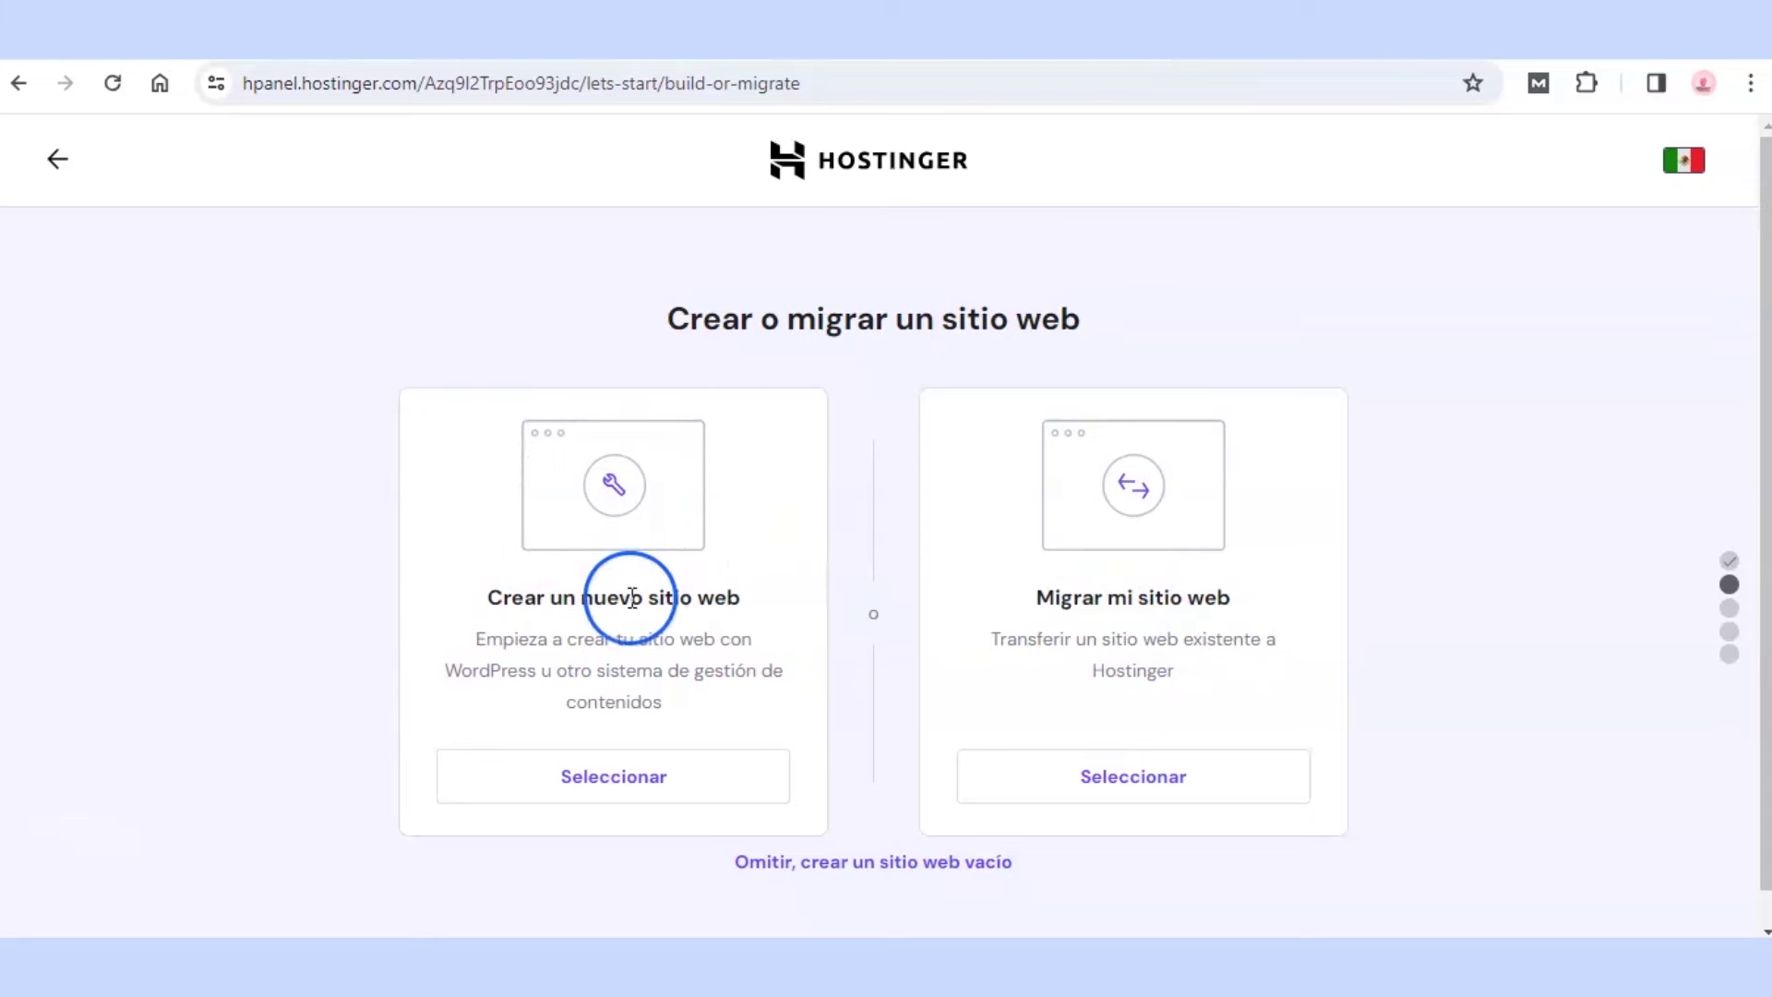
Step: Start a new website with WordPress con IA and submit the WordPress administrator email and password
left_click(623, 780)
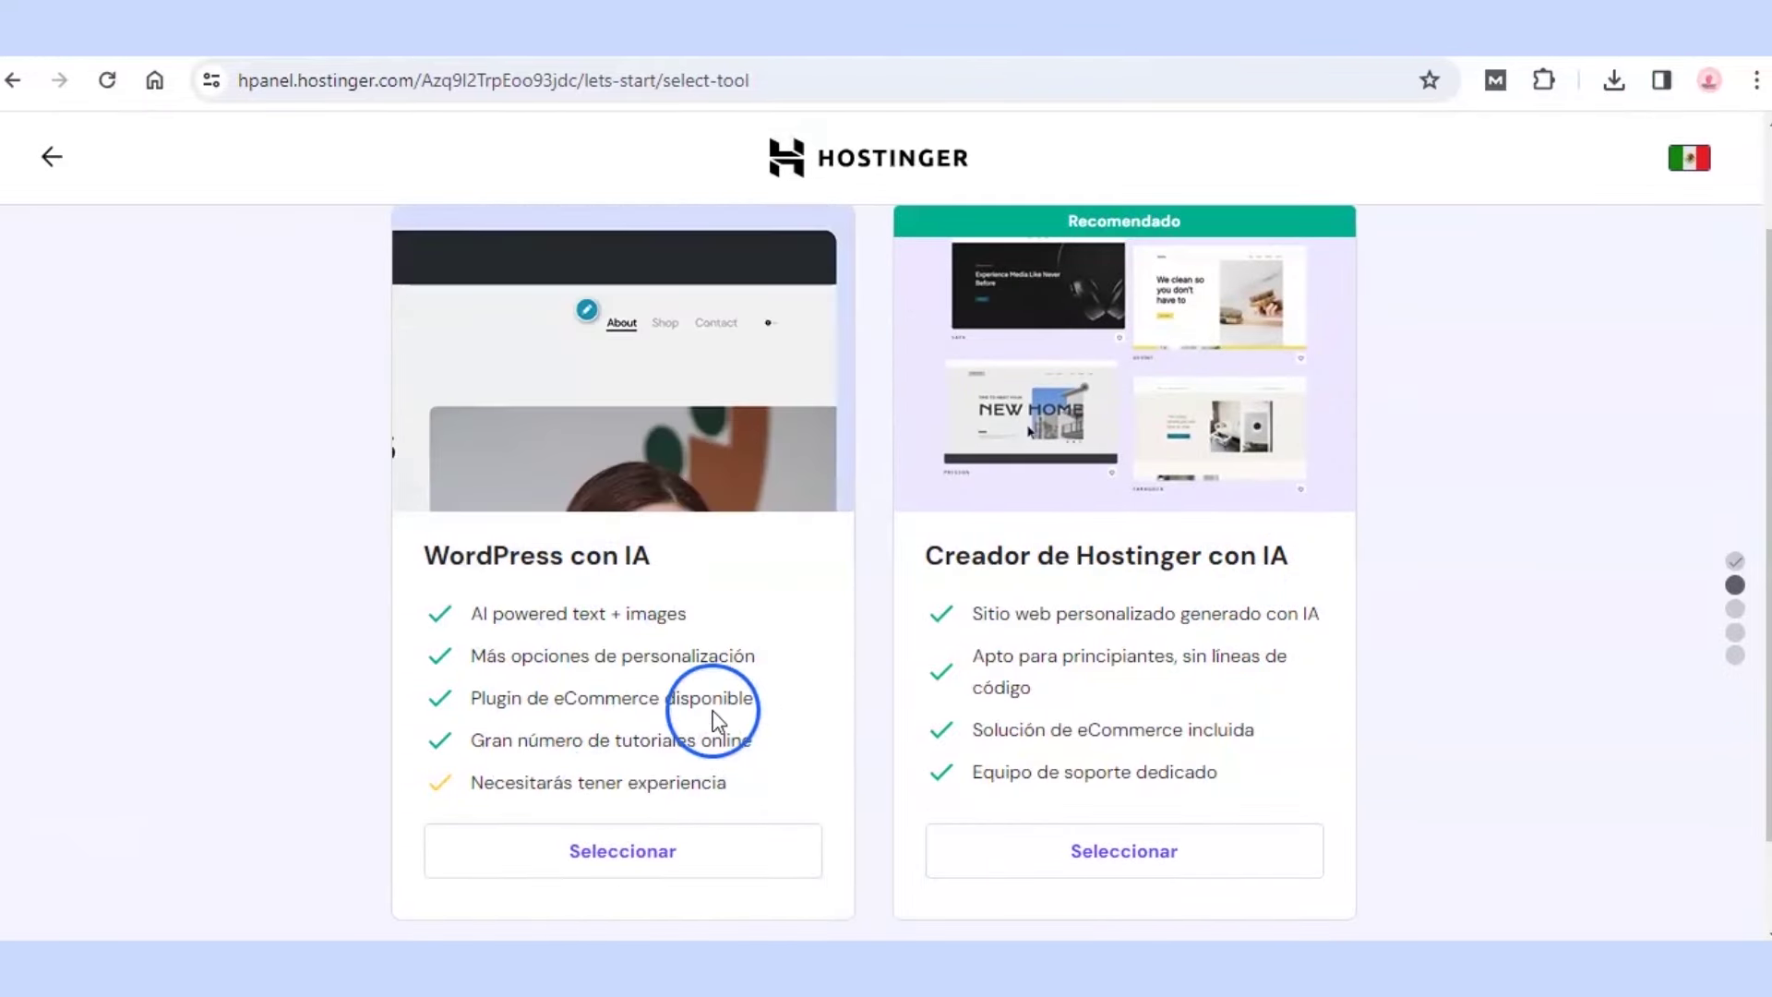
left_click(668, 853)
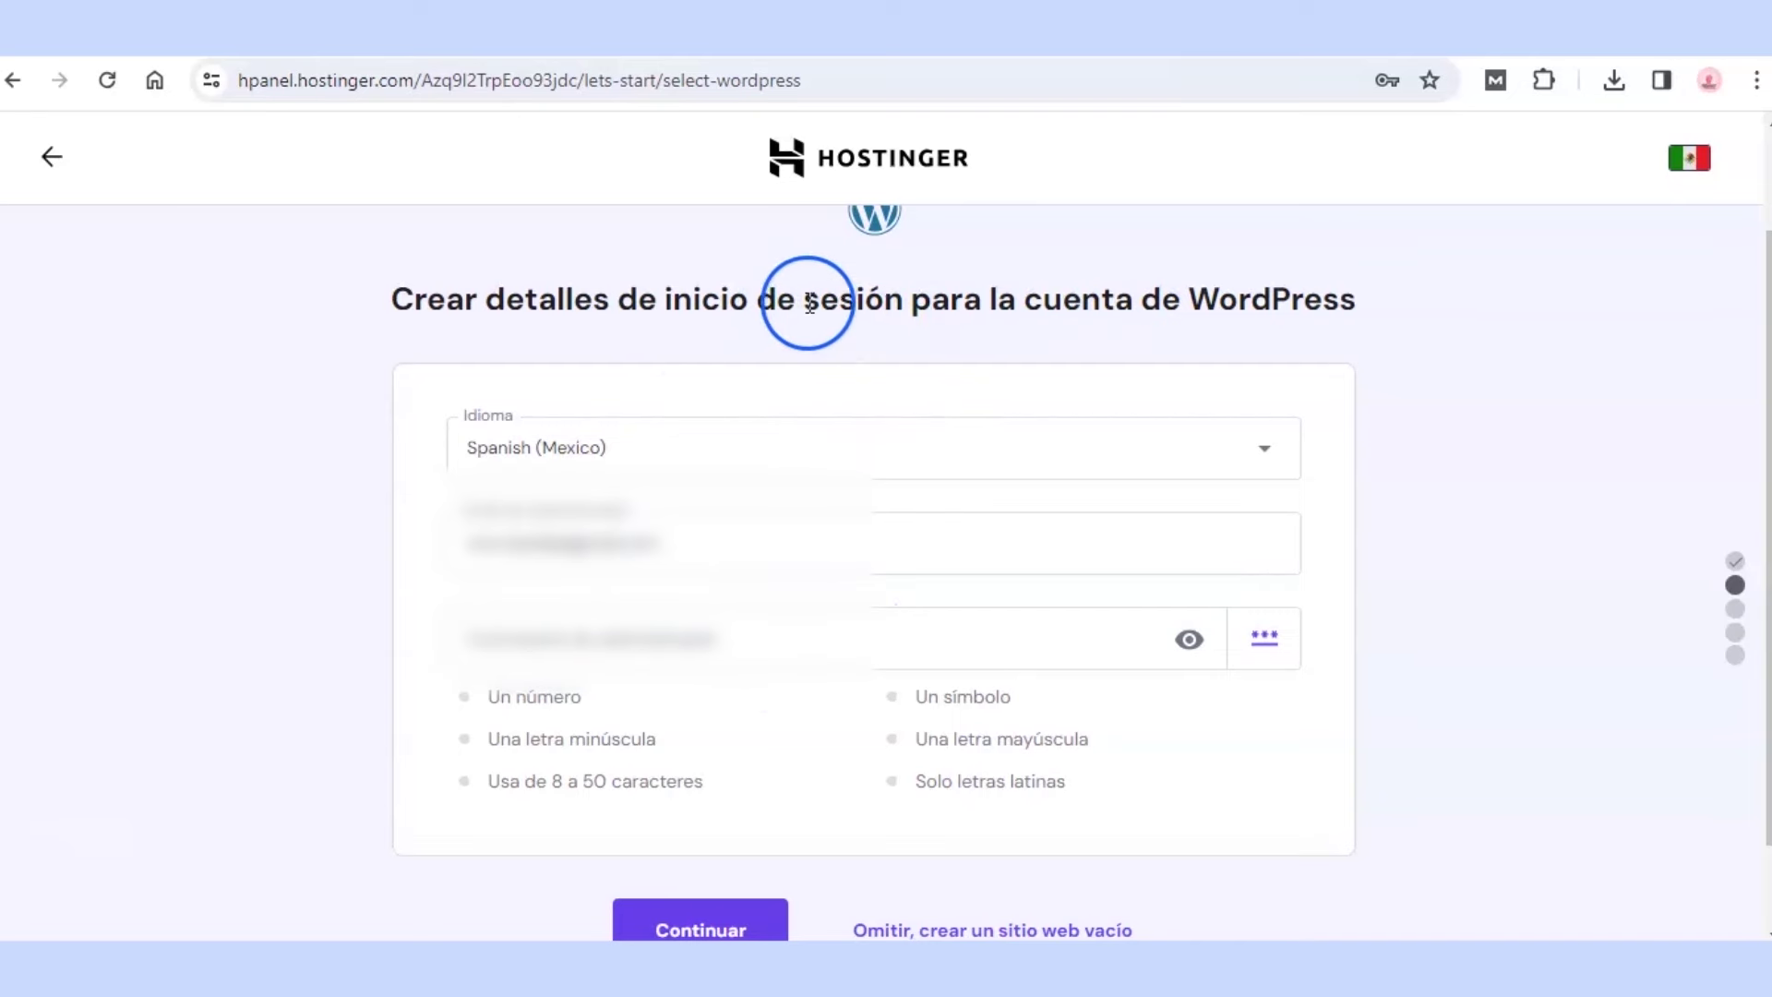
left_click_drag(805, 300, 1320, 303)
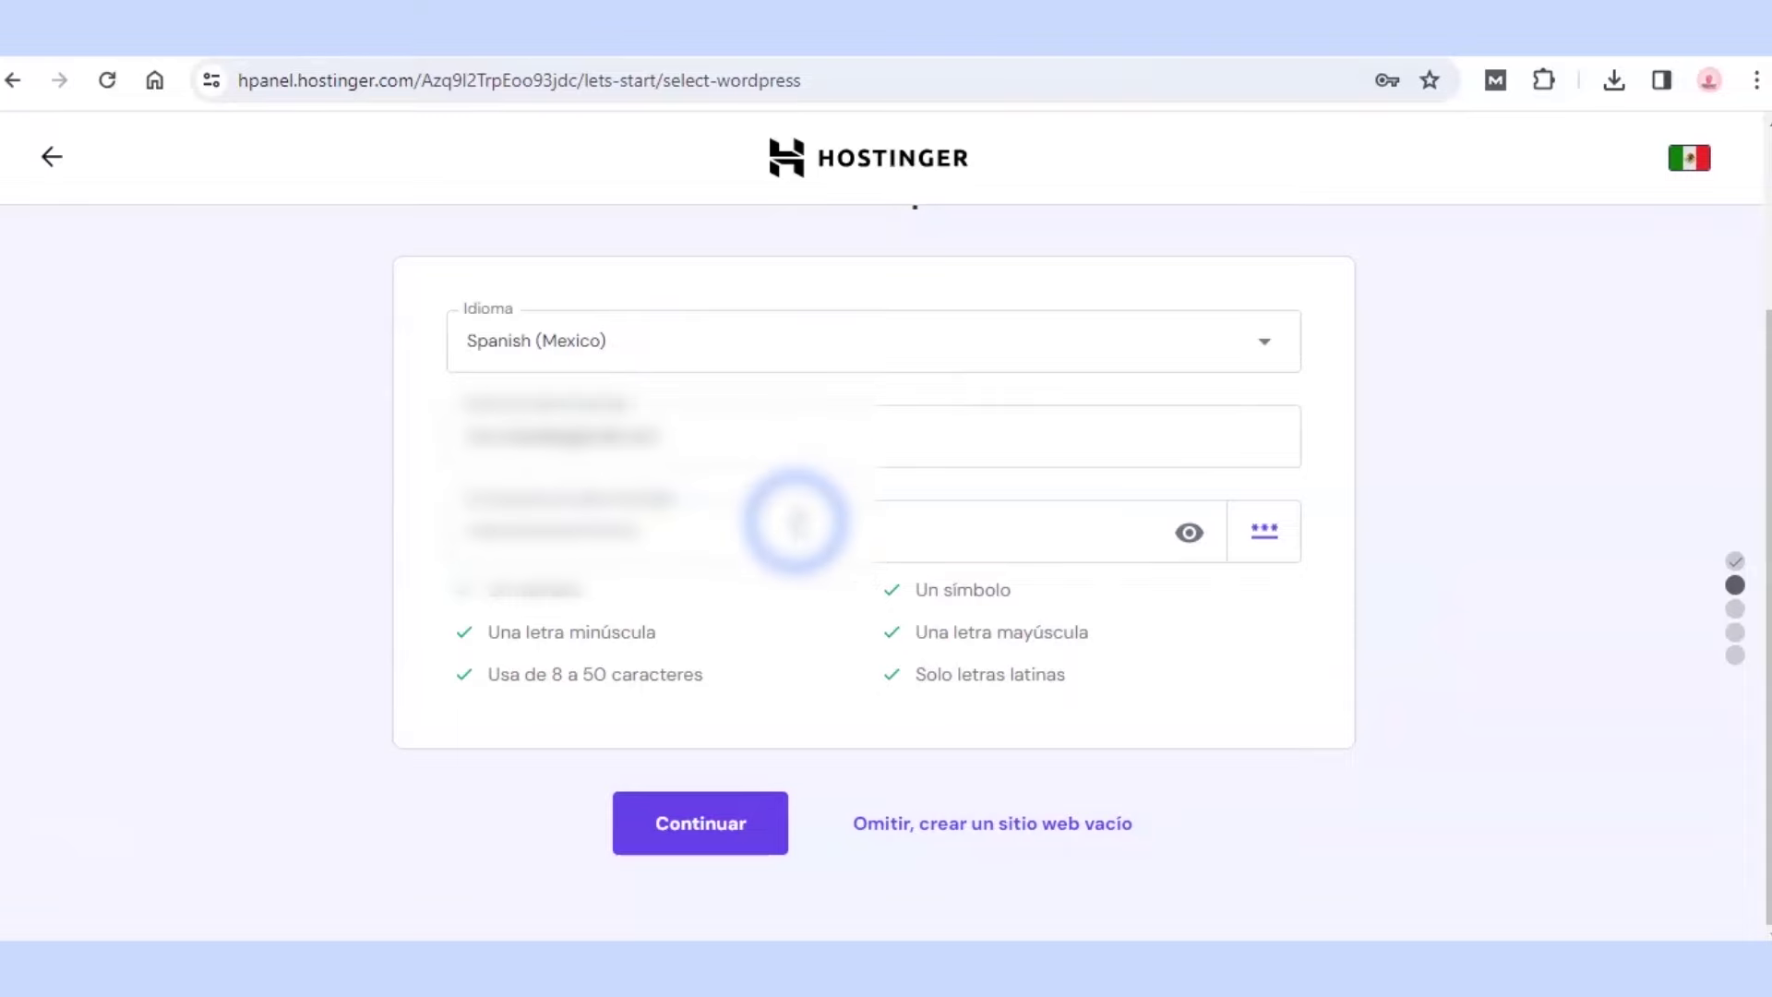
left_click(720, 842)
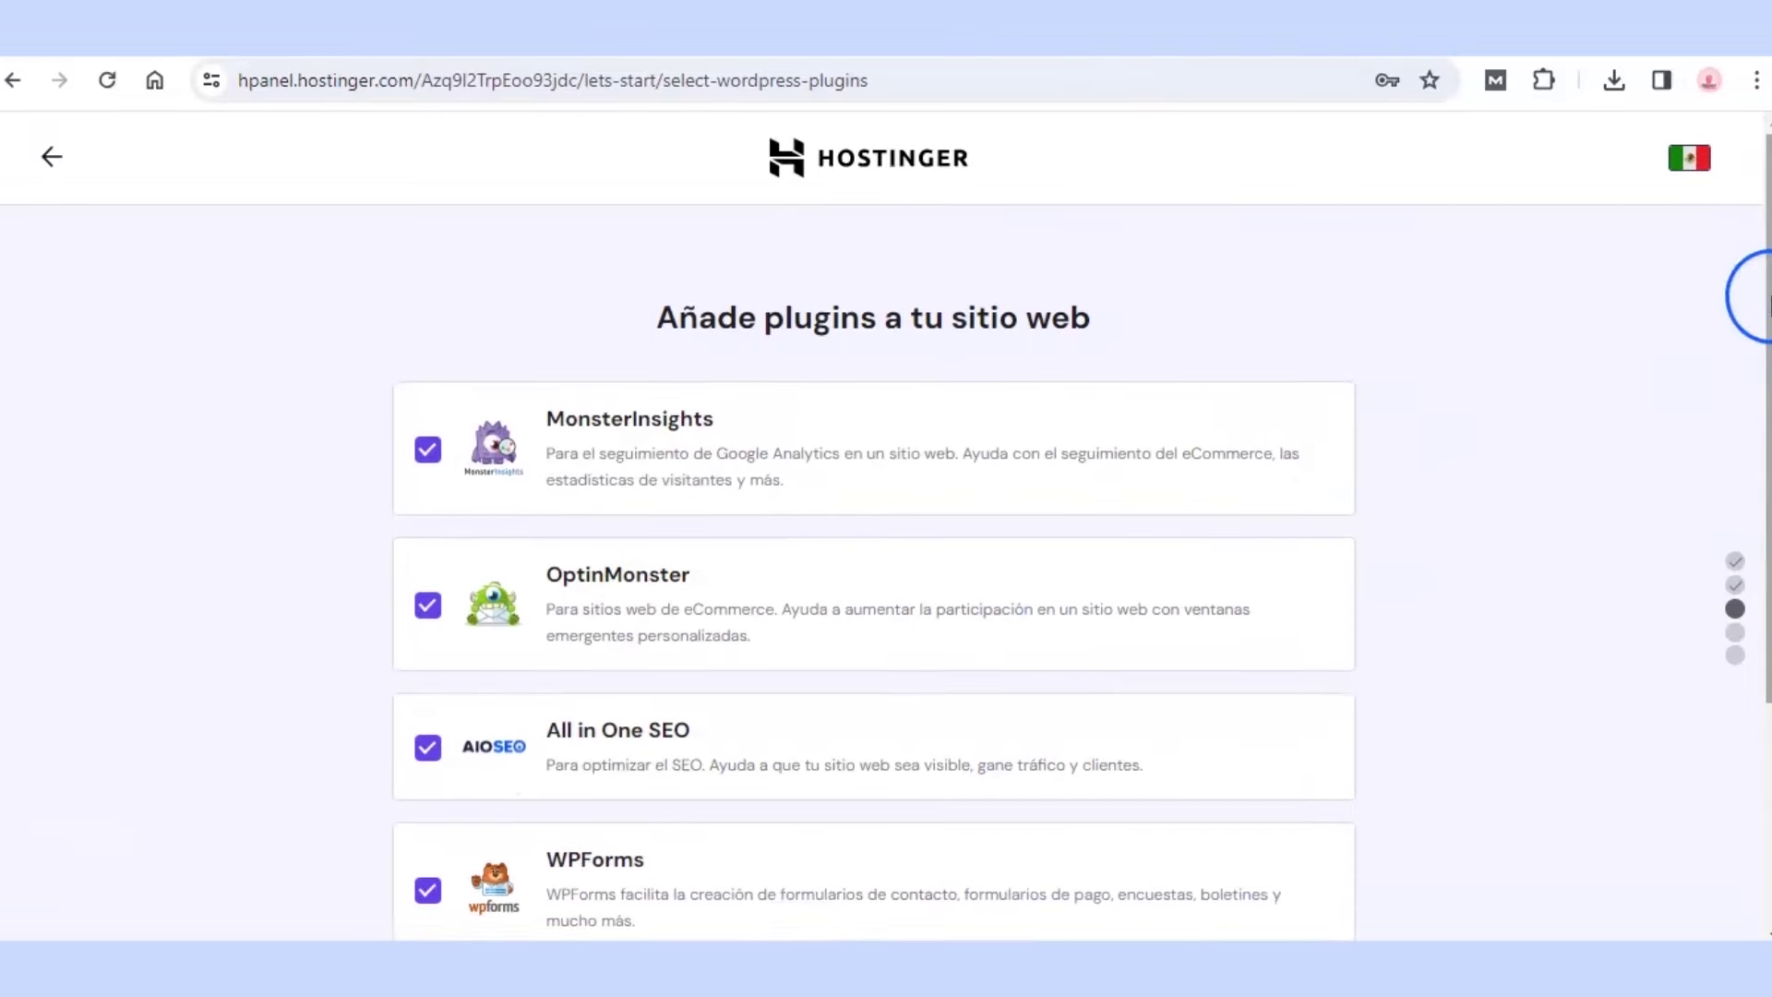
Step: Deselect the MonsterInsights, OptinMonster, All in One SEO and WPForms plugins and continue the site setup
scroll(1750, 297, "down", 2)
scroll(1749, 297, "down", 1)
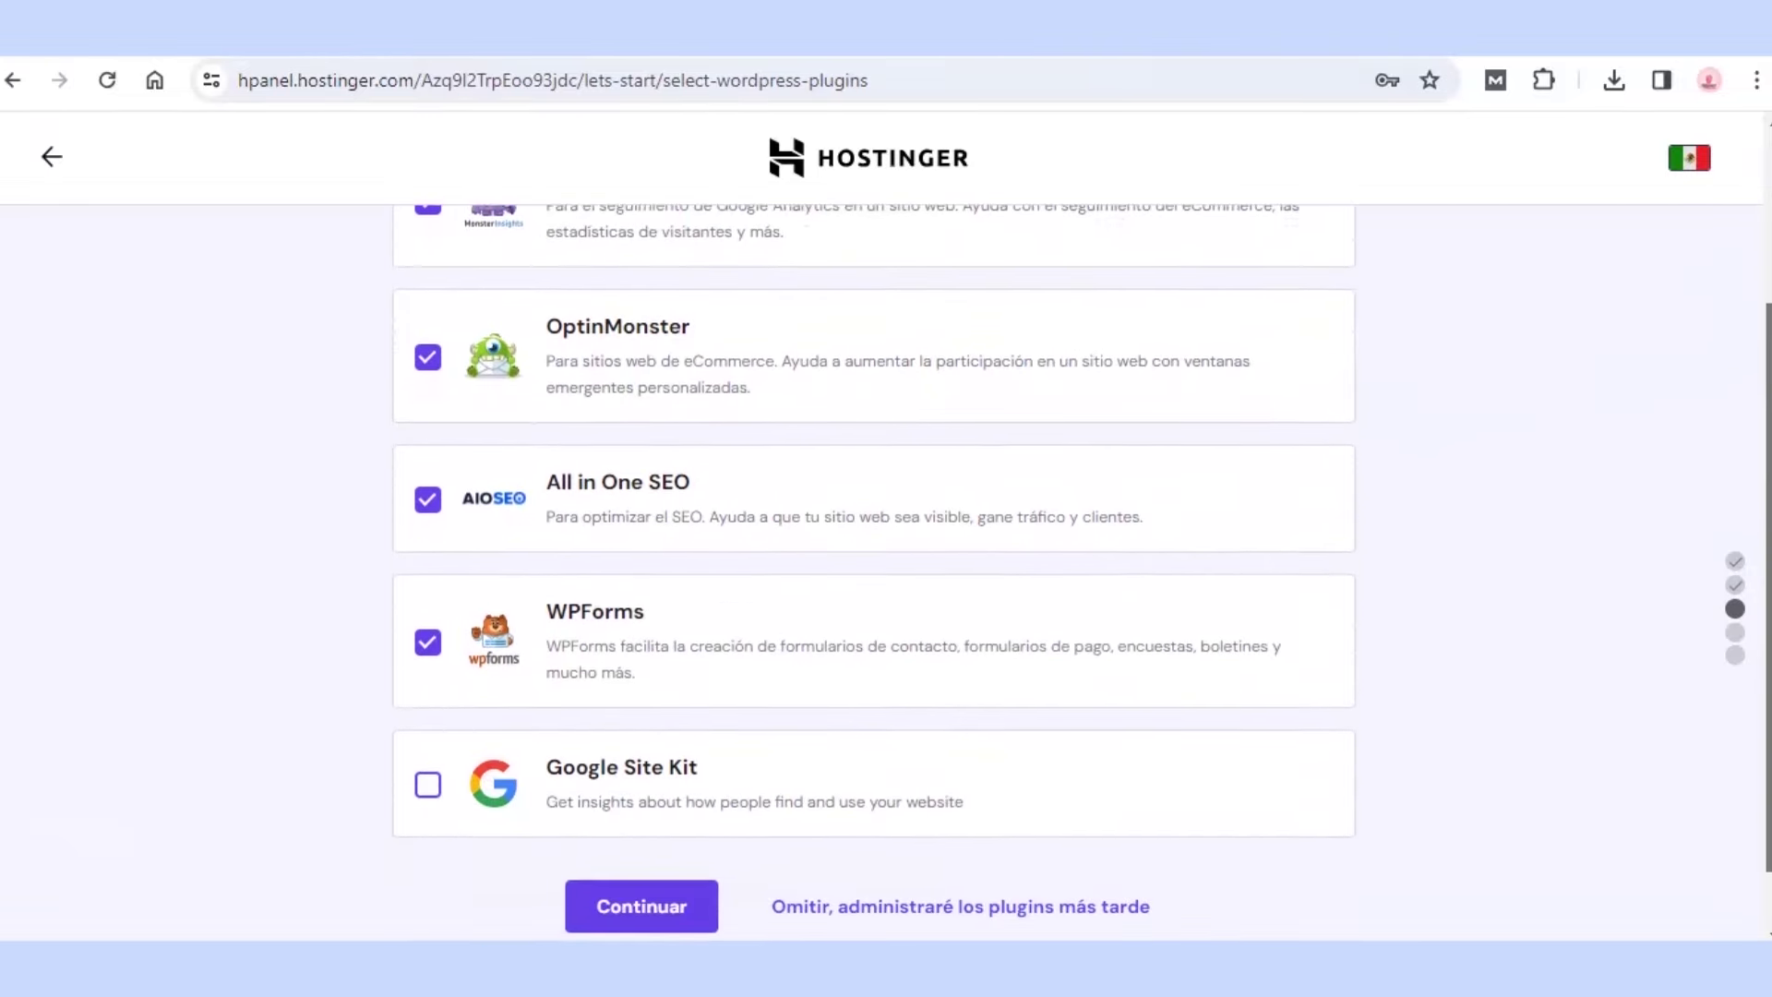
scroll(1750, 296, "up", 1)
left_click(429, 293)
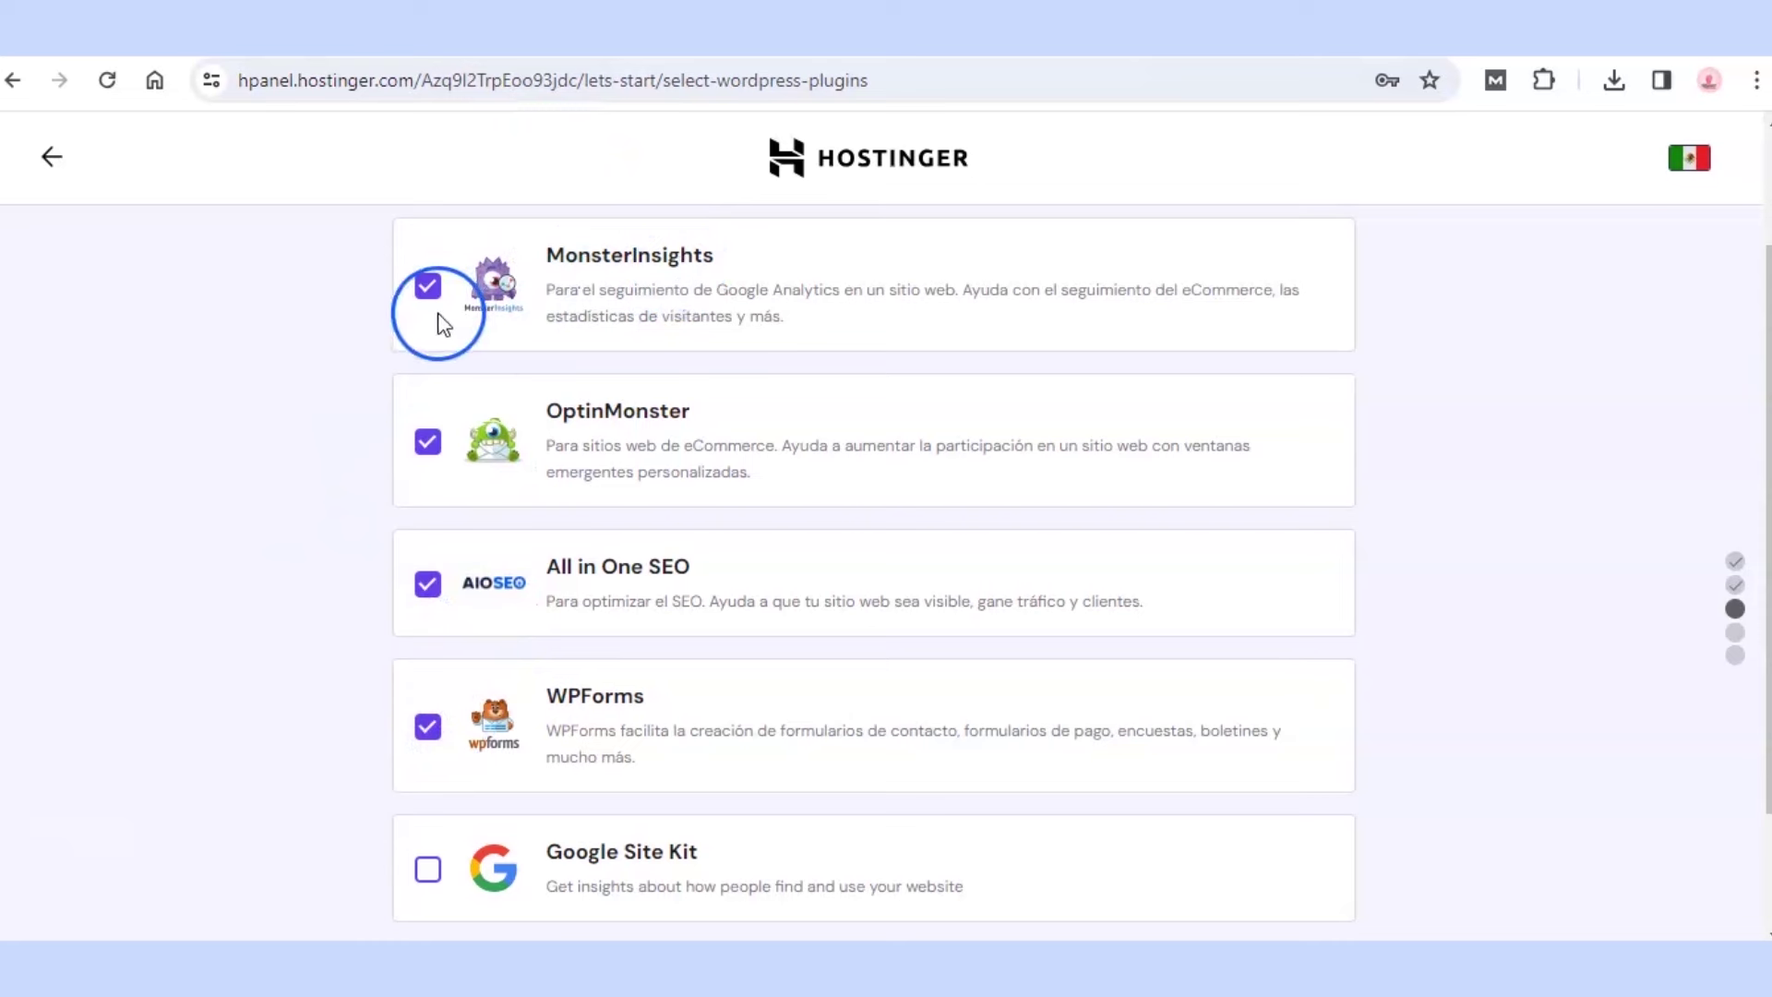
left_click(430, 447)
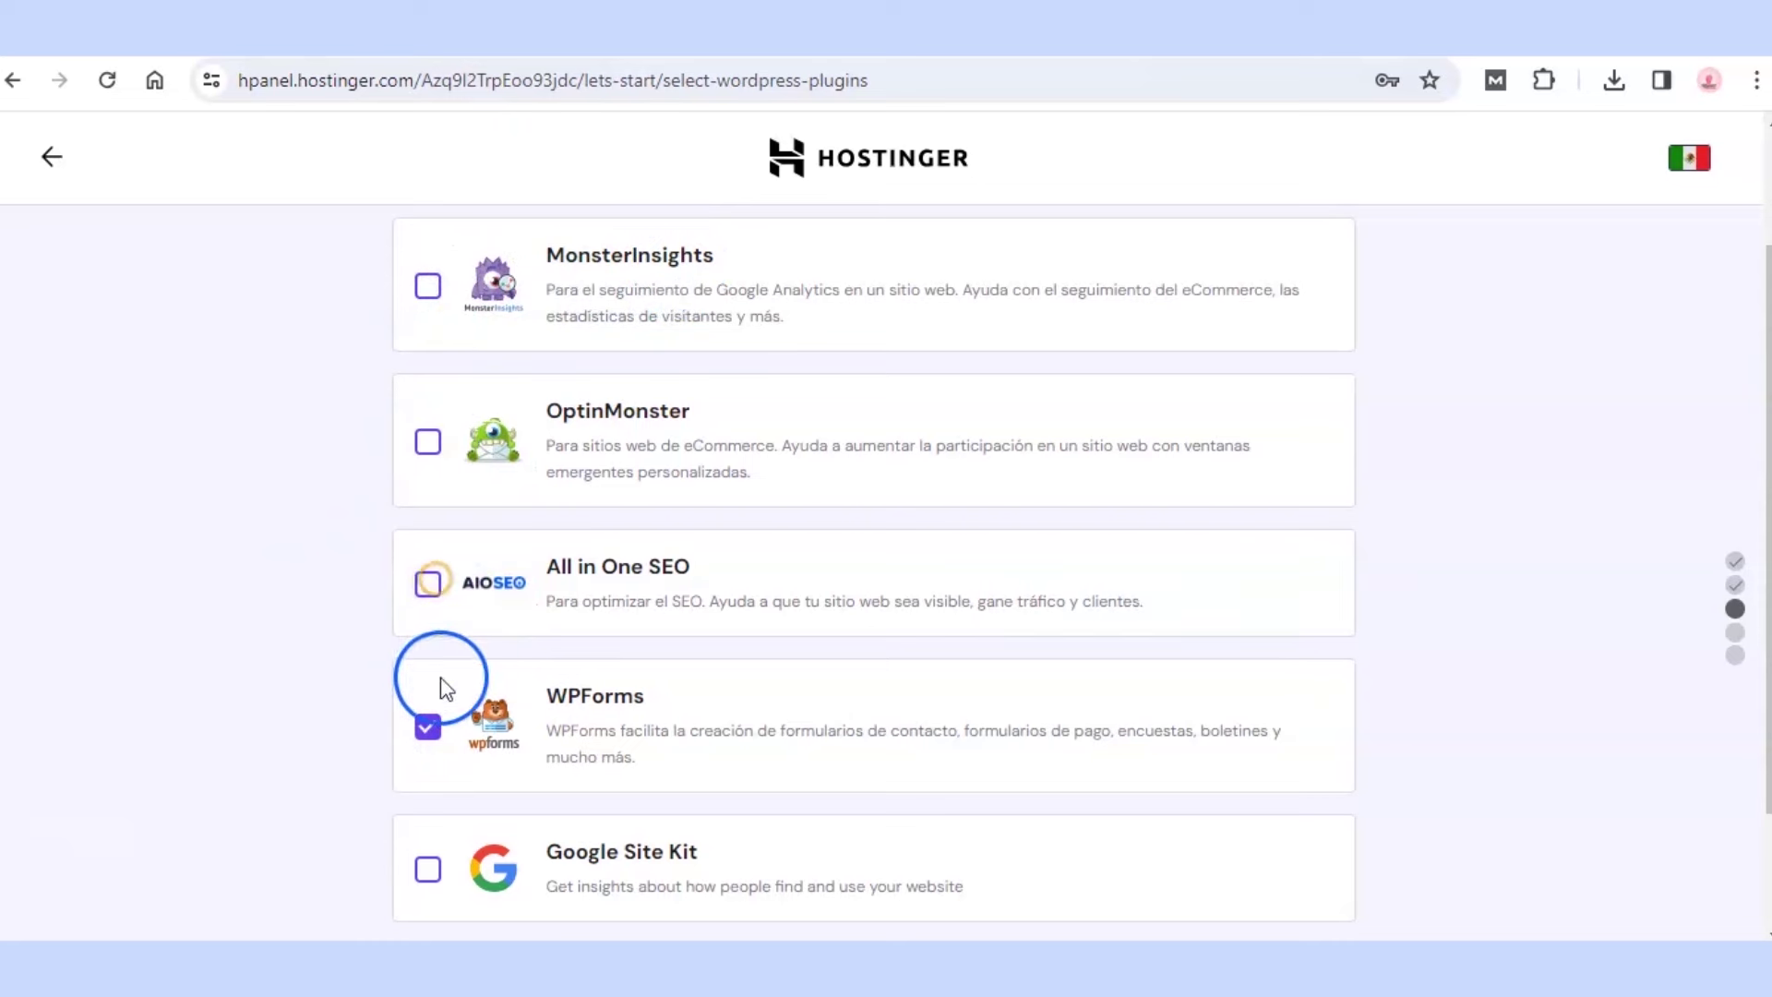
left_click(427, 728)
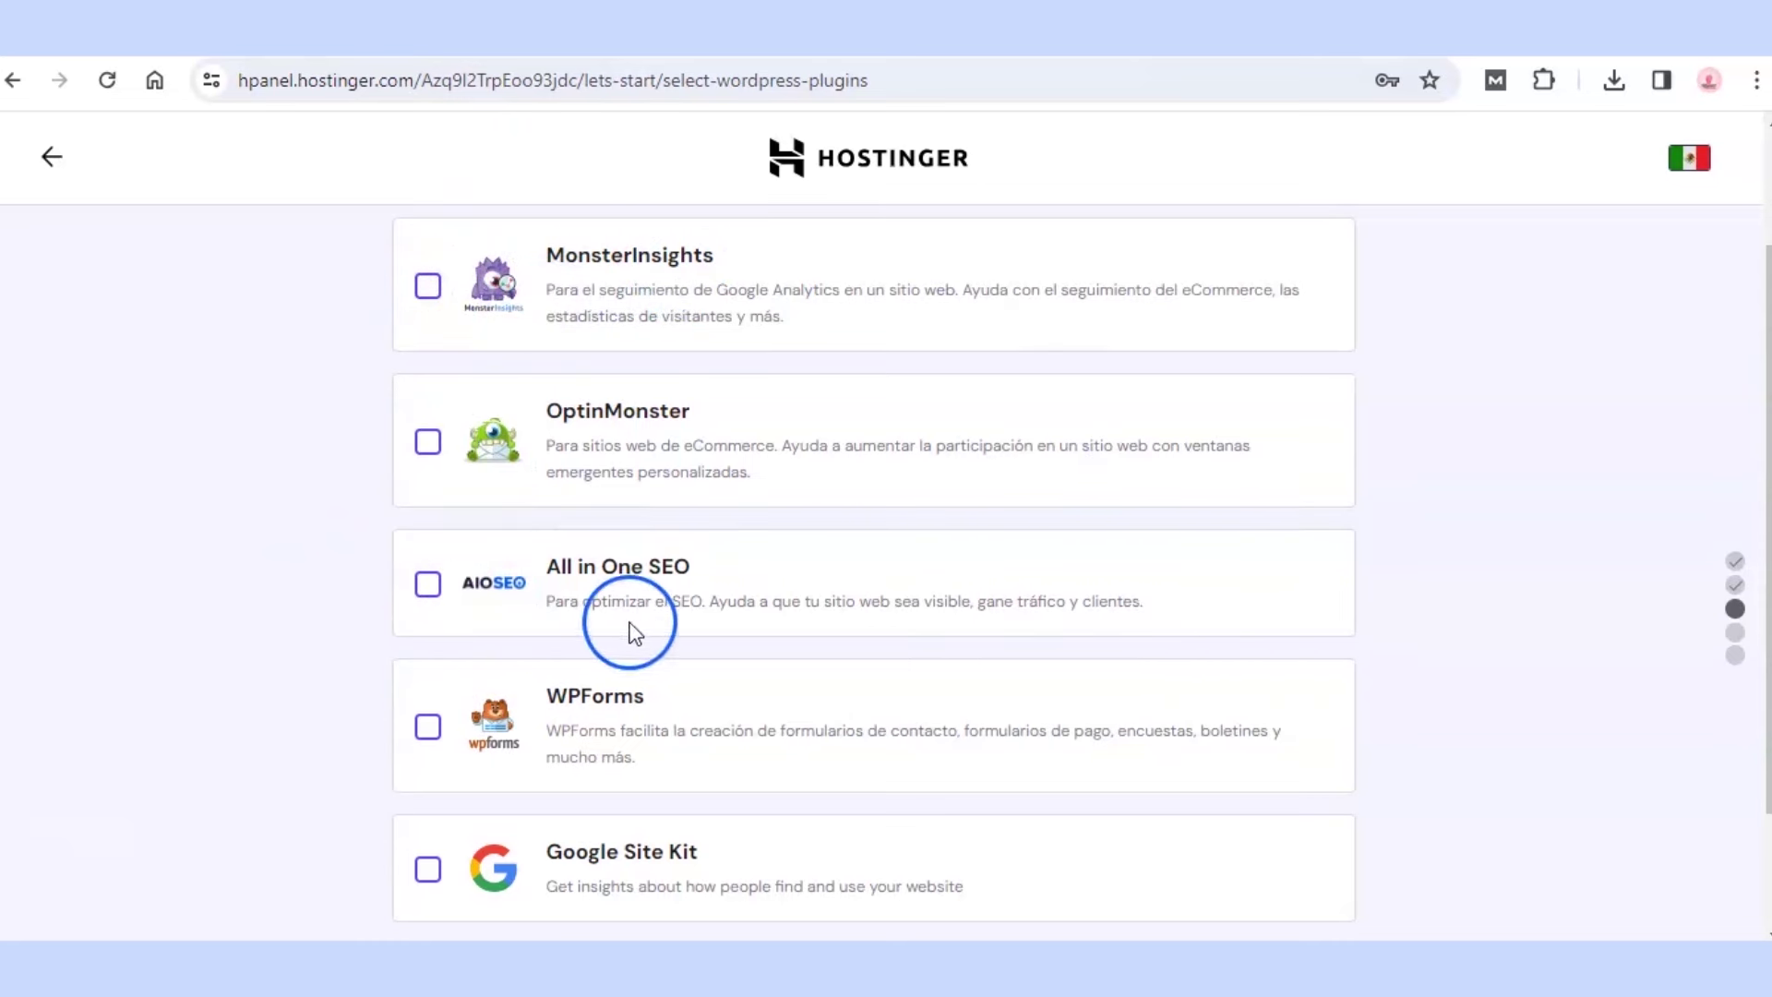
scroll(554, 665, "down", 2)
left_click(673, 833)
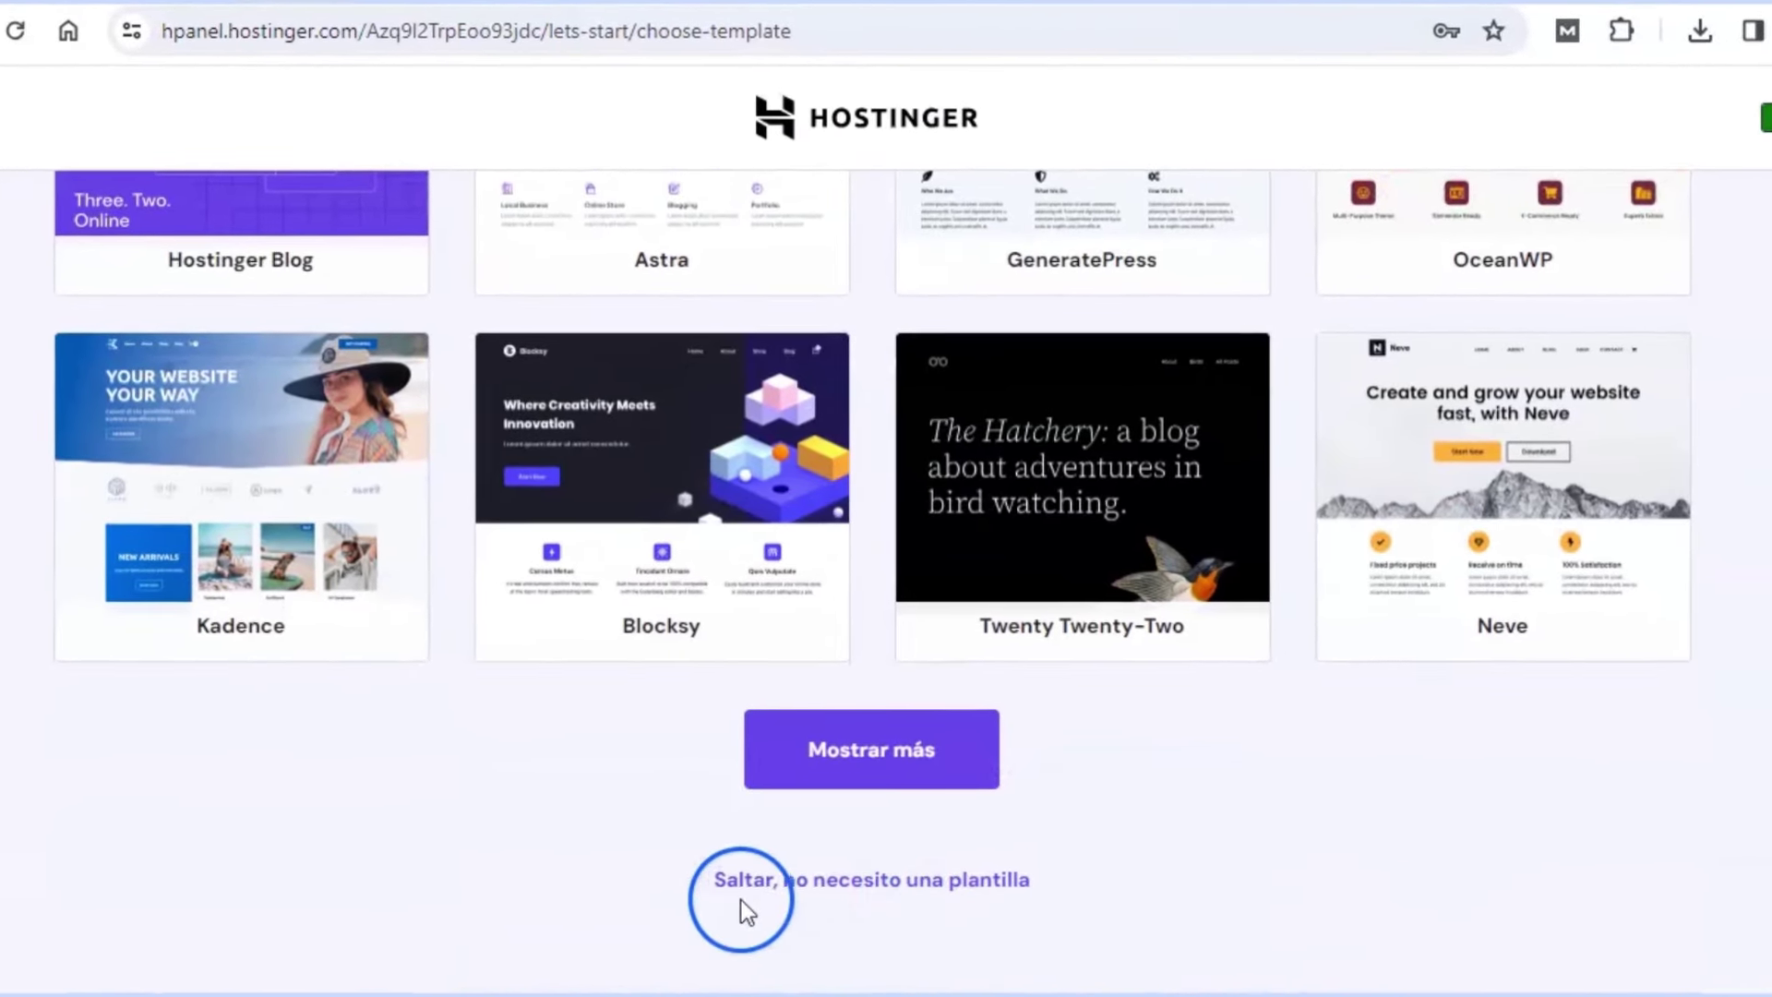
Step: Skip choosing a template and skip the AI text generation, leaving the site content to be written manually
left_click(941, 881)
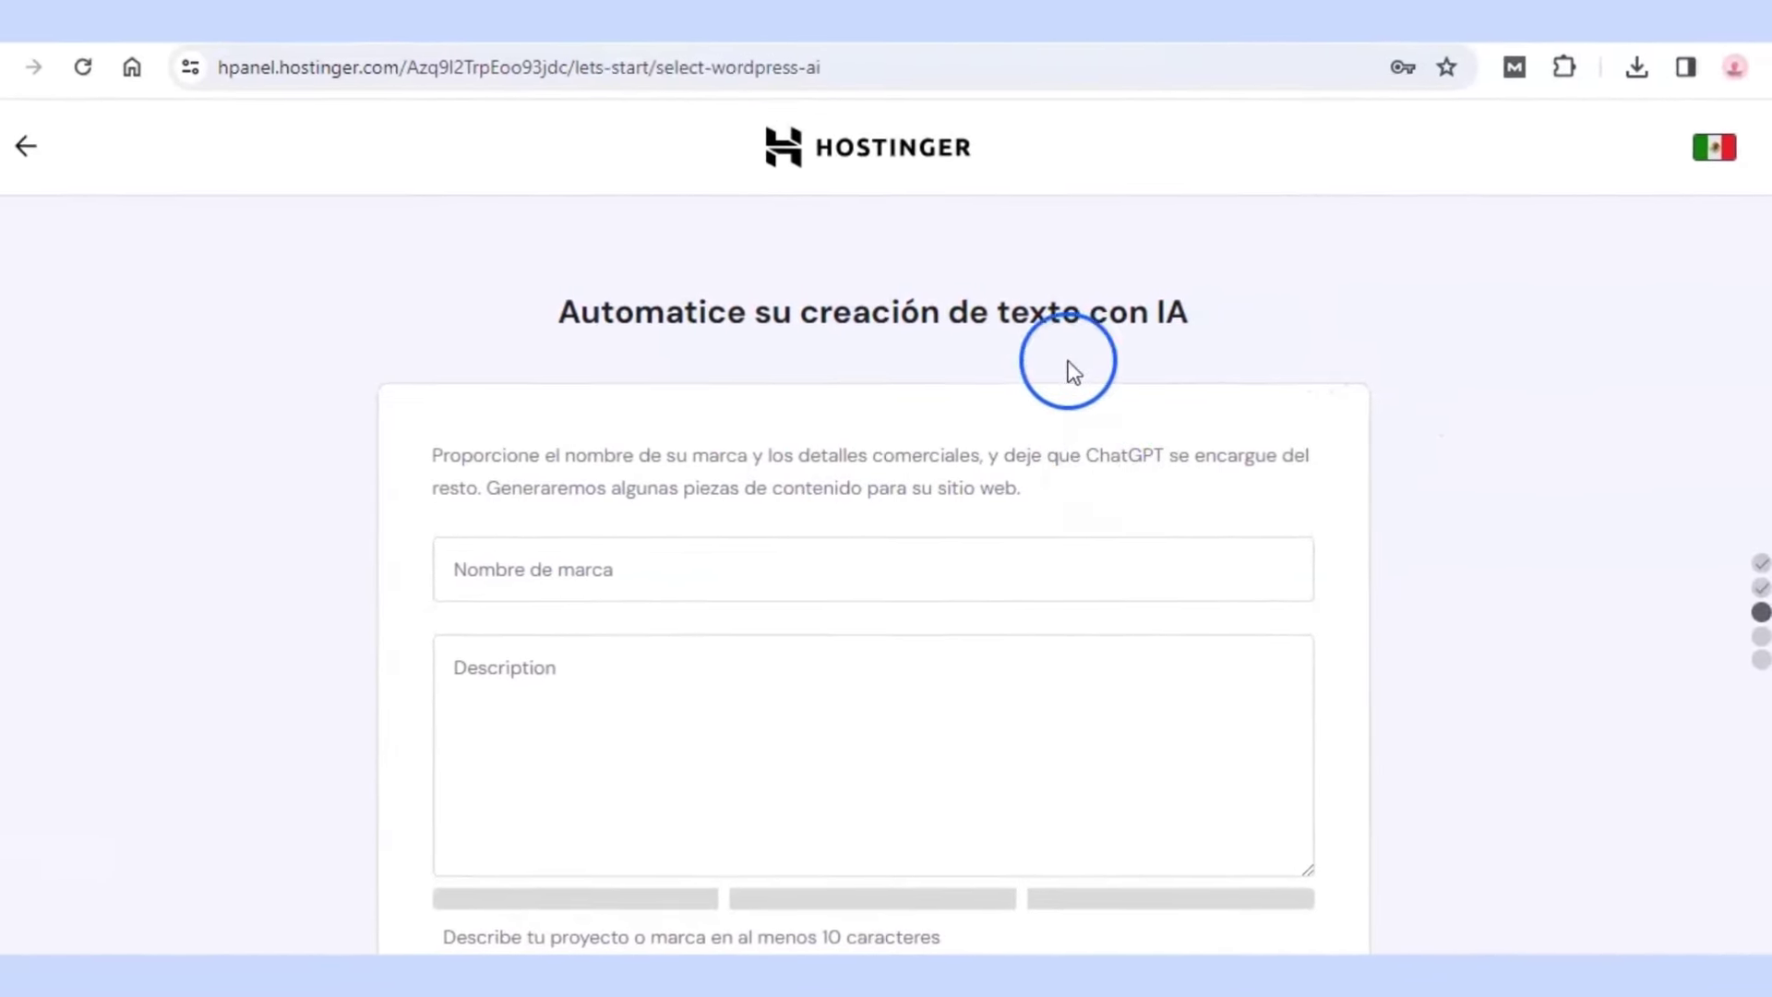
double_click(1103, 456)
scroll(1176, 453, "down", 3)
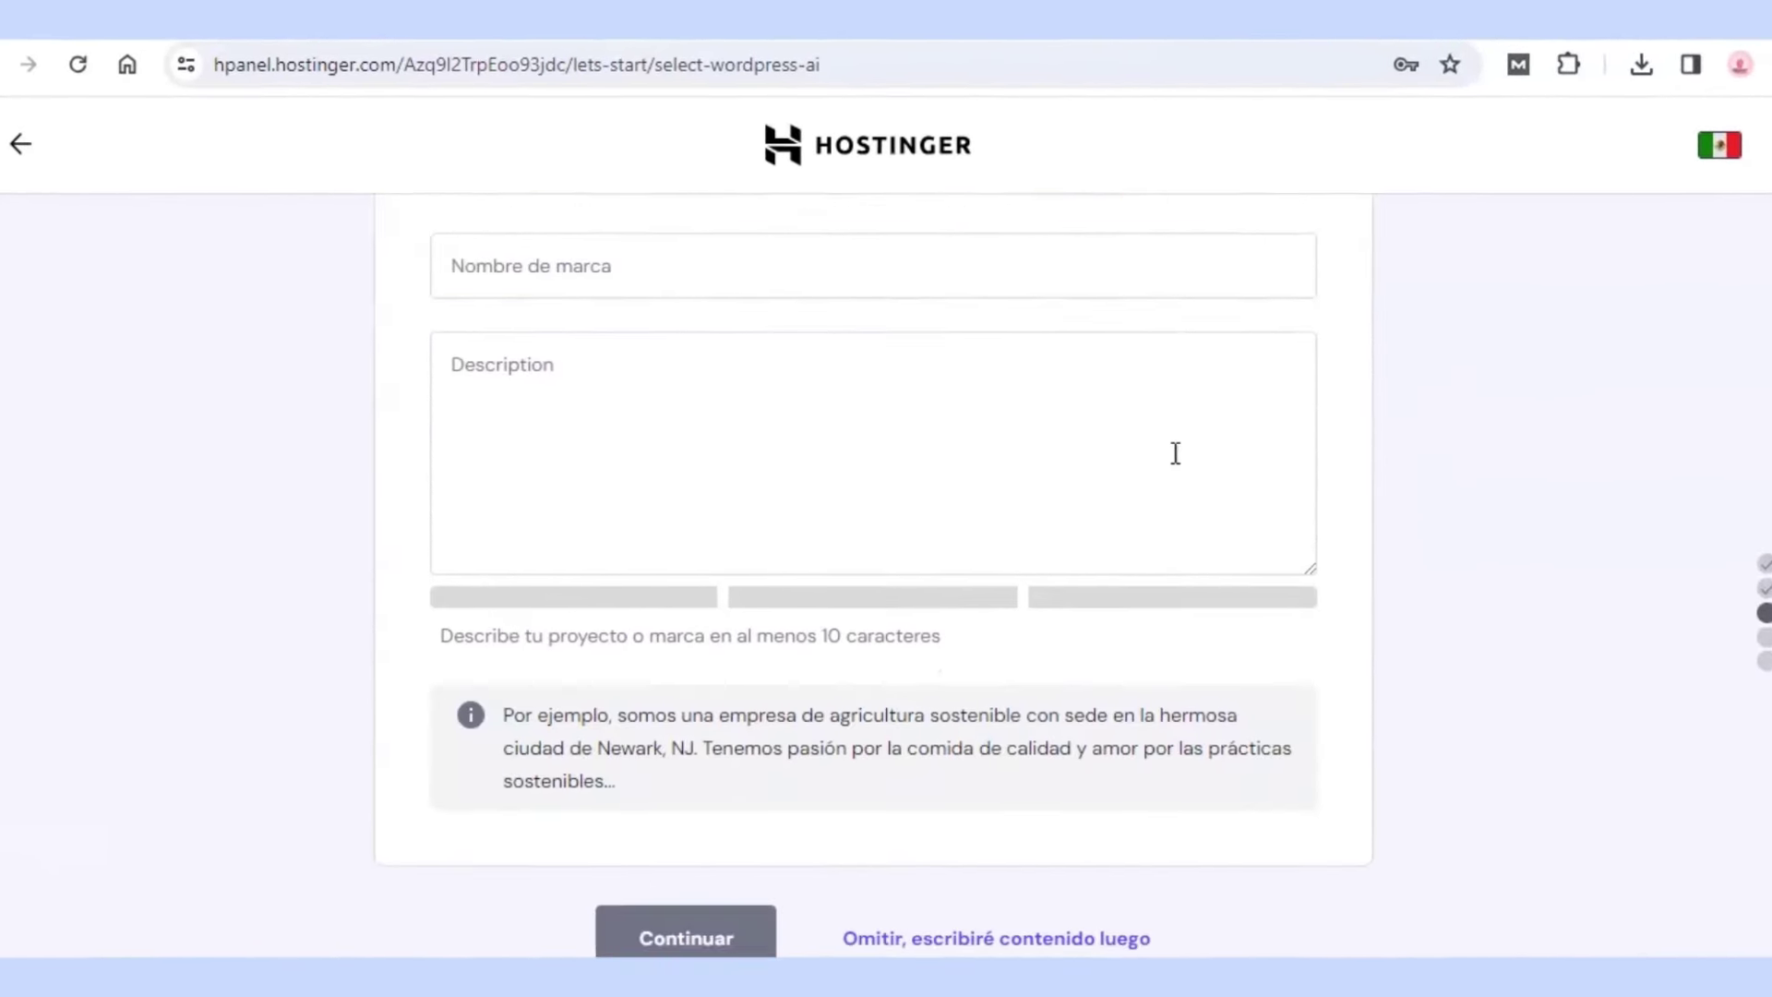
scroll(1176, 453, "down", 1)
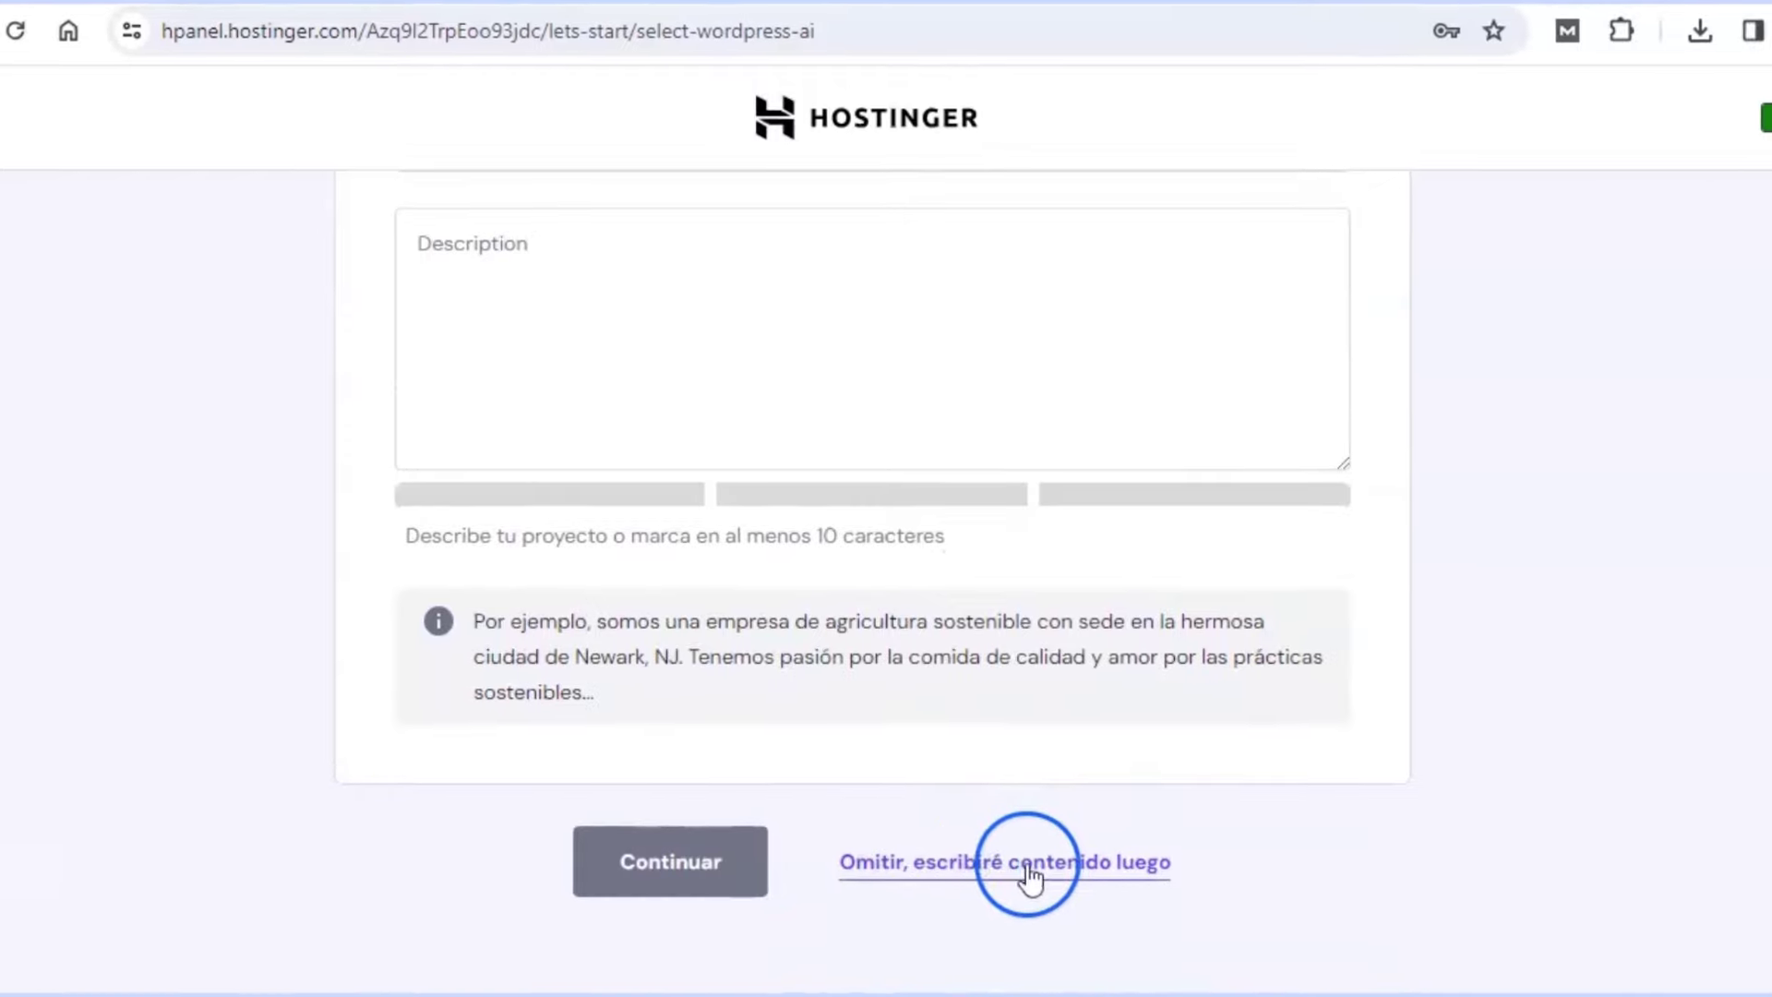
left_click(1031, 877)
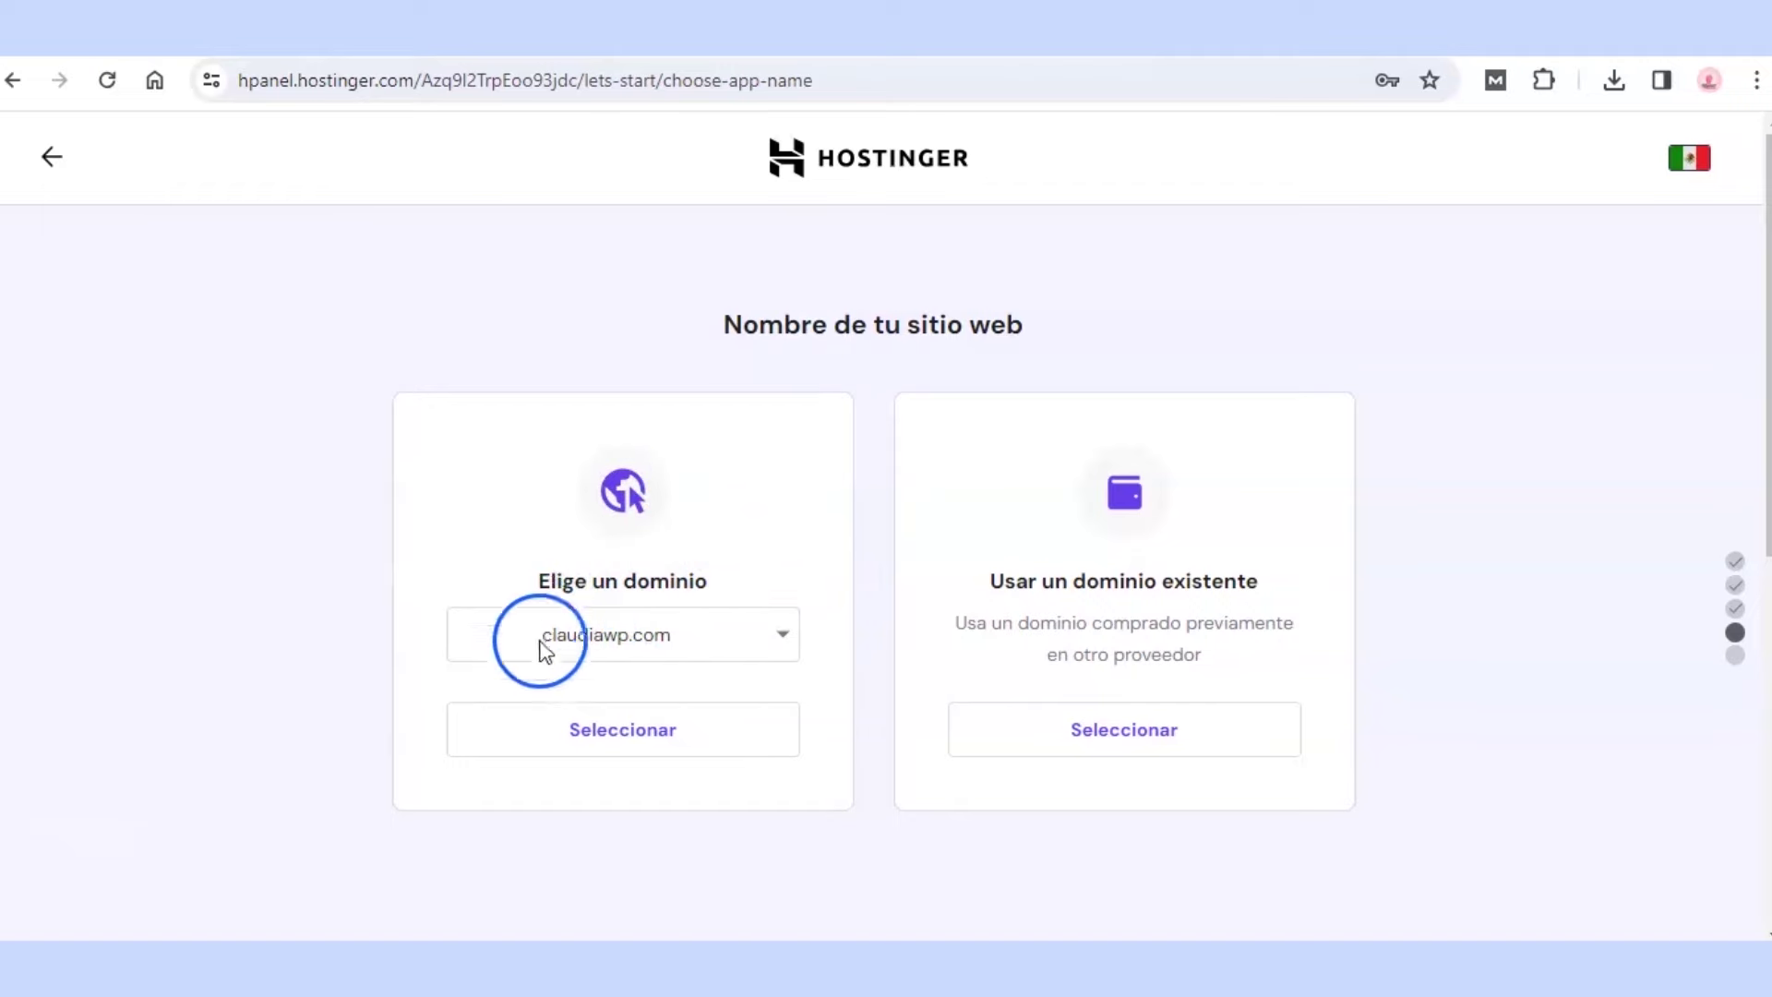
Step: Assign the domain claudiawp.com to the website and change its server location to North America (USA, AZ)
left_click(719, 749)
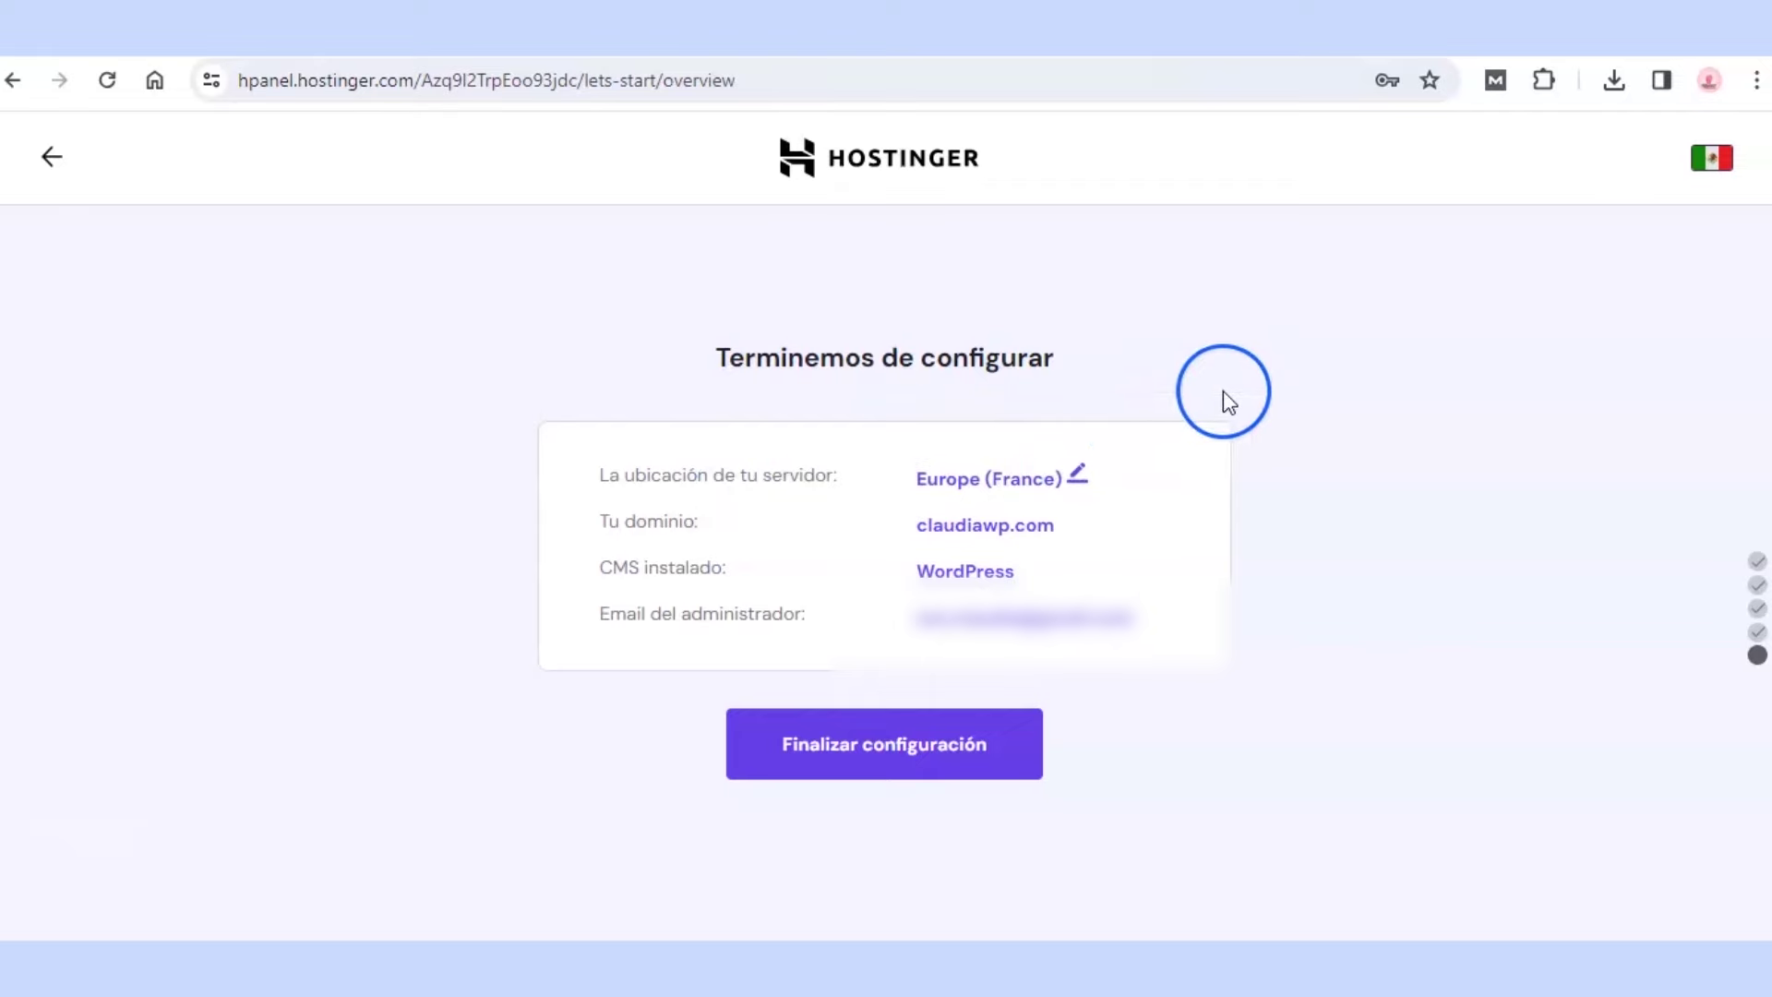
left_click_drag(662, 475, 877, 482)
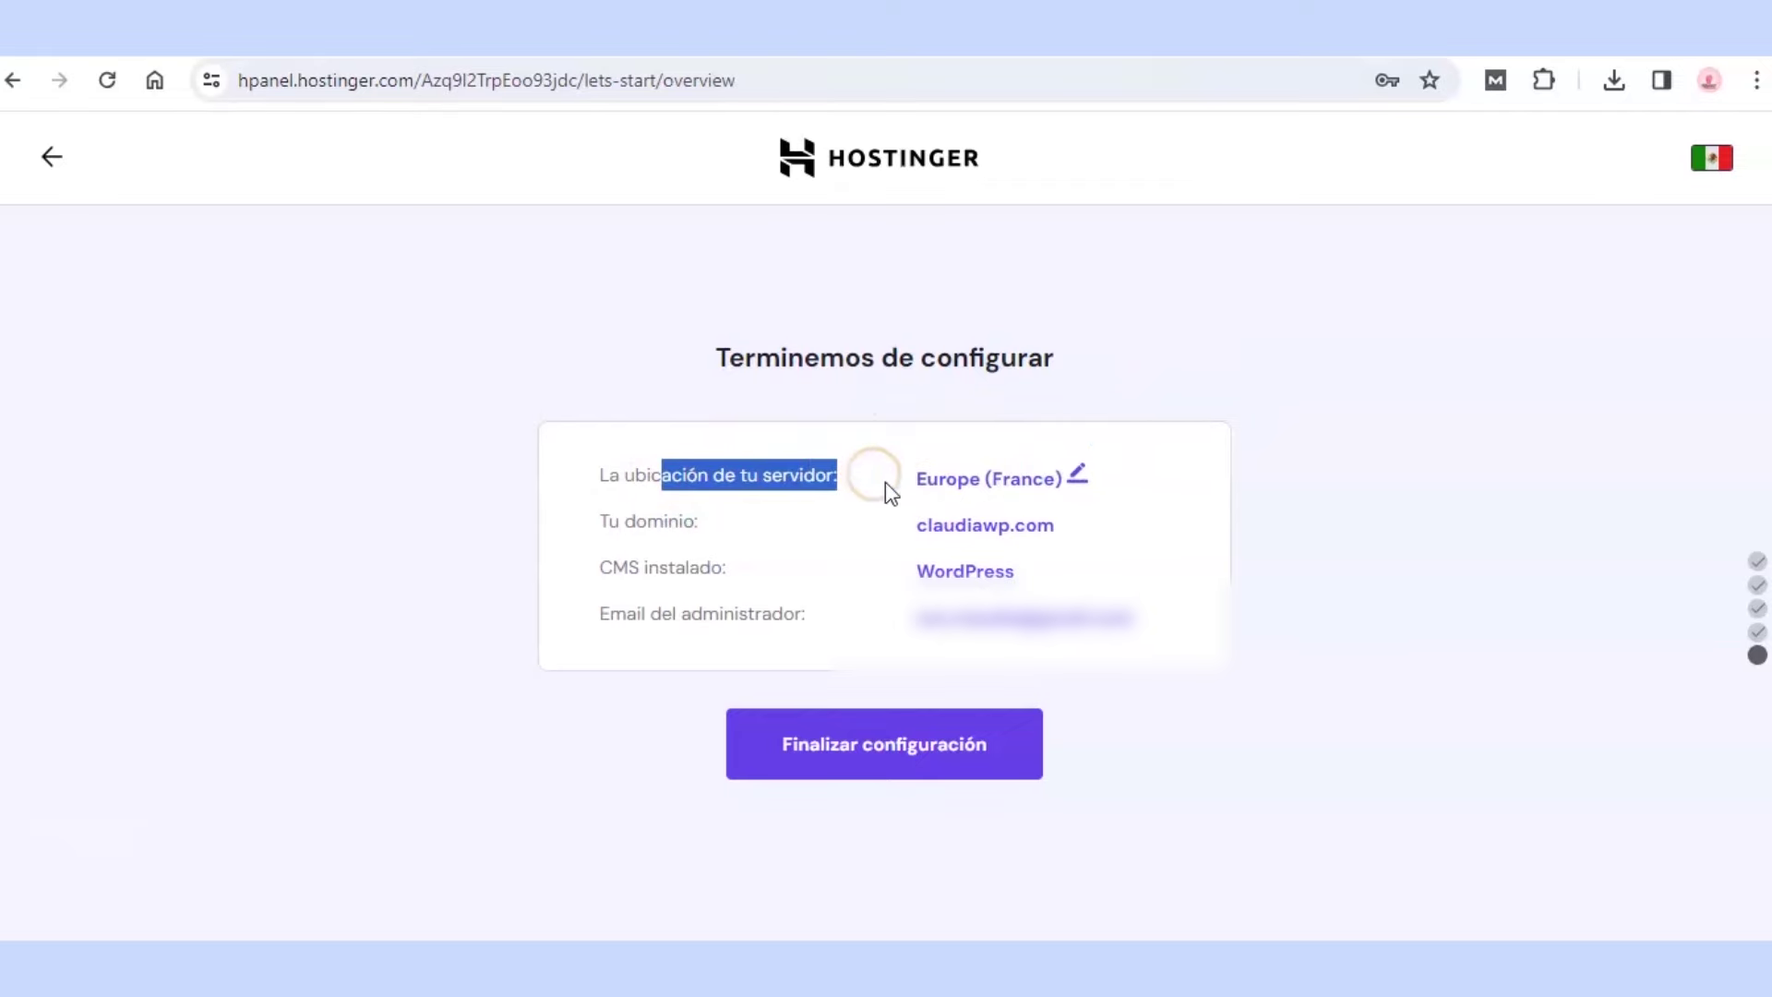
left_click(1078, 473)
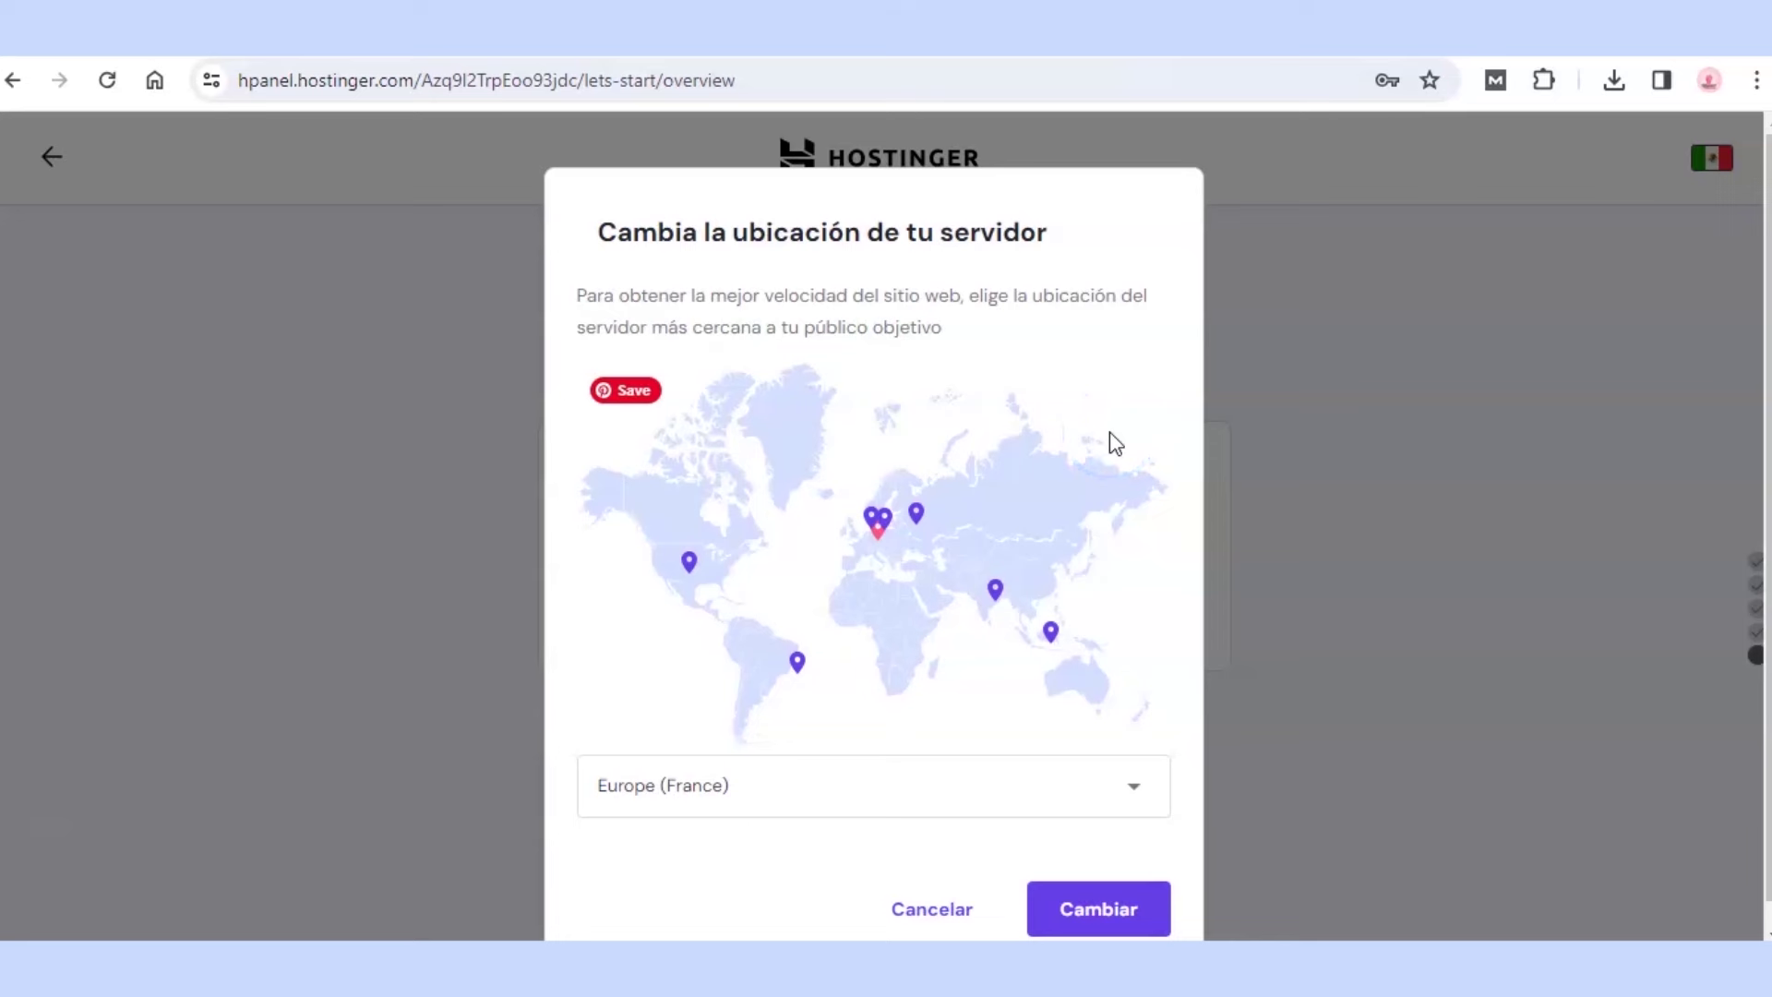
left_click(916, 612)
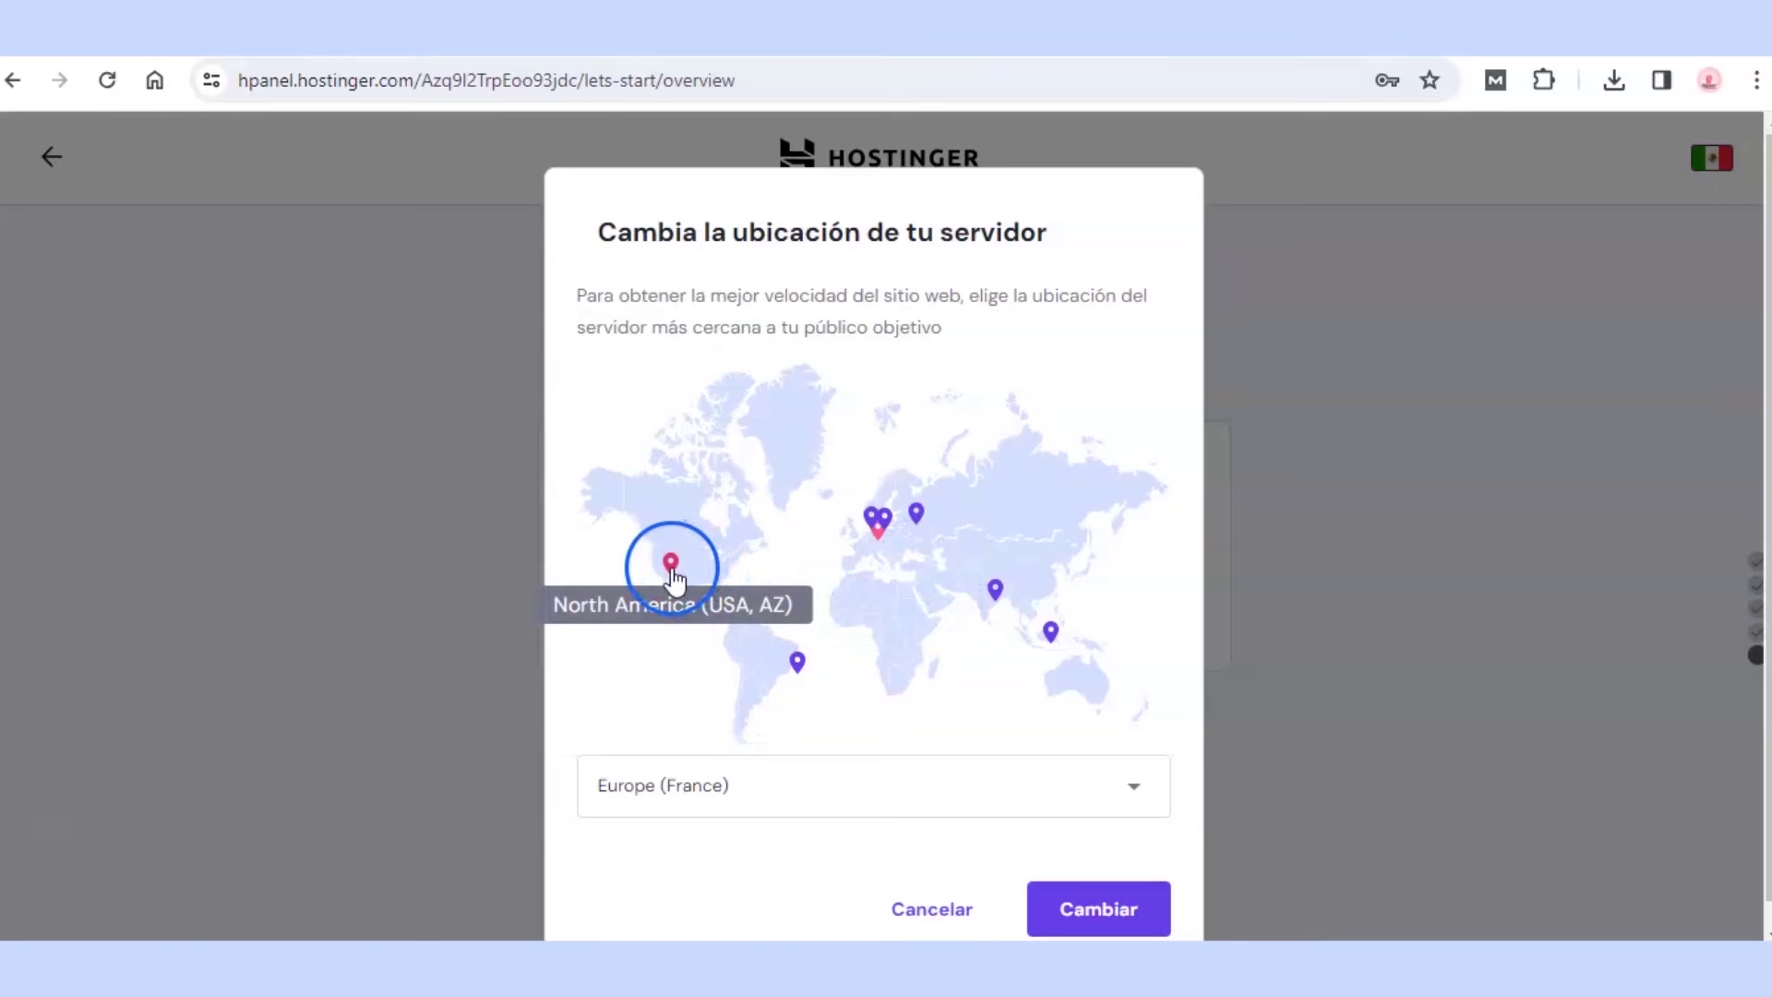
left_click(672, 565)
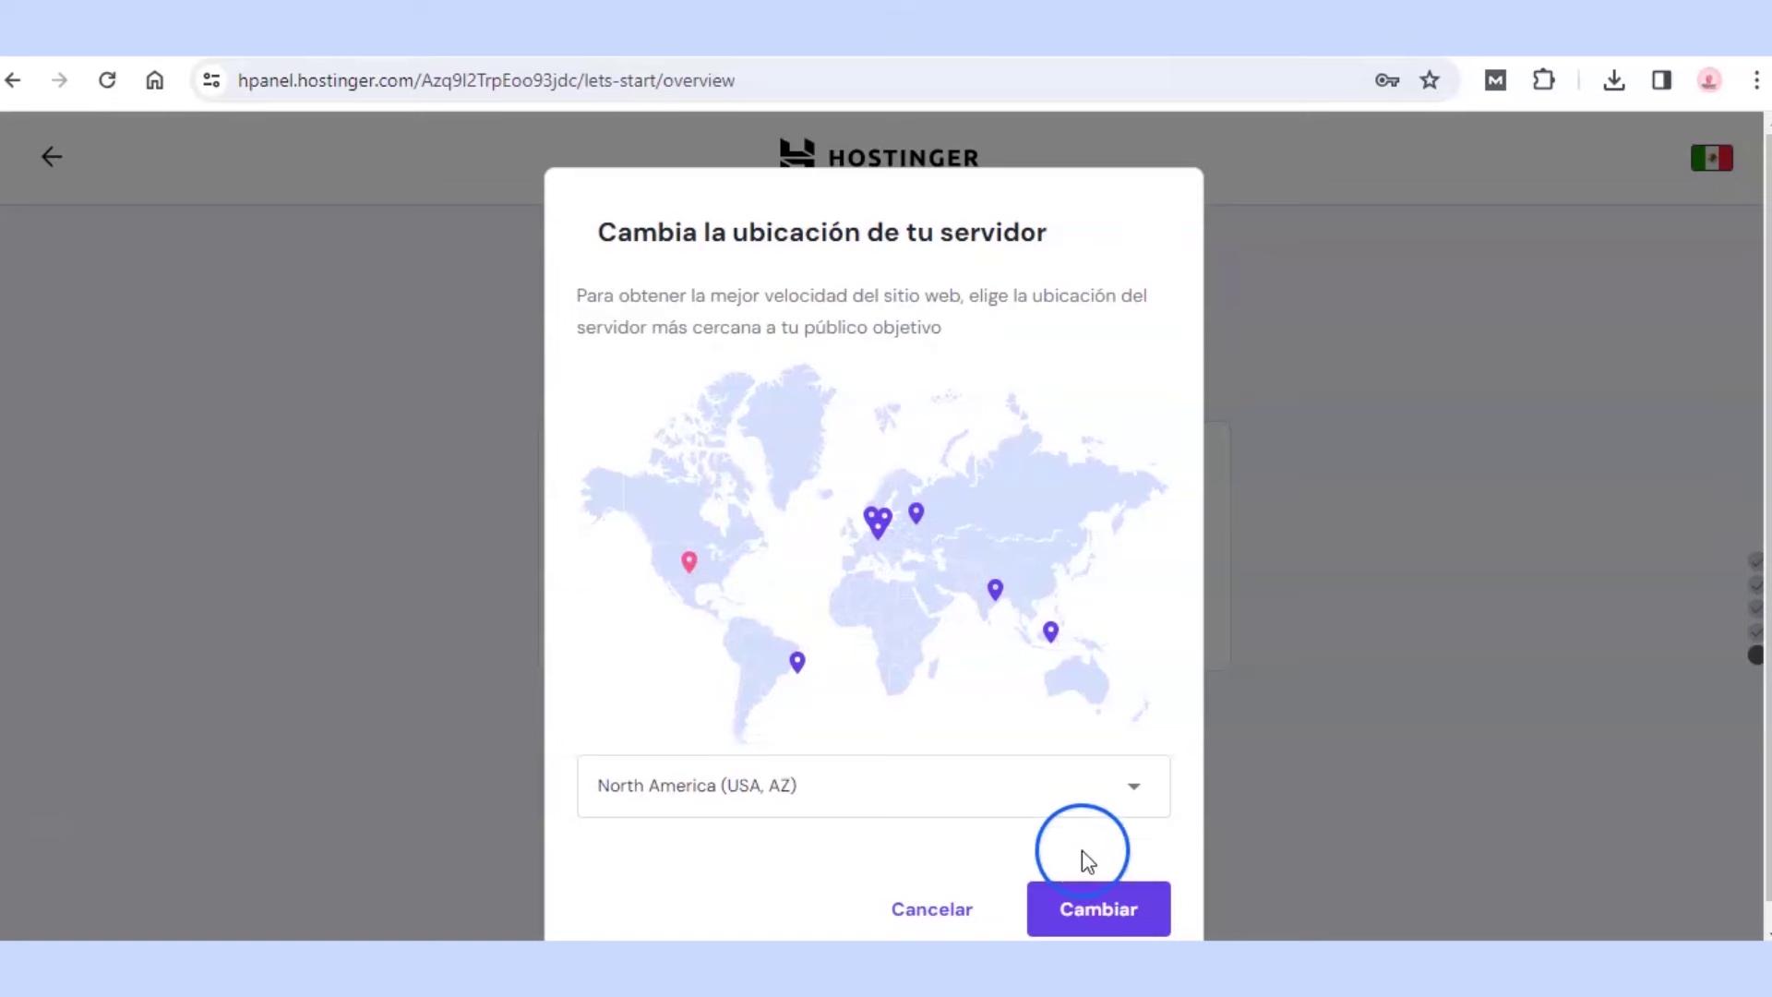
left_click(1114, 909)
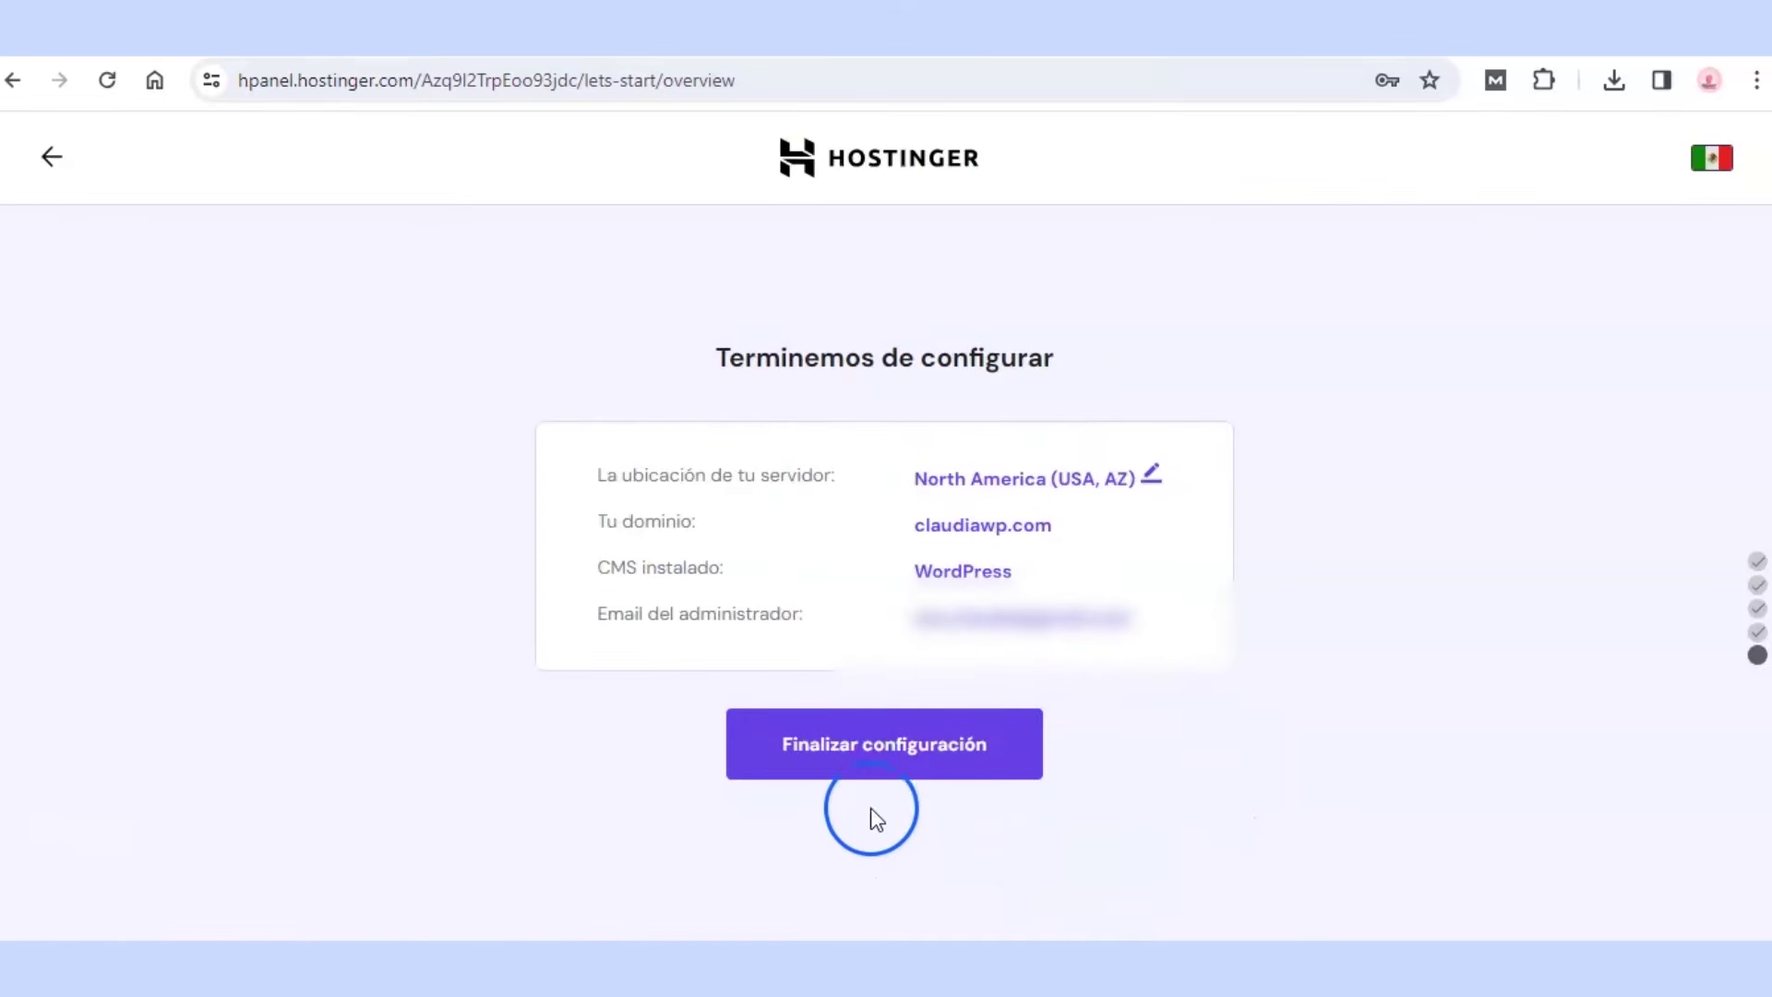
Step: Finalize the site configuration and open the WordPress admin panel to edit the website
left_click(908, 761)
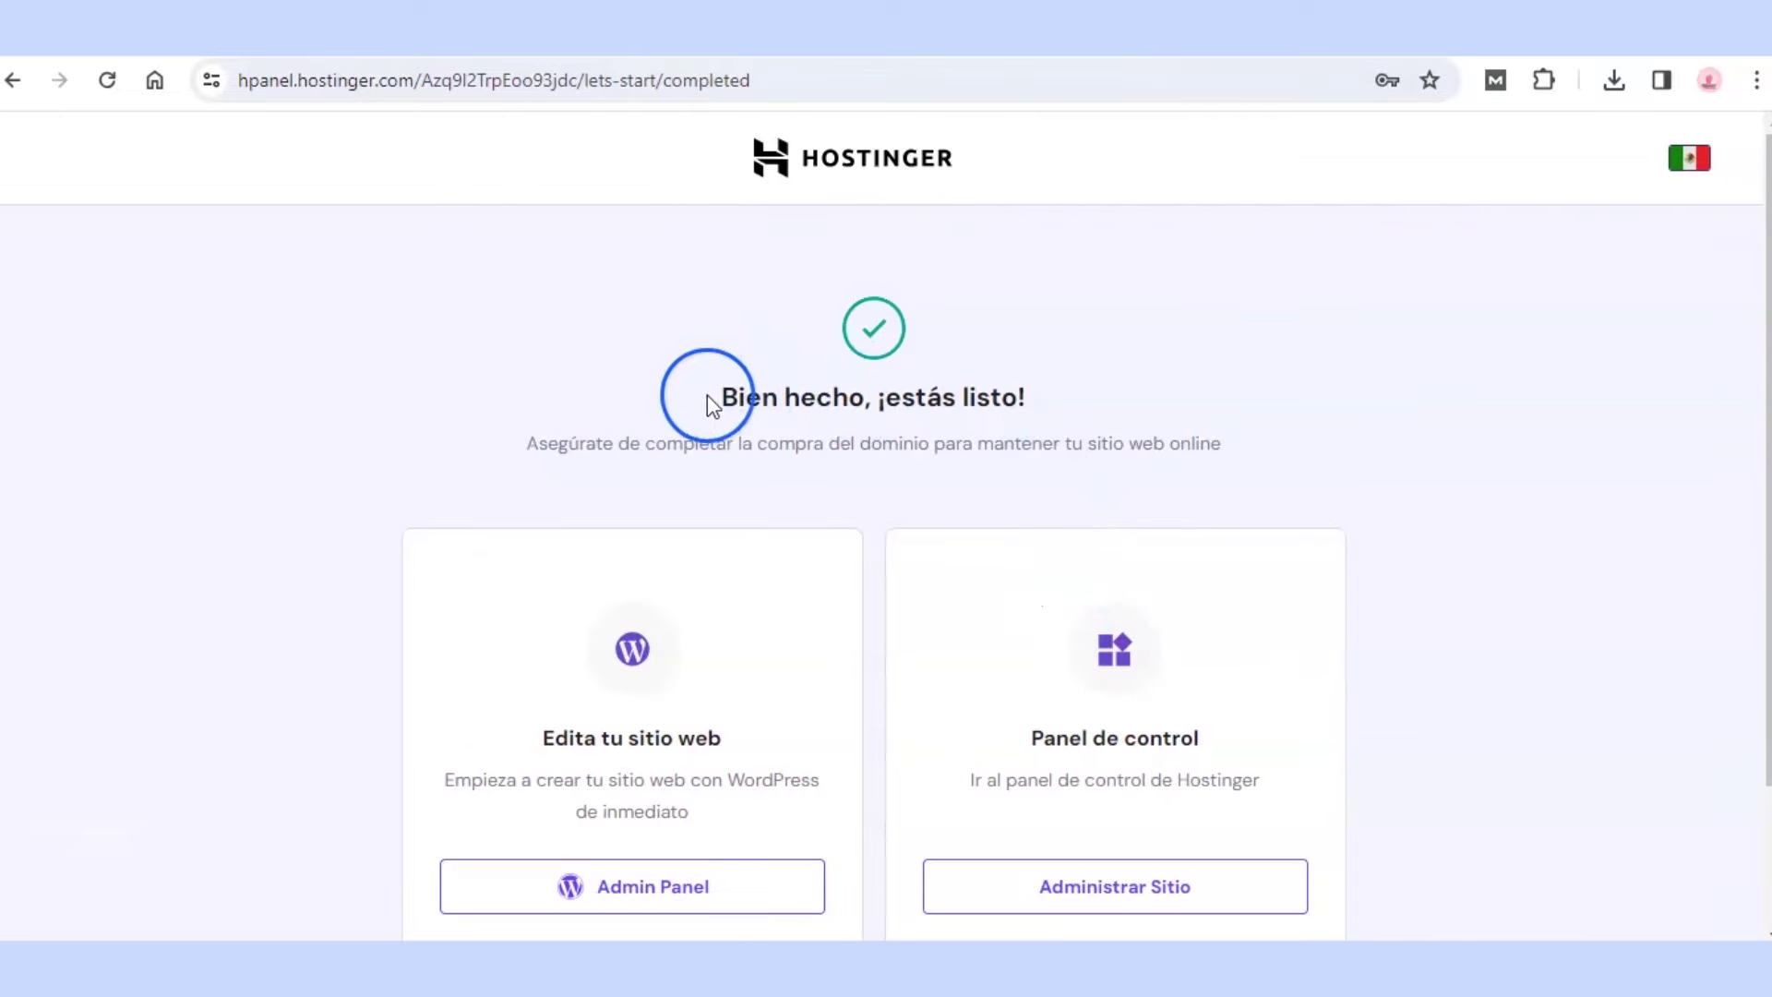
scroll(785, 434, "down", 2)
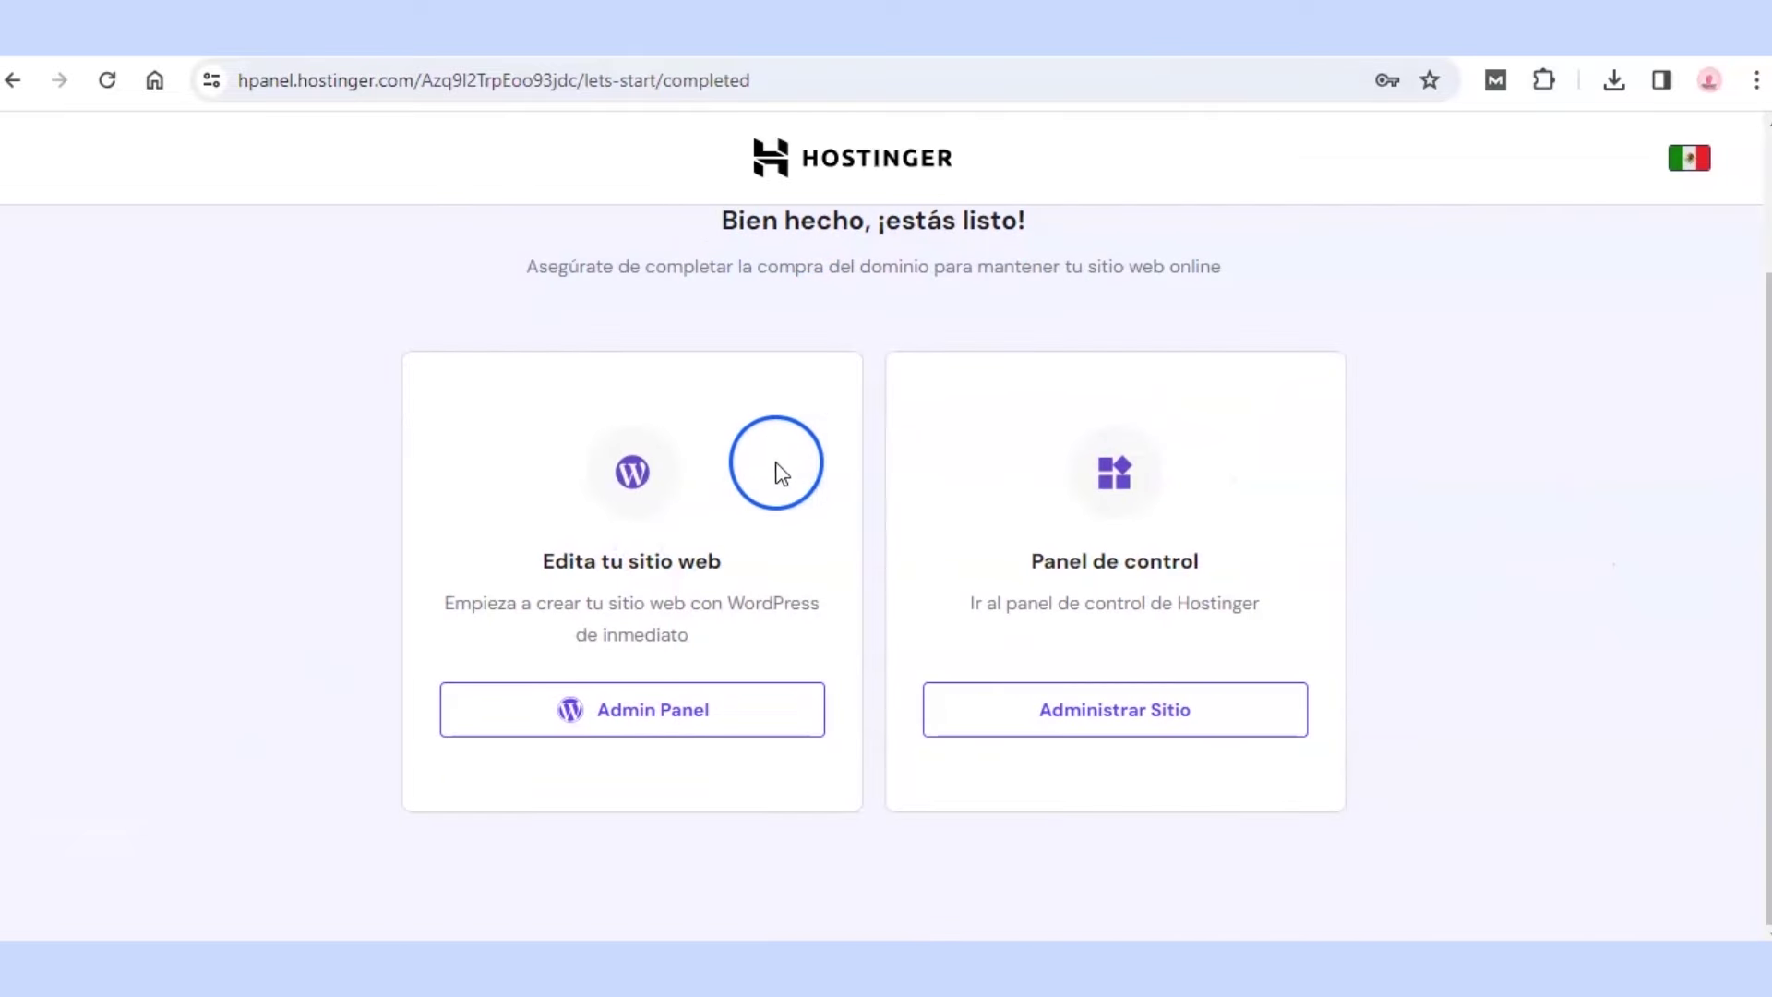
left_click_drag(543, 567, 733, 565)
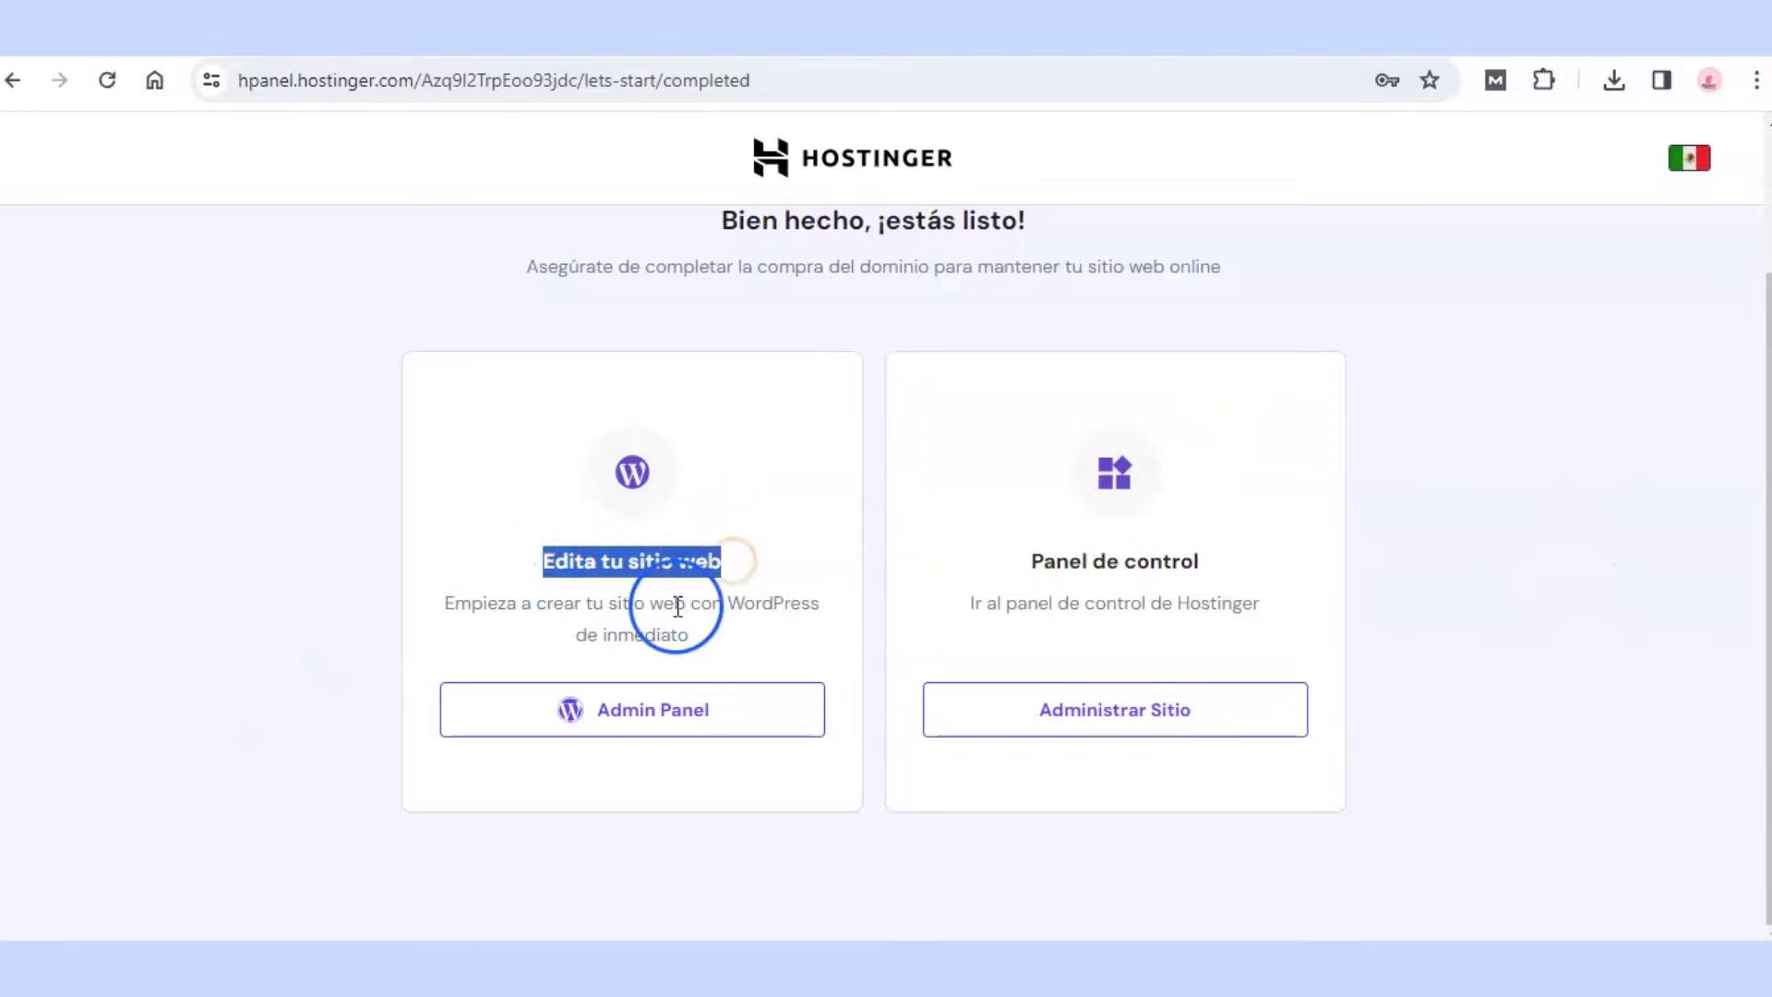
left_click(650, 711)
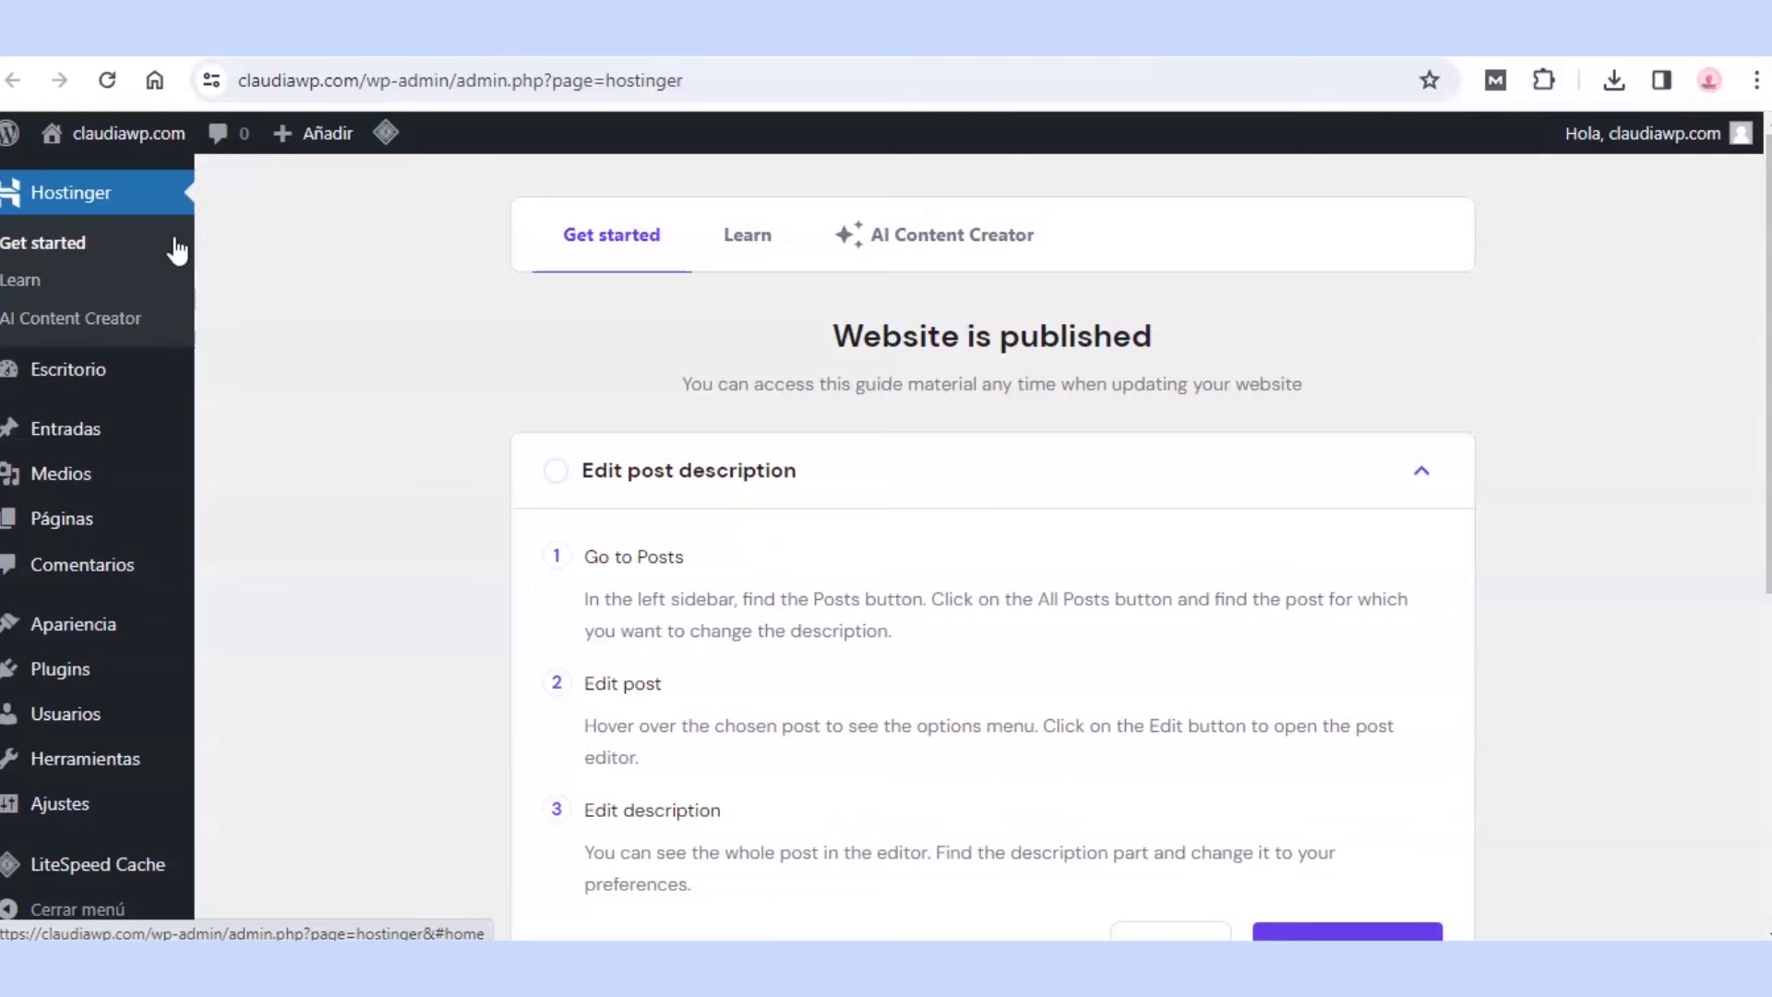
Step: Move the sample post "¡Hola mundo!" to the trash
left_click(134, 429)
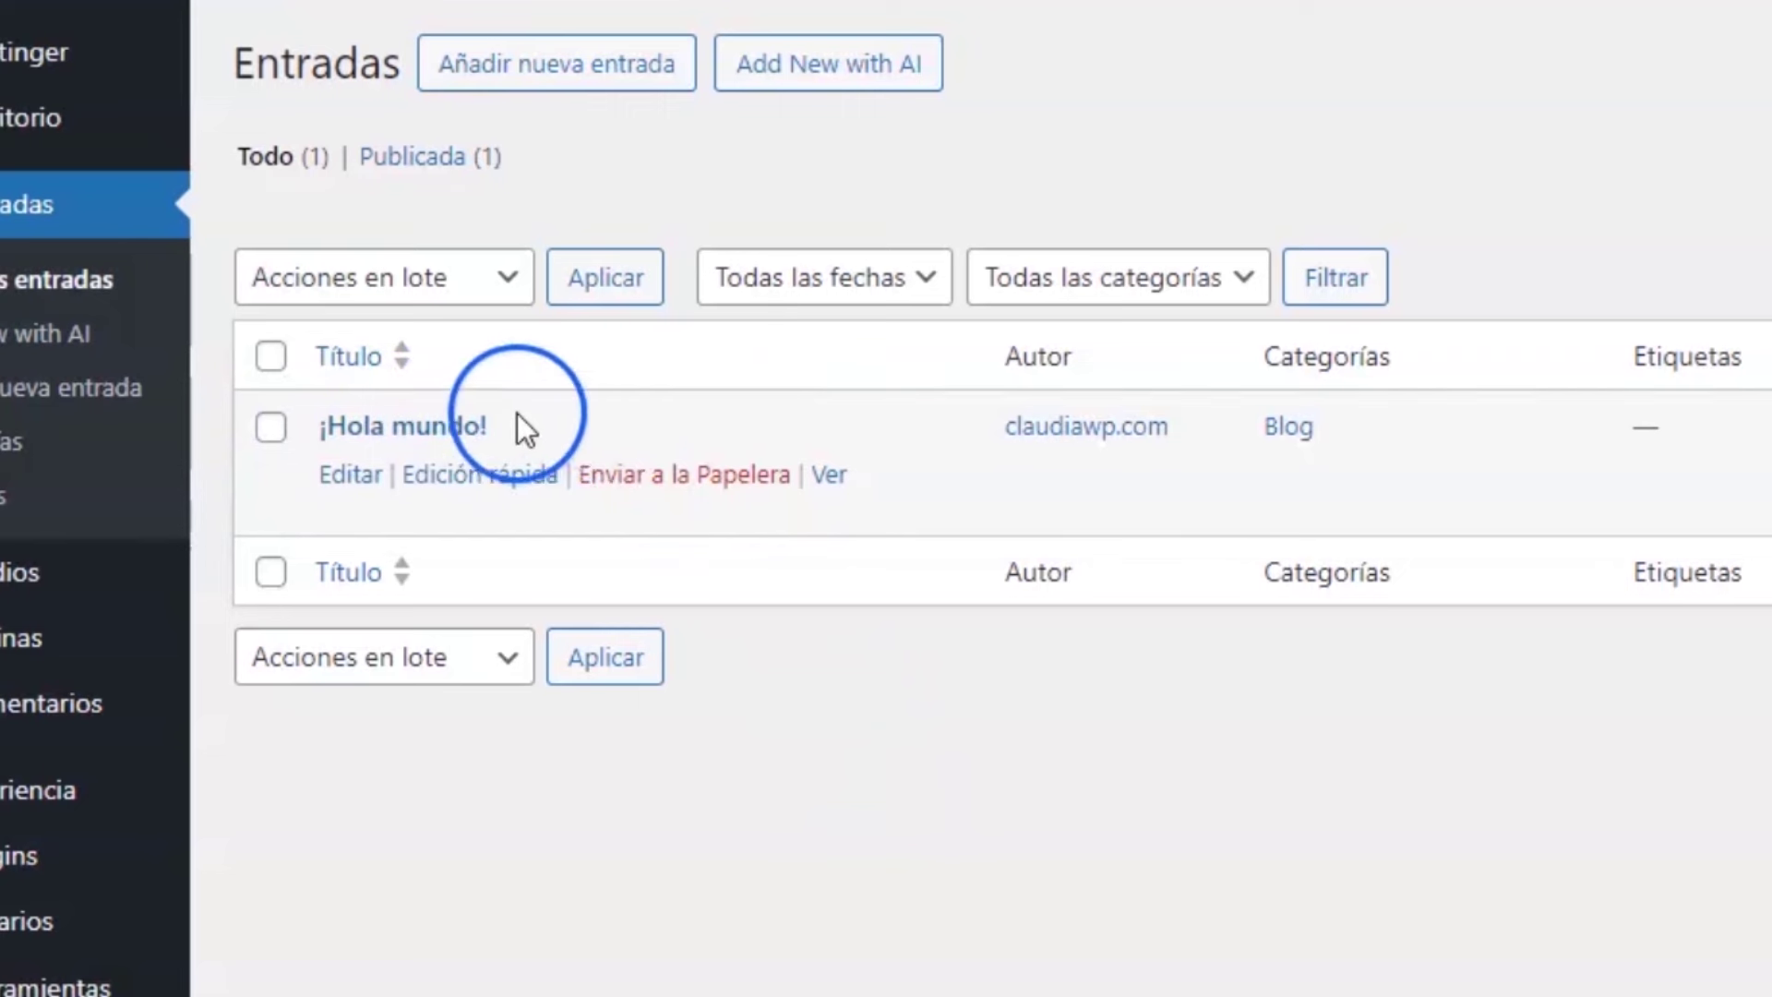
left_click(676, 478)
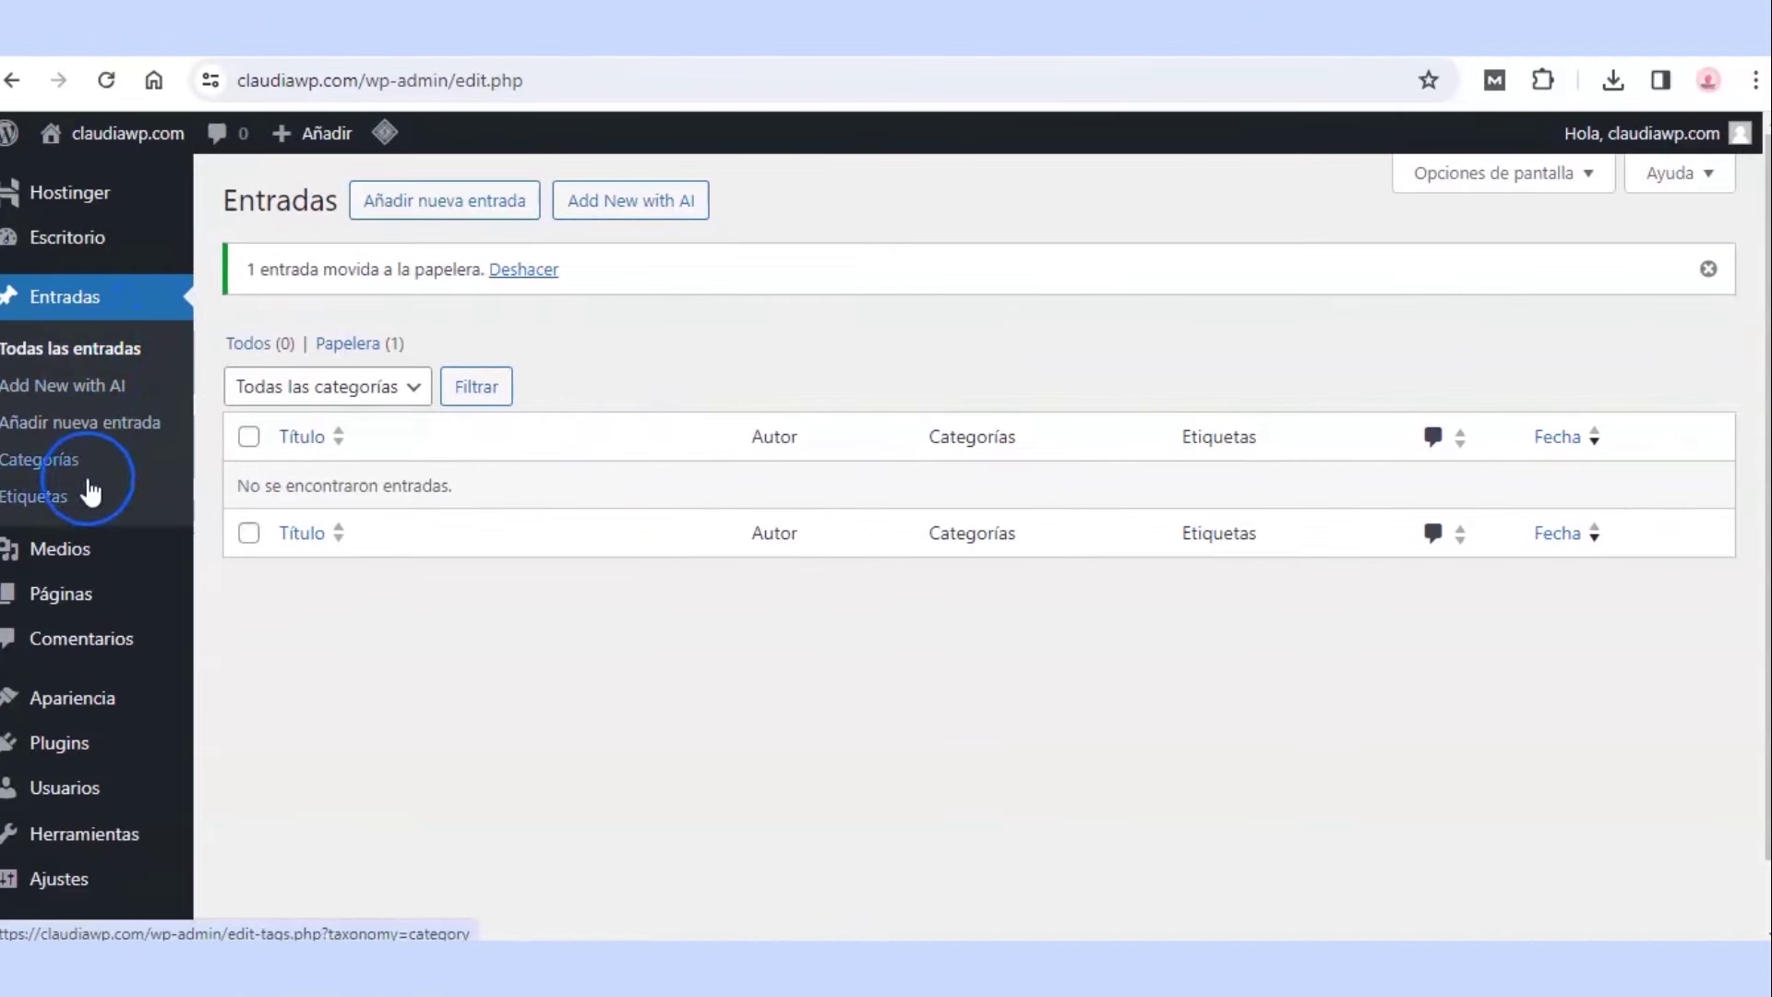
Step: Move the pages "Página de ejemplo" and "Política de privacidad" to the trash with one bulk action
left_click(116, 605)
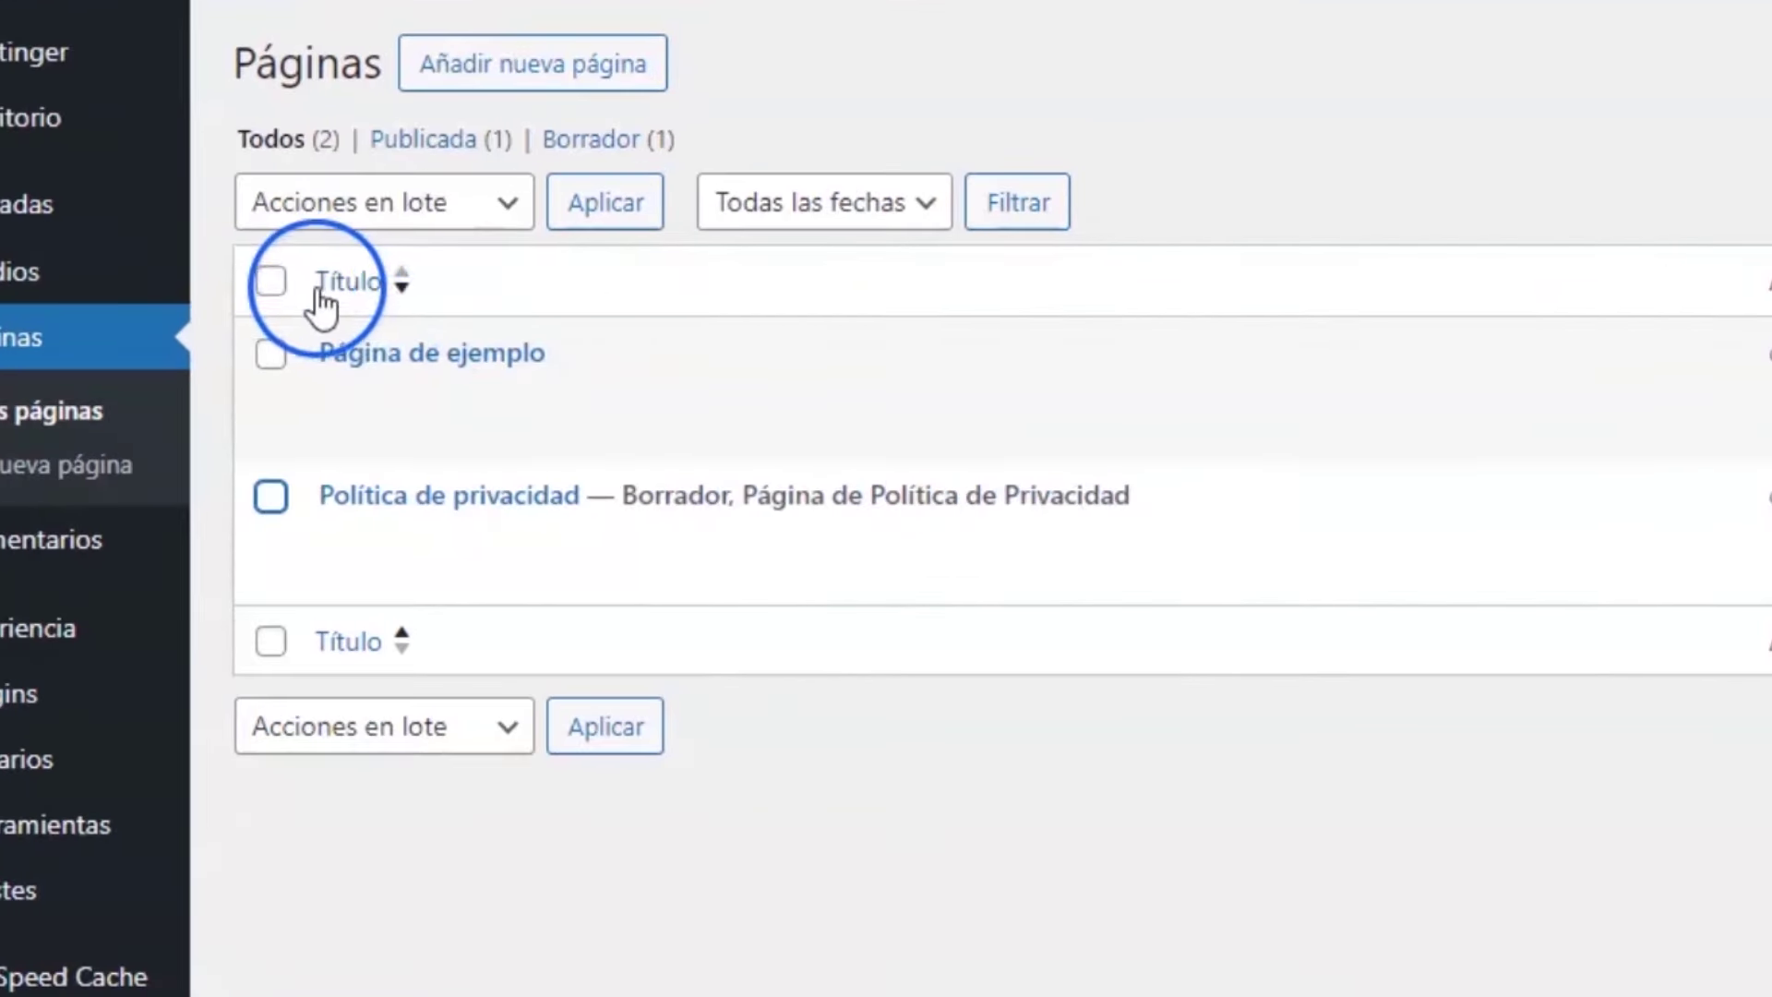
left_click(272, 282)
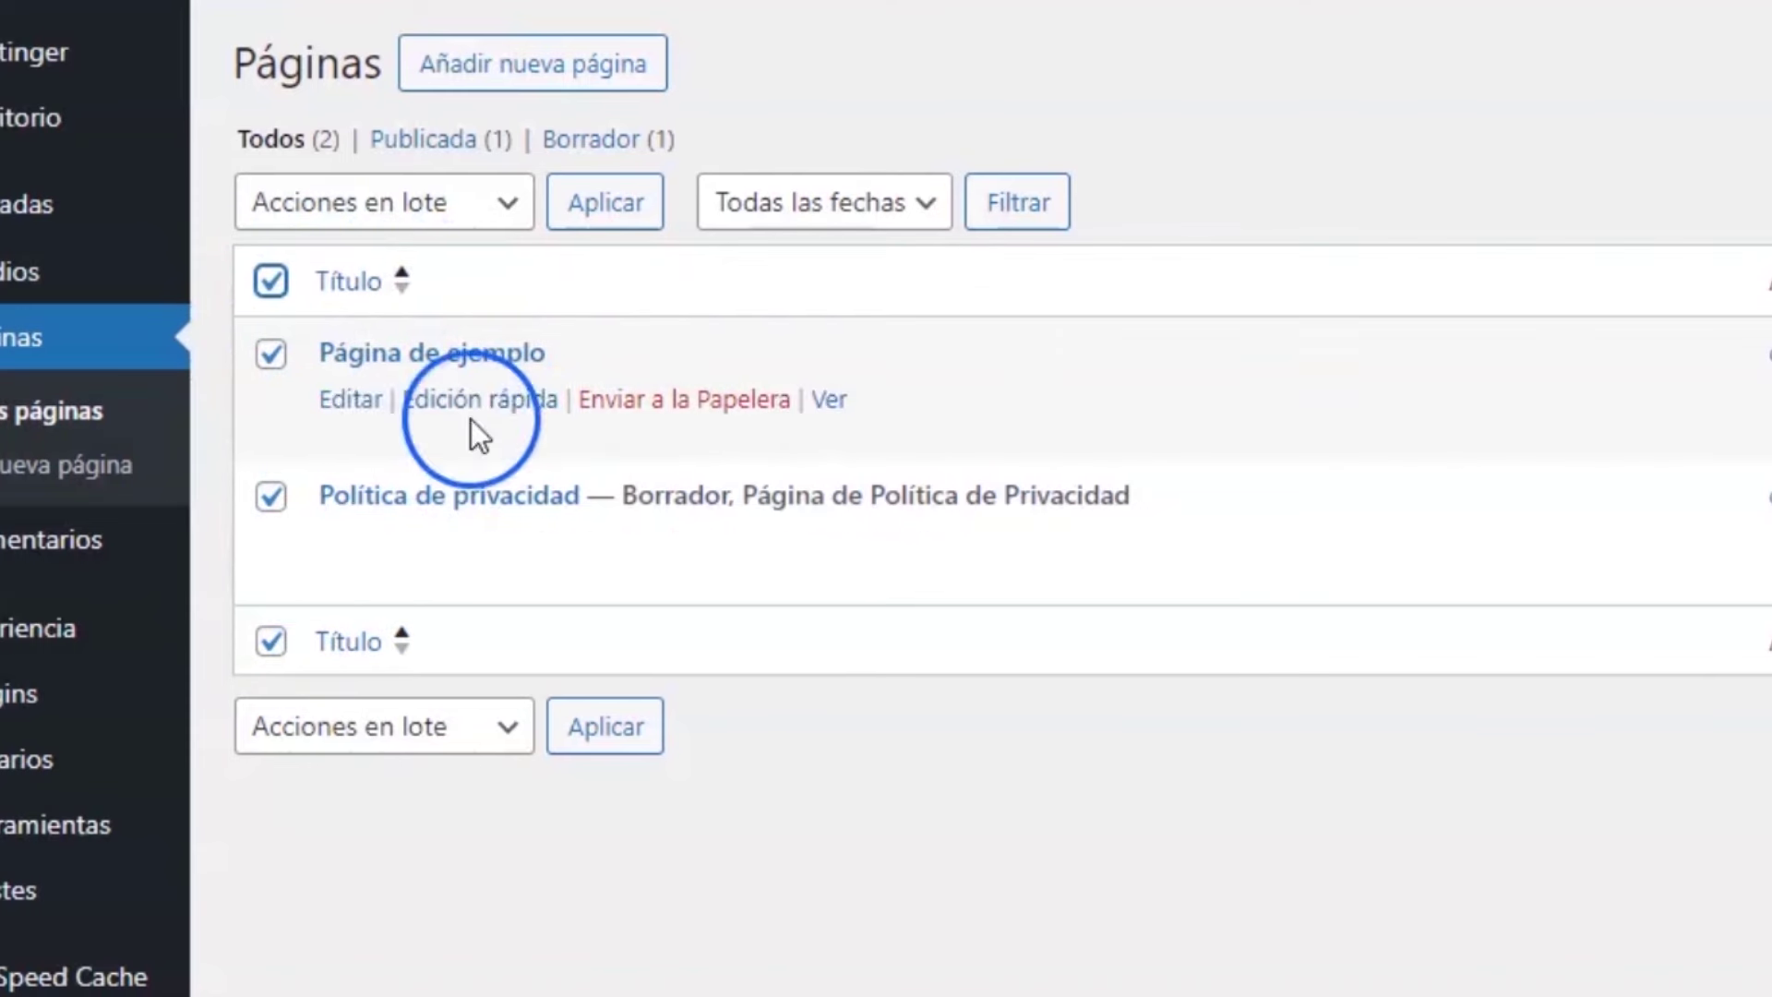
left_click(466, 205)
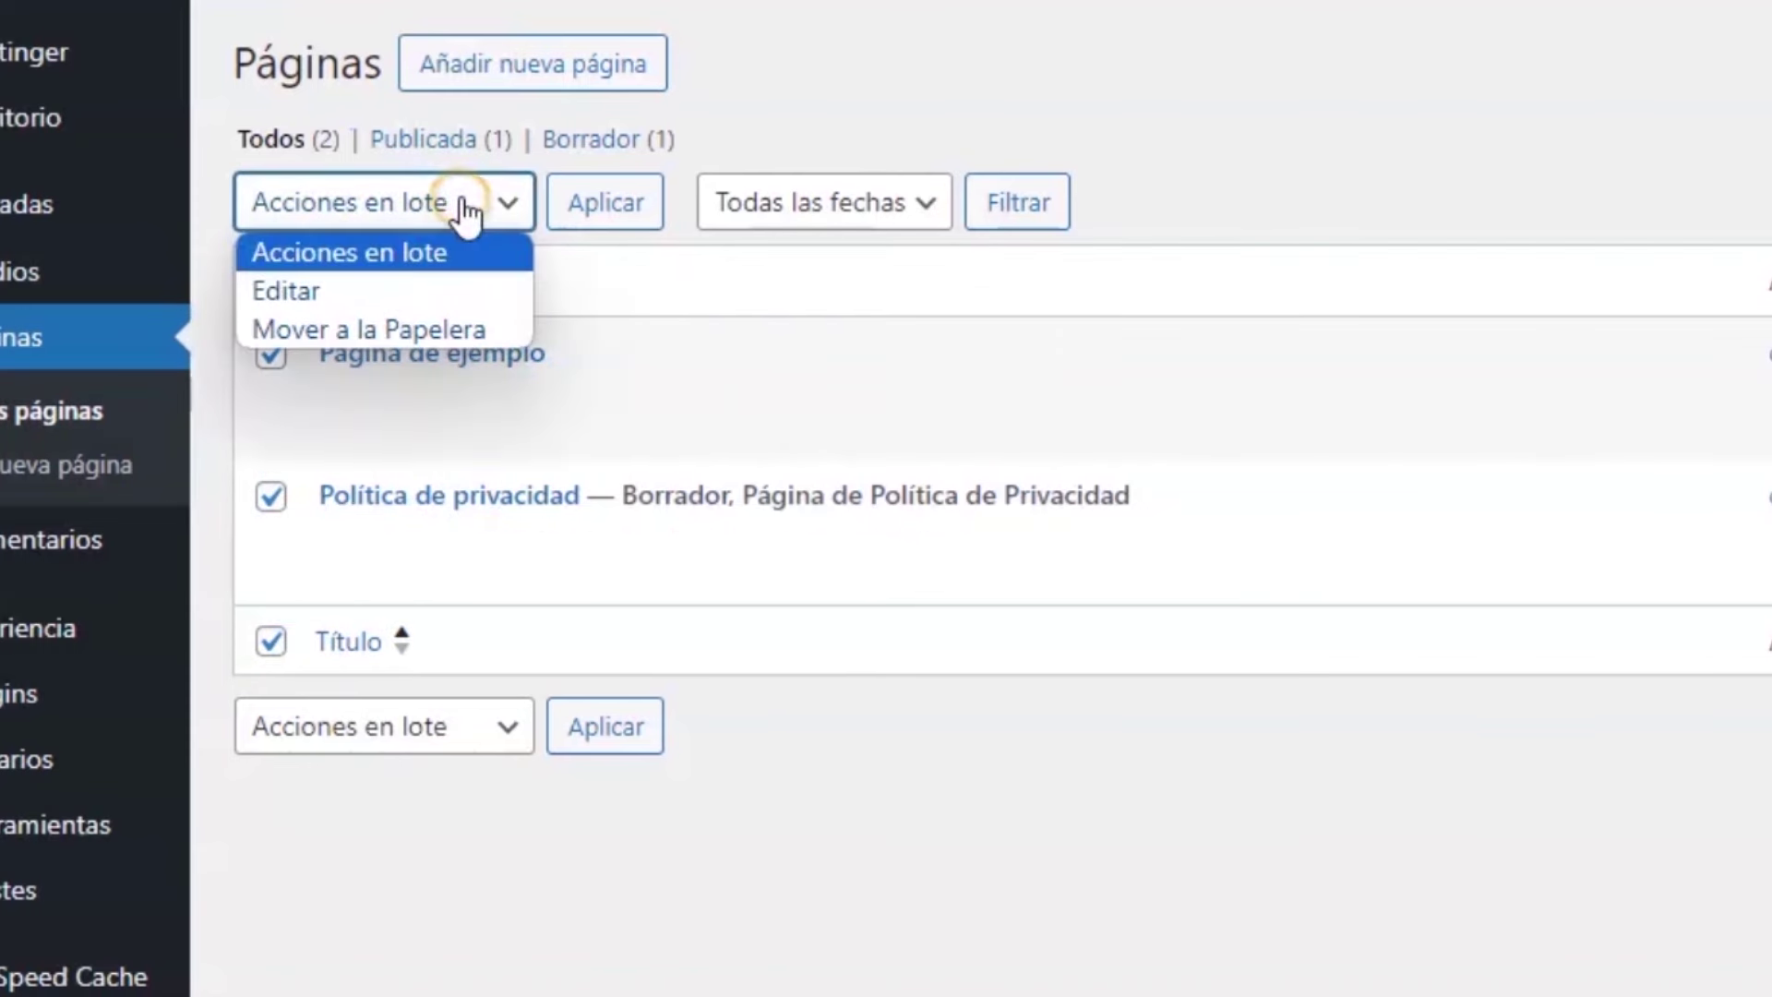
left_click(352, 331)
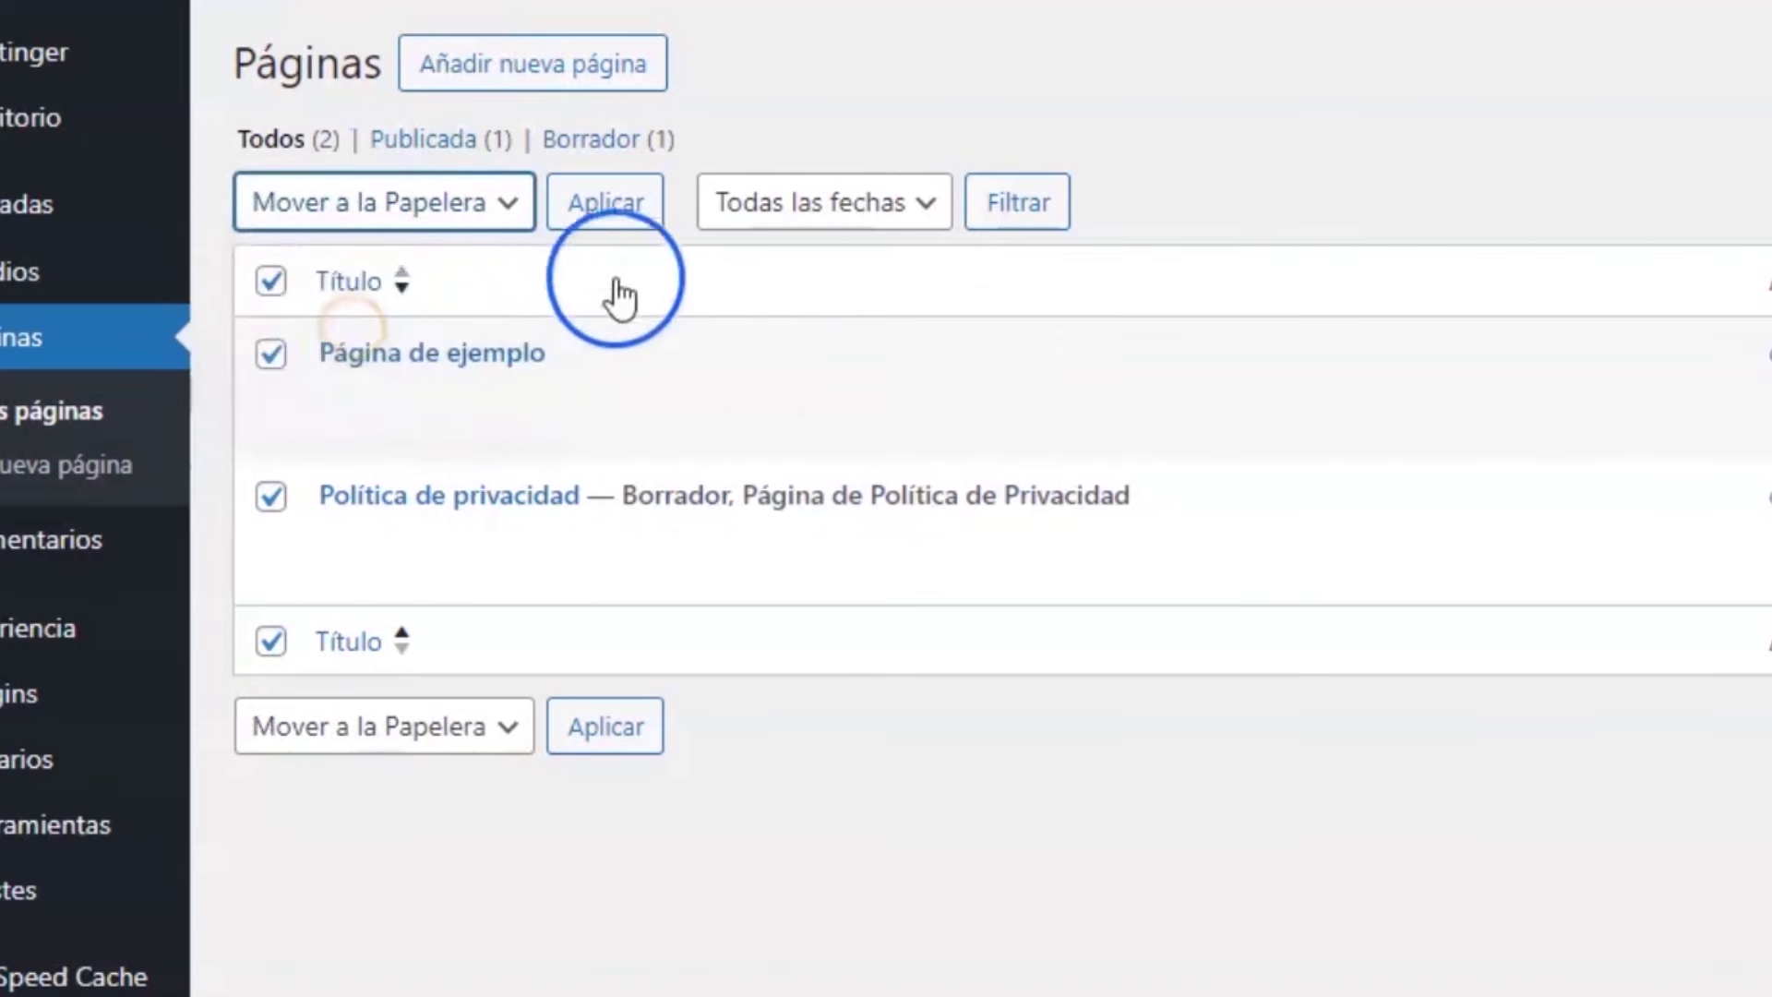
left_click(621, 215)
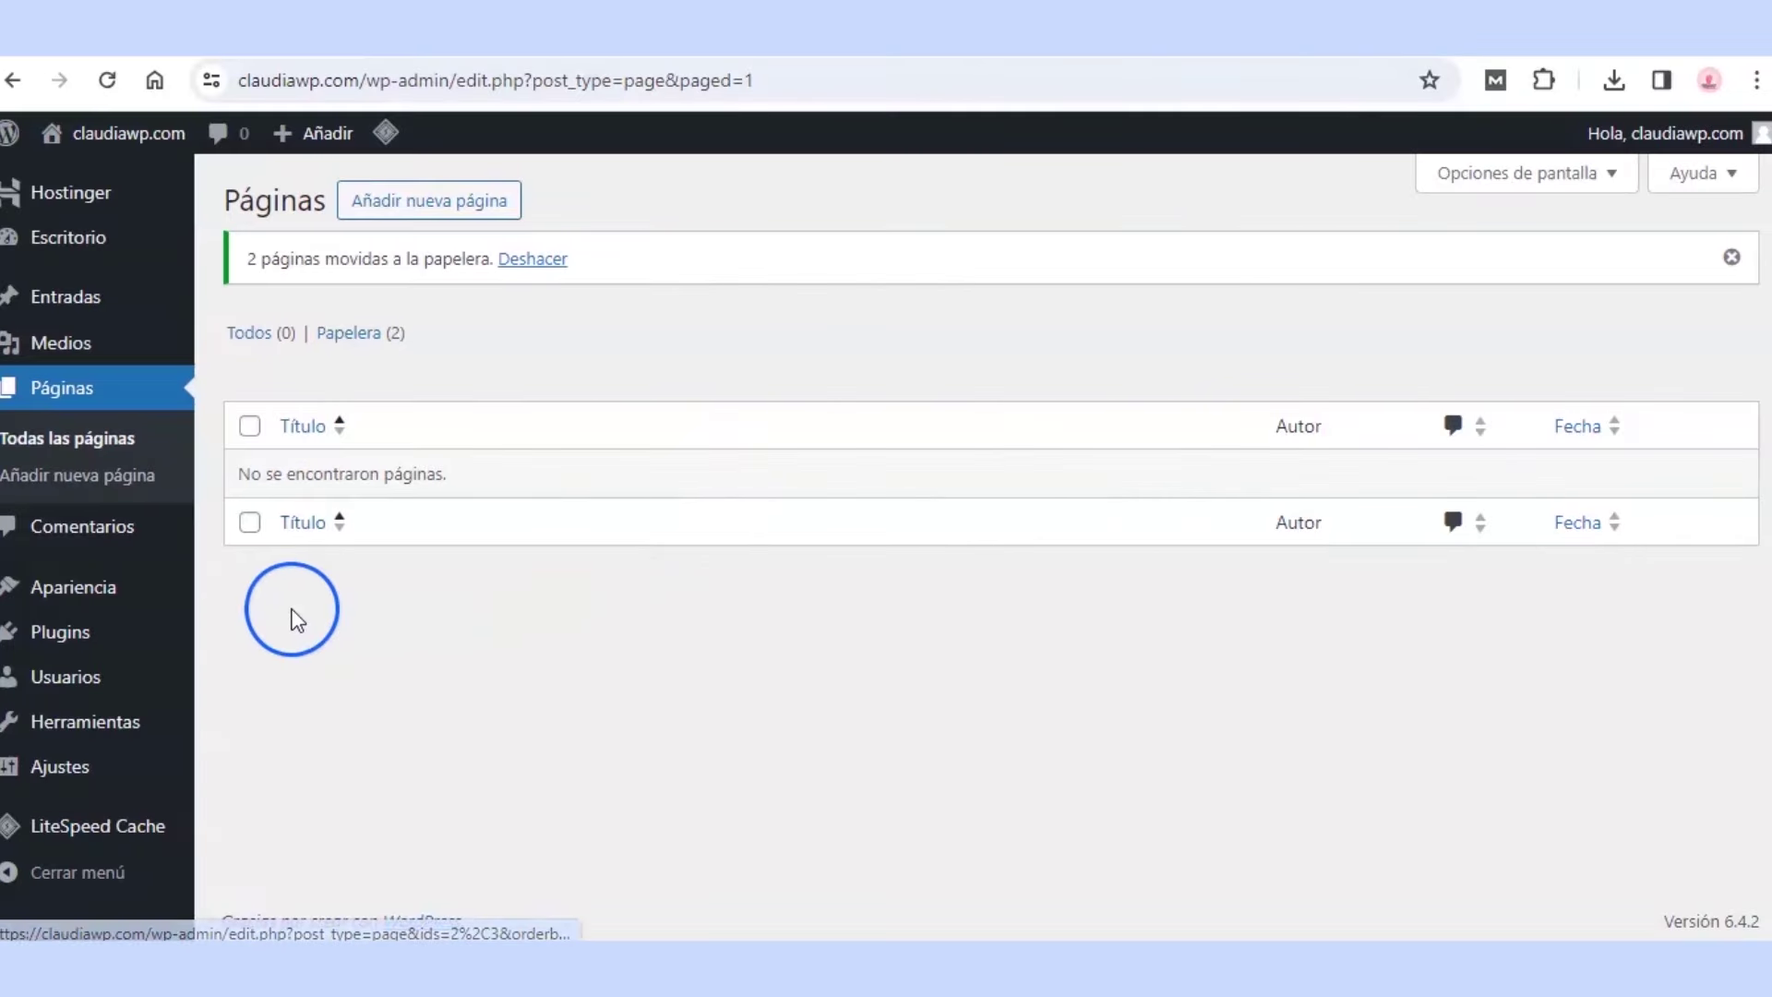
Step: In the general settings, set the site title to "Rutas y aventuras" and the short description to "Descubre el mundo paso a paso"
mouse_move(83, 721)
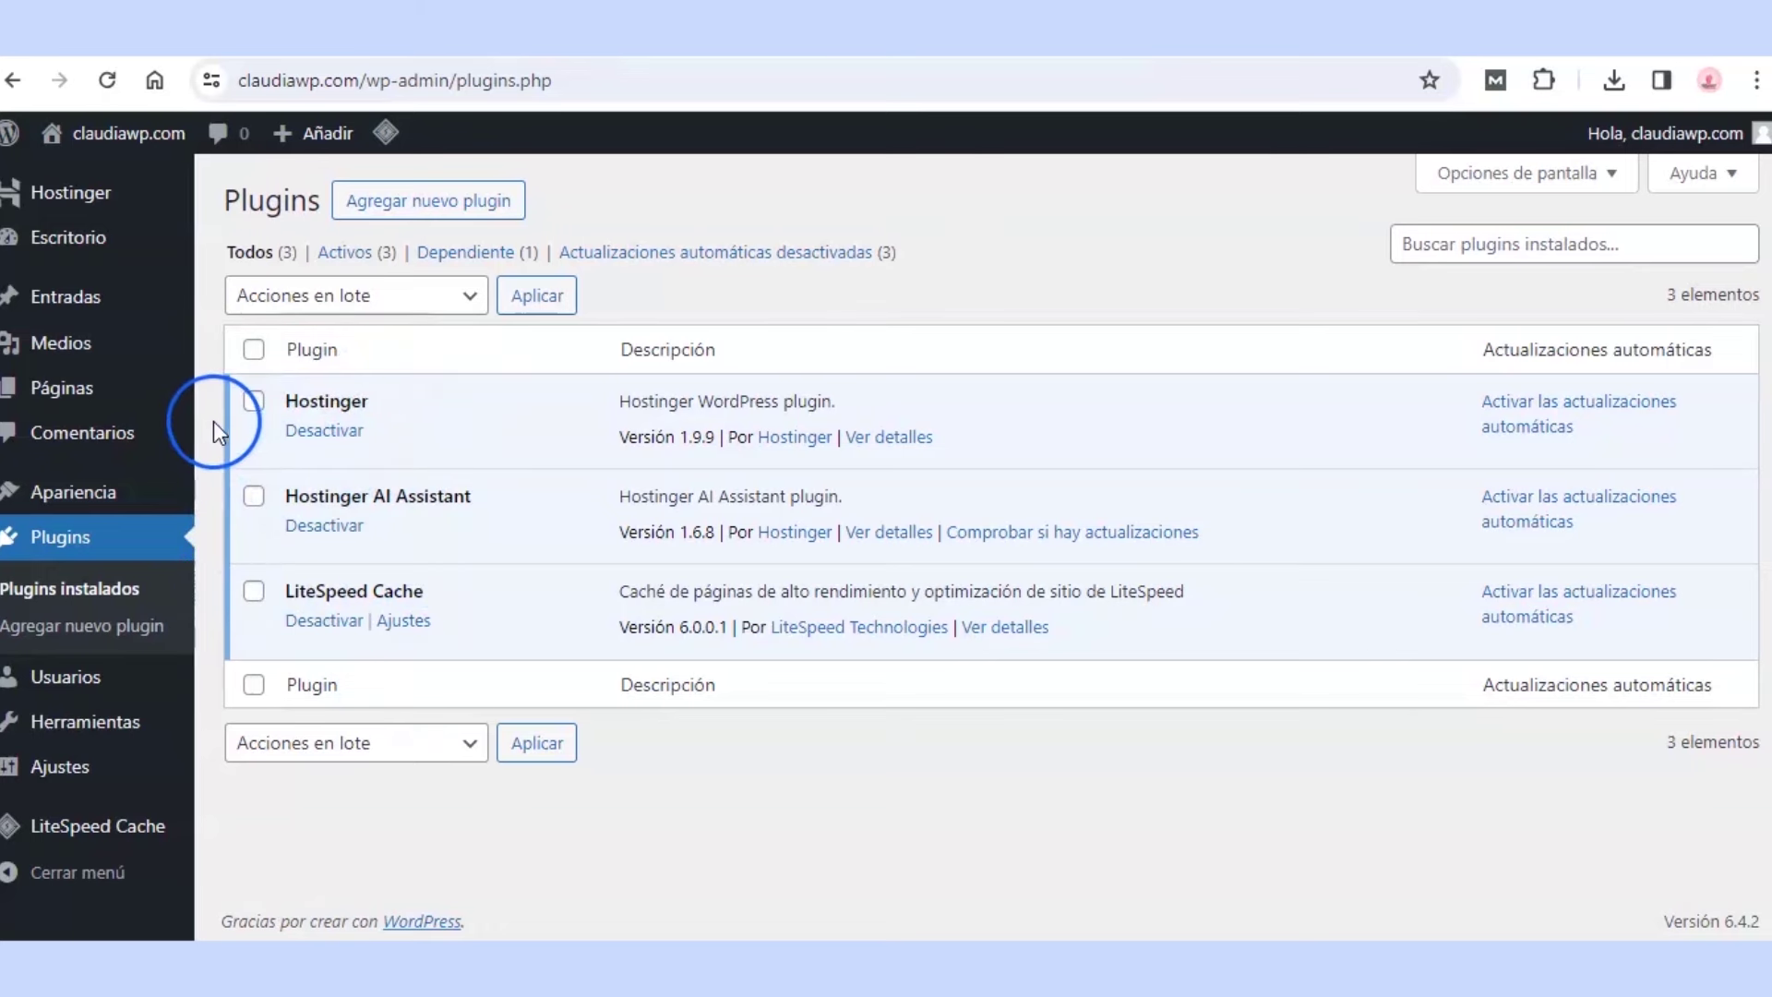
mouse_move(121, 778)
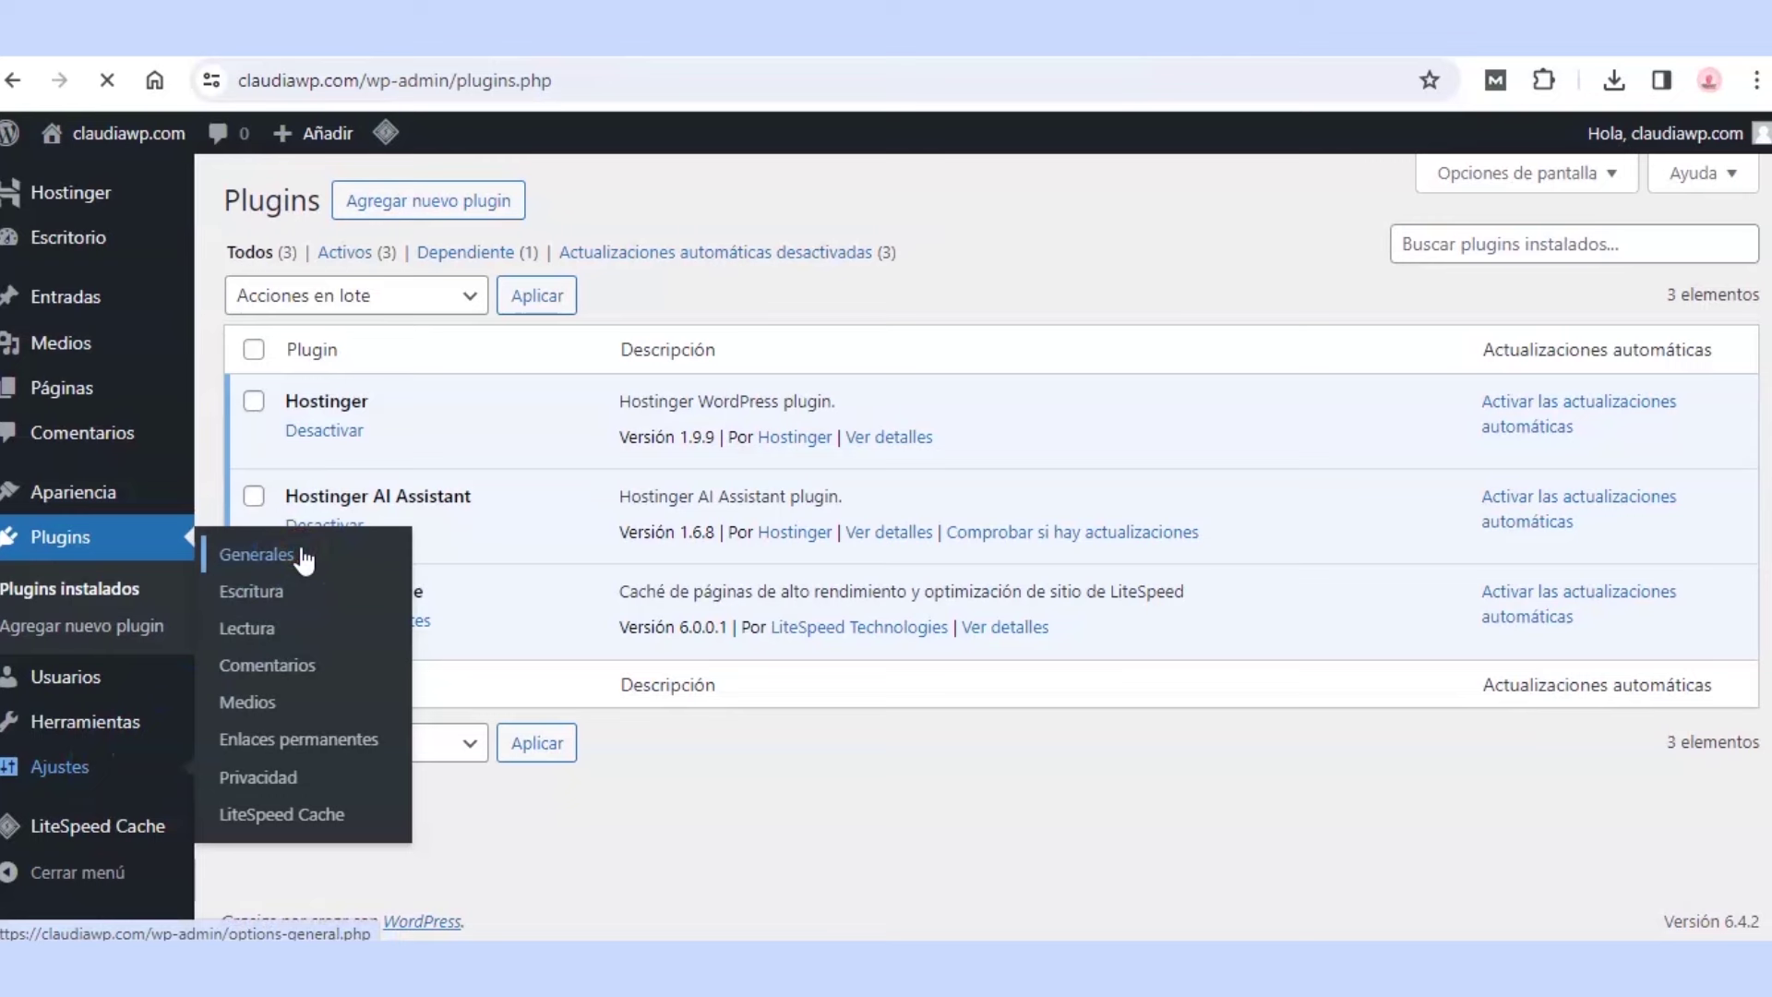
left_click_drag(961, 352, 417, 395)
key("BackSpace")
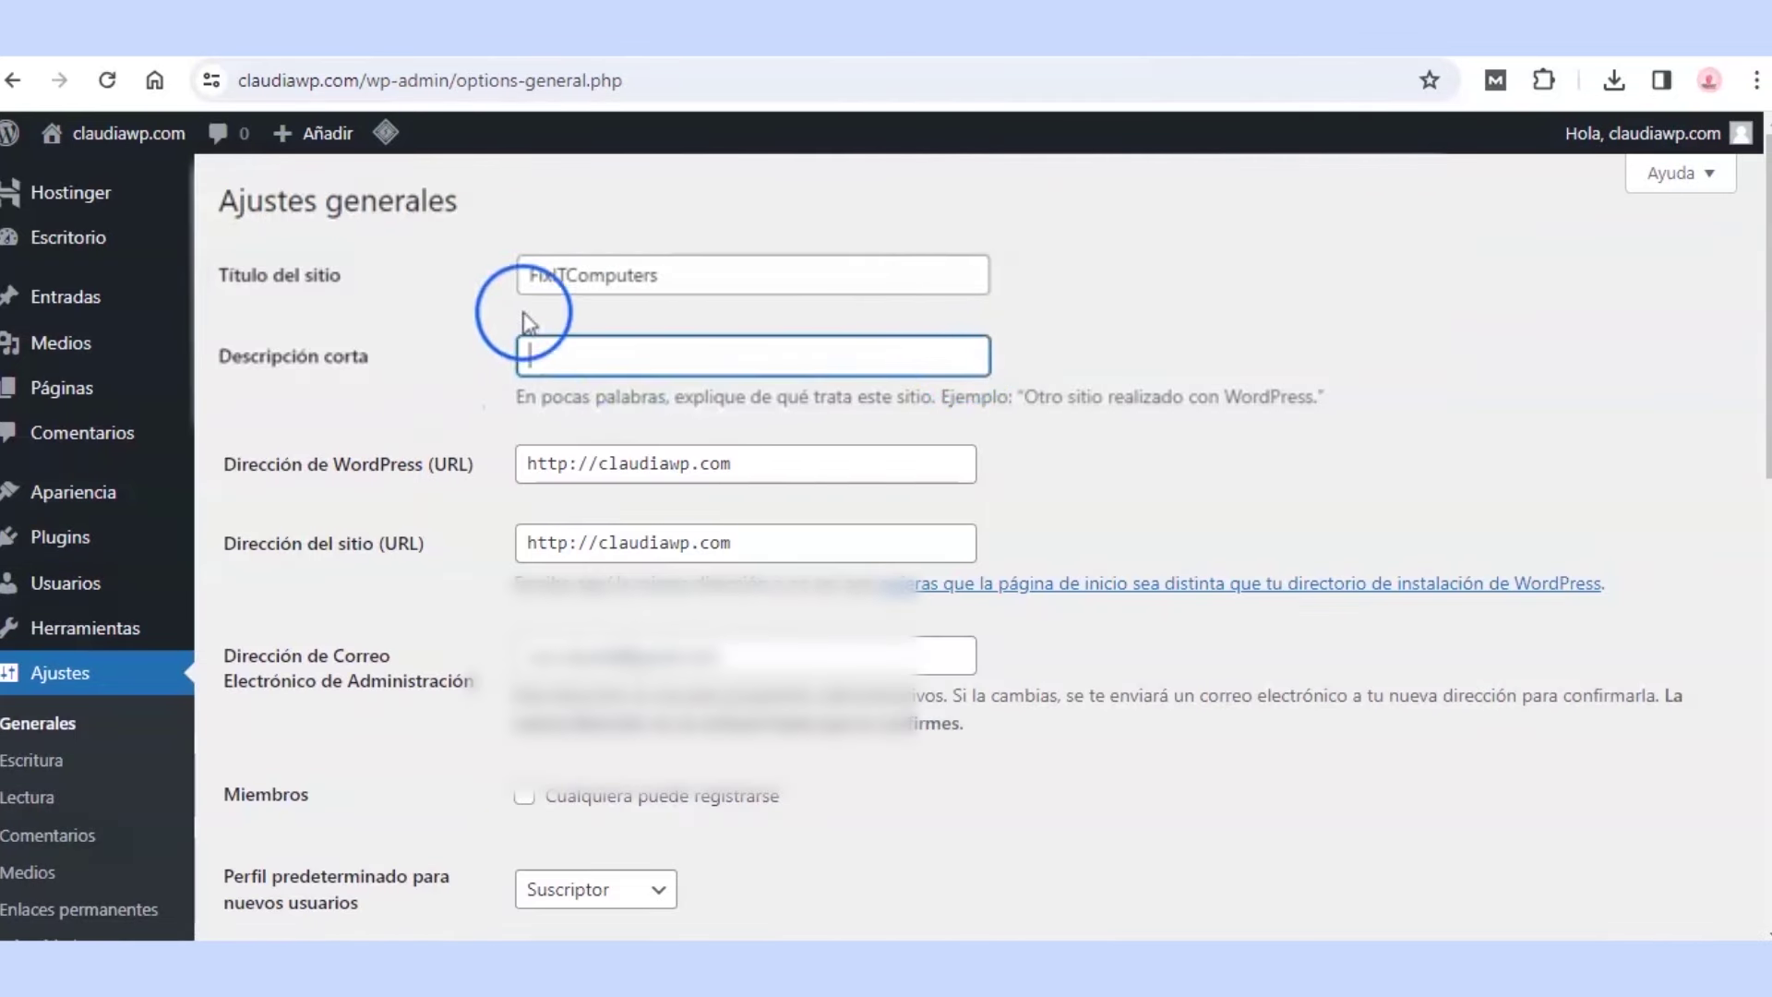
left_click_drag(673, 277, 393, 319)
type("Rutas y aventuras")
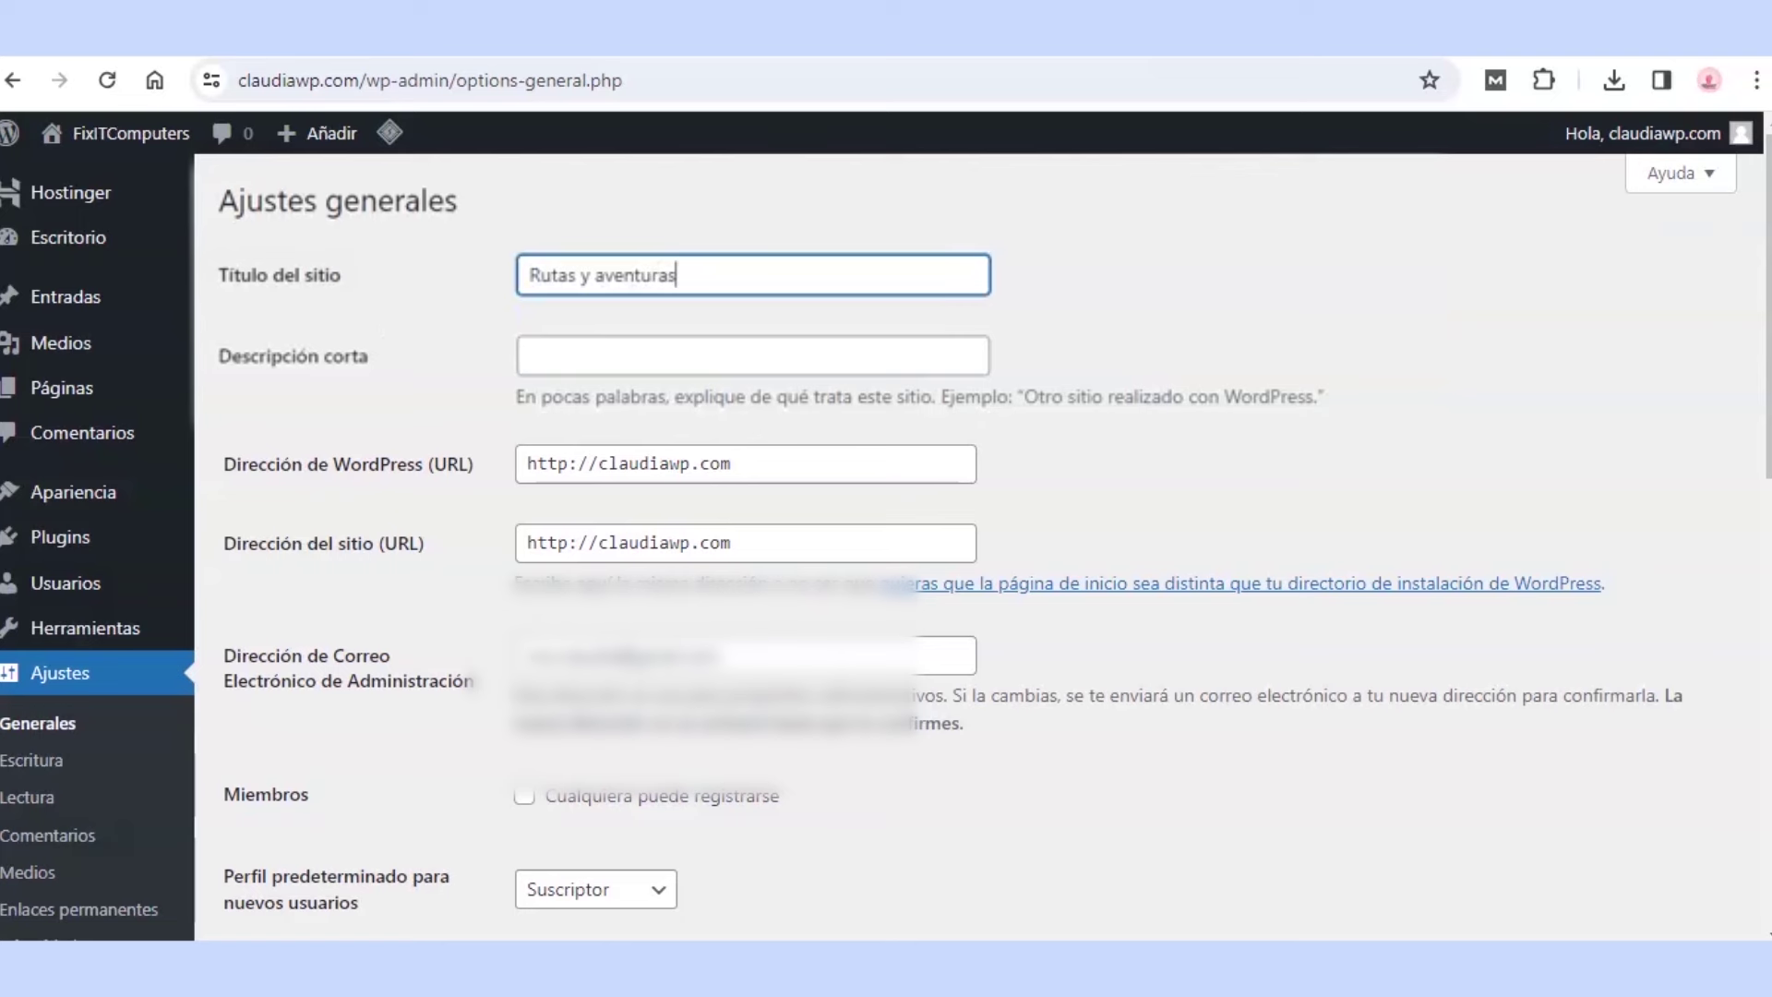
left_click(550, 358)
type("Descubre el mundo paso a paso")
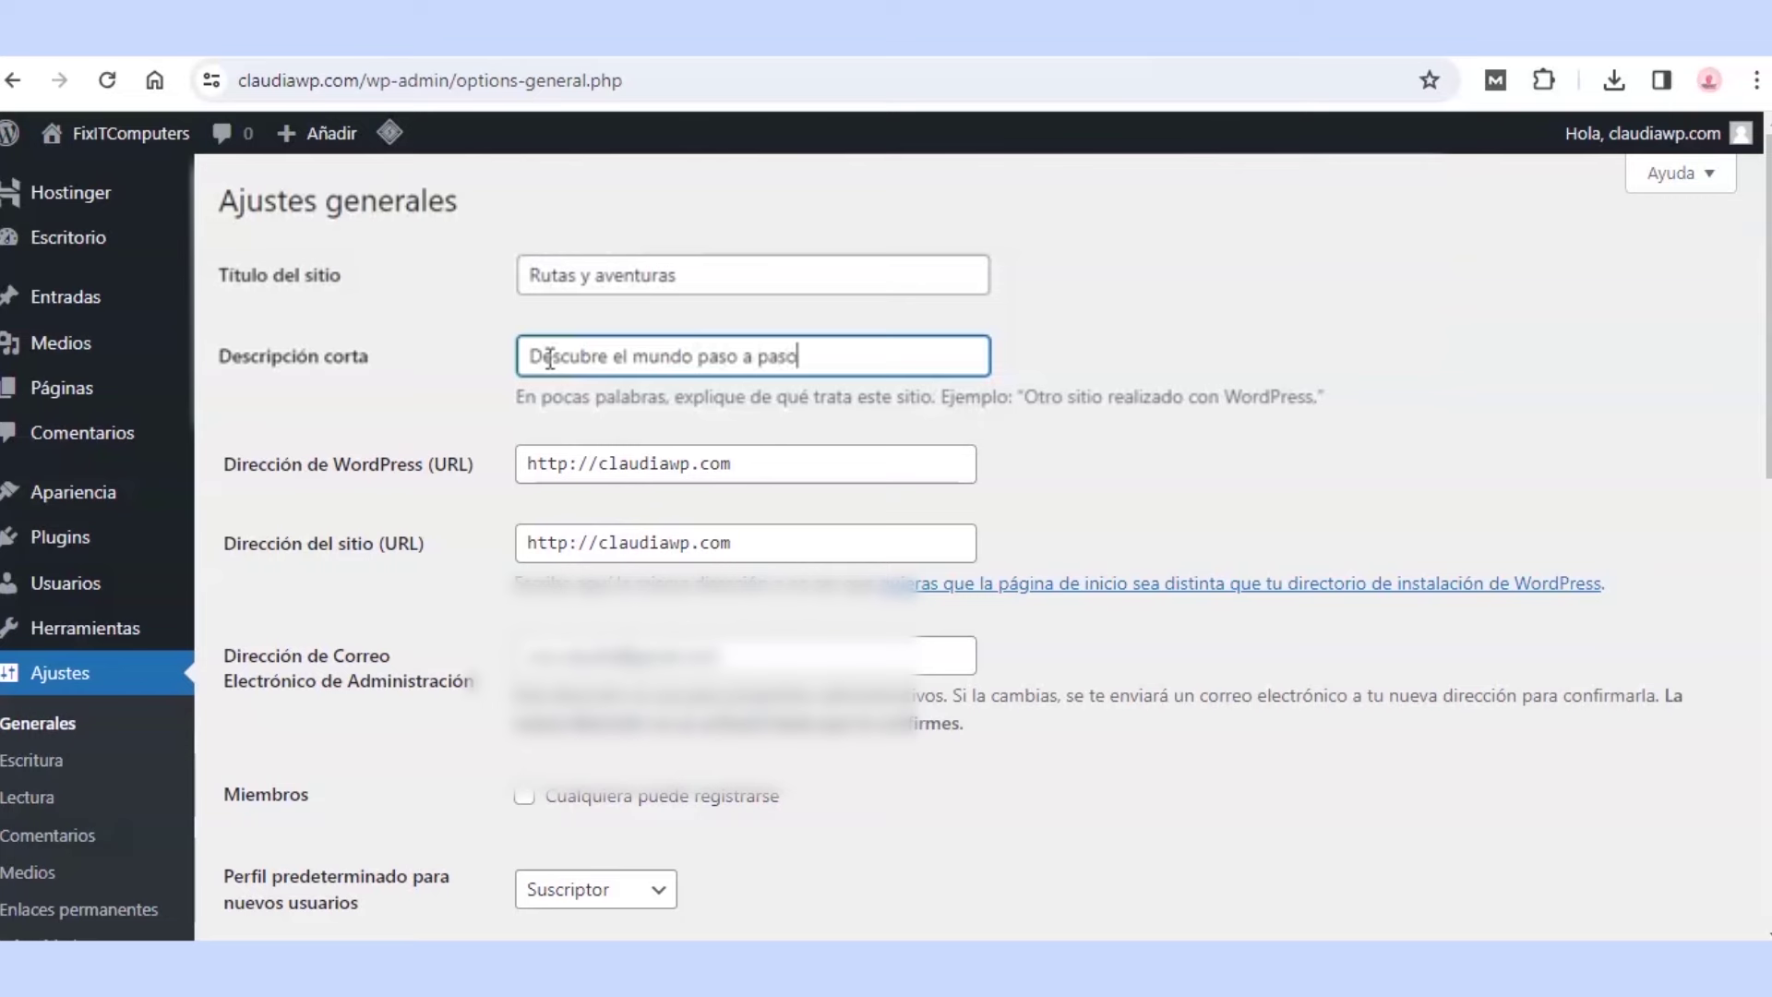
Step: Save the changes to the general settings and open the permalink settings
scroll(989, 428, "down", 10)
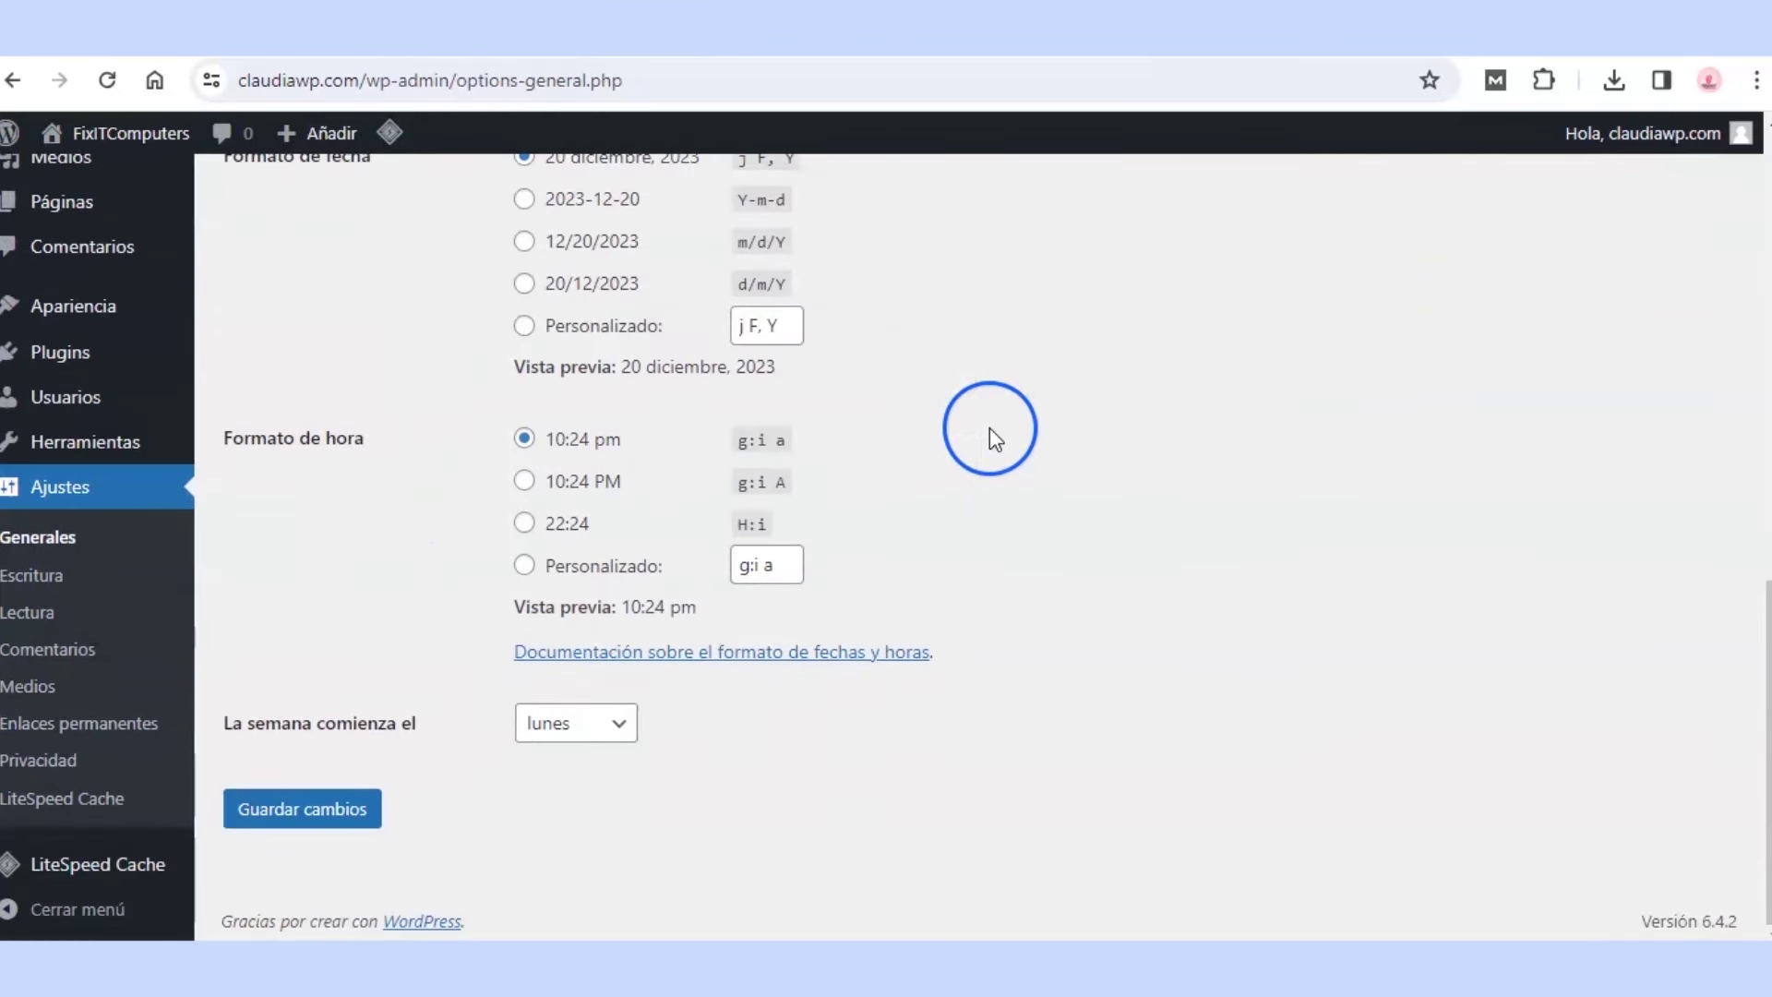
left_click(335, 819)
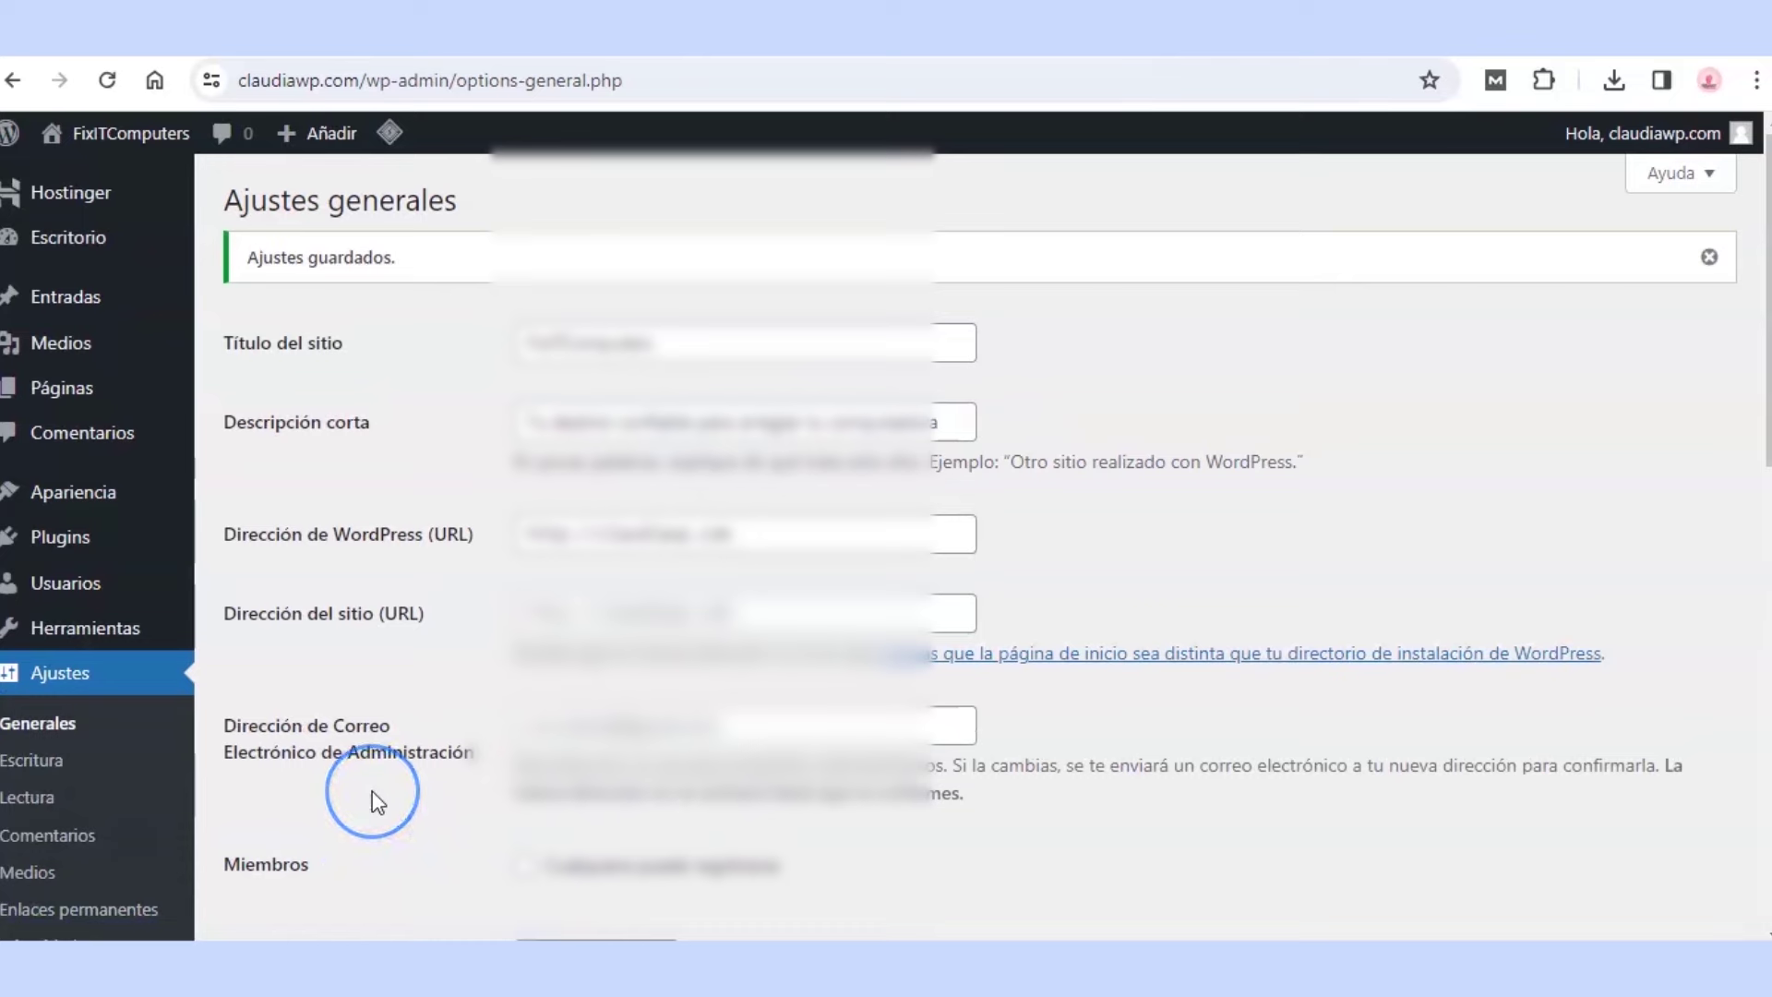
scroll(74, 703, "down", 2)
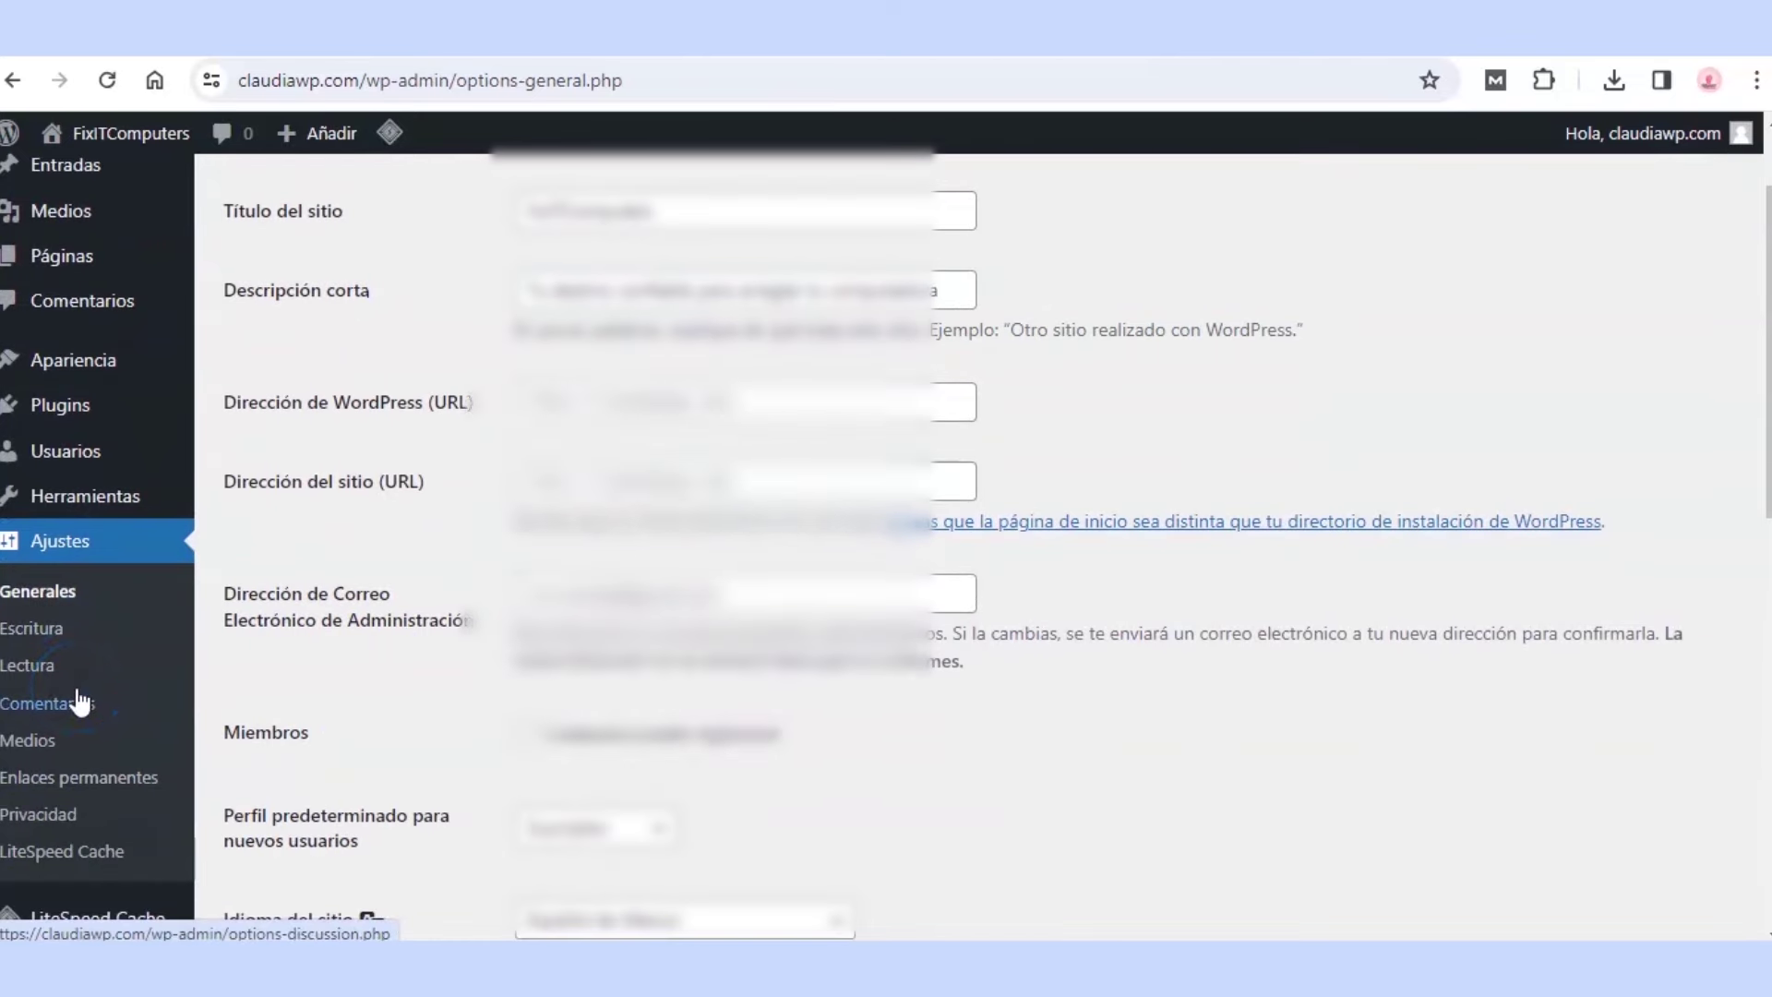
scroll(80, 703, "down", 2)
left_click(115, 727)
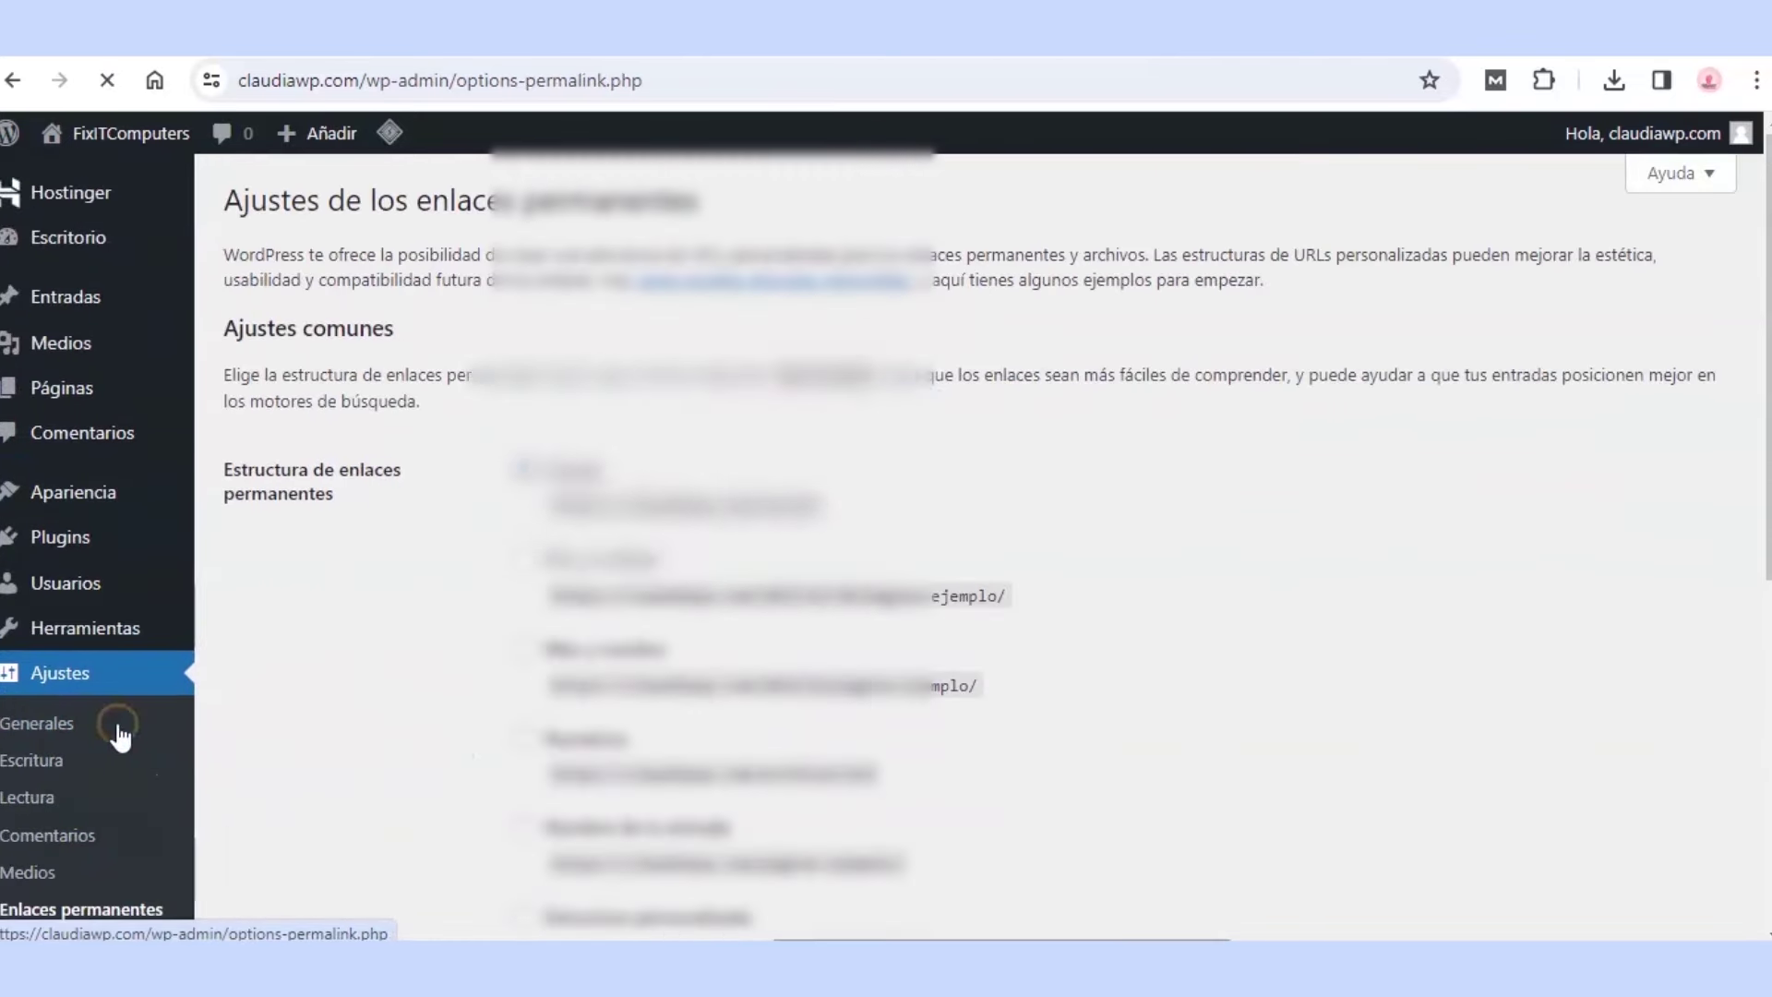
Step: Set the permalink structure to "Nombre de la entrada" and save the change
scroll(370, 588, "down", 2)
left_click(347, 609)
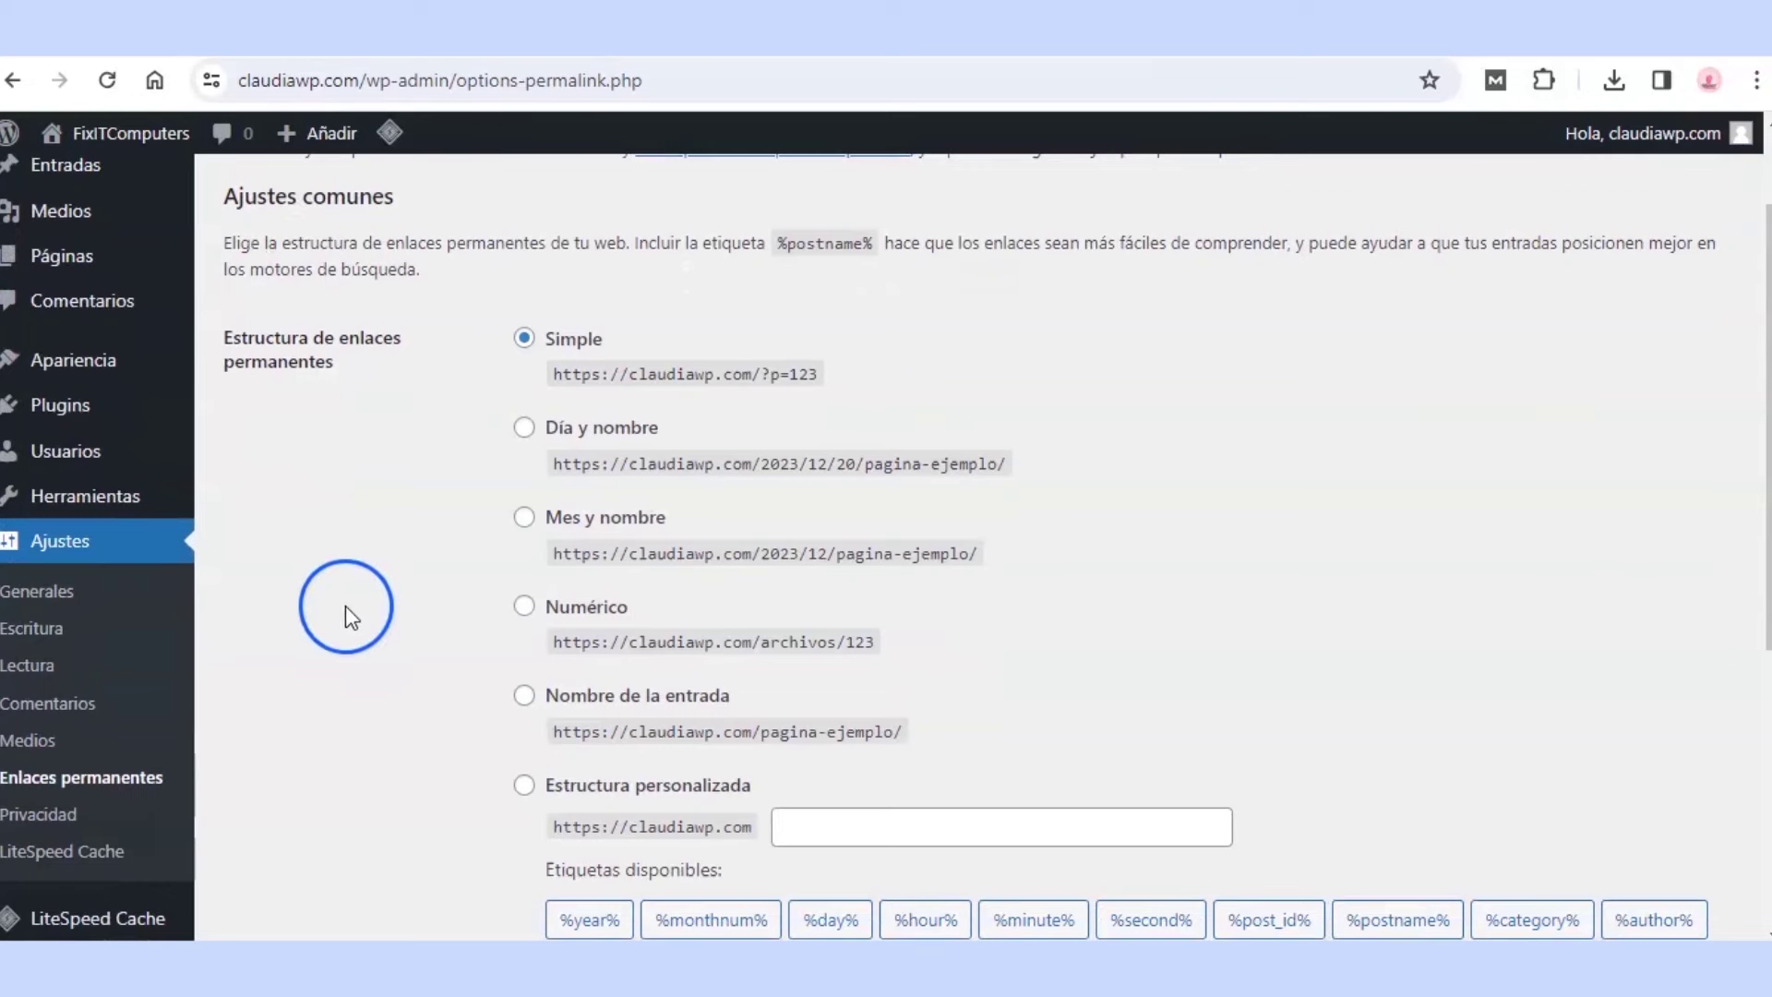
scroll(359, 579, "down", 2)
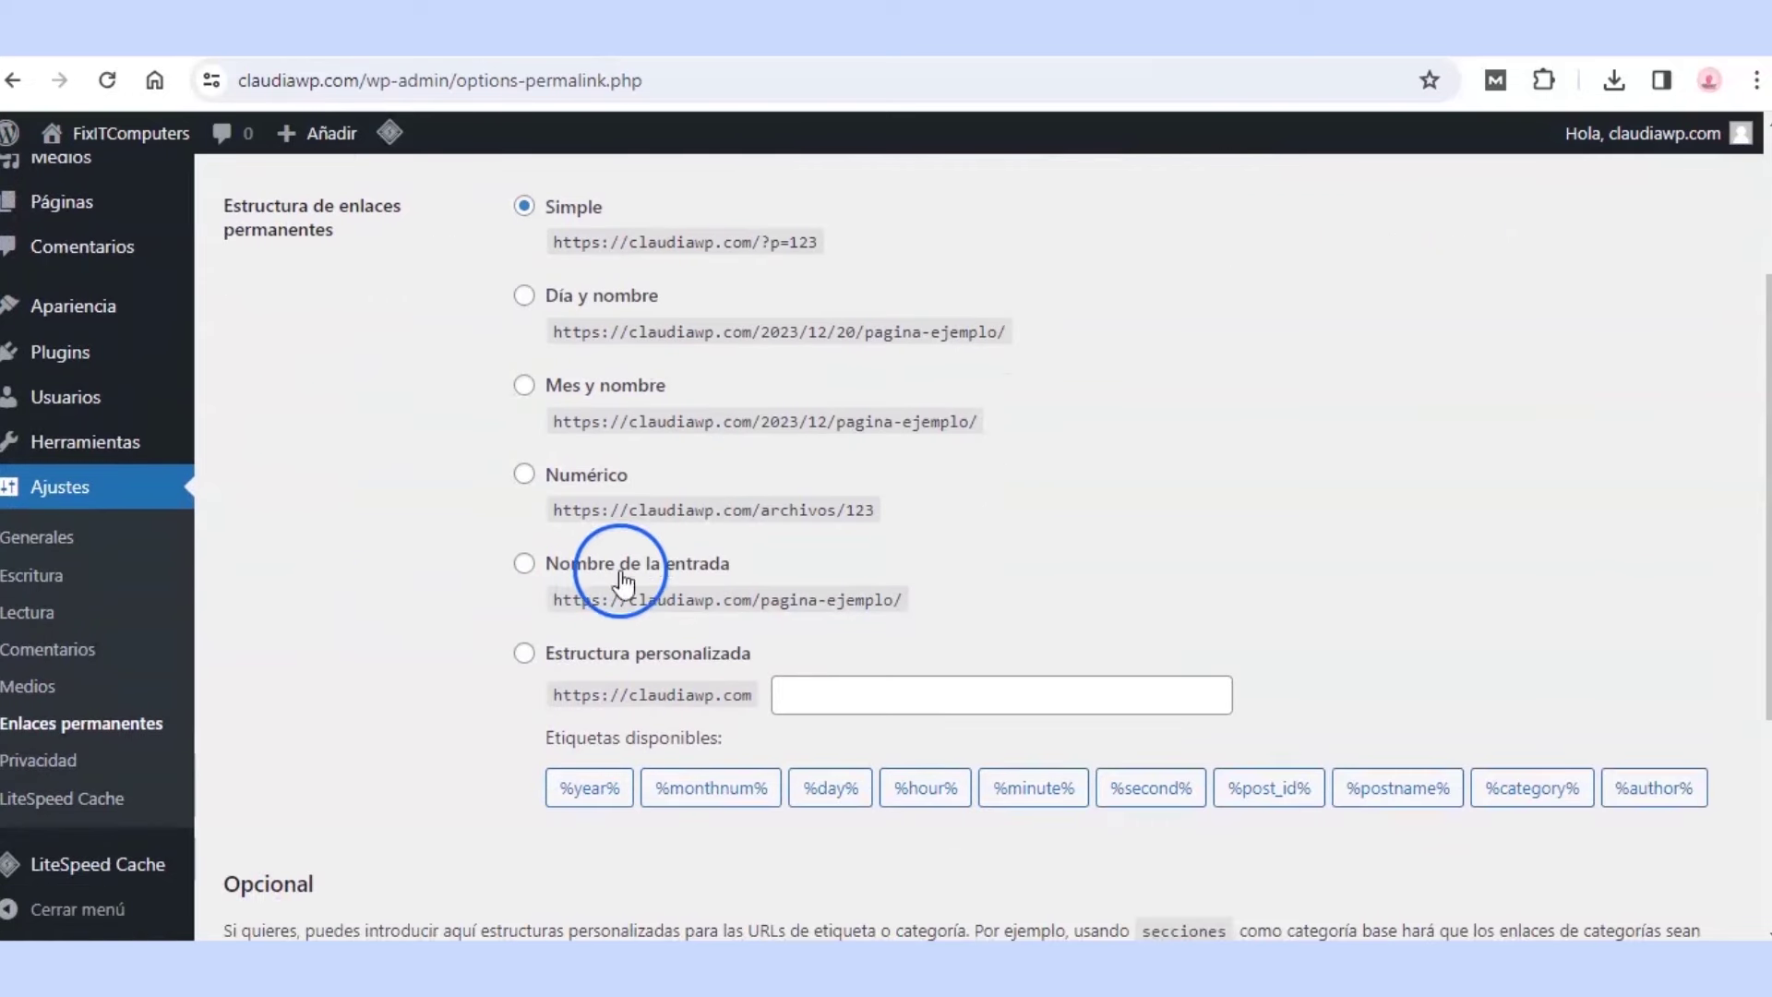
left_click(524, 563)
scroll(429, 616, "down", 3)
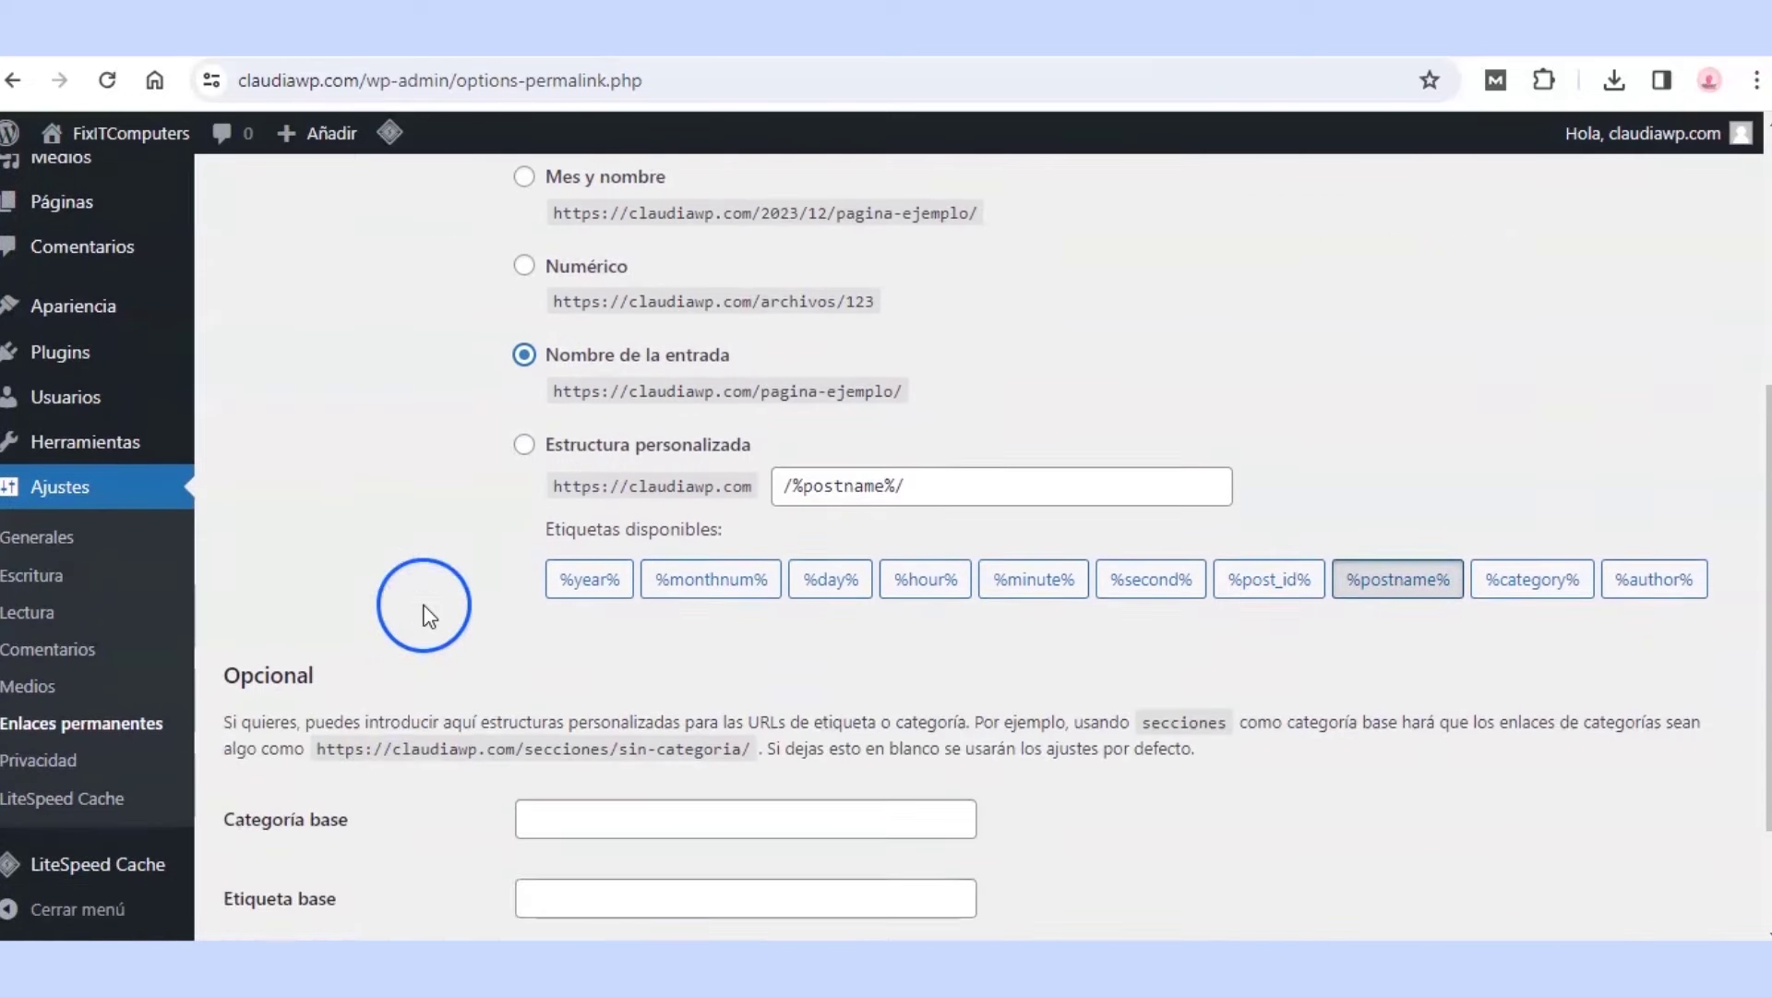
scroll(425, 617, "down", 3)
left_click(309, 809)
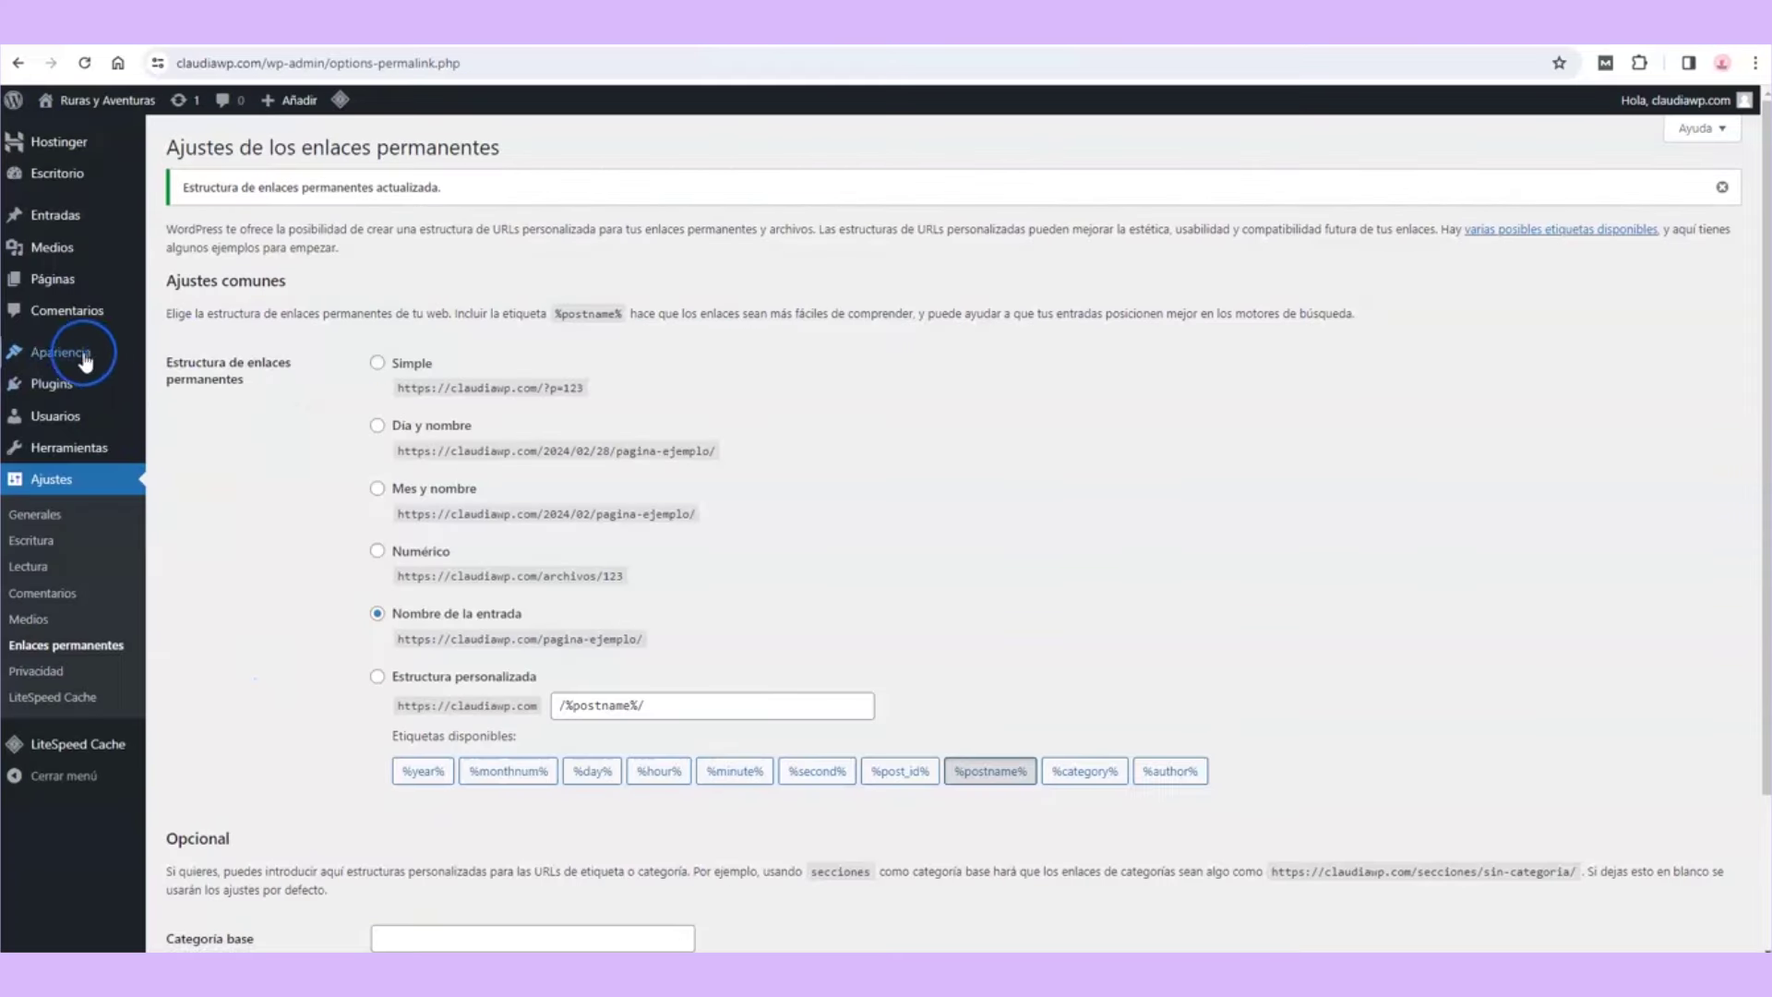
Step: Open the installed themes and delete the Twenty Twenty-Three theme, accepting the confirmation
mouse_move(78, 358)
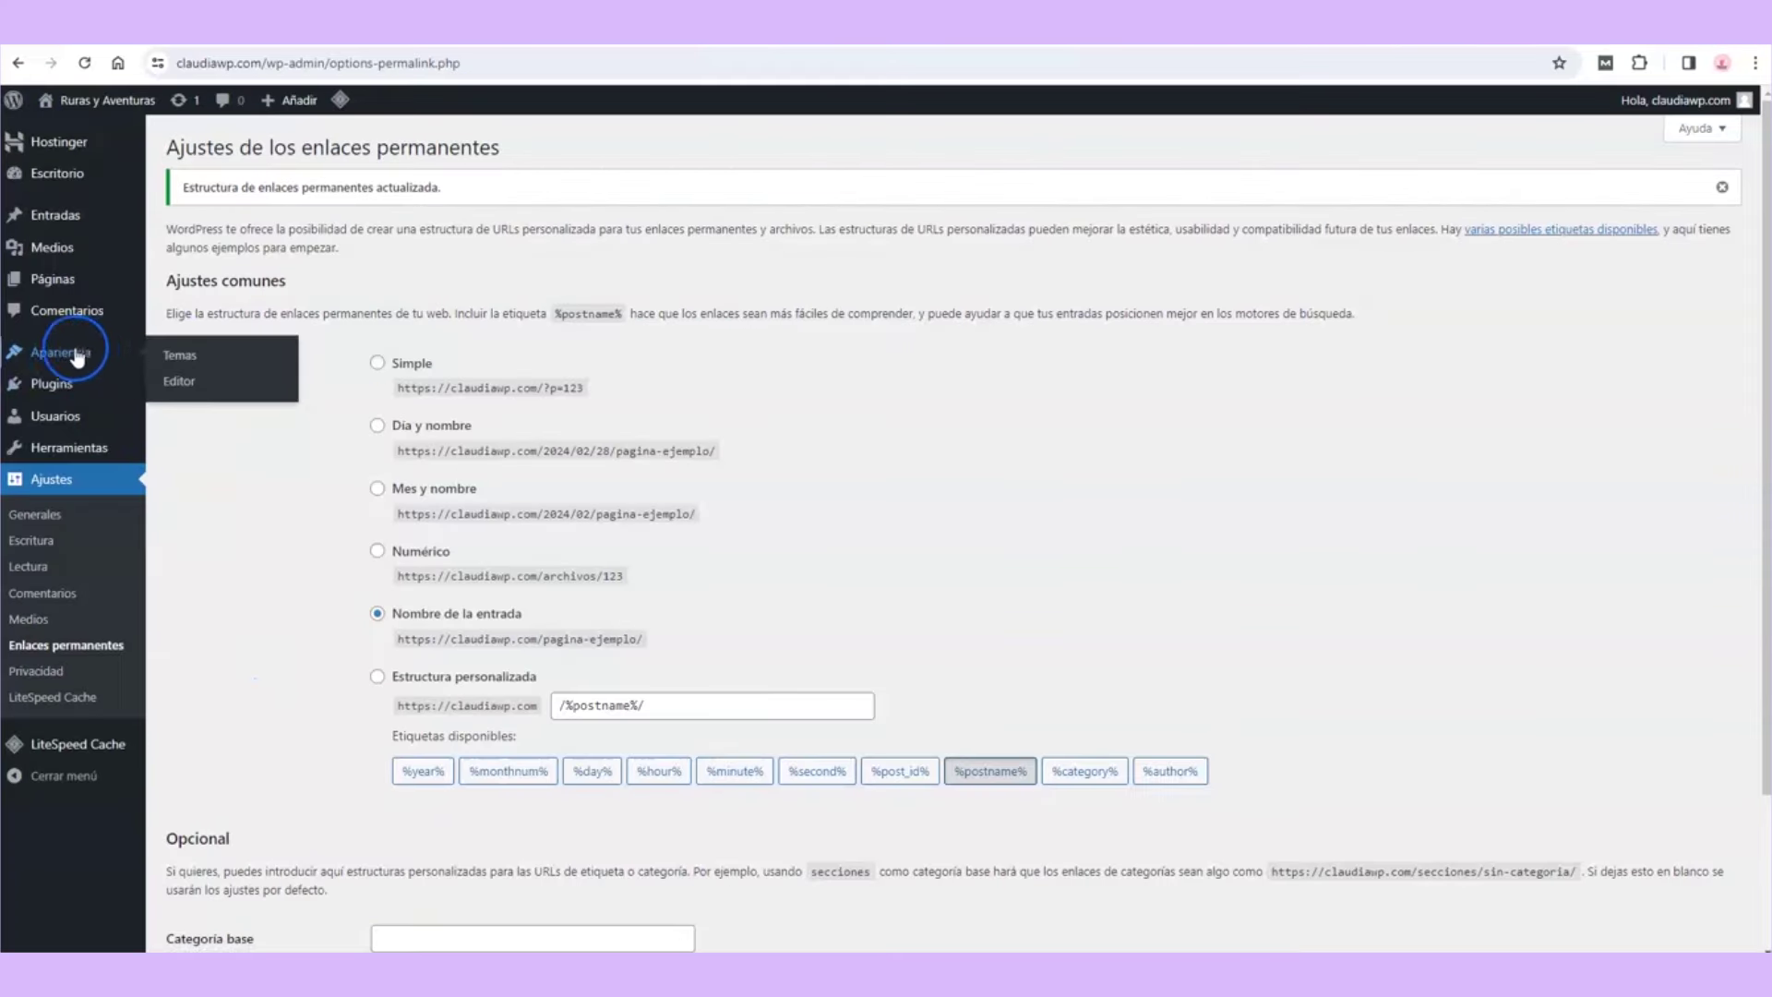
left_click(210, 360)
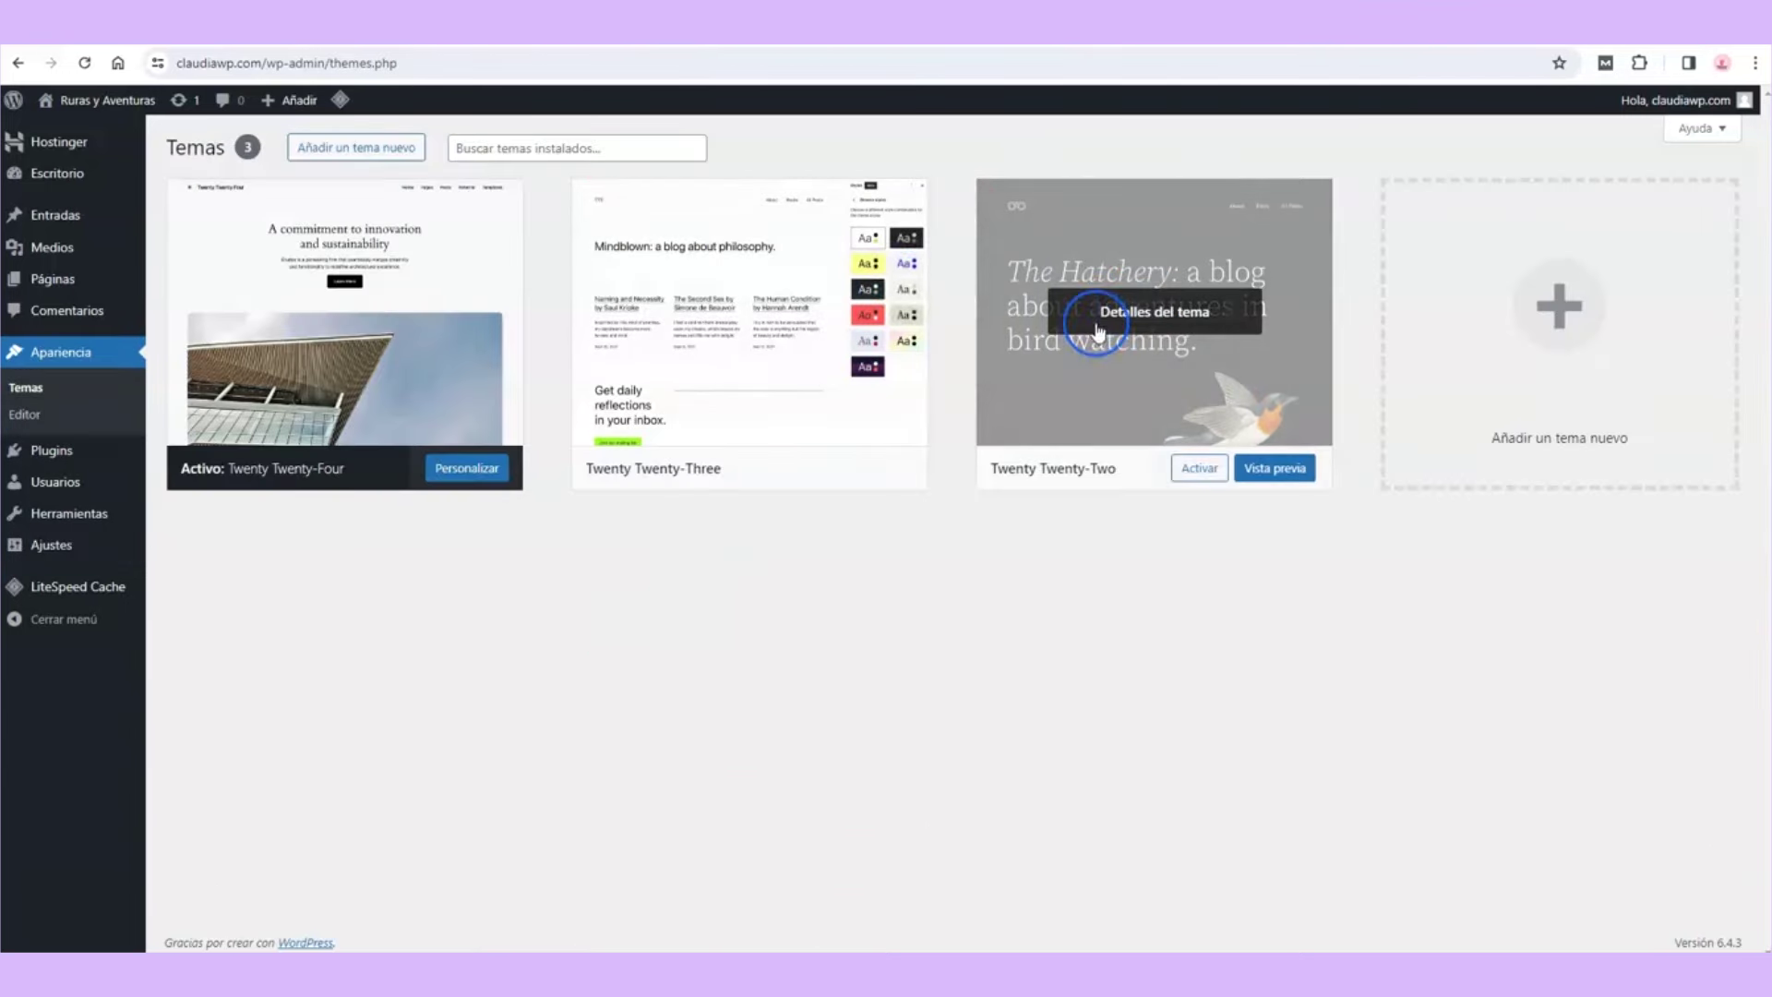
left_click(763, 222)
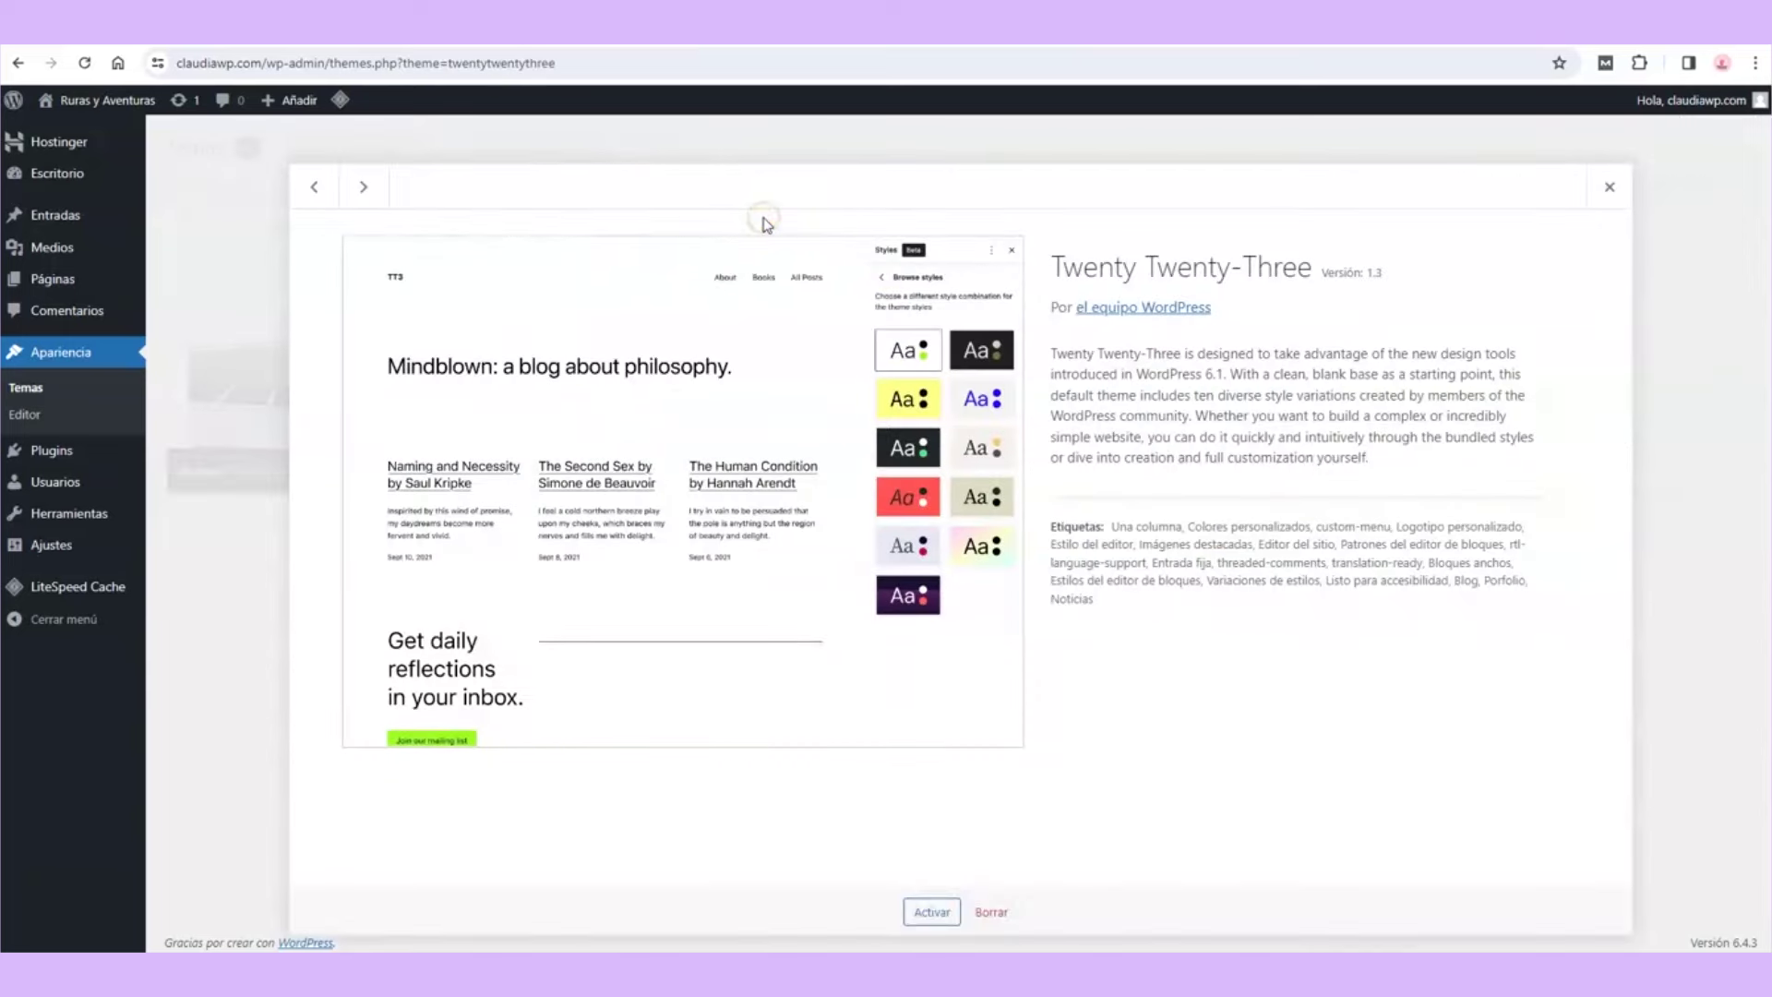
left_click(994, 912)
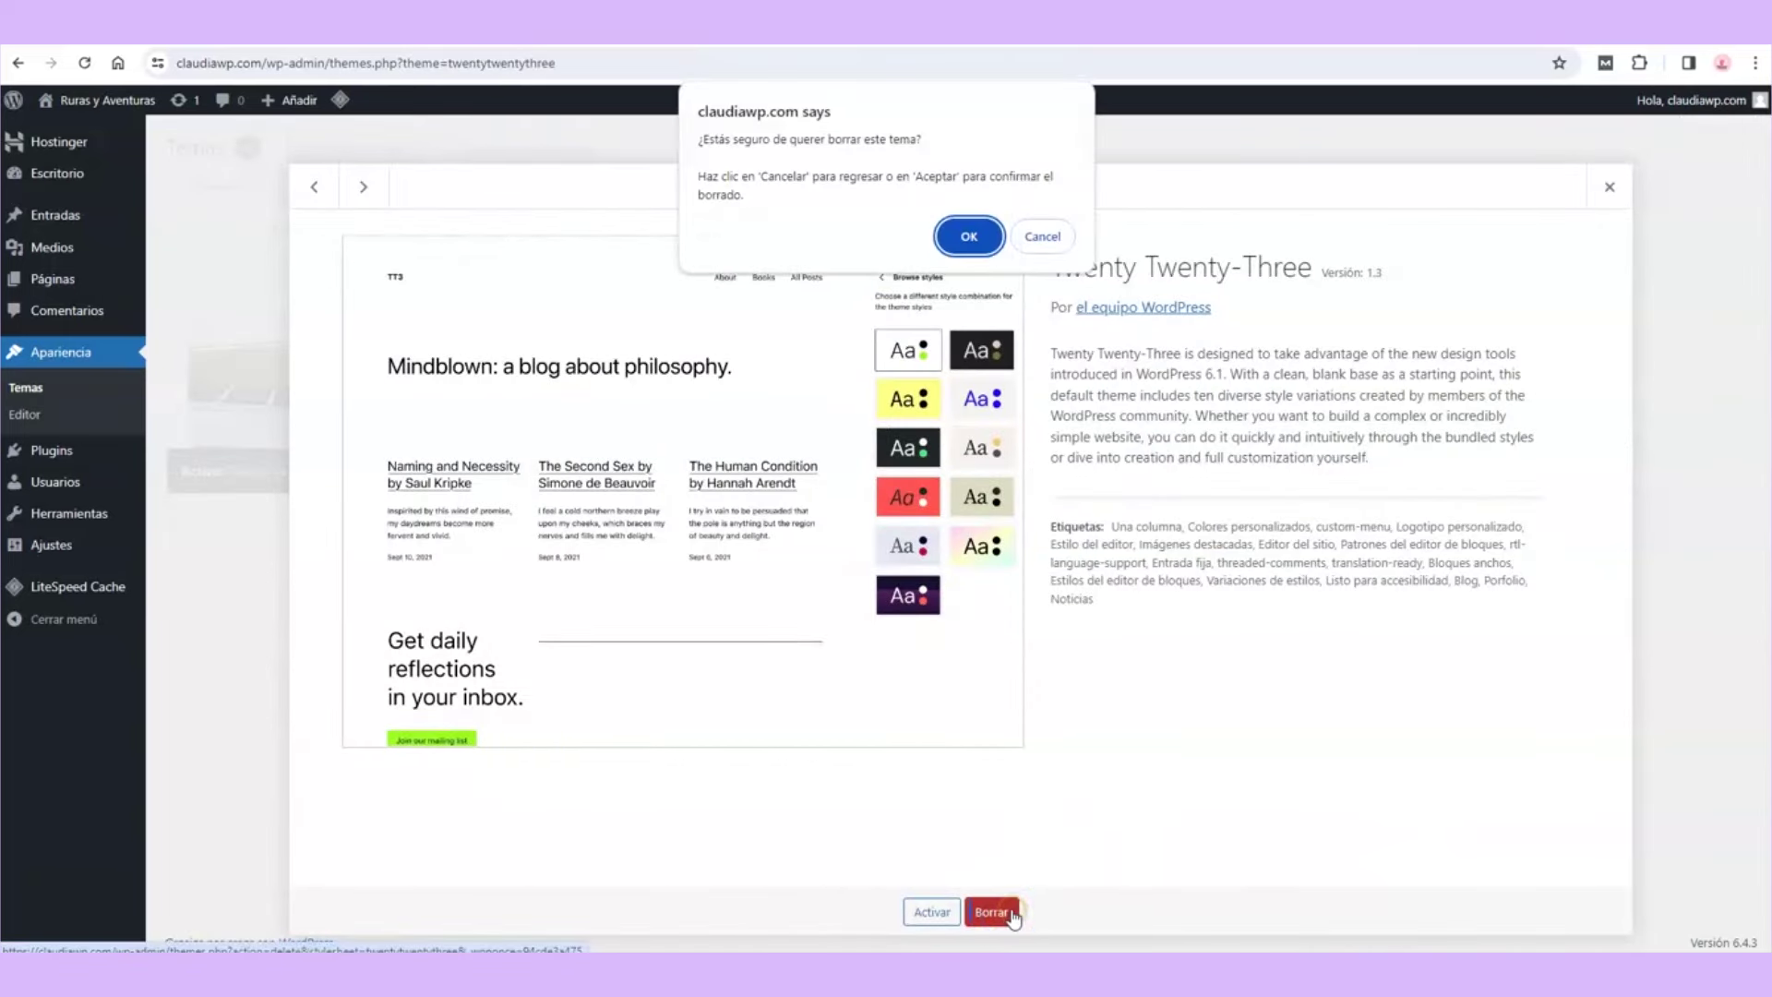
left_click(969, 237)
Step: Delete the Twenty Twenty-Two theme from the installed themes
mouse_move(900, 267)
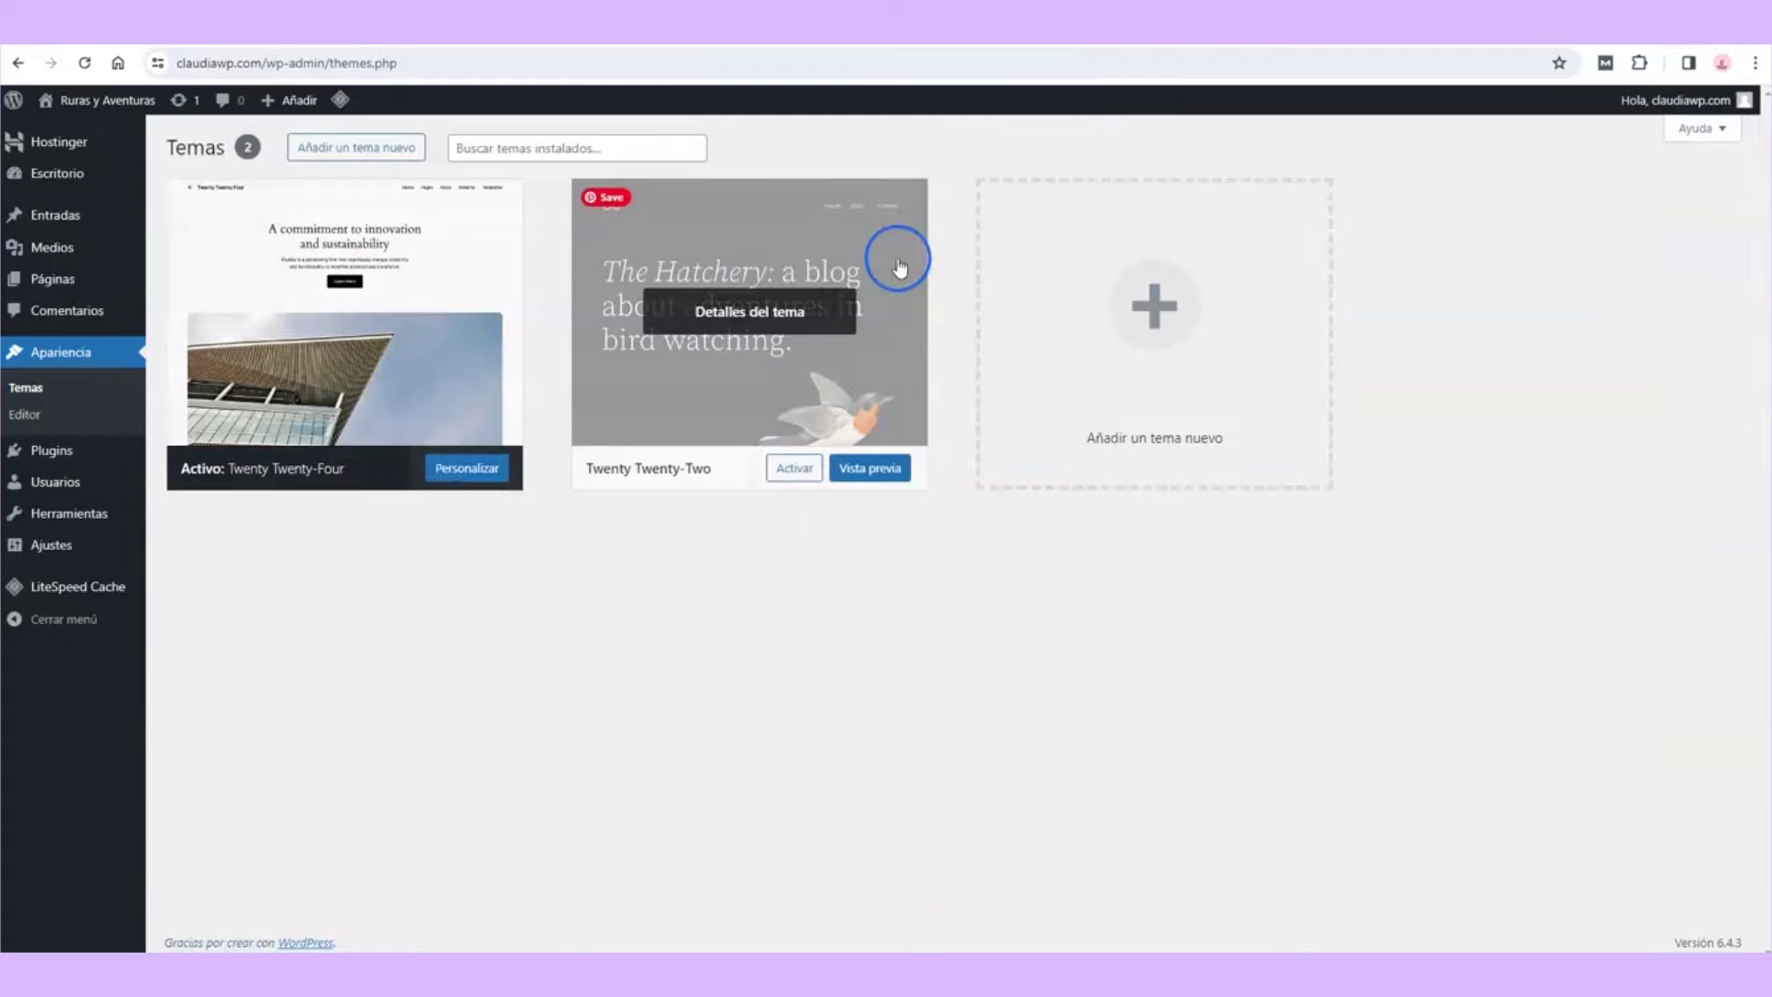
left_click(746, 231)
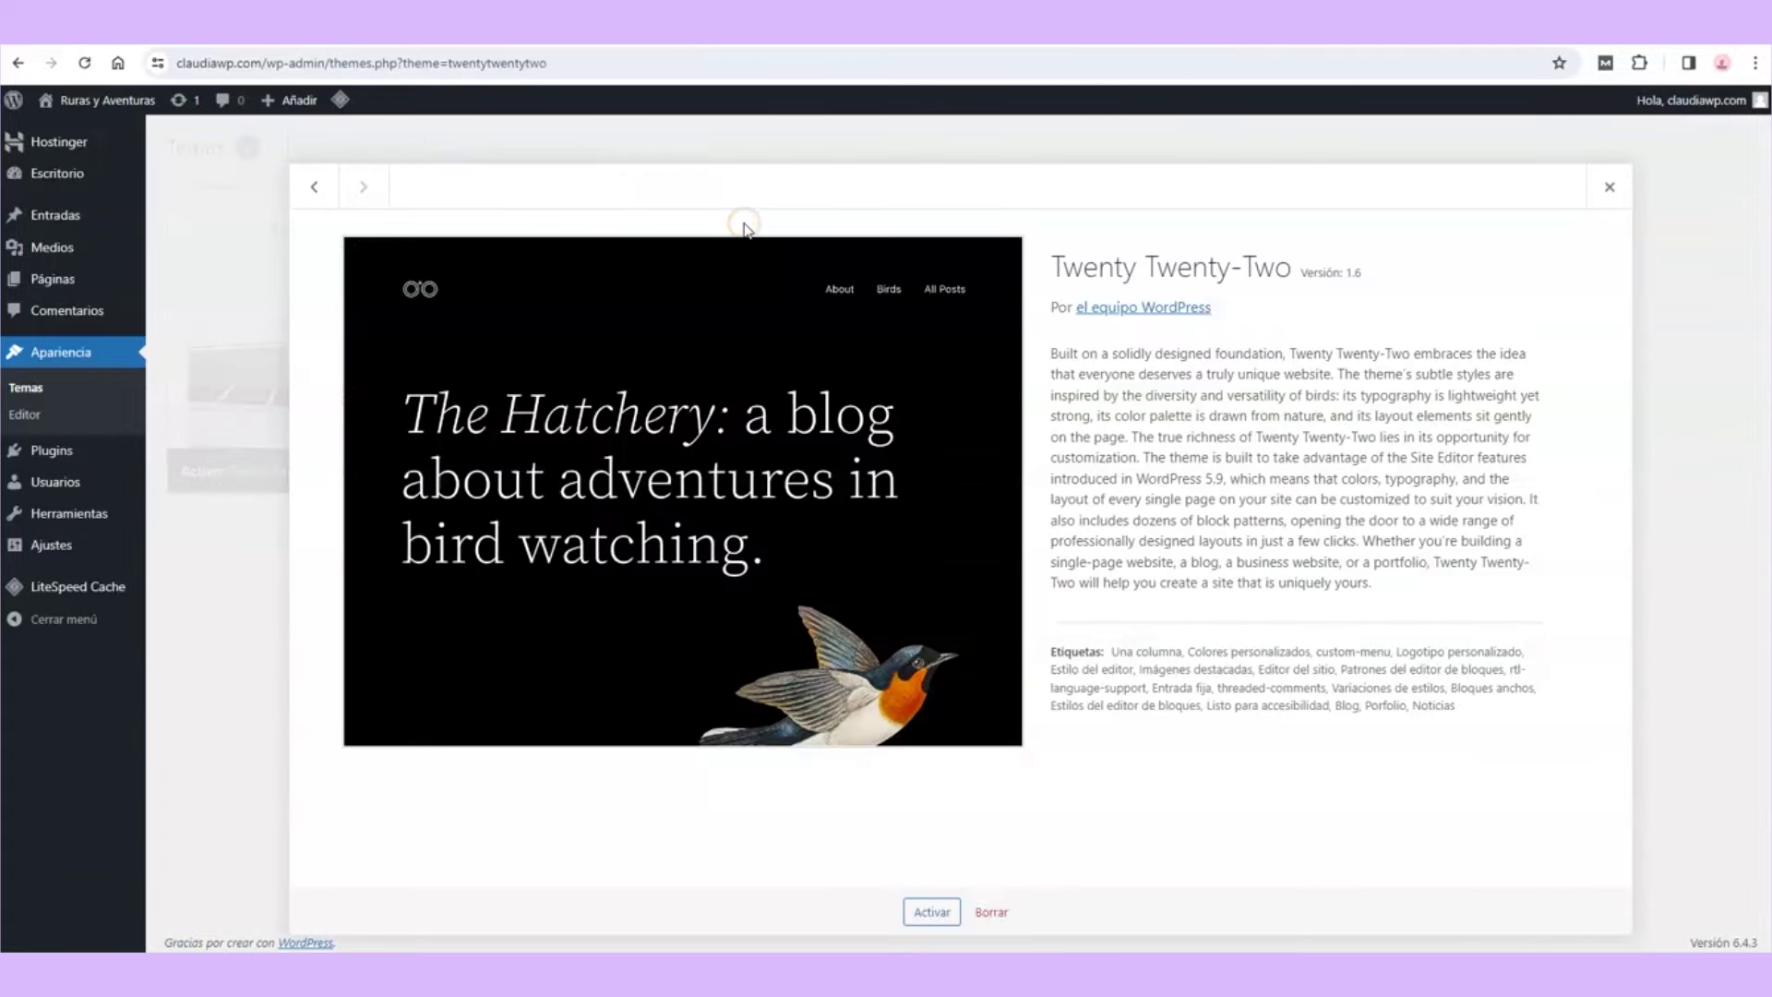
left_click(993, 912)
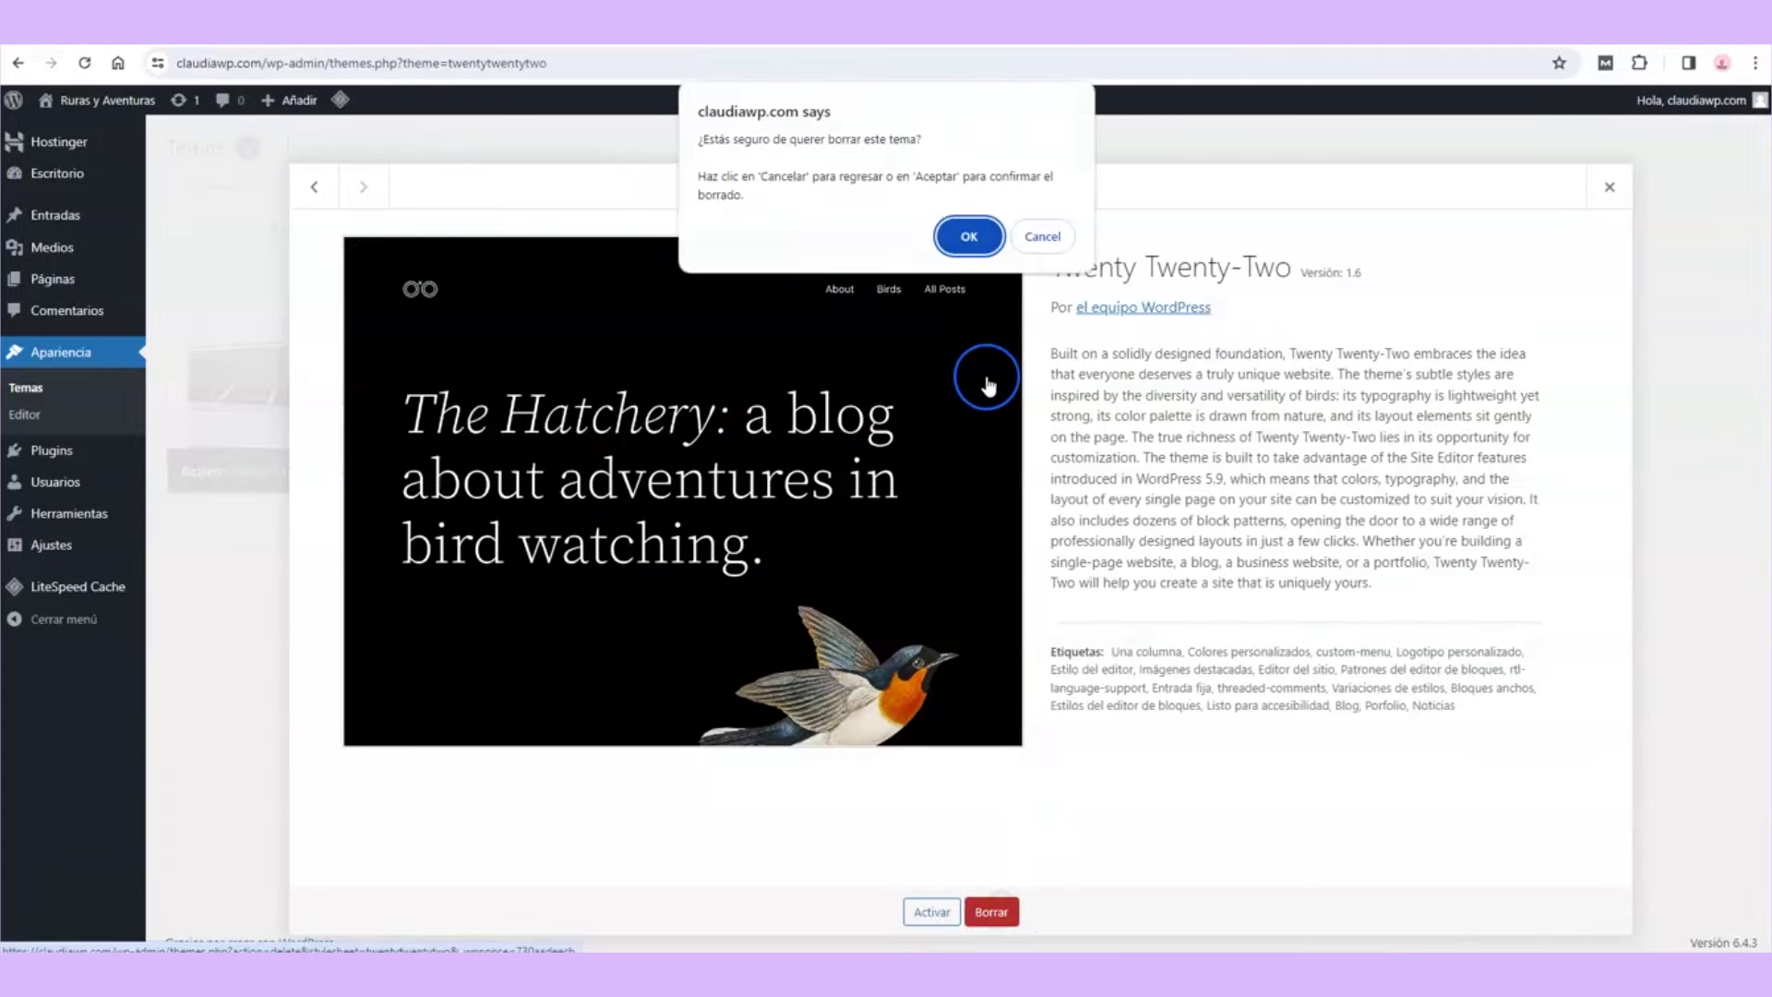
left_click(970, 233)
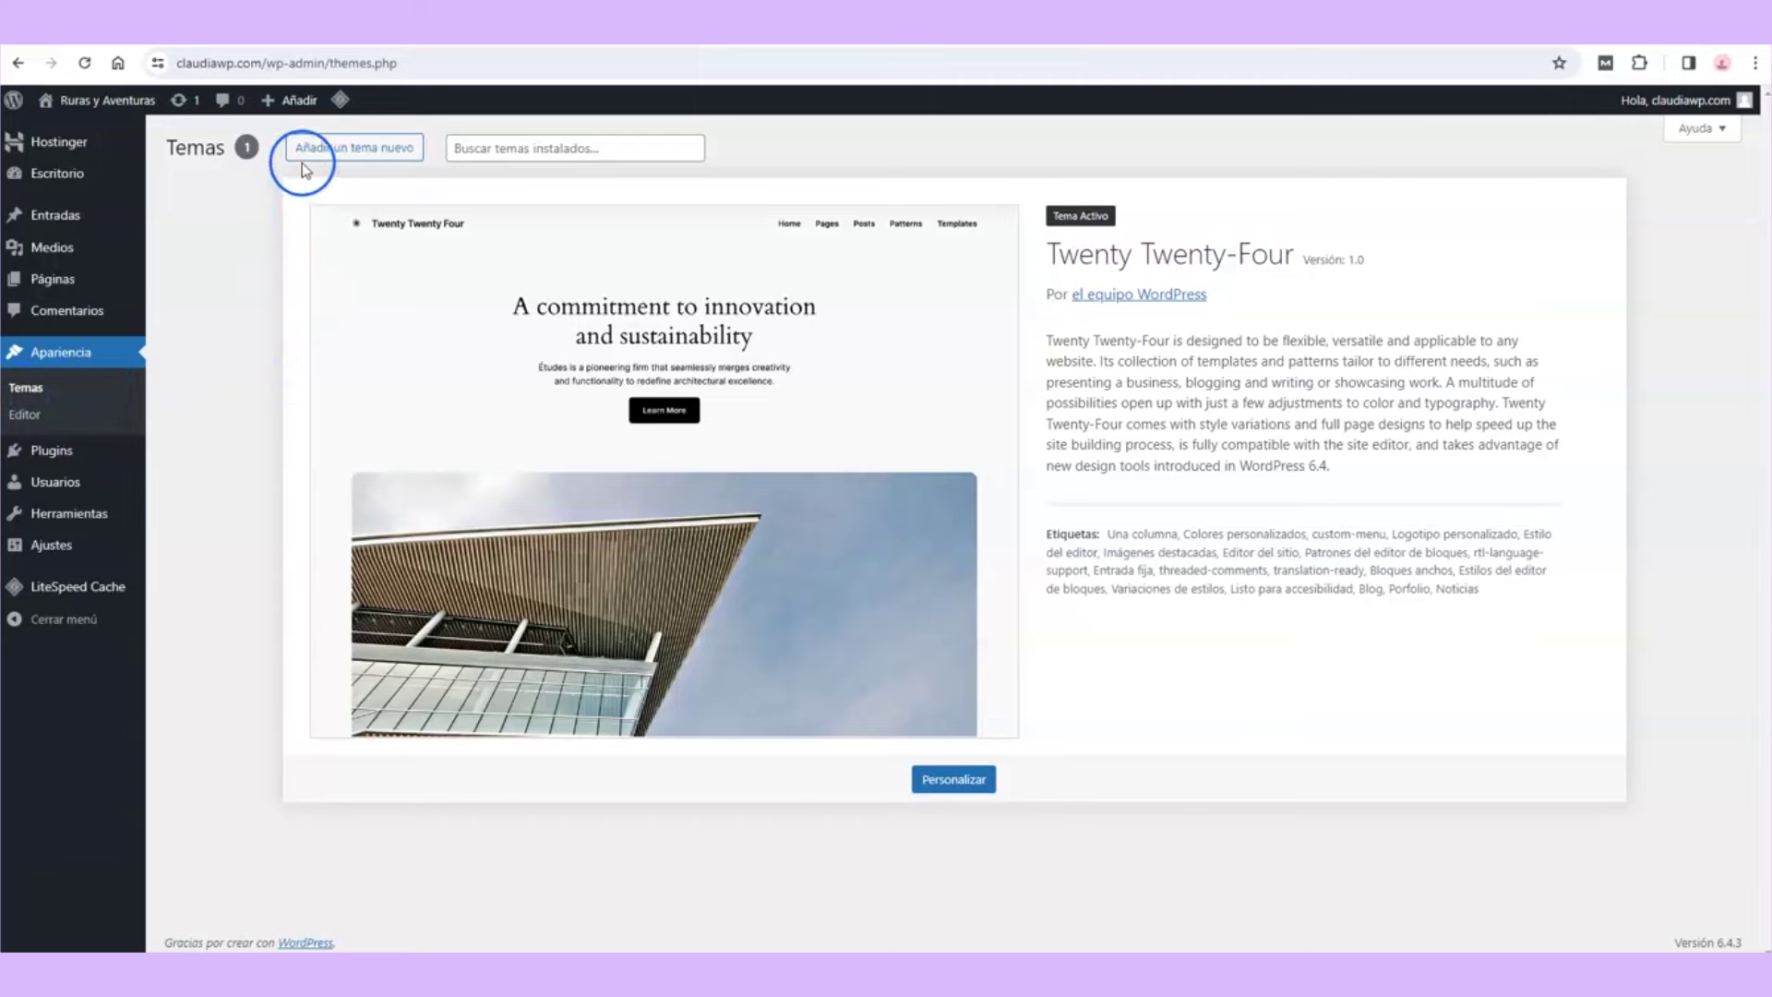
Step: Search the new themes for "blogus", then install and activate the Blogus theme
left_click(376, 159)
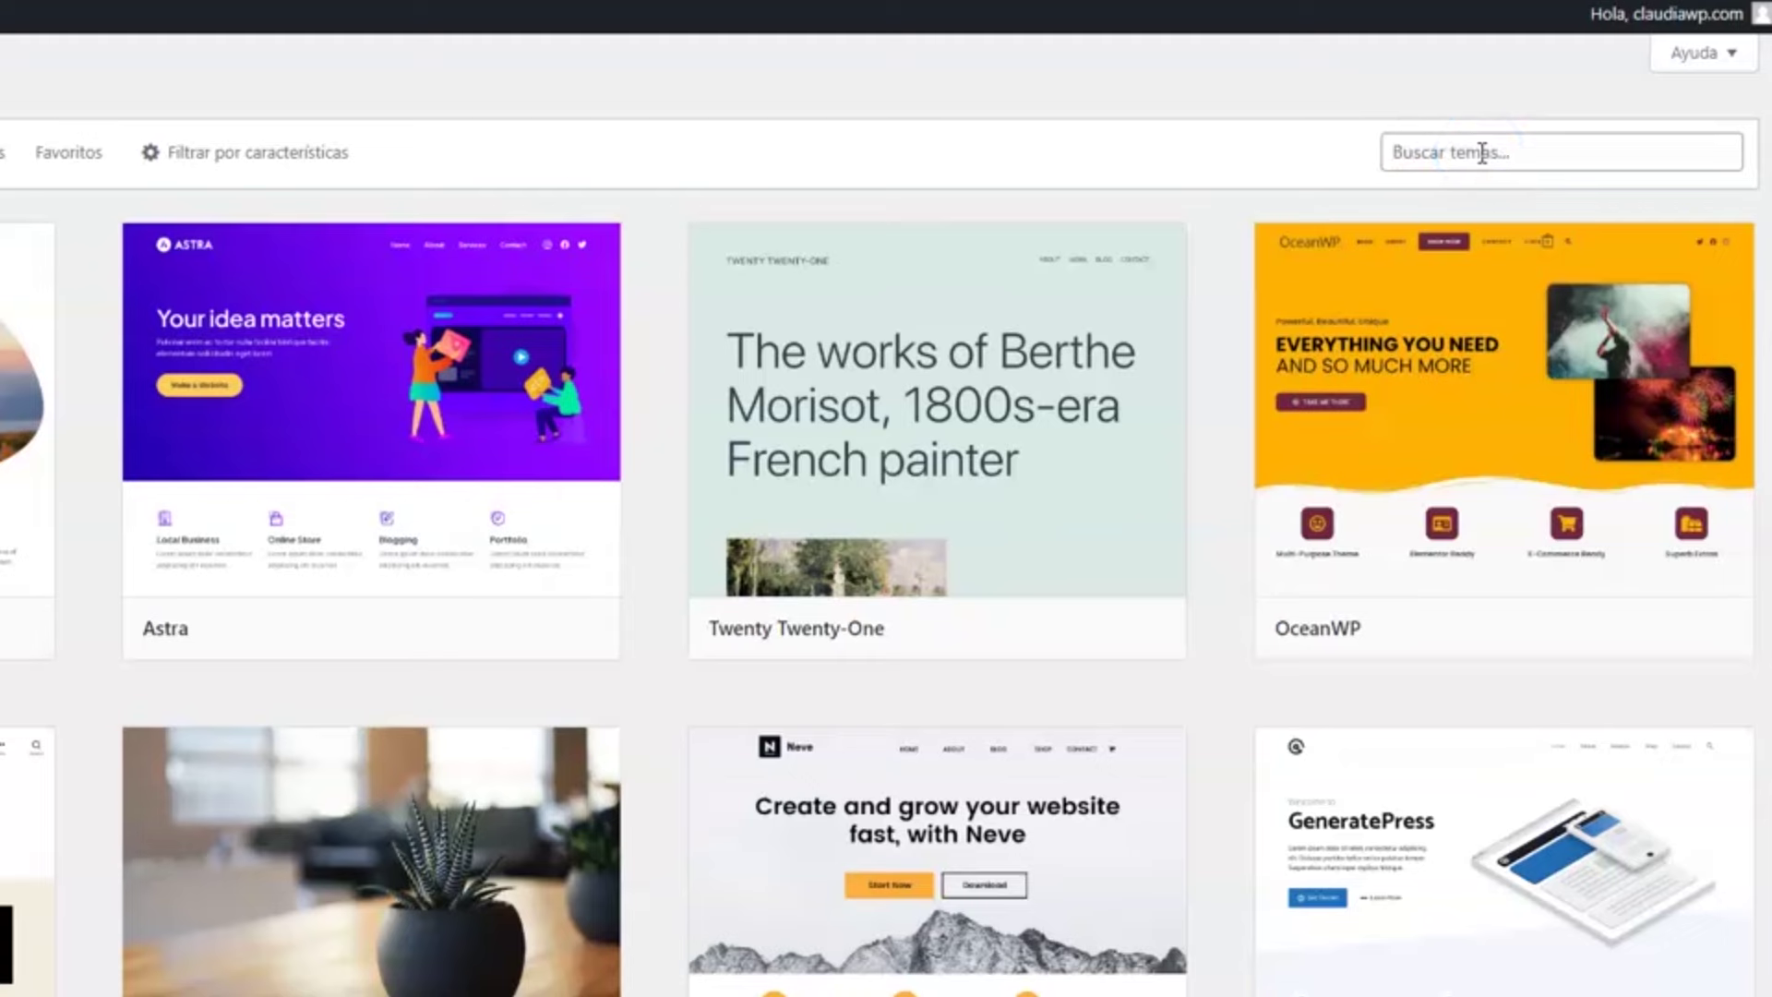
left_click(1479, 152)
type("blogus")
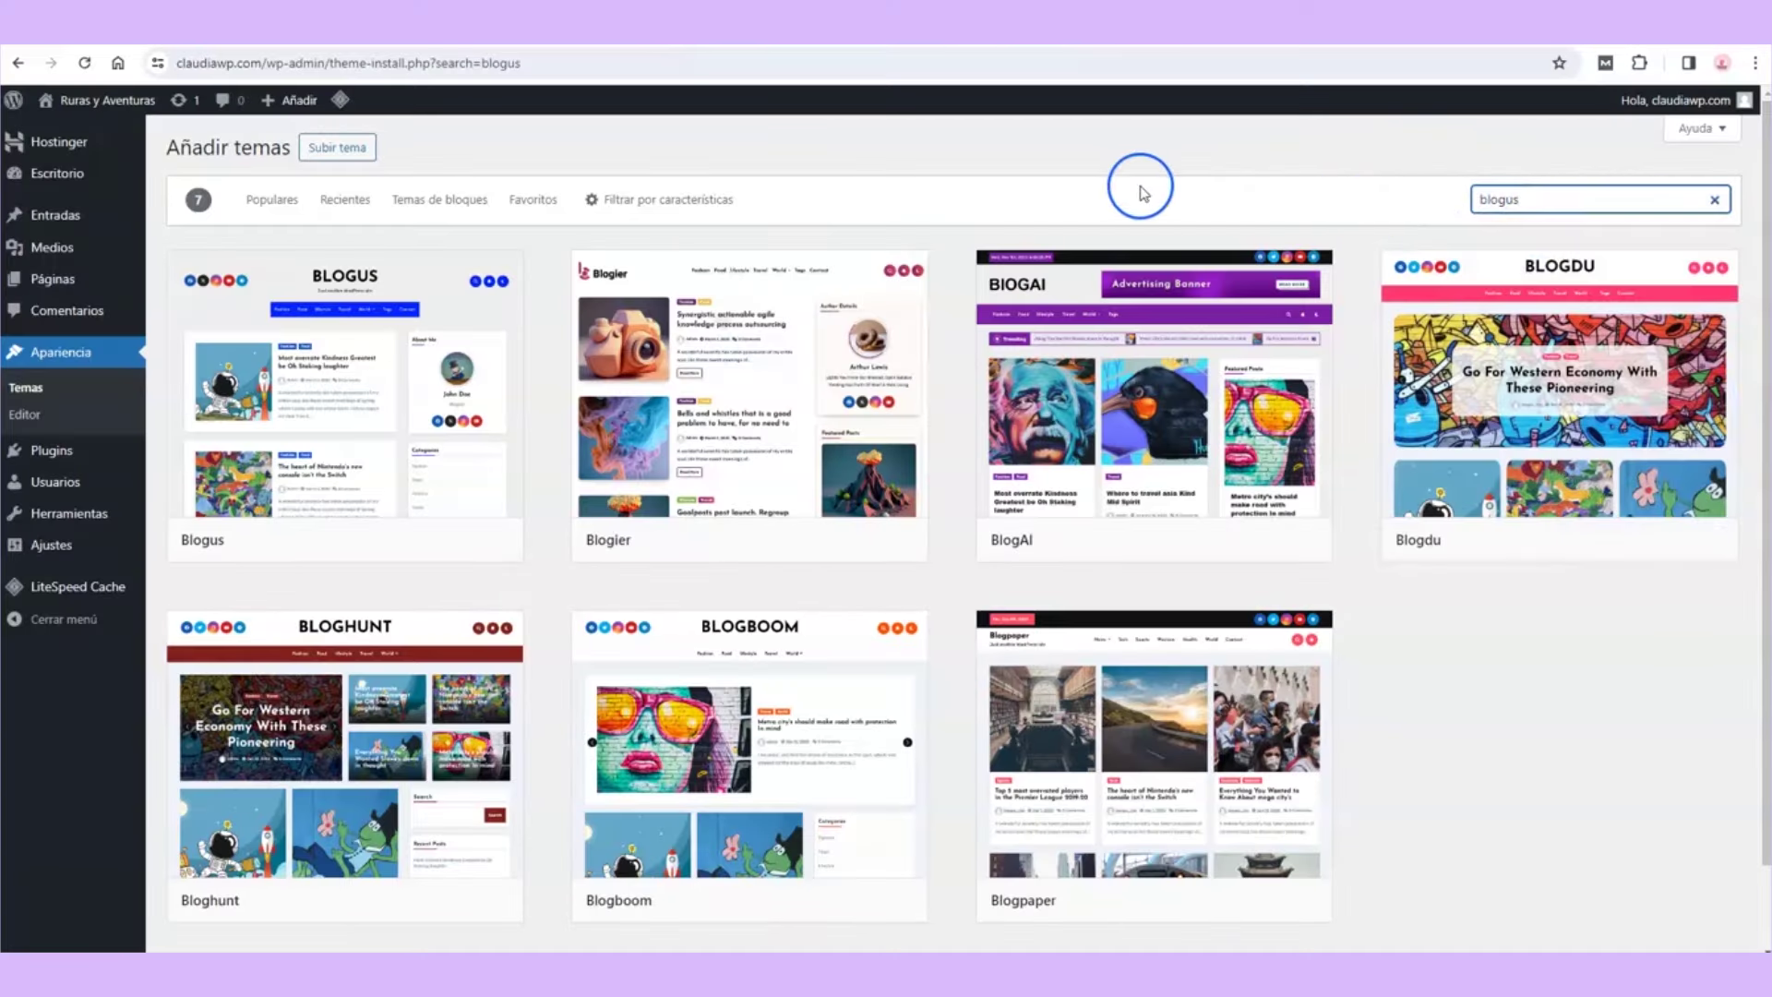
mouse_move(220, 558)
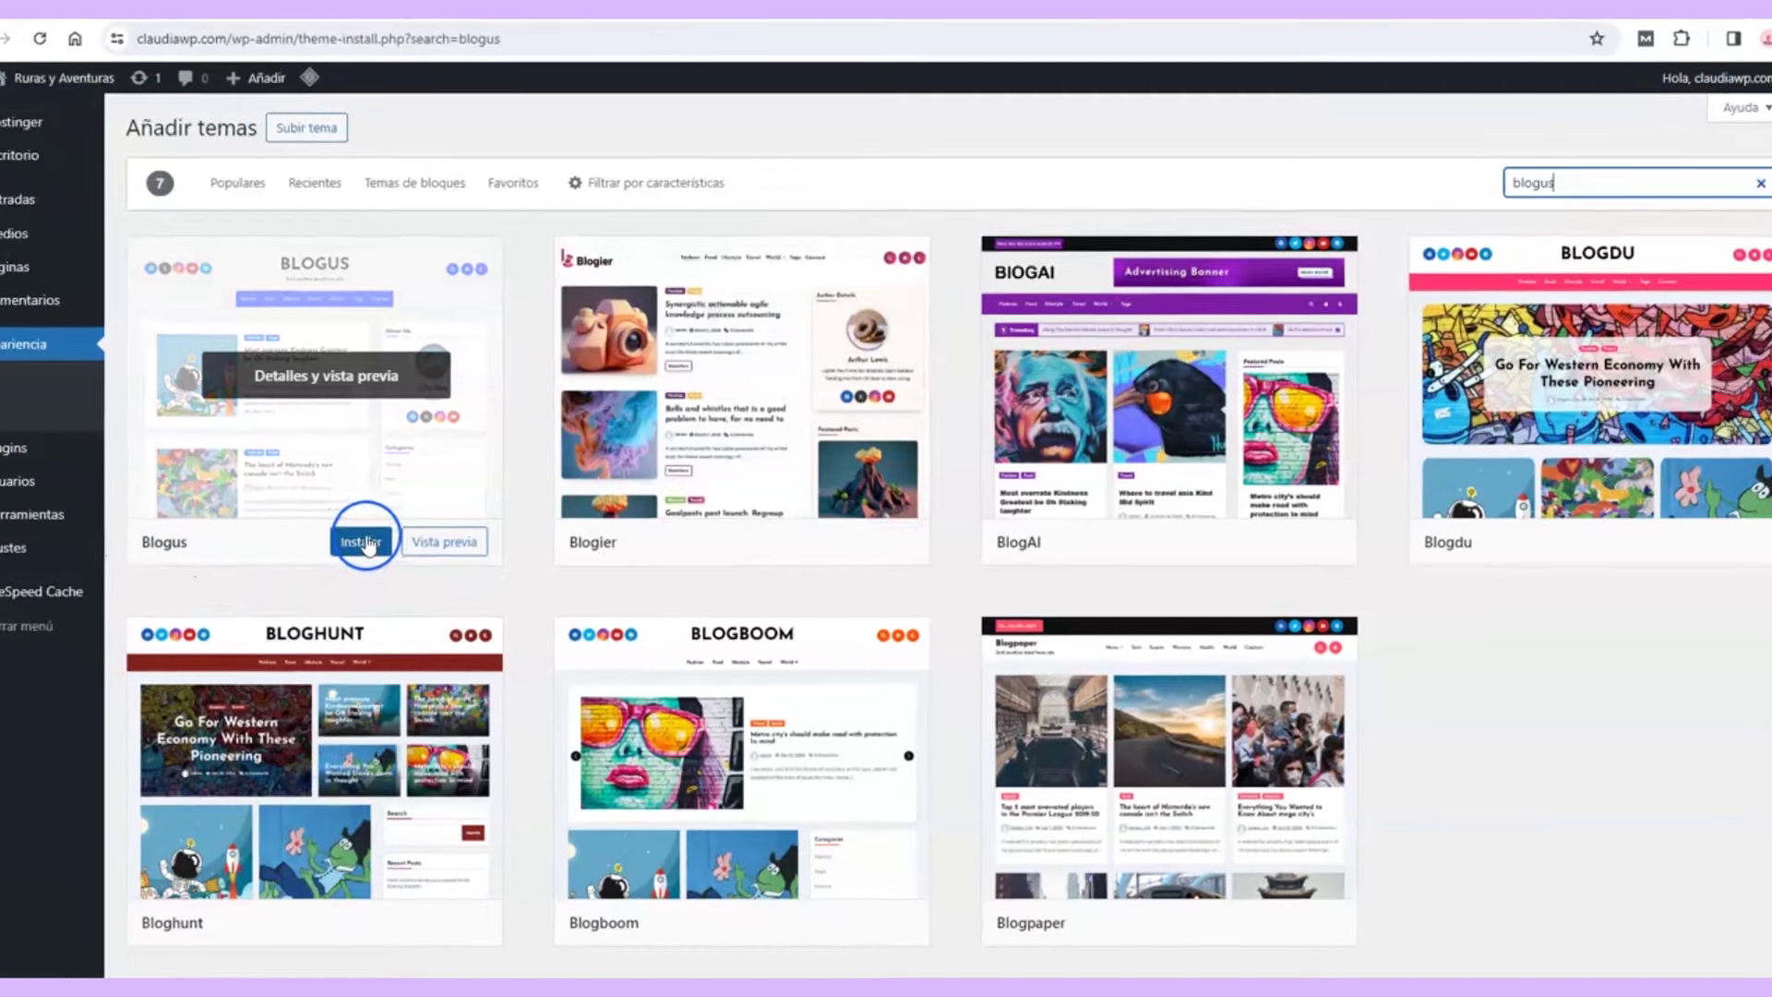
left_click(366, 544)
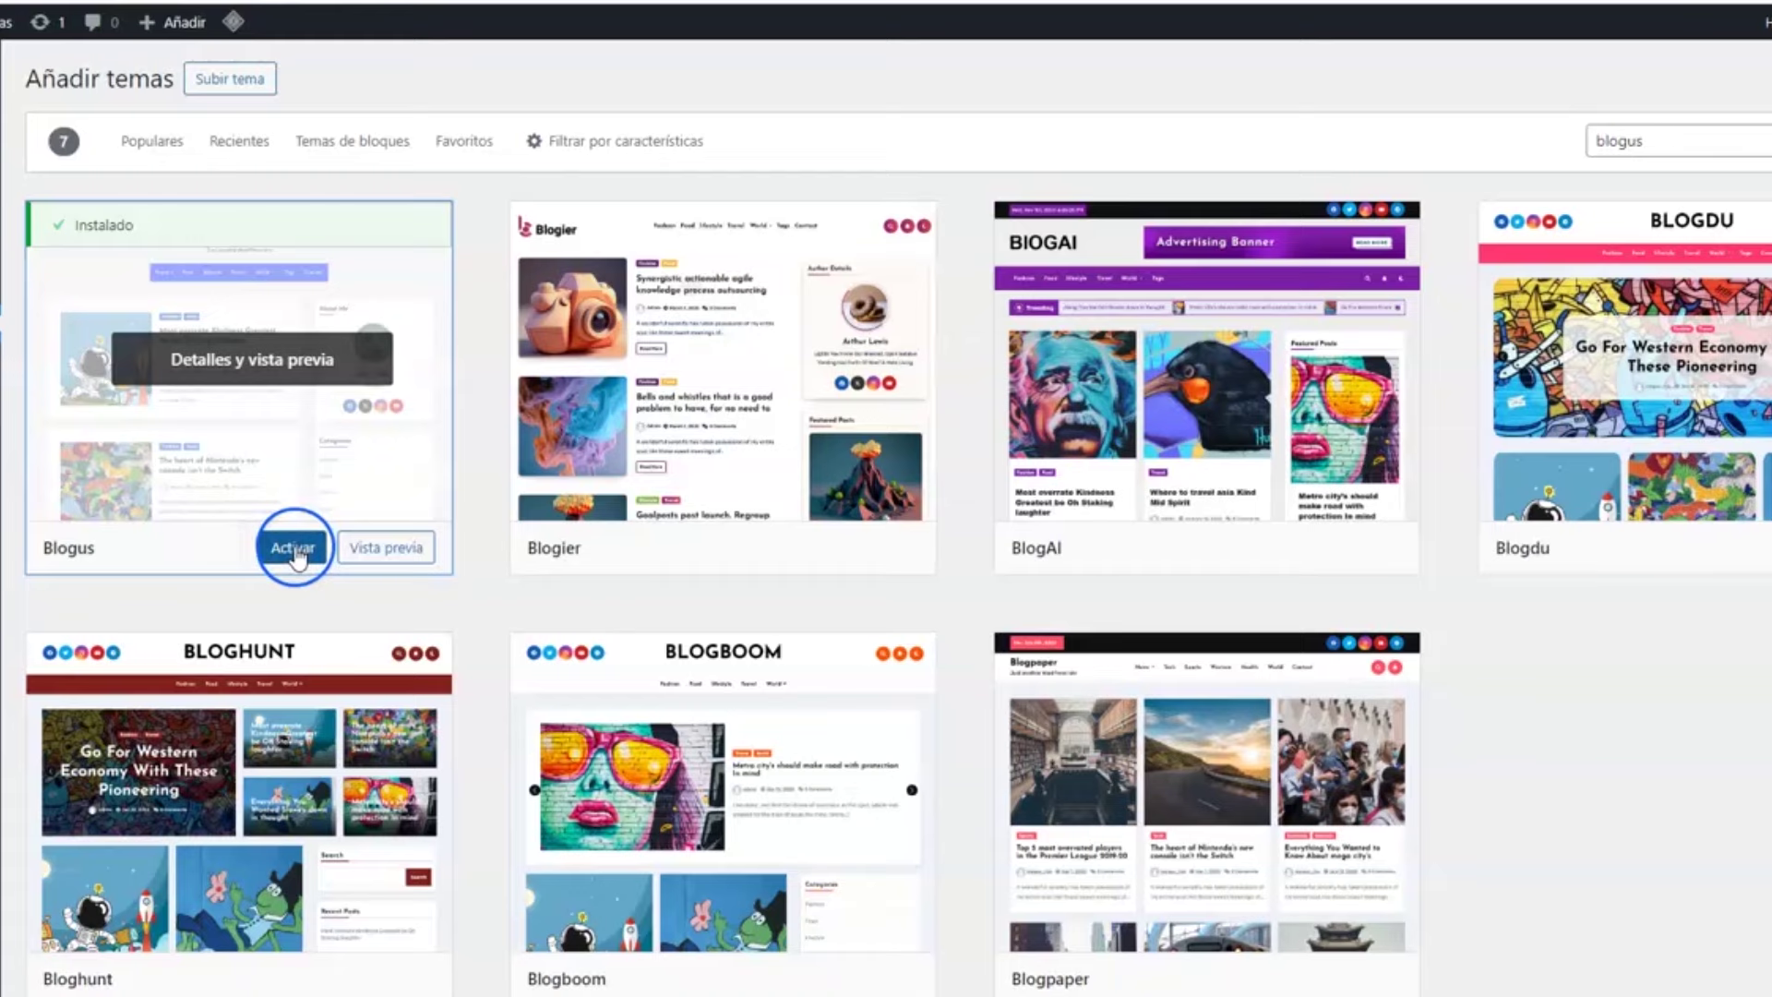
left_click(294, 550)
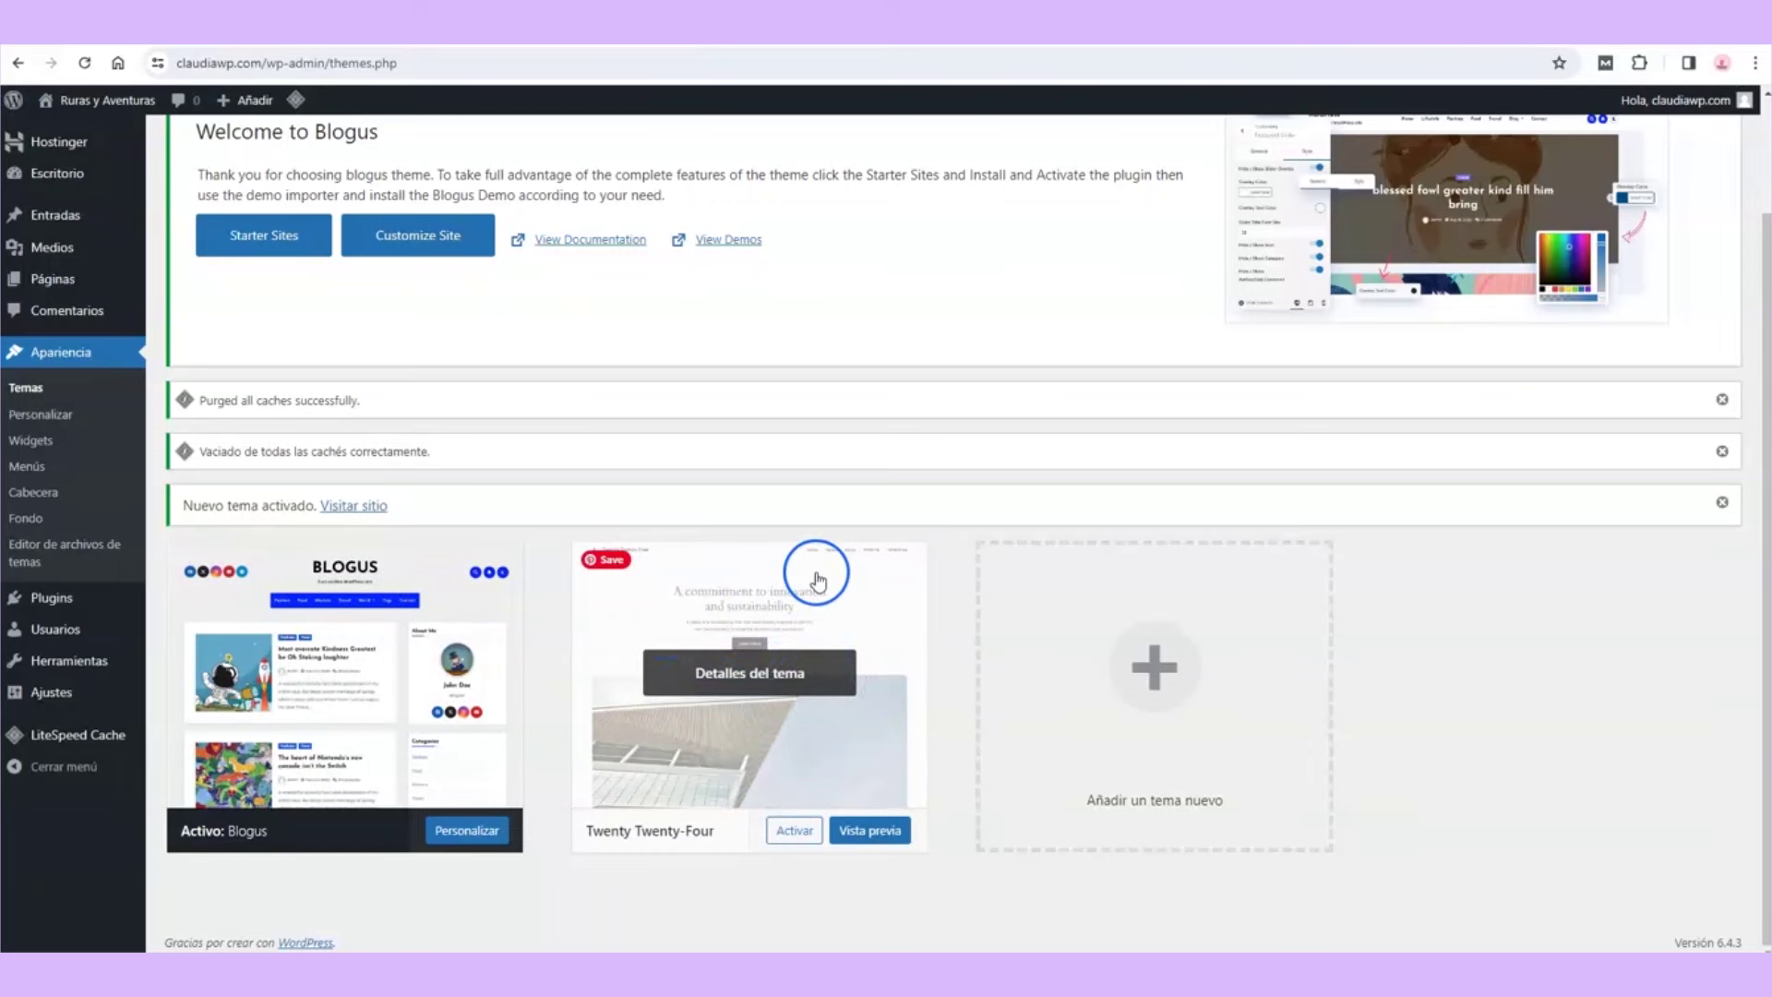
Step: Delete the inactive Twenty Twenty-Four theme so only Blogus stays installed
left_click(862, 728)
left_click(990, 914)
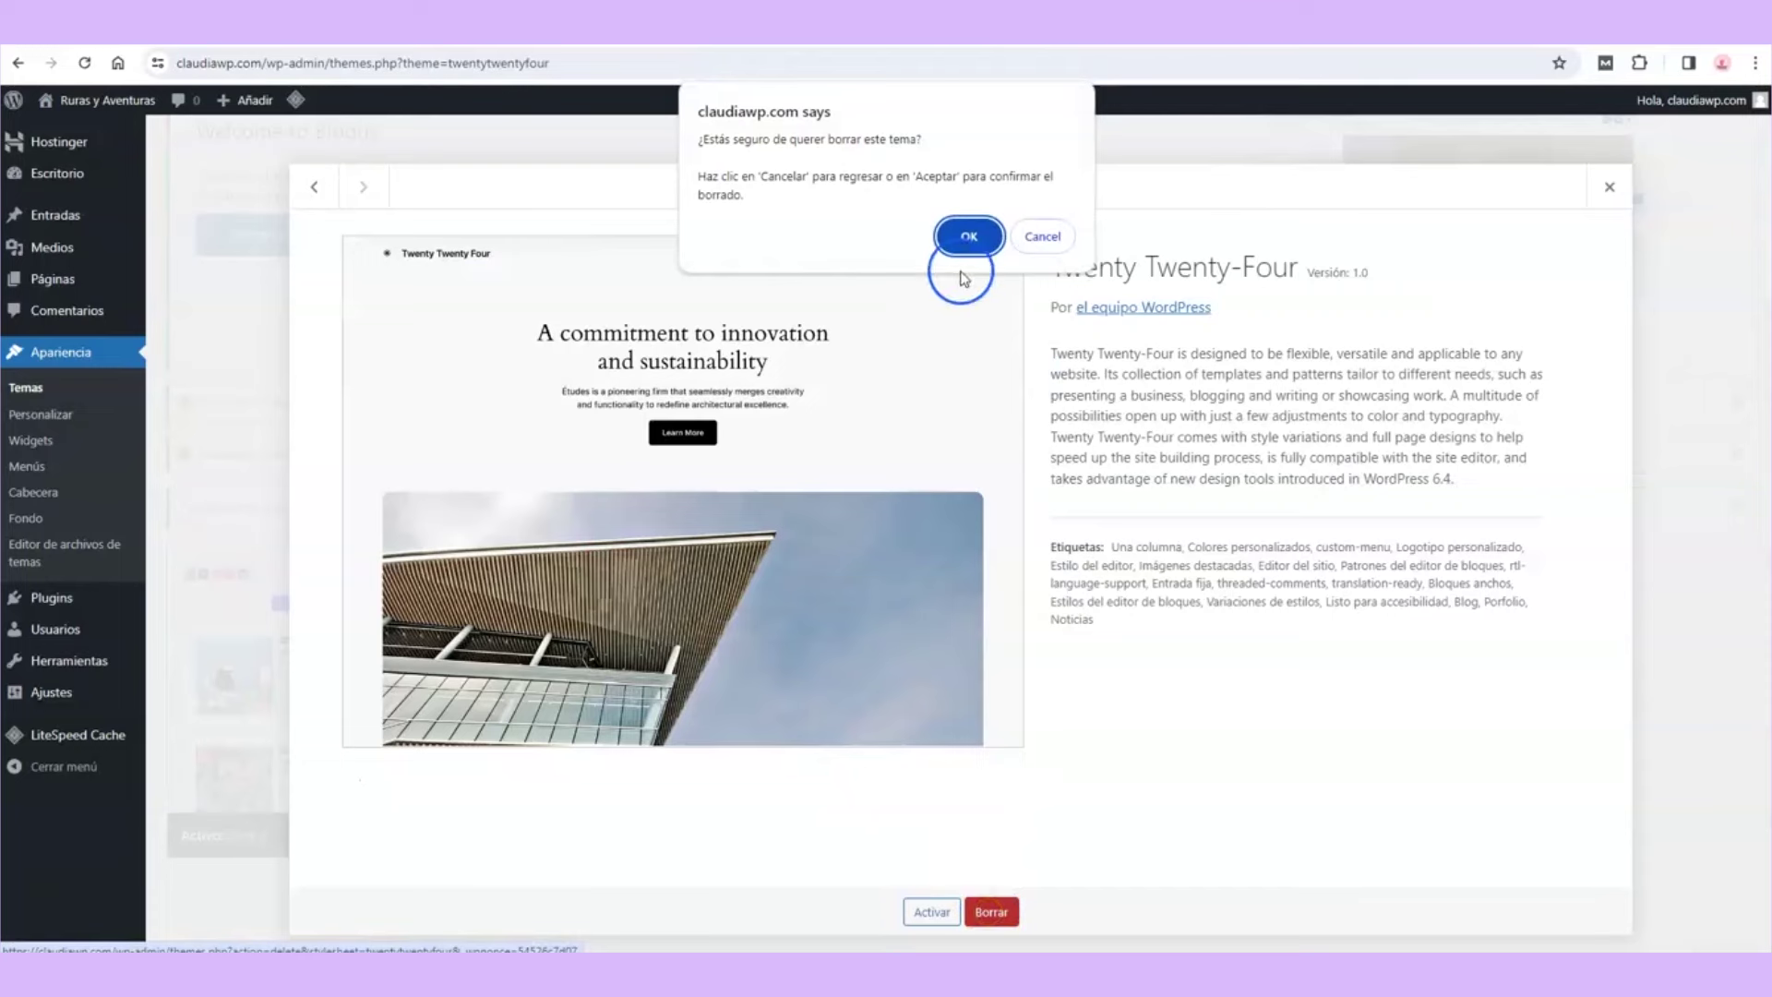
left_click(964, 235)
scroll(1015, 304, "down", 3)
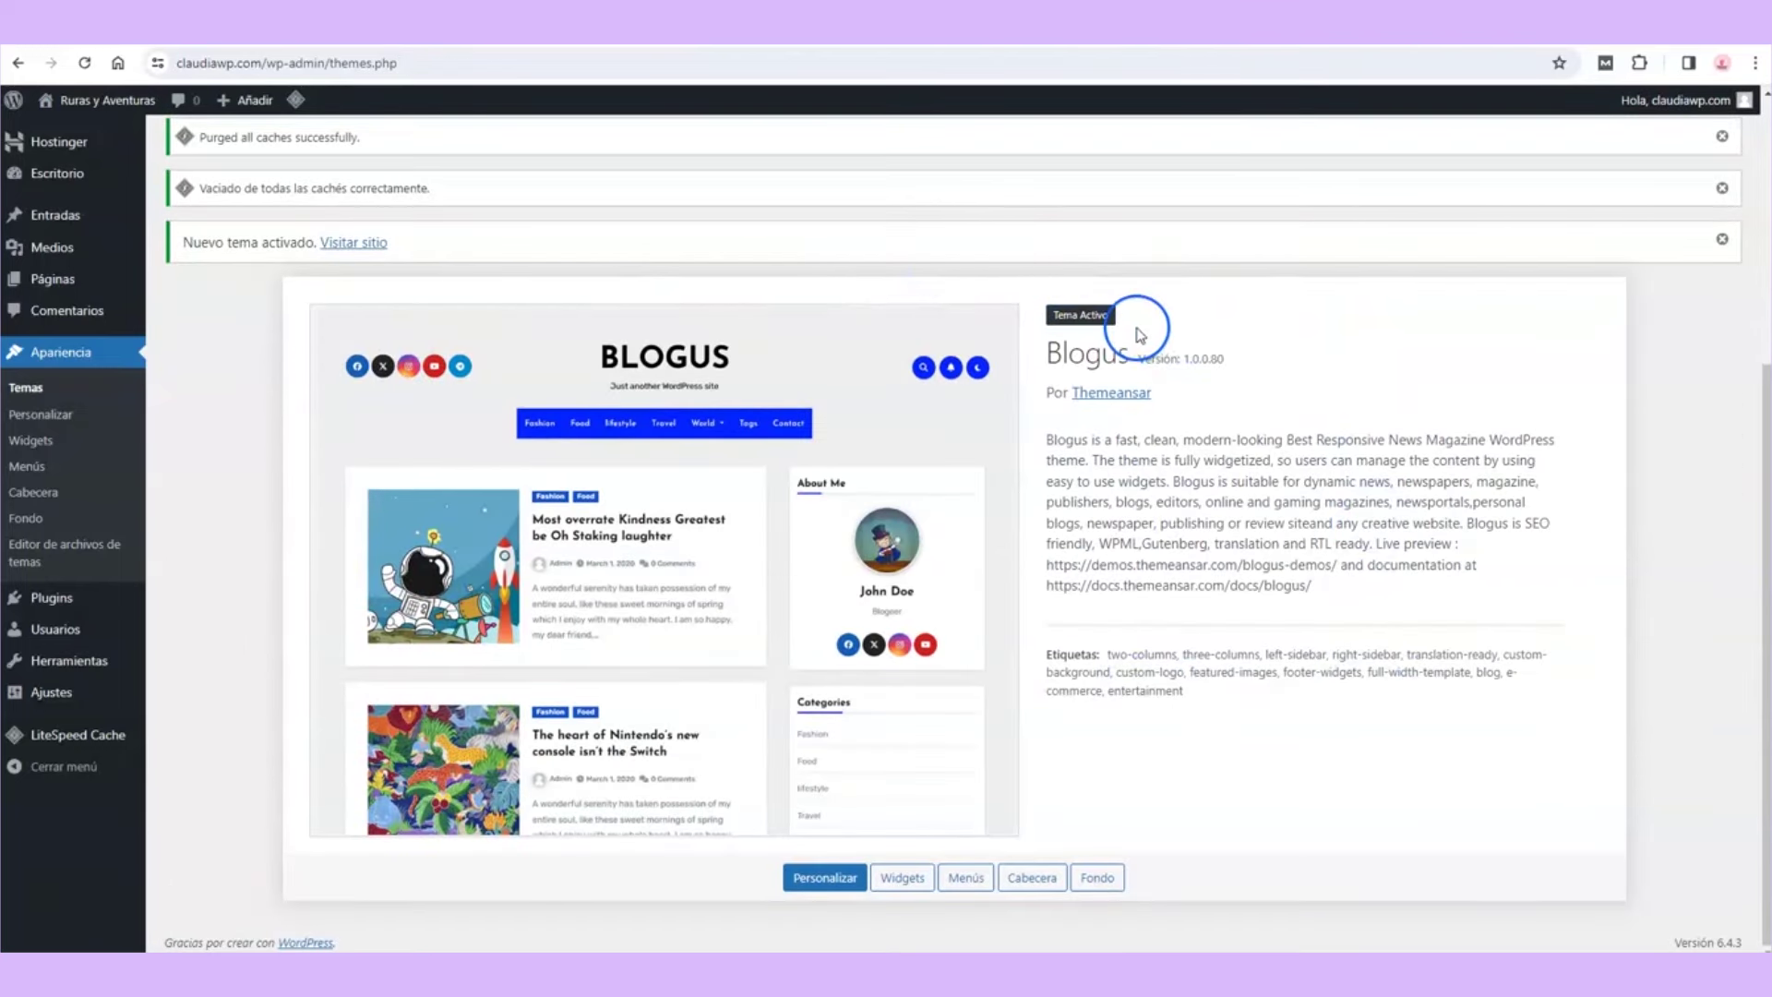
double_click(1069, 355)
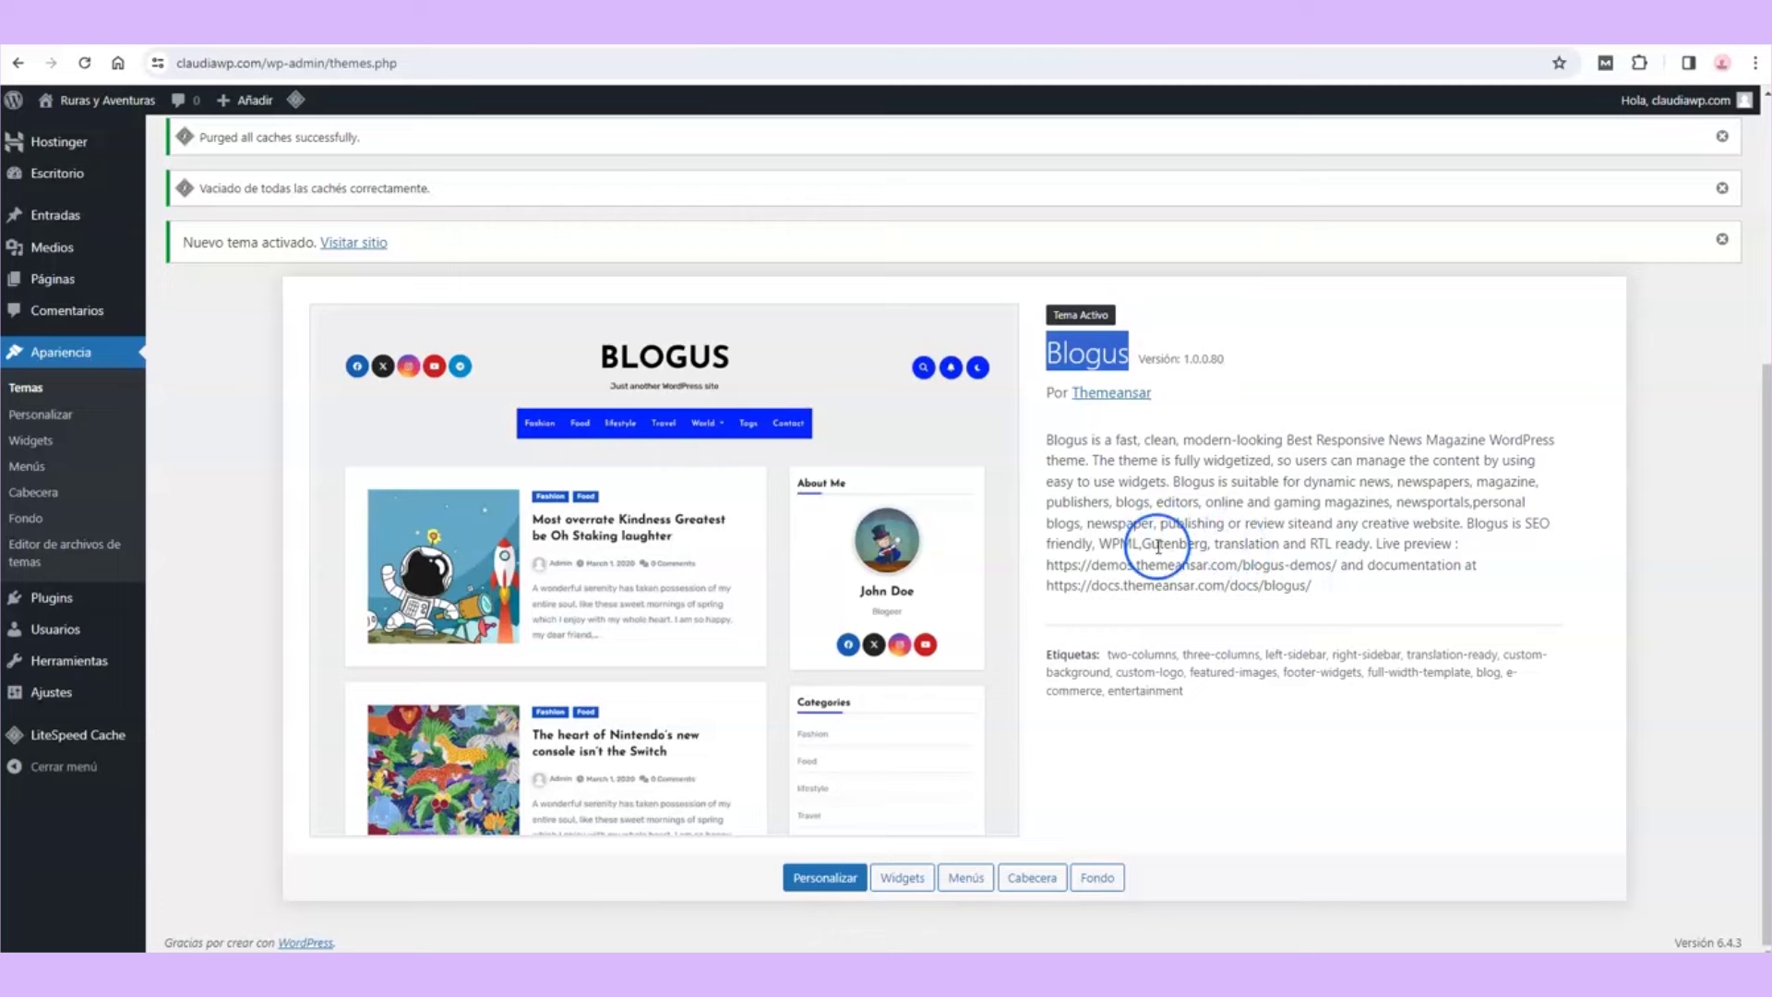
scroll(350, 514, "up", 5)
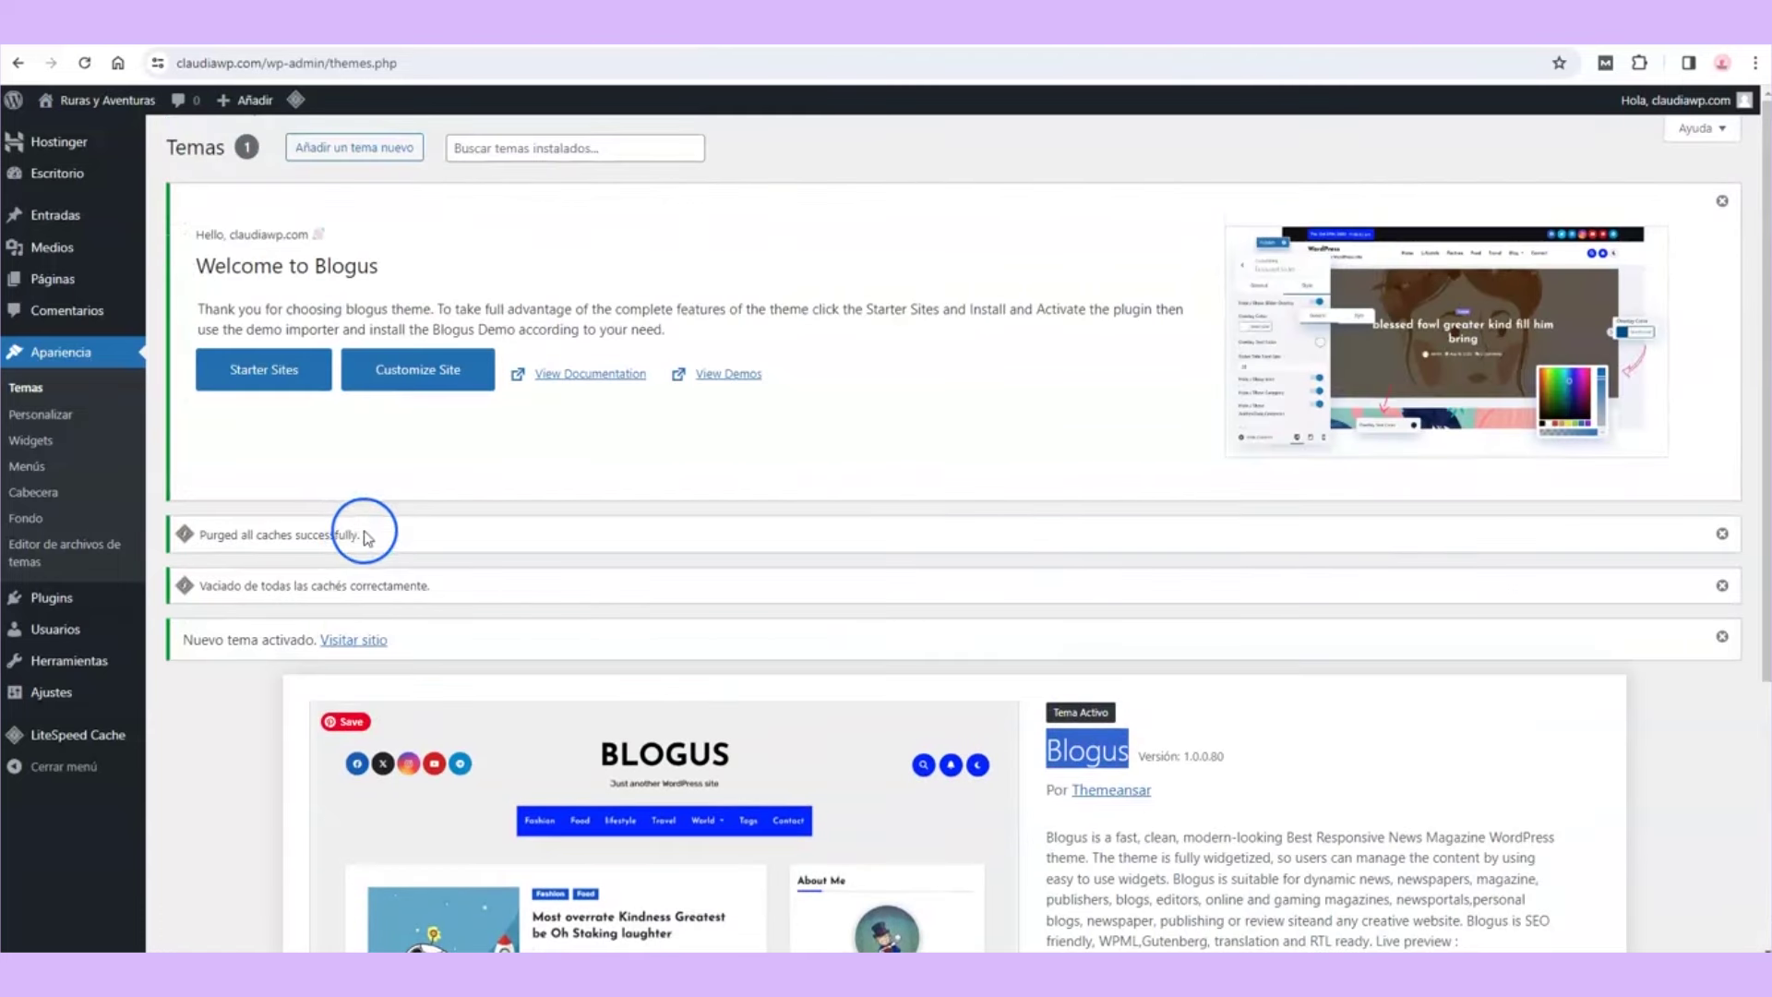
left_click(218, 267)
left_click_drag(218, 267, 395, 263)
left_click(423, 264)
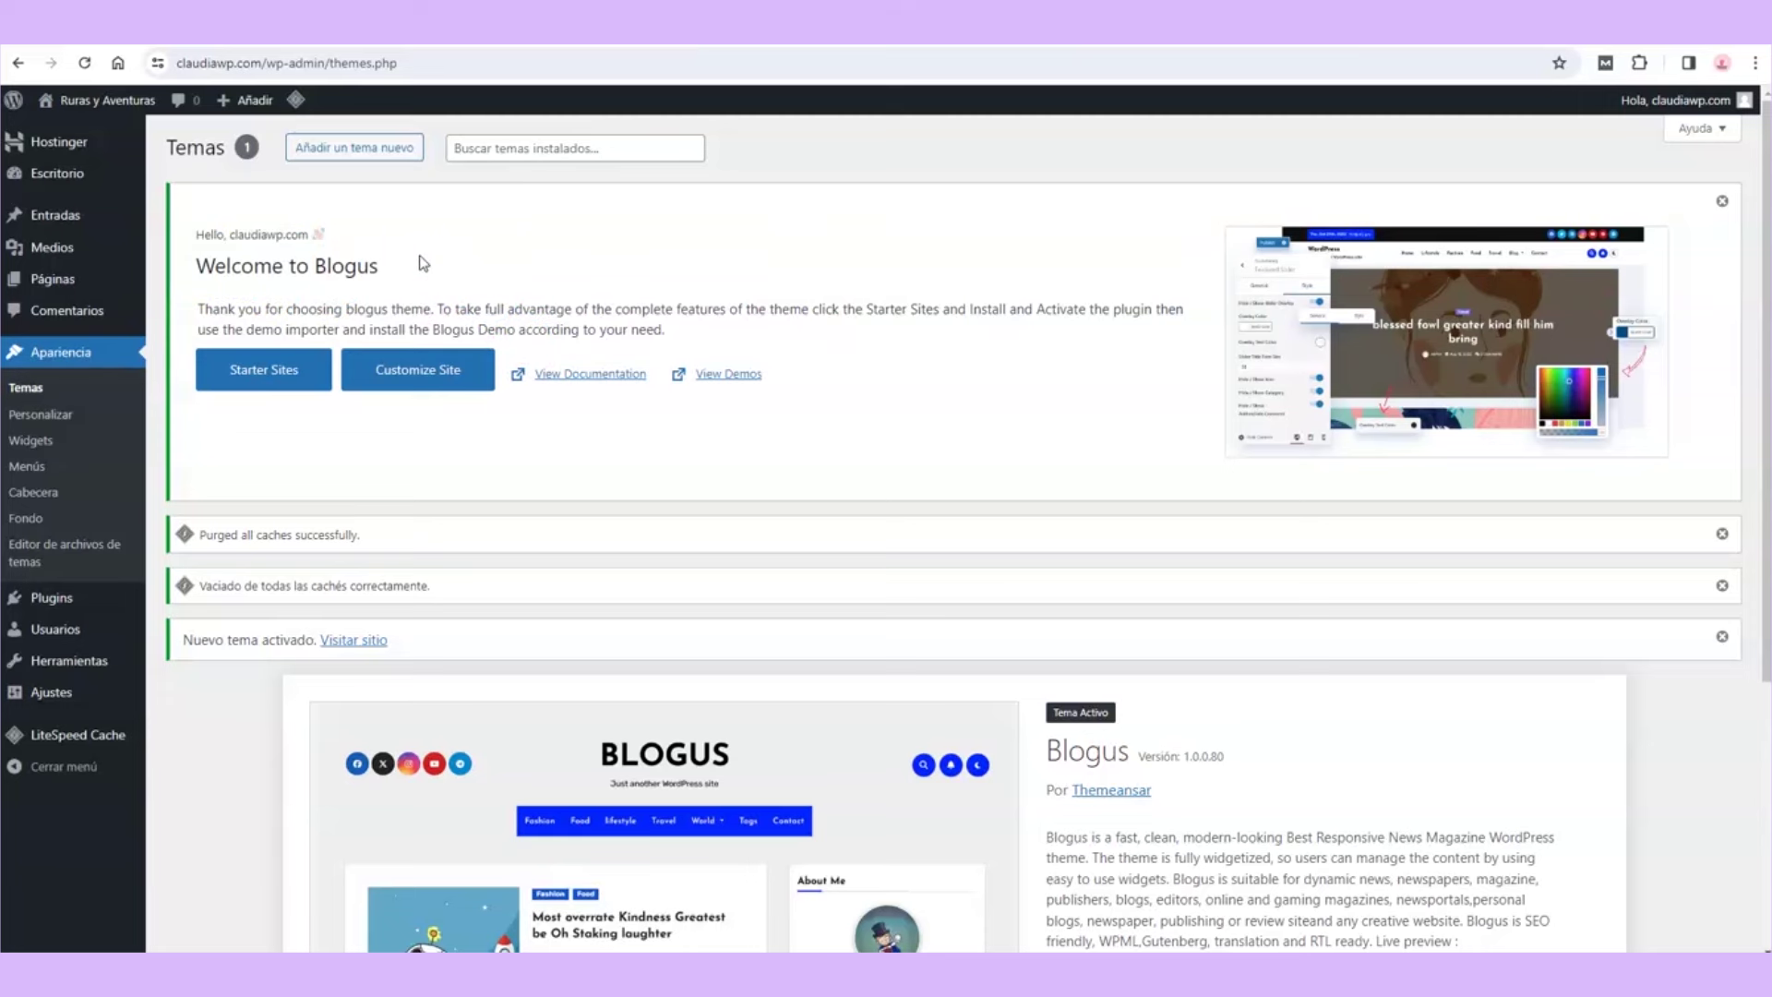
Step: Open the starter sites of the Blogus theme and import the free demo "Blogus Lite Two", confirming the import
left_click(234, 374)
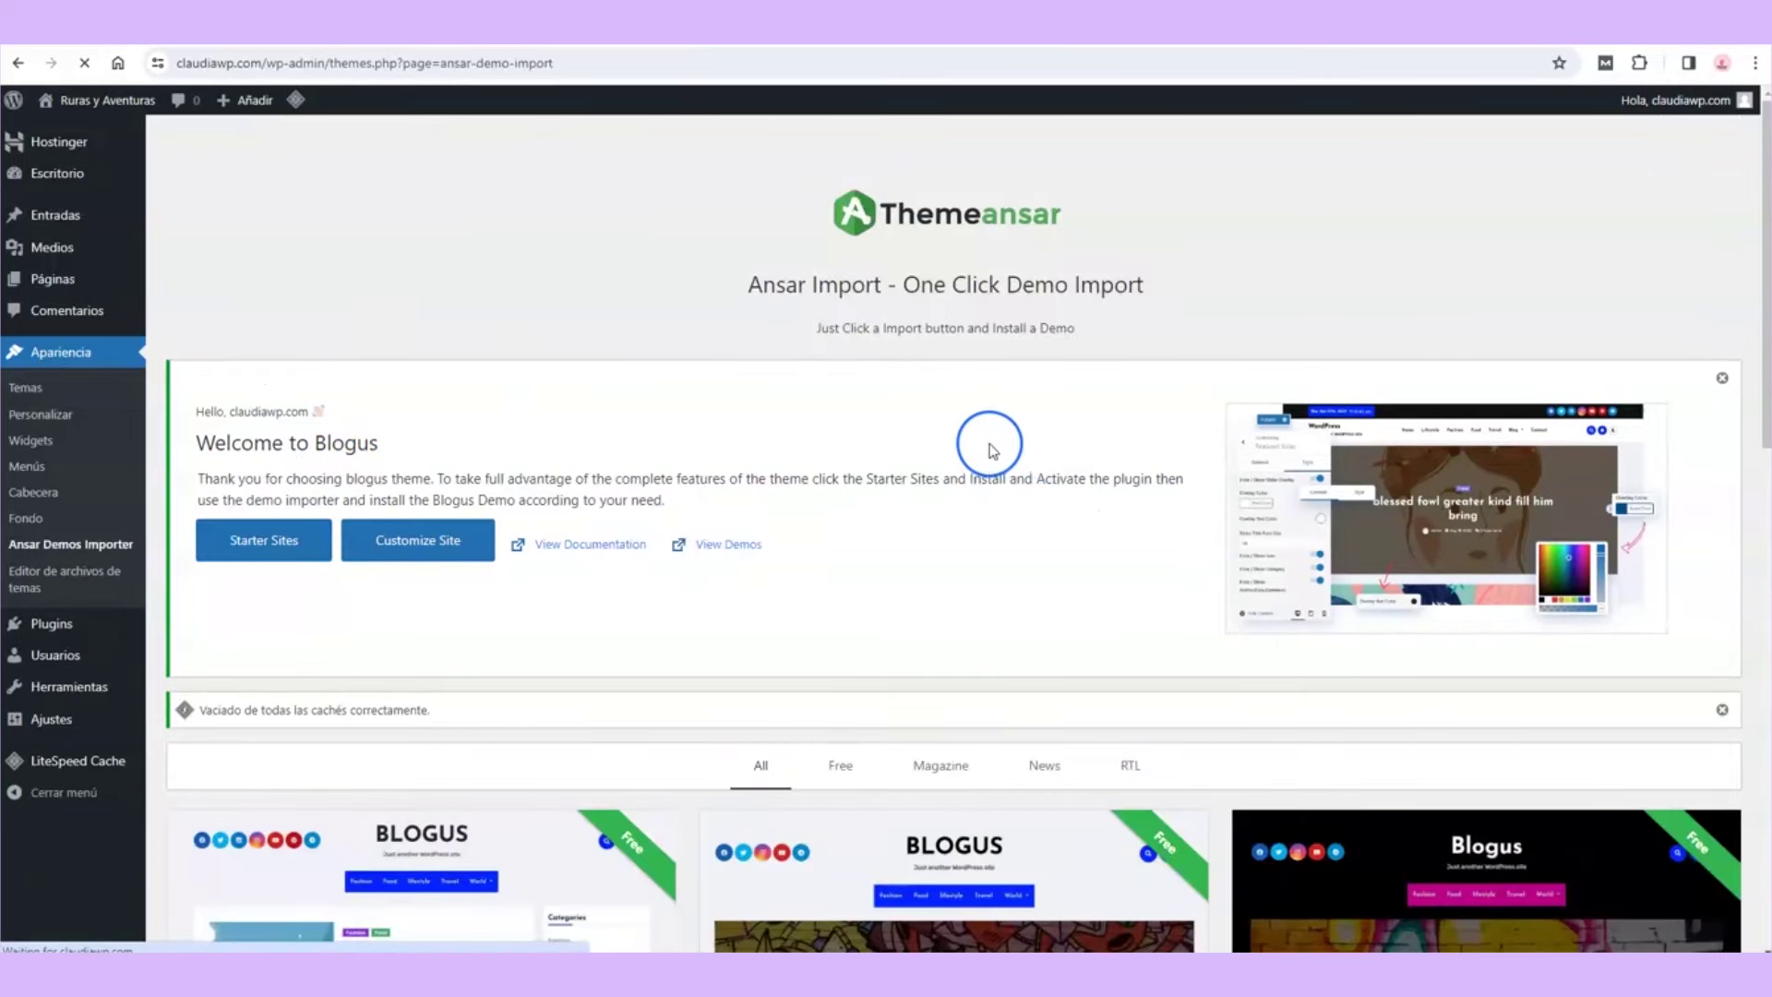
scroll(989, 444, "down", 7)
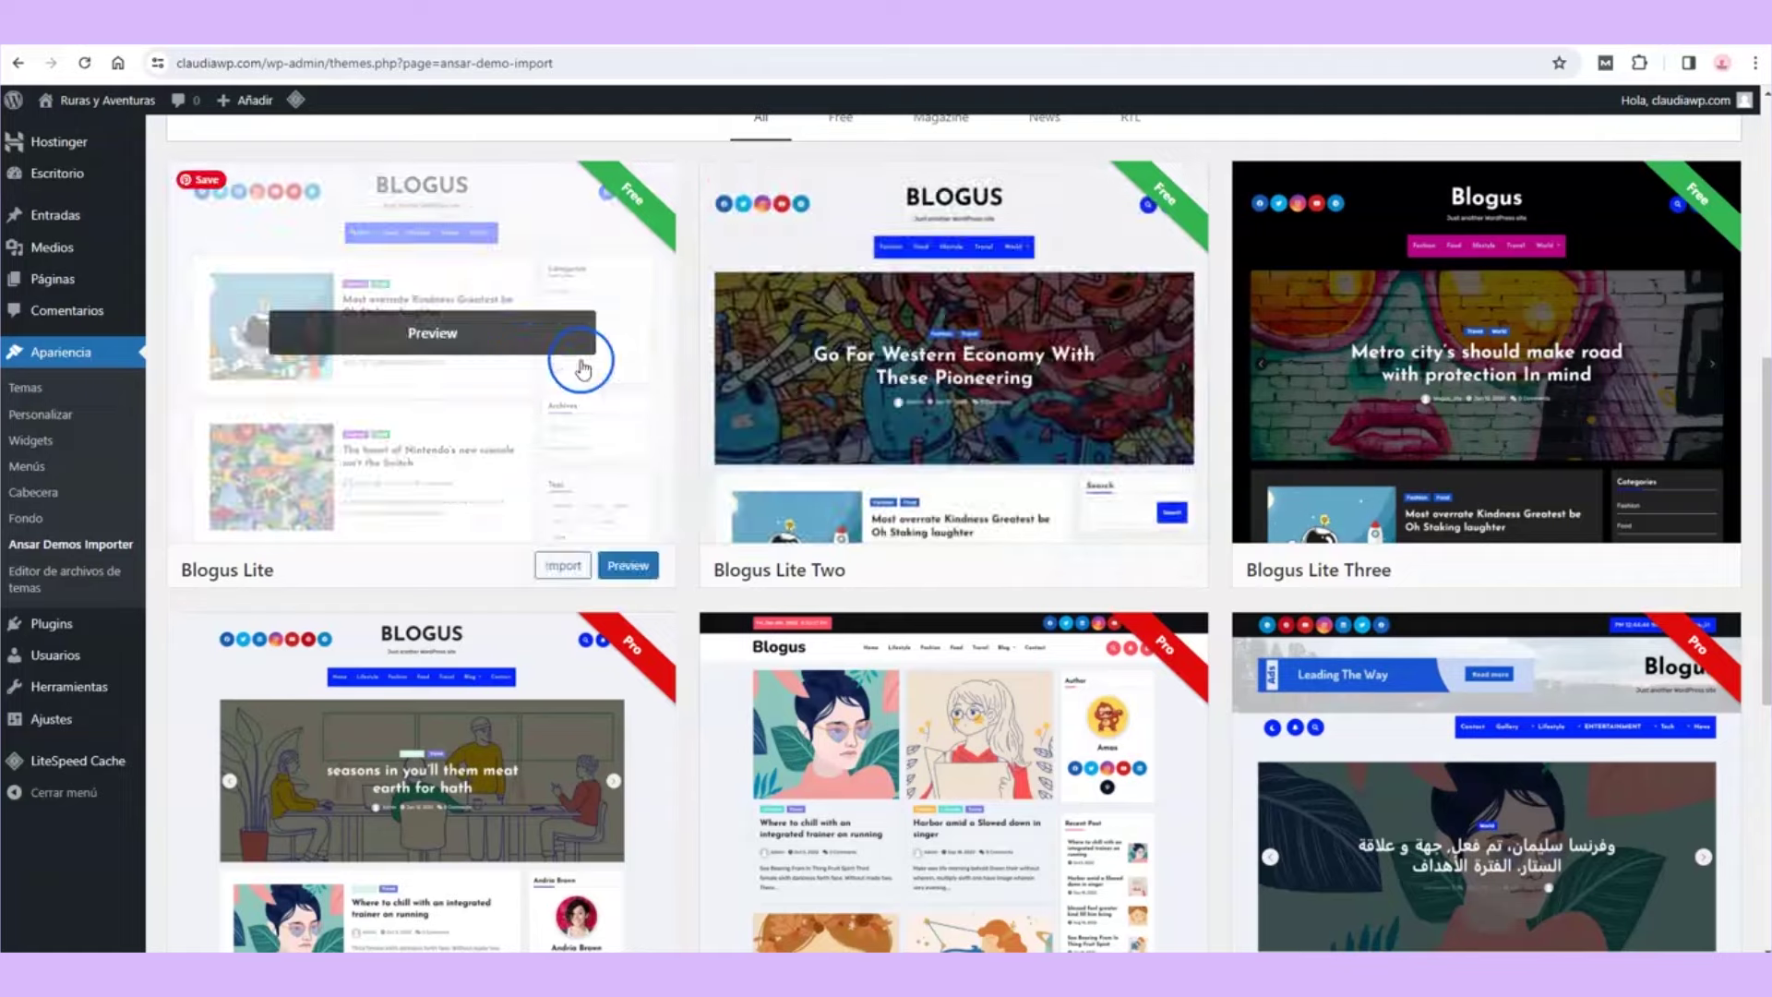
scroll(969, 416, "down", 6)
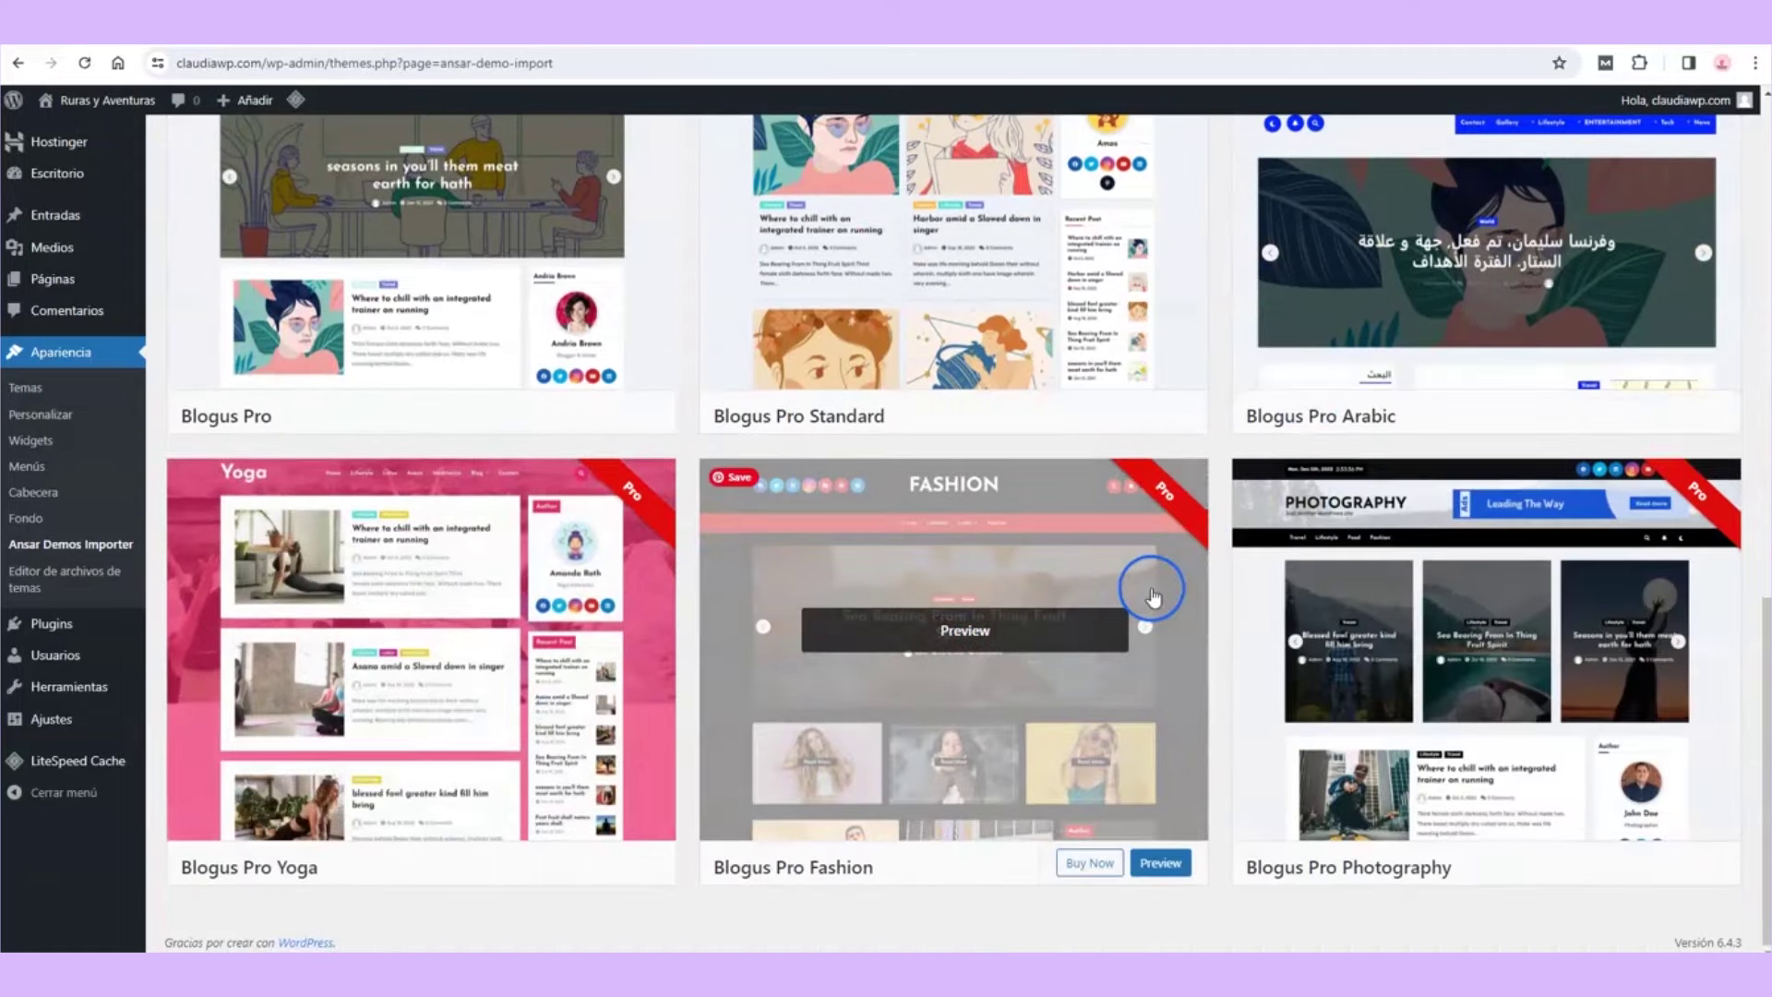
scroll(1134, 588, "up", 8)
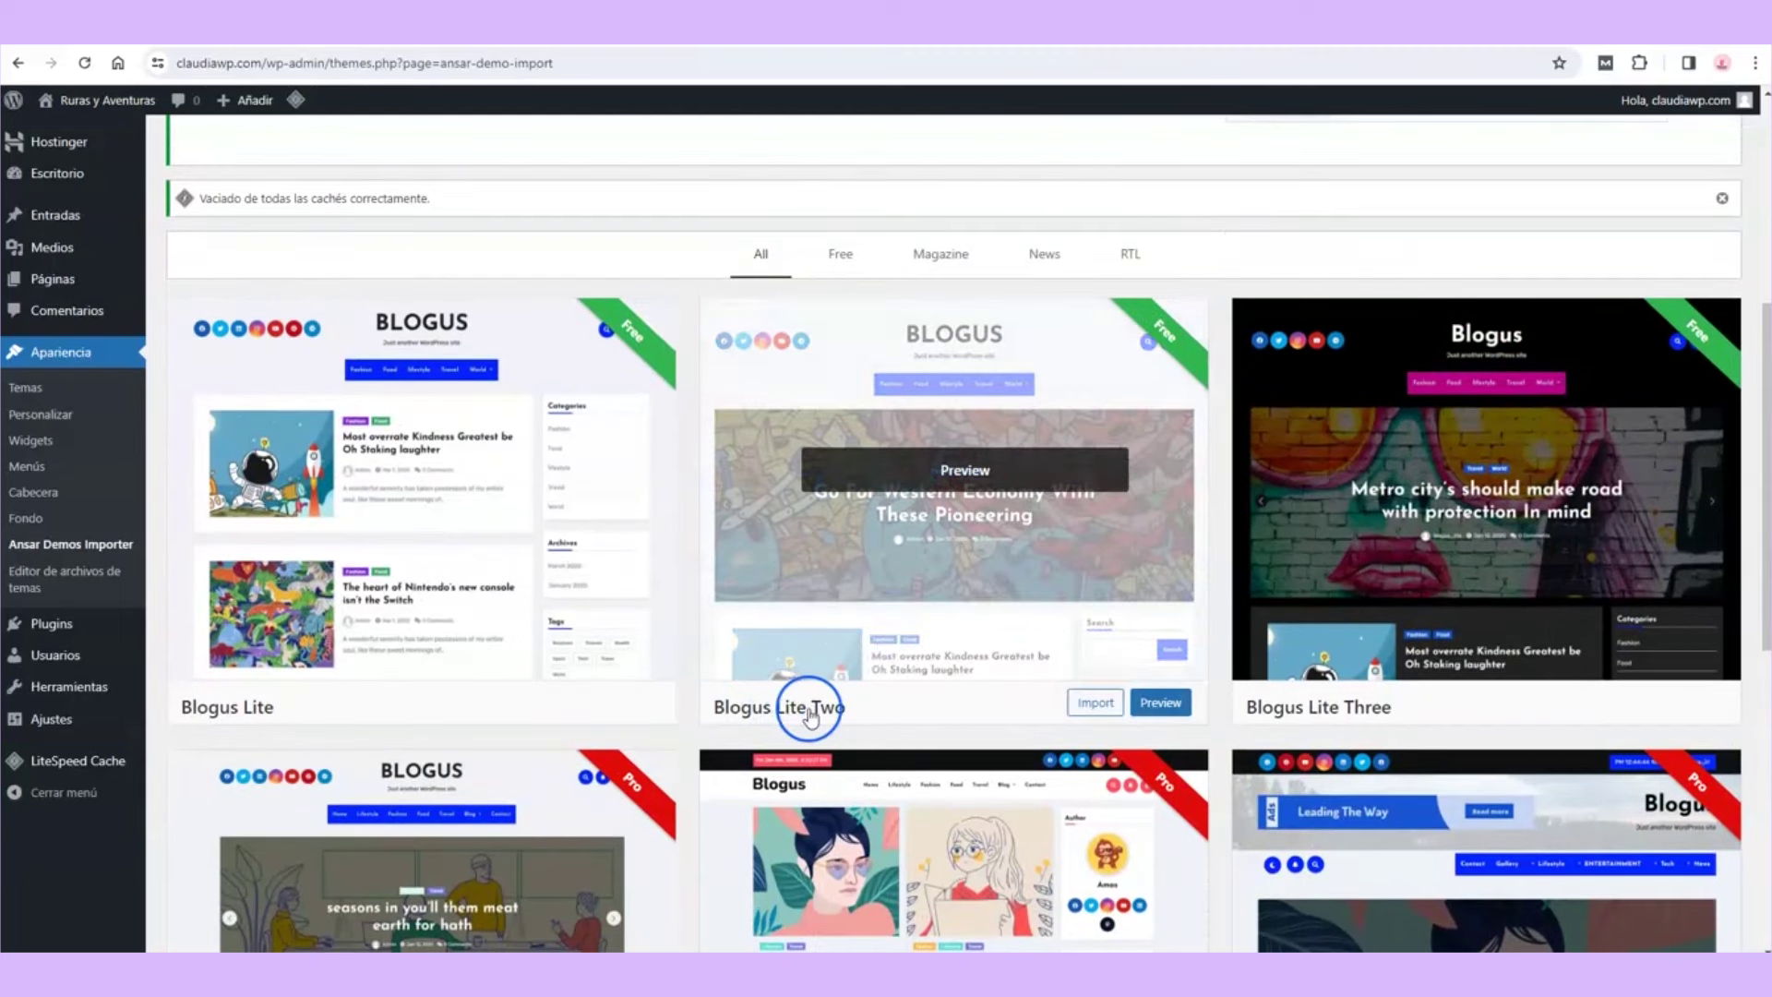
left_click(1098, 706)
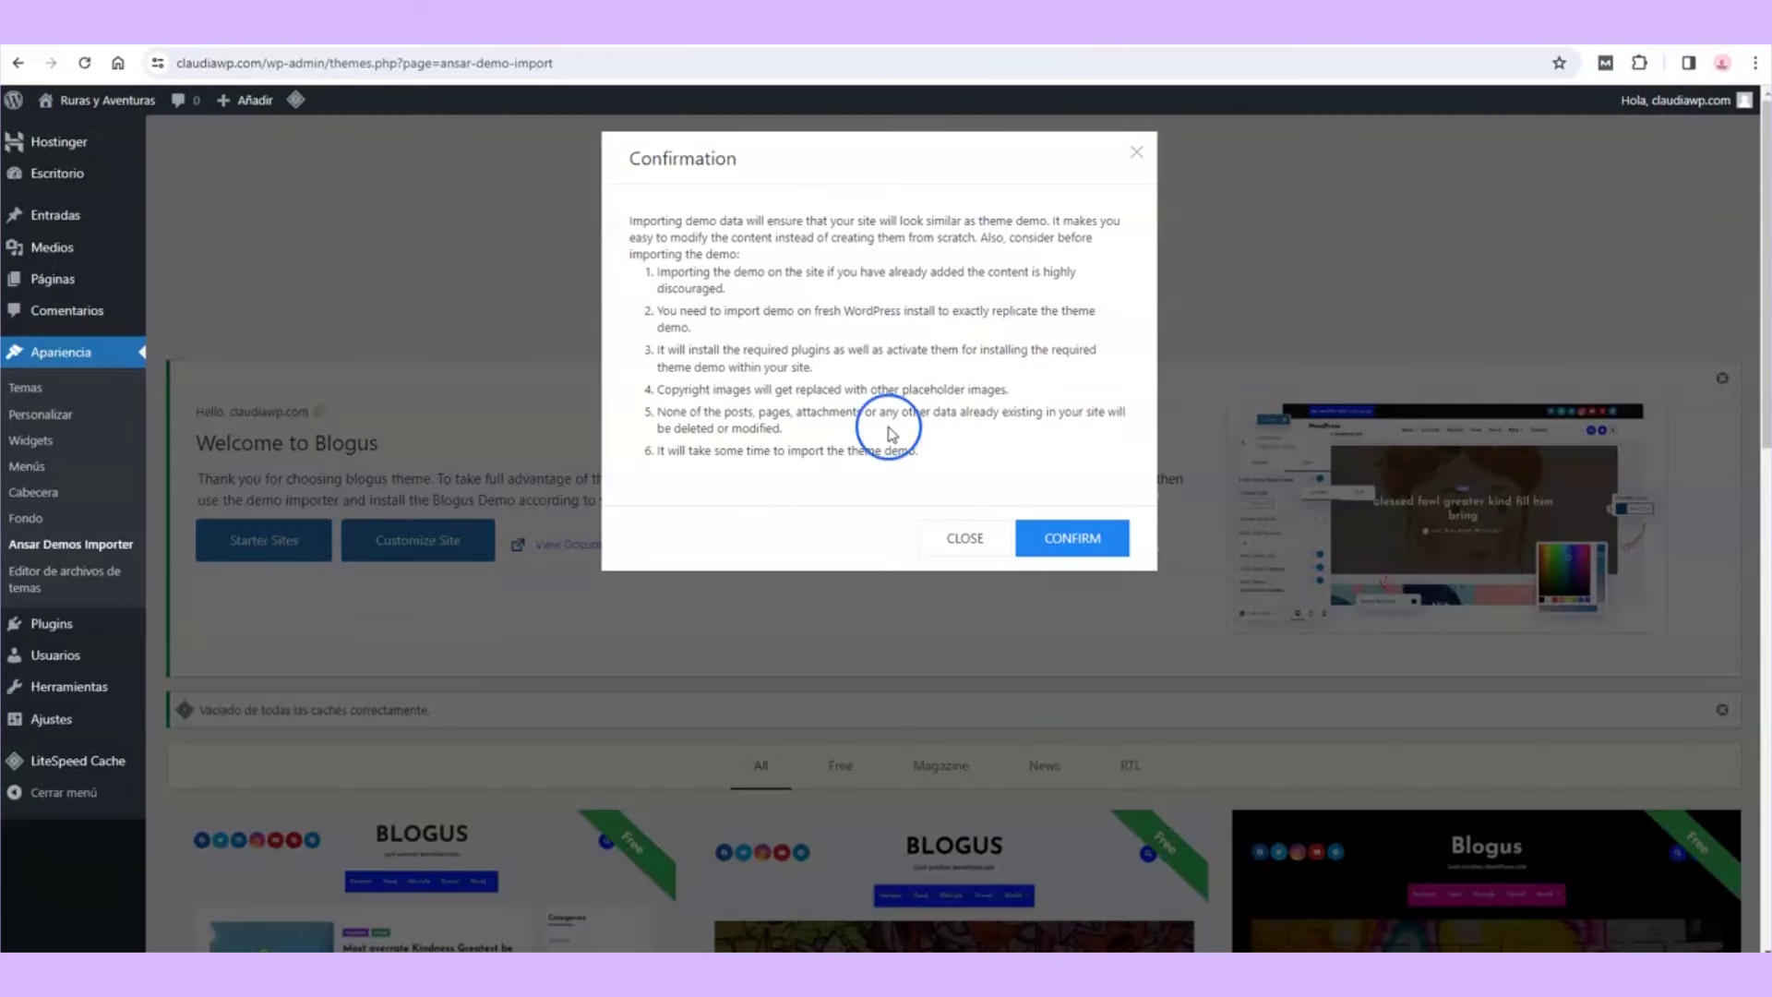
left_click(1092, 545)
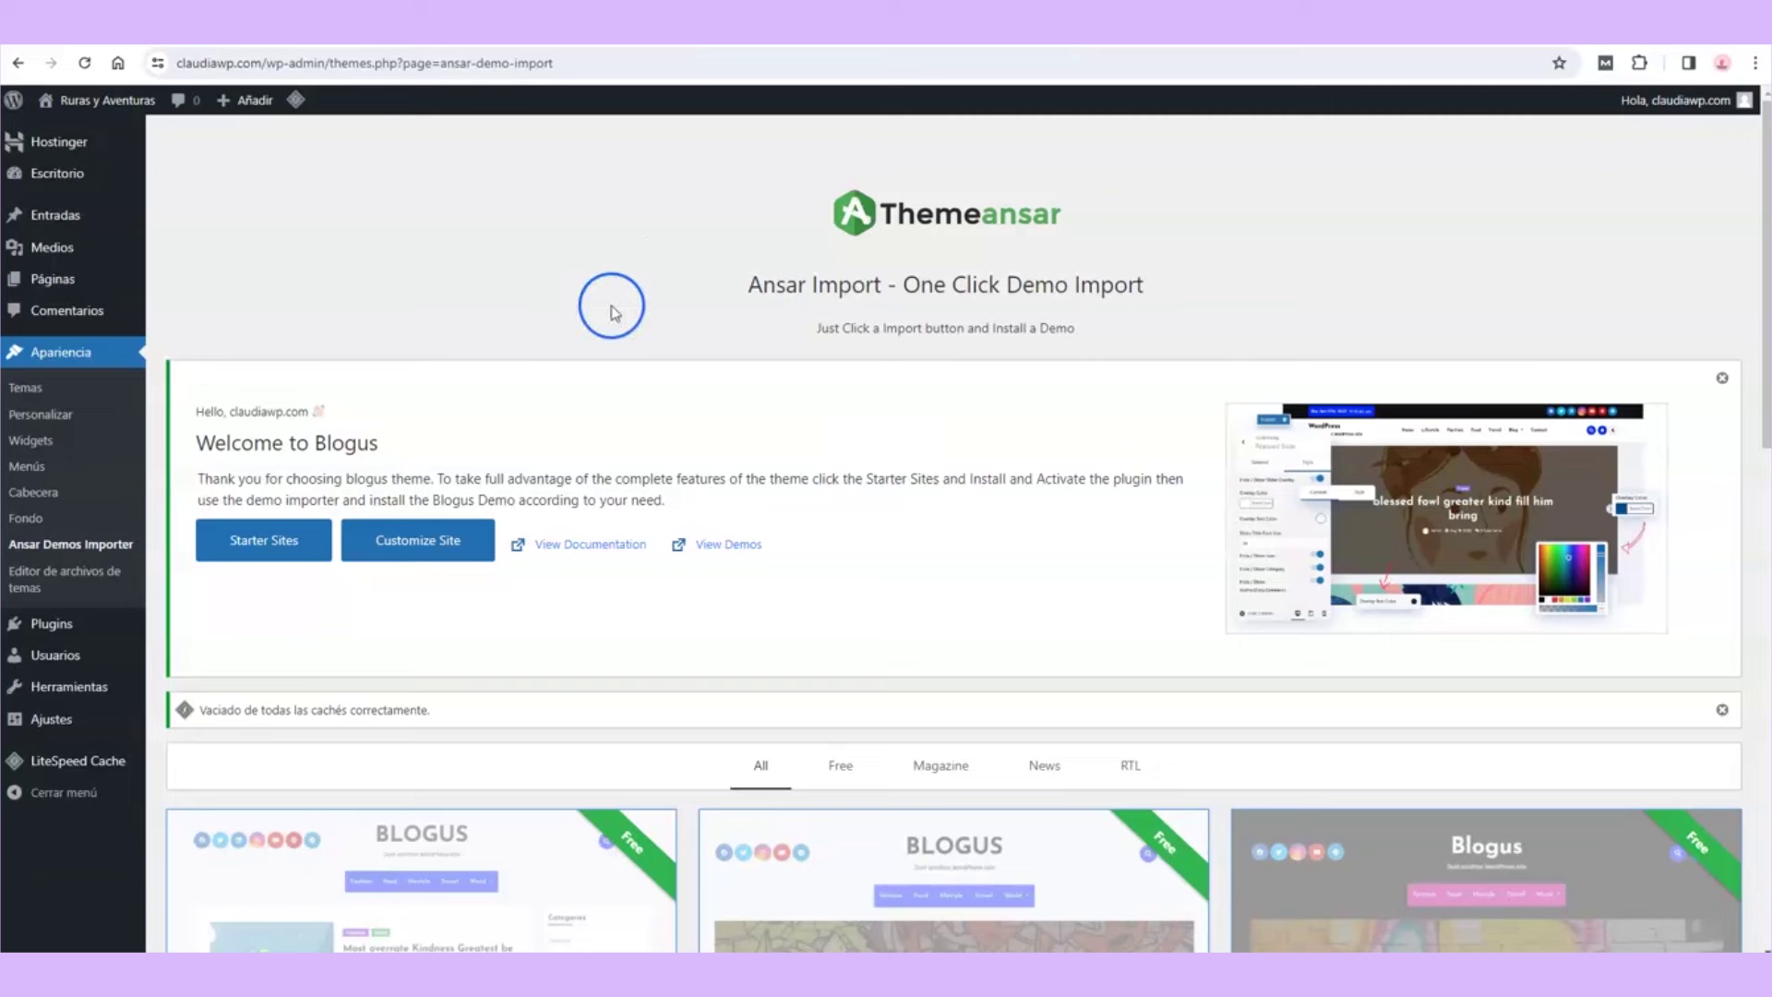
Step: Open the public "Rutas y Aventuras" site in a new browser tab
mouse_move(86, 106)
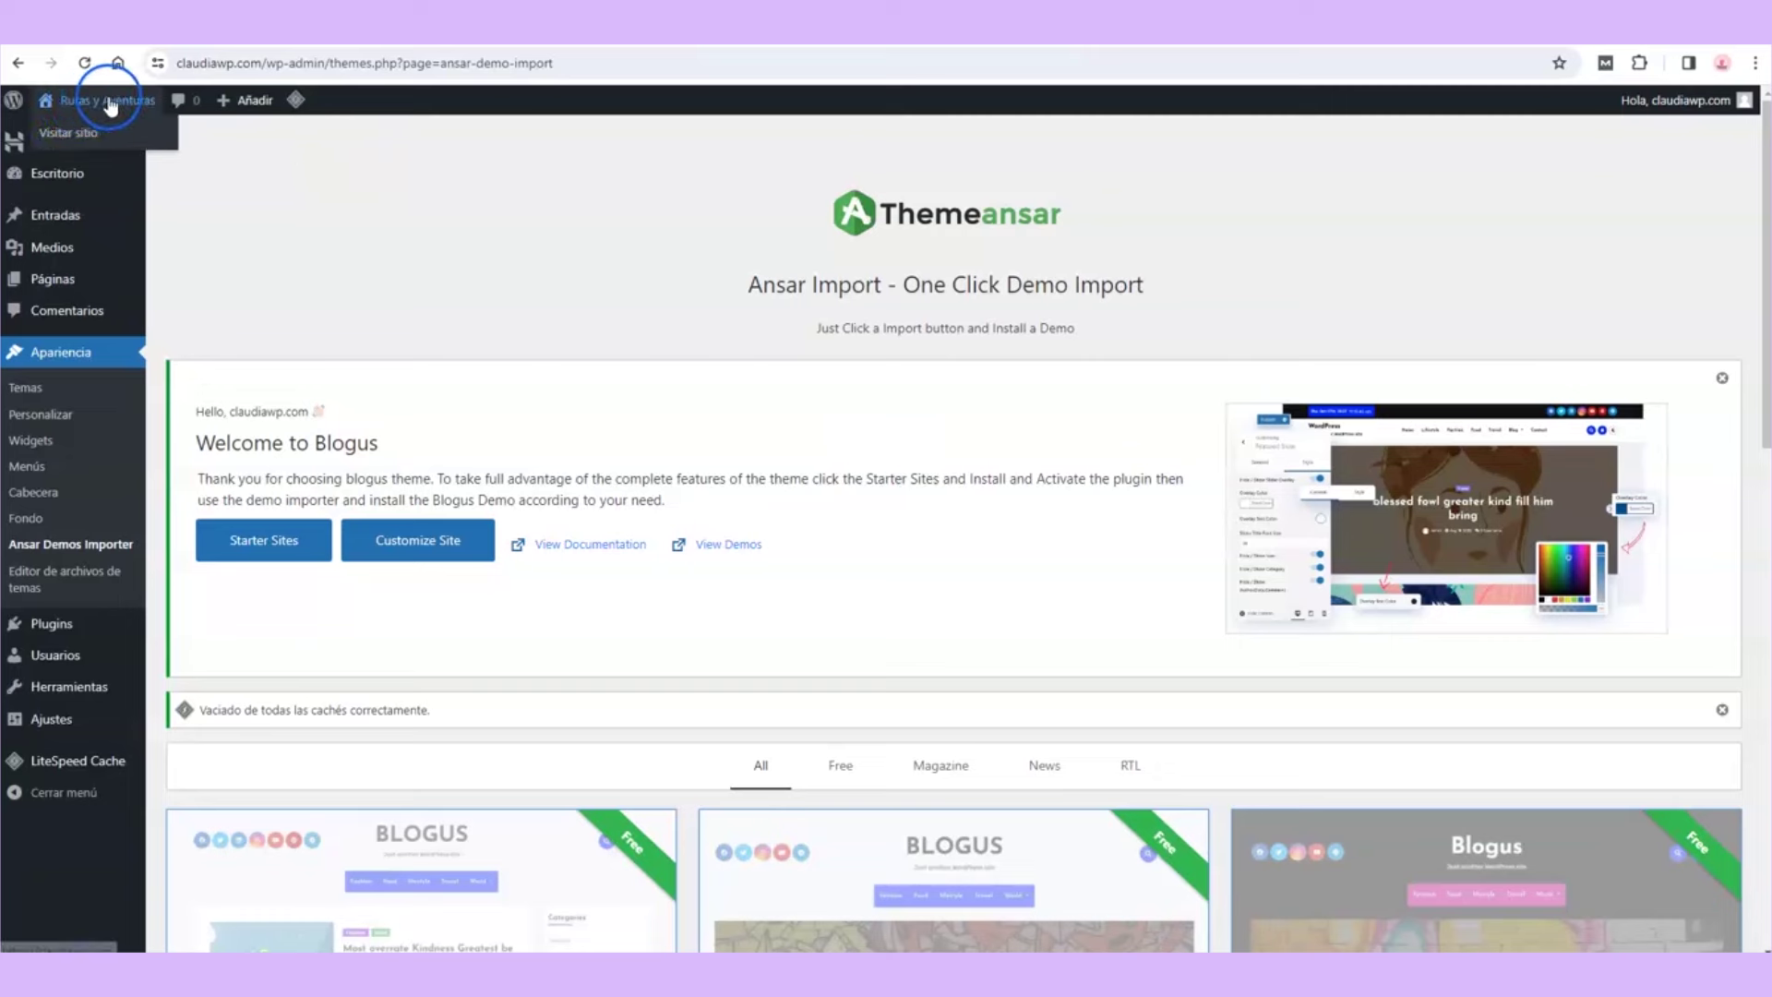
right_click(112, 103)
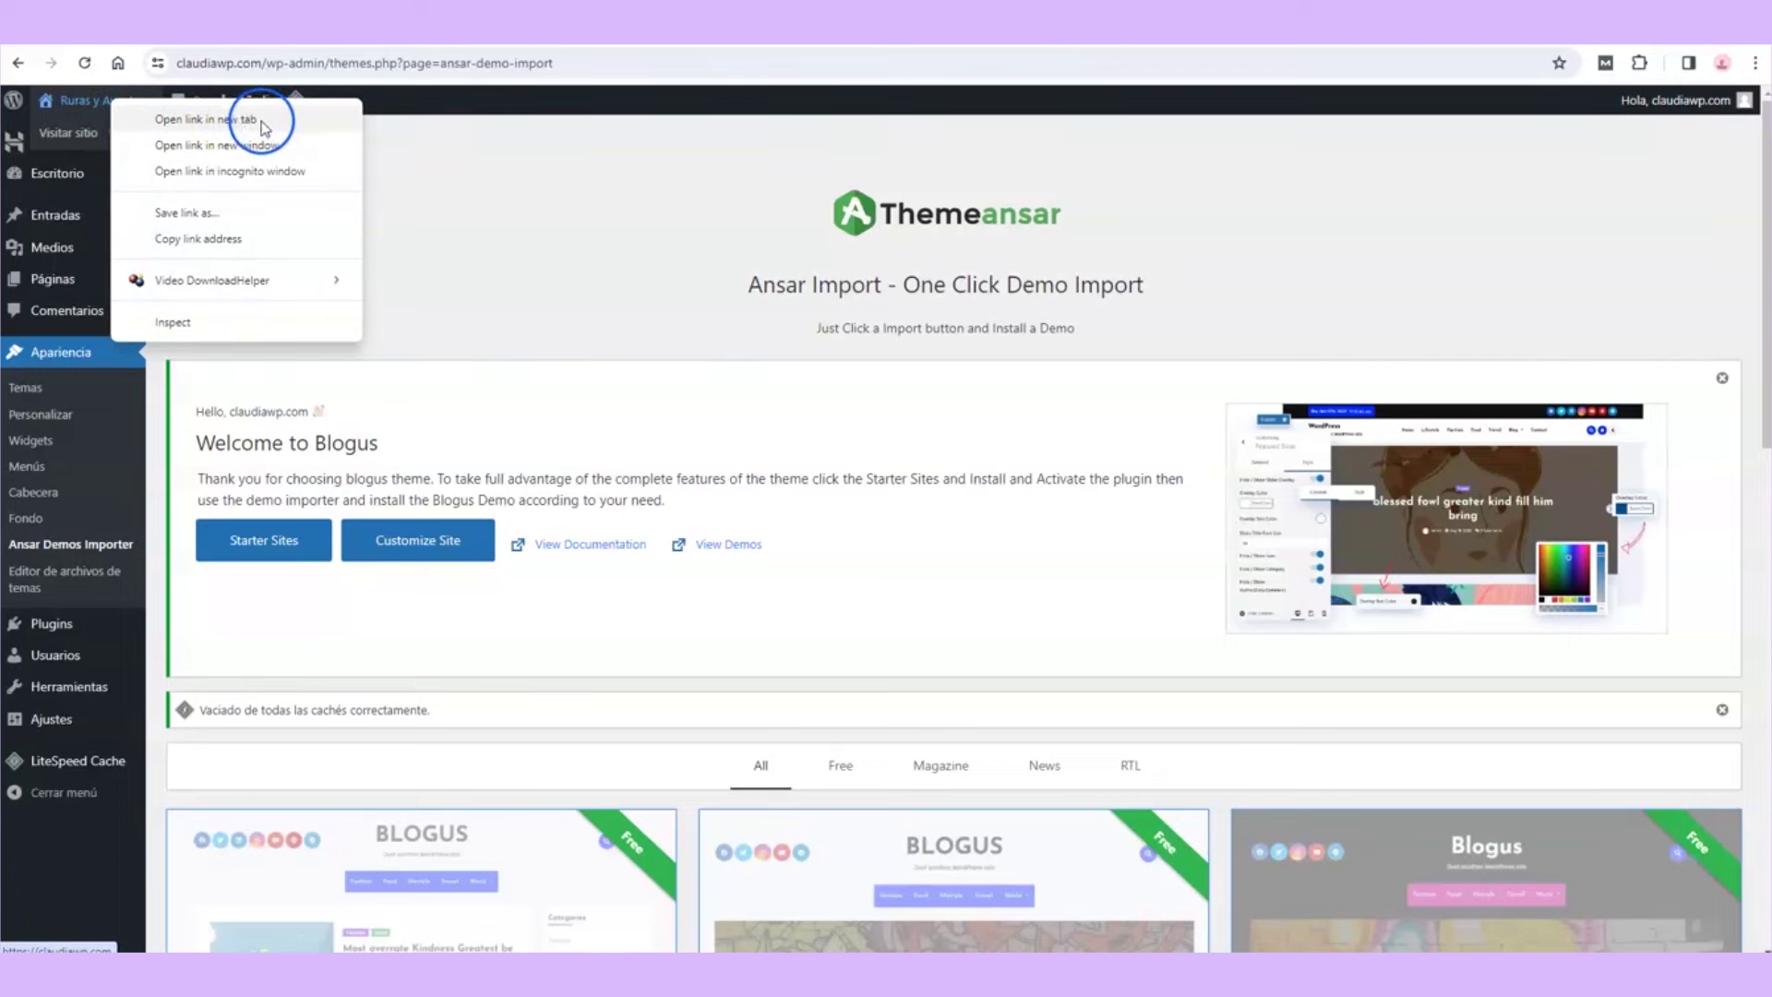
left_click(272, 119)
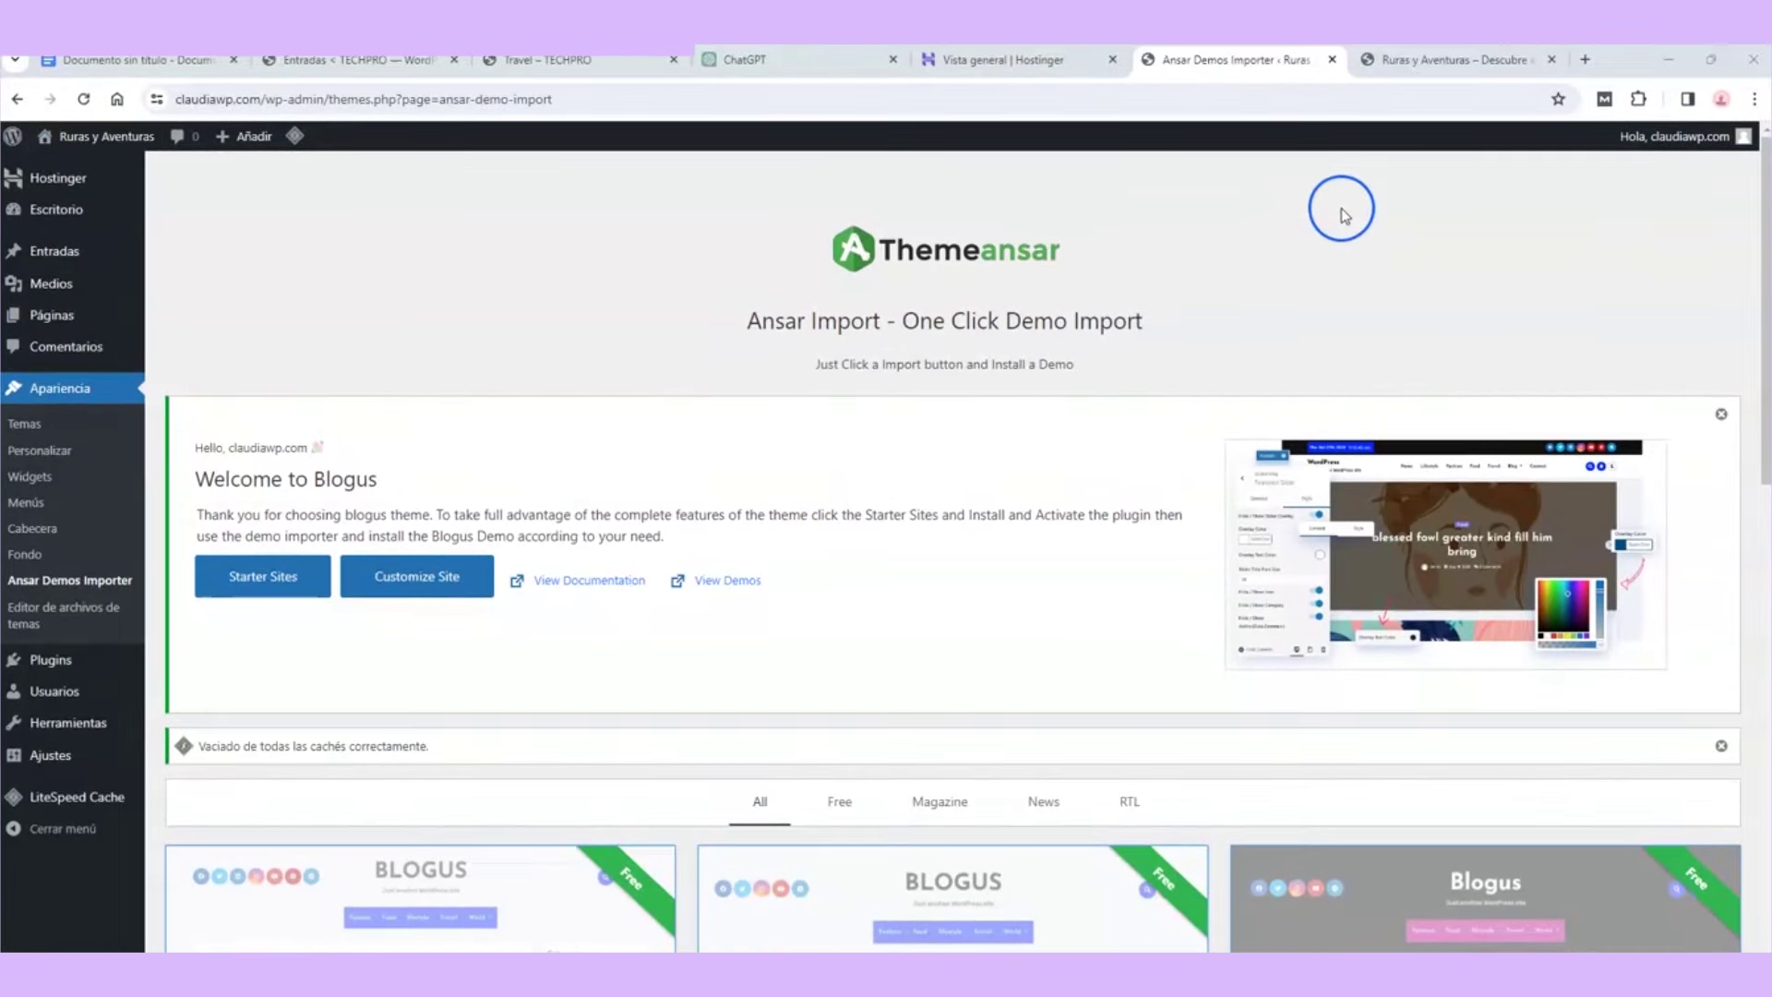
Step: Review the imported demo home page of the public site, from the header and posts down to the footer
left_click(1462, 66)
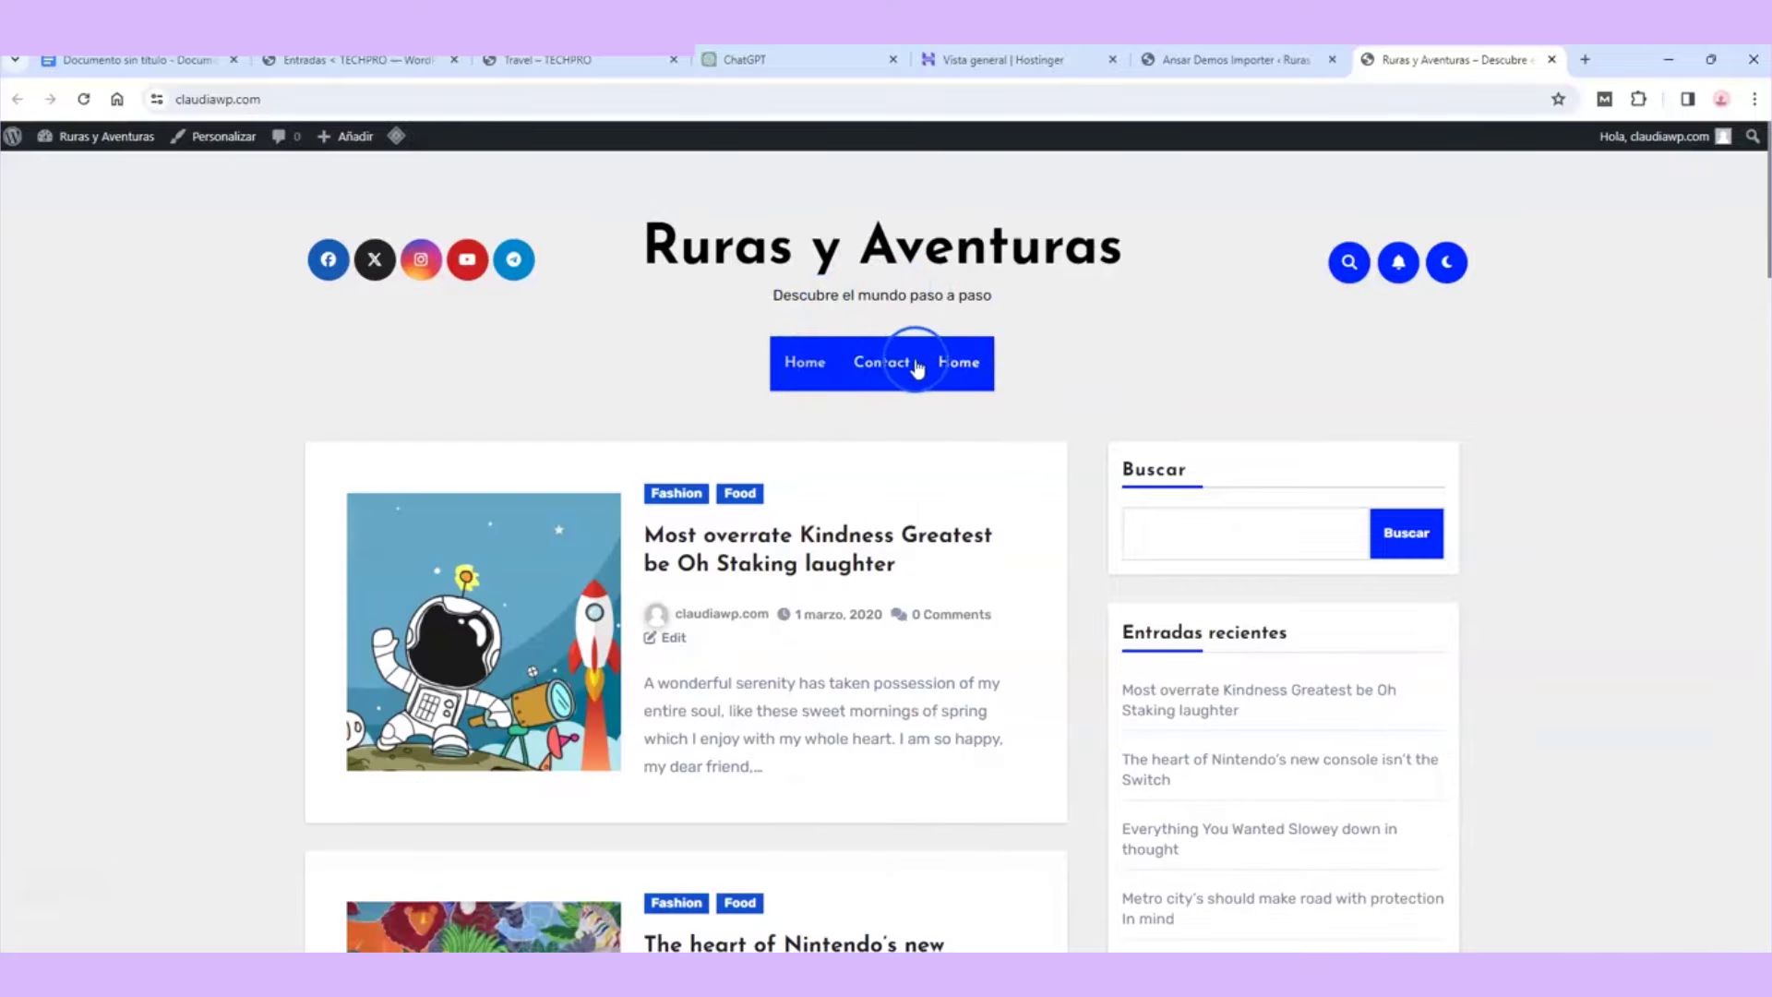
scroll(701, 572, "down", 15)
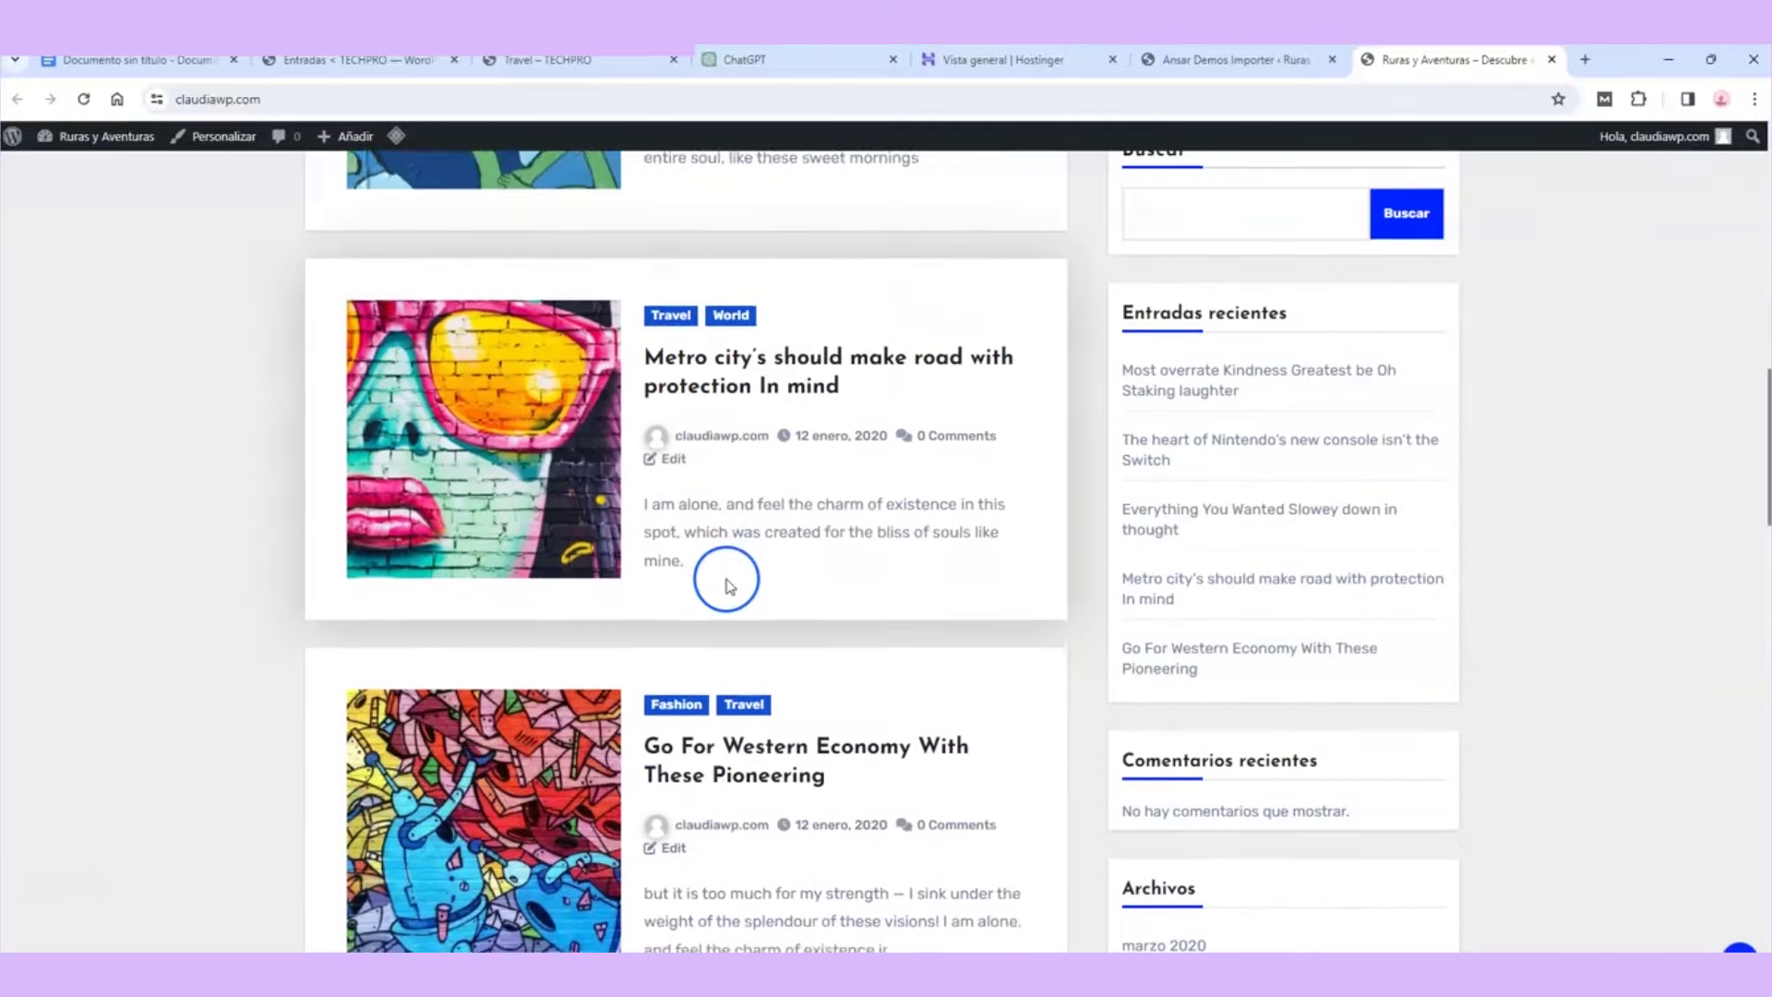
scroll(726, 584, "down", 20)
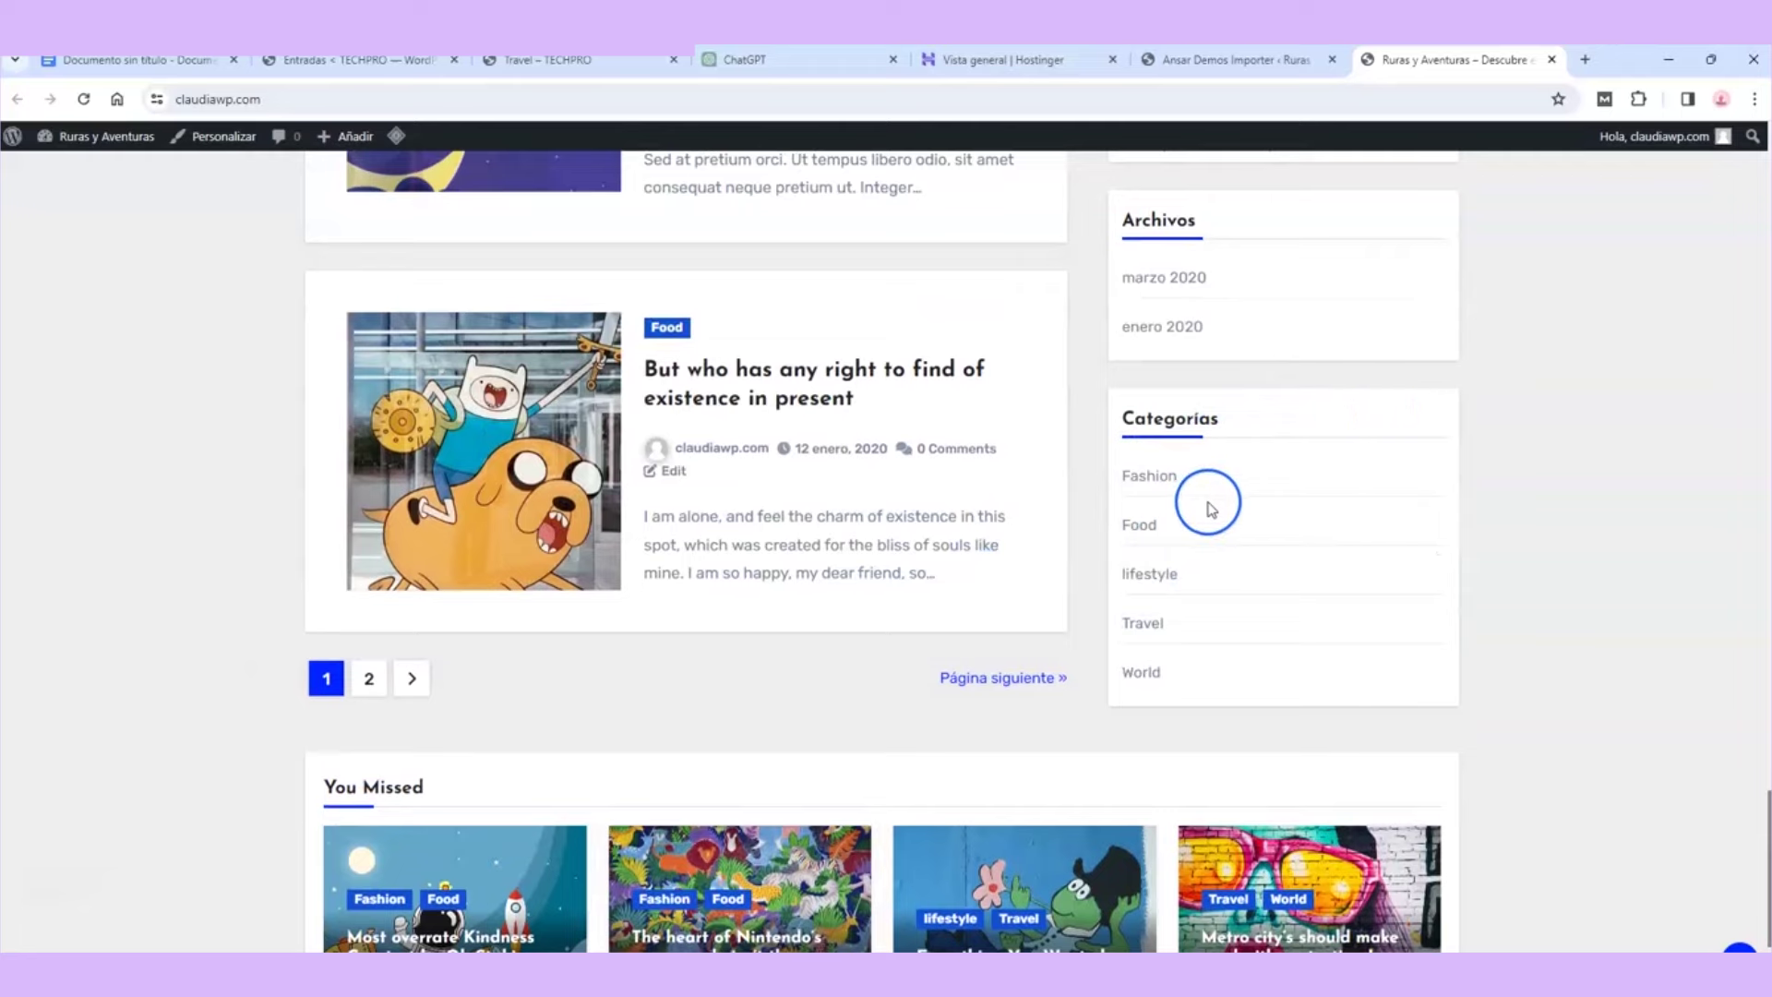
scroll(1206, 502, "up", 1)
scroll(1014, 487, "down", 4)
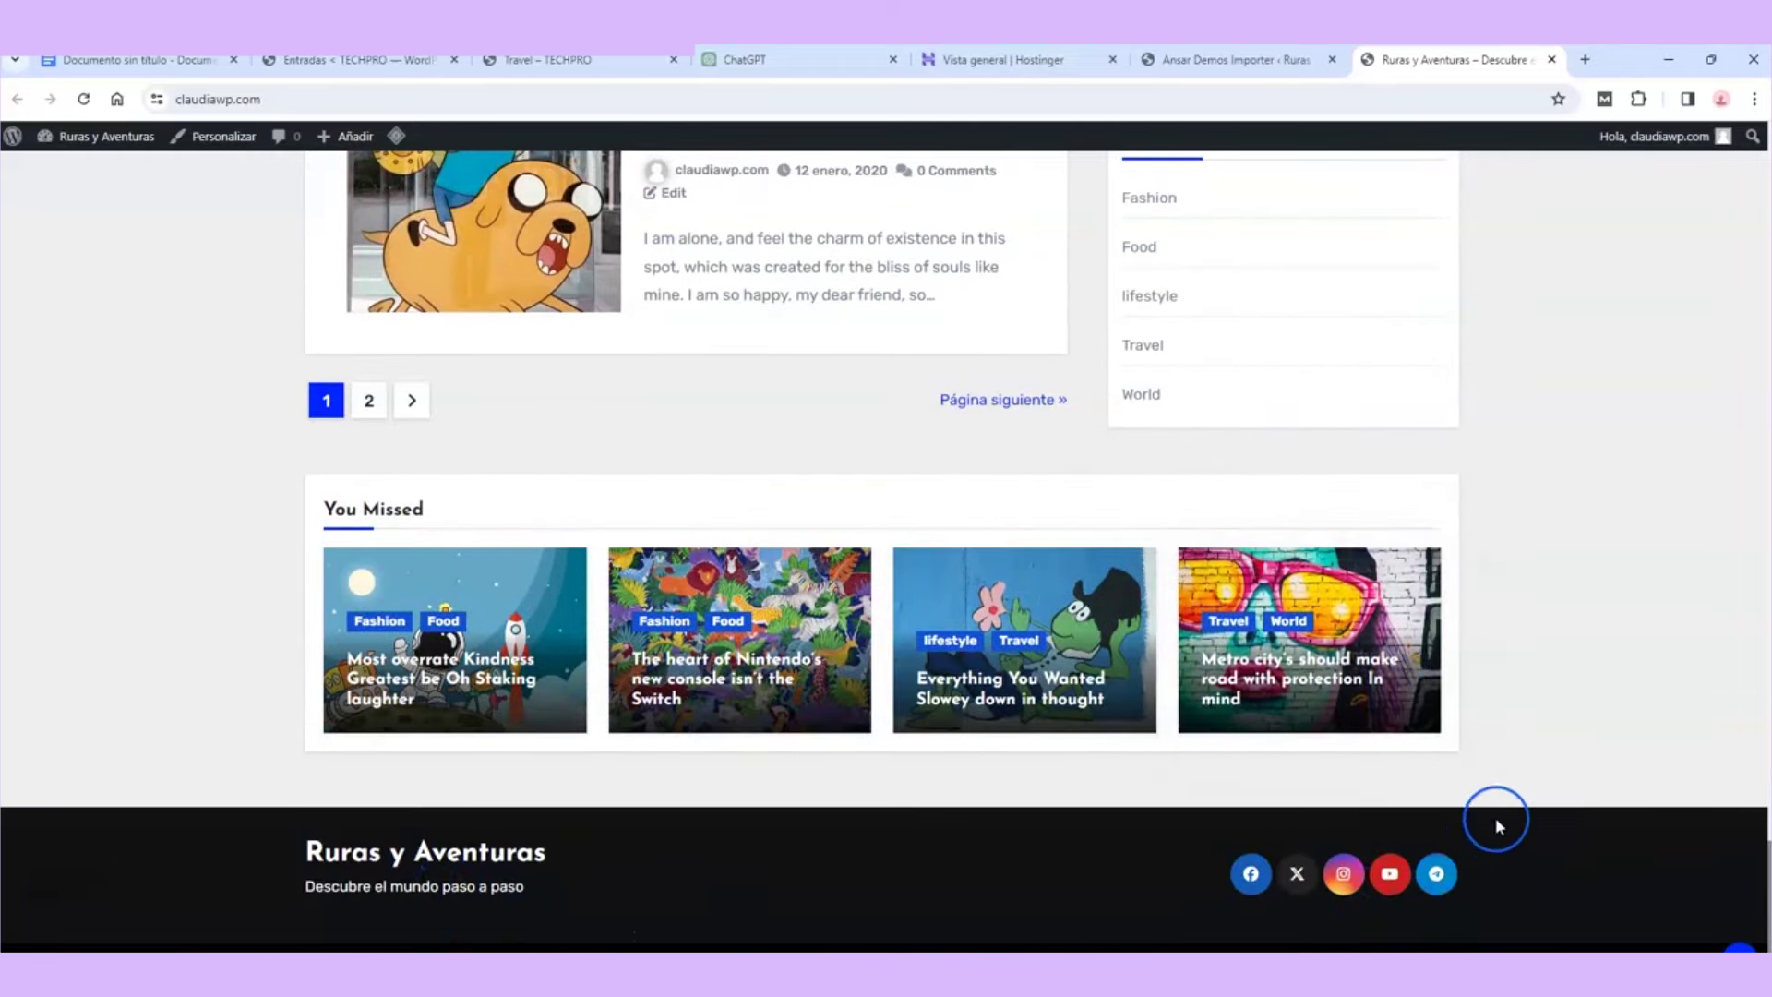
scroll(1496, 817, "up", 20)
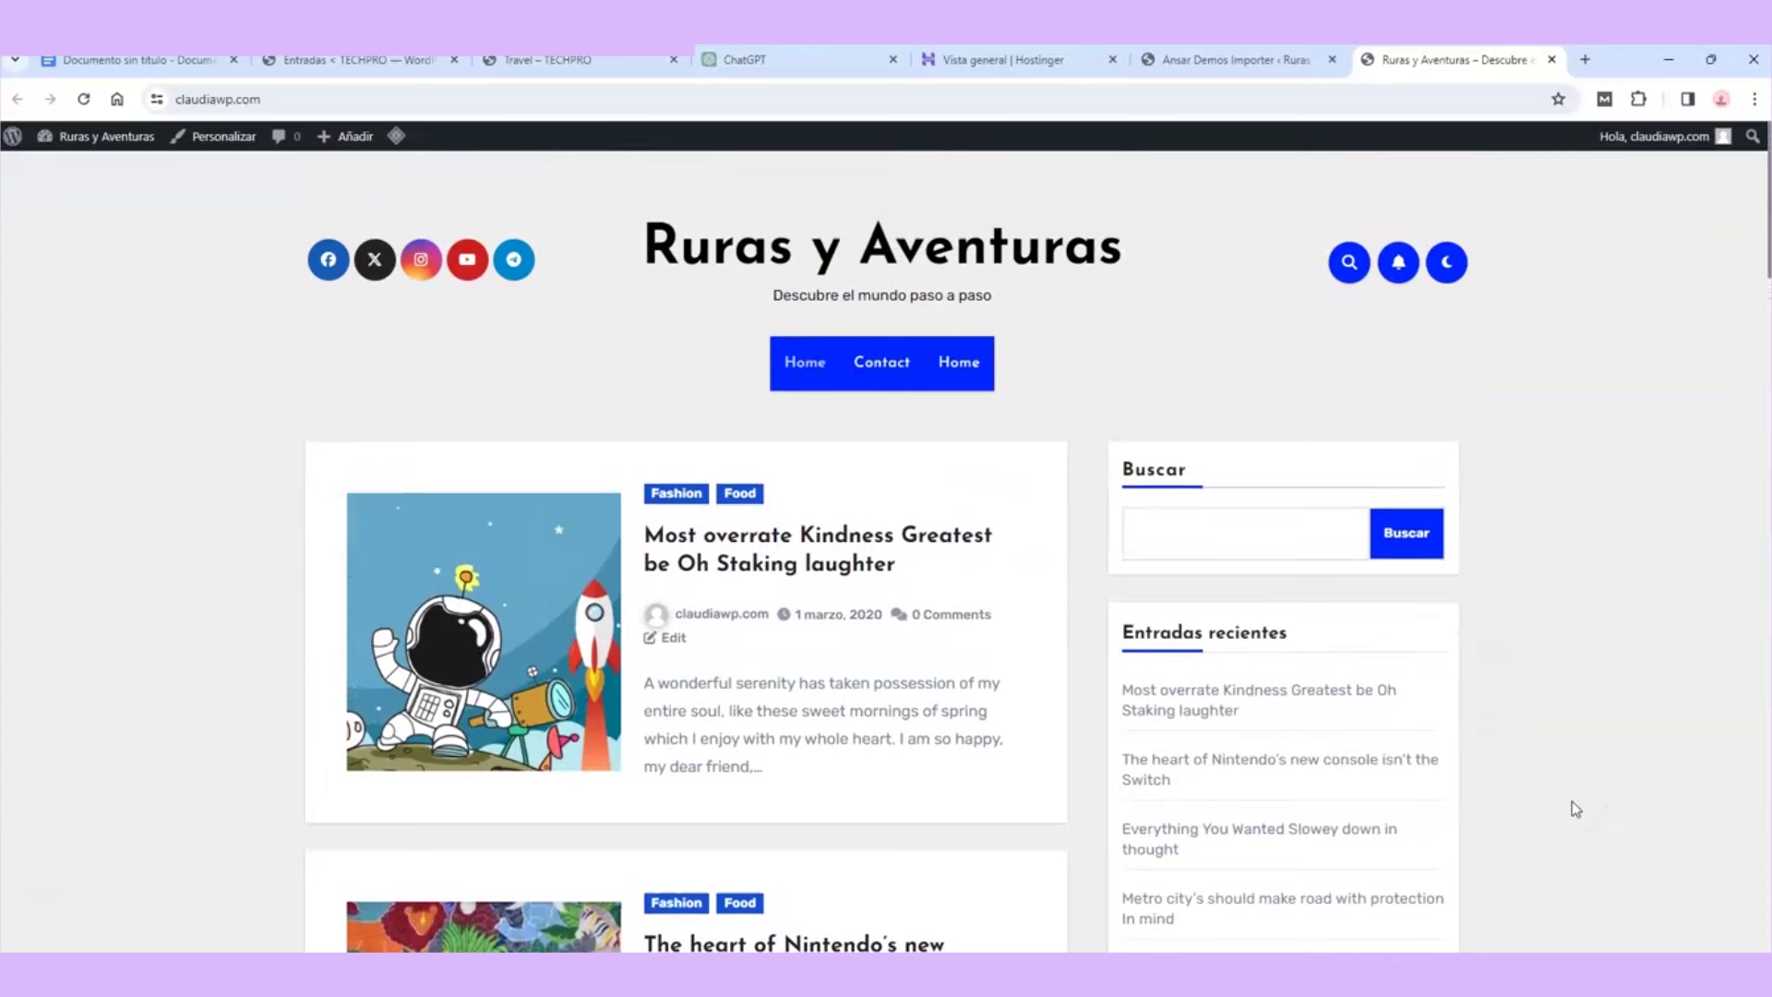
left_click(1092, 445)
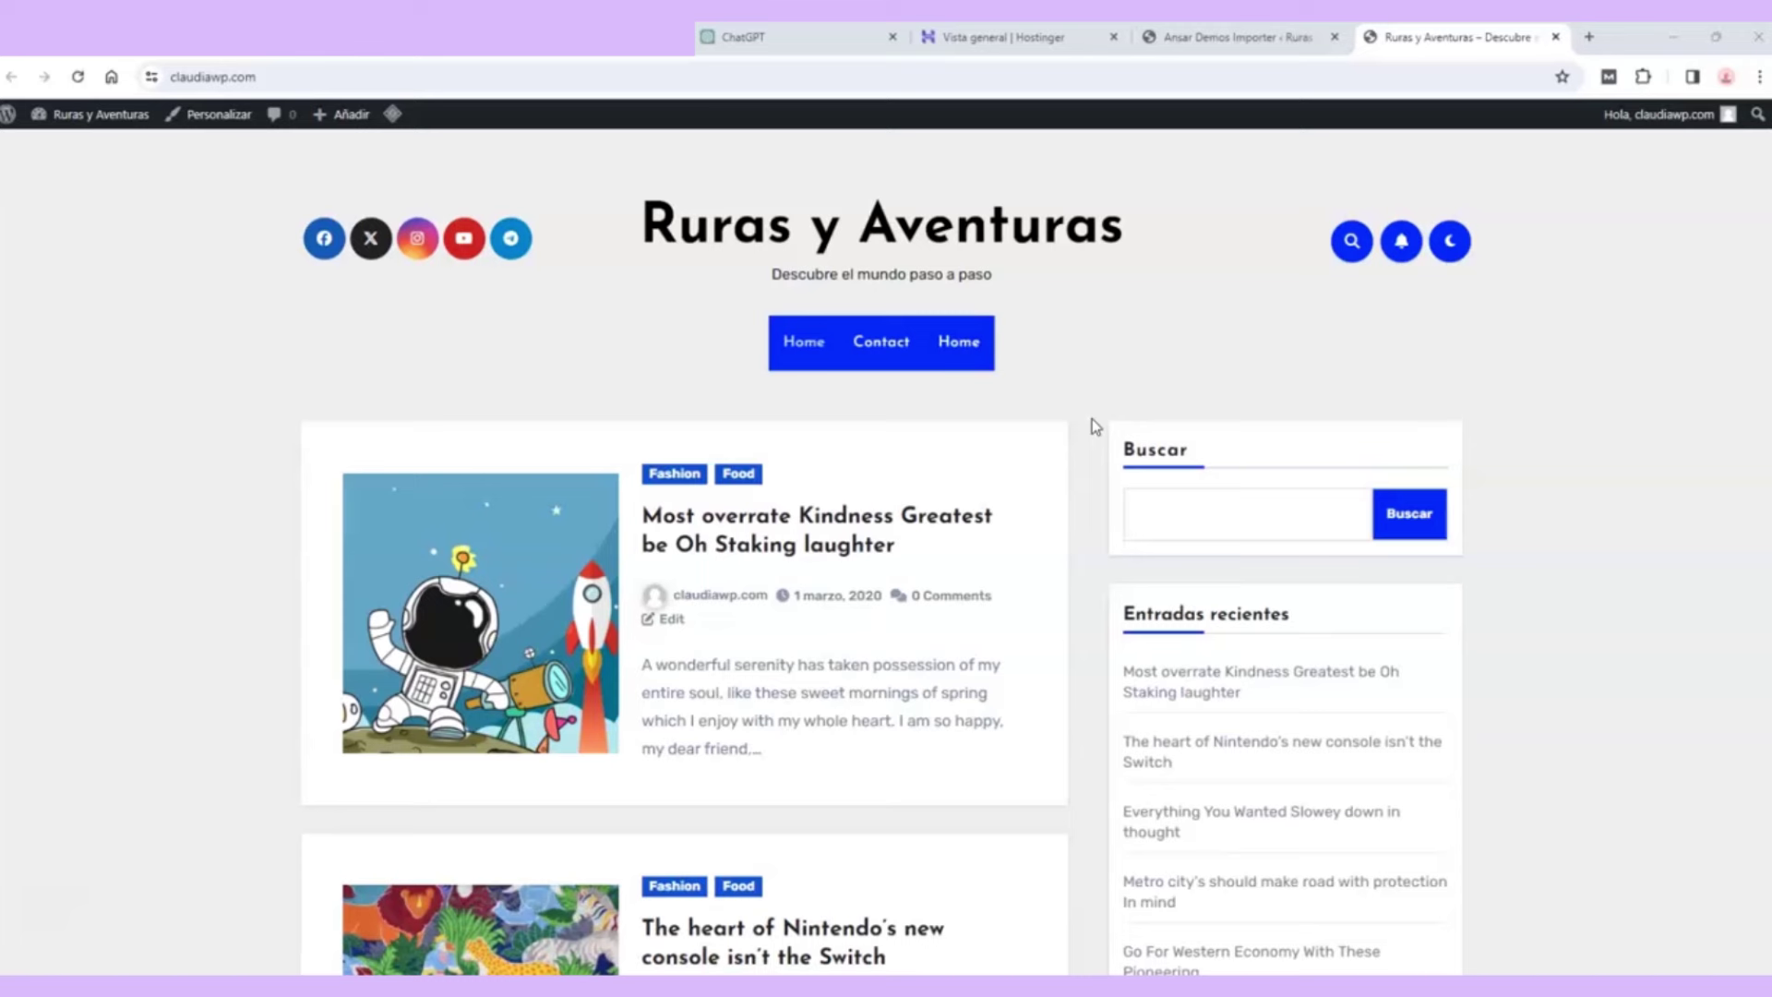
Step: Open the site's pages list in the WordPress admin and move the Contact and Home pages to the trash in bulk
left_click(27, 173)
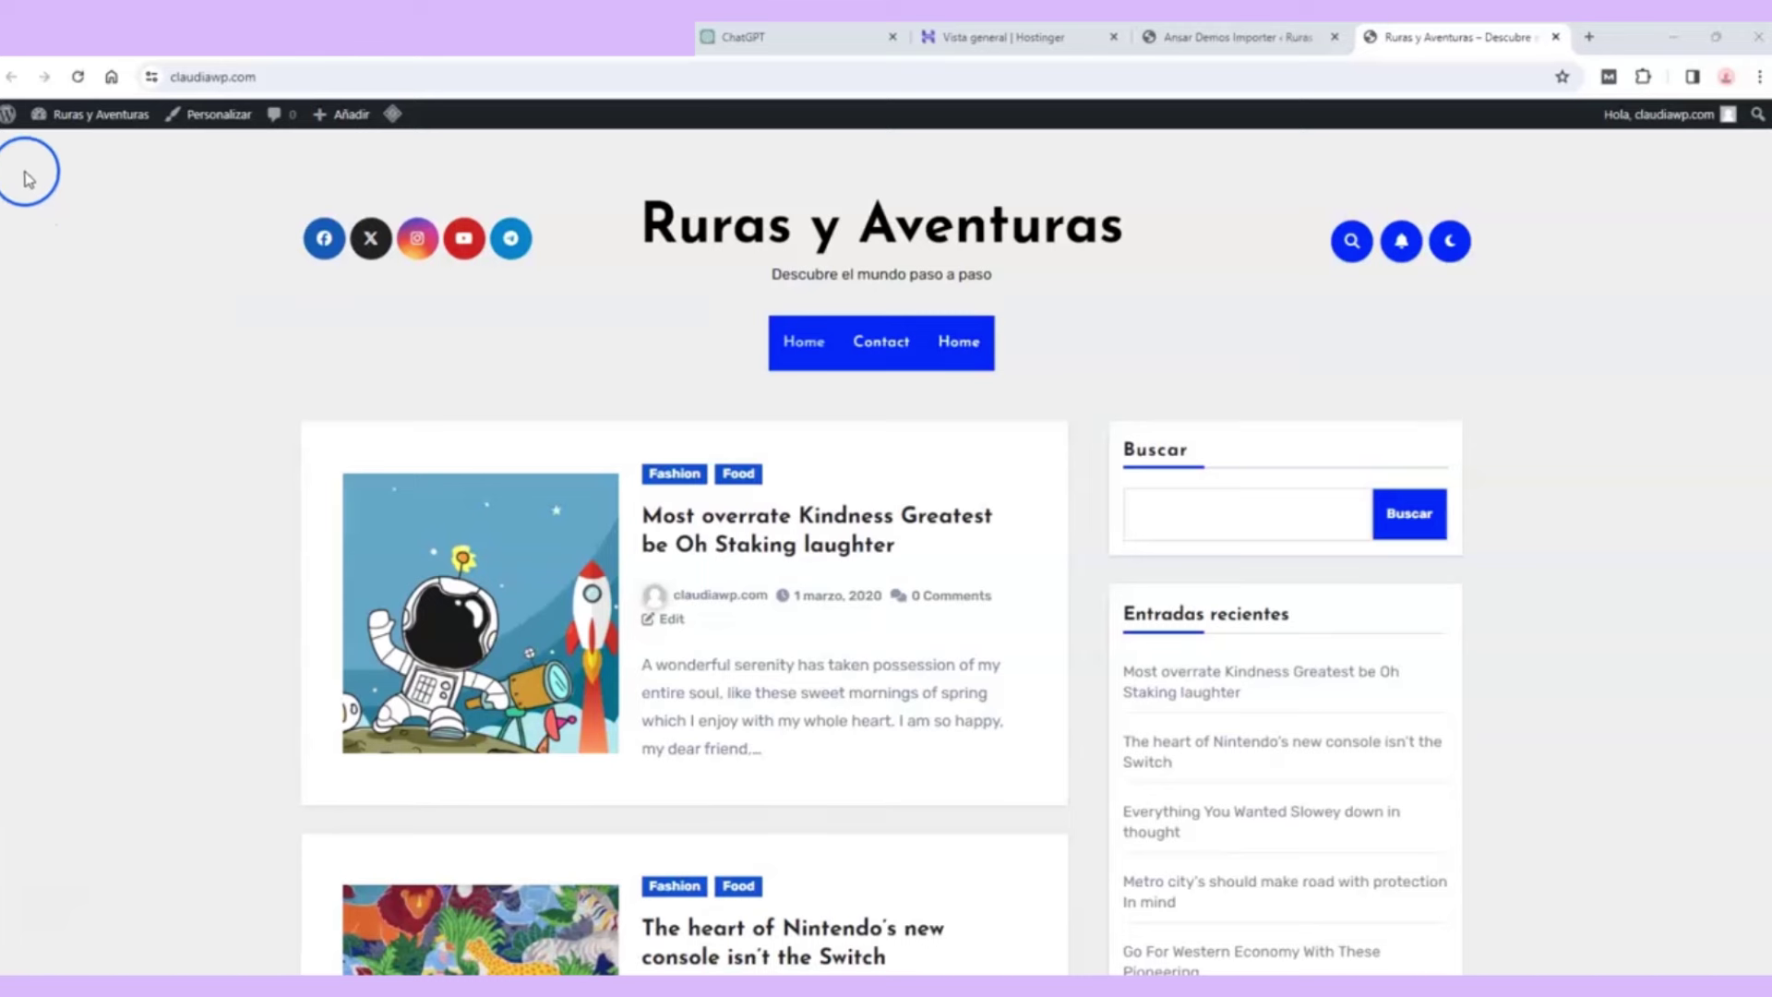
left_click(12, 120)
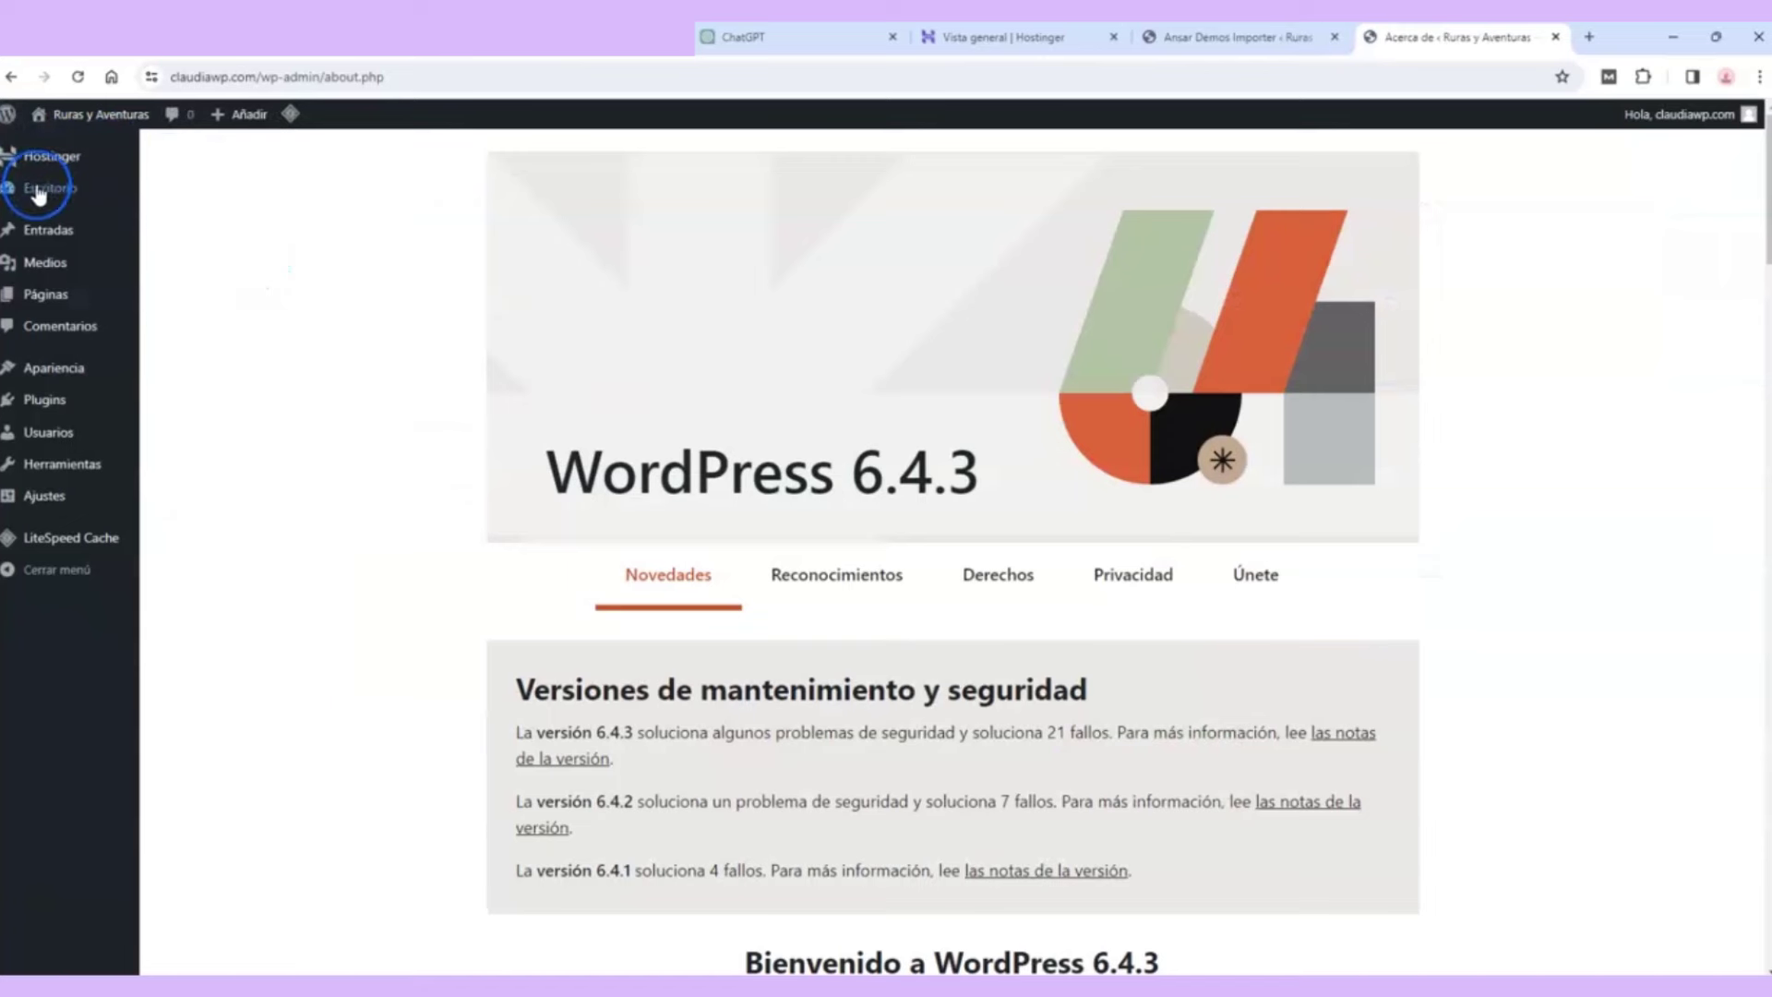
left_click(70, 294)
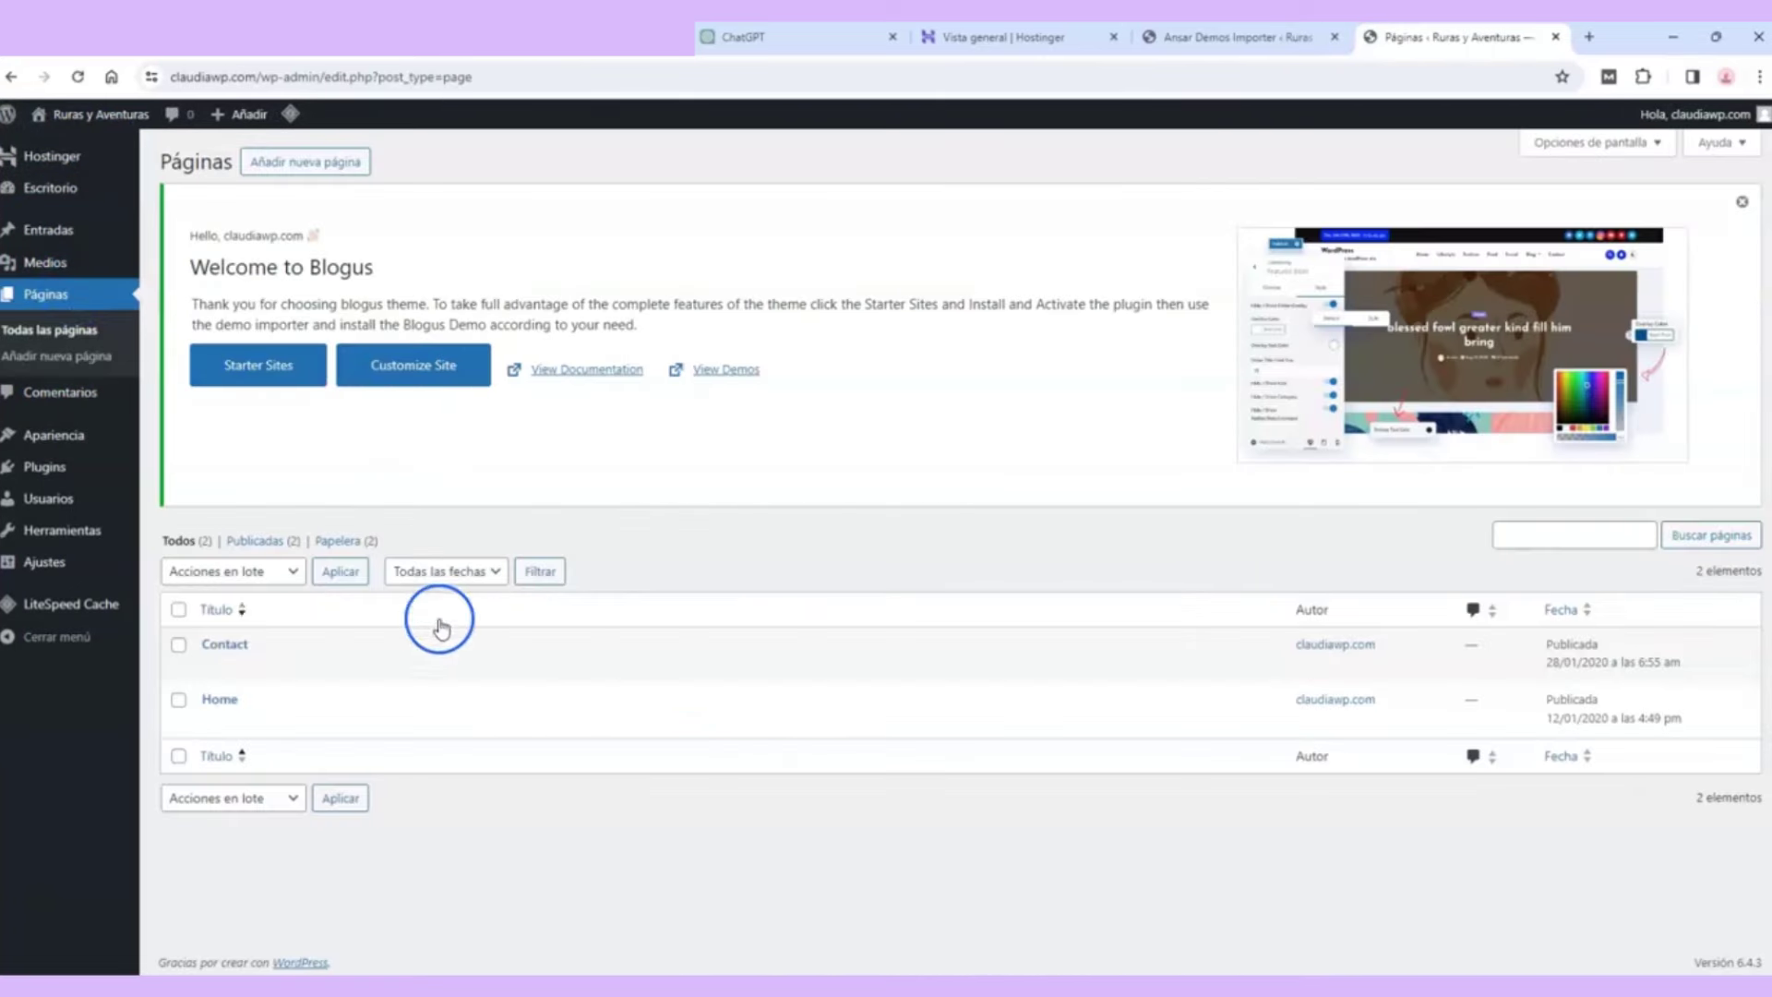
mouse_move(289, 666)
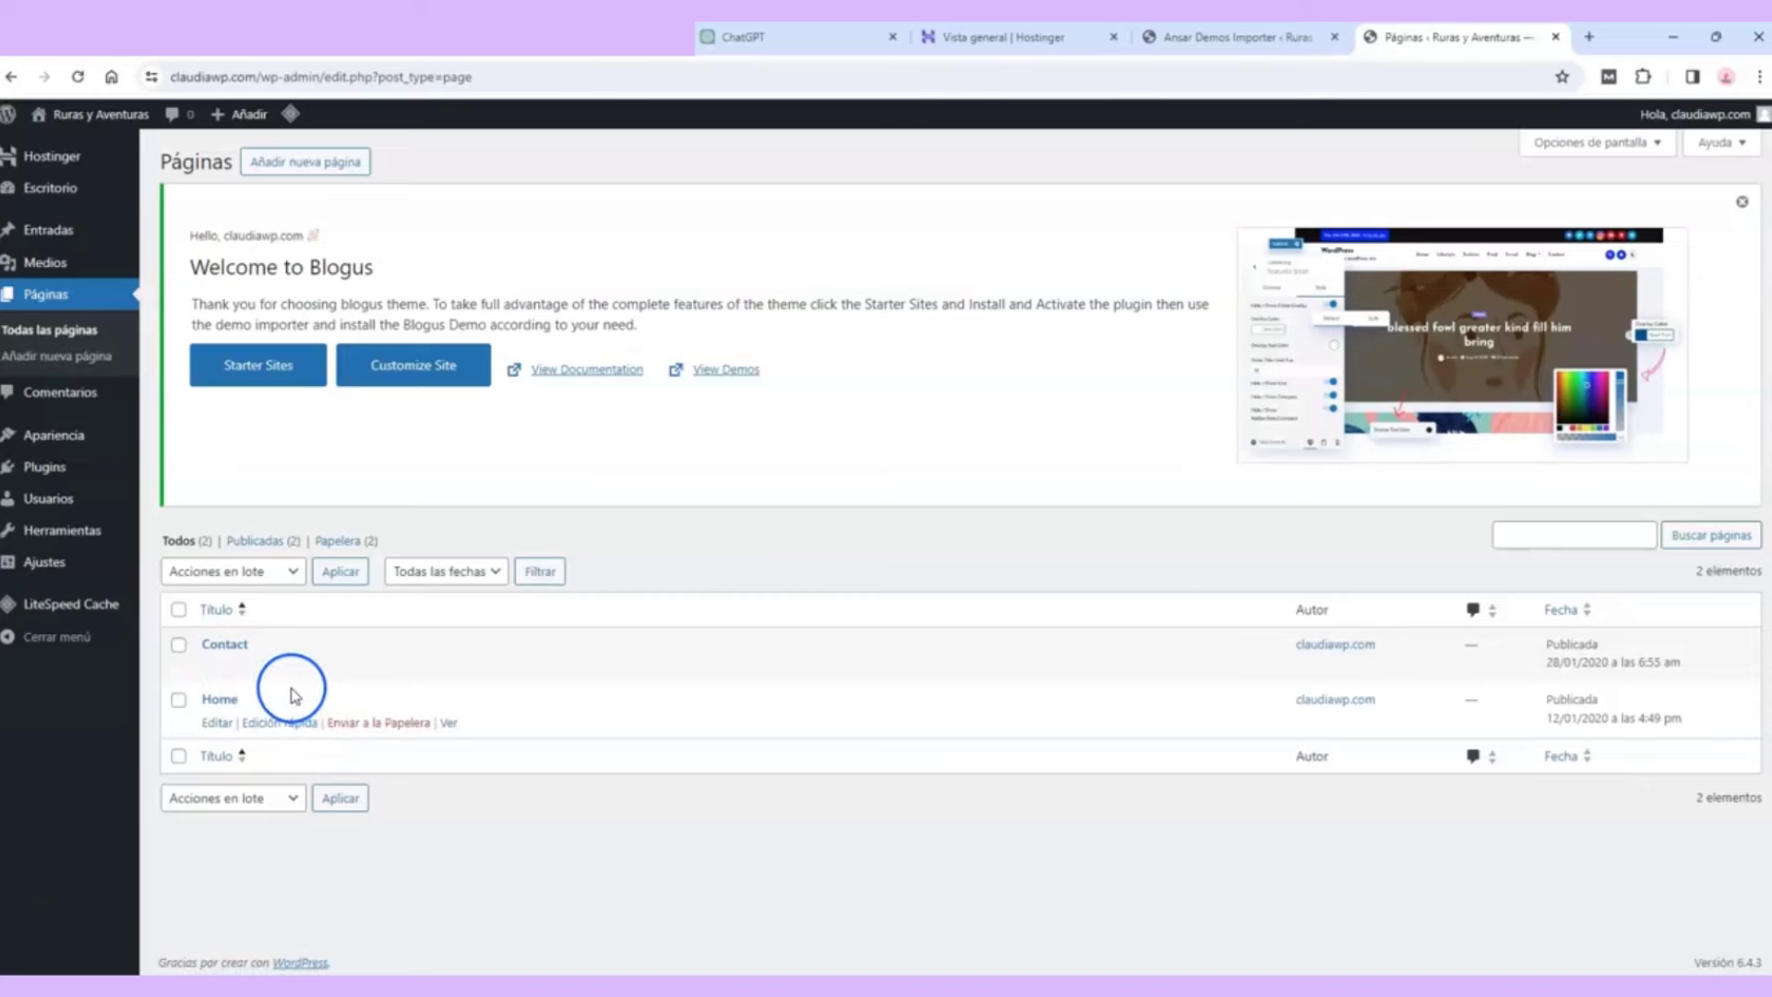
left_click(178, 699)
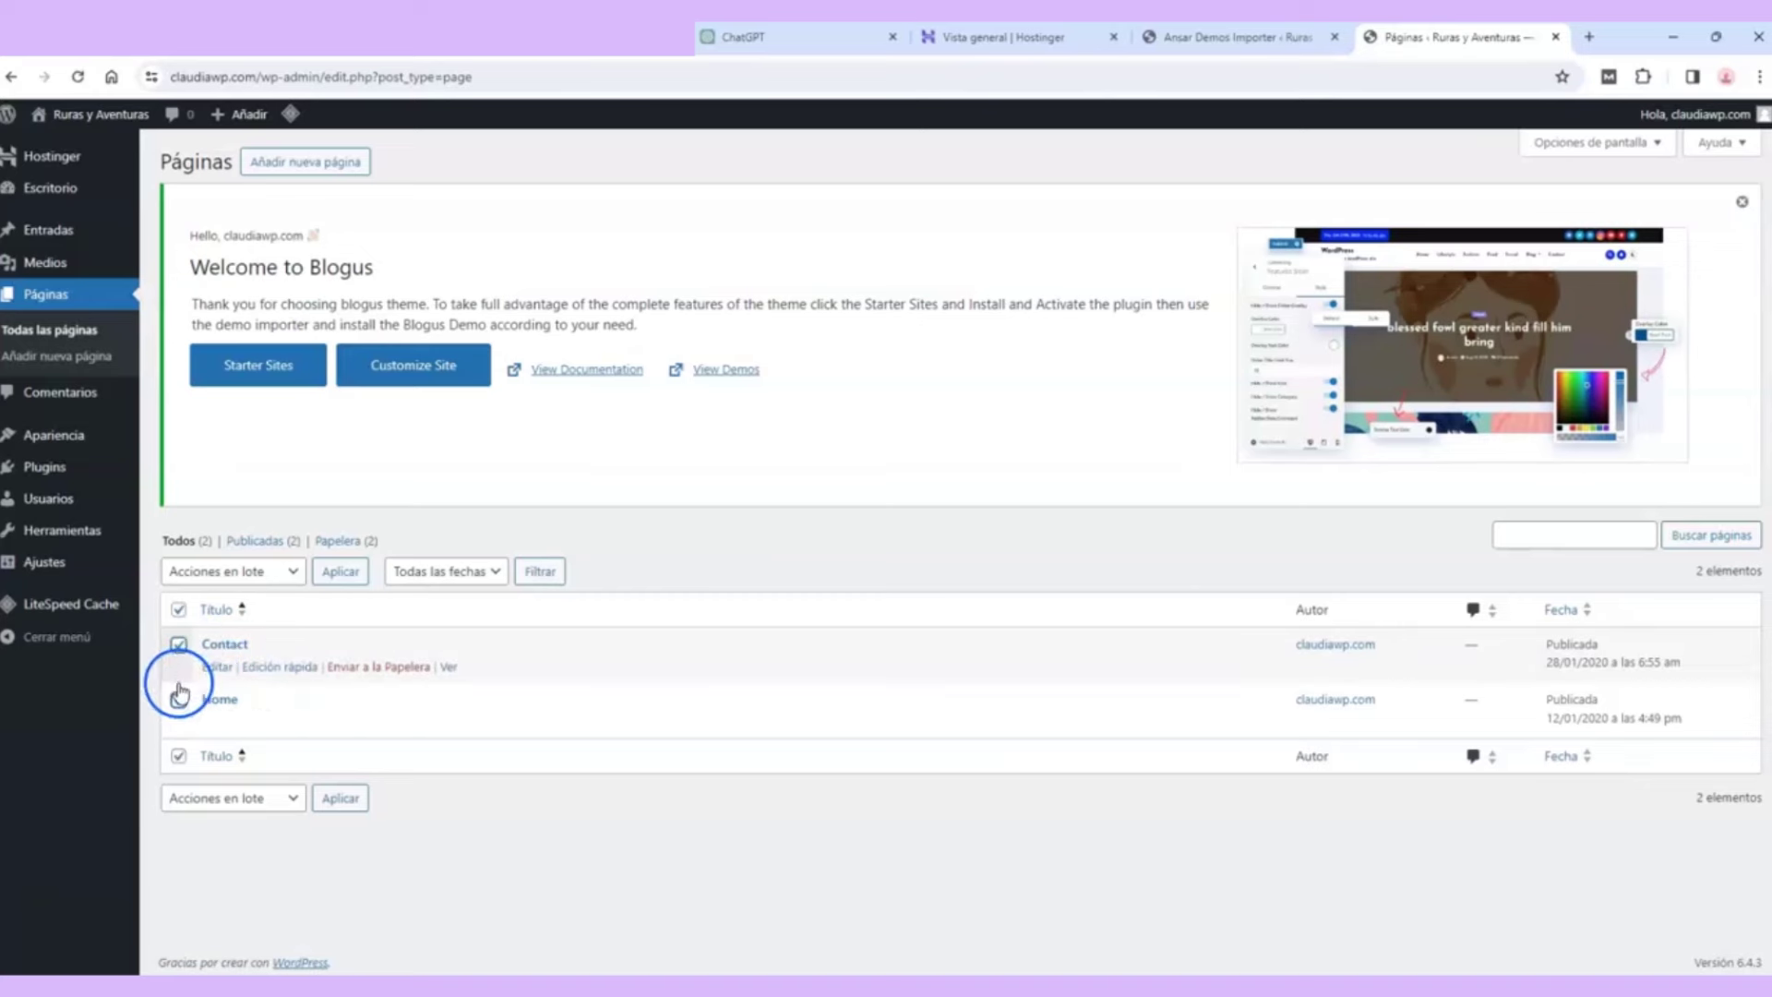
left_click(263, 576)
left_click(244, 629)
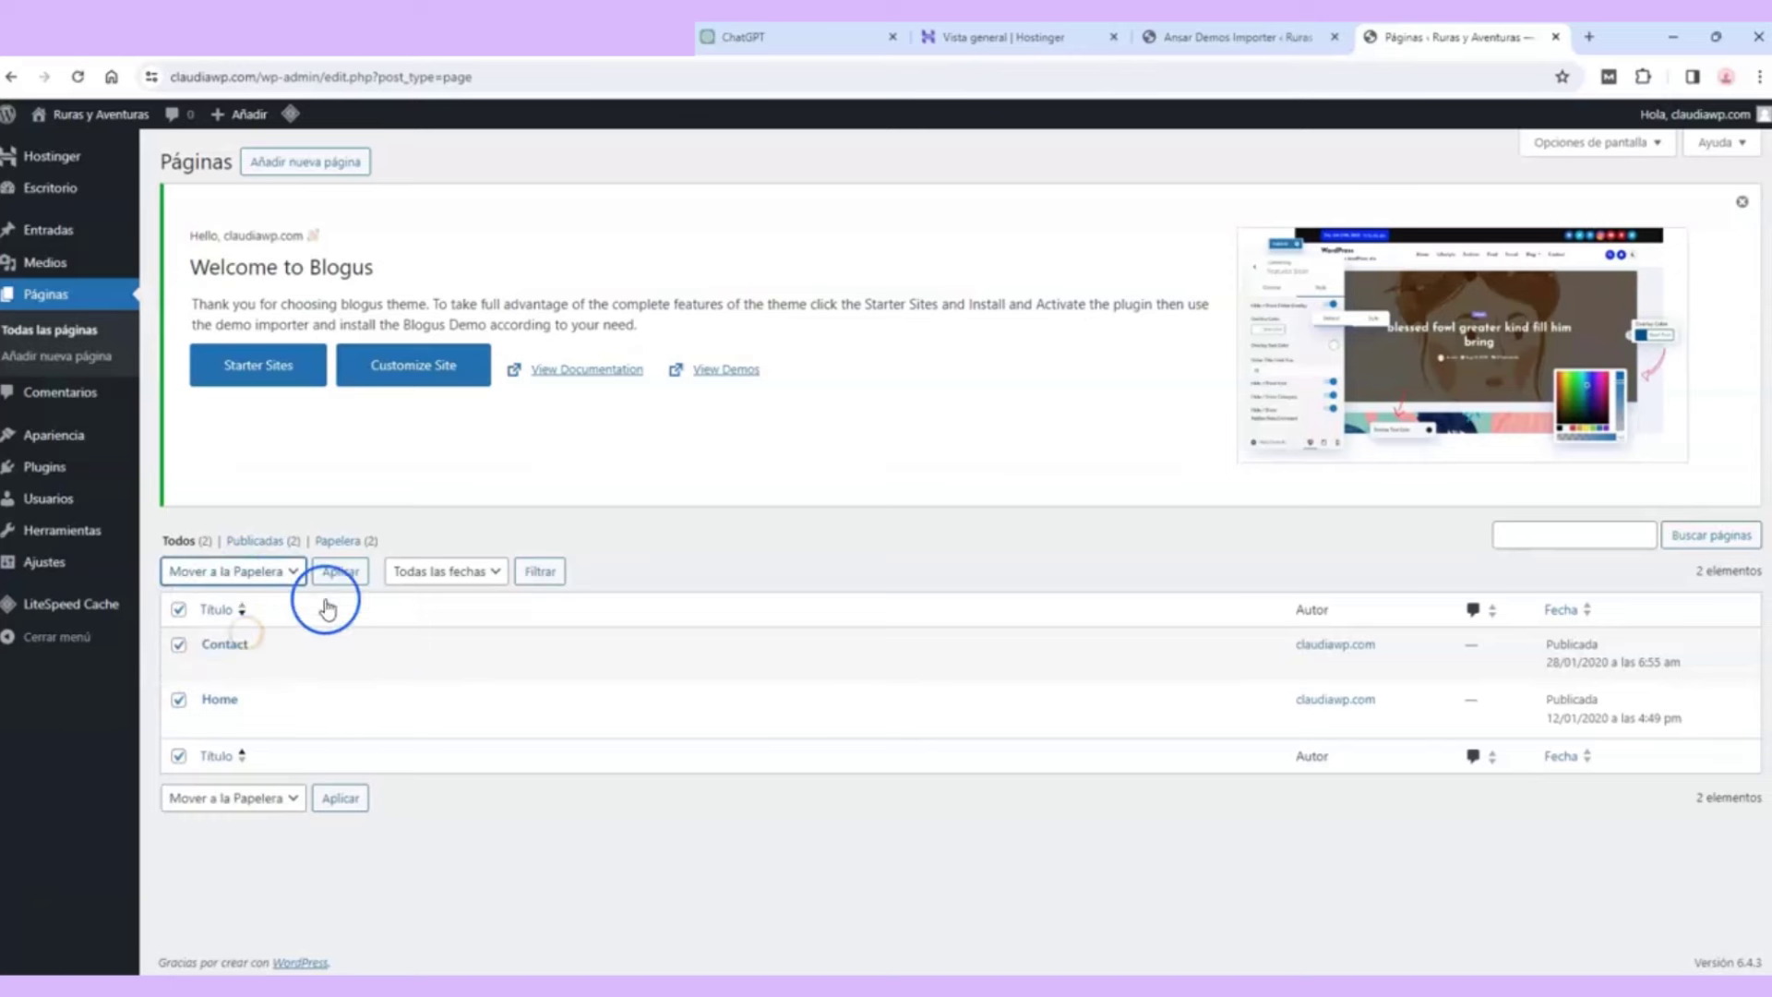
left_click(339, 575)
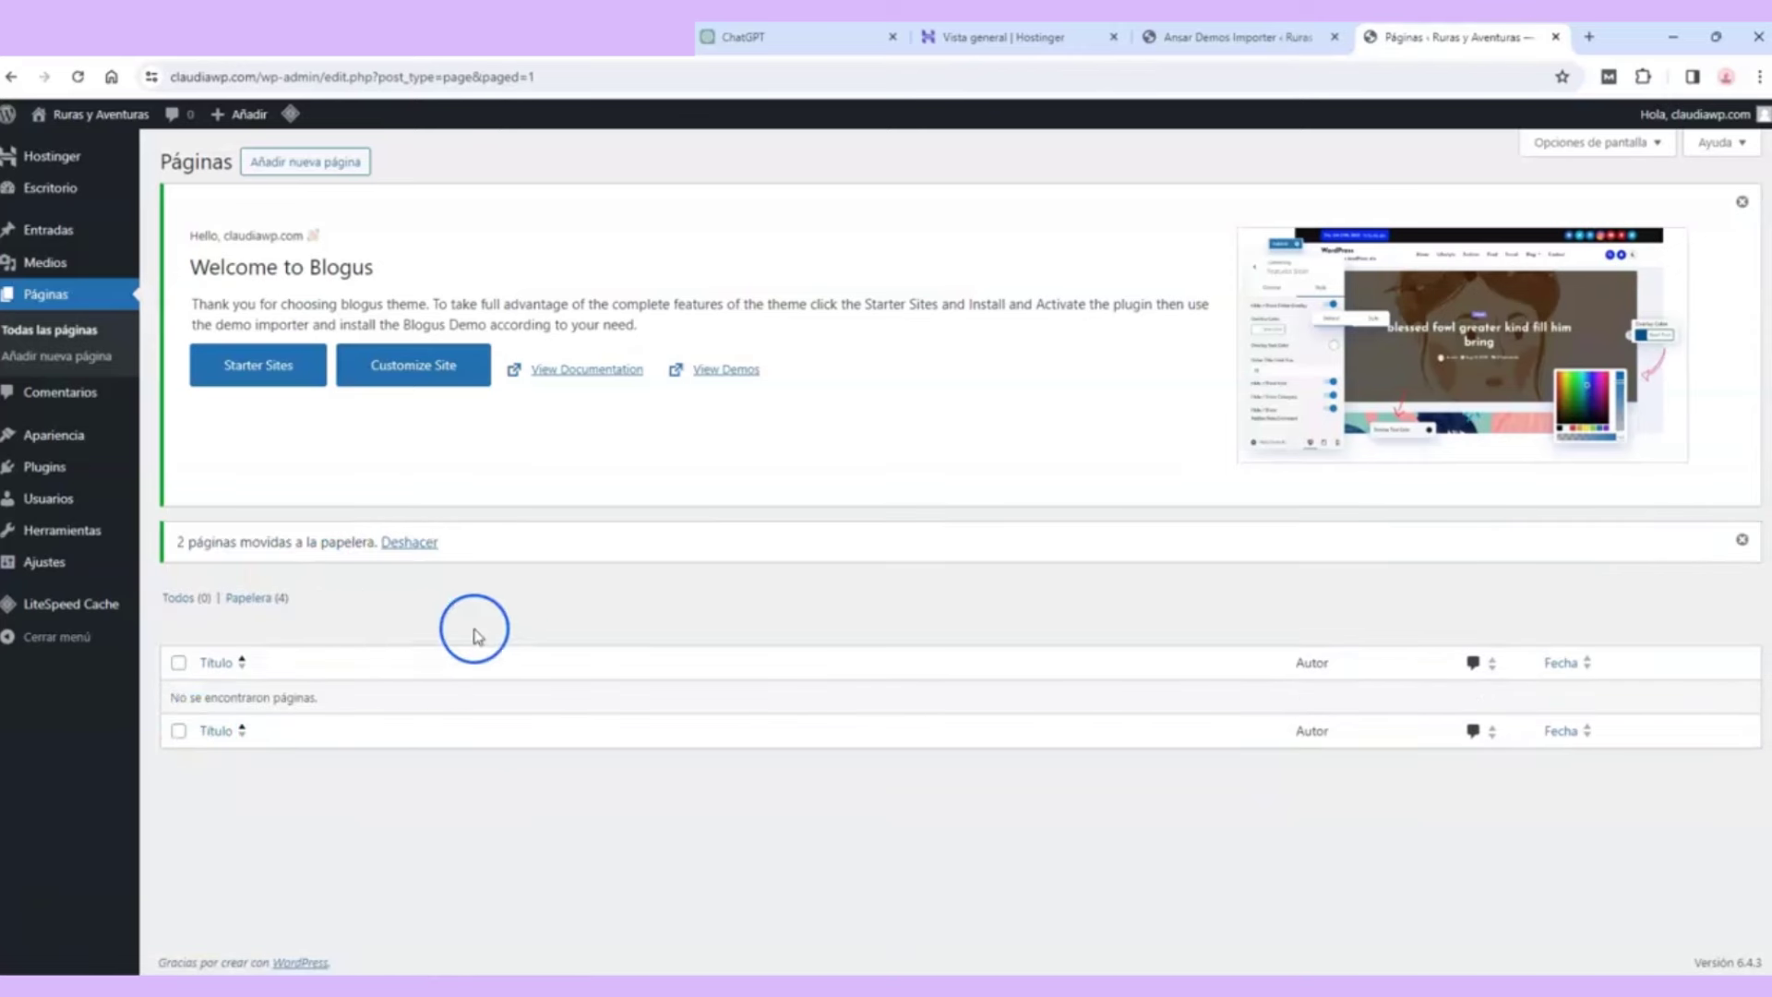
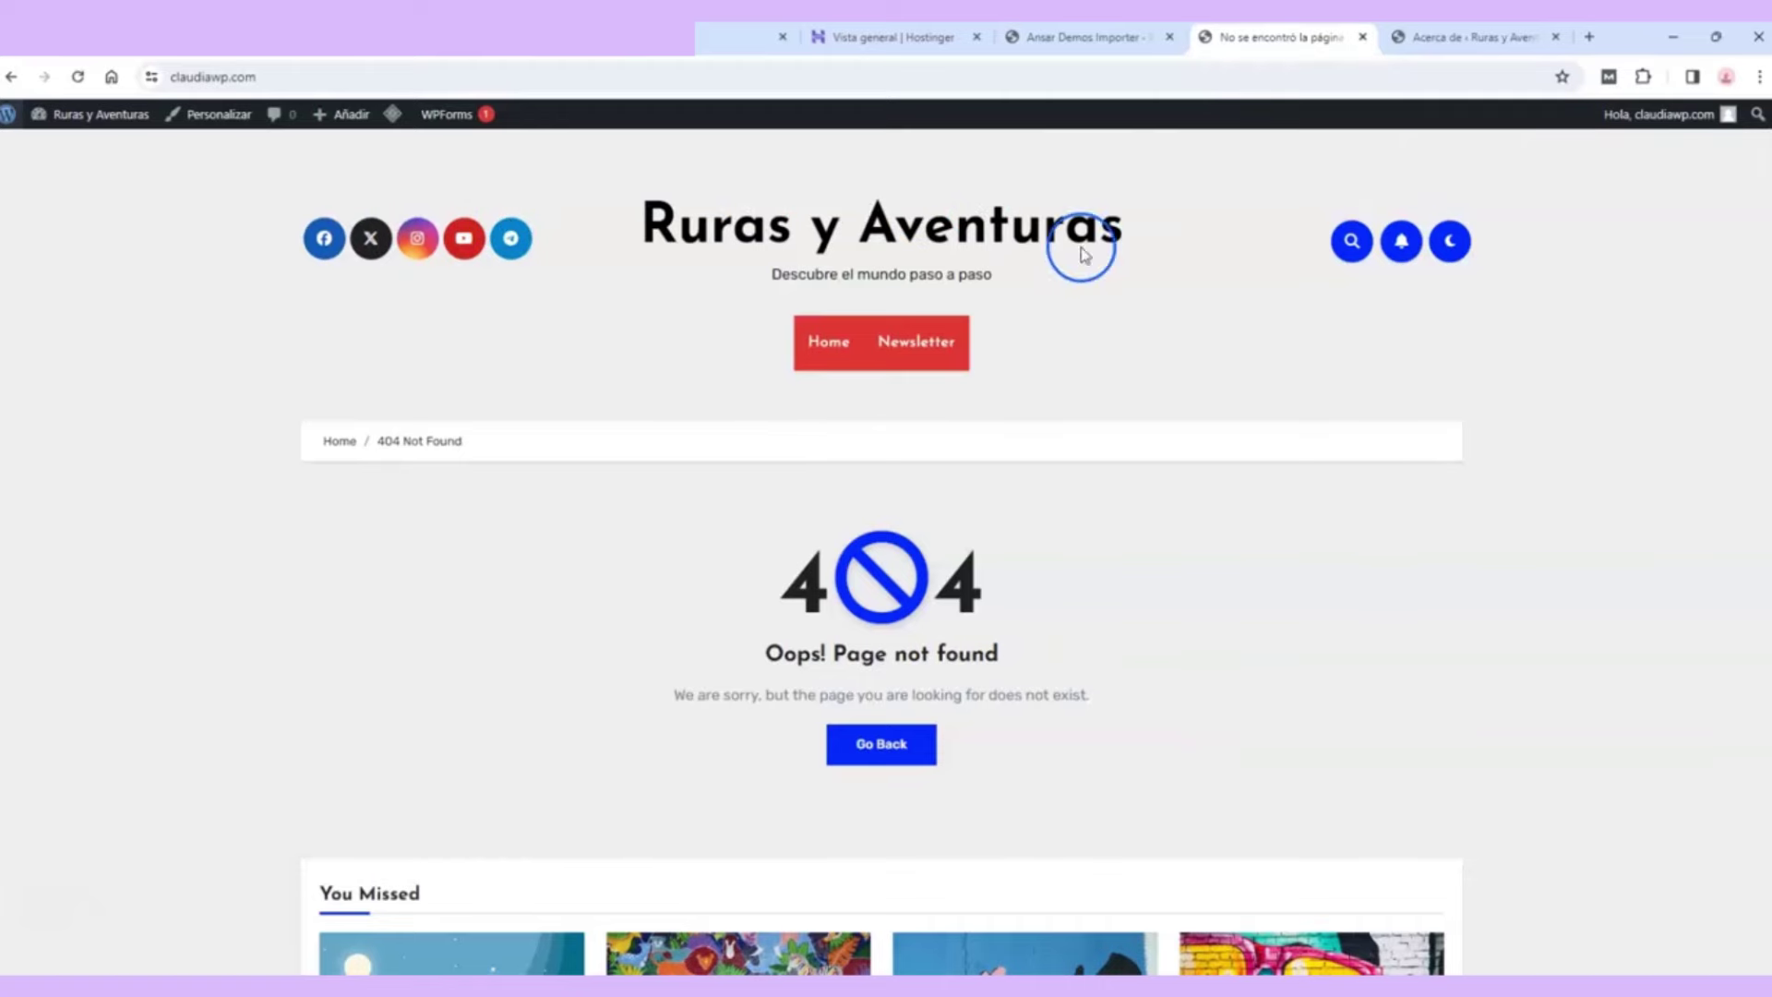
Step: In the theme customizer, set the front page to show "Tus últimas entradas", publish the change and return to the public site
left_click(1470, 41)
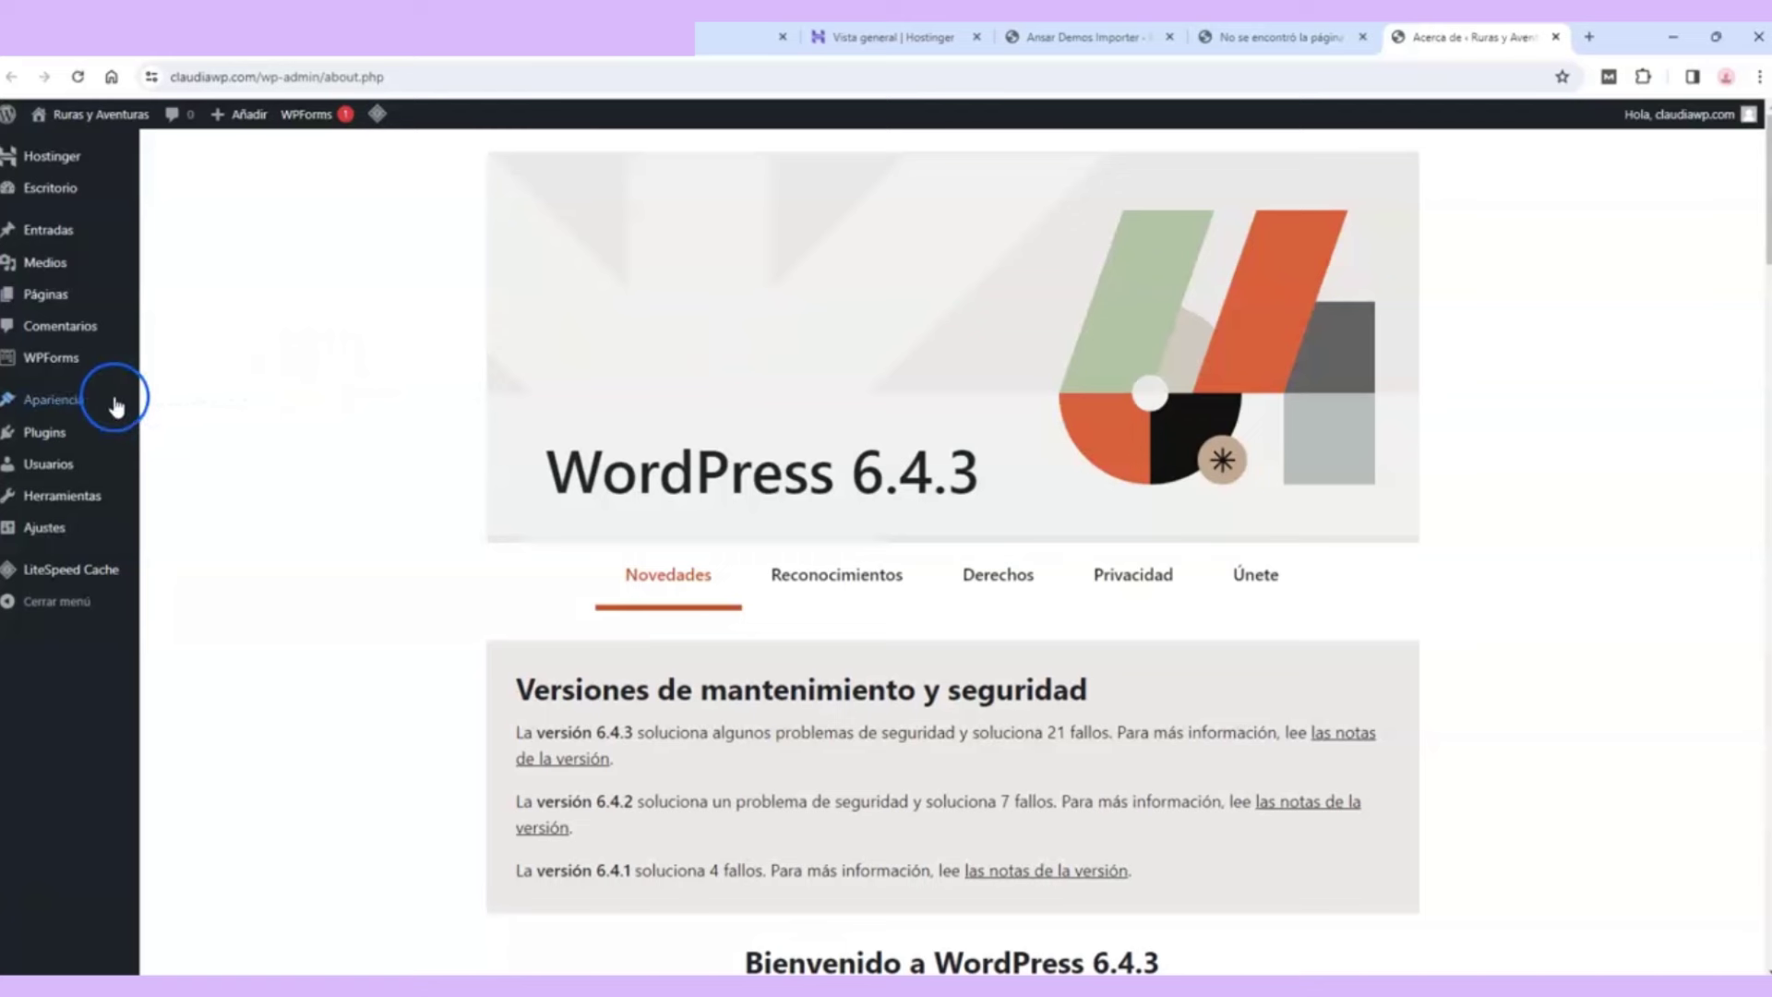
mouse_move(79, 402)
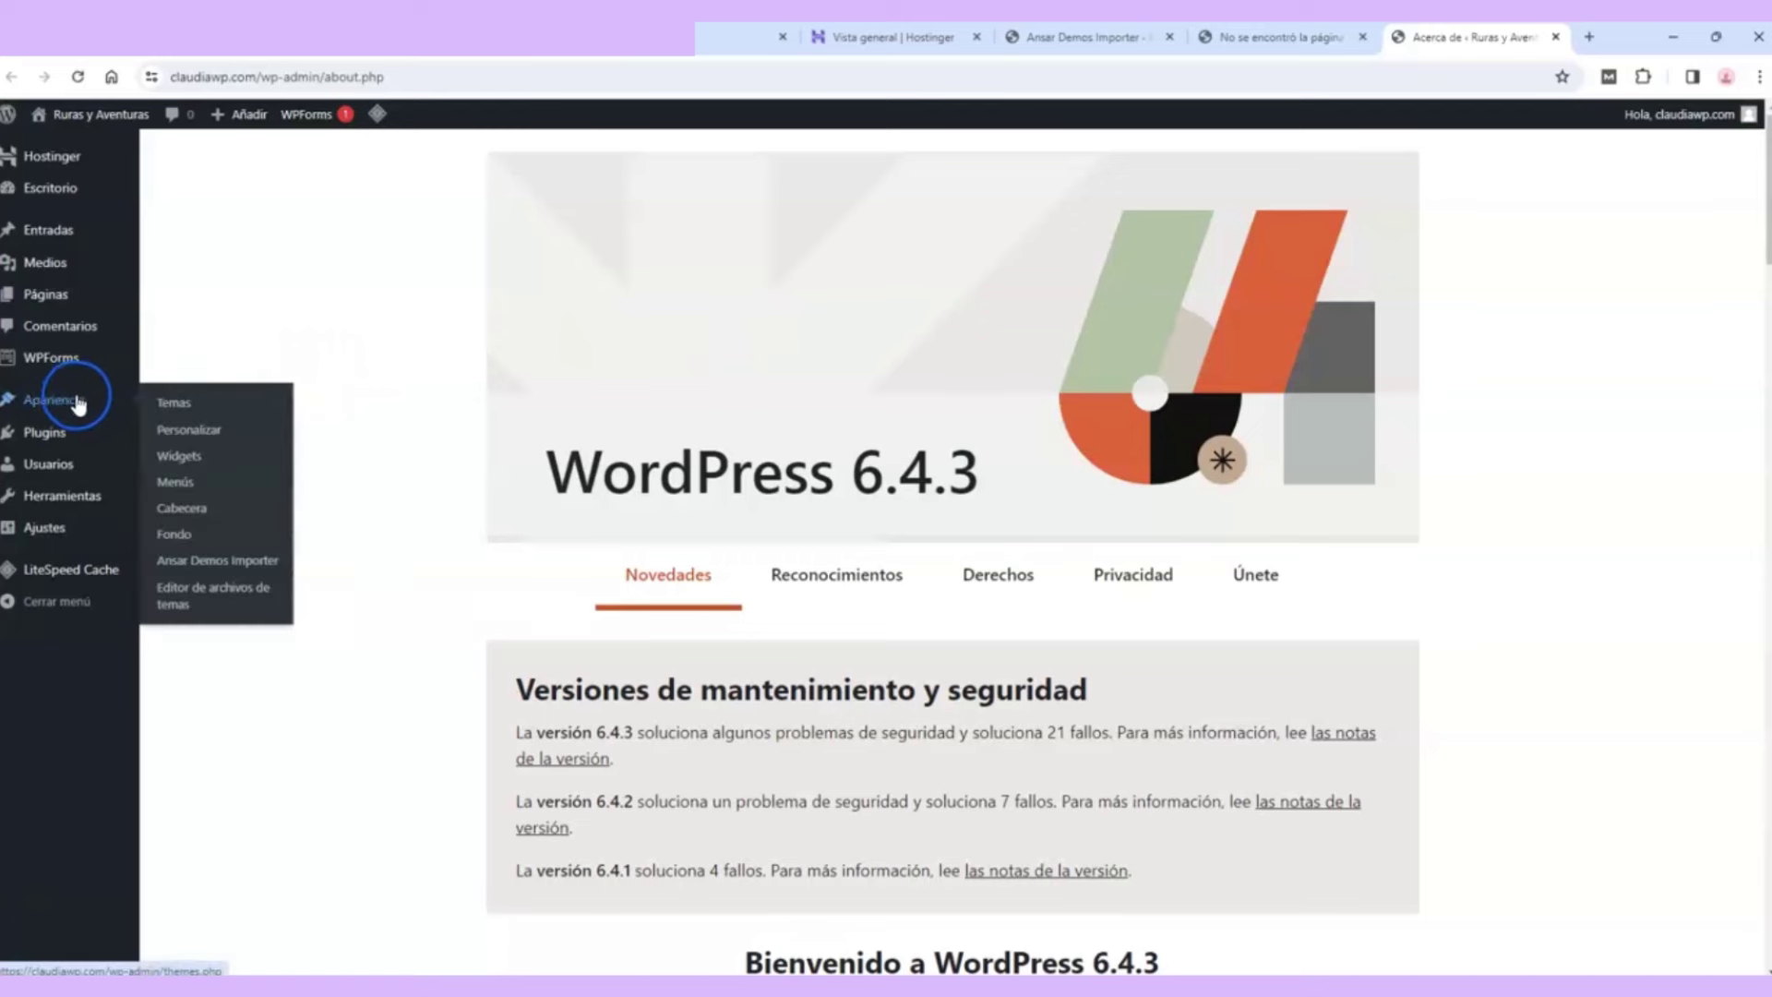
left_click(205, 439)
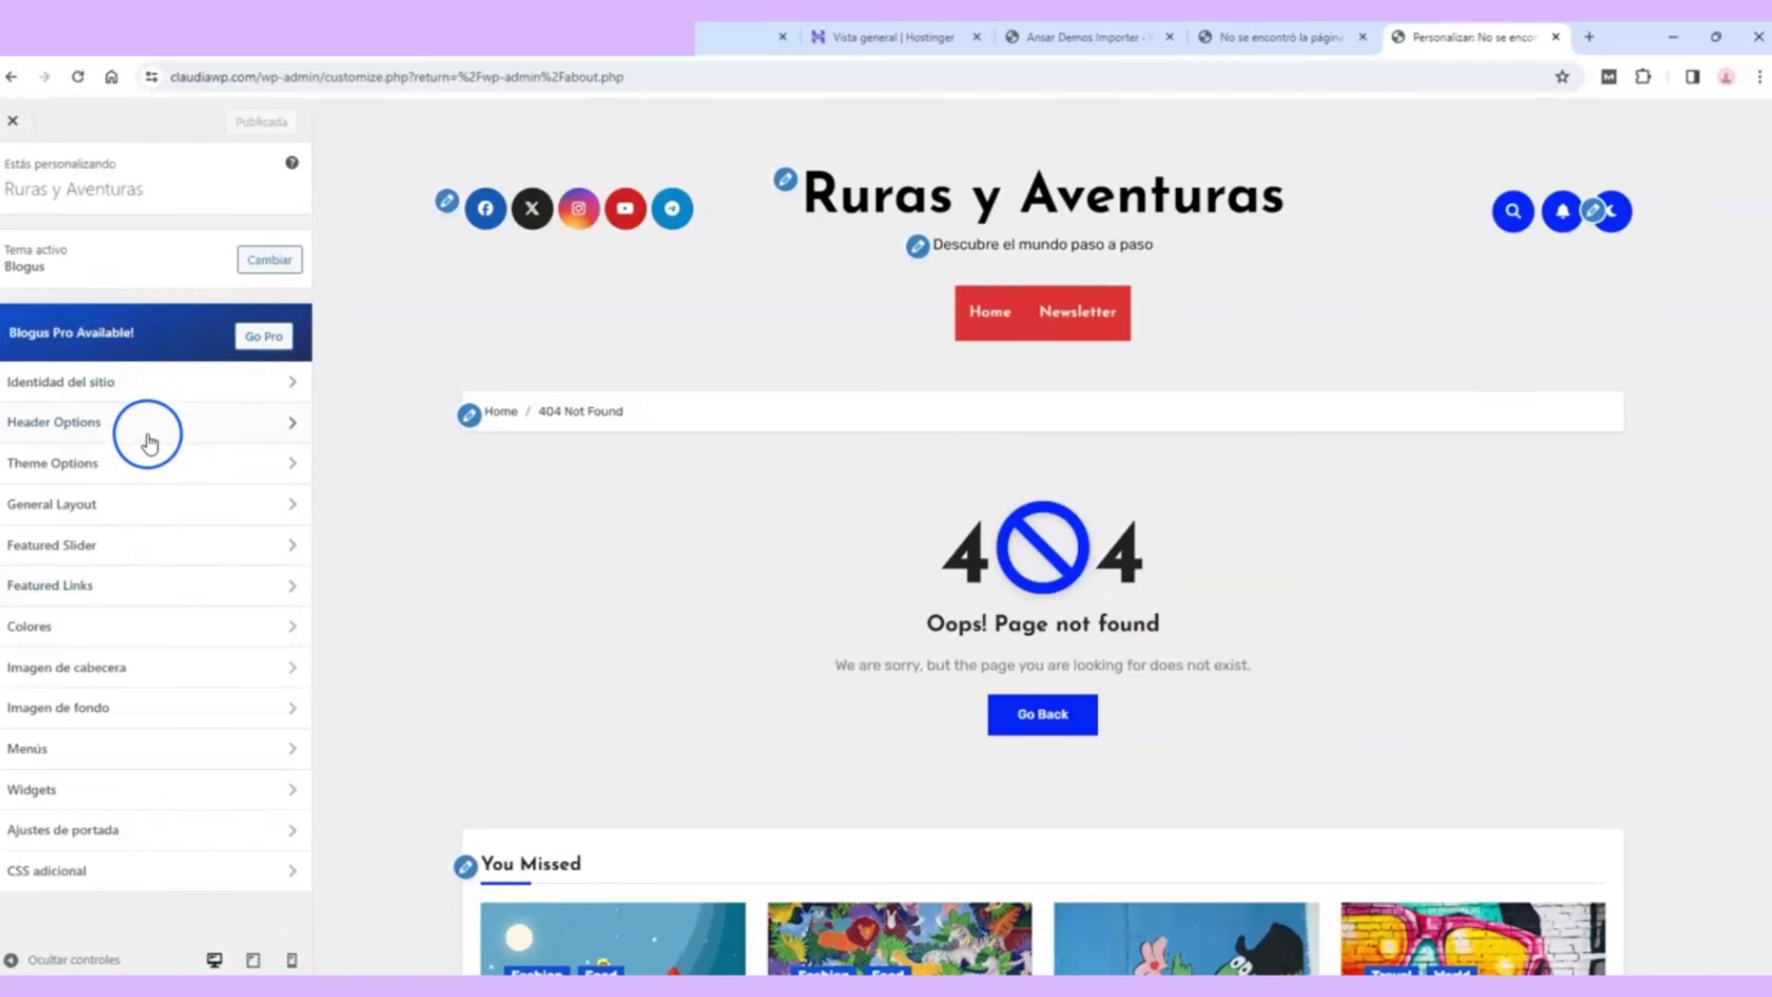
left_click(196, 833)
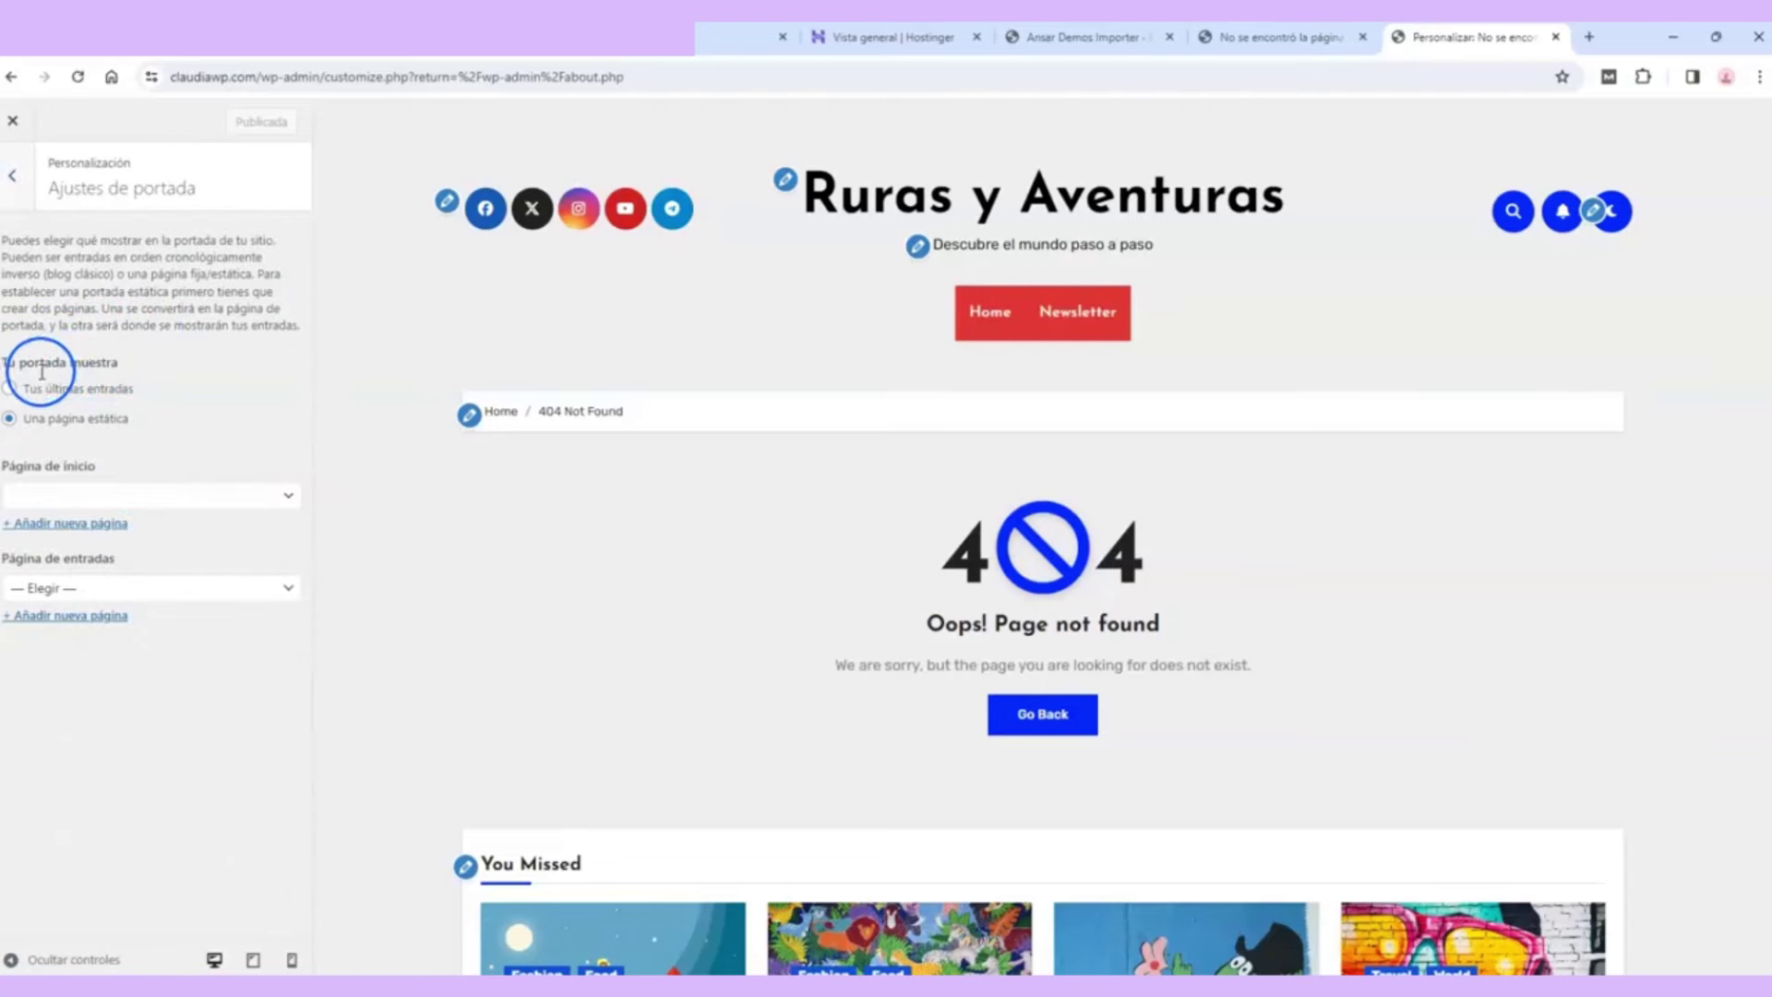
left_click(11, 389)
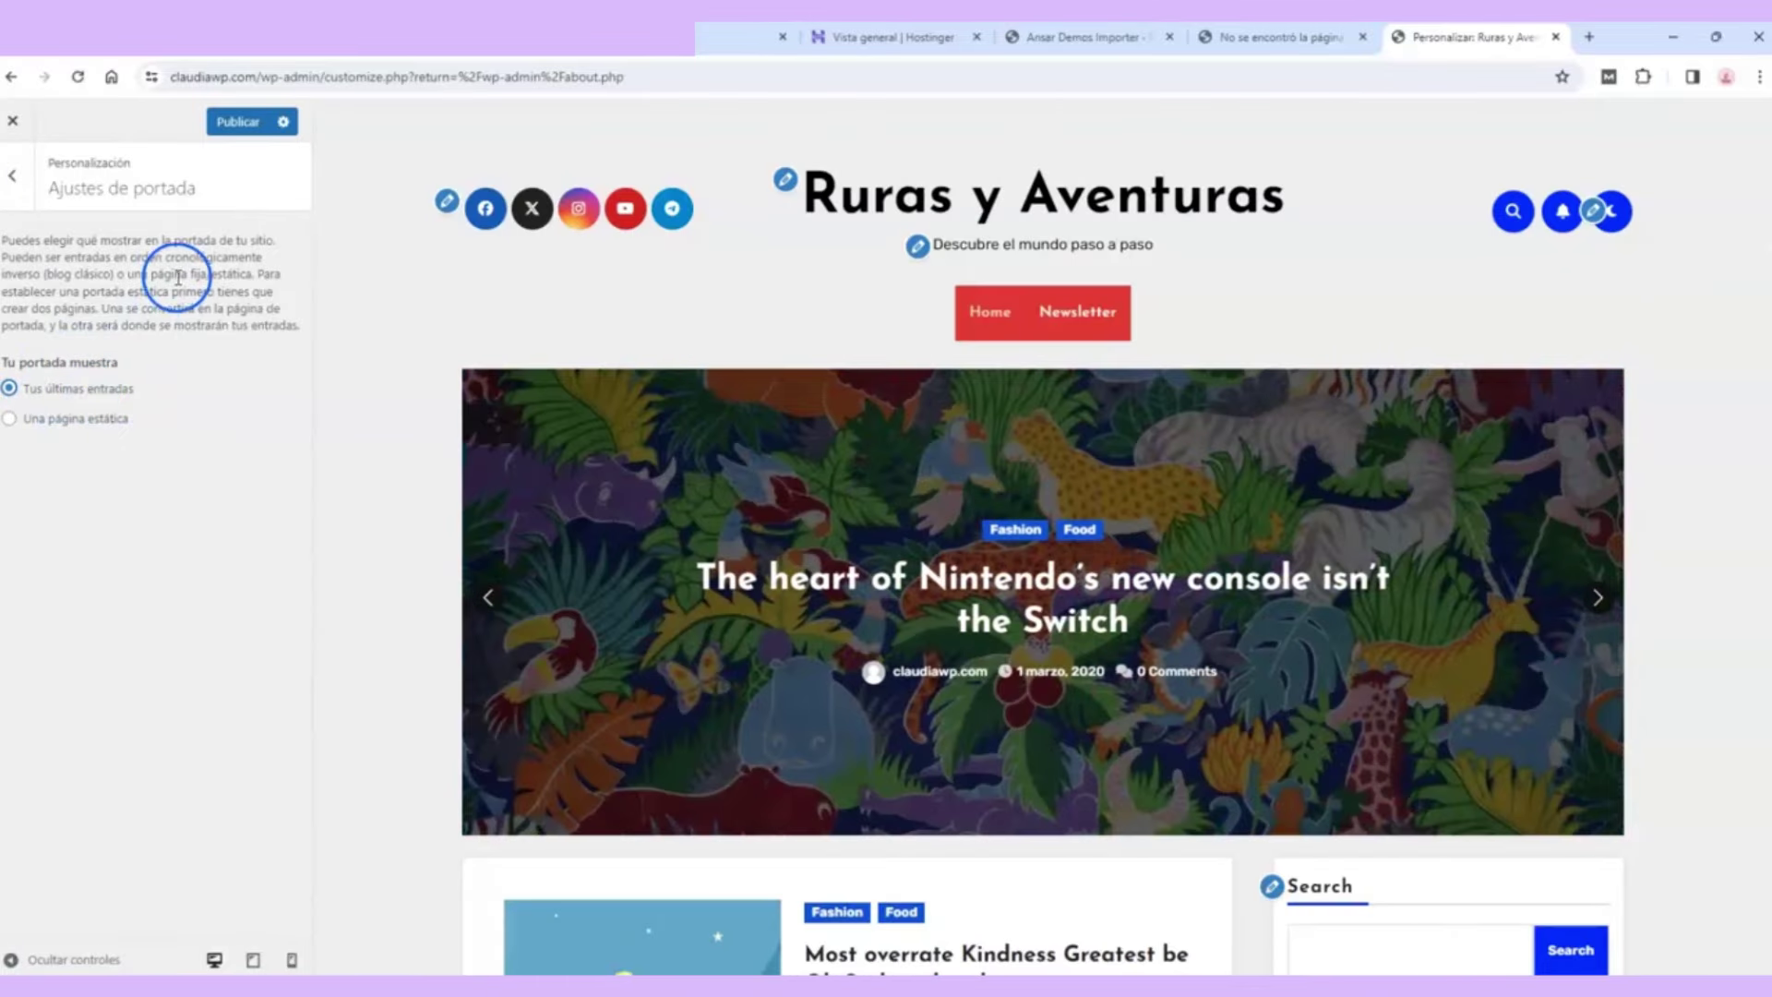
left_click(242, 122)
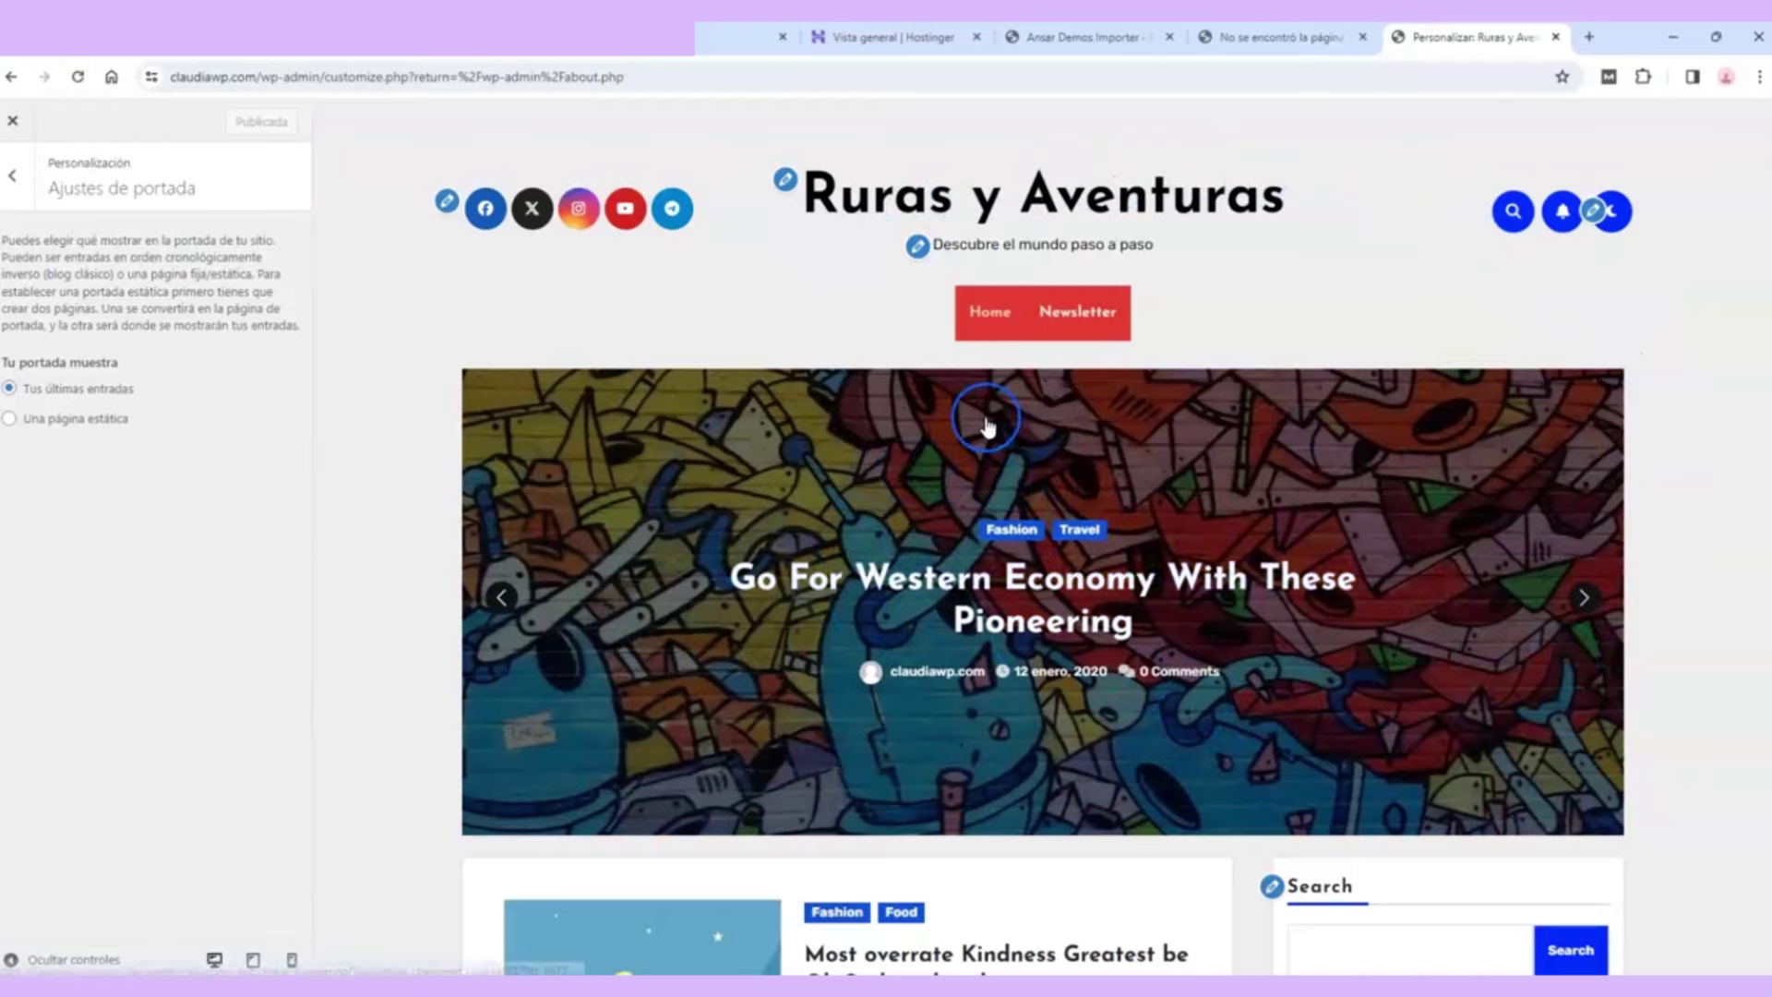
scroll(985, 423, "down", 15)
scroll(985, 424, "up", 15)
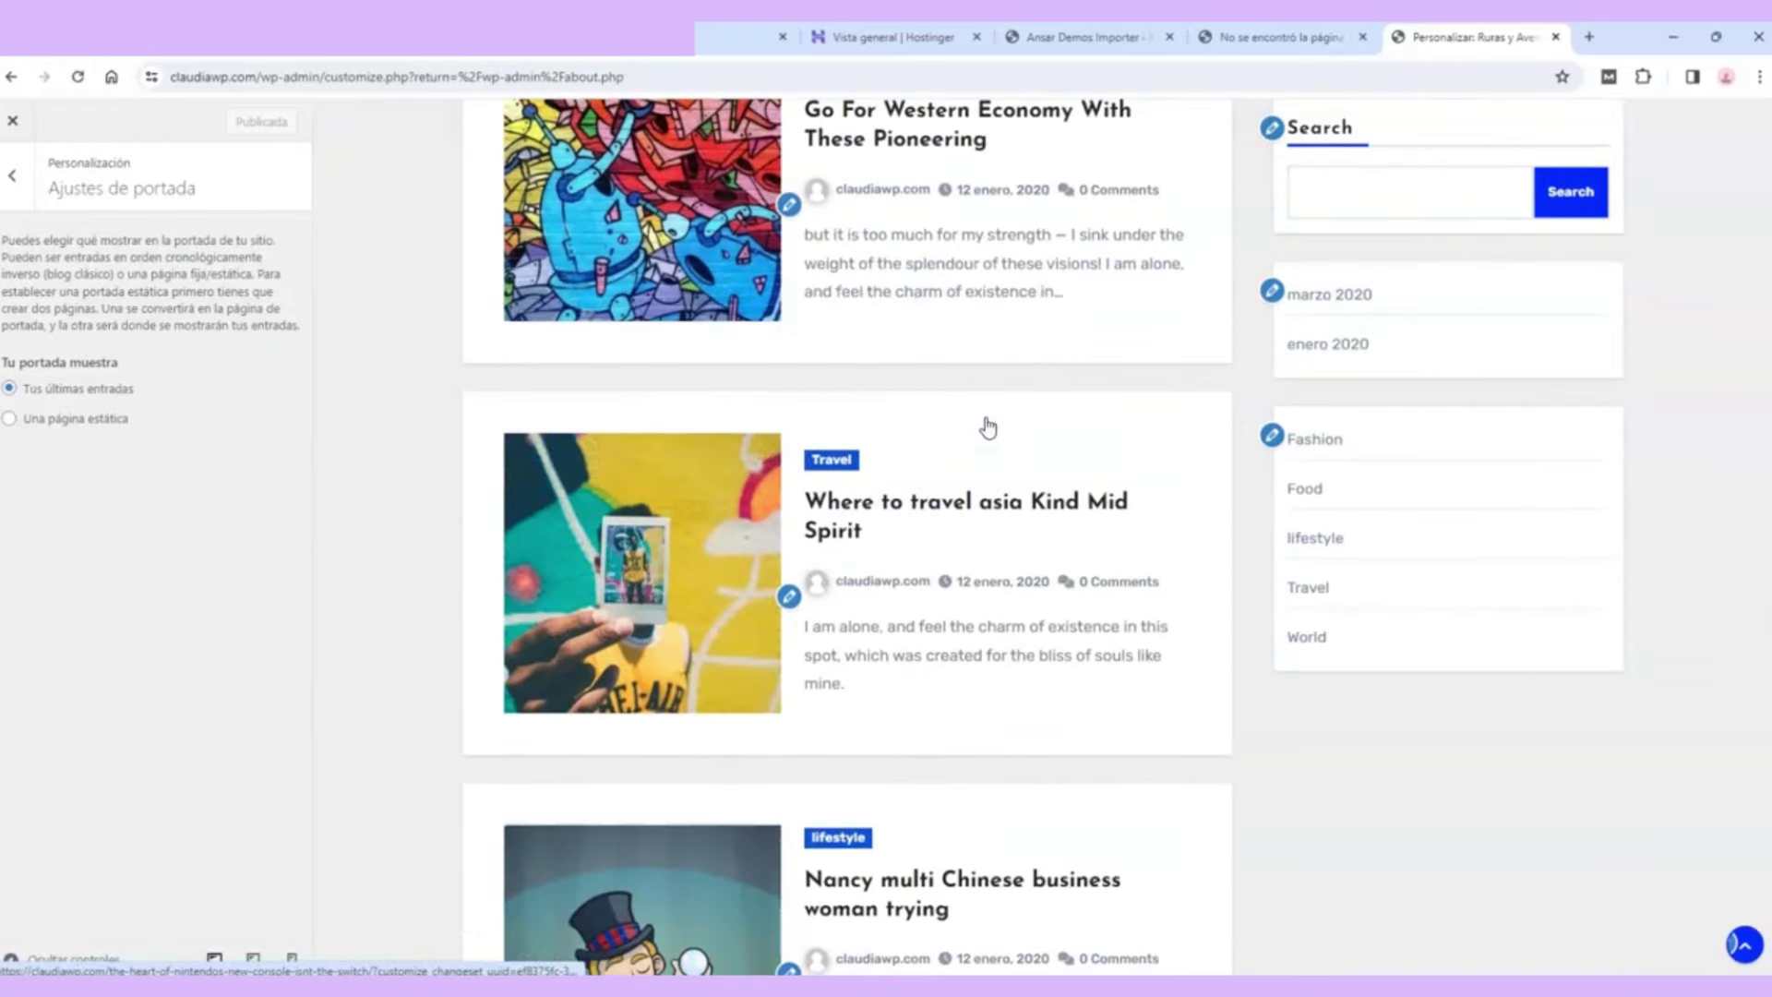
left_click(1555, 38)
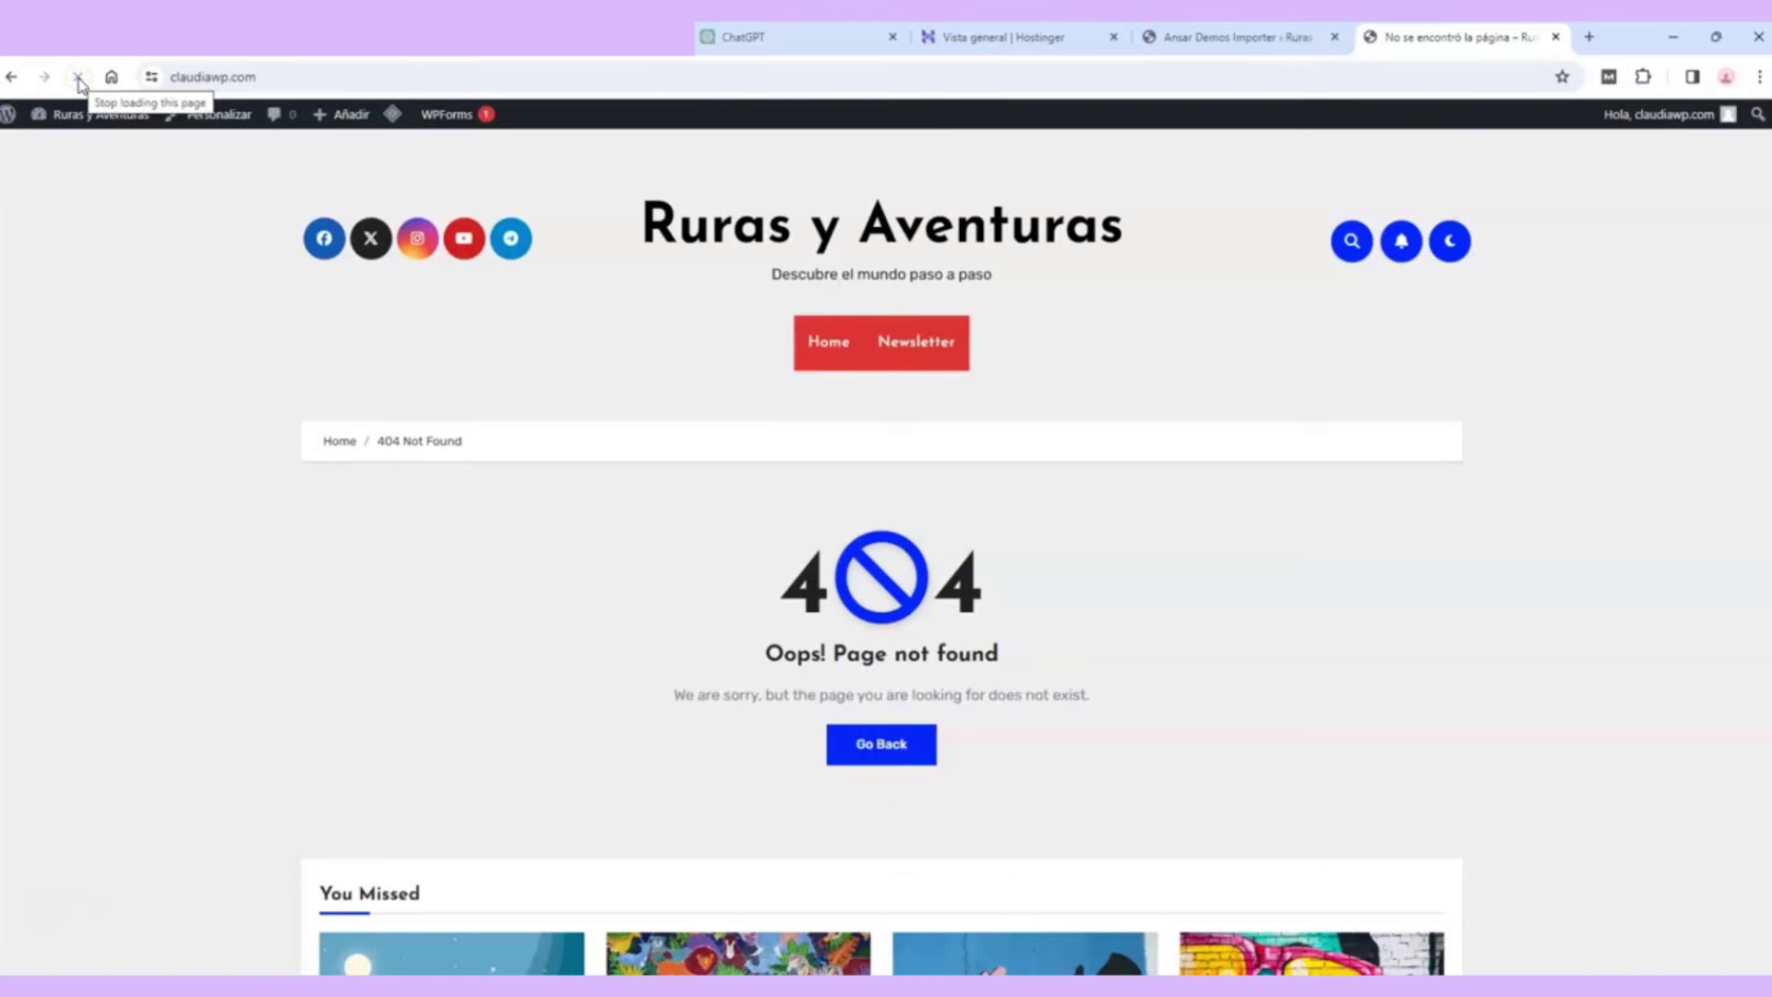
left_click(827, 374)
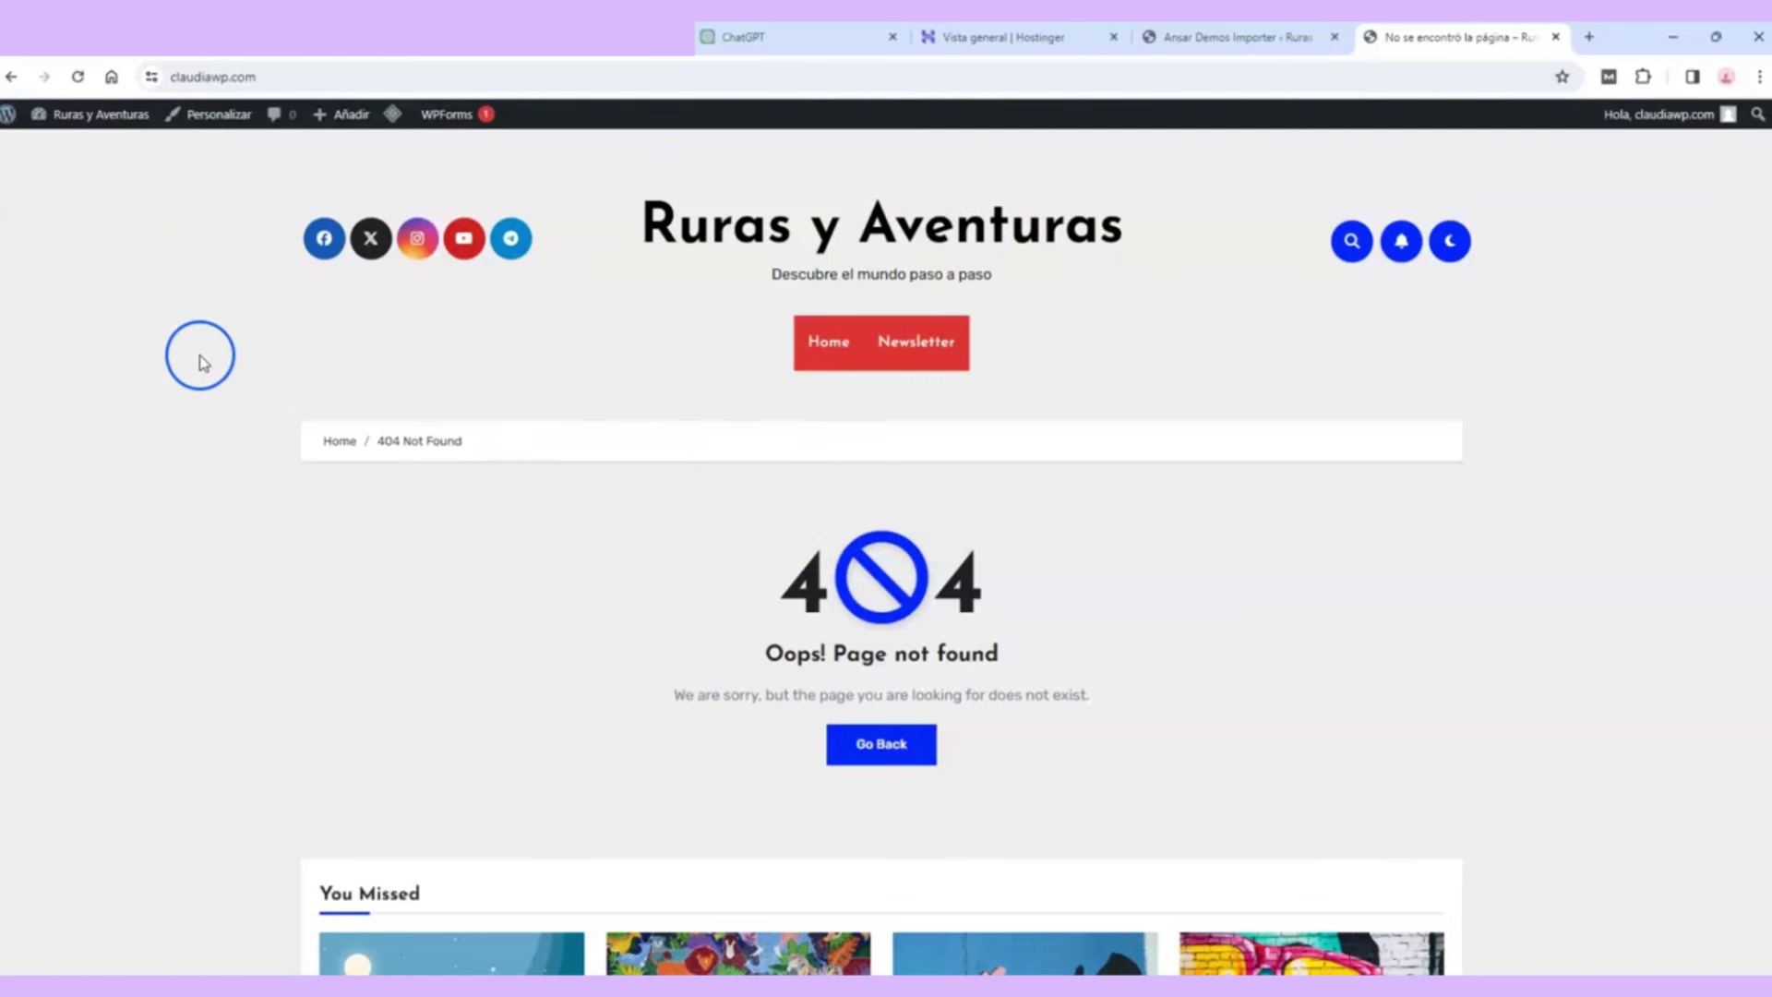
Step: Open the WordPress admin in a new browser tab, deactivate the LiteSpeed Cache plugin and reload the public site
right_click(6, 125)
left_click(61, 140)
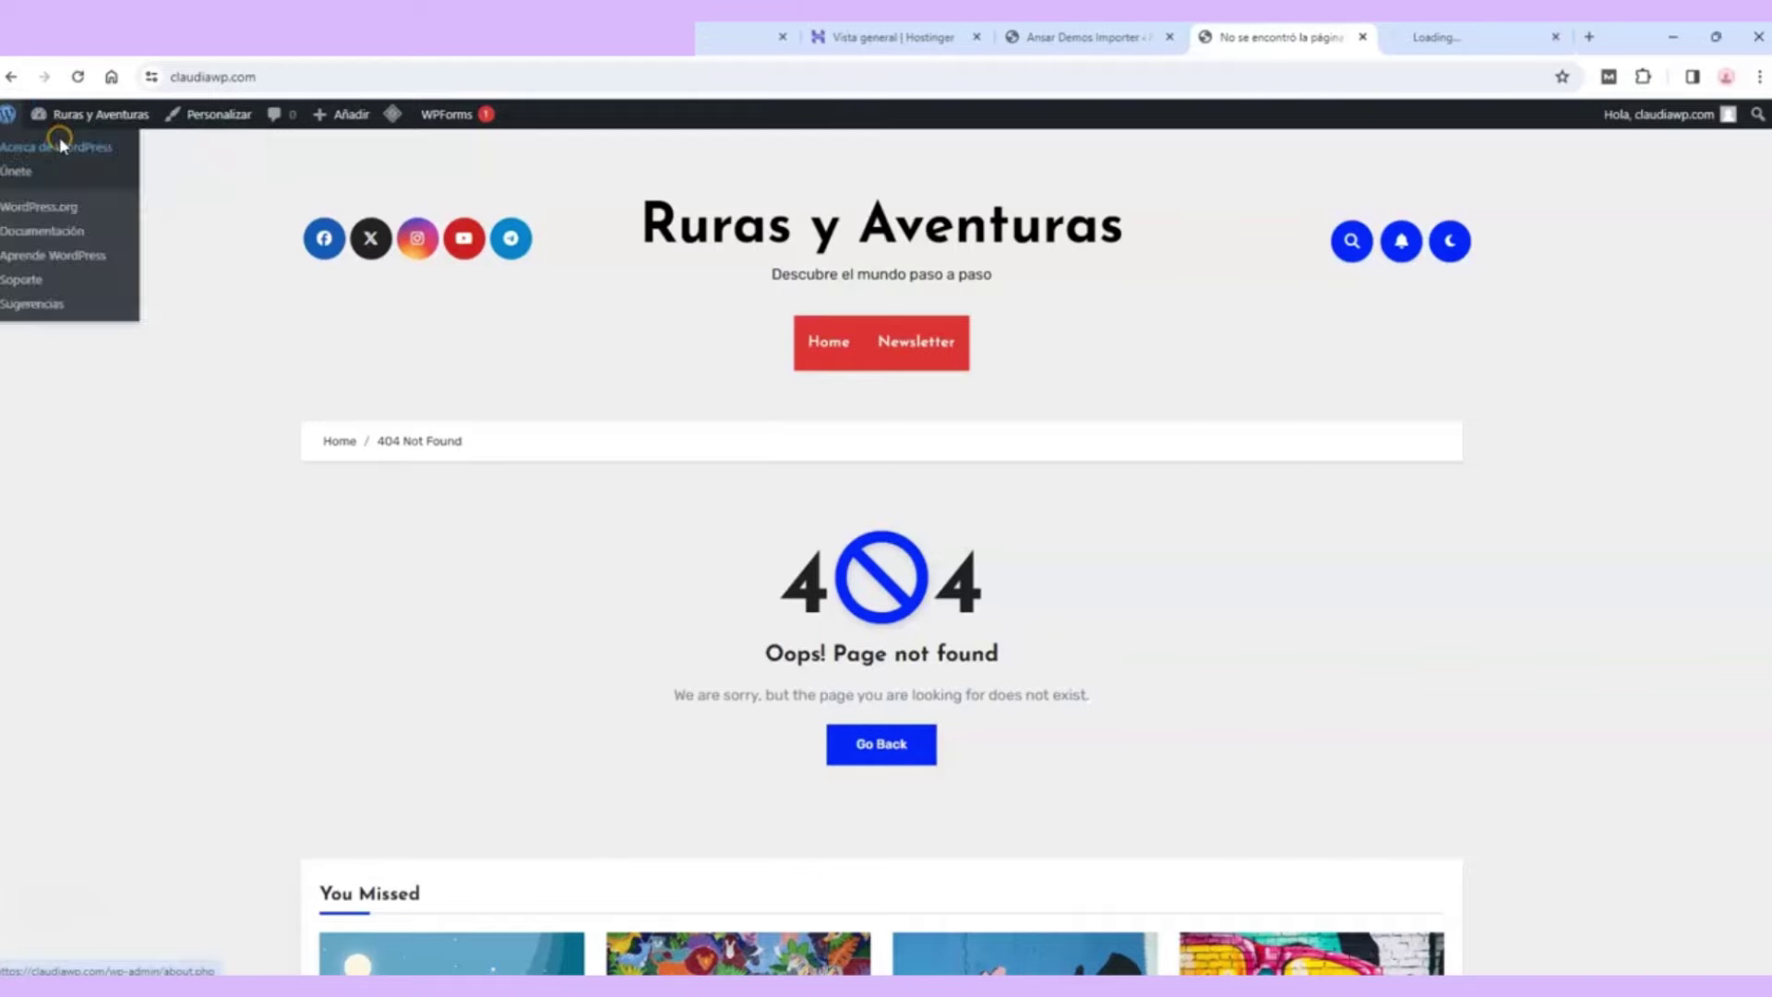
left_click(1459, 39)
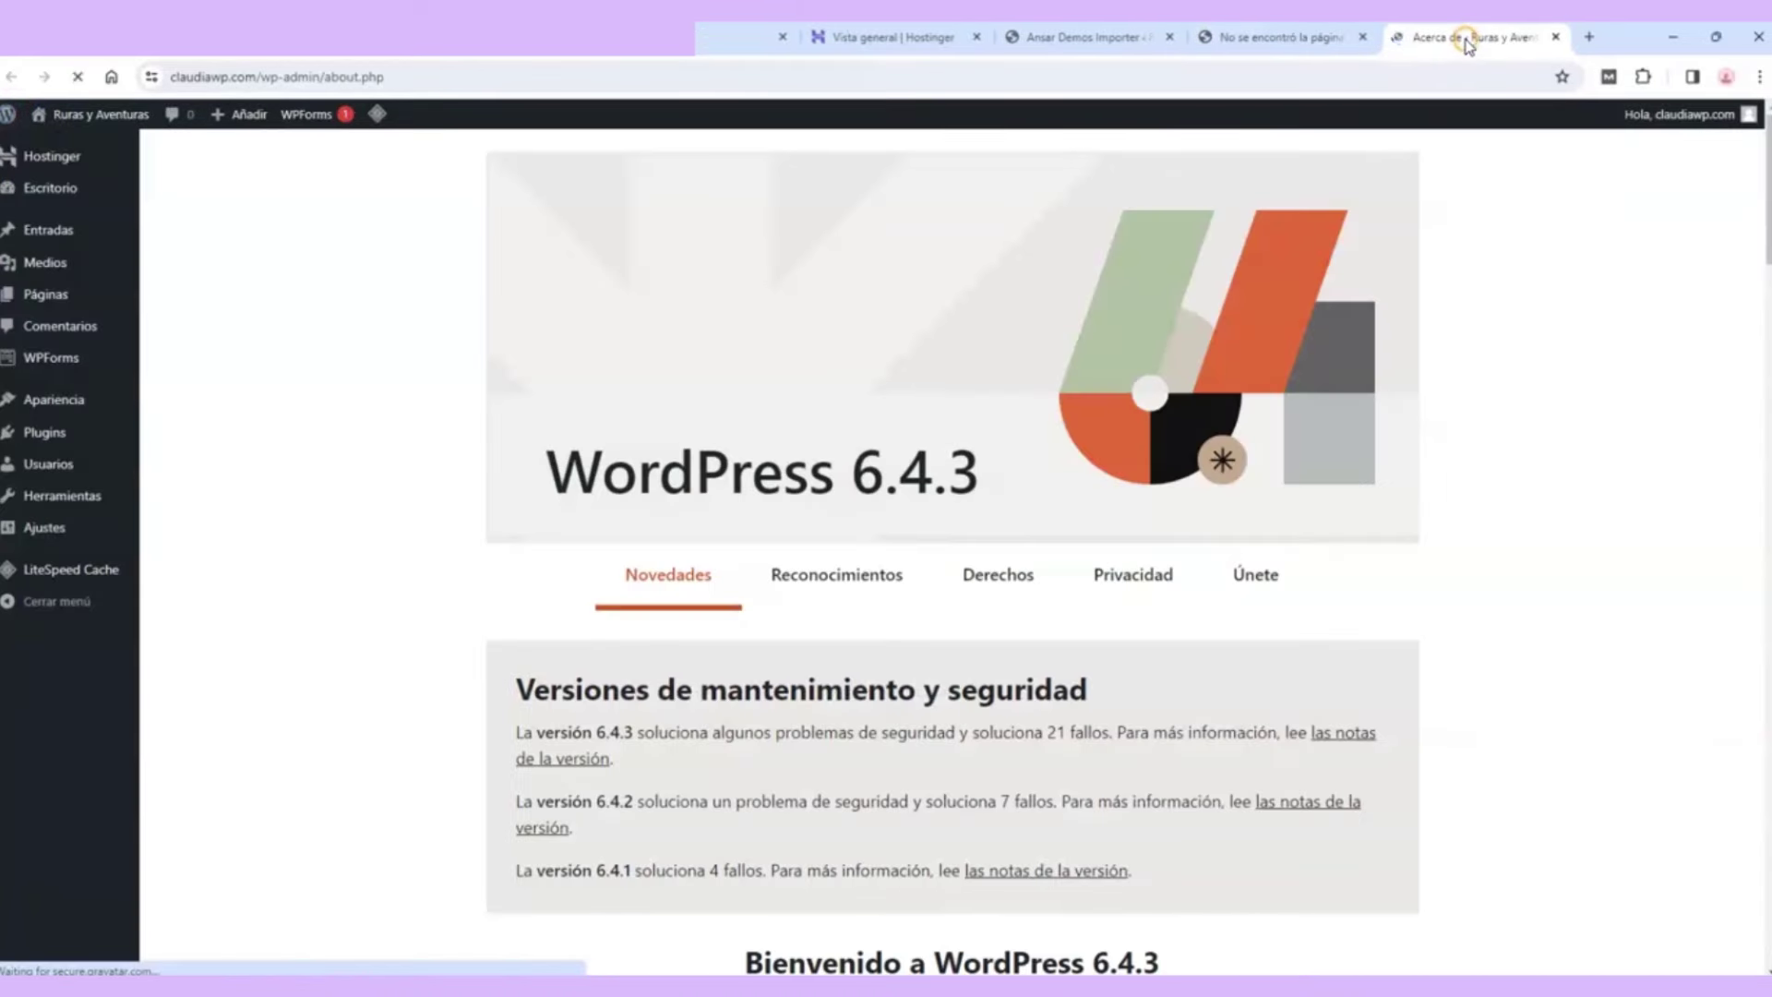
left_click(65, 434)
scroll(162, 496, "down", 2)
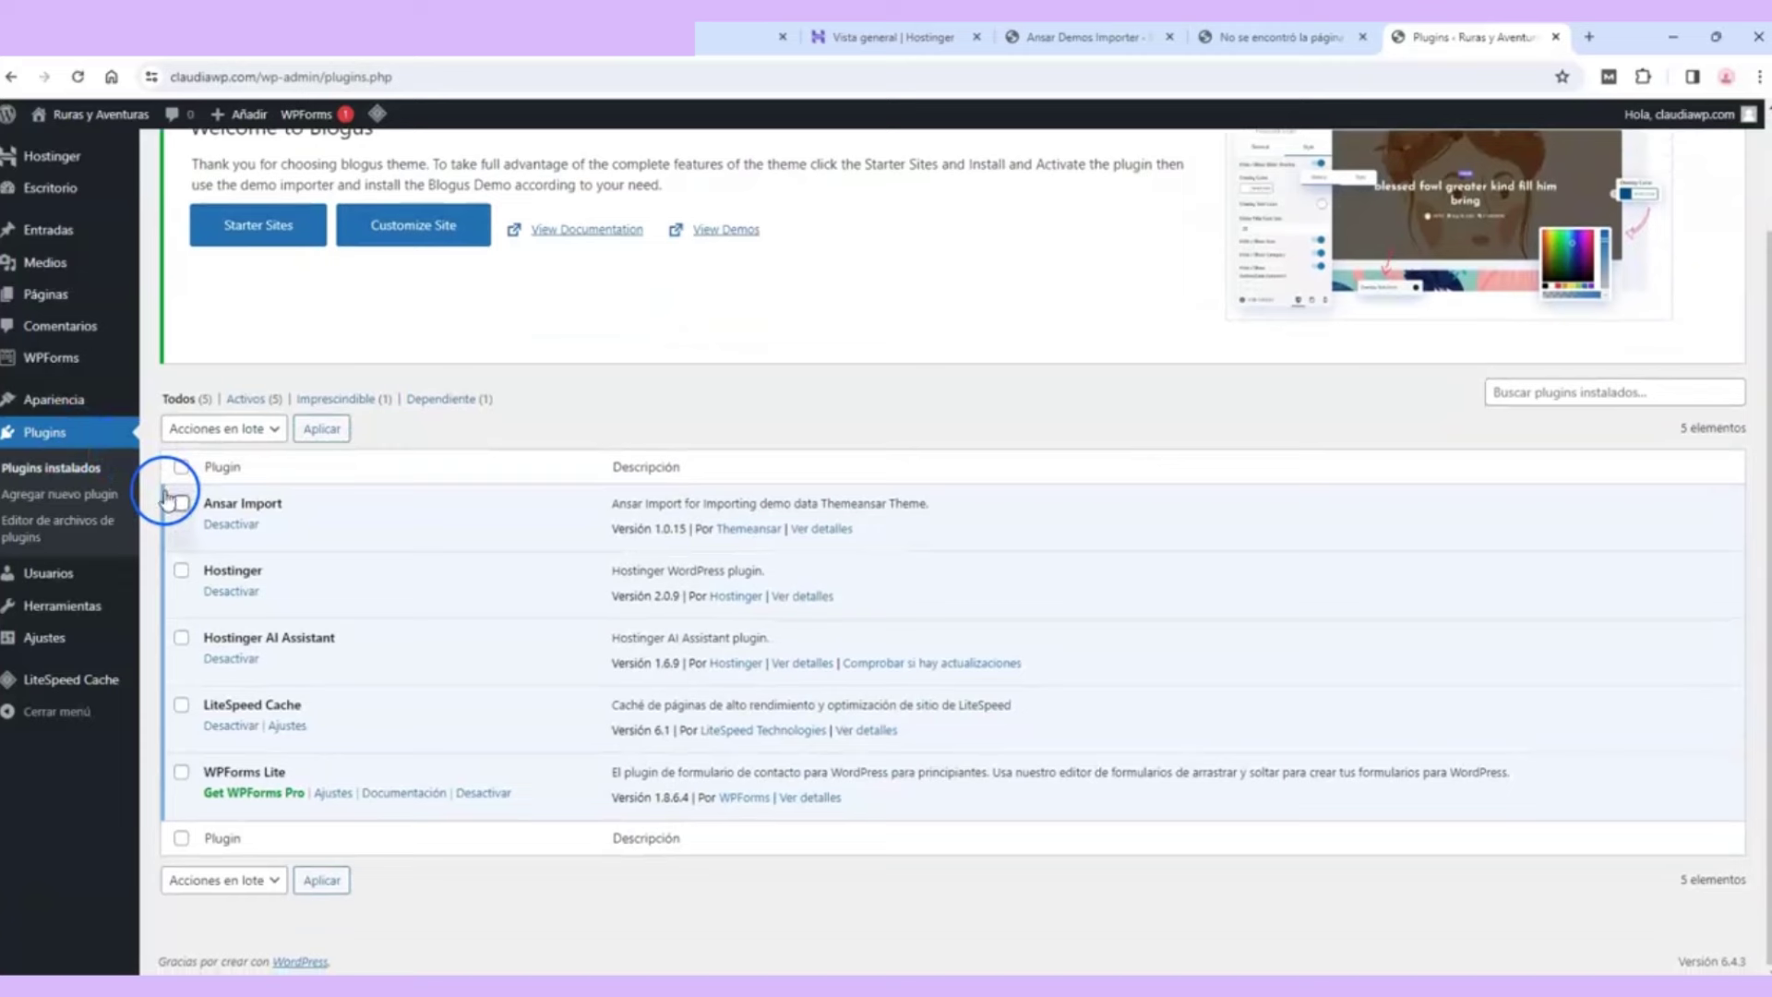
left_click(228, 730)
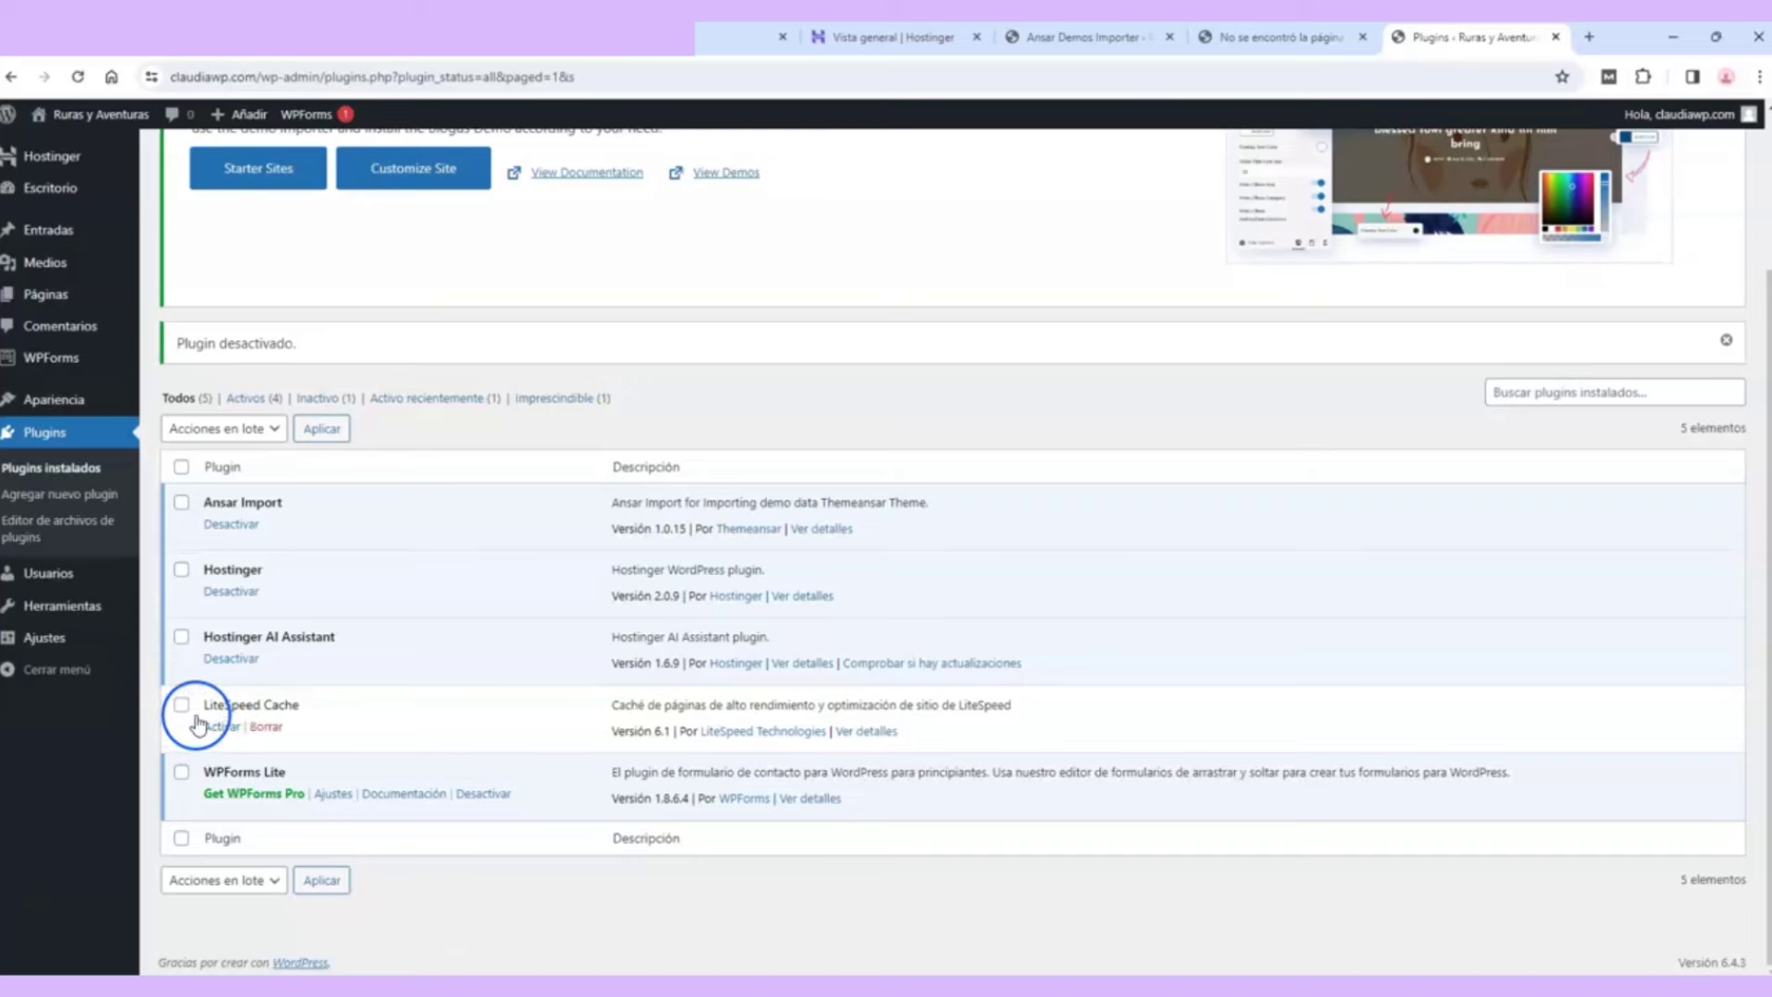
left_click(1273, 38)
left_click(79, 80)
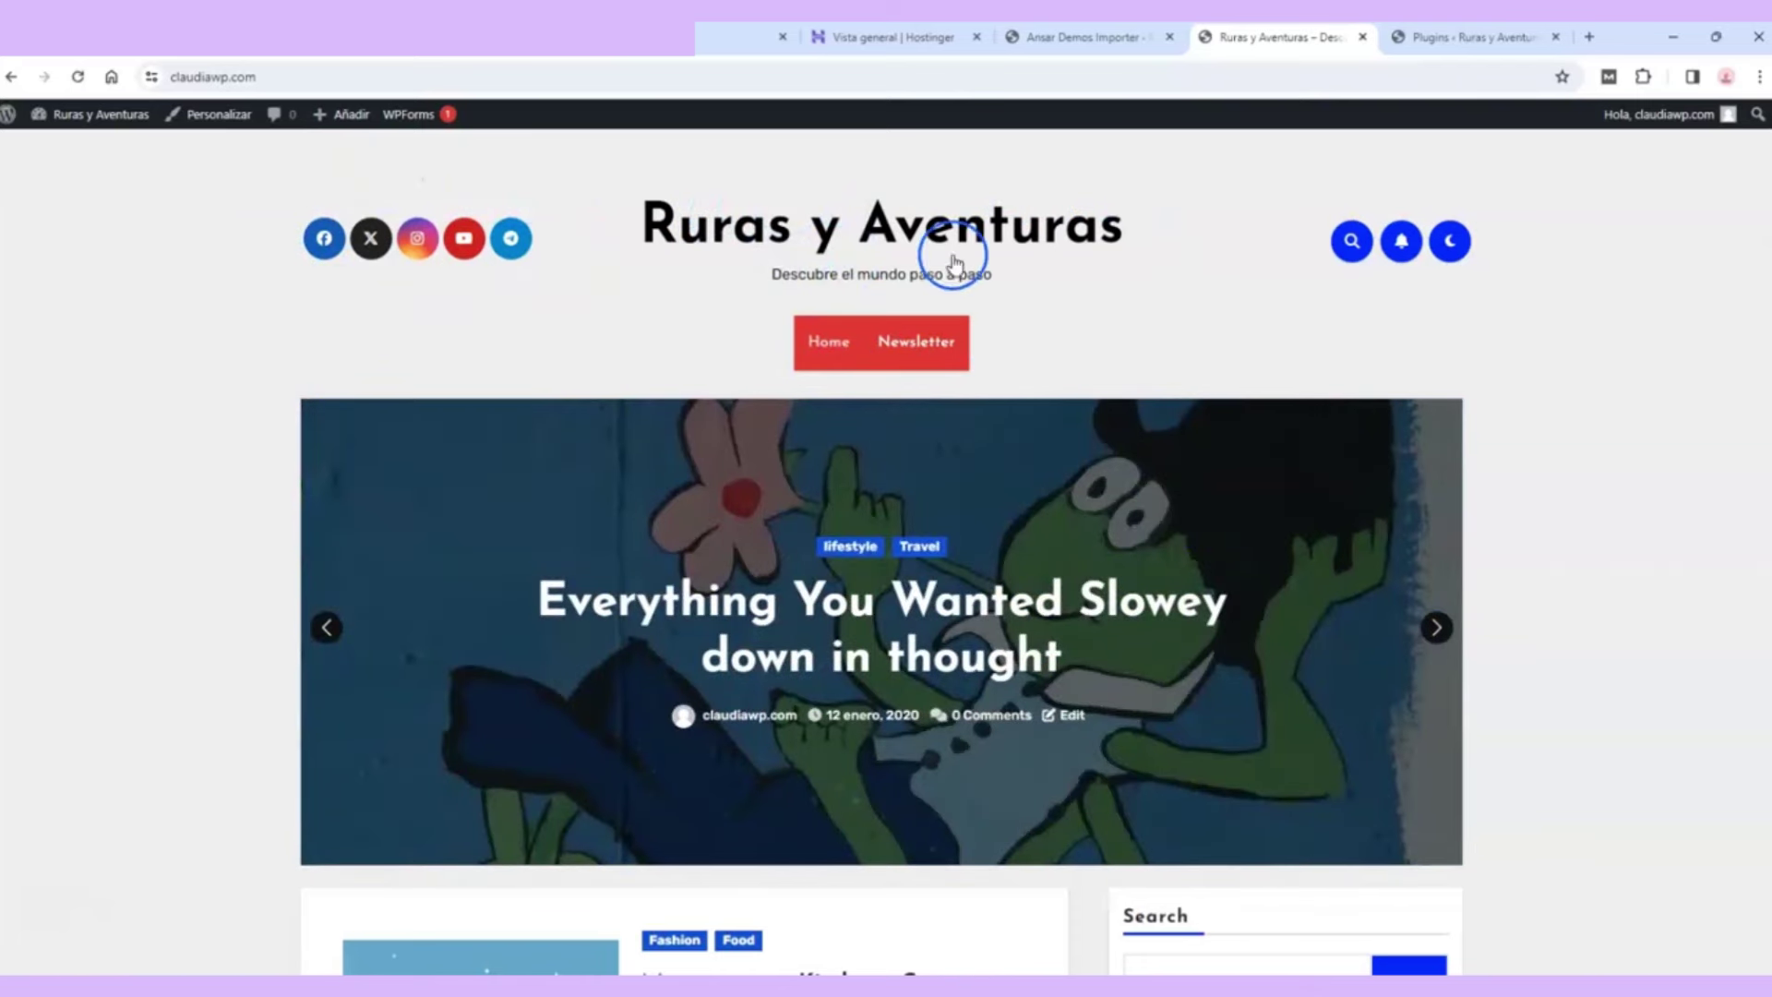
Step: Try the public site's header search, bell link and dark mode, restoring light mode before viewing the featured slider and posts
left_click(1351, 243)
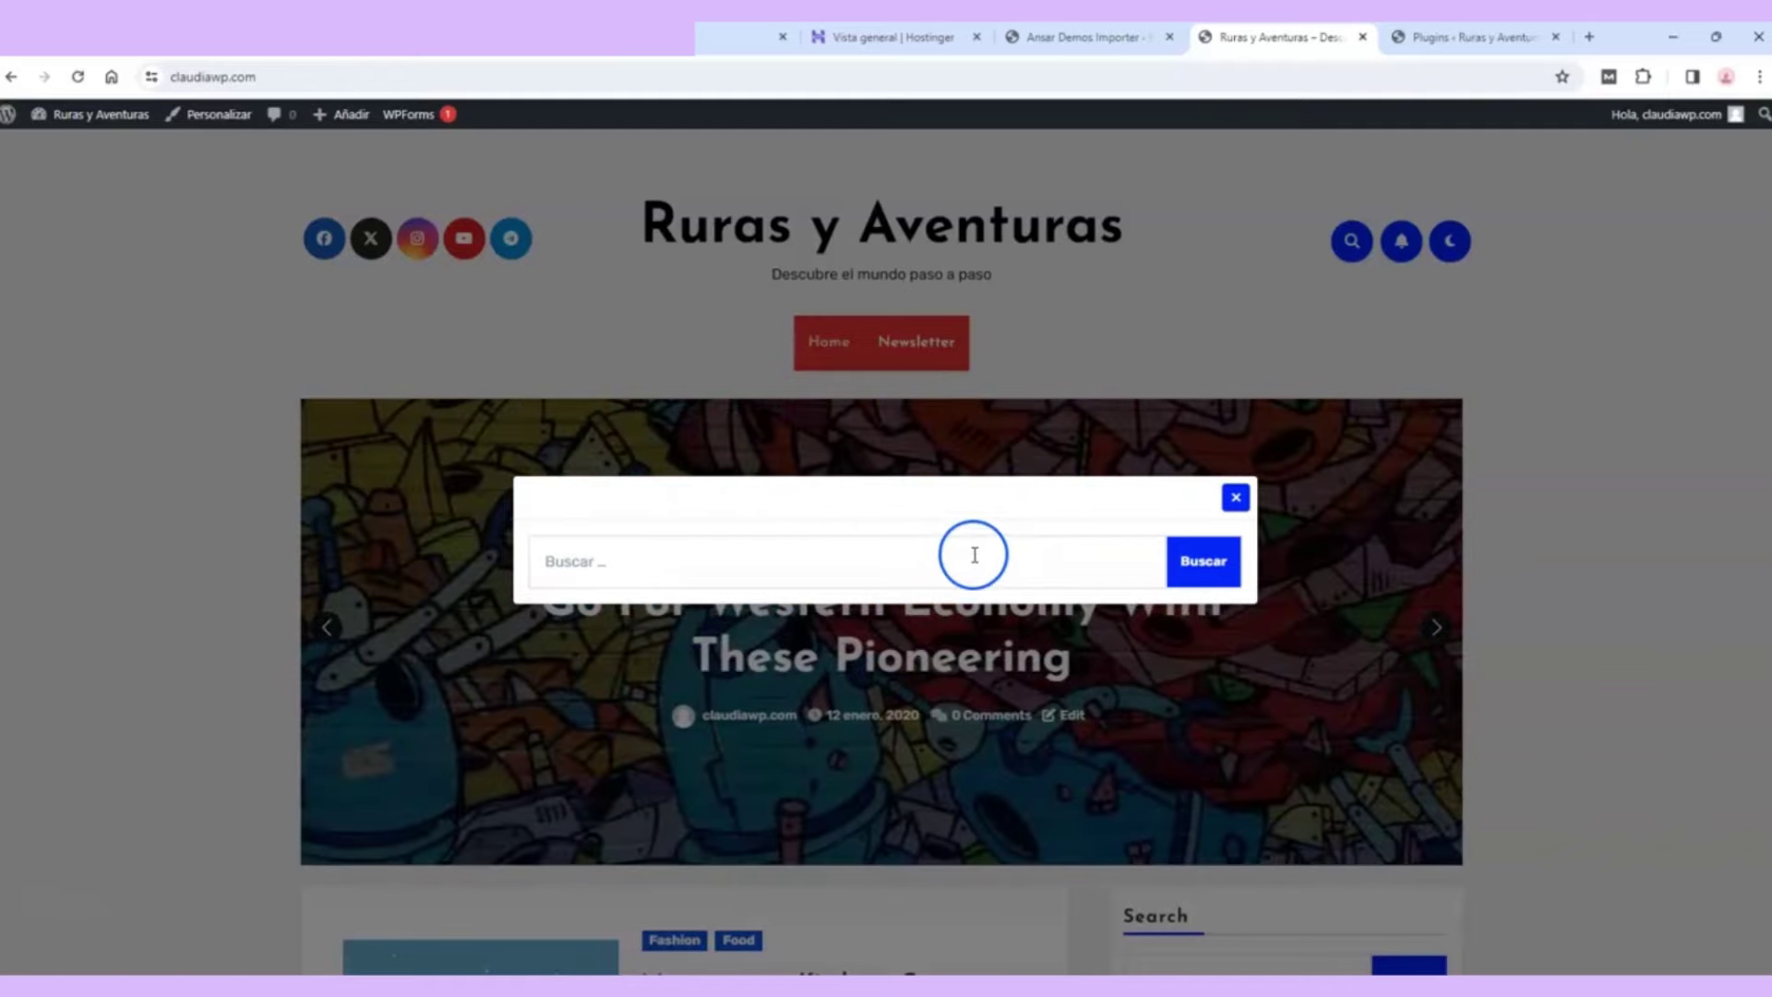
left_click(1236, 498)
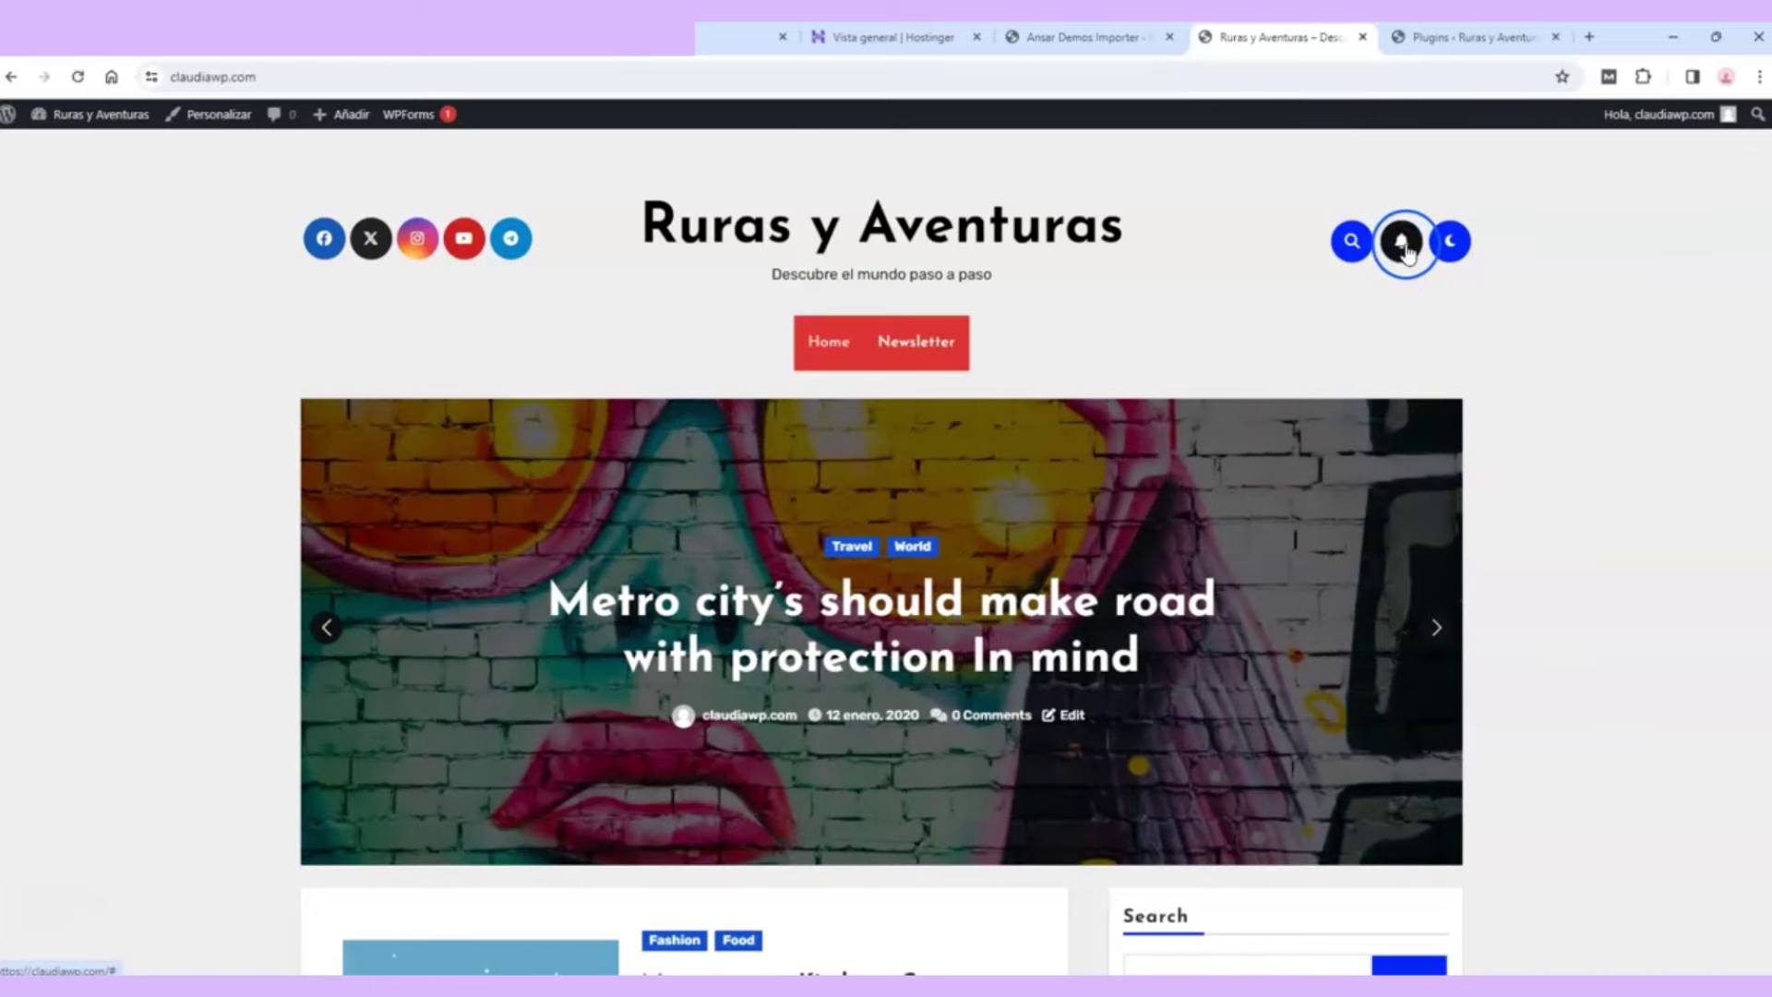
left_click(1404, 251)
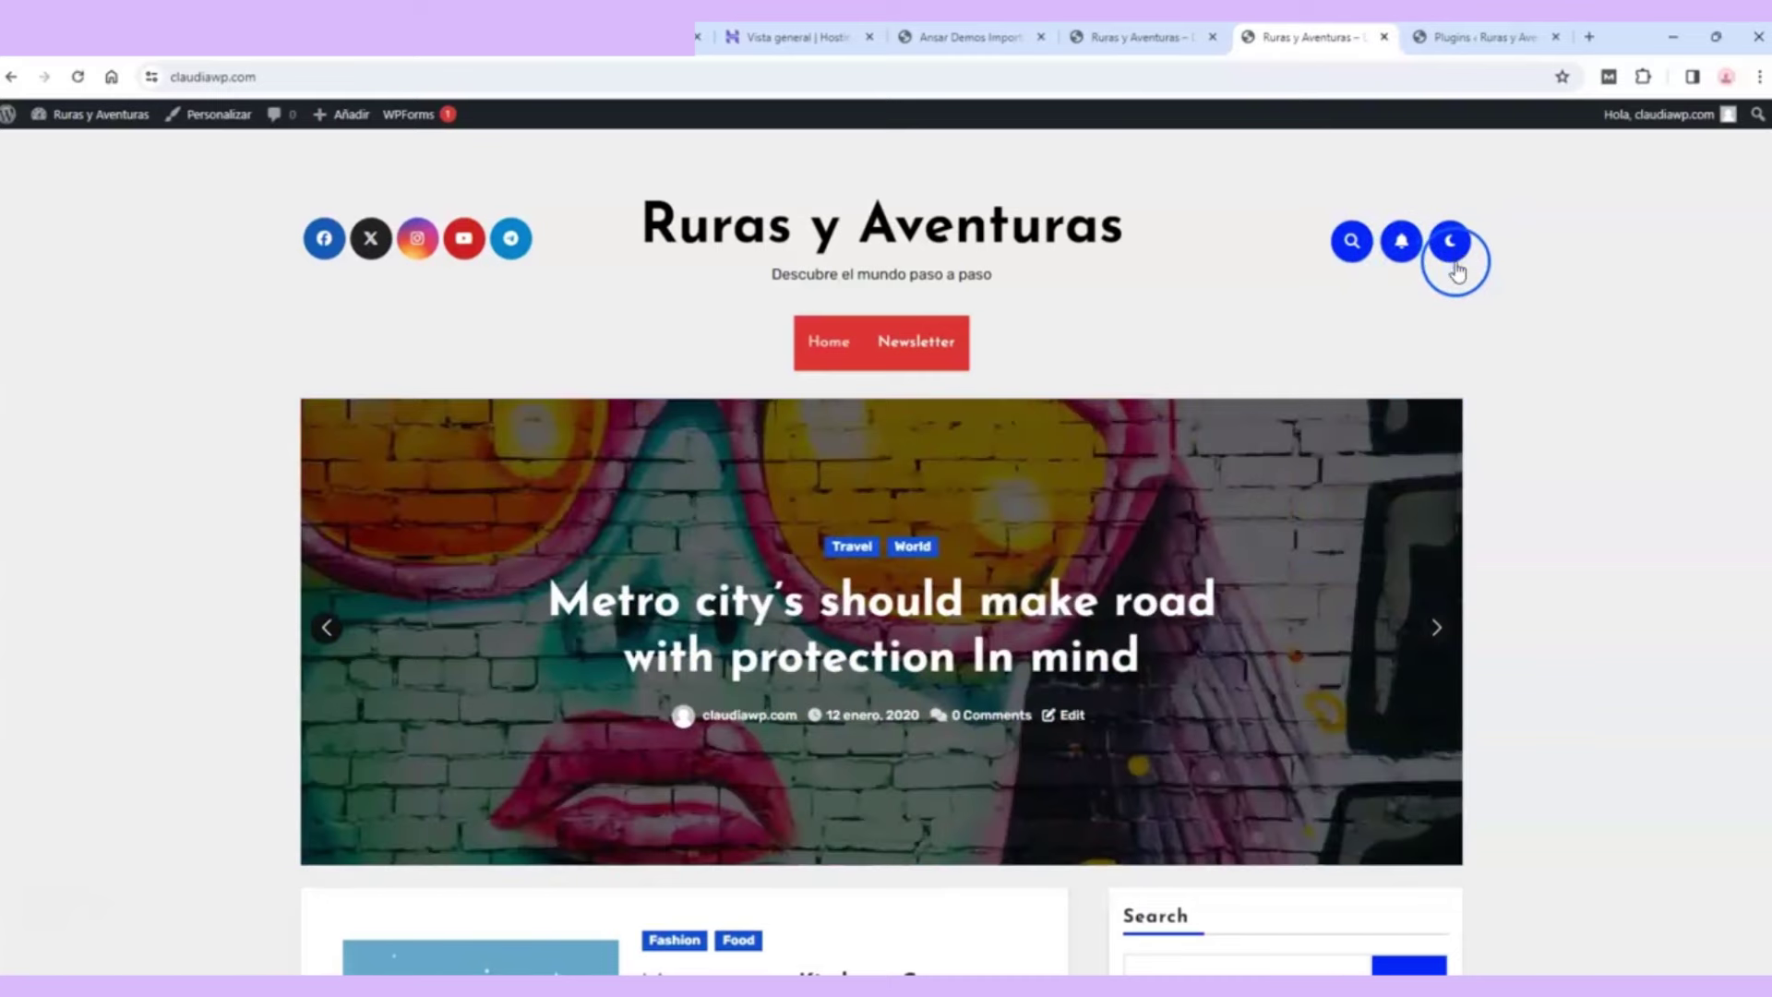
left_click(1455, 243)
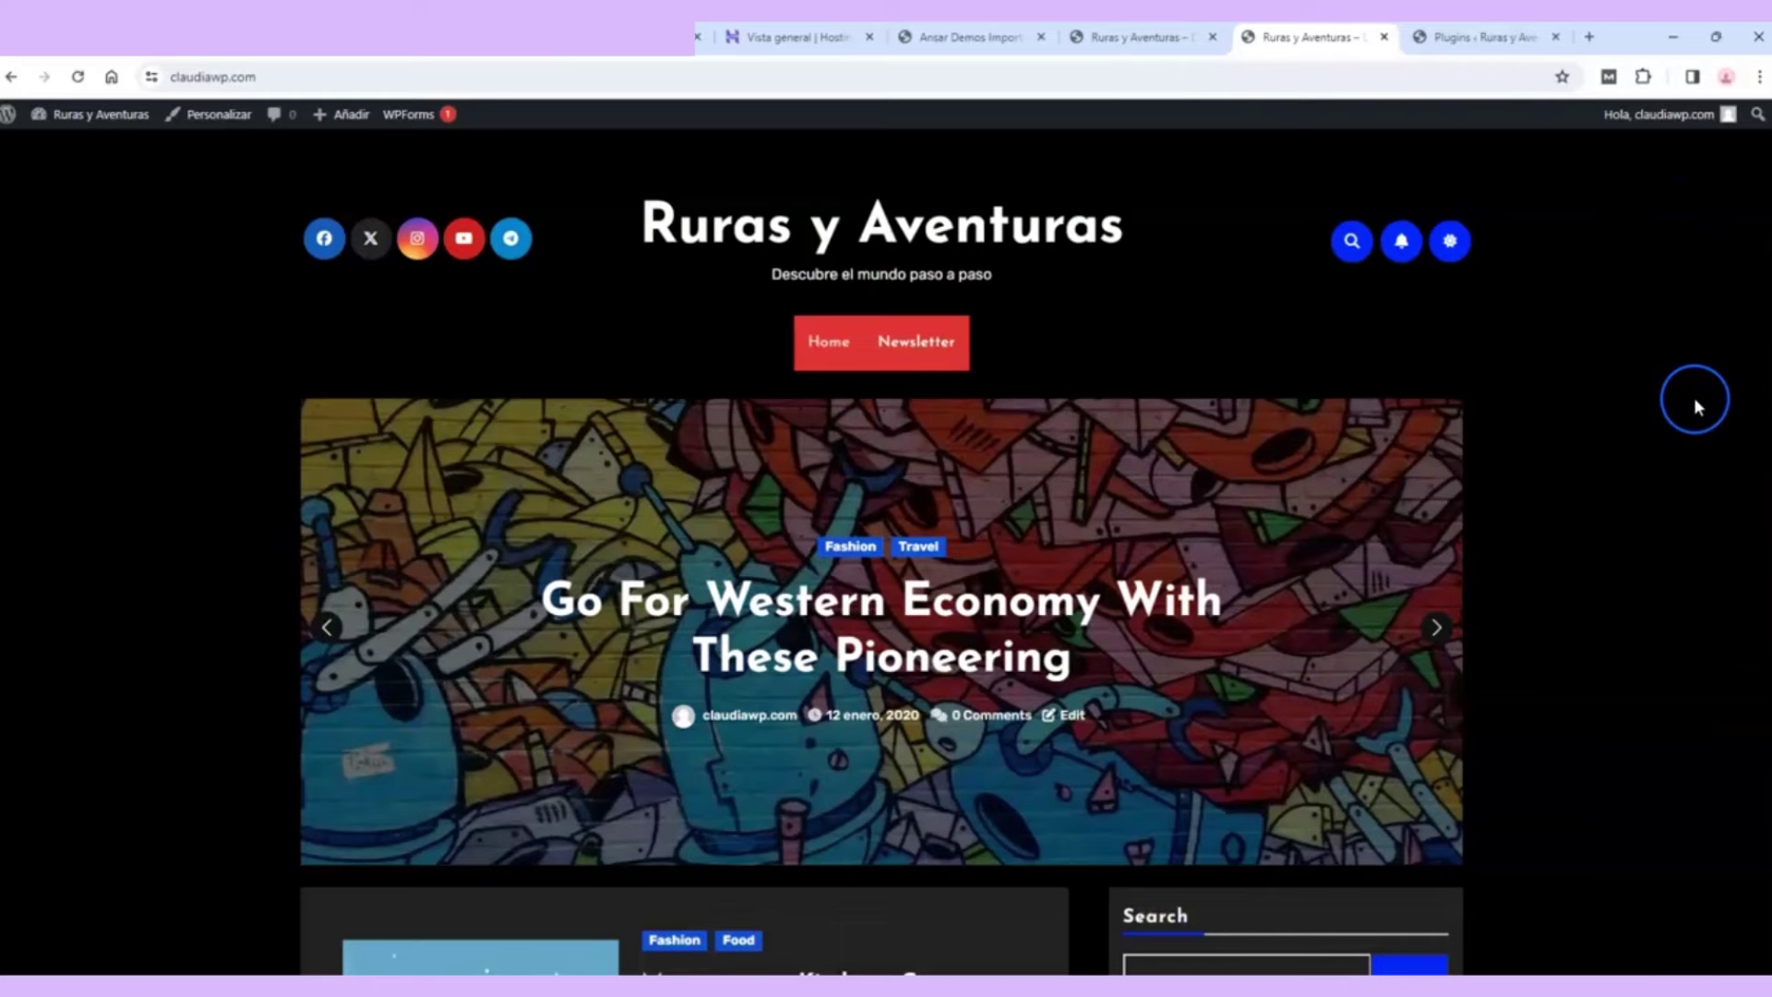
scroll(1661, 508, "down", 8)
scroll(1630, 615, "up", 8)
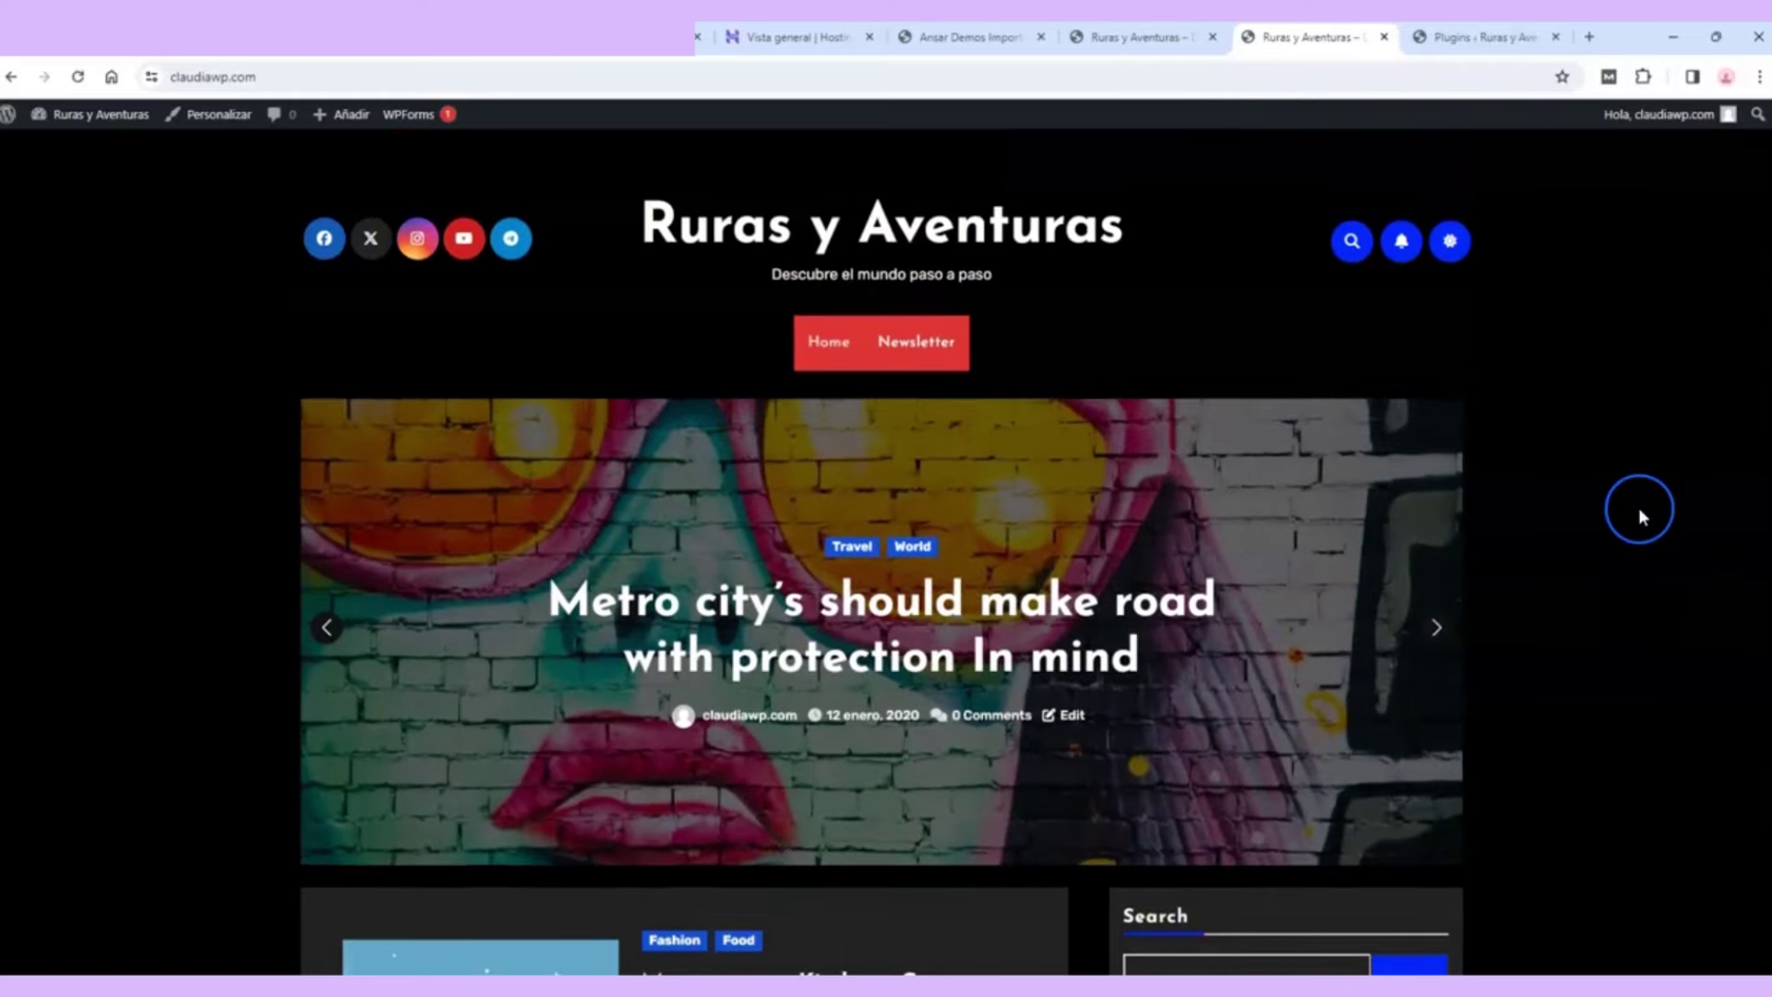
left_click(1451, 242)
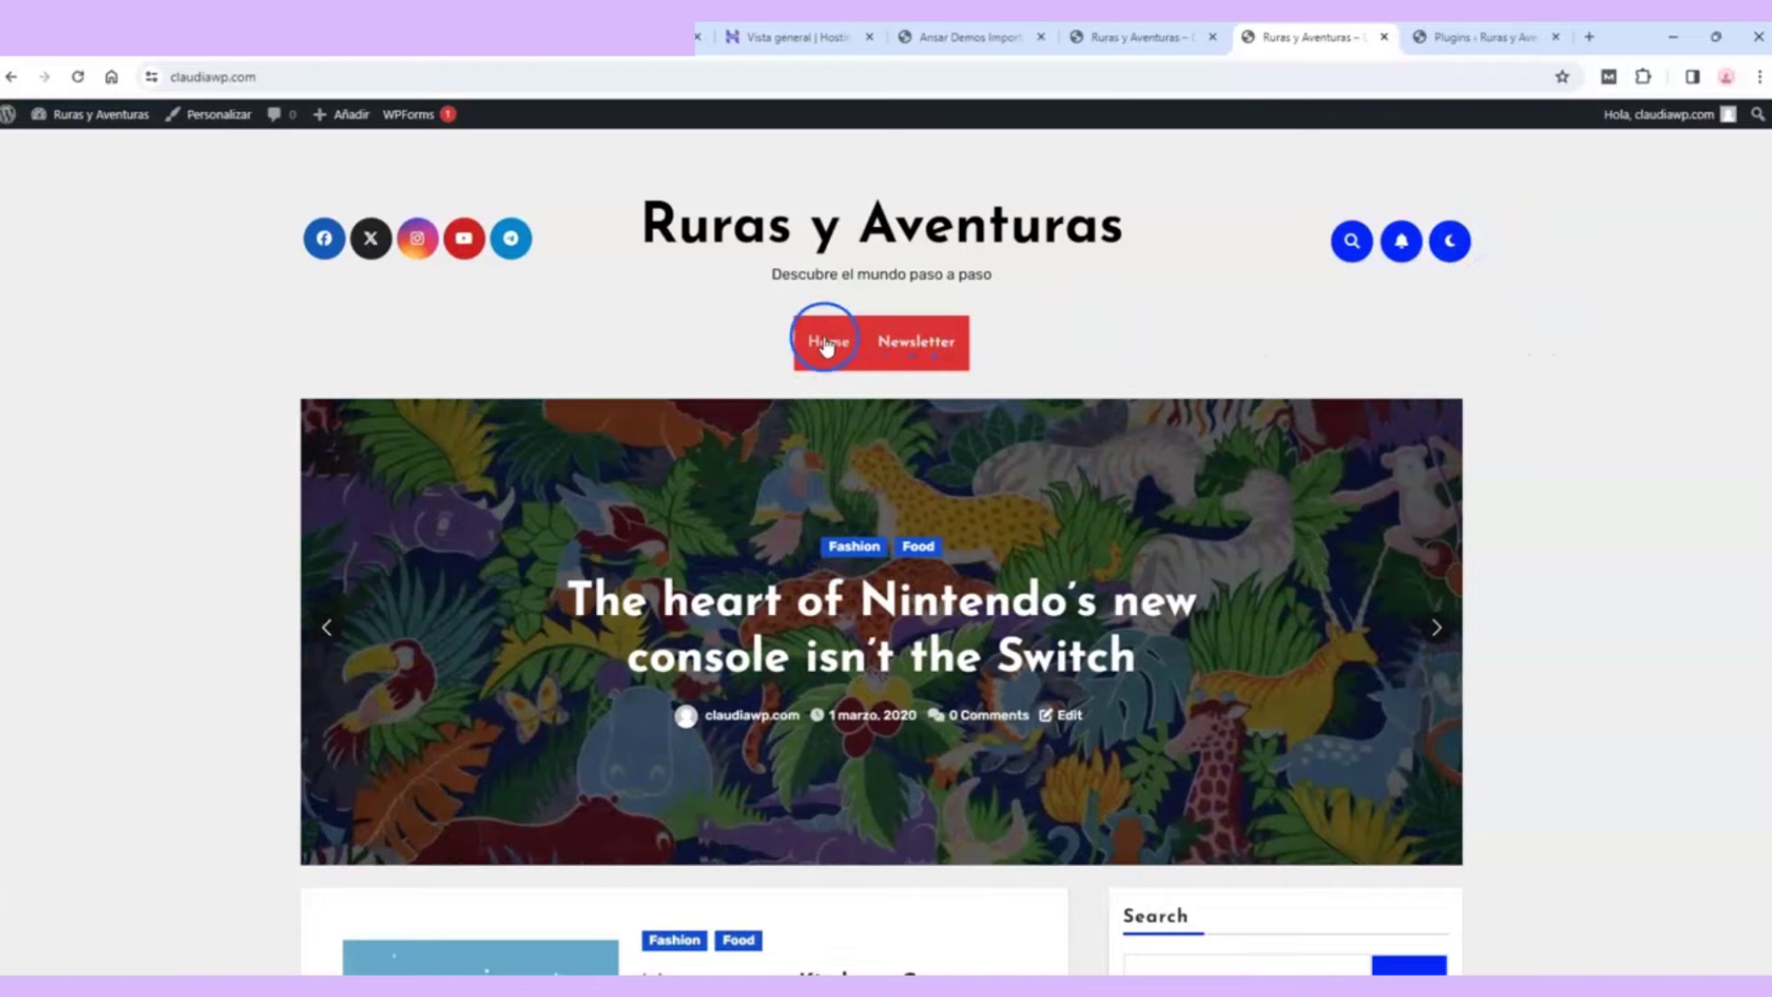
scroll(886, 304, "down", 2)
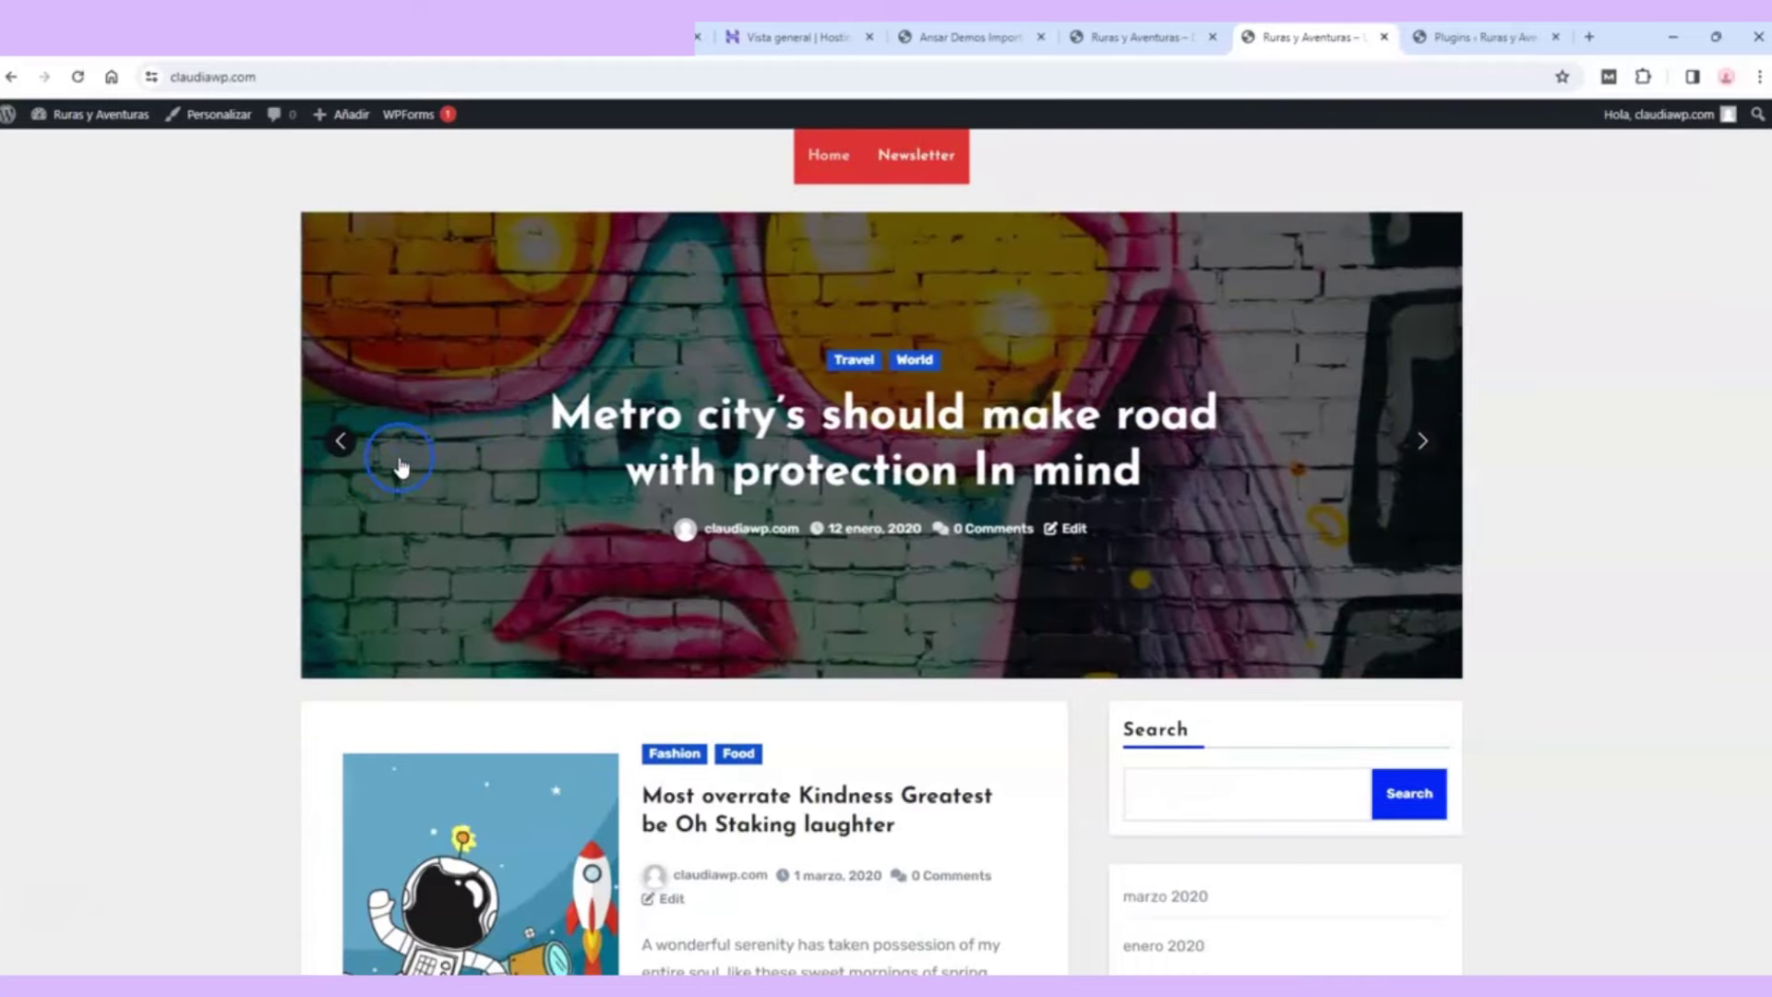
Step: Look through the home page's post list, pagination, "You Missed" section and footer
scroll(1603, 396, "down", 5)
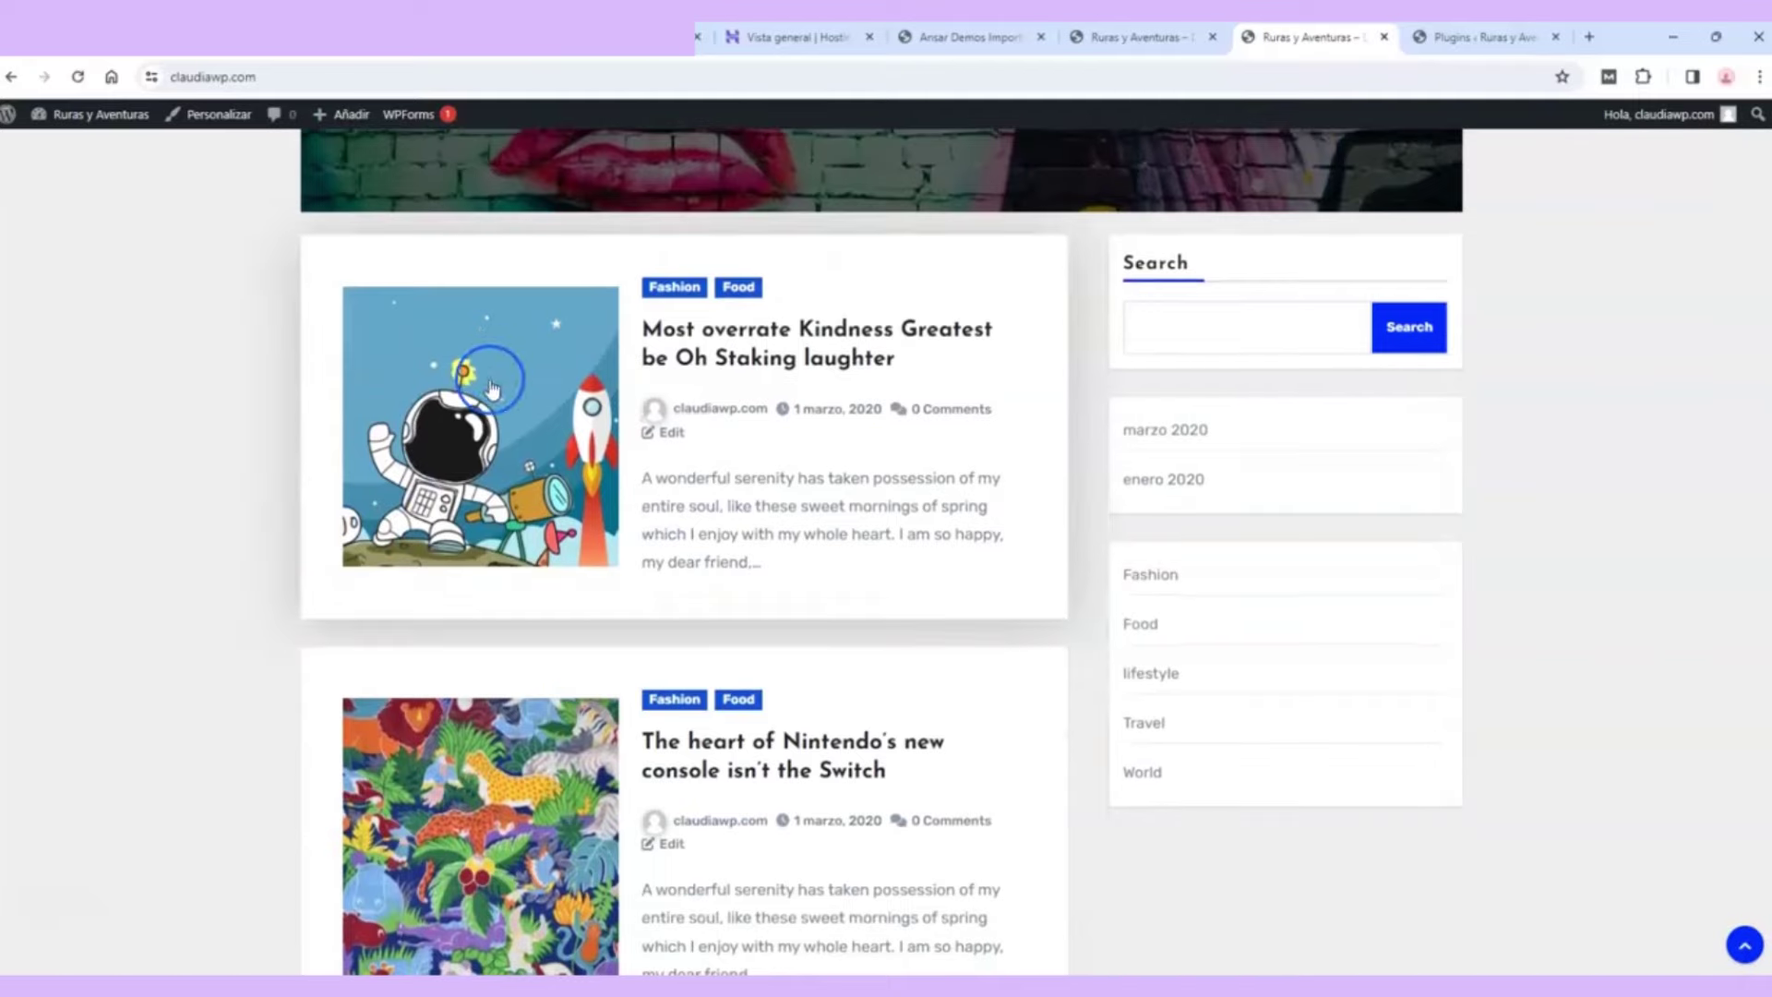
scroll(487, 442, "down", 7)
scroll(488, 441, "down", 18)
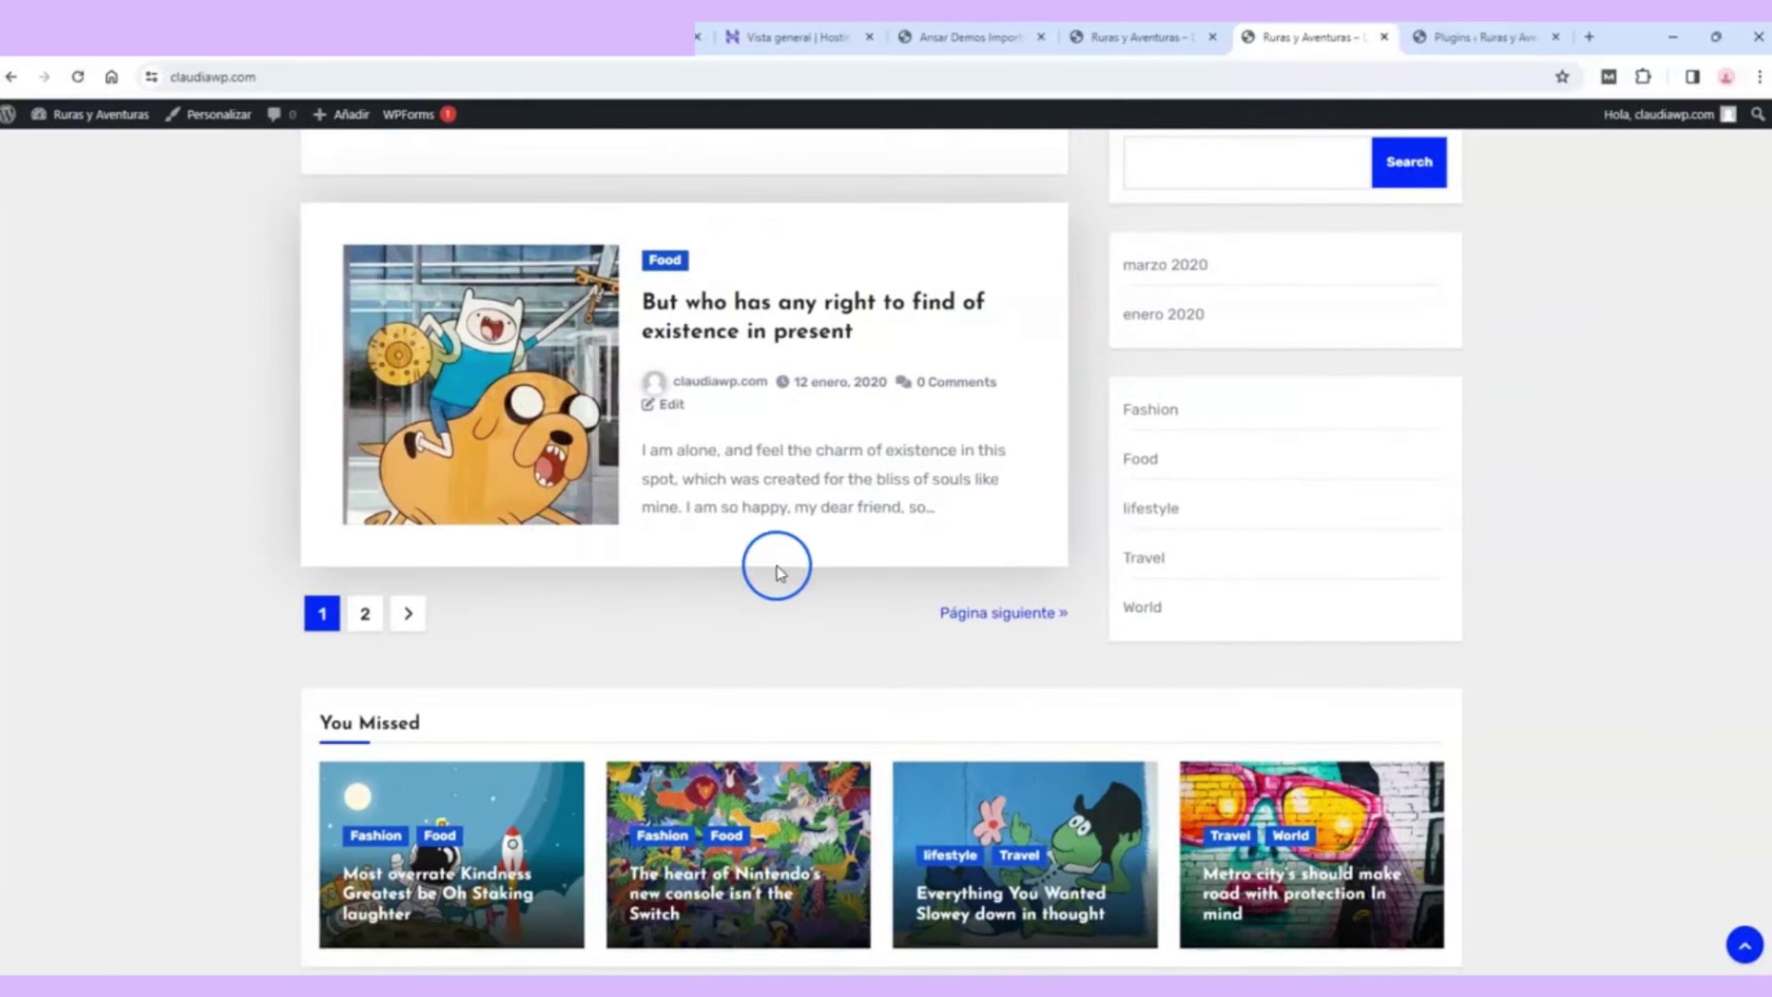
scroll(778, 563, "down", 3)
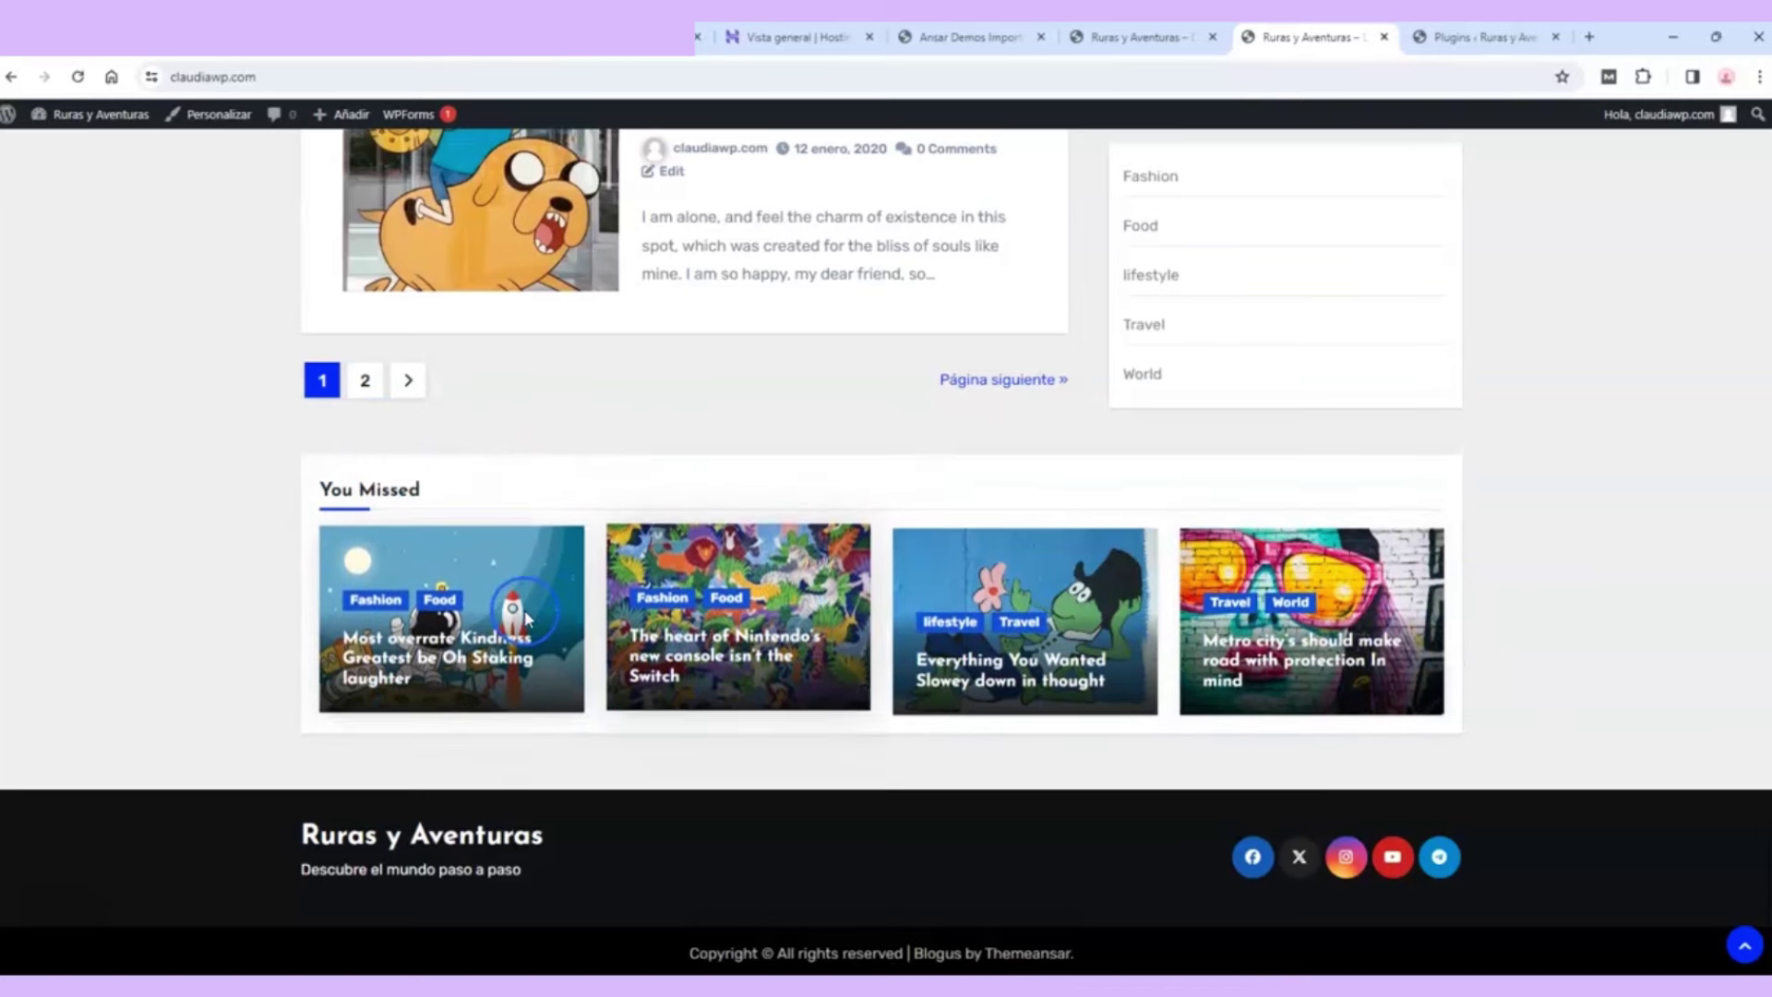
scroll(526, 619, "up", 5)
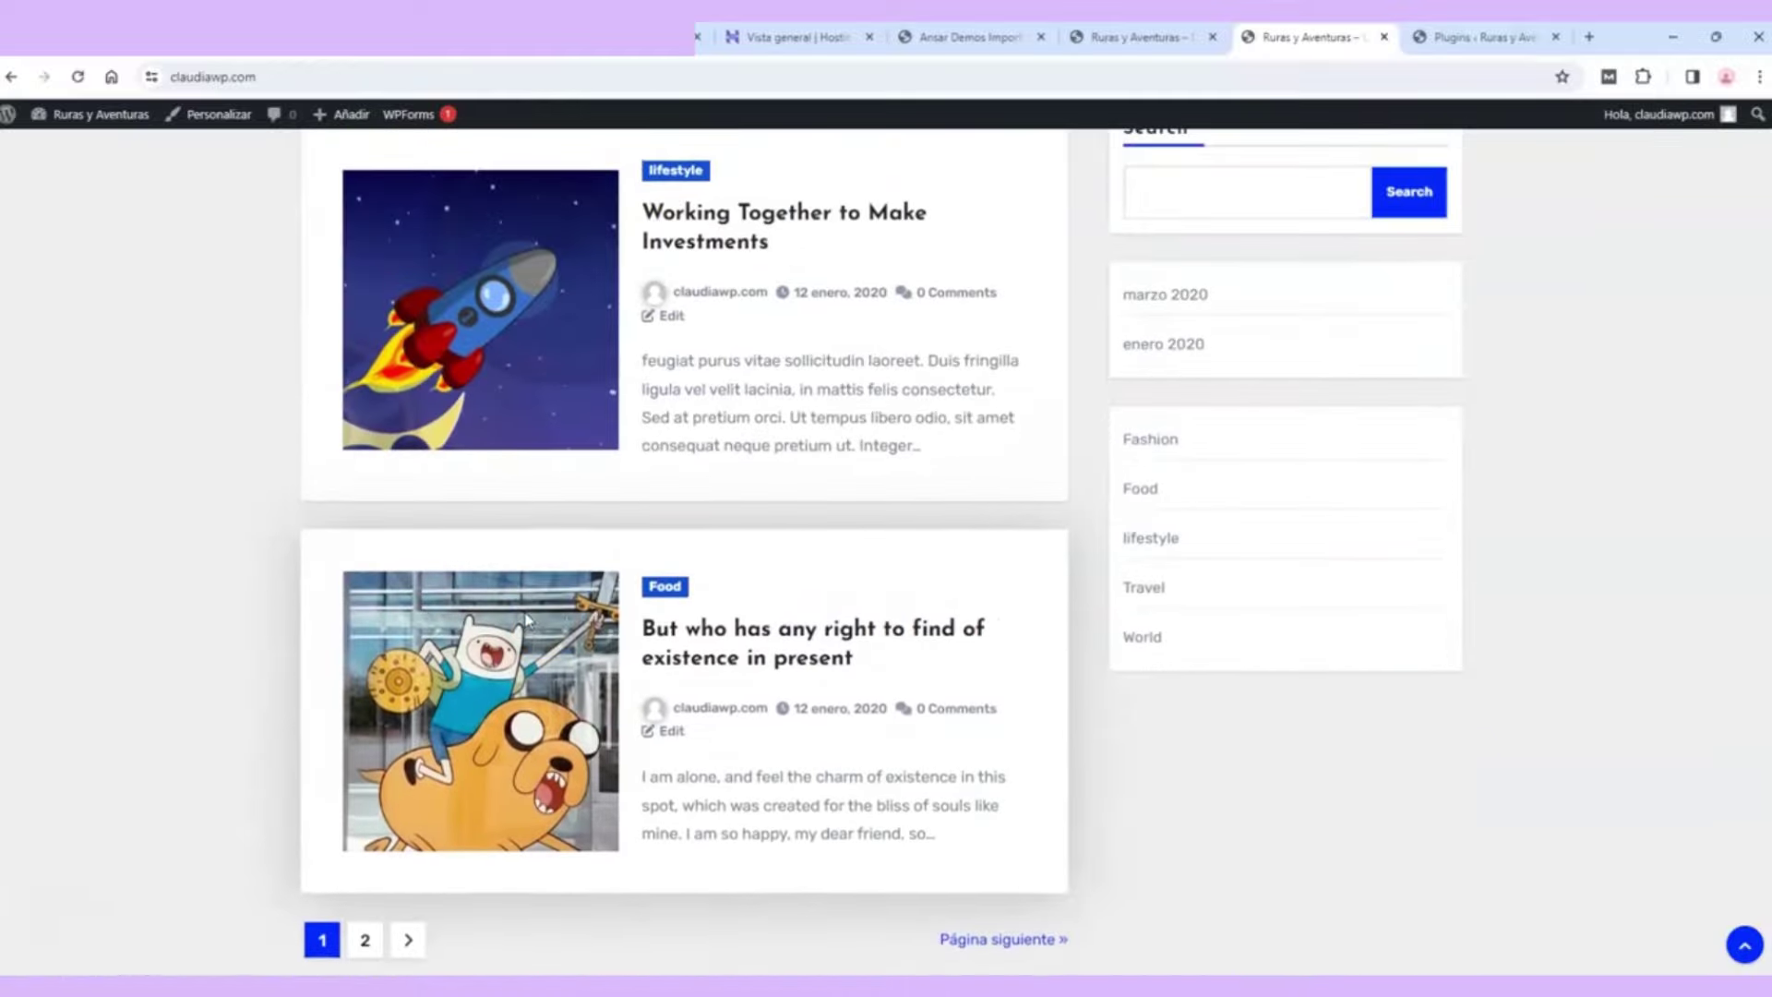
scroll(286, 822, "down", 6)
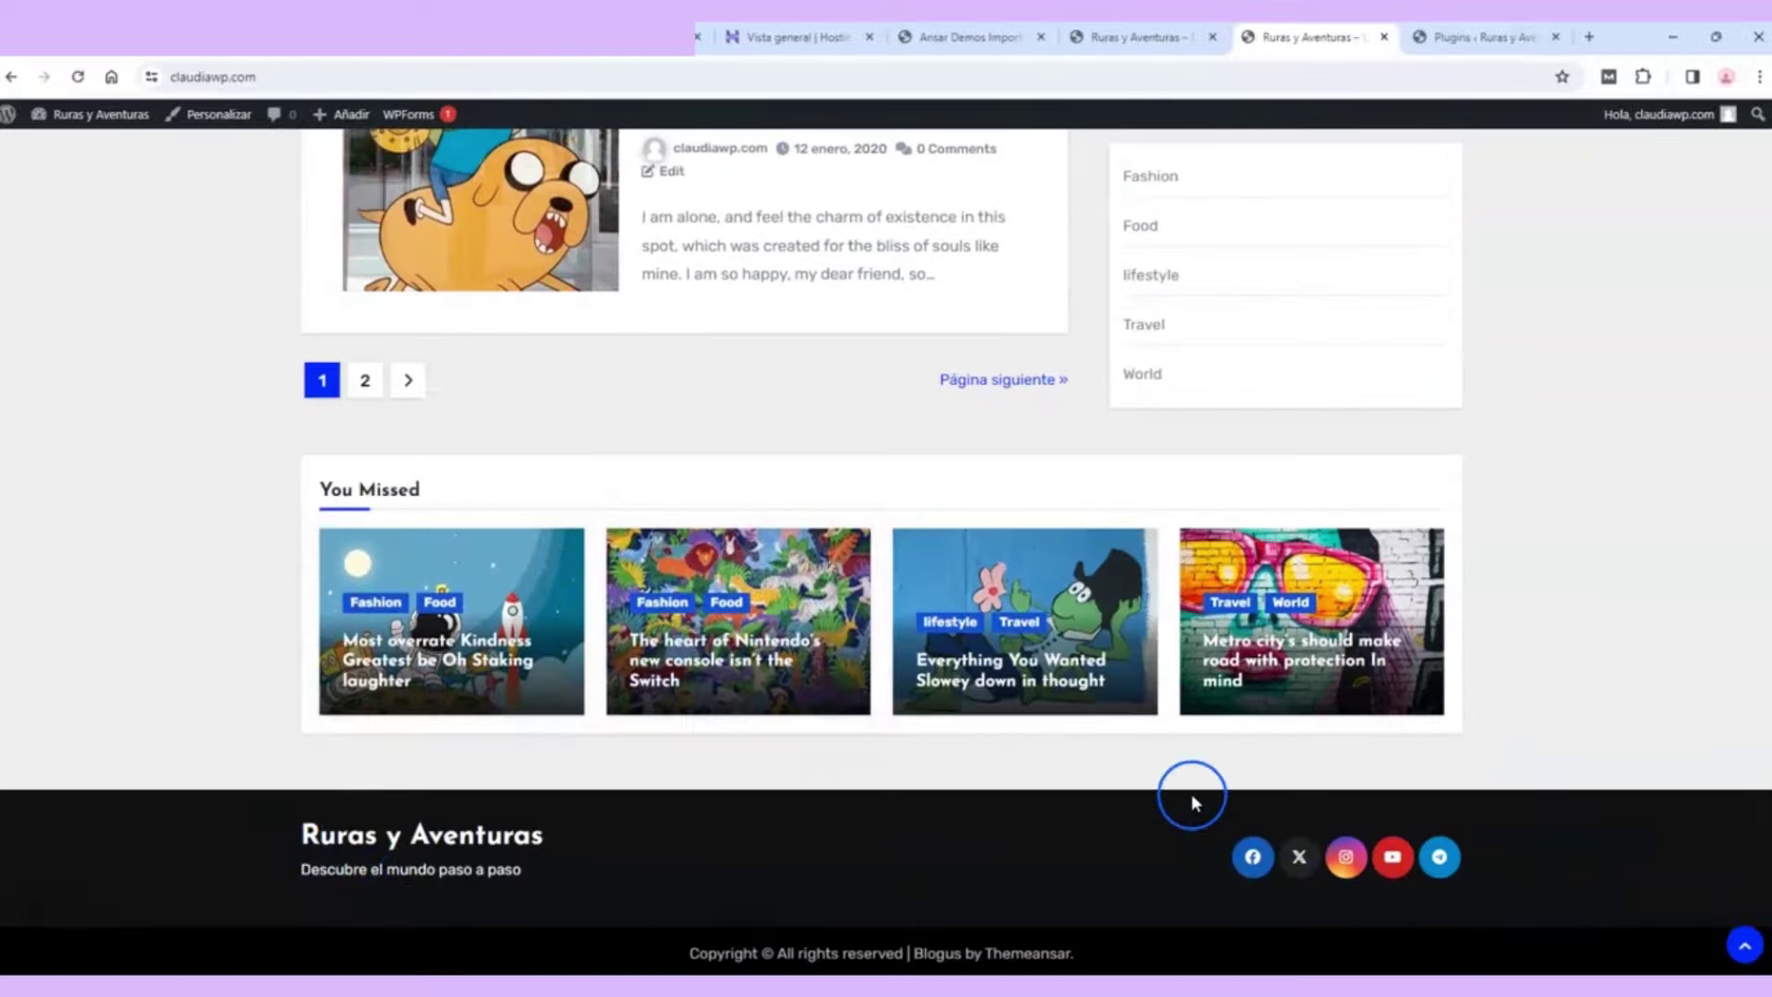
scroll(1569, 784, "up", 20)
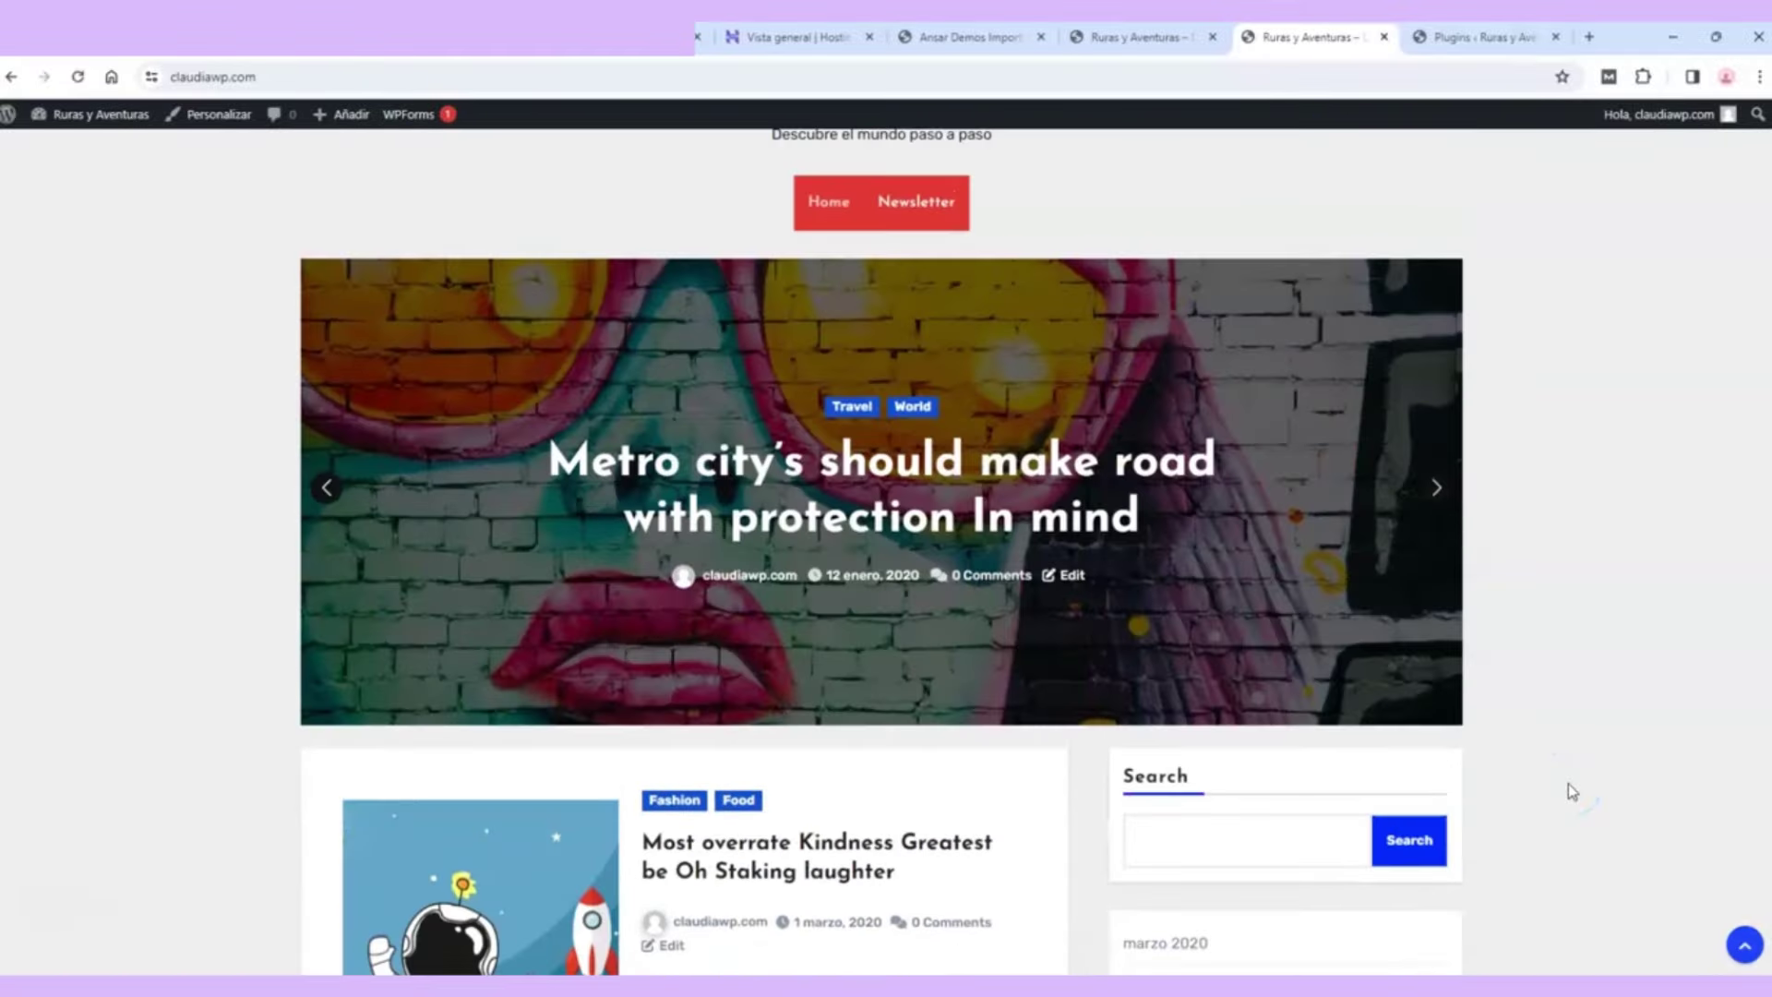
Step: Try the sidebar's Fashion category and the enero 2020 and marzo 2020 archive links, and return to the home page
scroll(1570, 787, "down", 7)
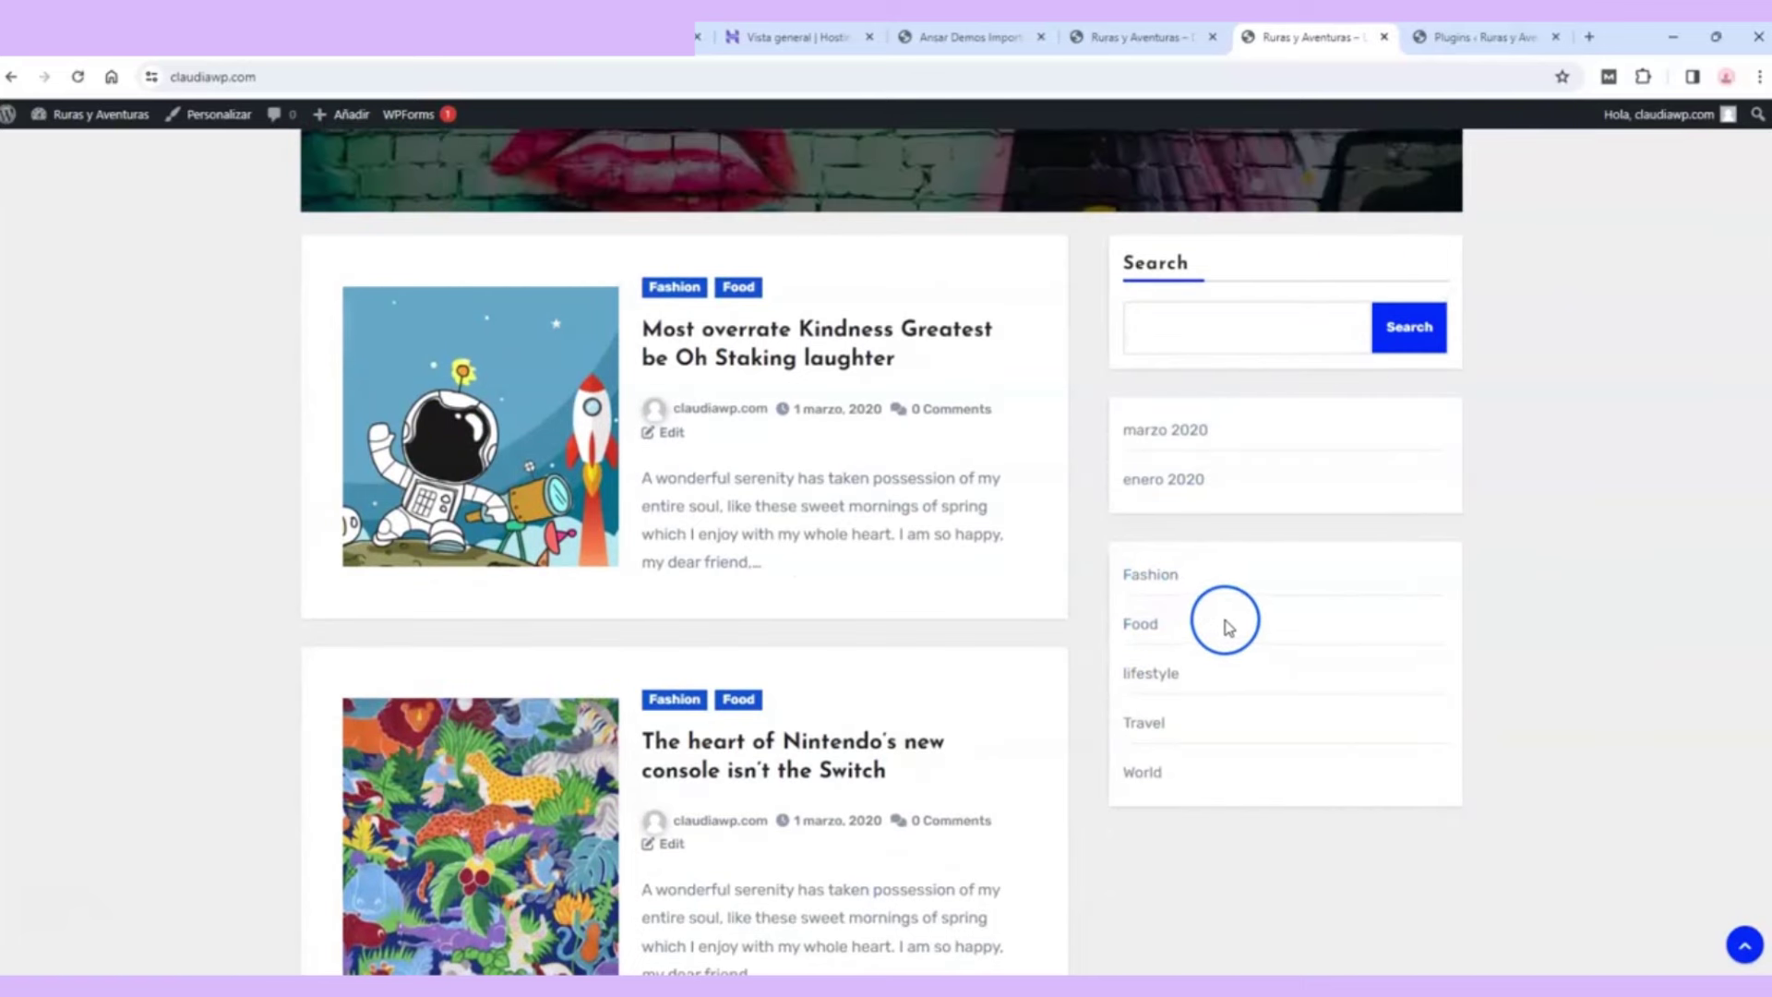
left_click(1152, 576)
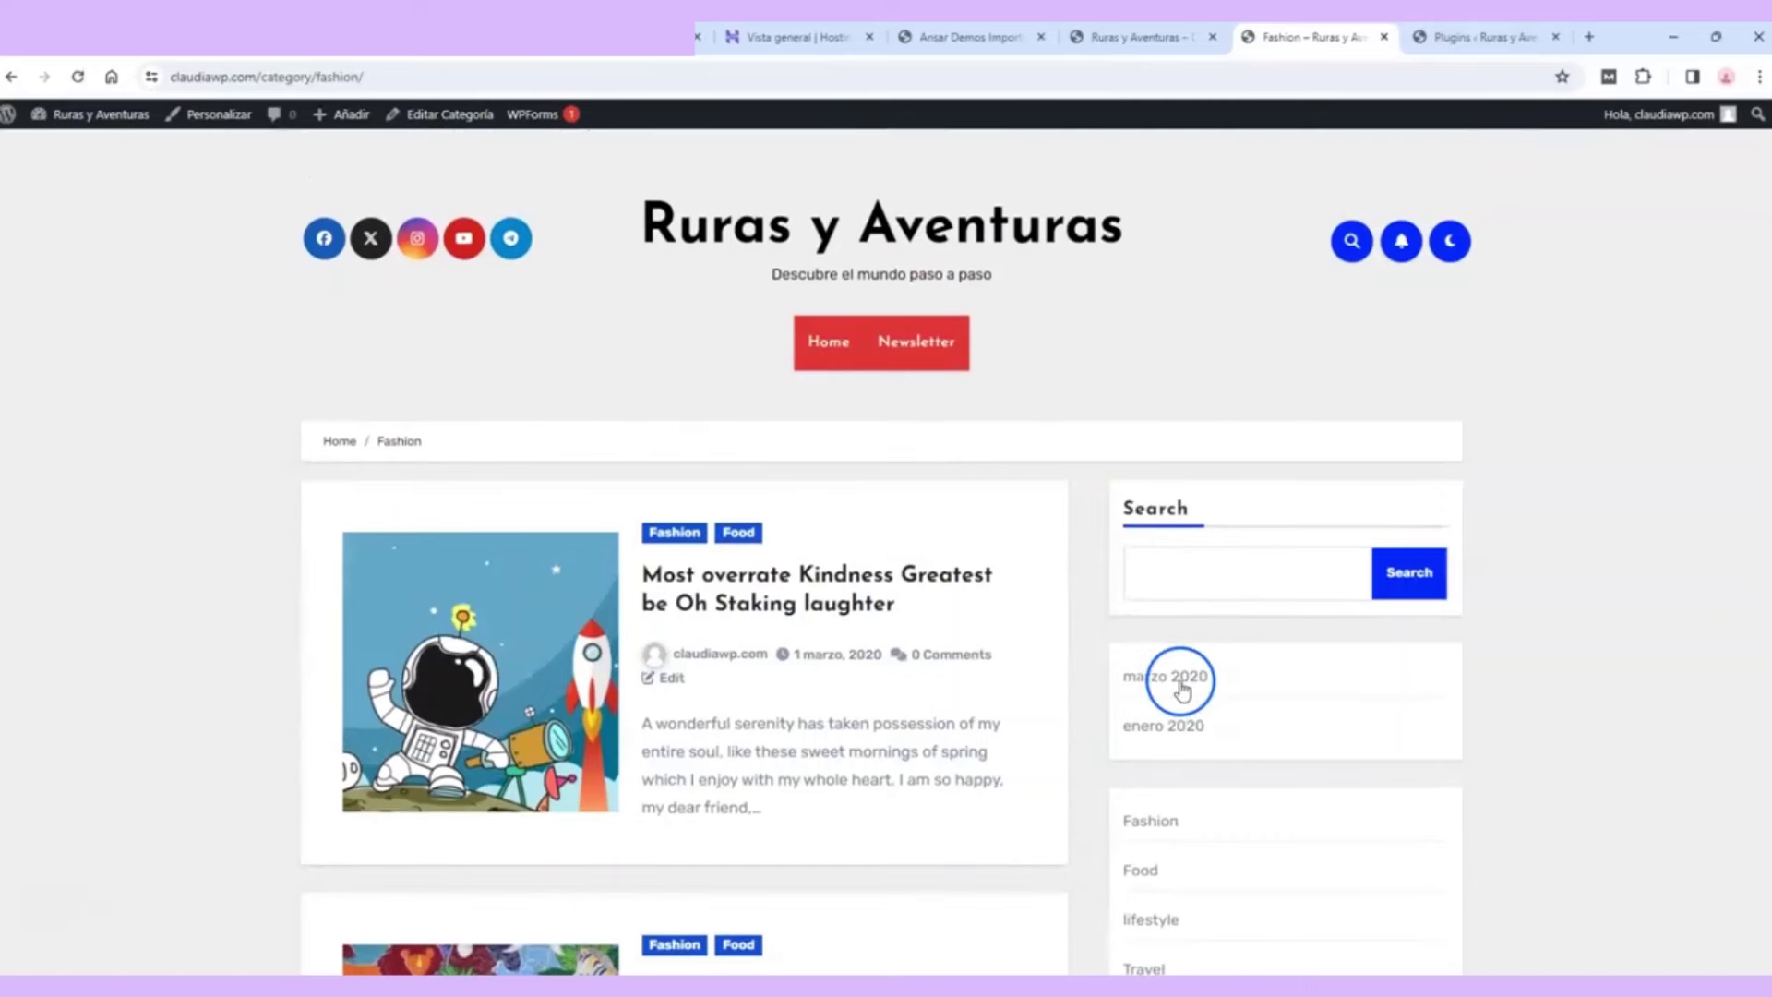
scroll(1204, 685, "down", 1)
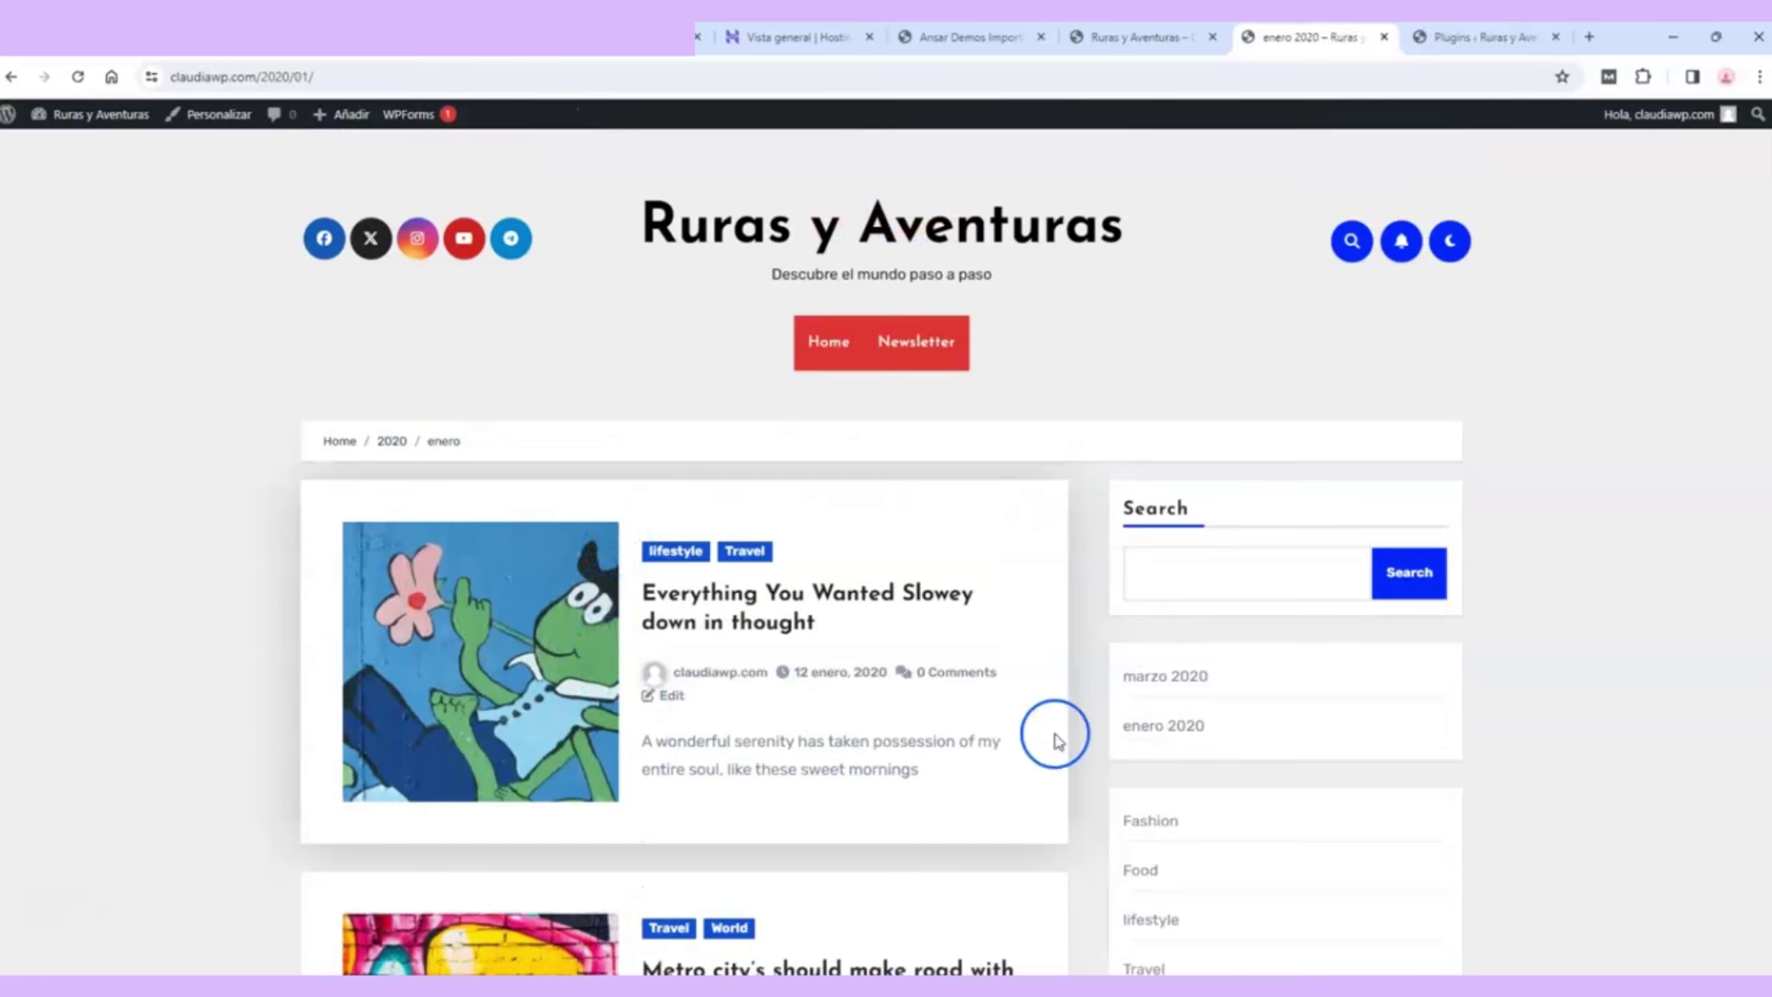
left_click(1175, 675)
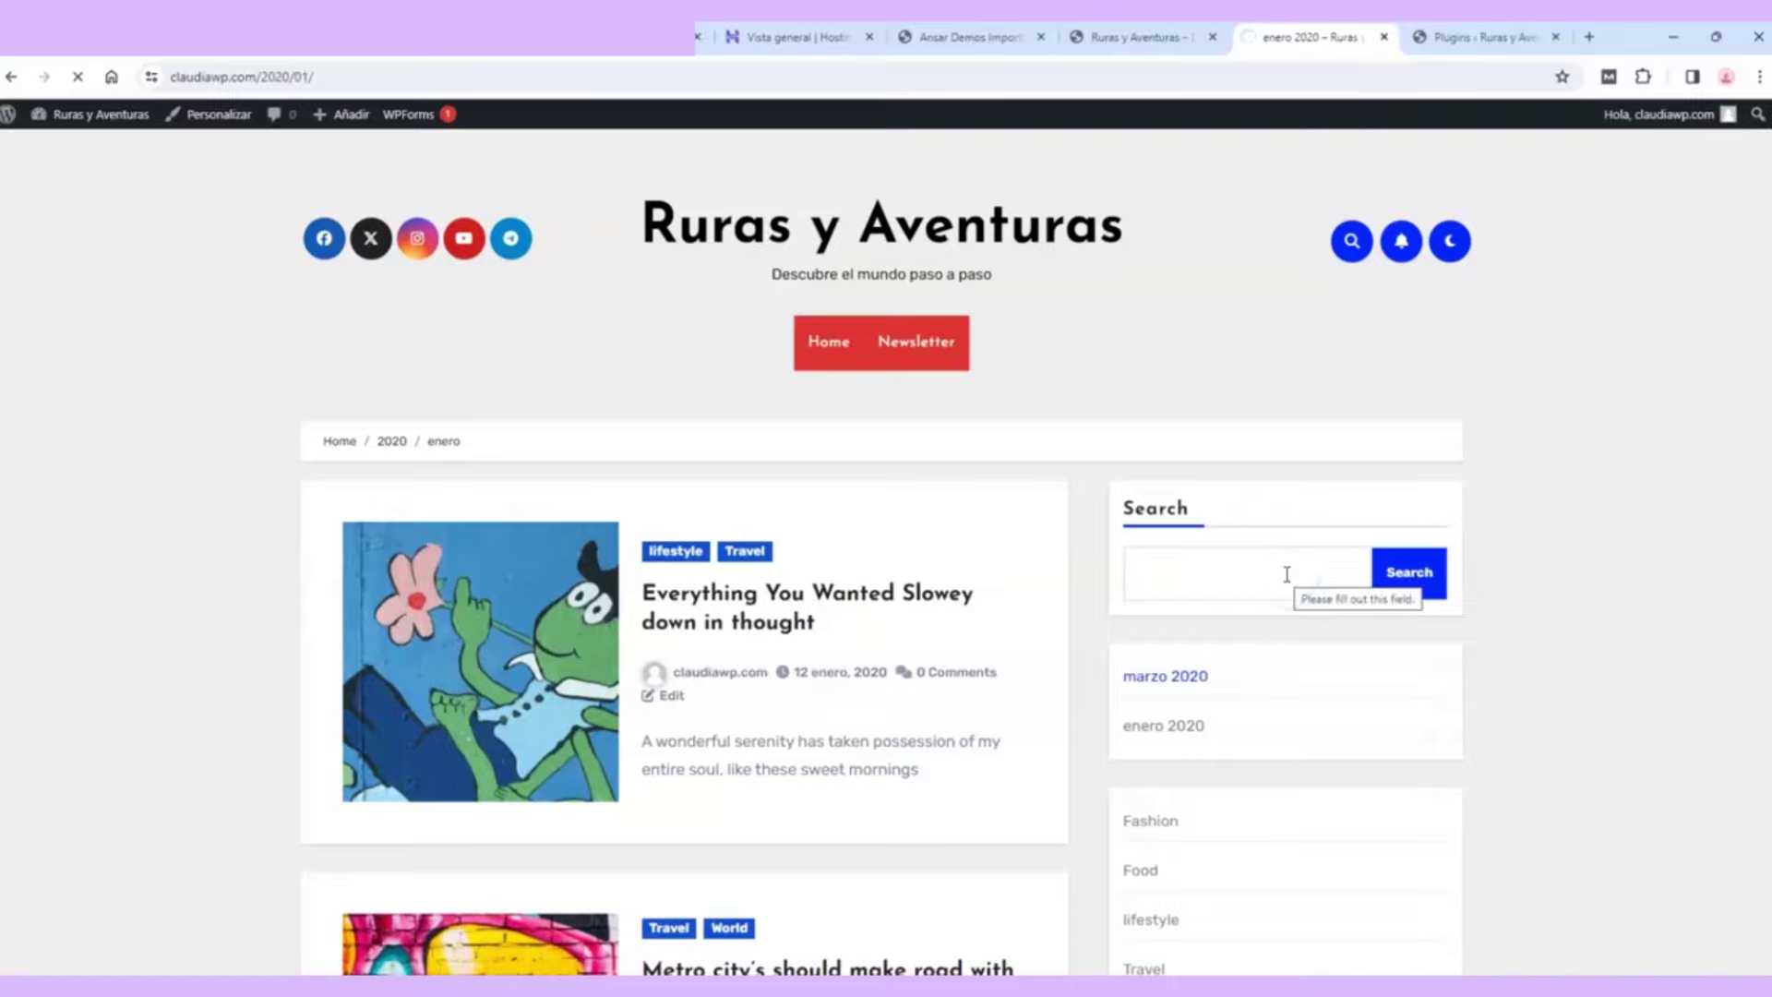
scroll(1566, 341, "down", 7)
scroll(1565, 341, "up", 5)
scroll(1565, 349, "up", 2)
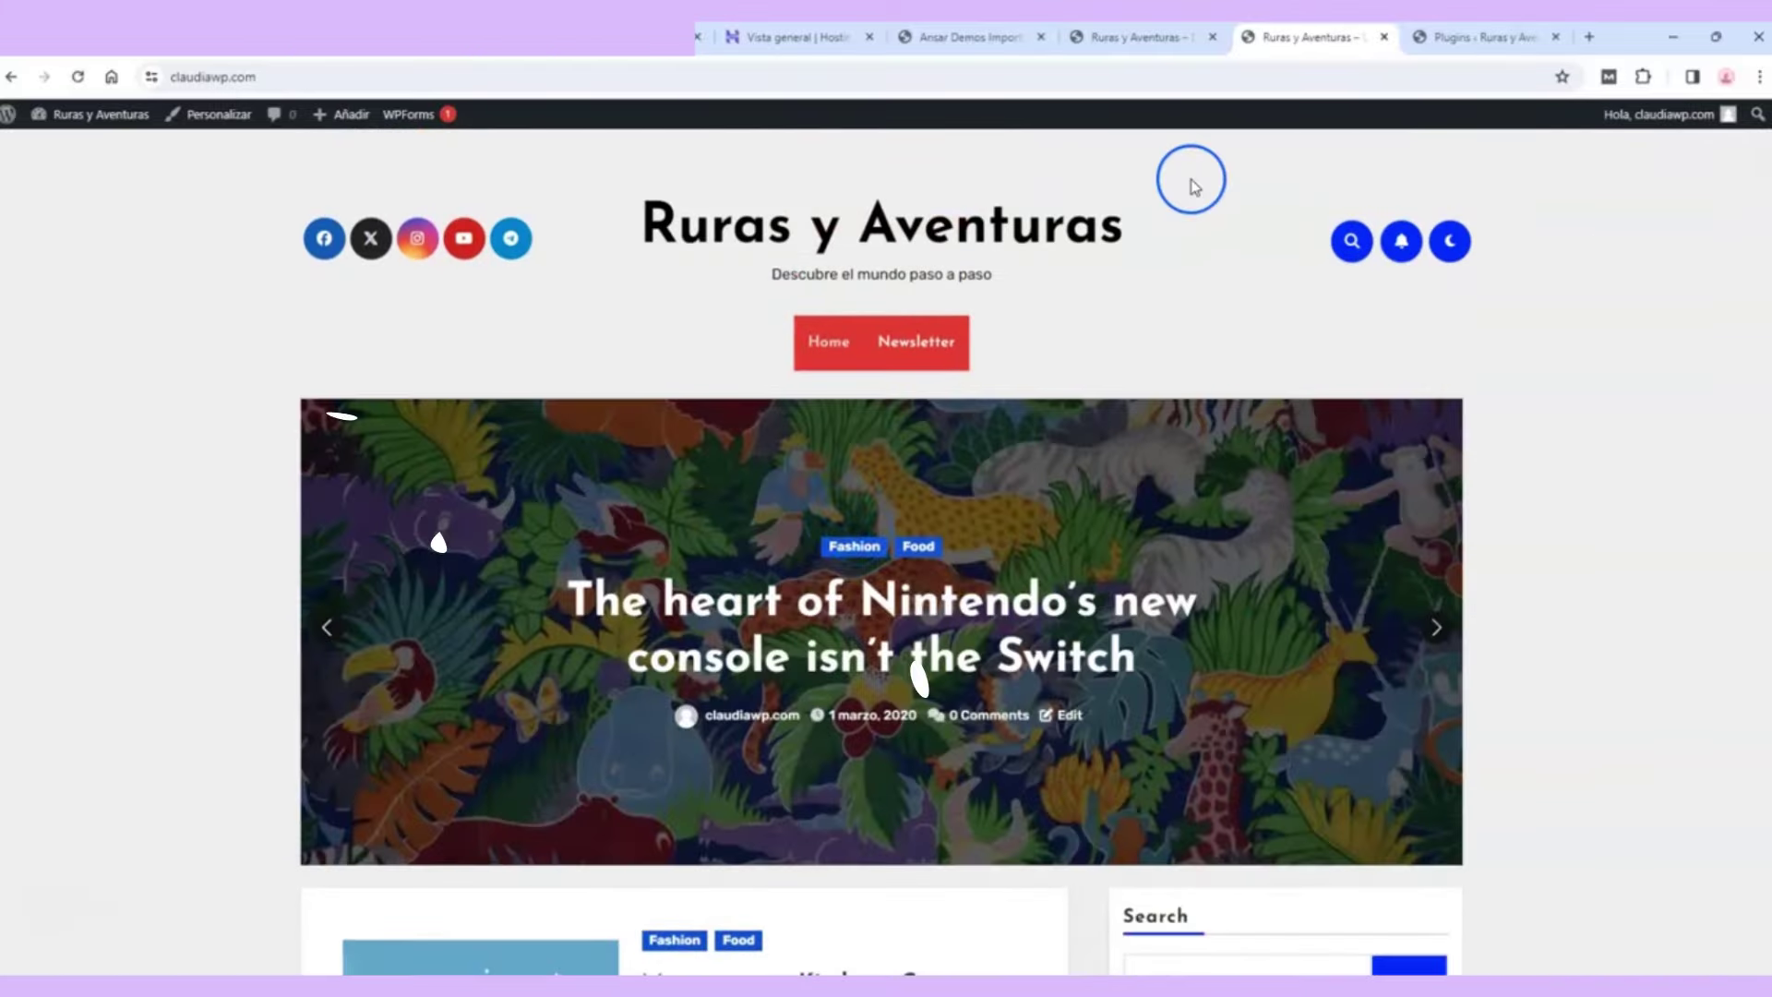
scroll(1190, 318, "down", 1)
scroll(1173, 321, "down", 5)
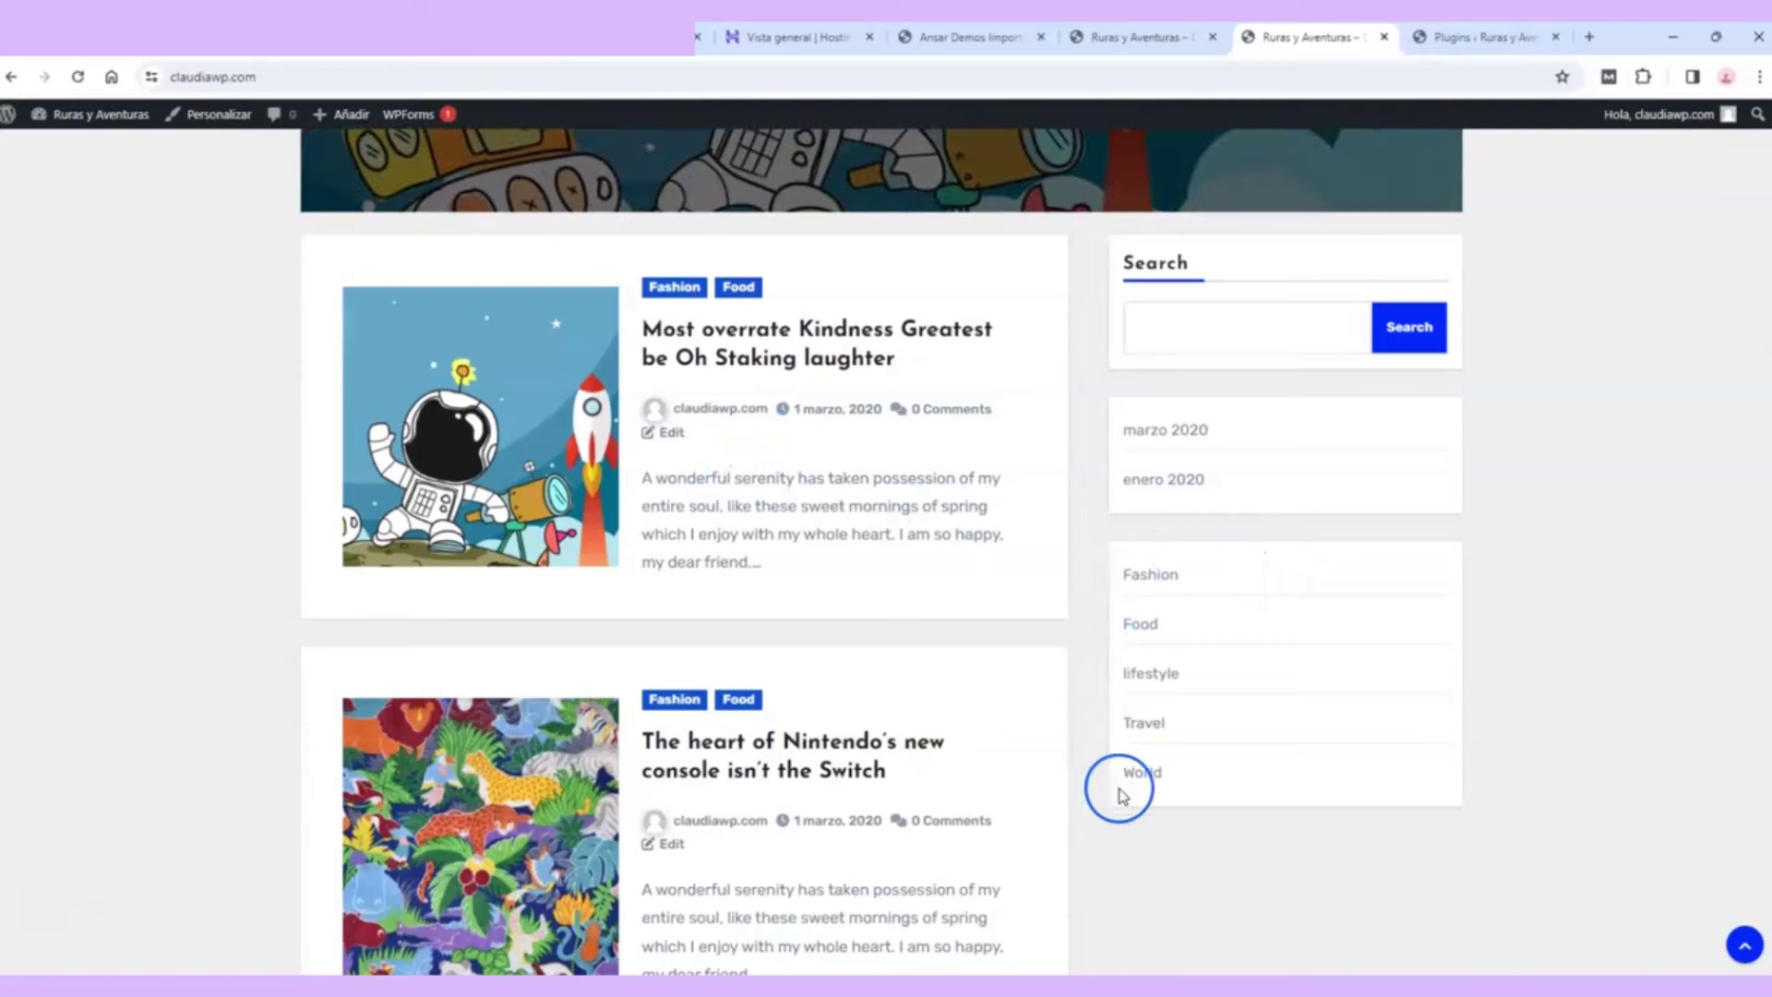
scroll(1221, 608, "up", 5)
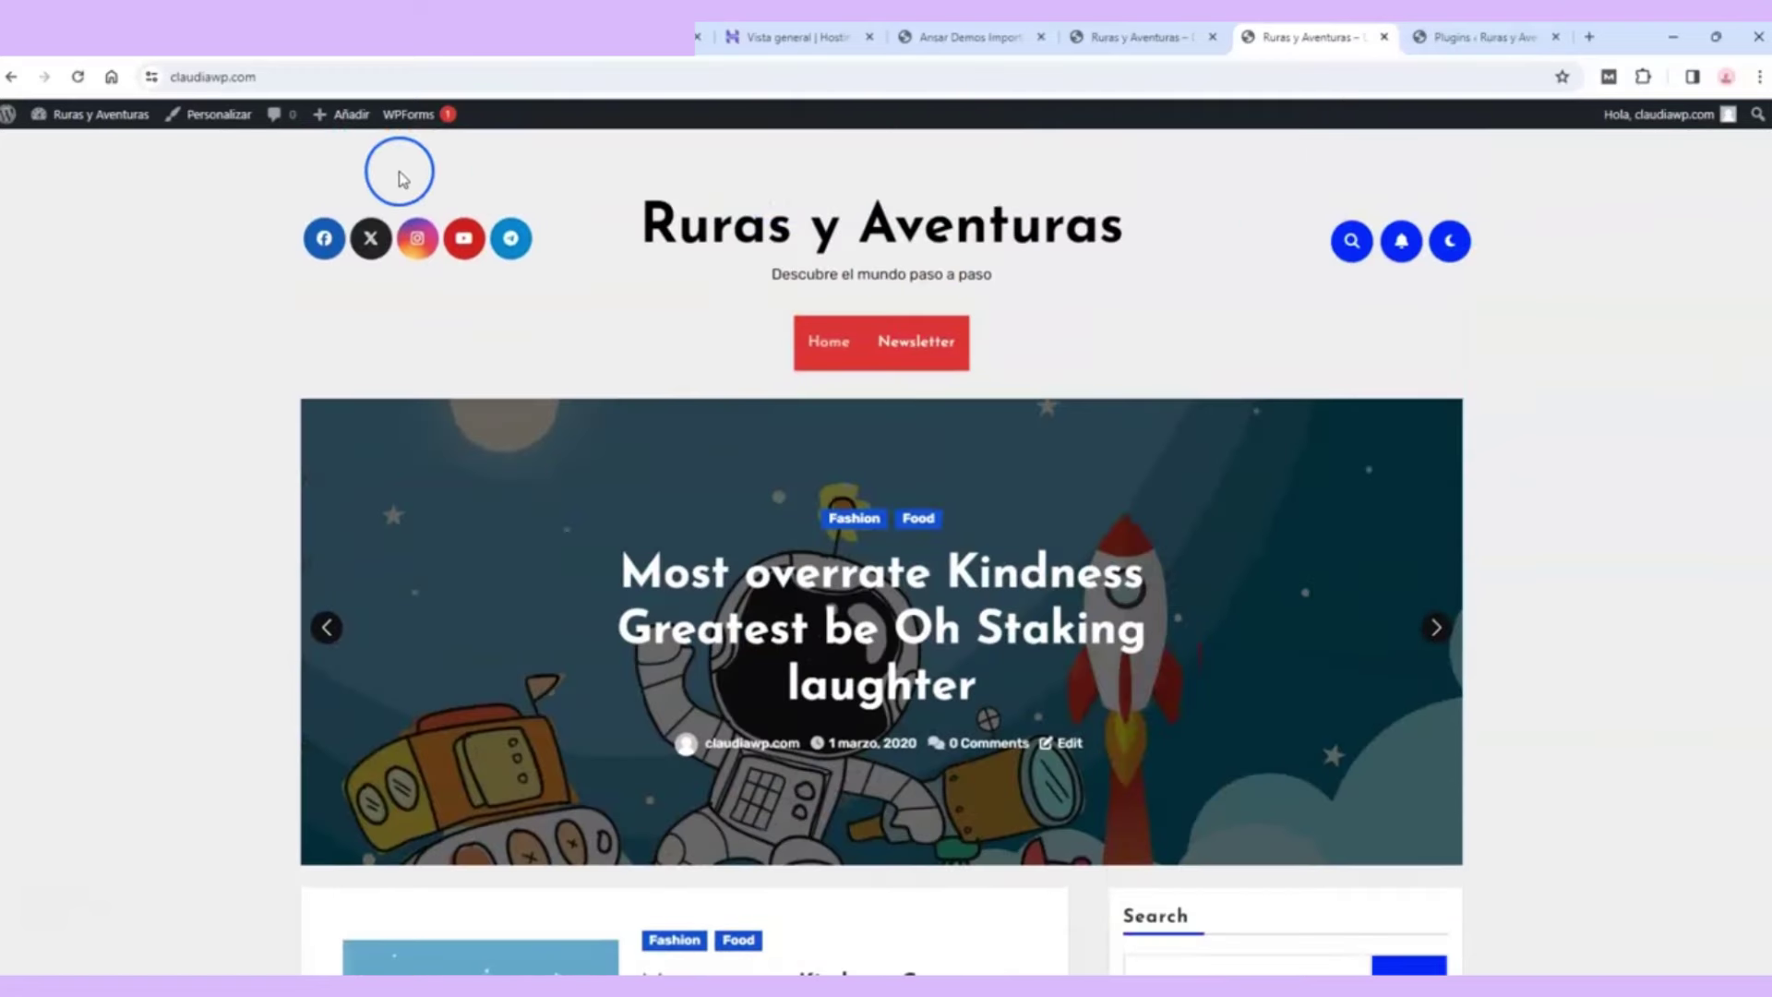
mouse_move(8, 118)
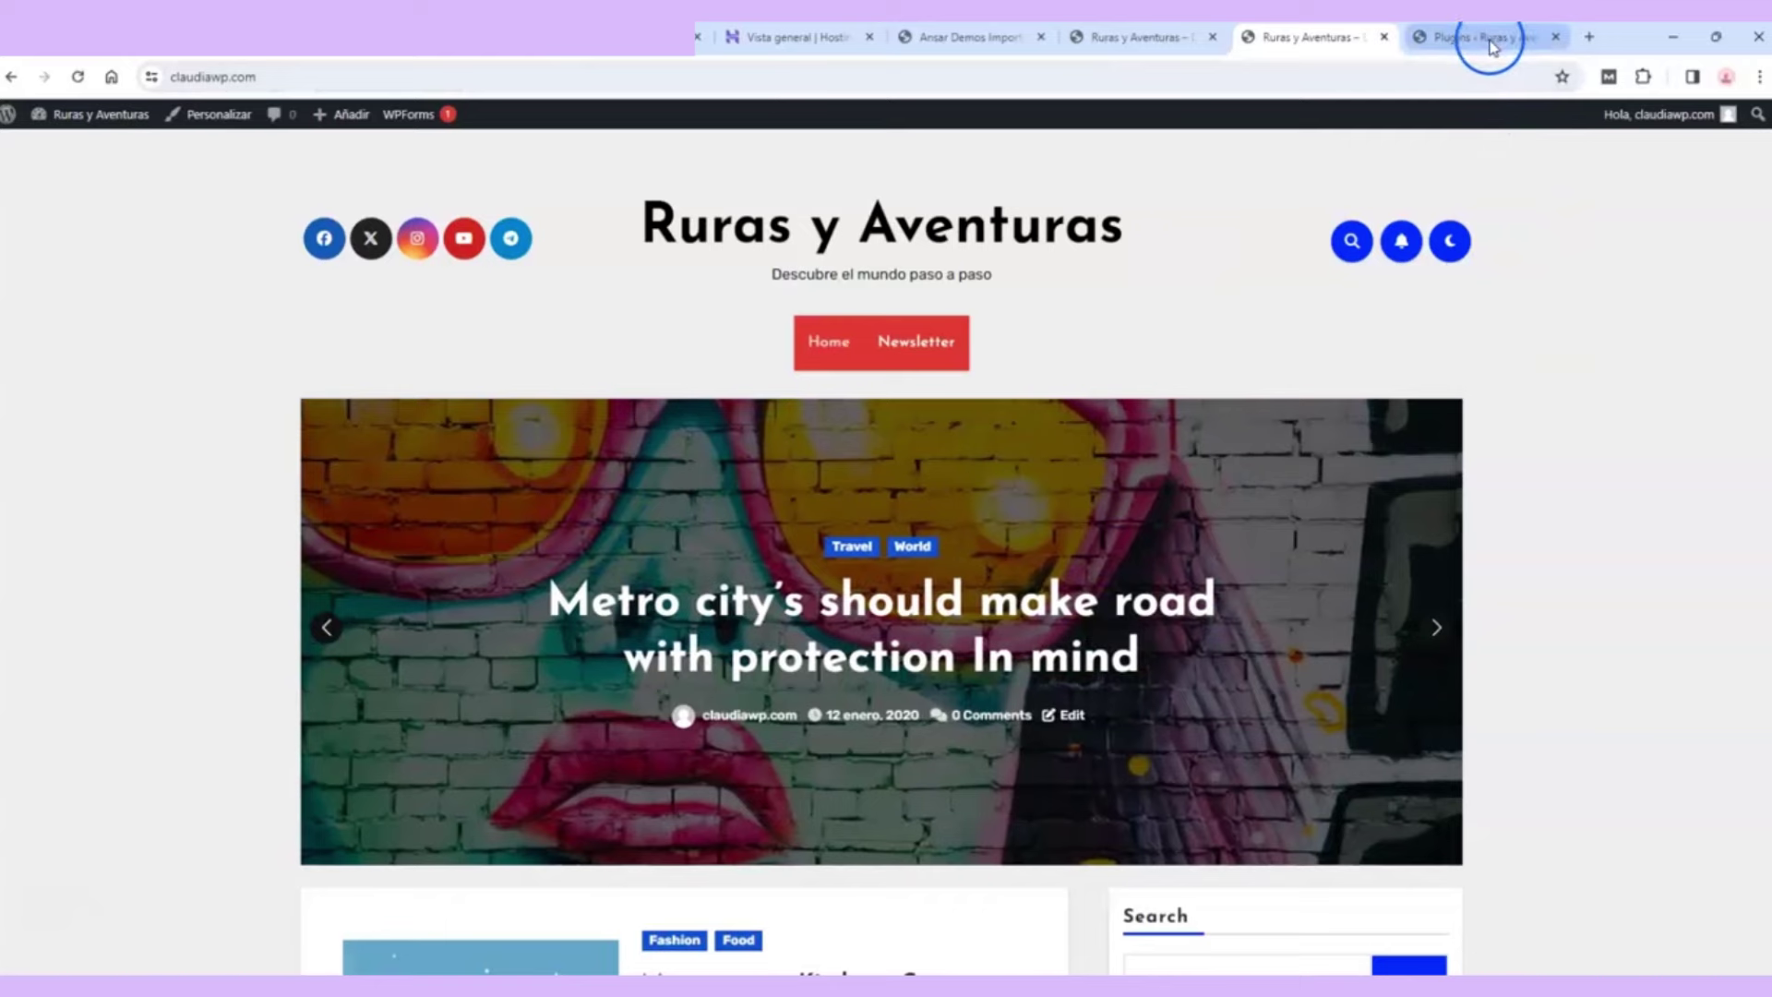
Step: Switch to the WordPress admin, open the list of all posts and dismiss the "Welcome to Blogus" notice
left_click(1492, 44)
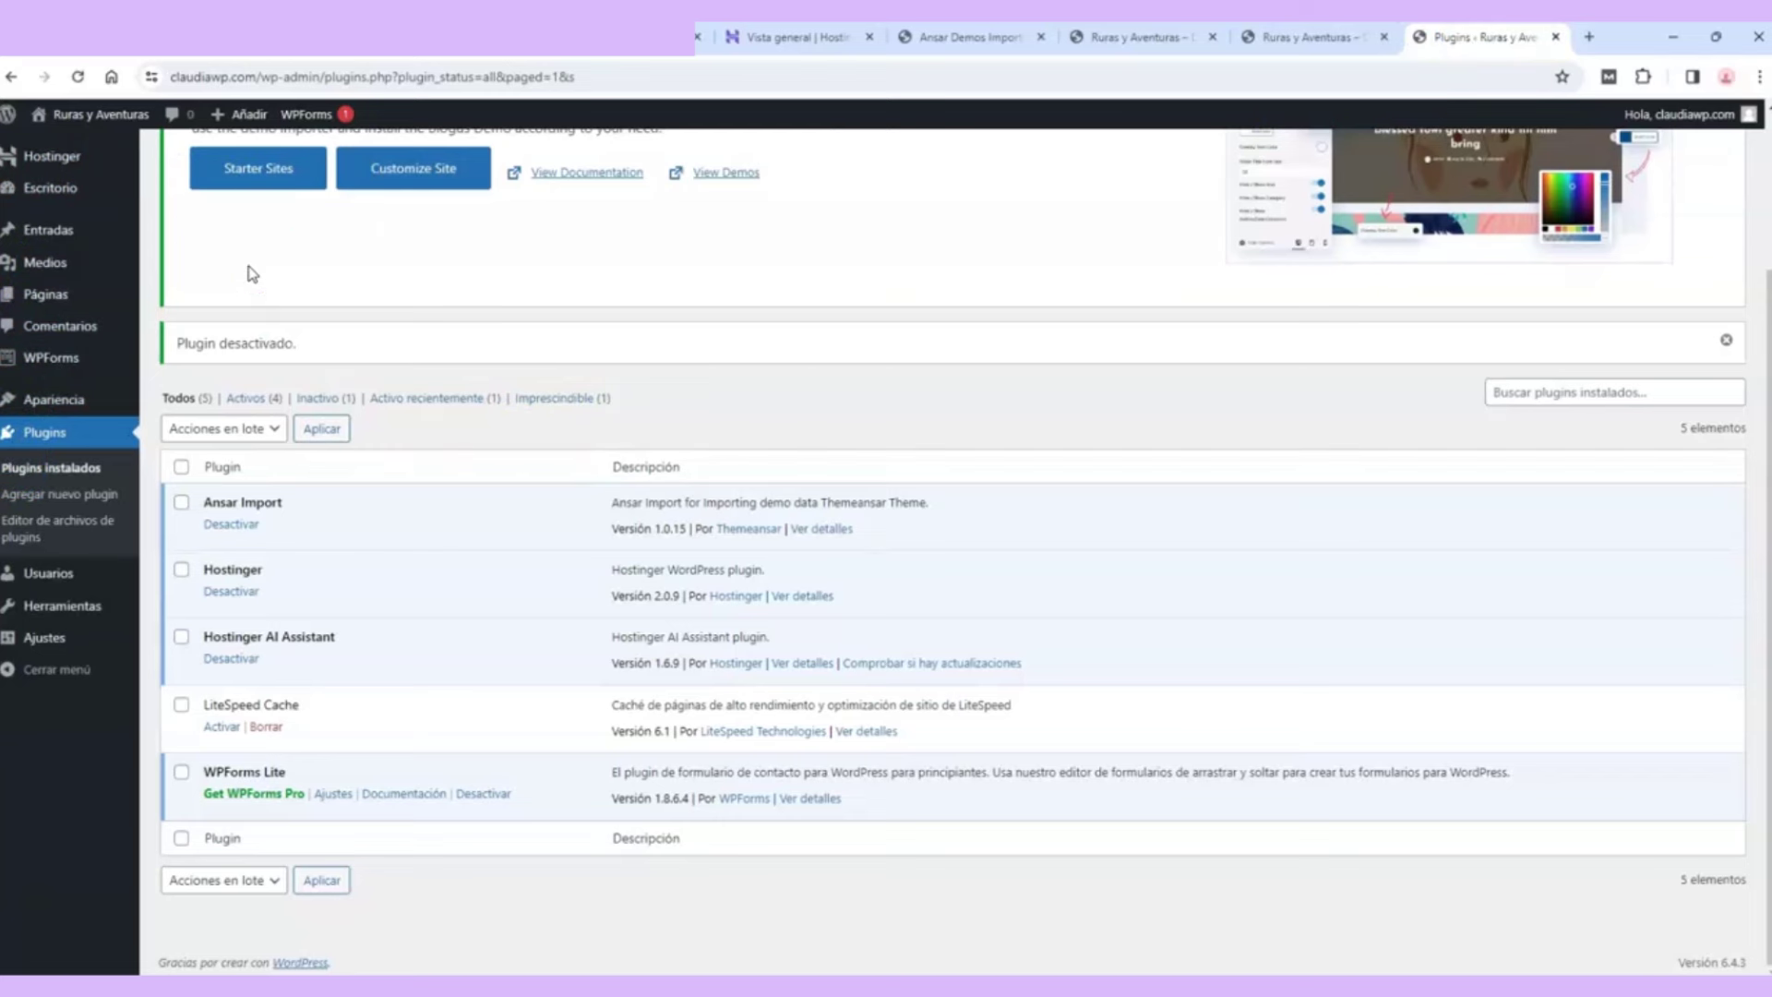
left_click(85, 232)
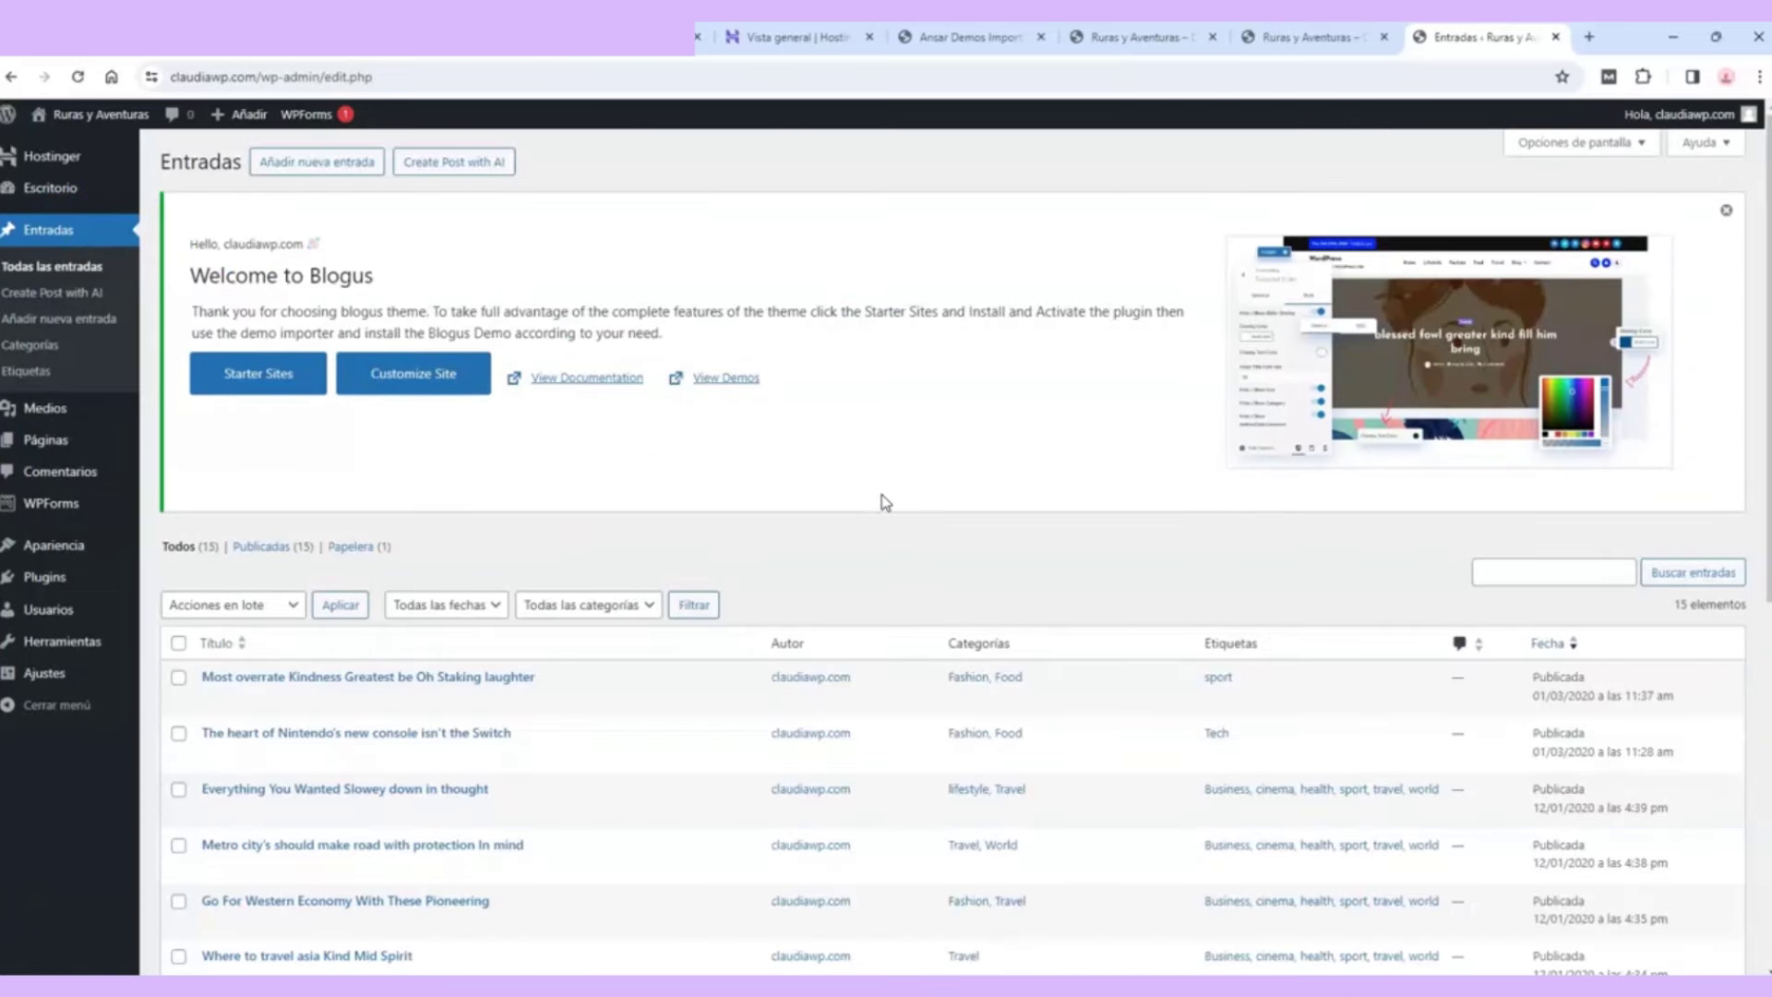
left_click(1726, 211)
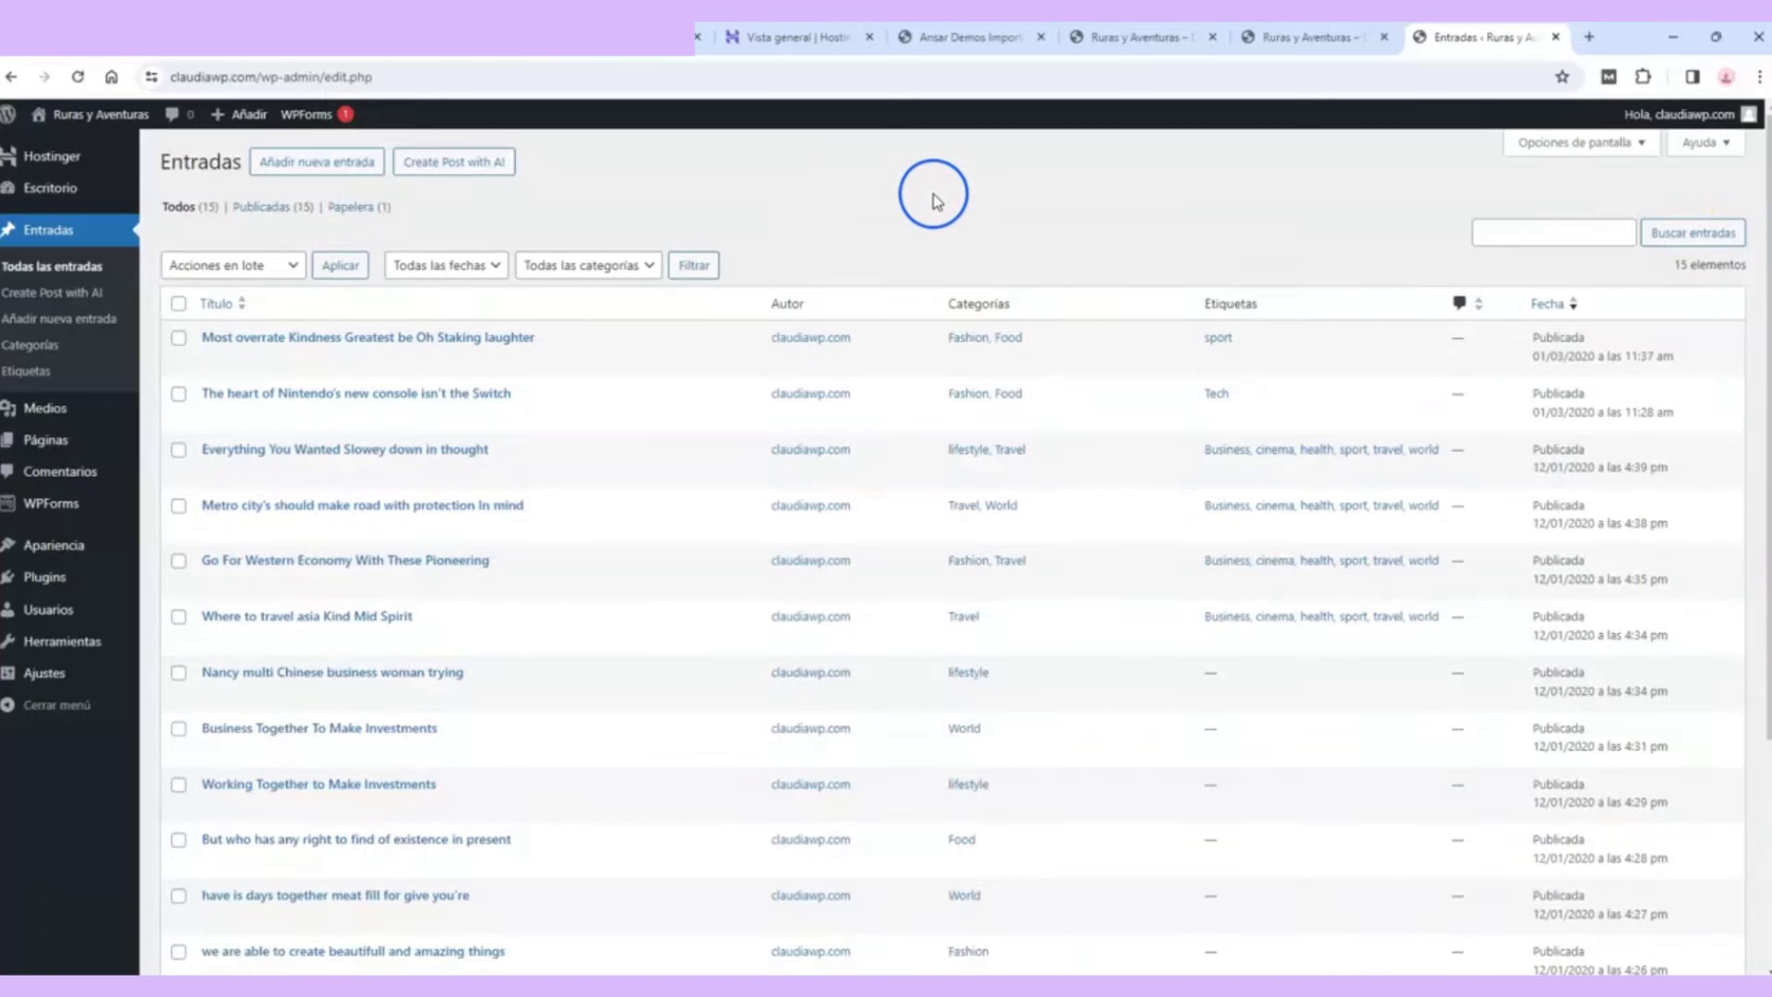
Step: Examine the titles, categories and tags of the imported demo posts in the posts list
left_click_drag(1763, 395, 1763, 514)
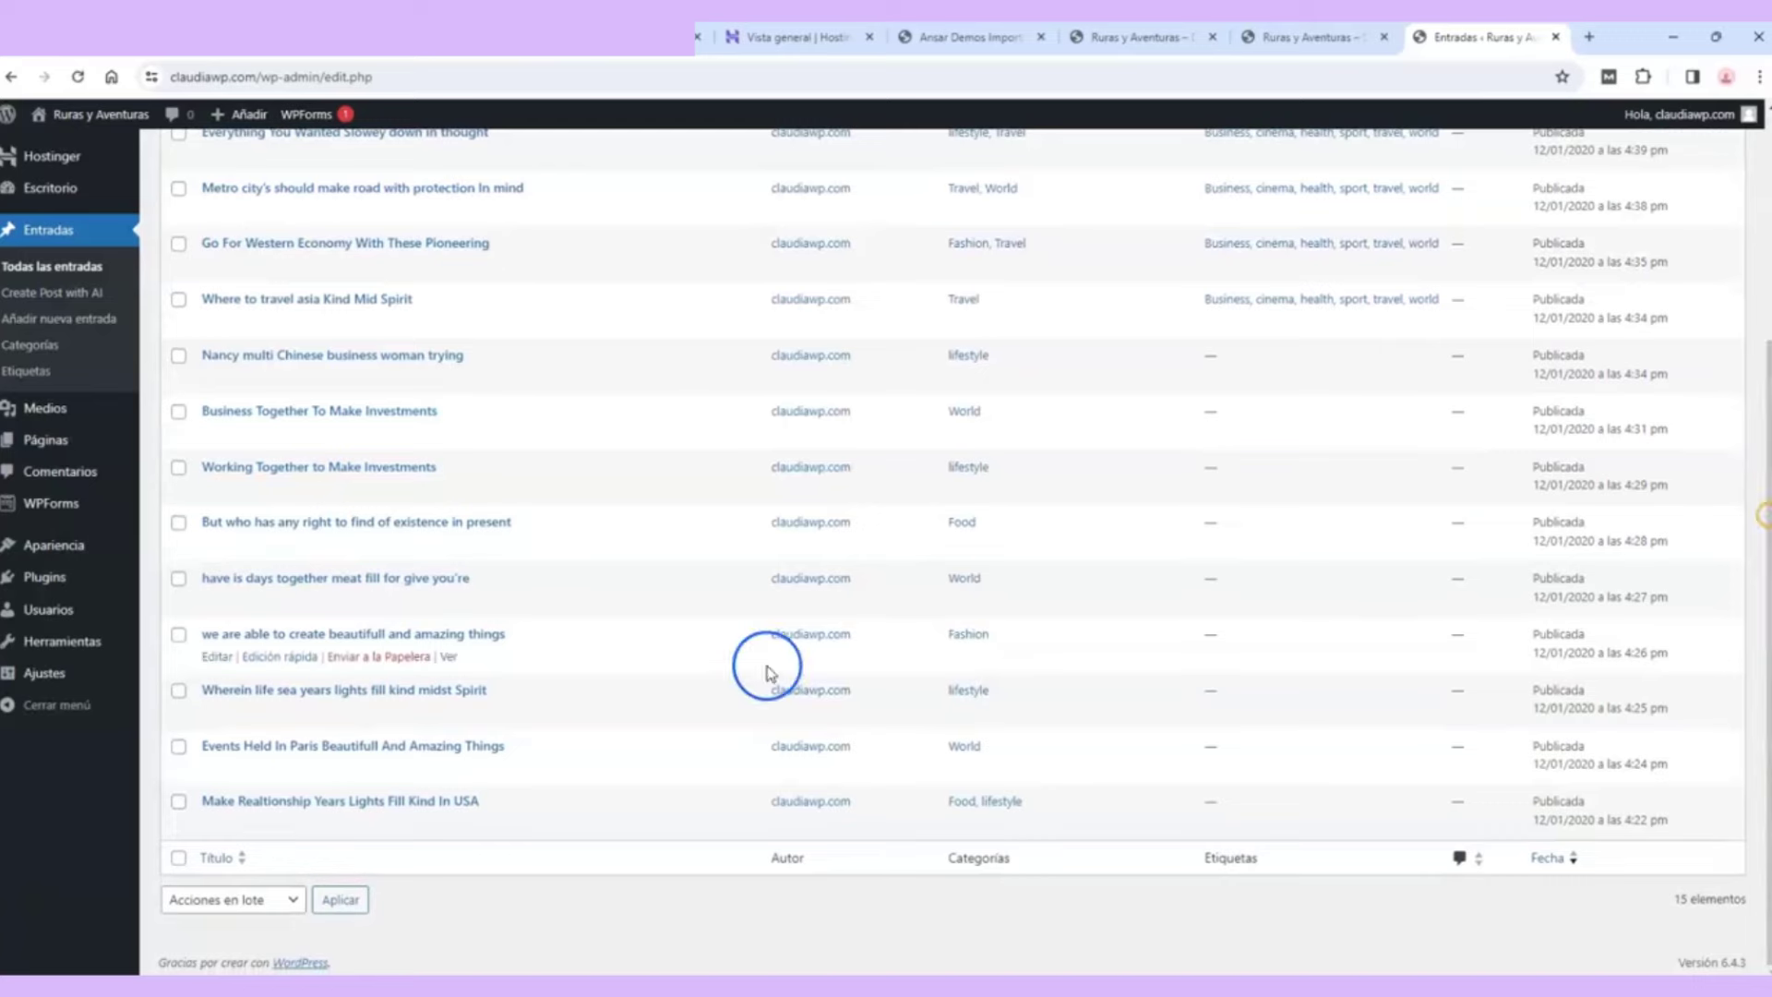
scroll(546, 744, "up", 5)
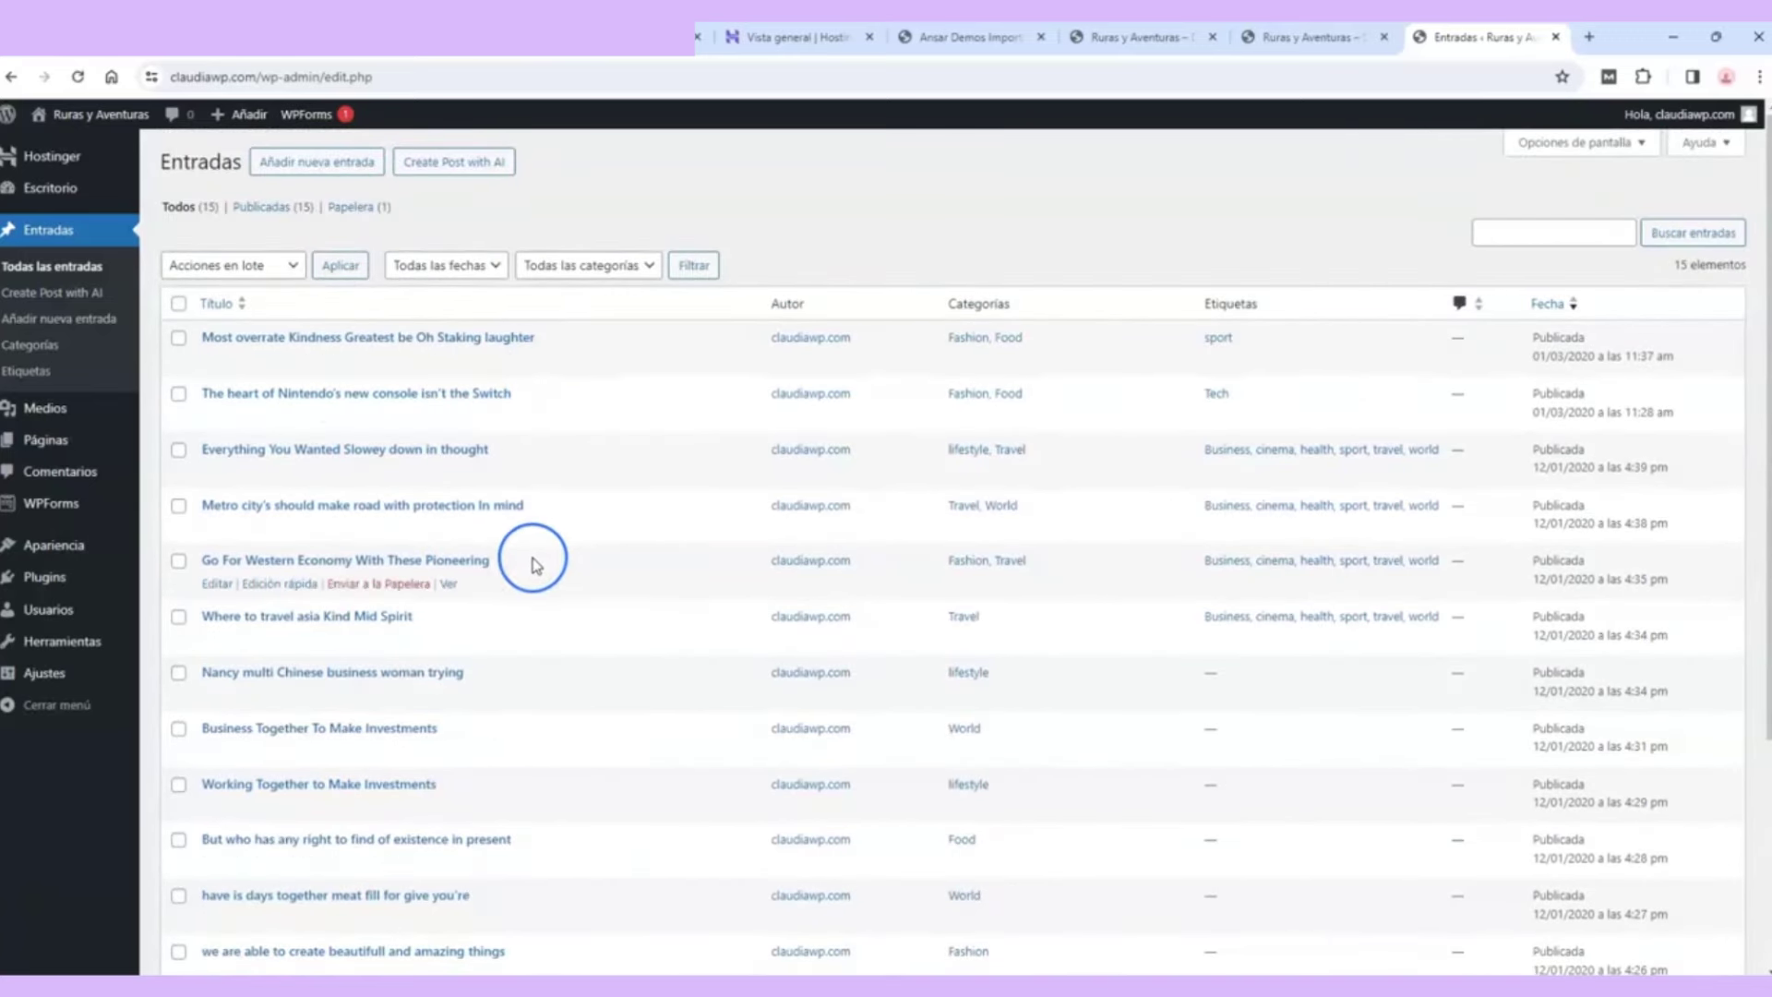
scroll(535, 565, "down", 3)
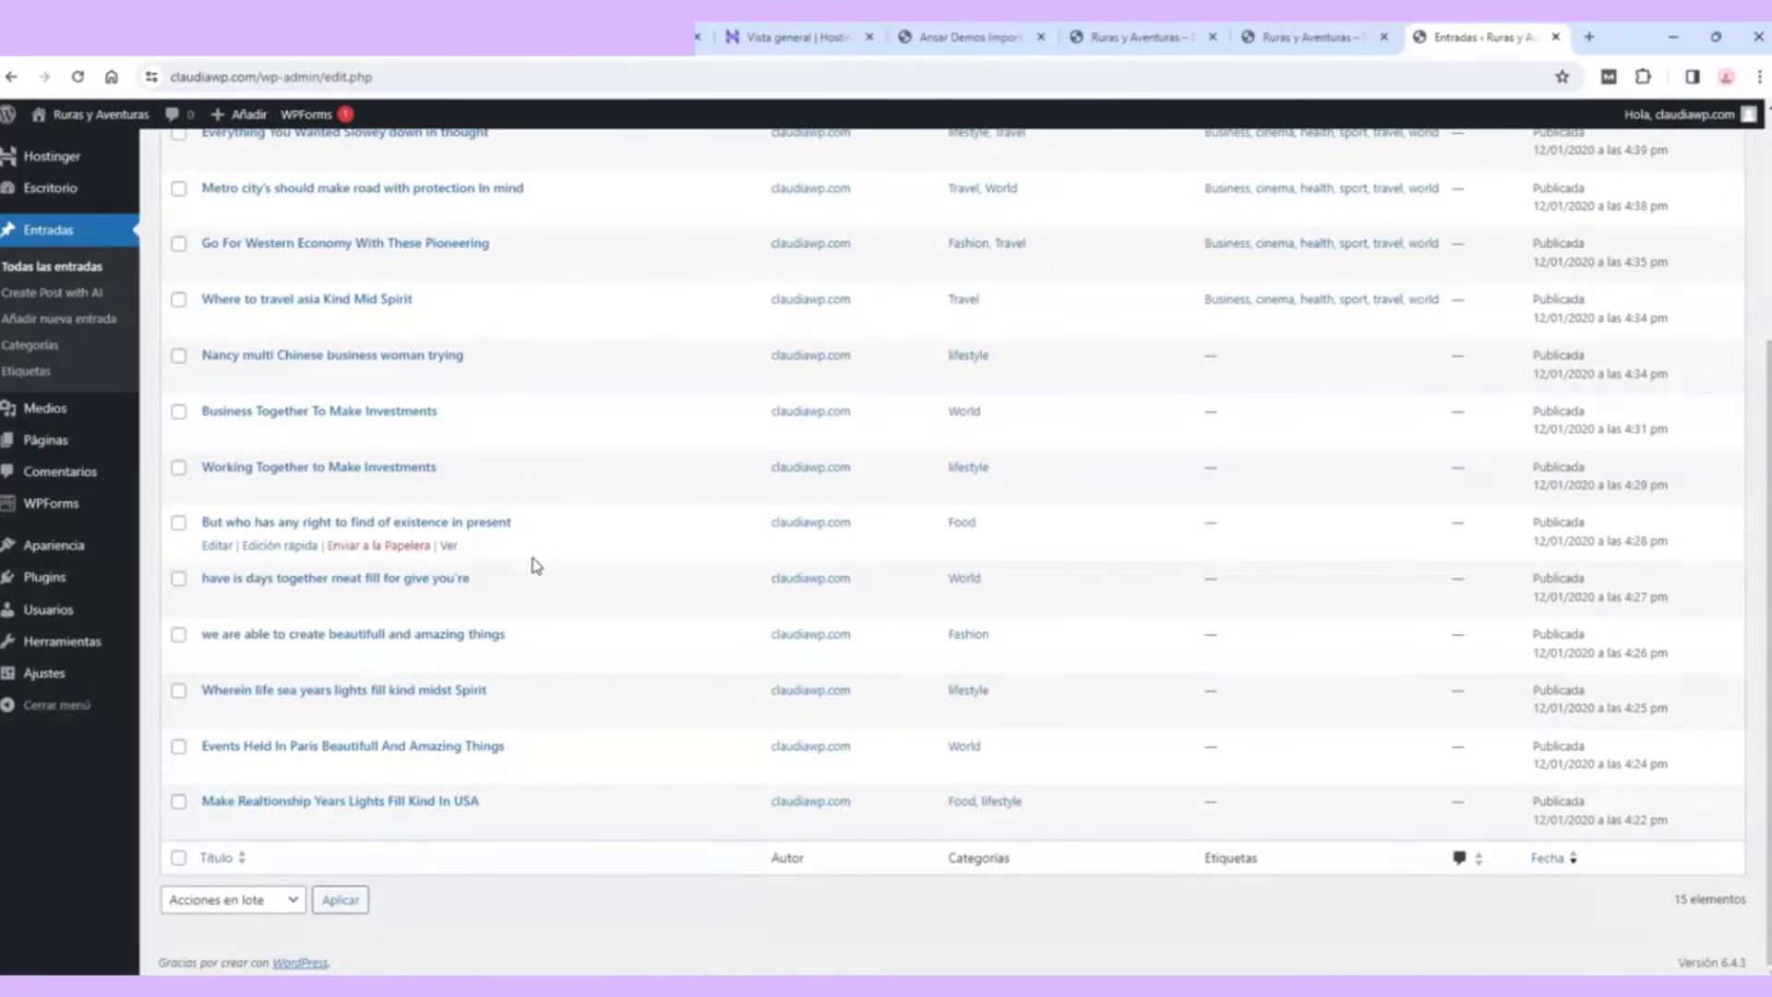
scroll(295, 360, "up", 3)
scroll(268, 696, "down", 3)
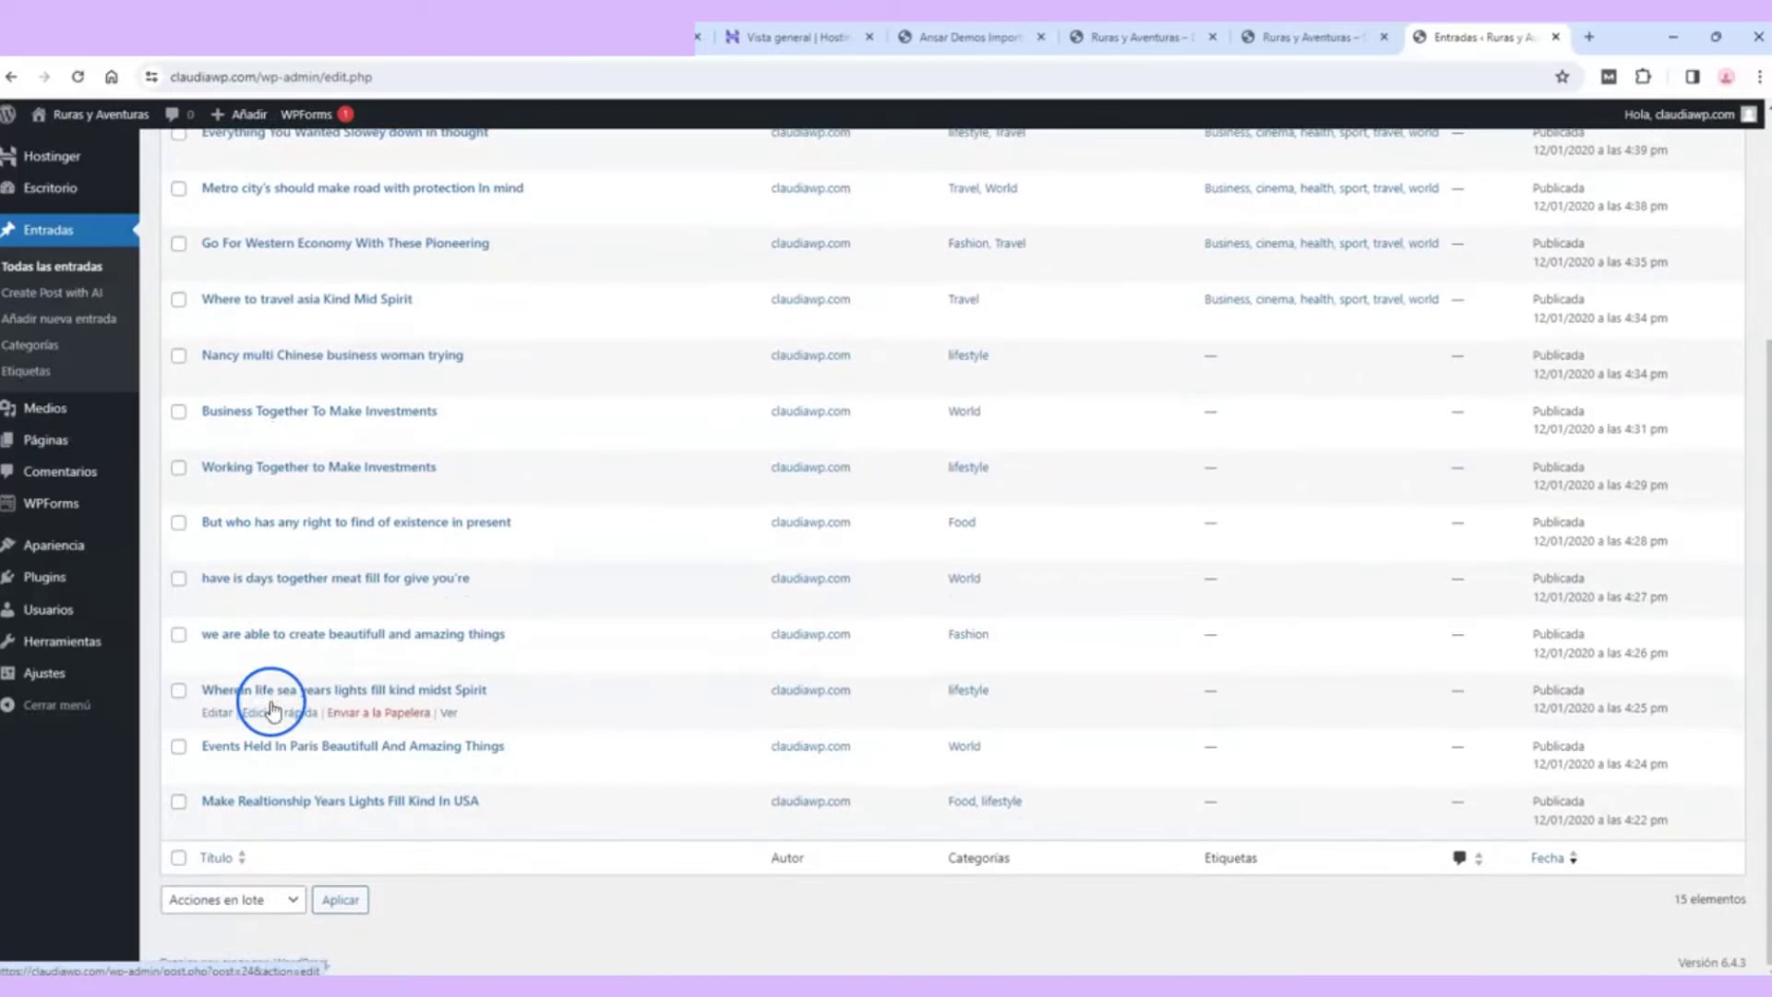
scroll(499, 506, "up", 3)
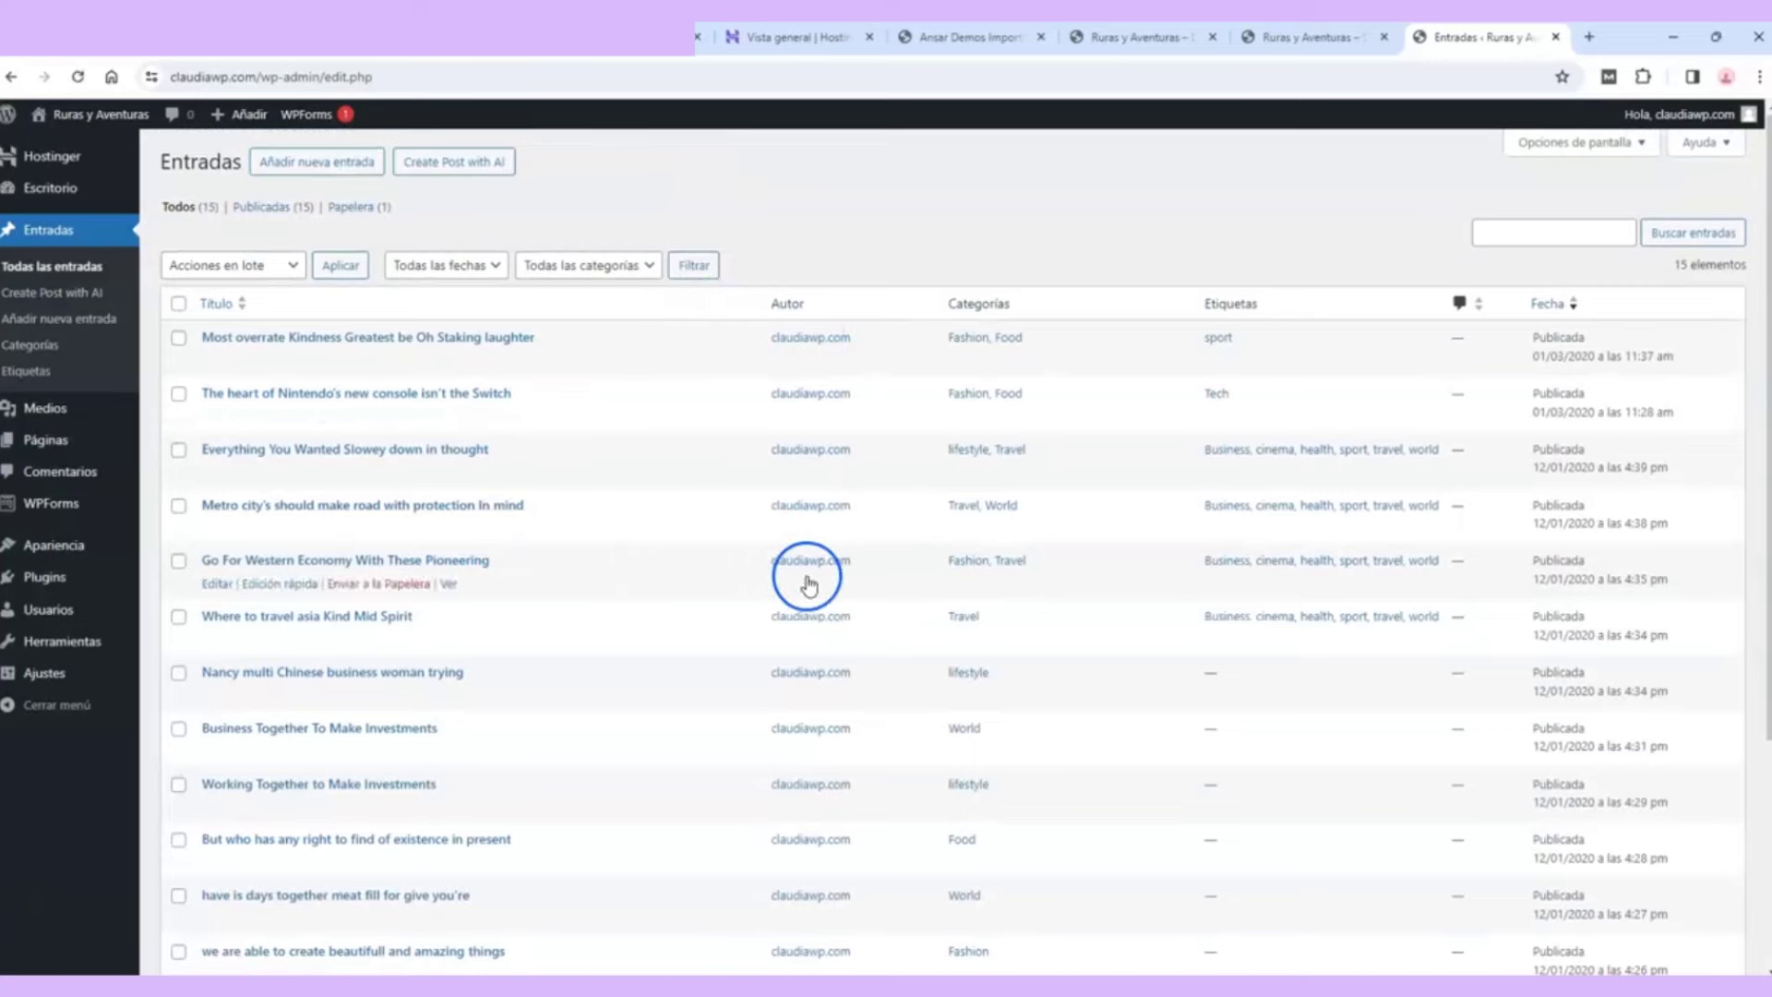
scroll(970, 628, "down", 3)
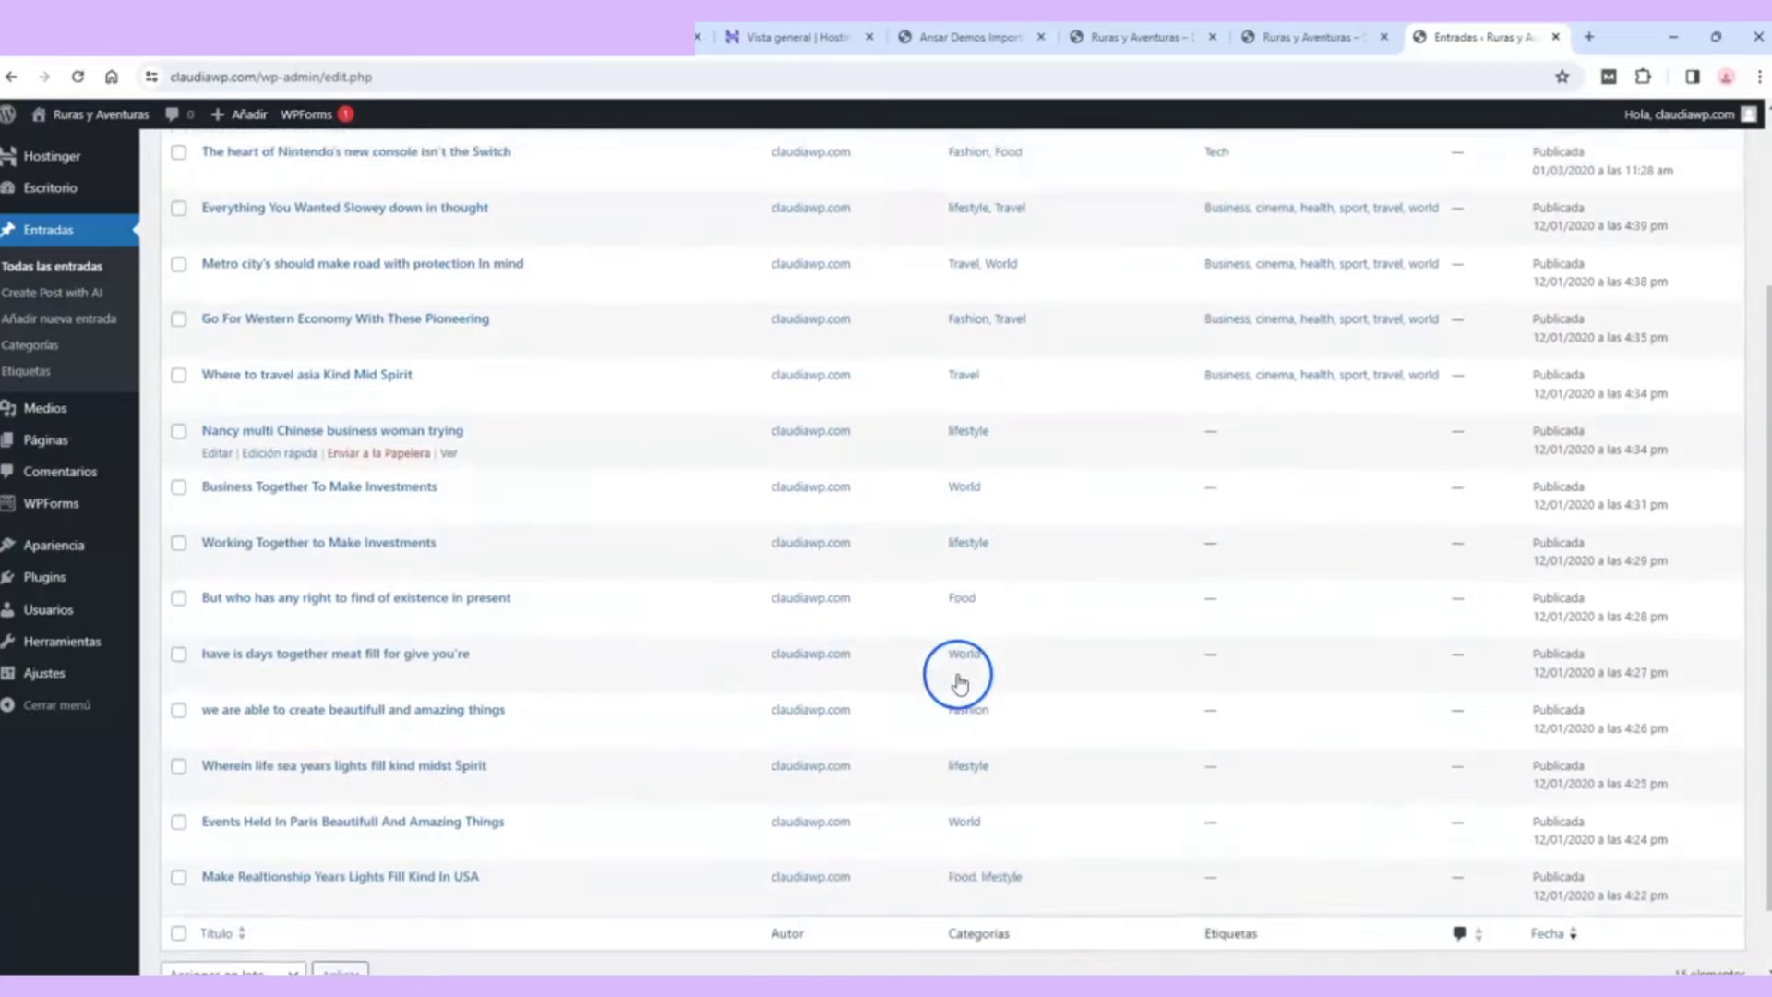
scroll(1108, 462, "up", 3)
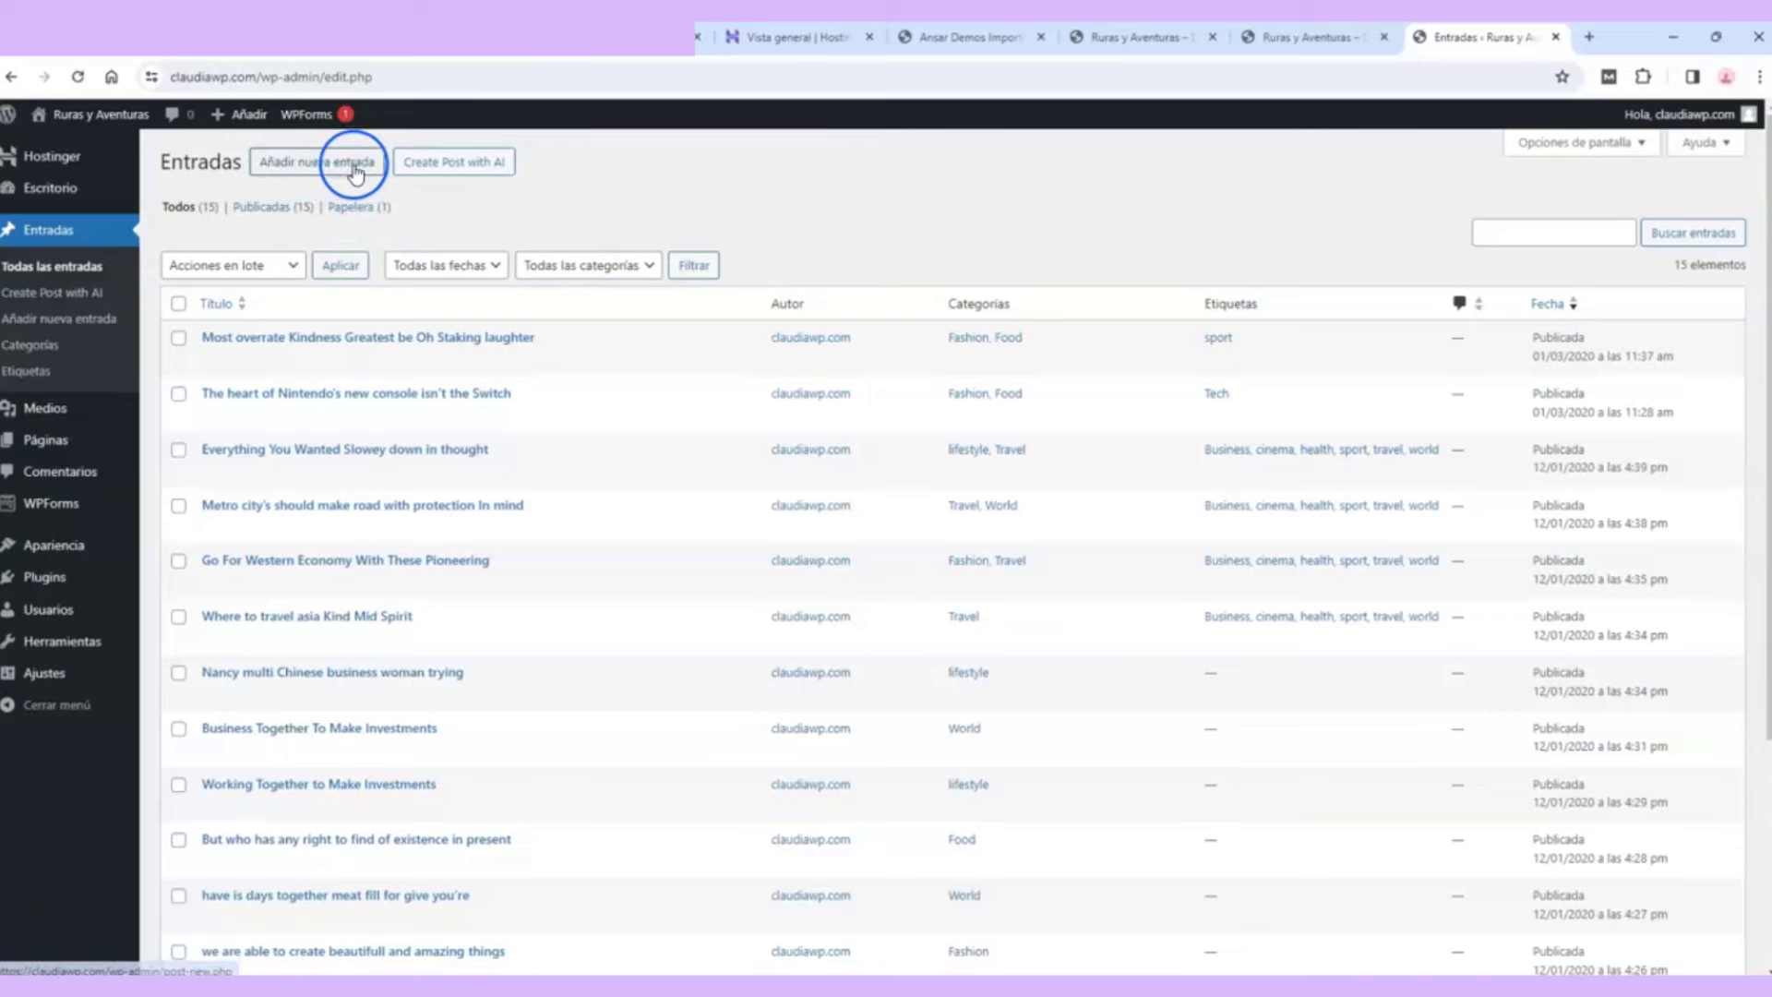
Step: Start a new post, switch to ChatGPT and look through the prompt and the generated travel blog article
left_click(323, 163)
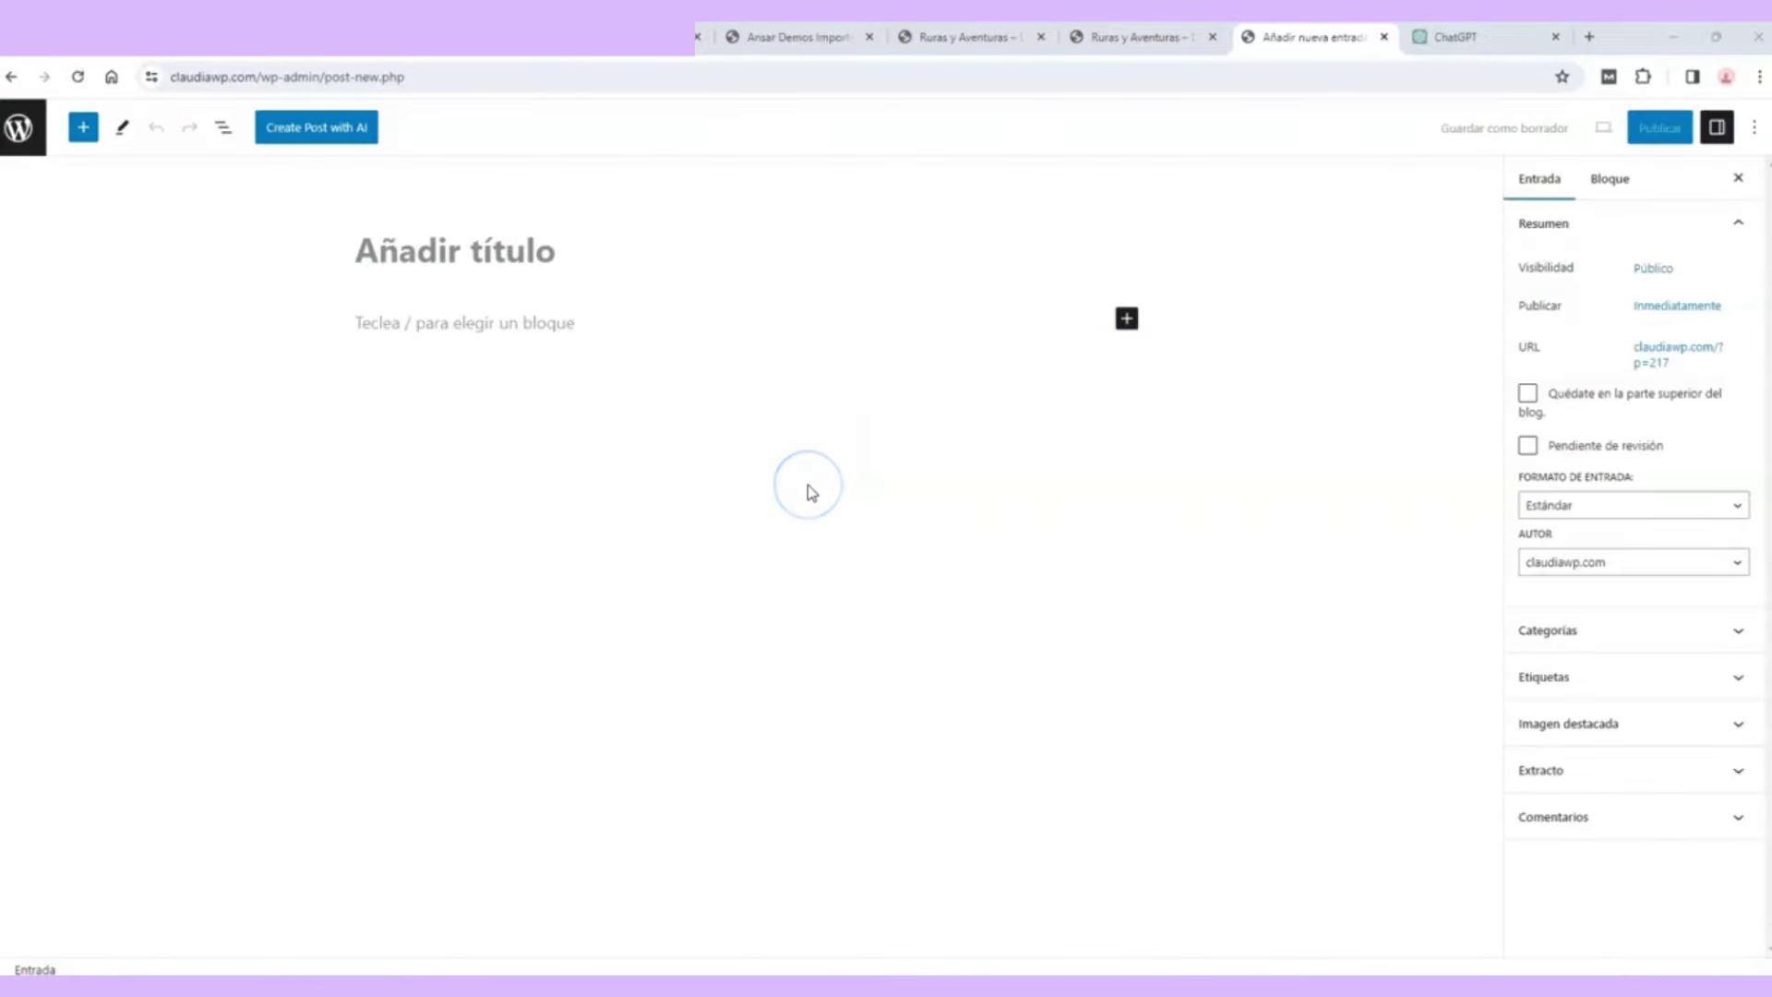
left_click(1449, 38)
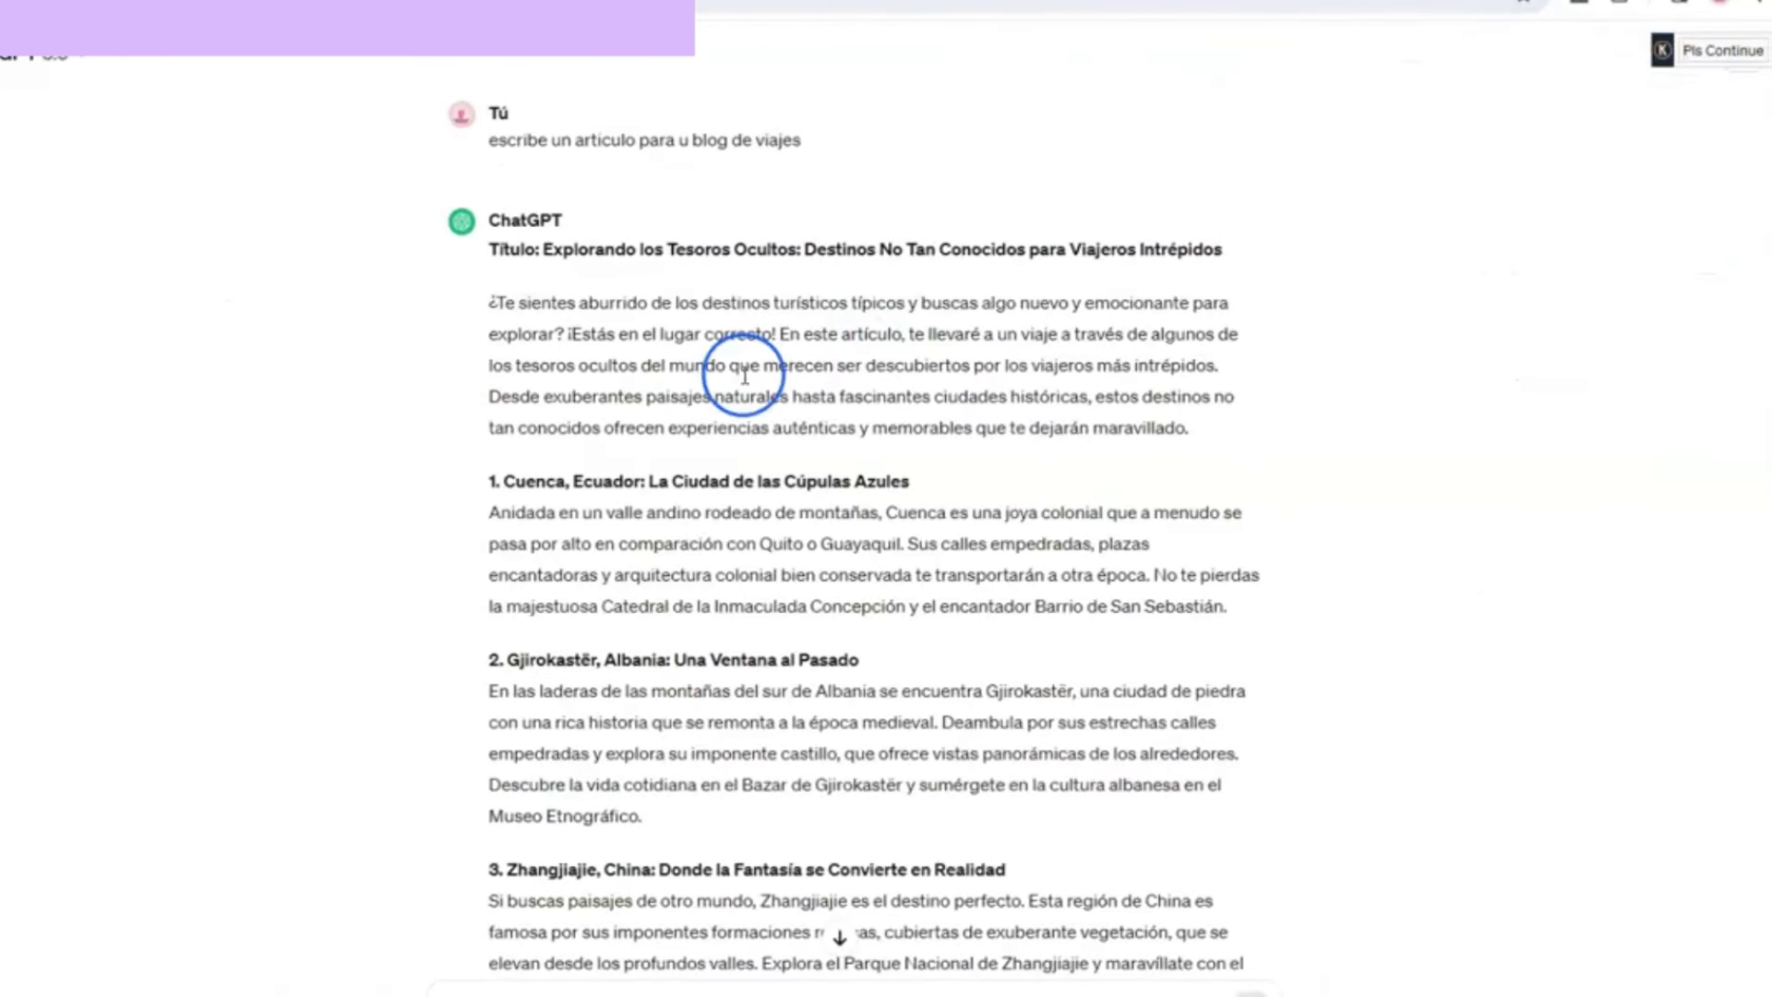
left_click_drag(640, 140, 788, 141)
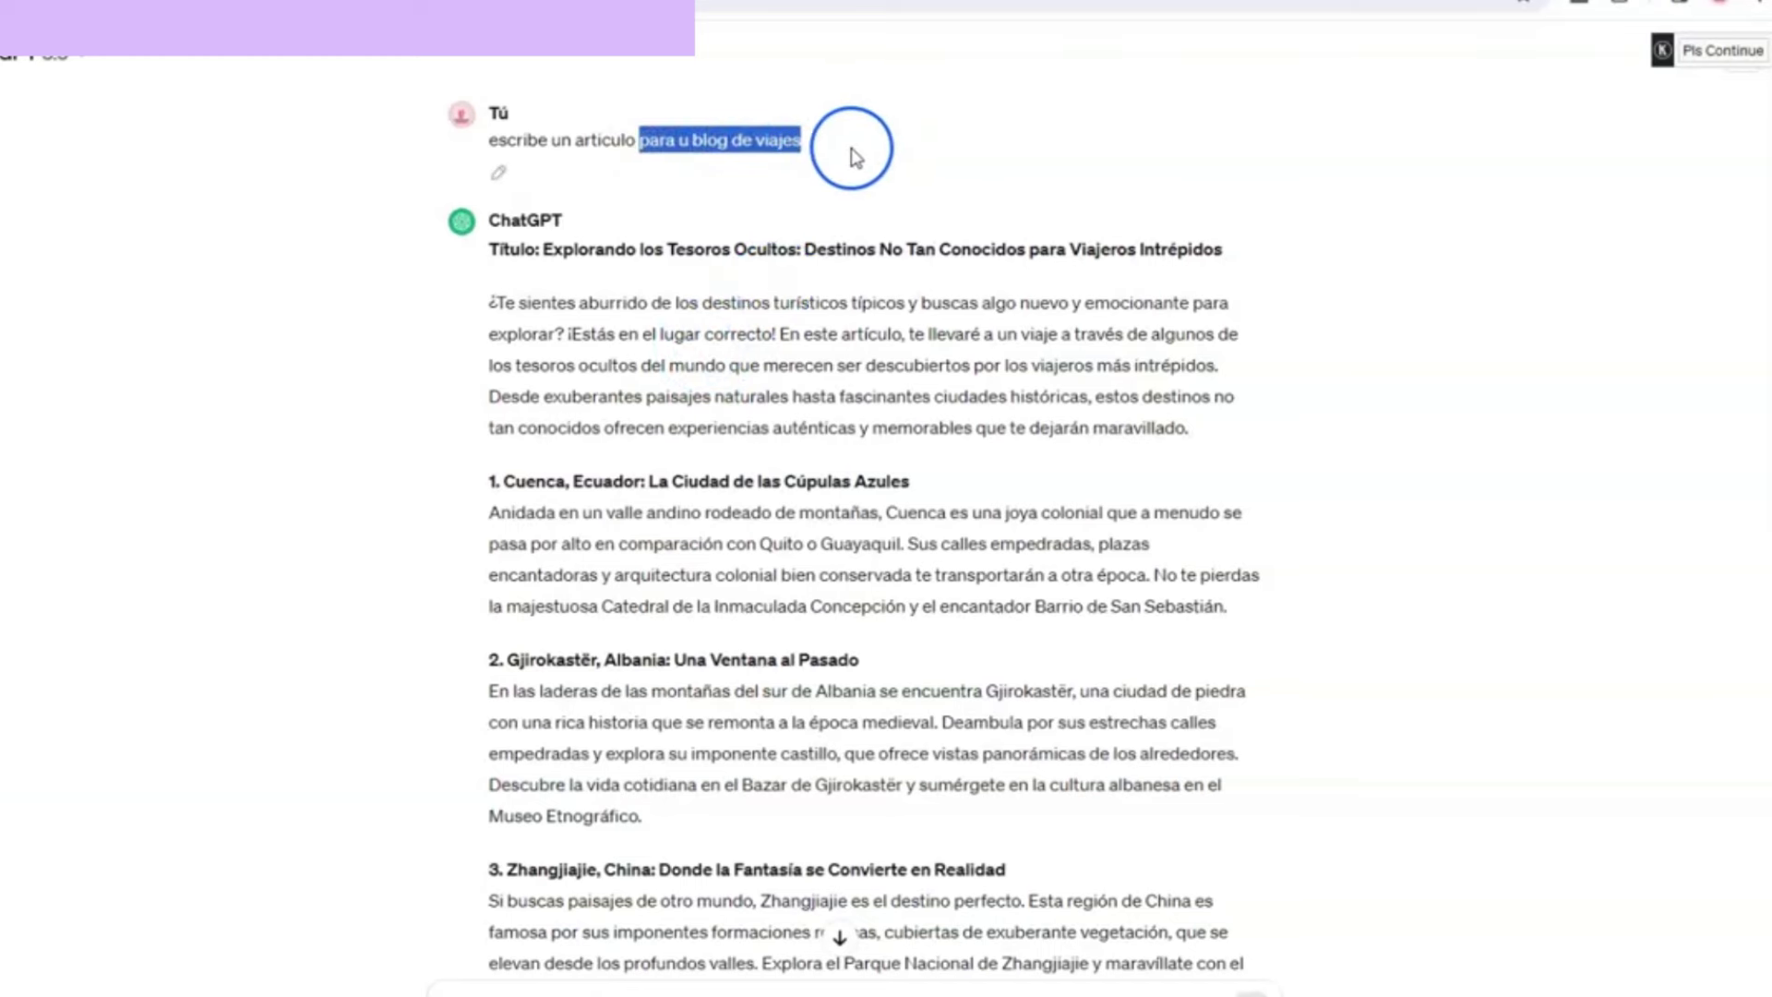
left_click(565, 301)
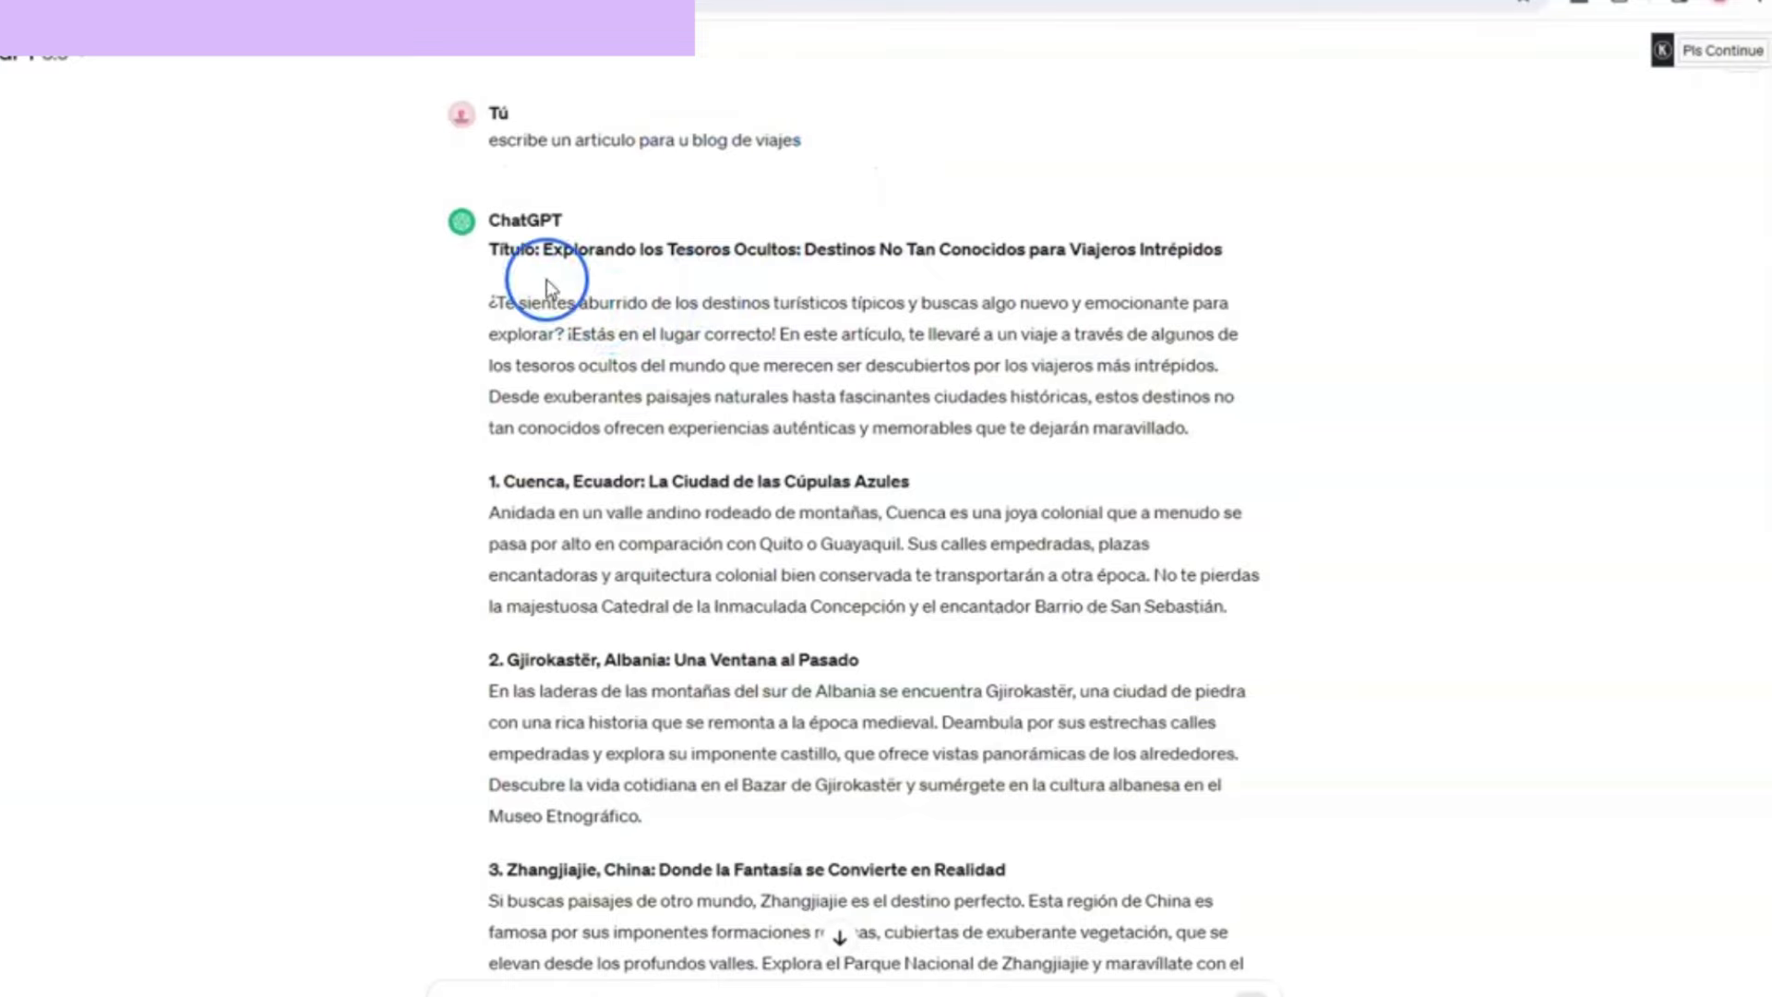
scroll(554, 314, "down", 5)
scroll(545, 230, "up", 4)
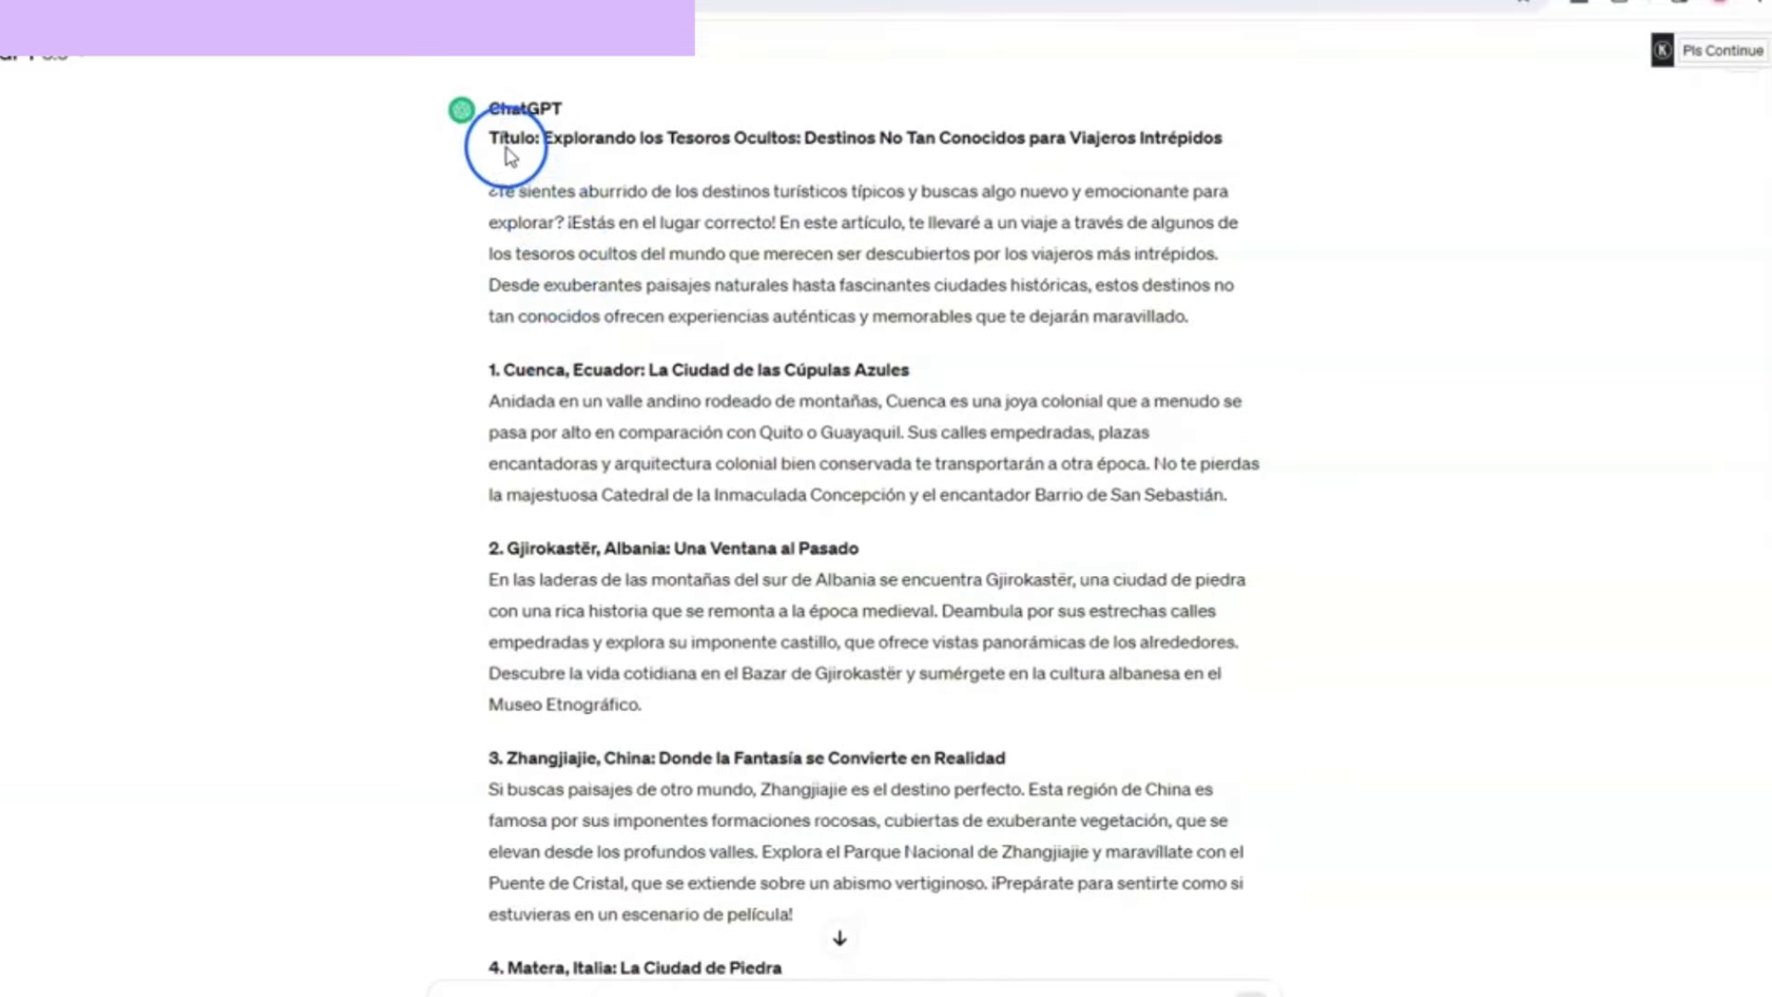
Step: Copy the ChatGPT article from its title text through the closing paragraph and paste it into the new WordPress post's body
left_click_drag(543, 139, 1223, 7)
key("ctrl+c")
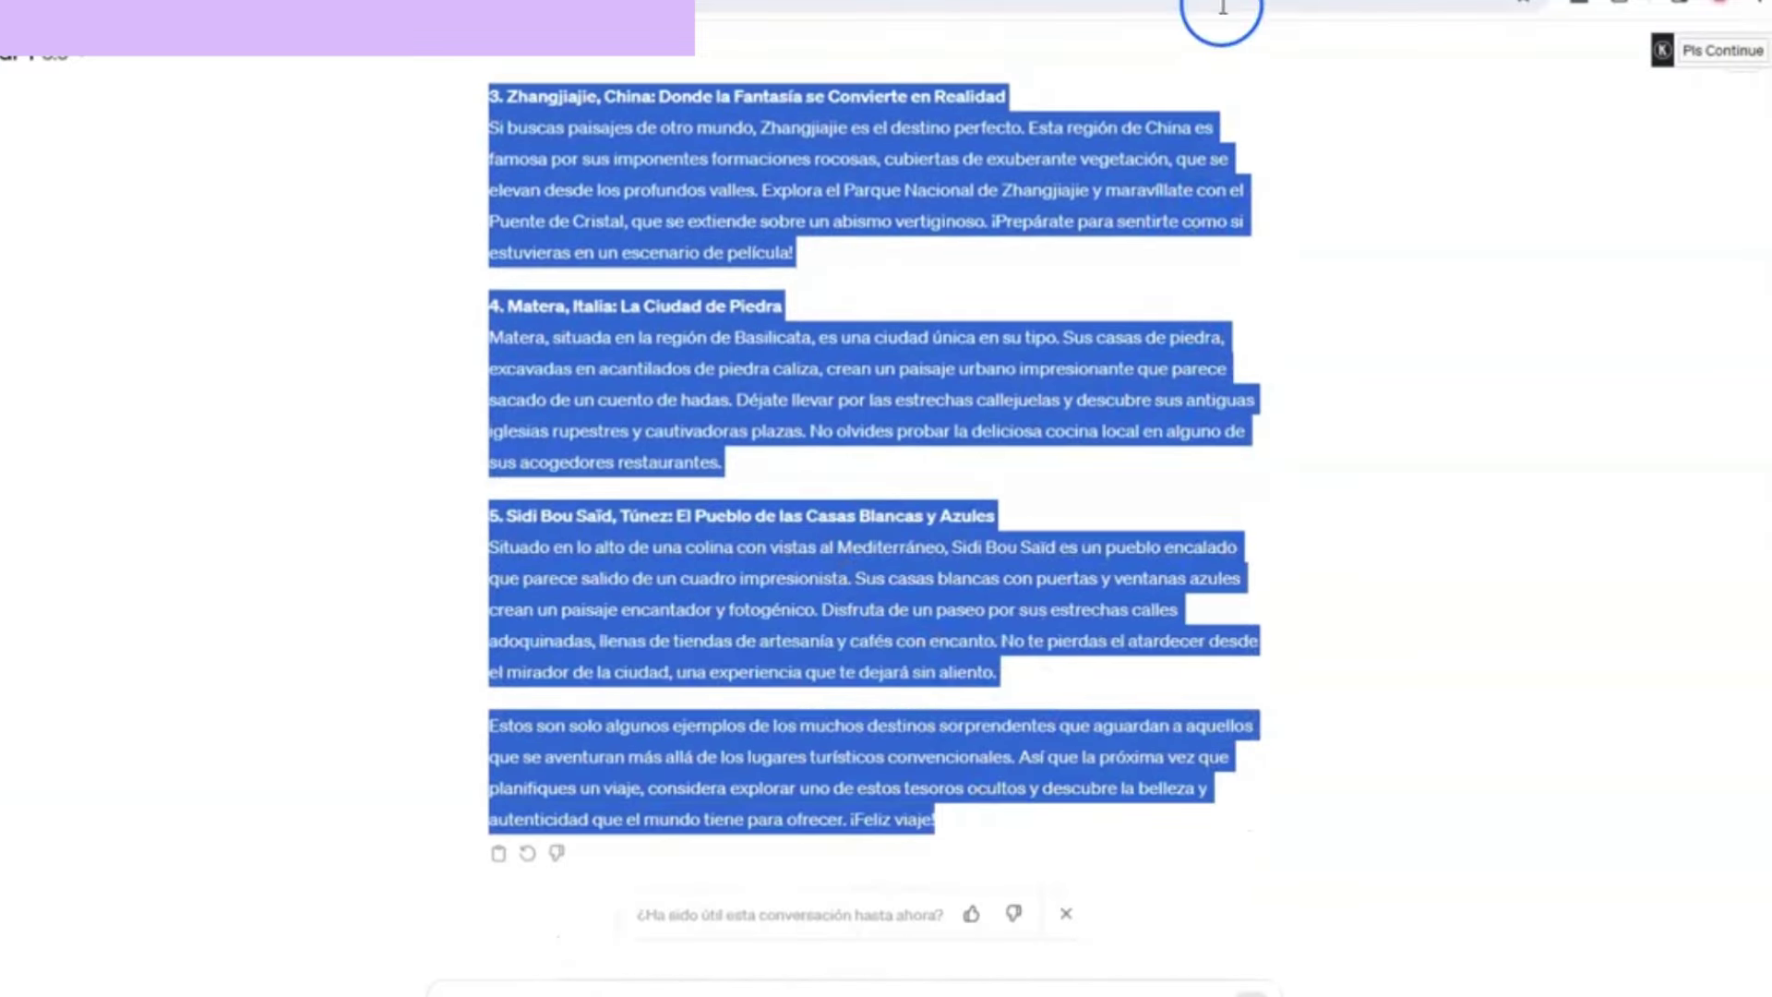
left_click(1223, 7)
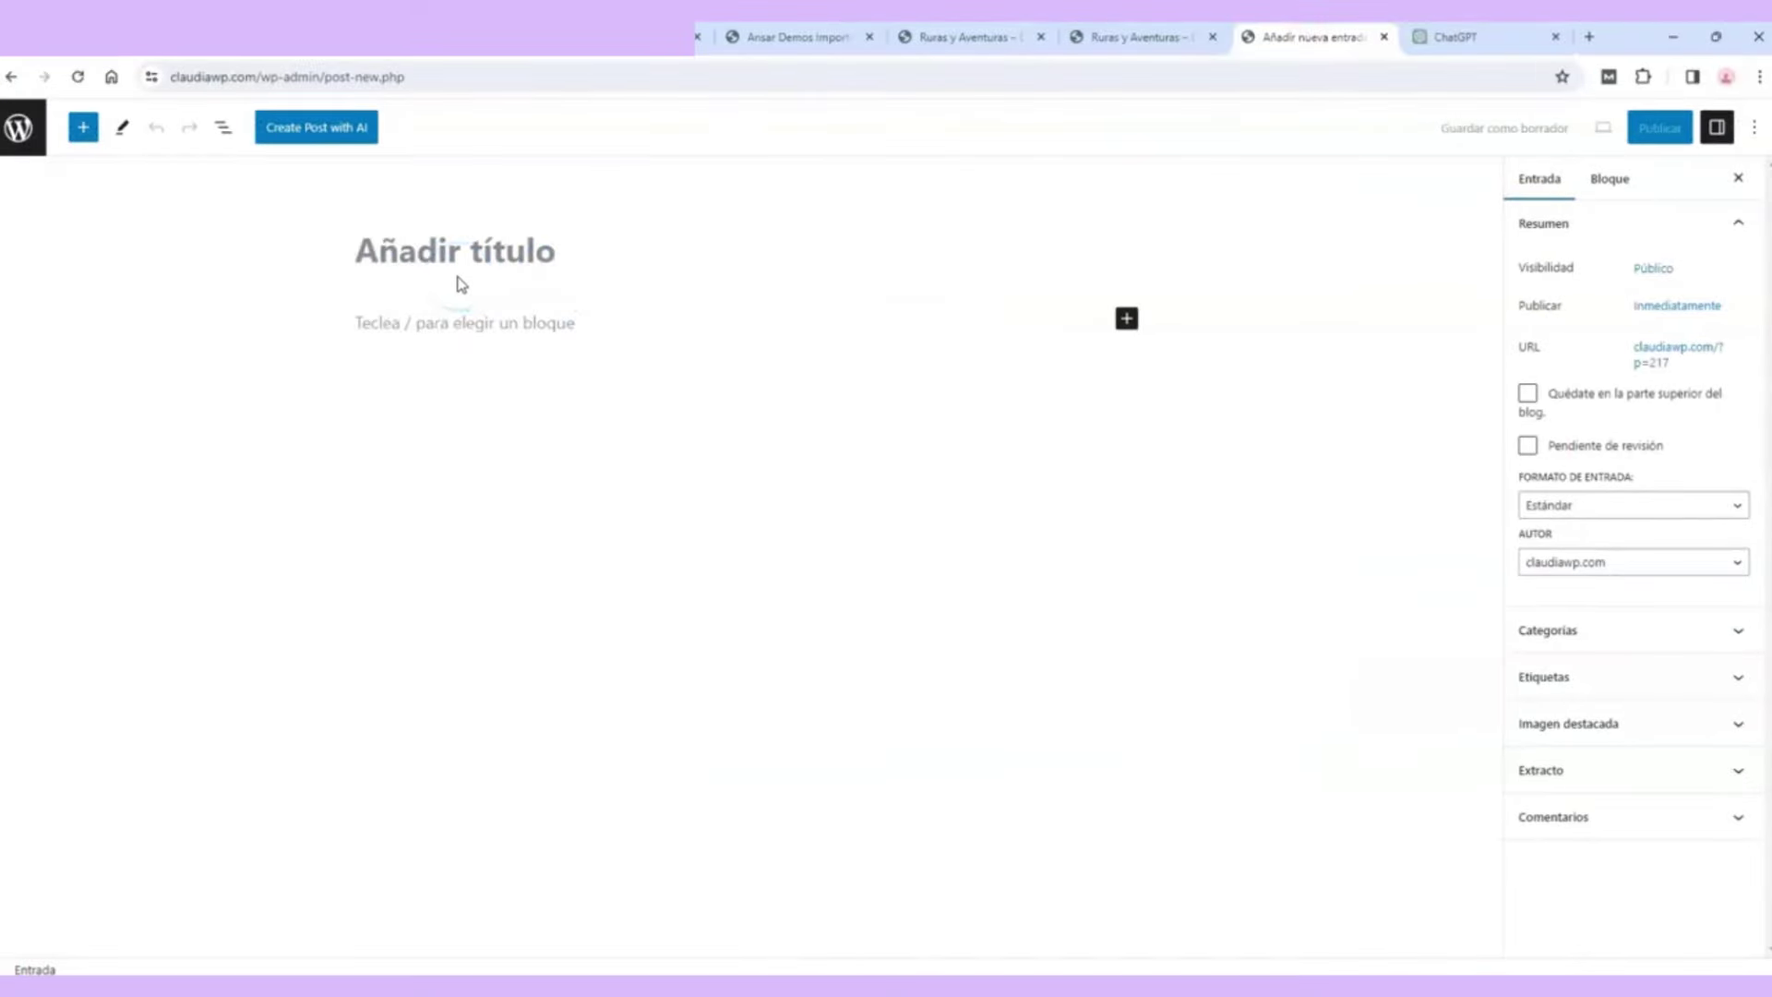
left_click(378, 328)
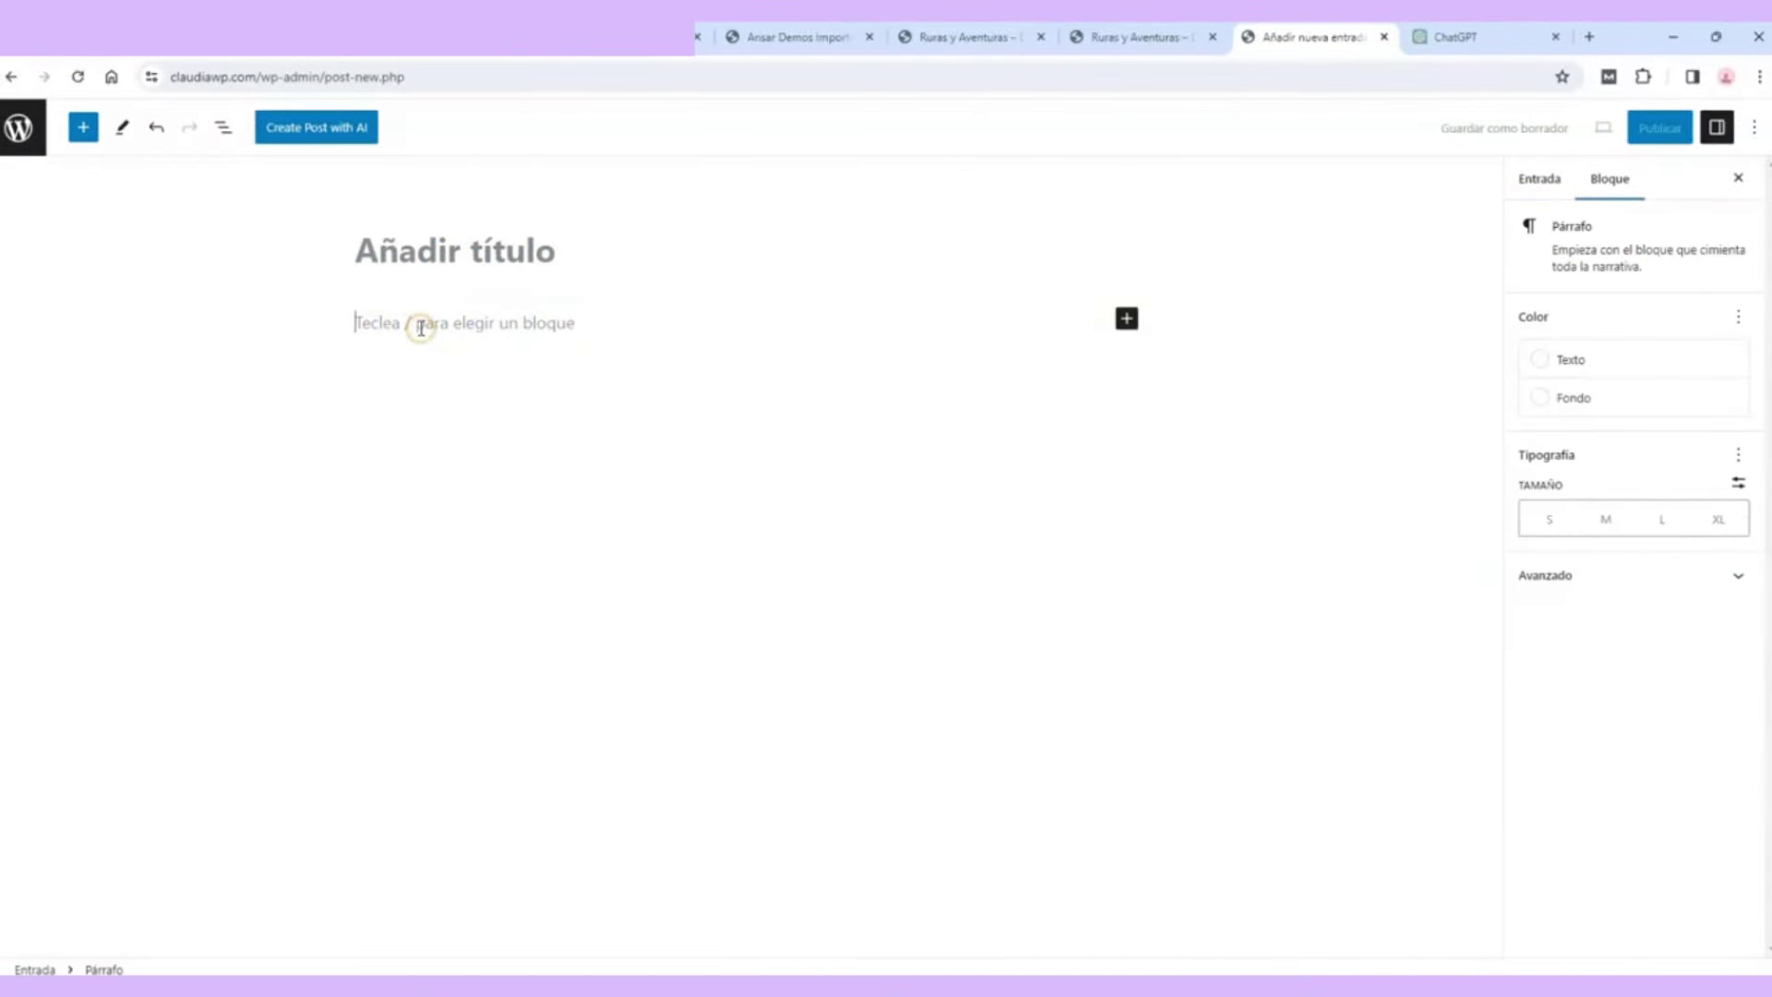
key("ctrl+v")
scroll(306, 381, "up", 10)
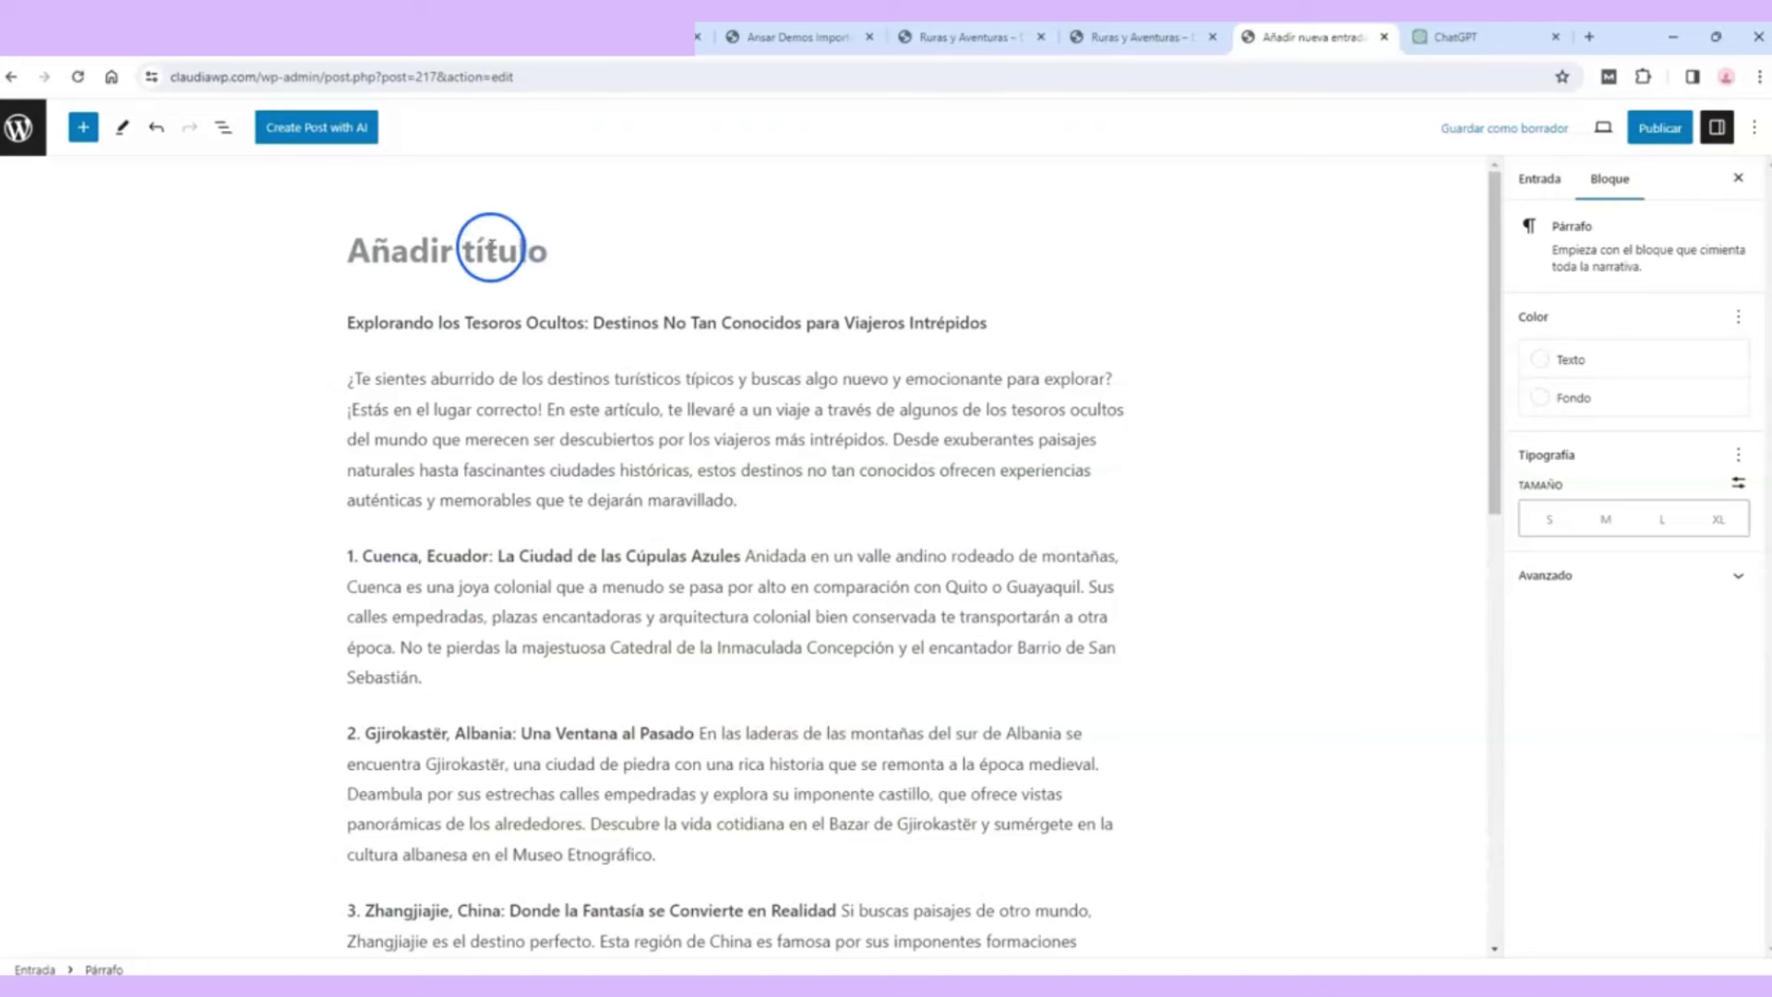
Step: Move the line "Explorando los Tesoros Ocultos: Destinos No Tan Conocidos para Viajeros Intrépidos" from the body into the post title
left_click_drag(348, 323, 1068, 323)
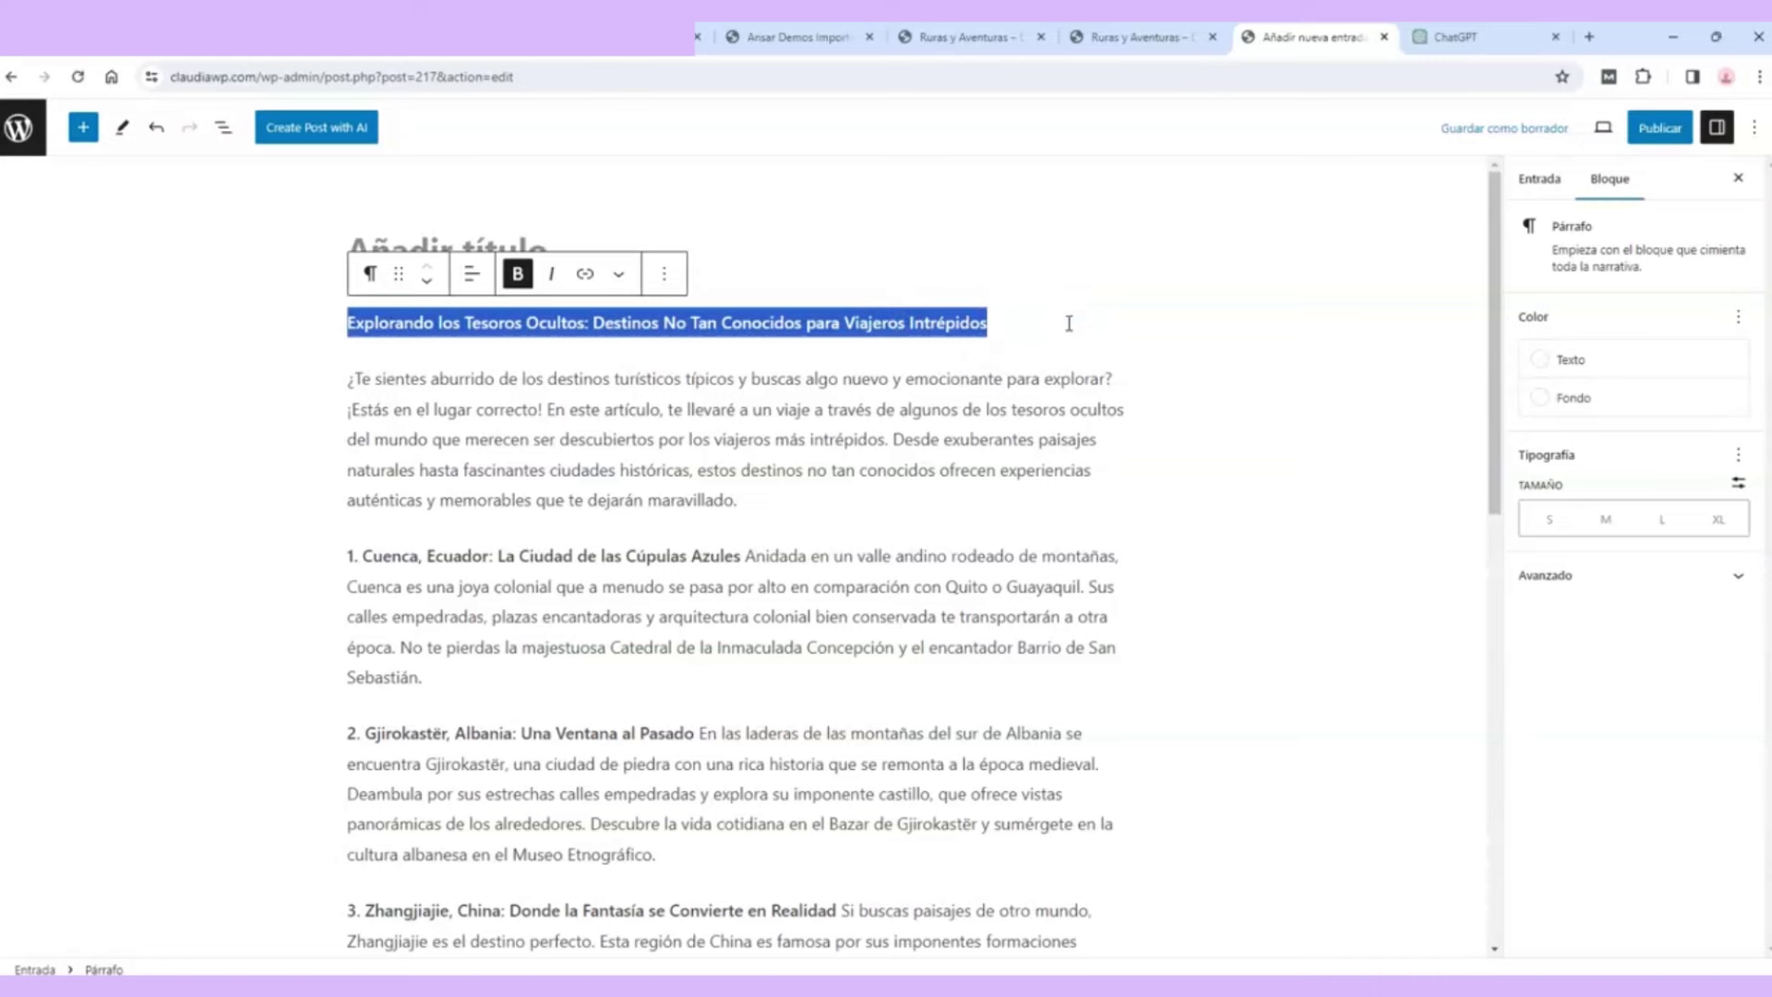
key("ctrl+x")
left_click(407, 251)
key("ctrl+v")
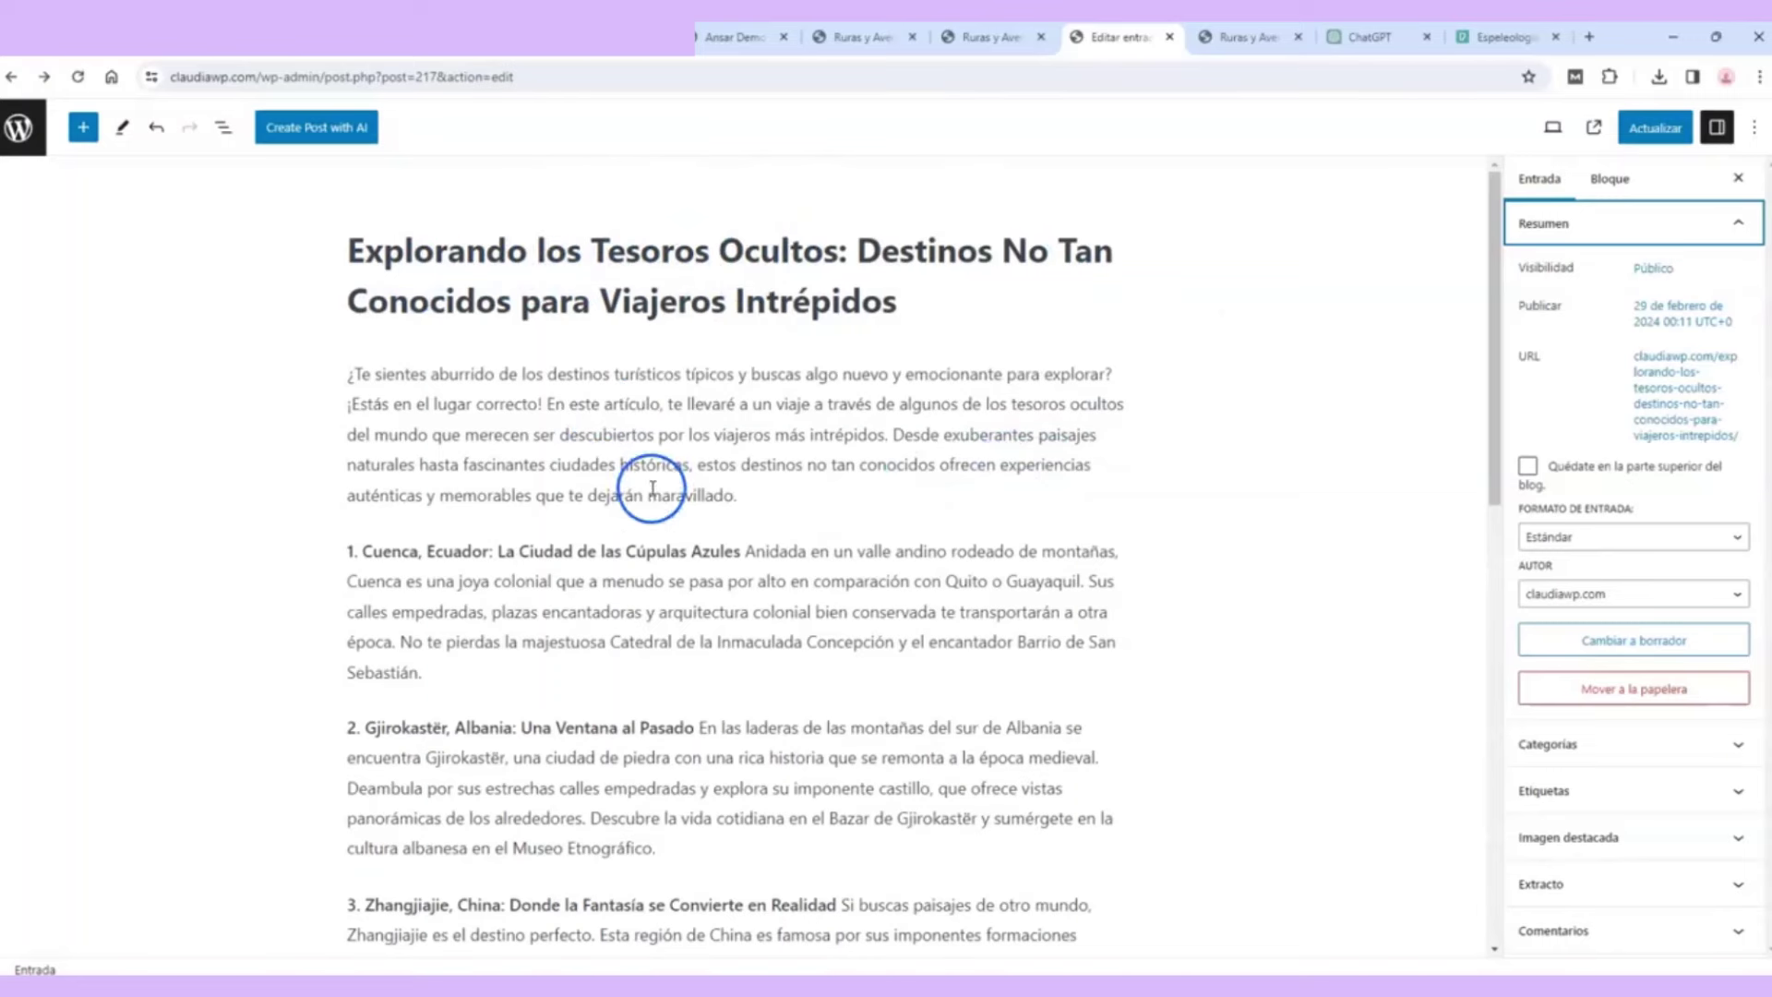
Step: Find the Image block with the search "imagen" and insert it after the article's closing paragraph
scroll(720, 683, "down", 9)
scroll(918, 511, "up", 9)
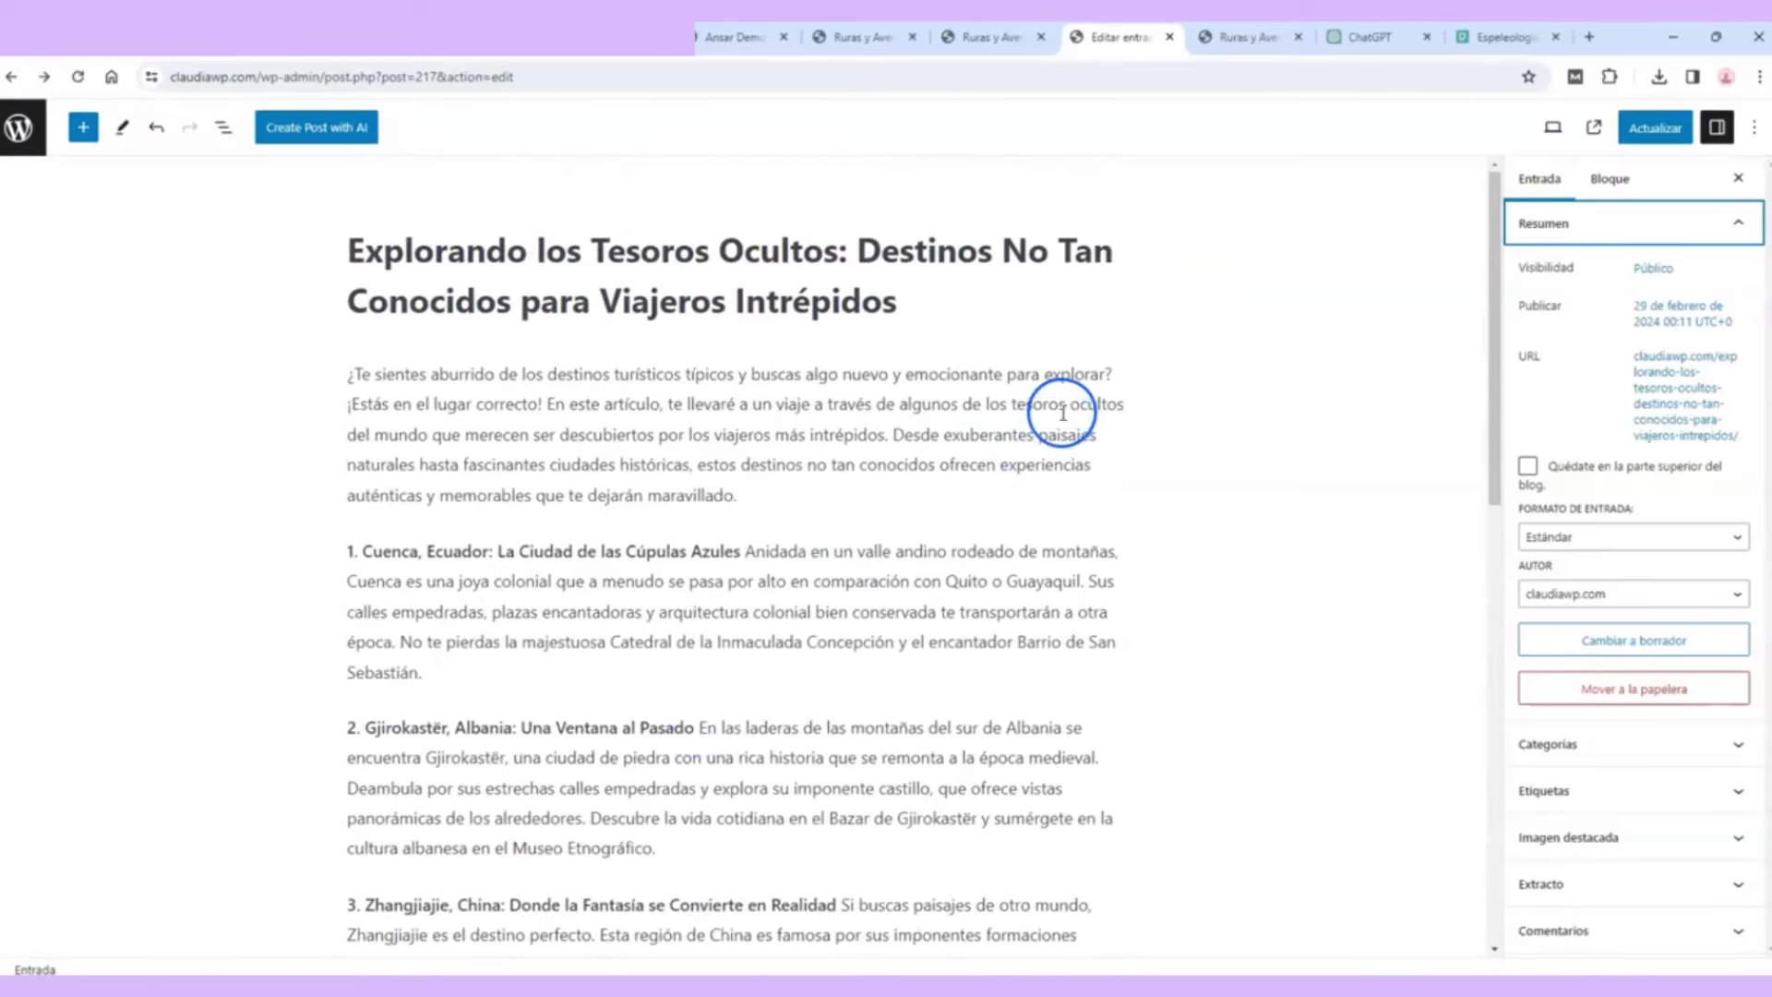
scroll(1064, 431, "down", 2)
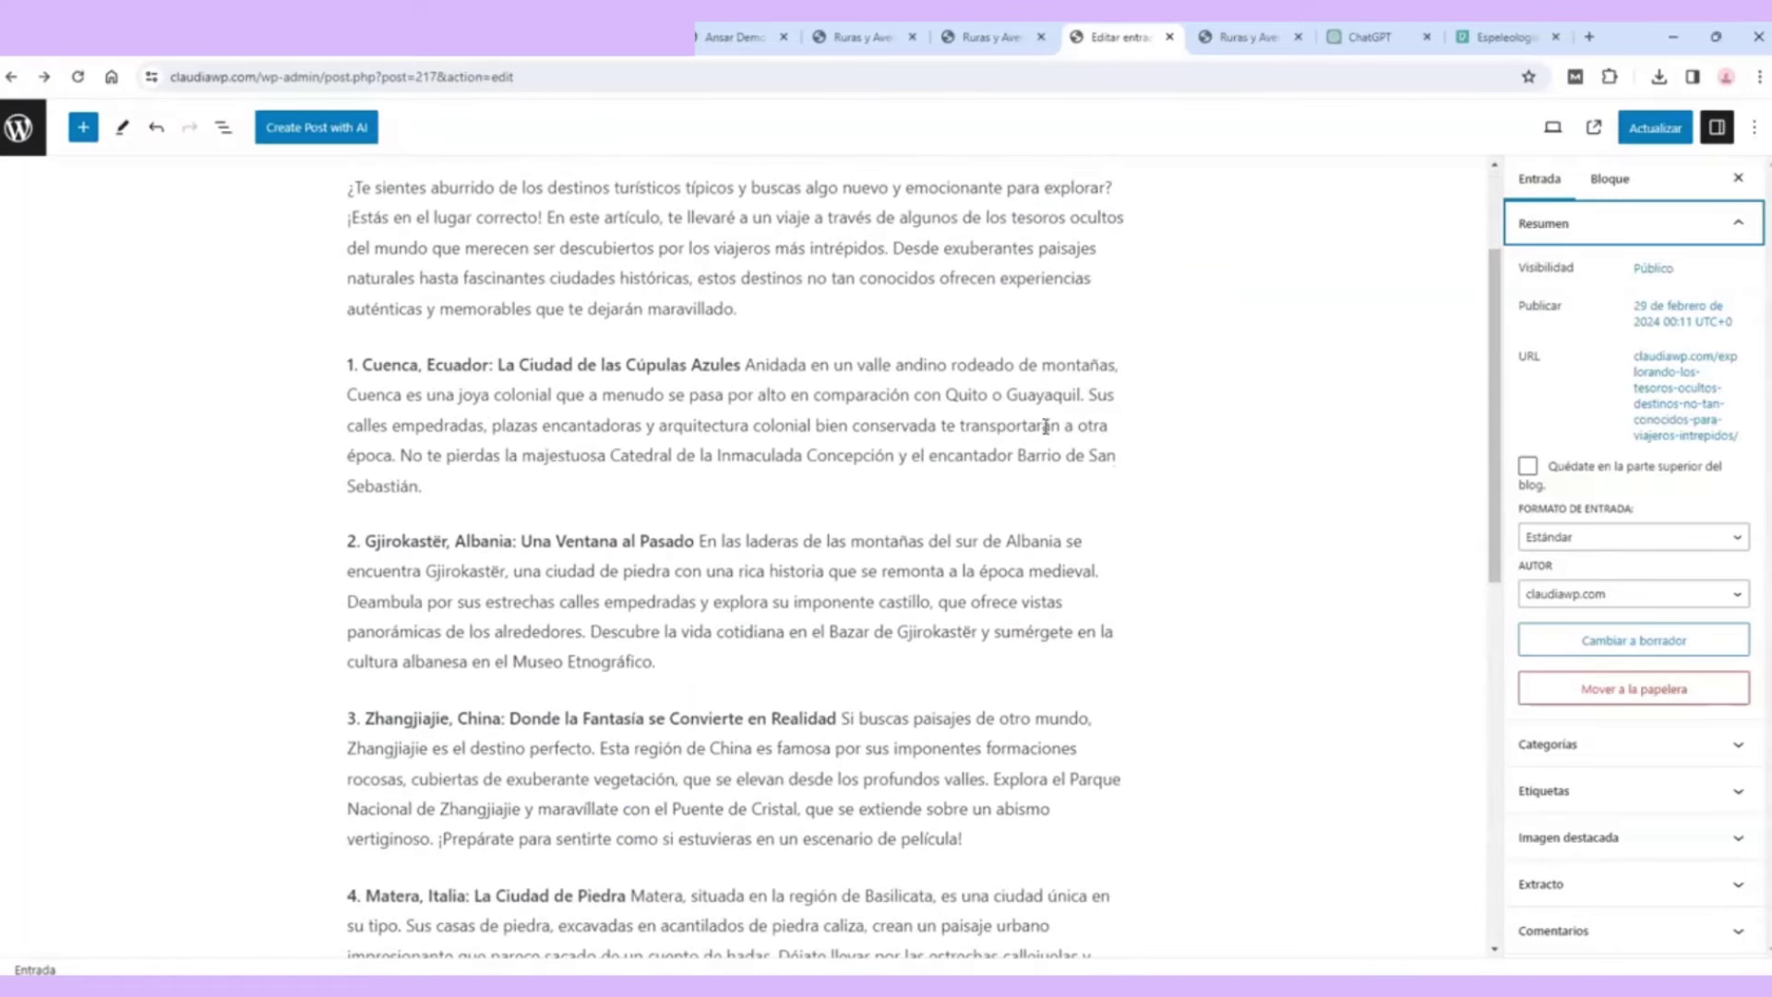
scroll(430, 410, "down", 1)
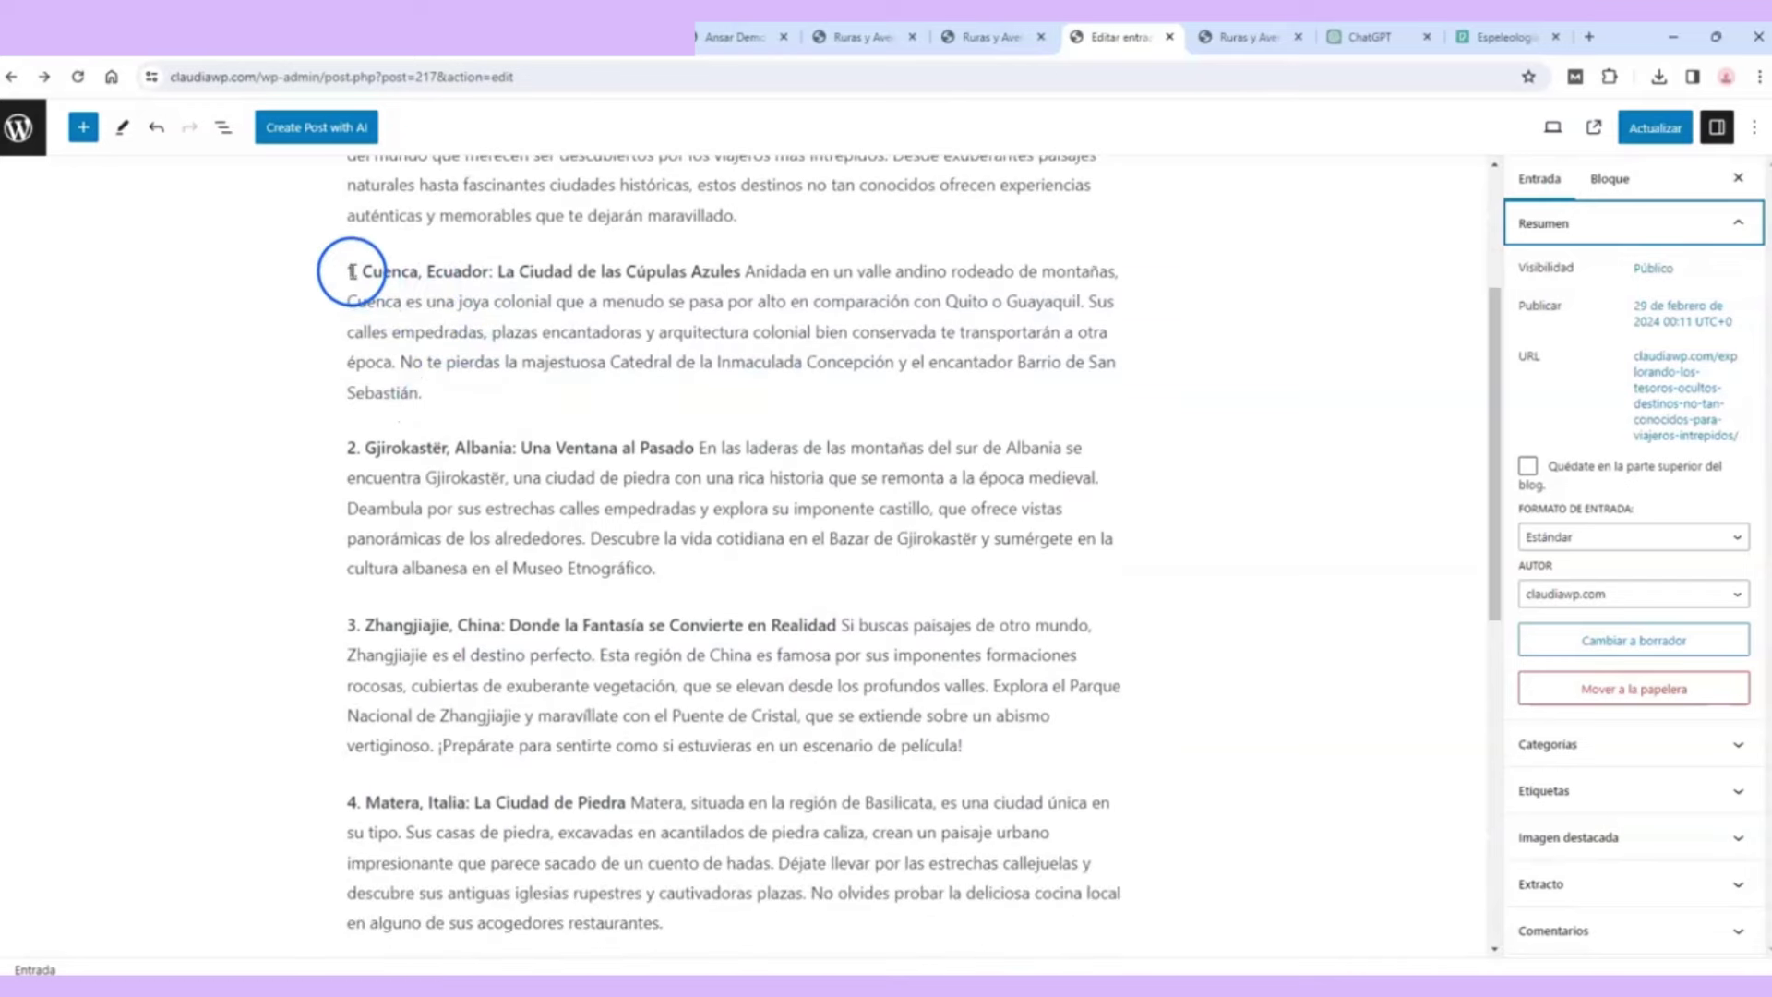
scroll(1060, 435, "down", 7)
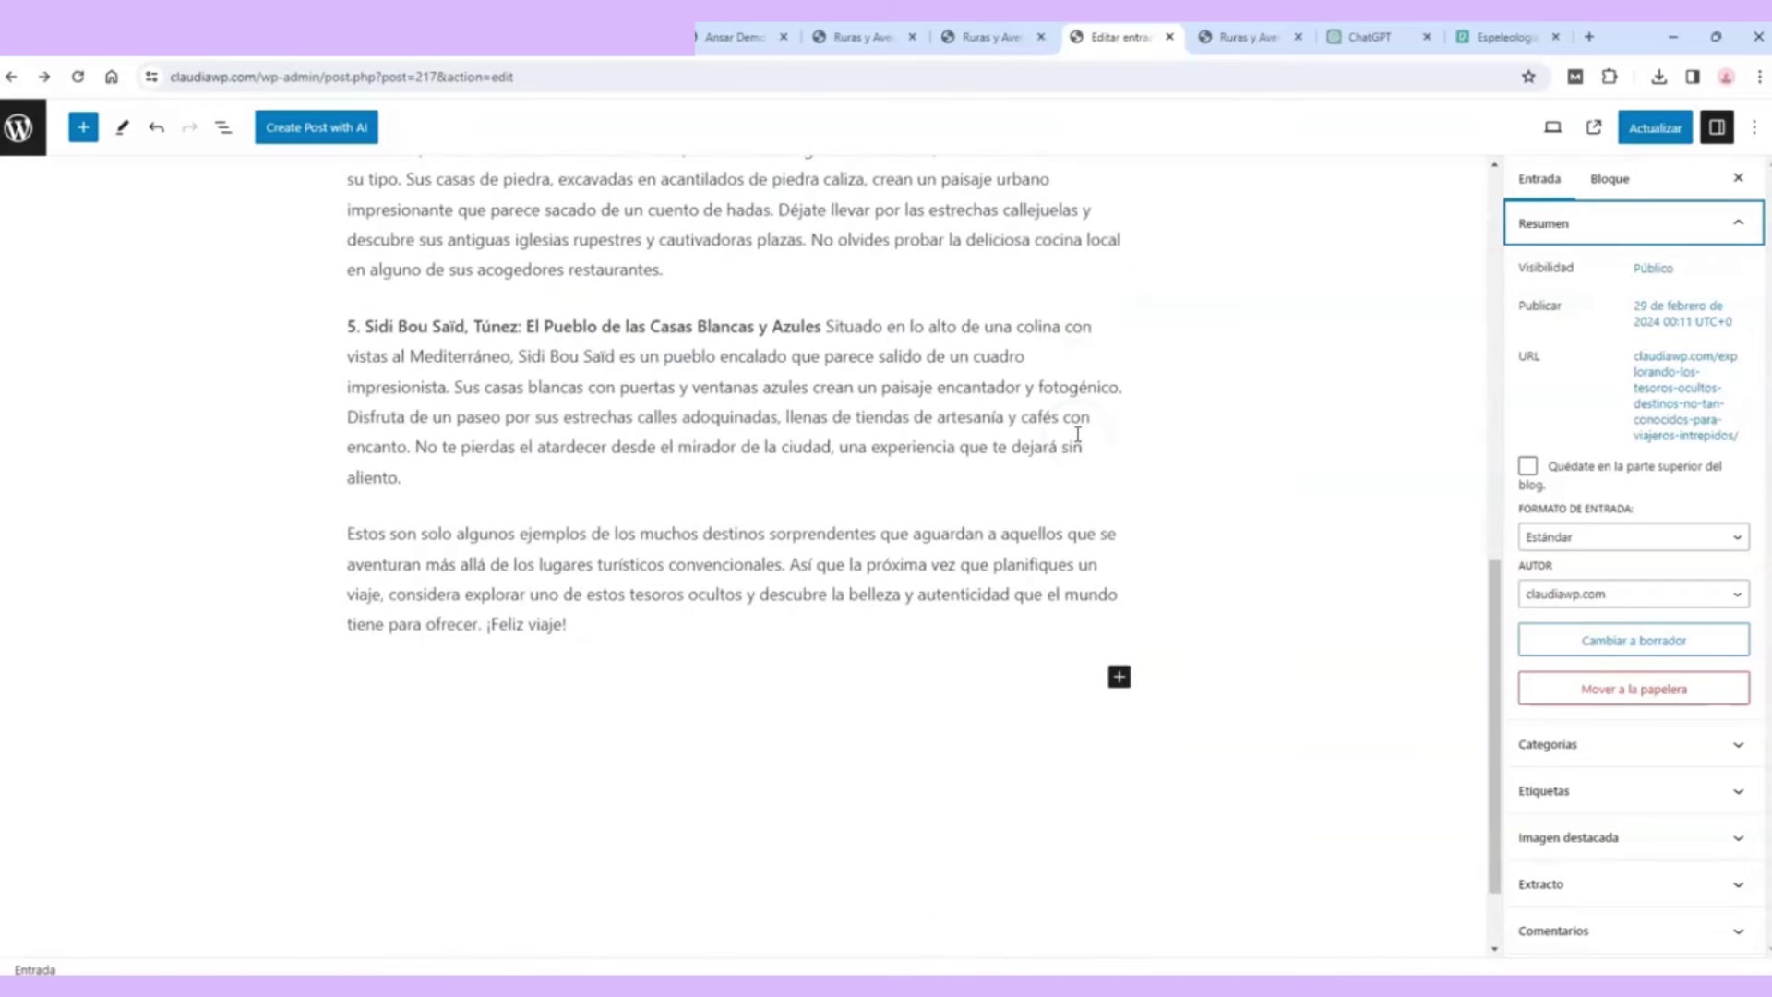
left_click(1119, 683)
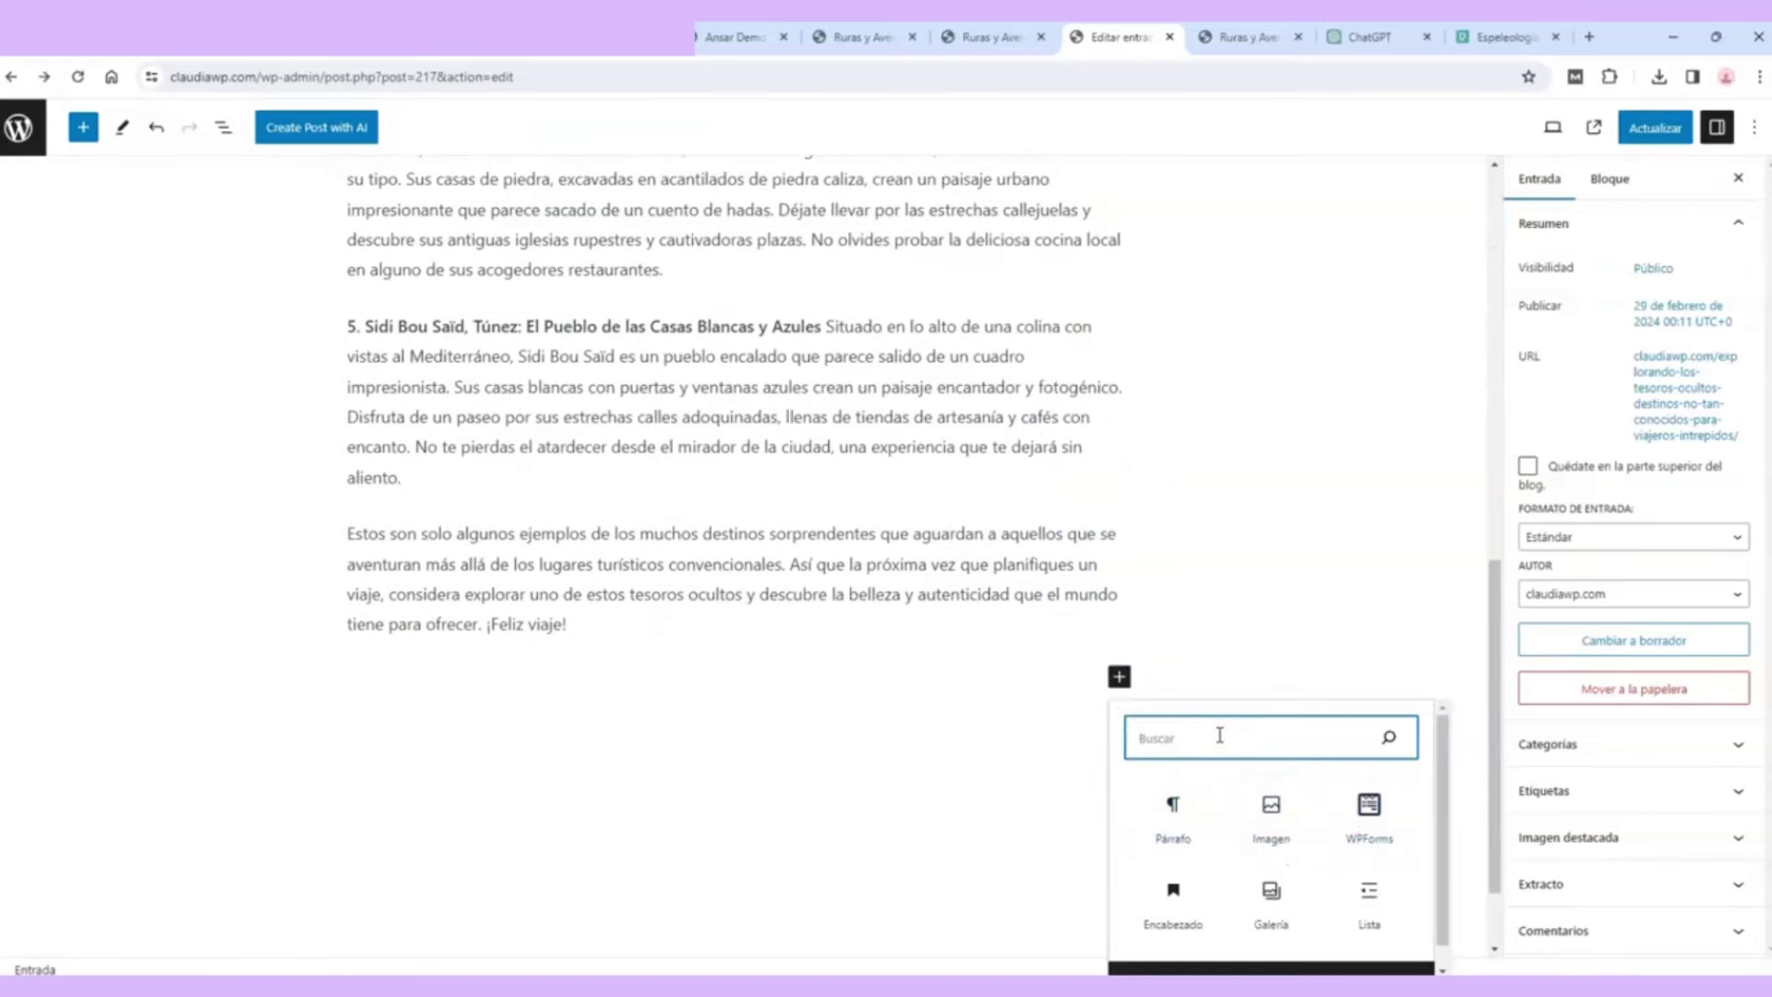
type("imagen")
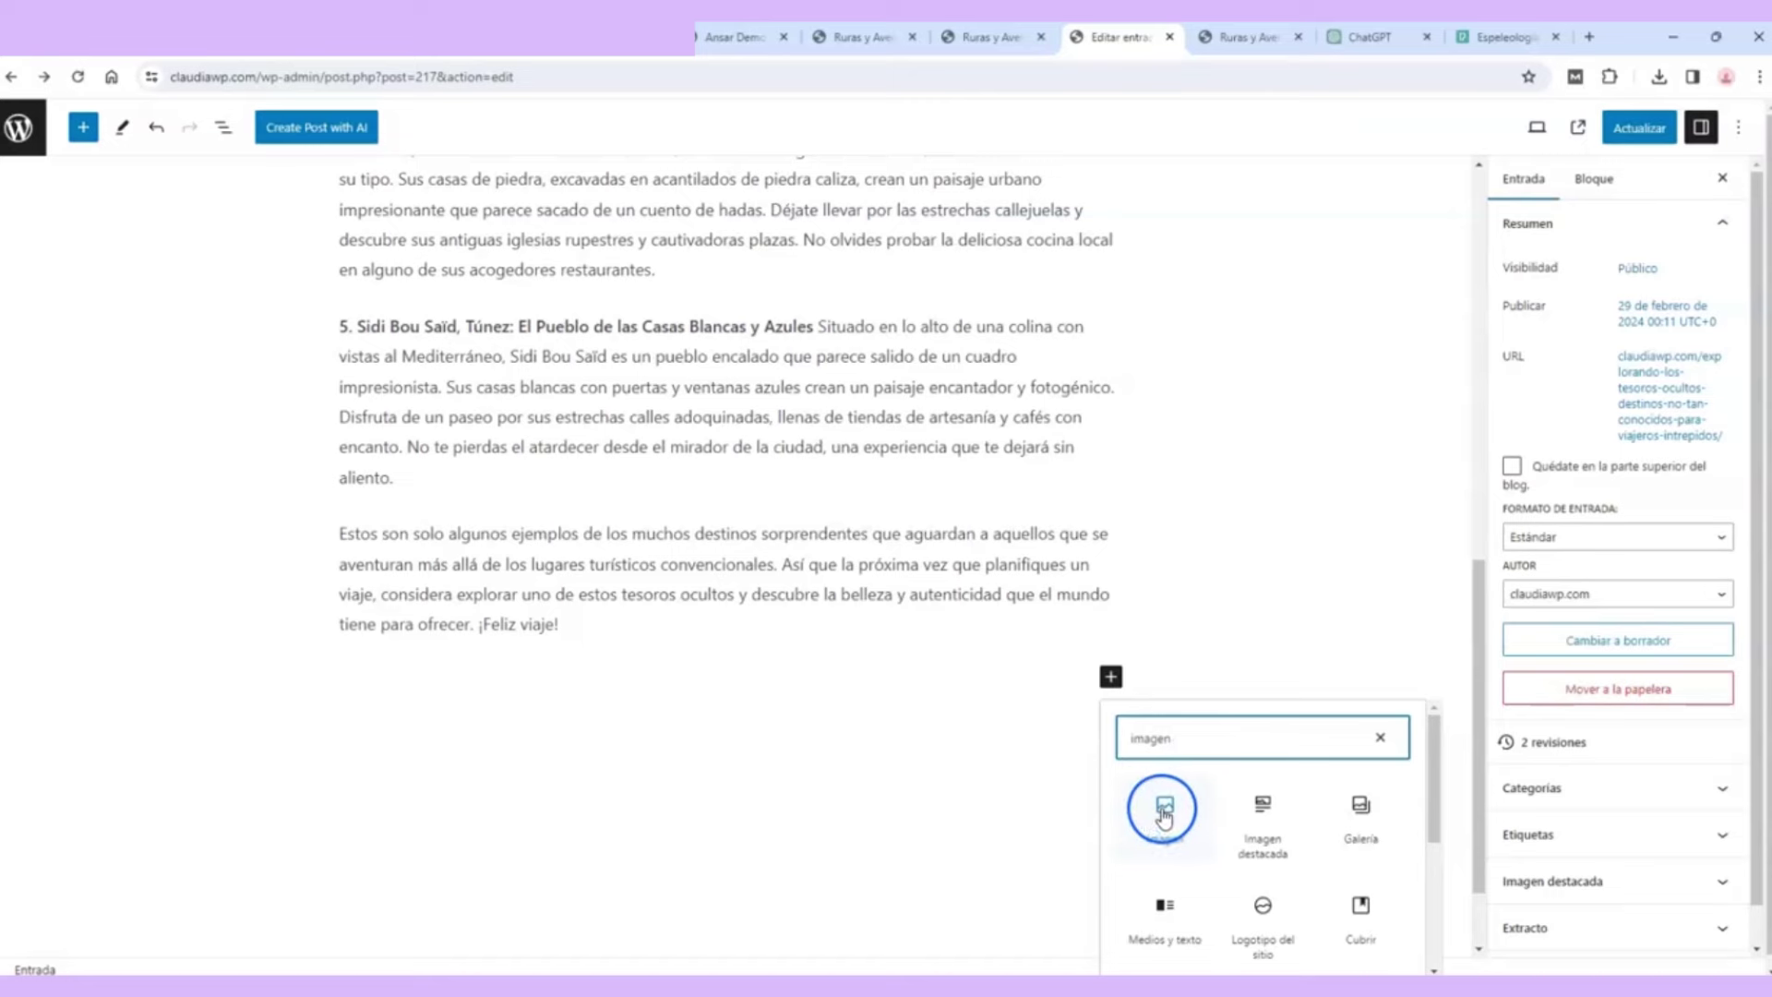
left_click(1164, 809)
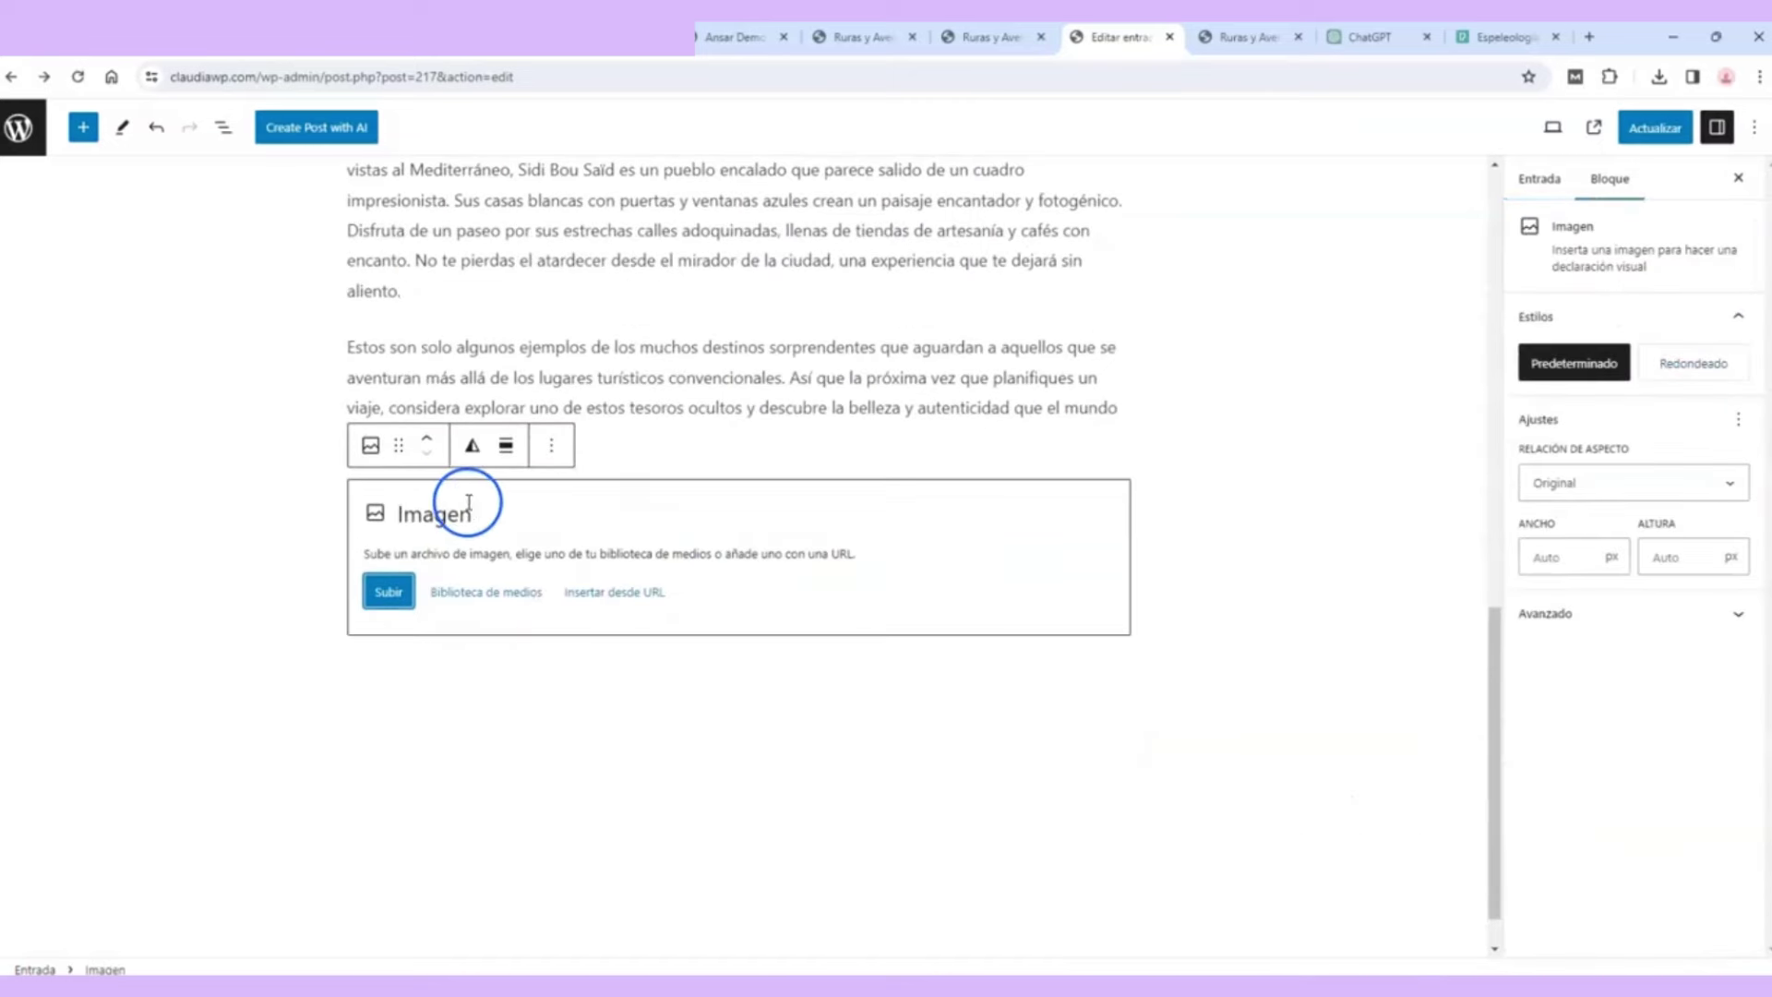
Step: Upload the photo of a person standing in an ice cave from the computer into the new Image block
left_click(389, 592)
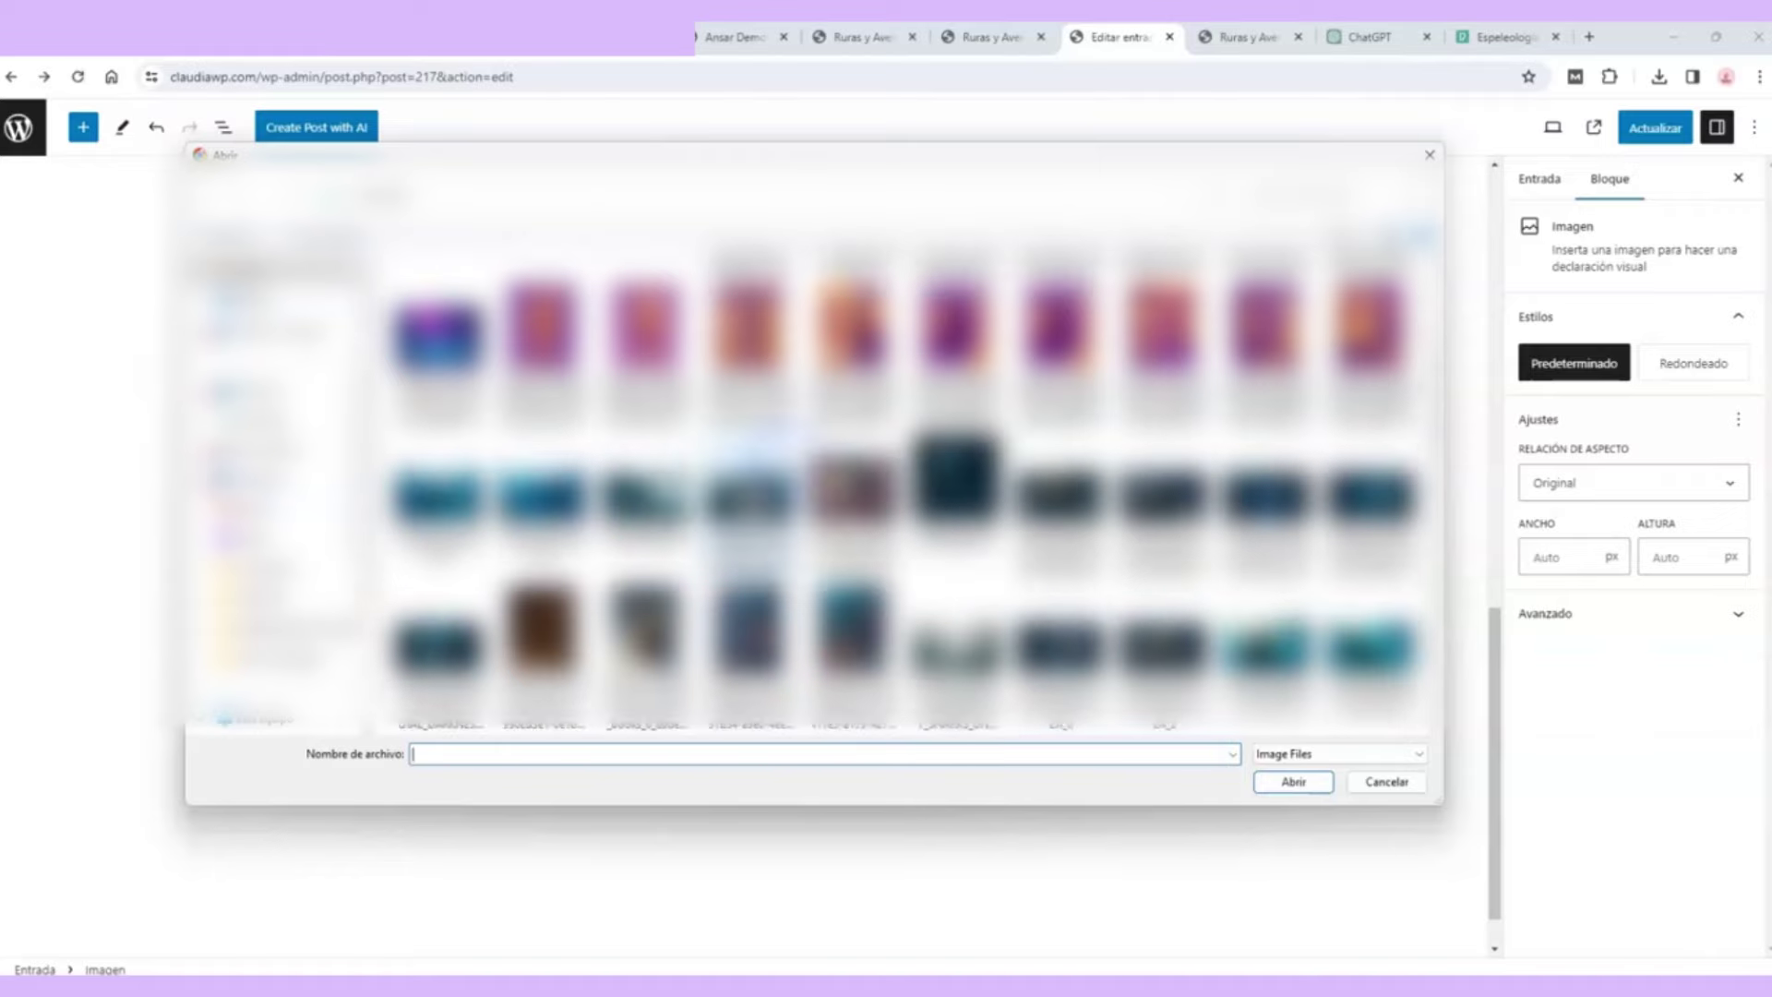
scroll(904, 489, "down", 3)
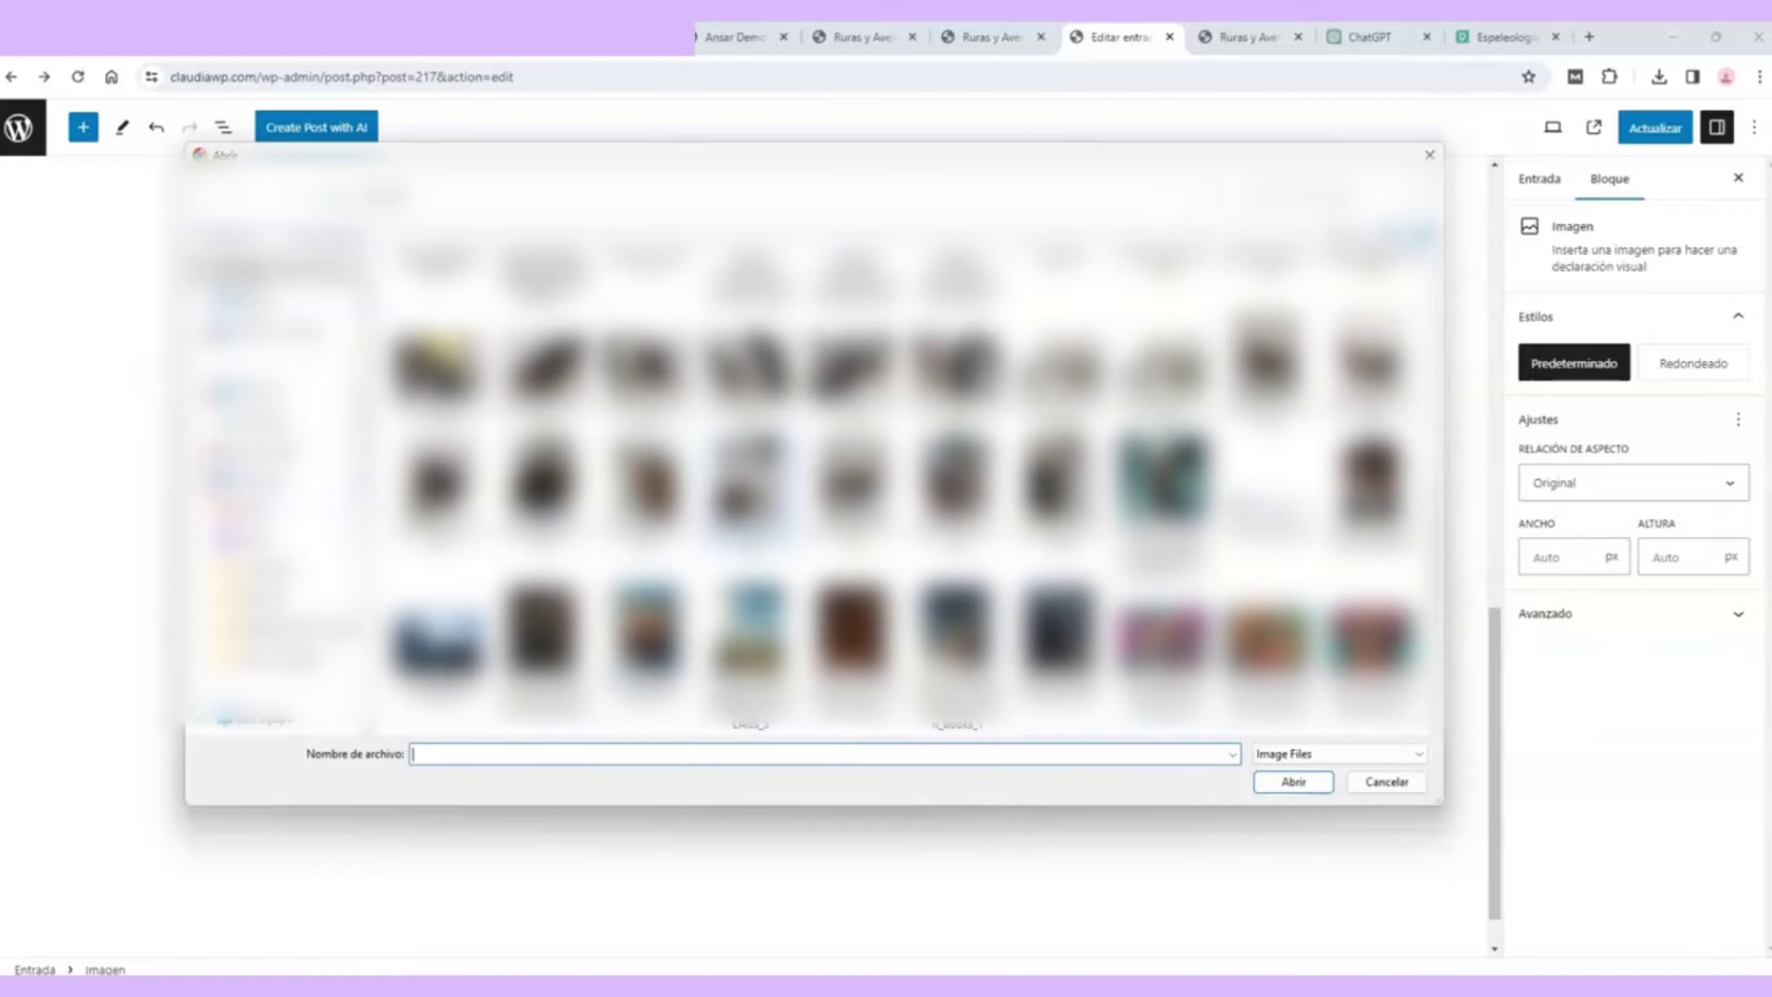
left_click(438, 642)
left_click(1293, 782)
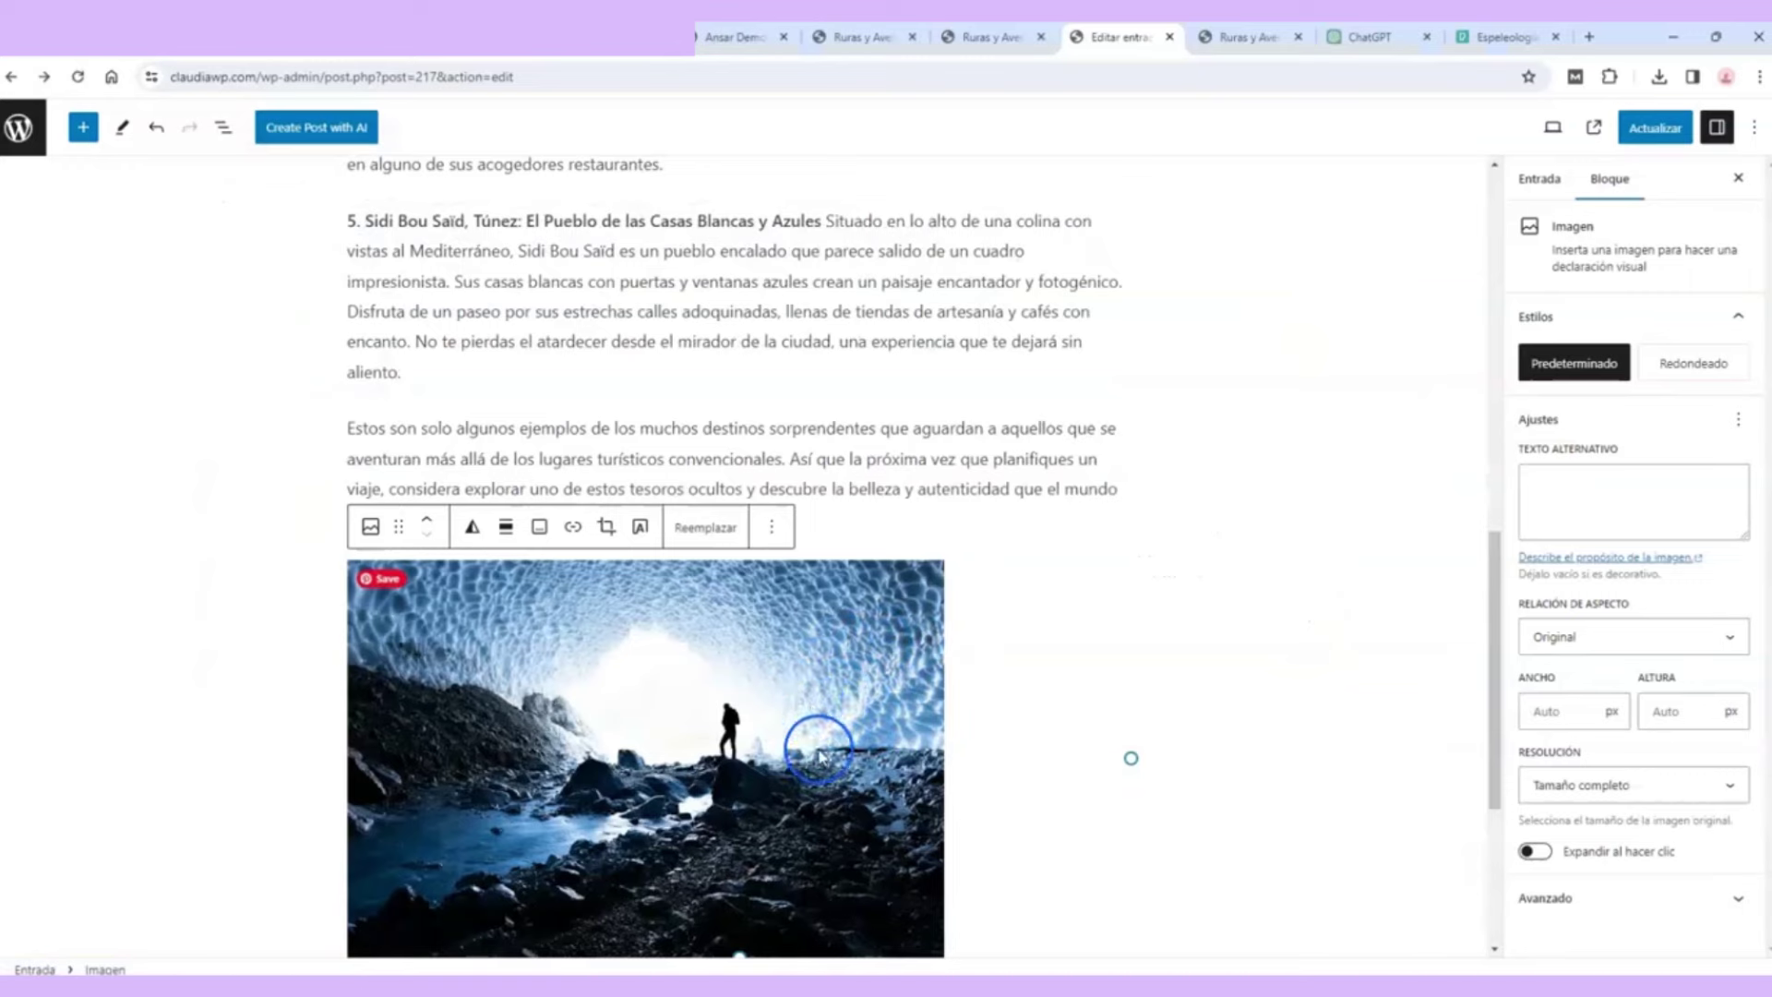
Step: Move the ice cave image up through the article until it sits between the introduction and the Cuenca, Ecuador section
scroll(813, 706, "up", 1)
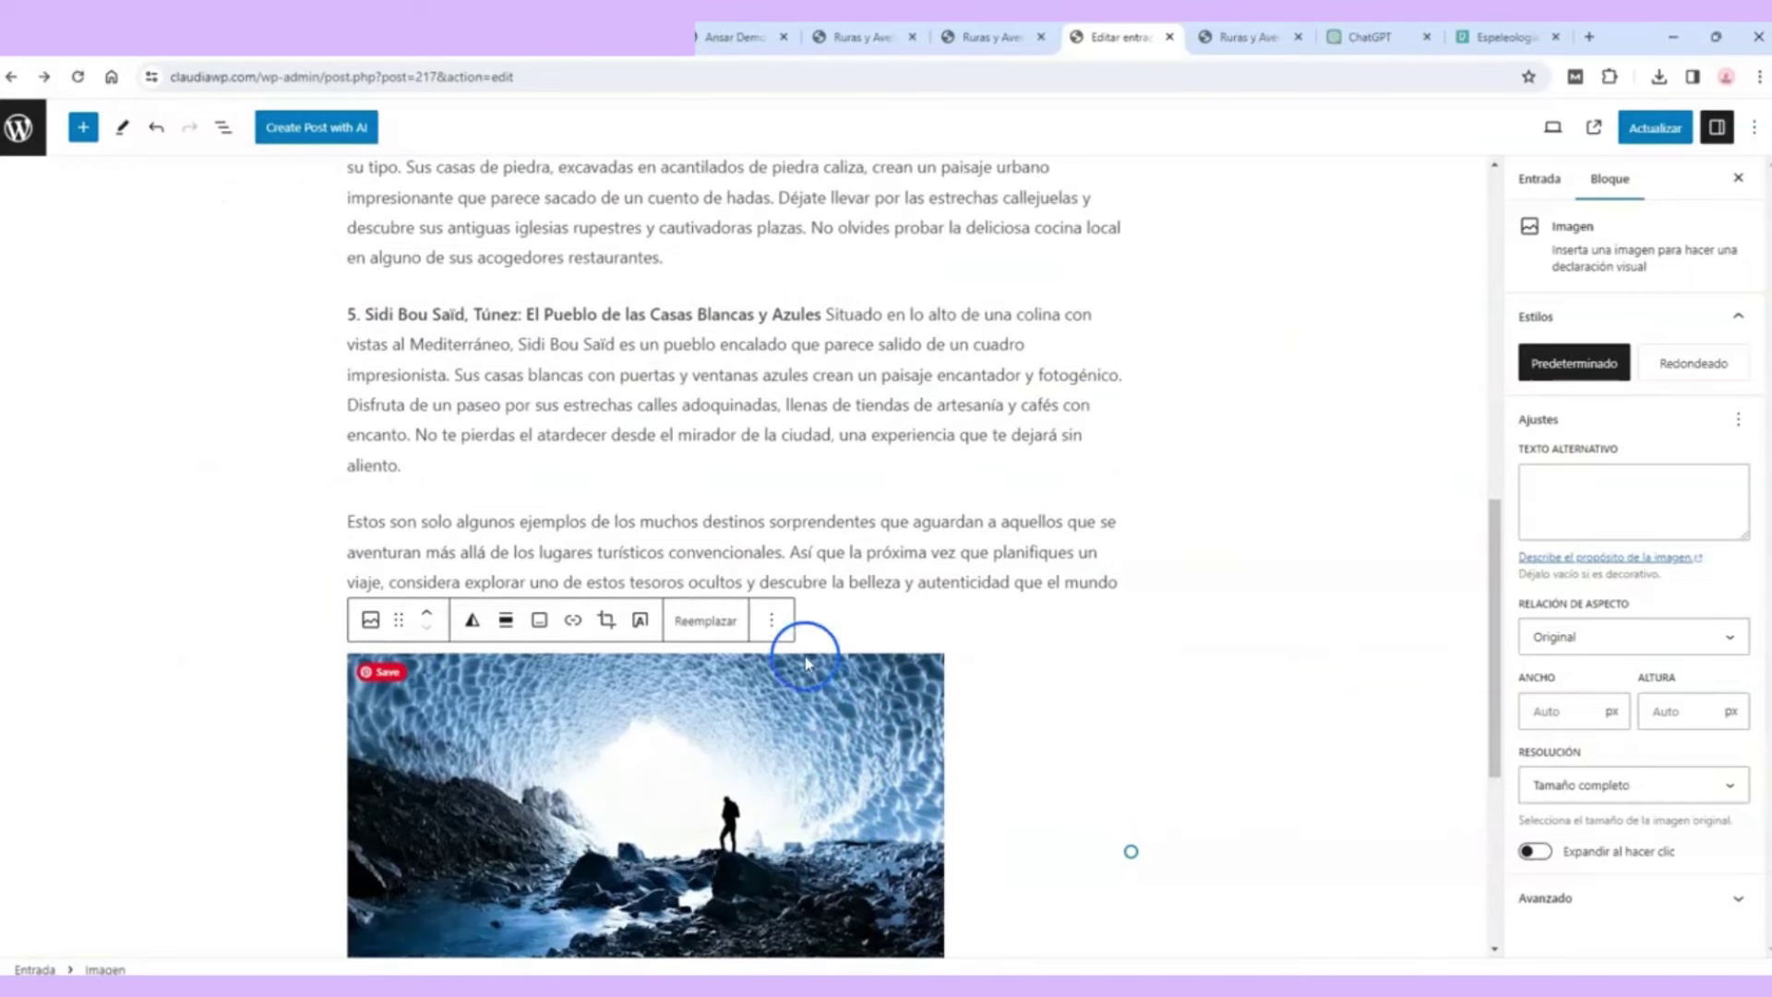
left_click(427, 621)
left_click(427, 620)
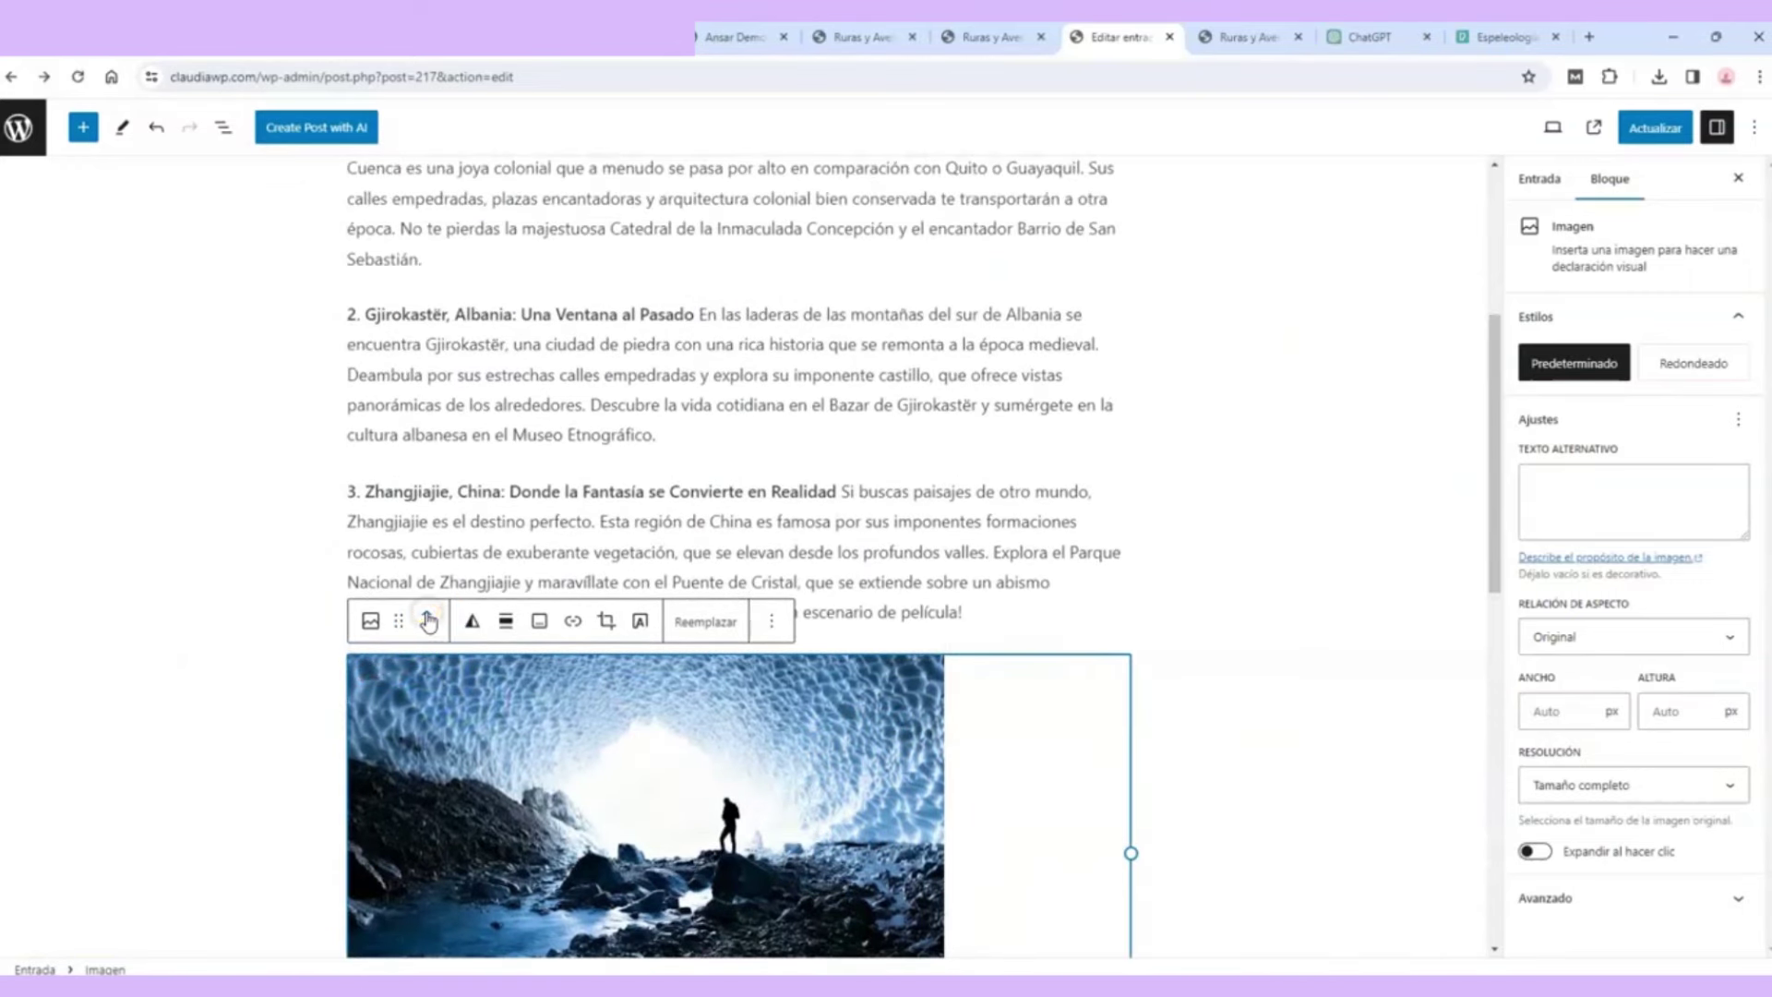
left_click(428, 620)
left_click(427, 620)
left_click(427, 620)
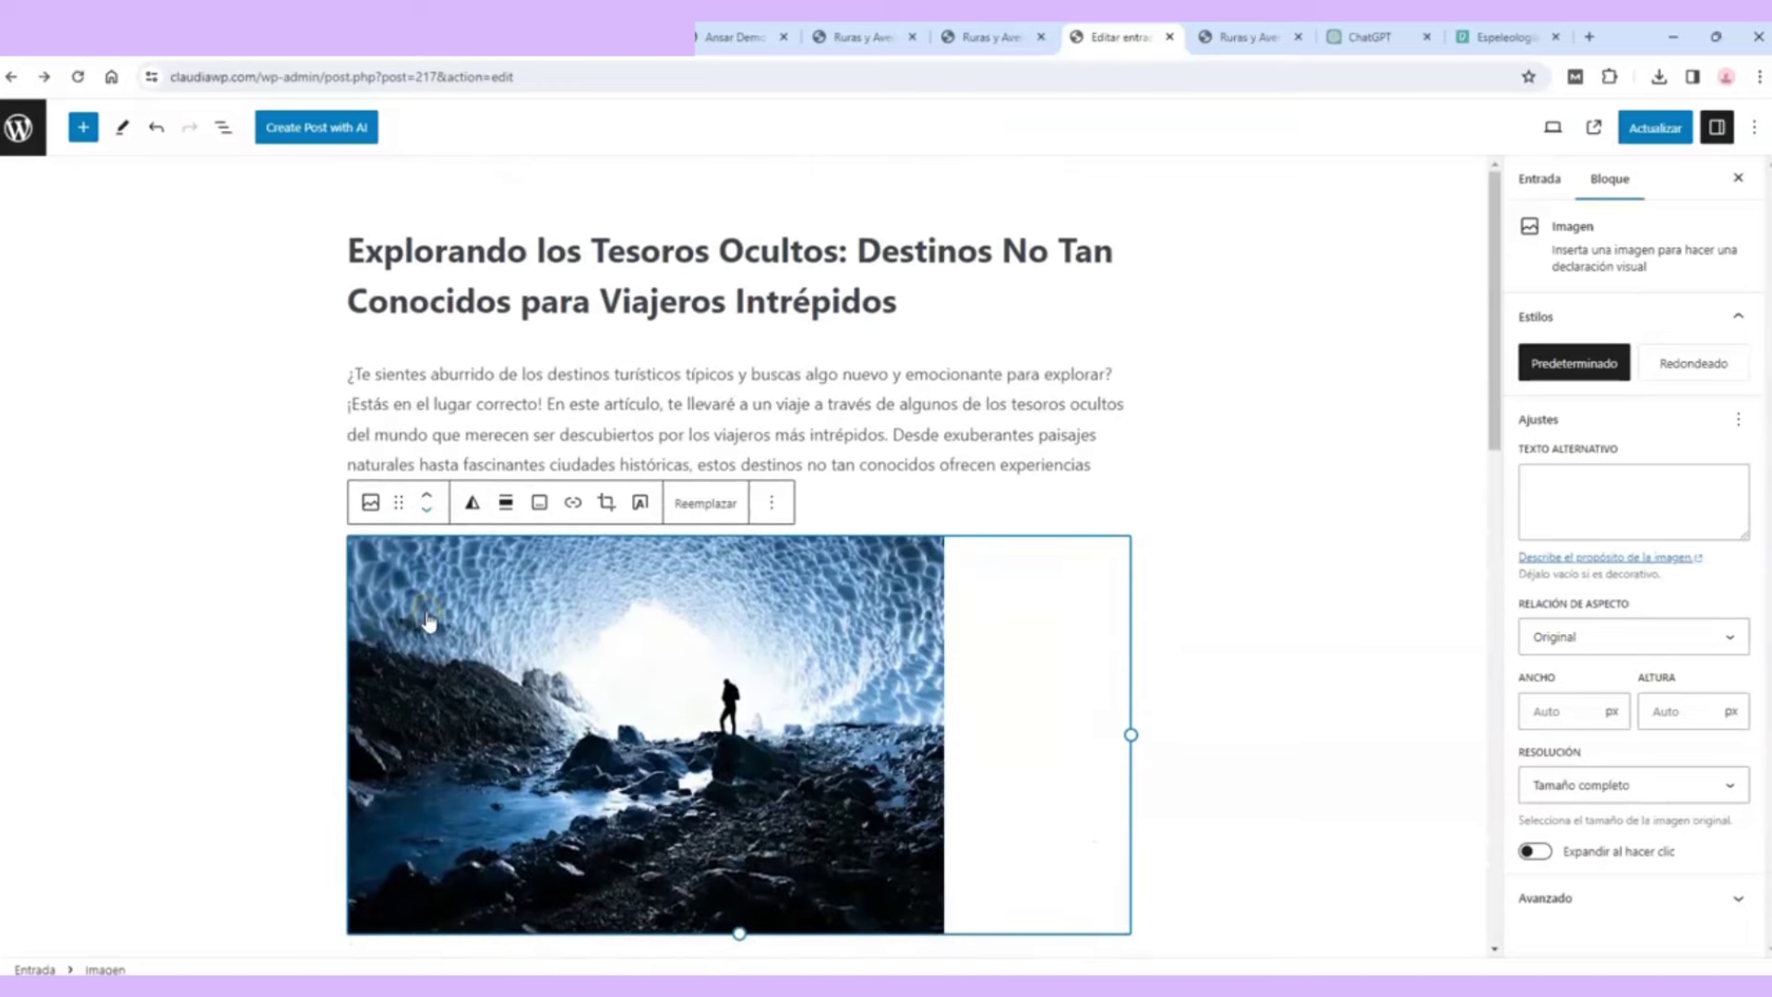
Step: Shrink the ice cave image to about 422 px wide and set its alignment to Alineación centrada
scroll(1339, 554, "down", 4)
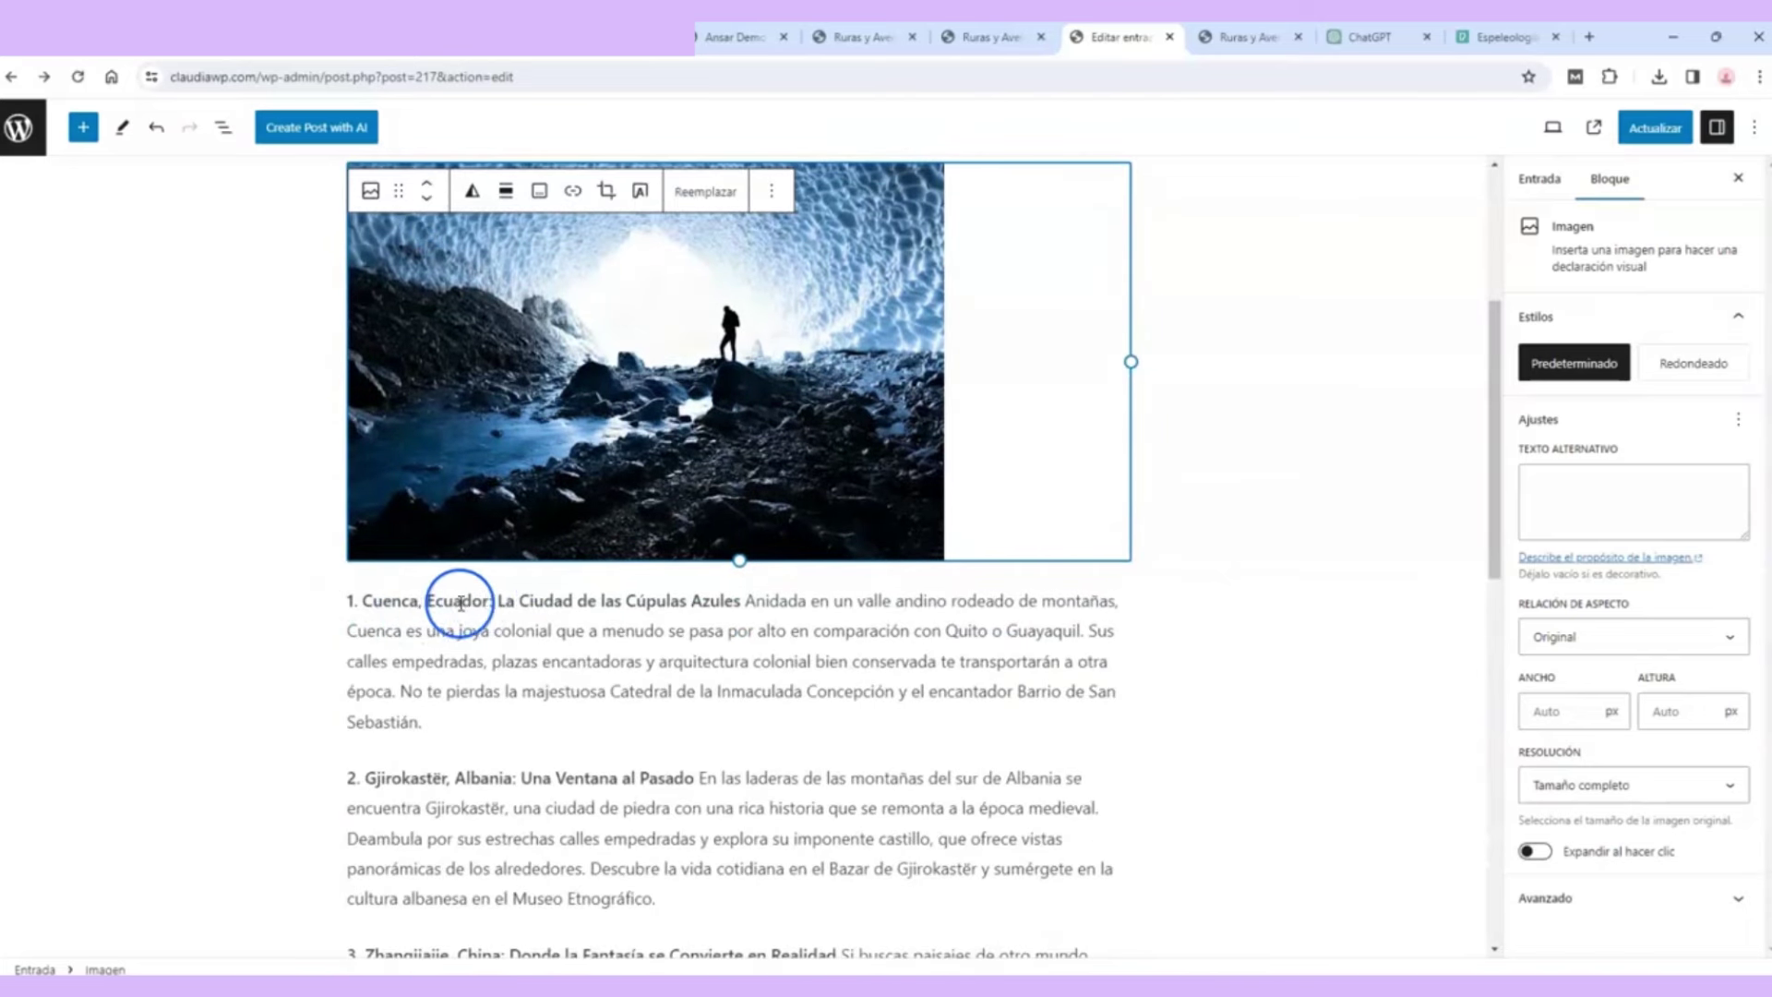
scroll(713, 561, "up", 2)
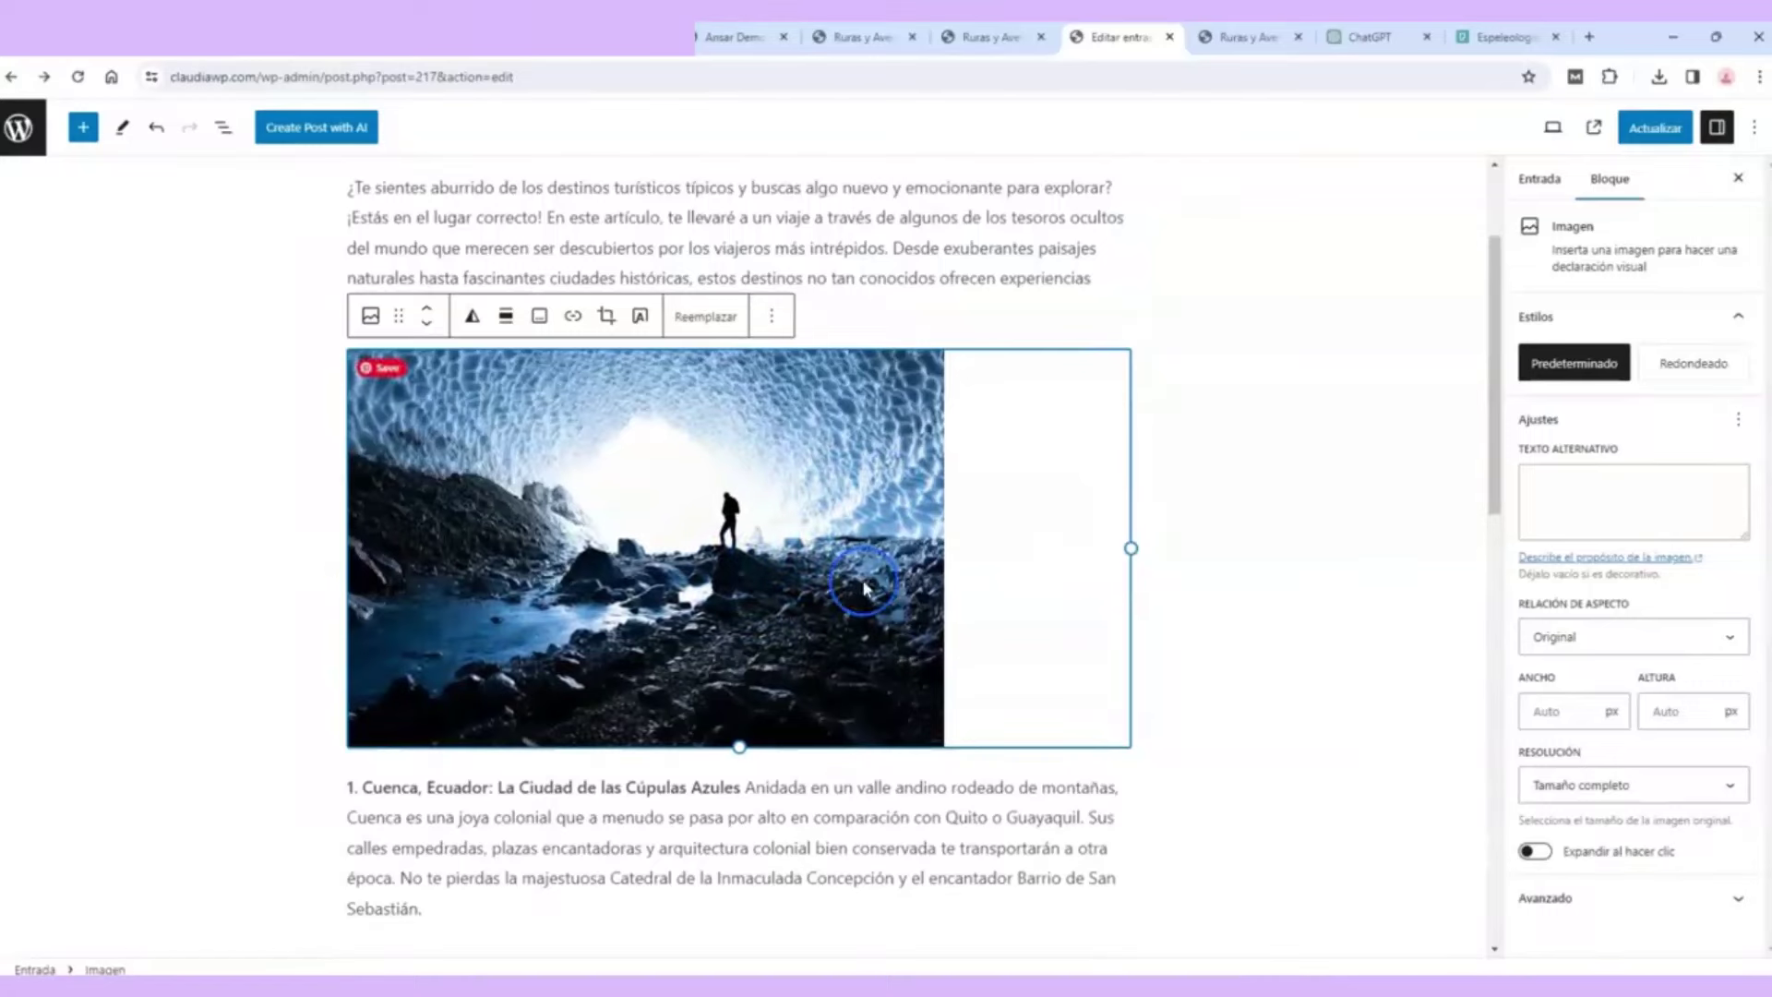
left_click(1130, 547)
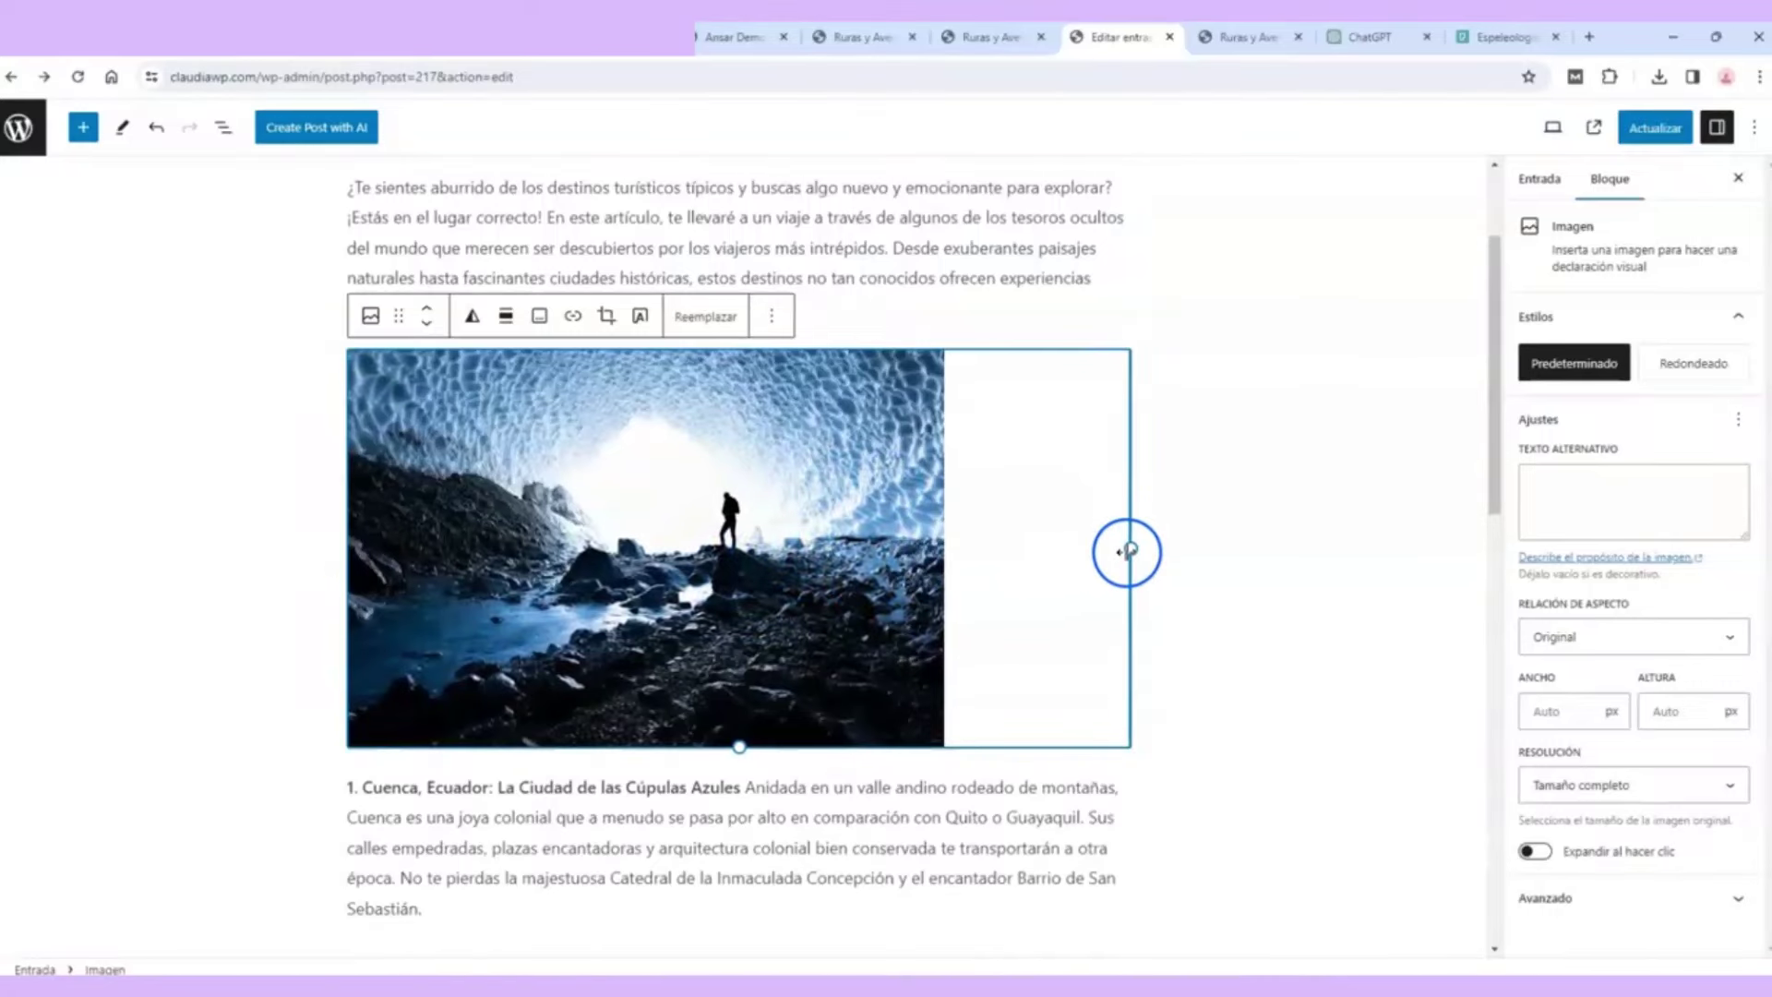
left_click_drag(1128, 552, 741, 480)
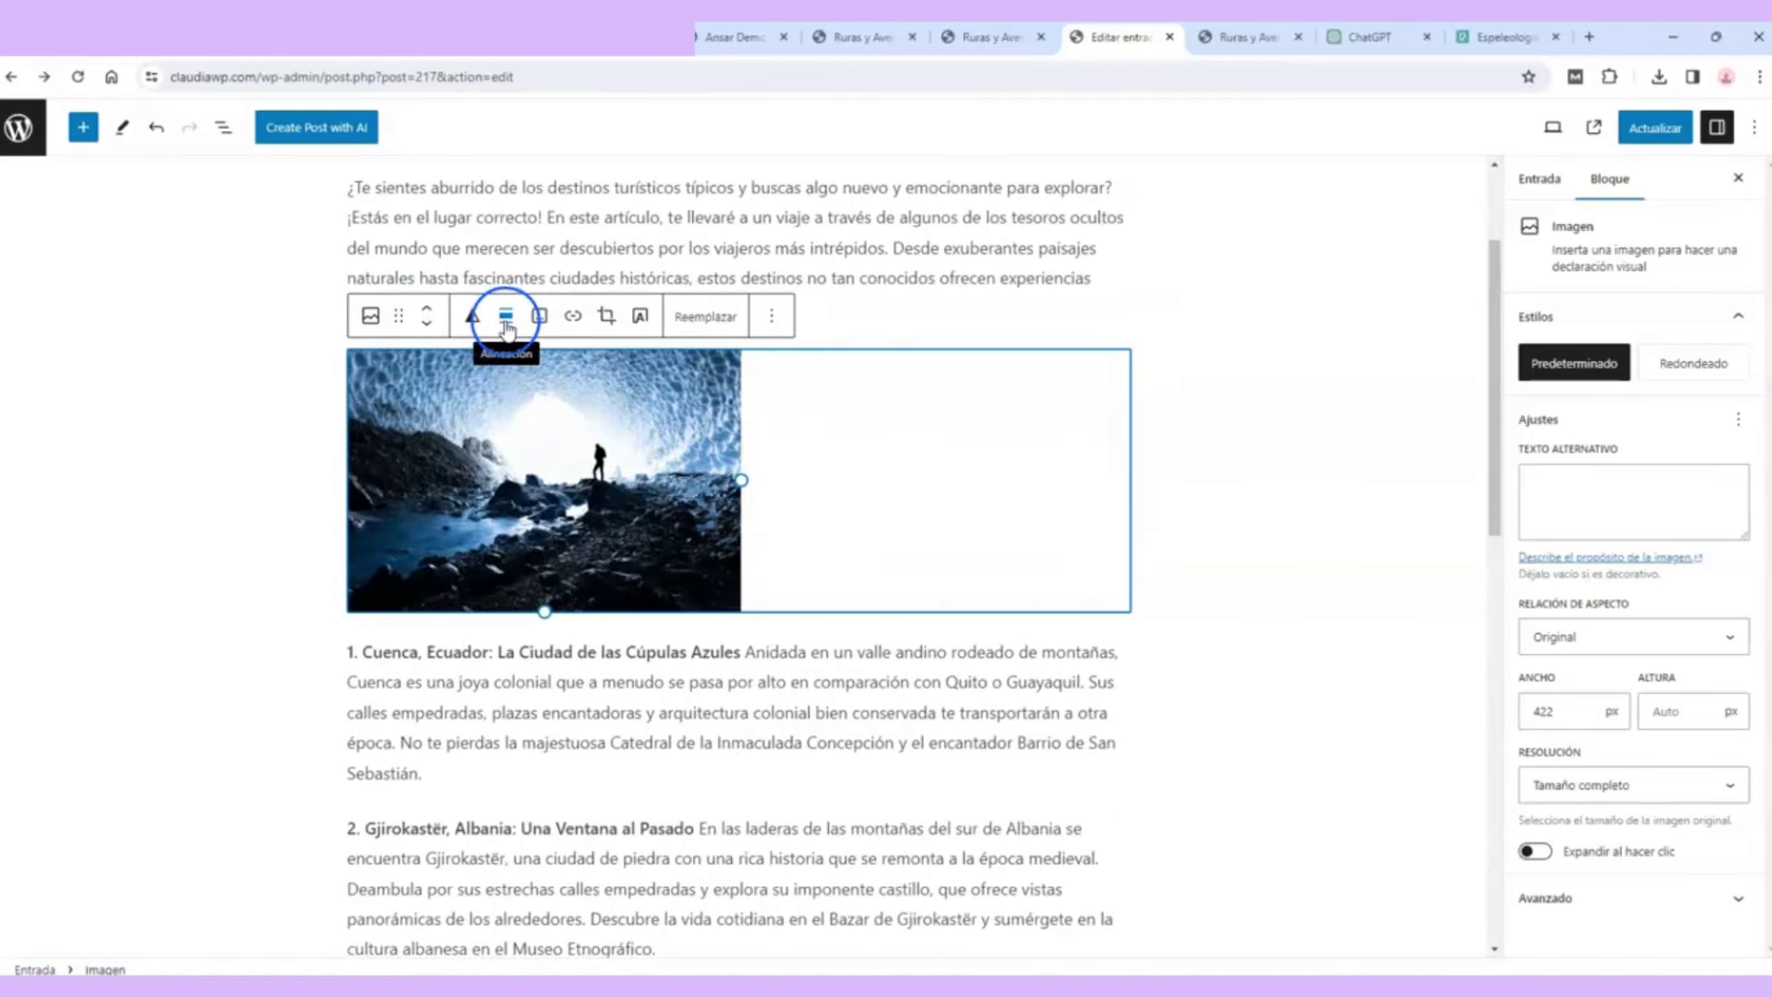
left_click(506, 319)
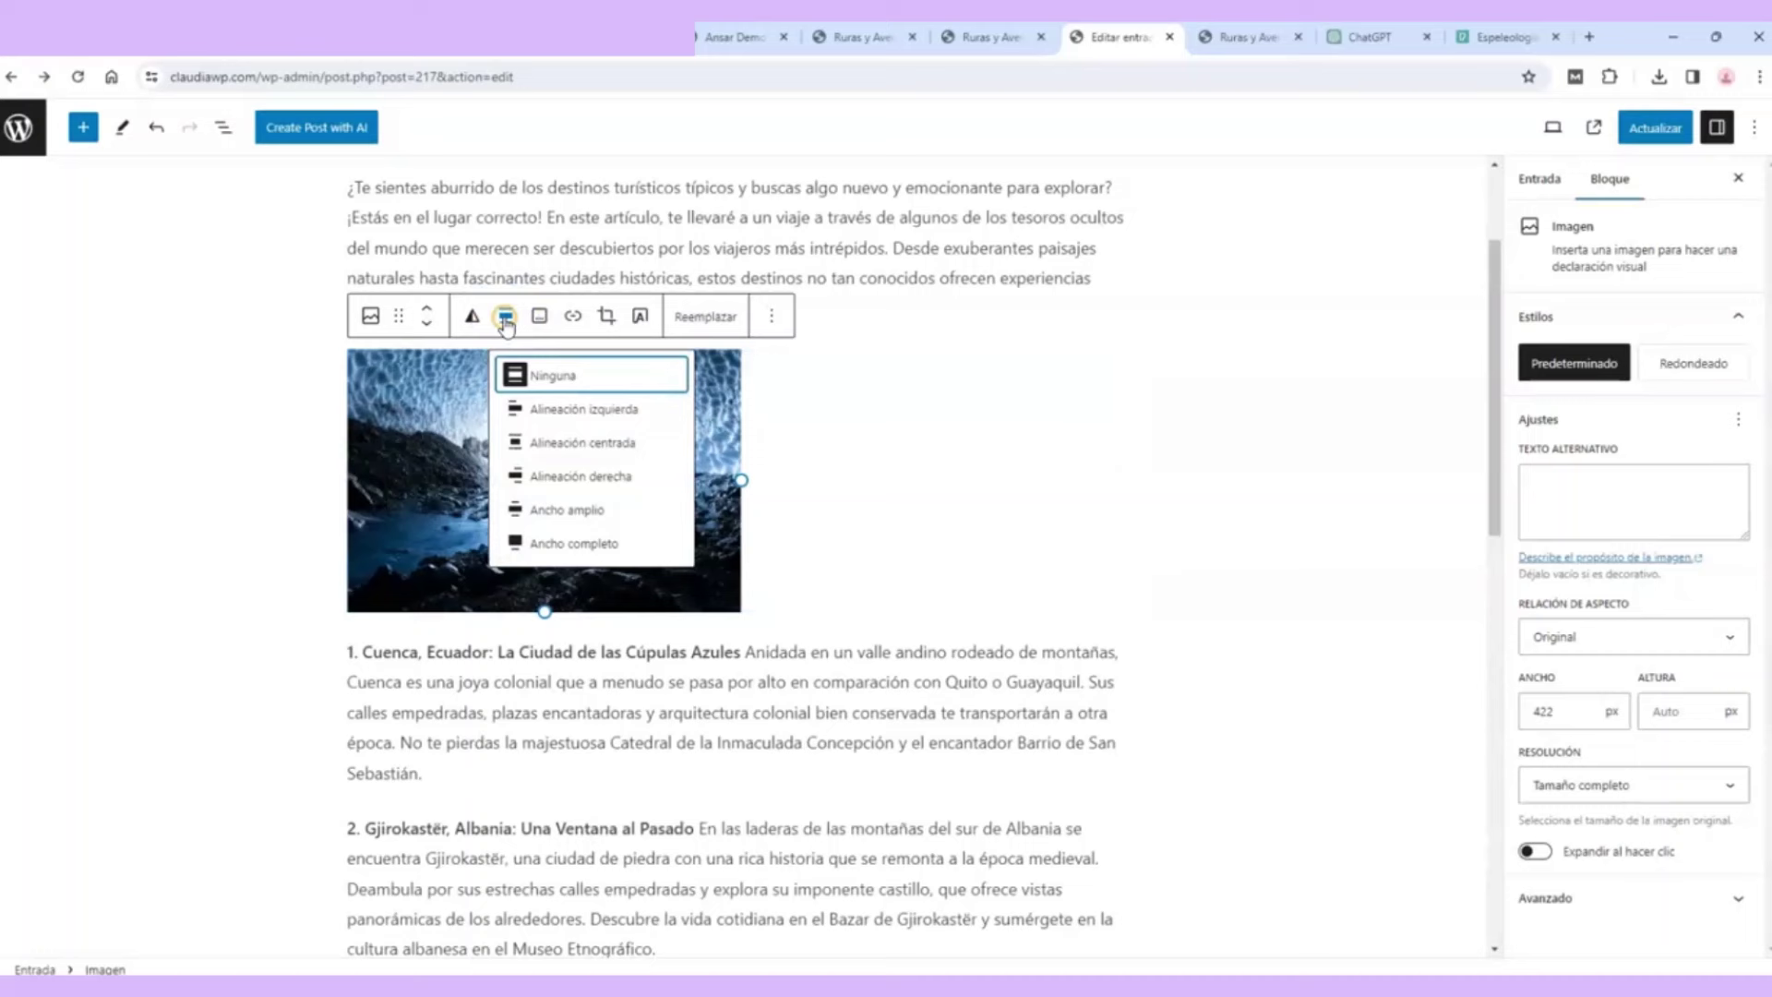
left_click(596, 441)
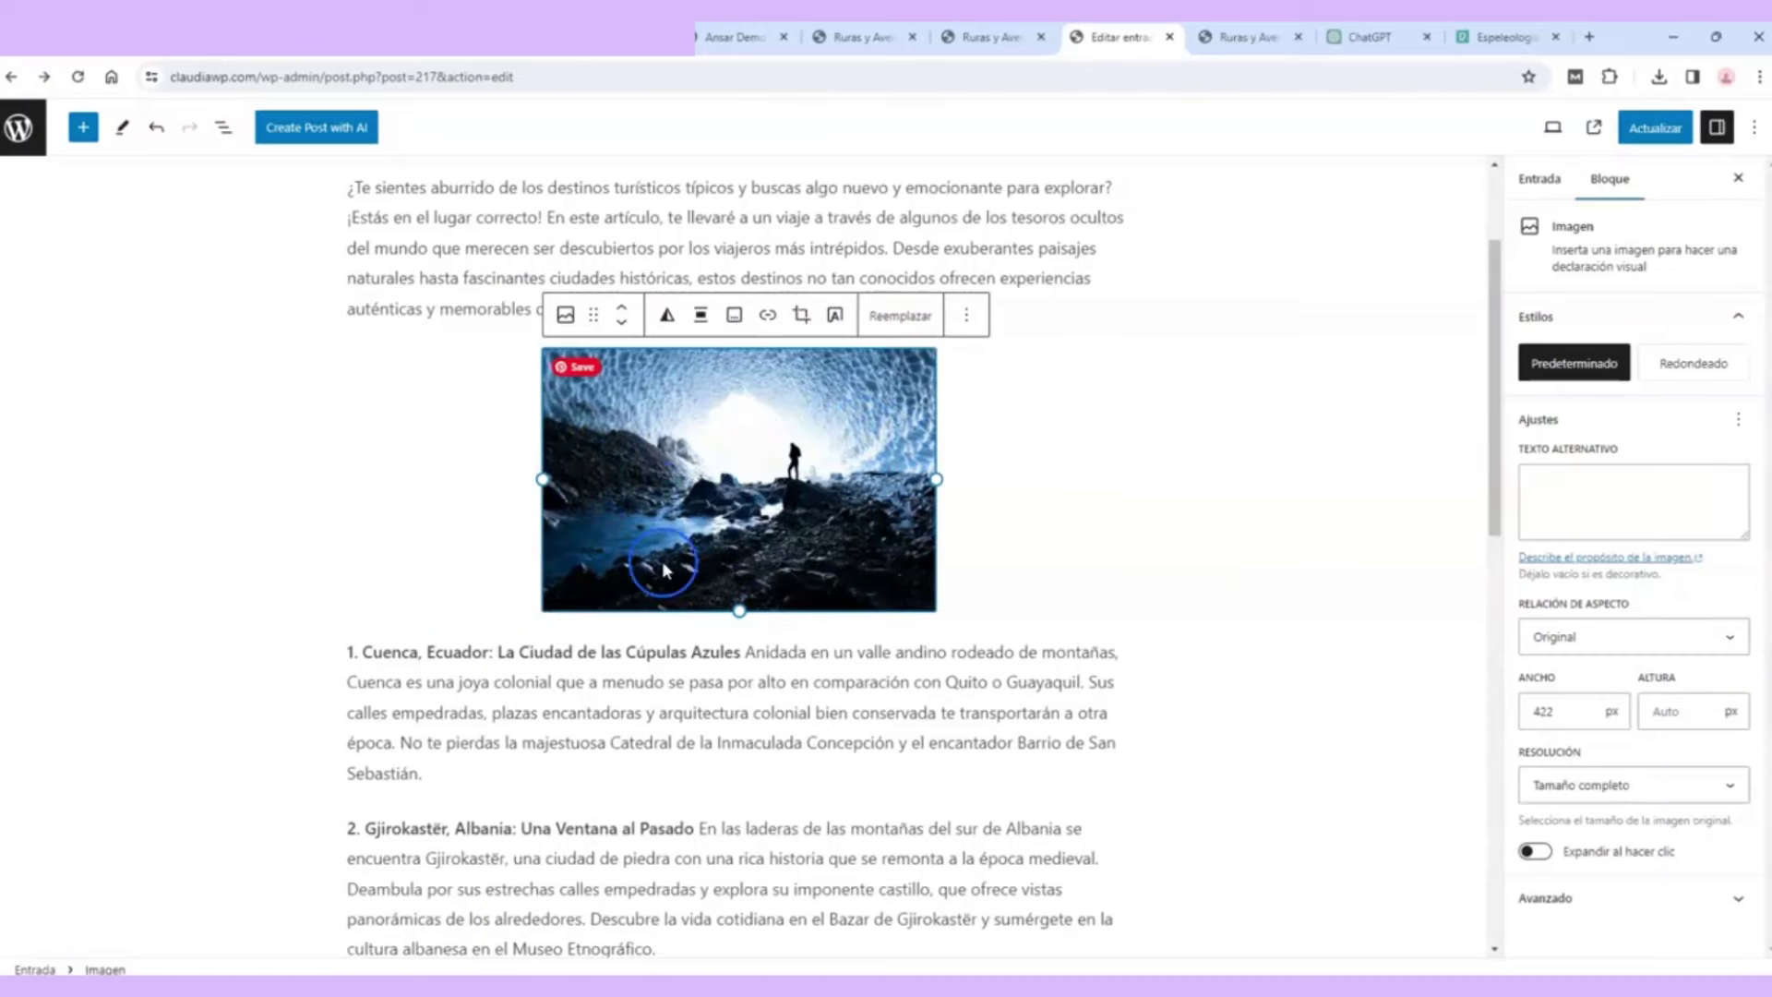
Step: Try the ice cave image beside the Cuenca text with Alineación izquierda and with Alineación derecha
left_click(702, 317)
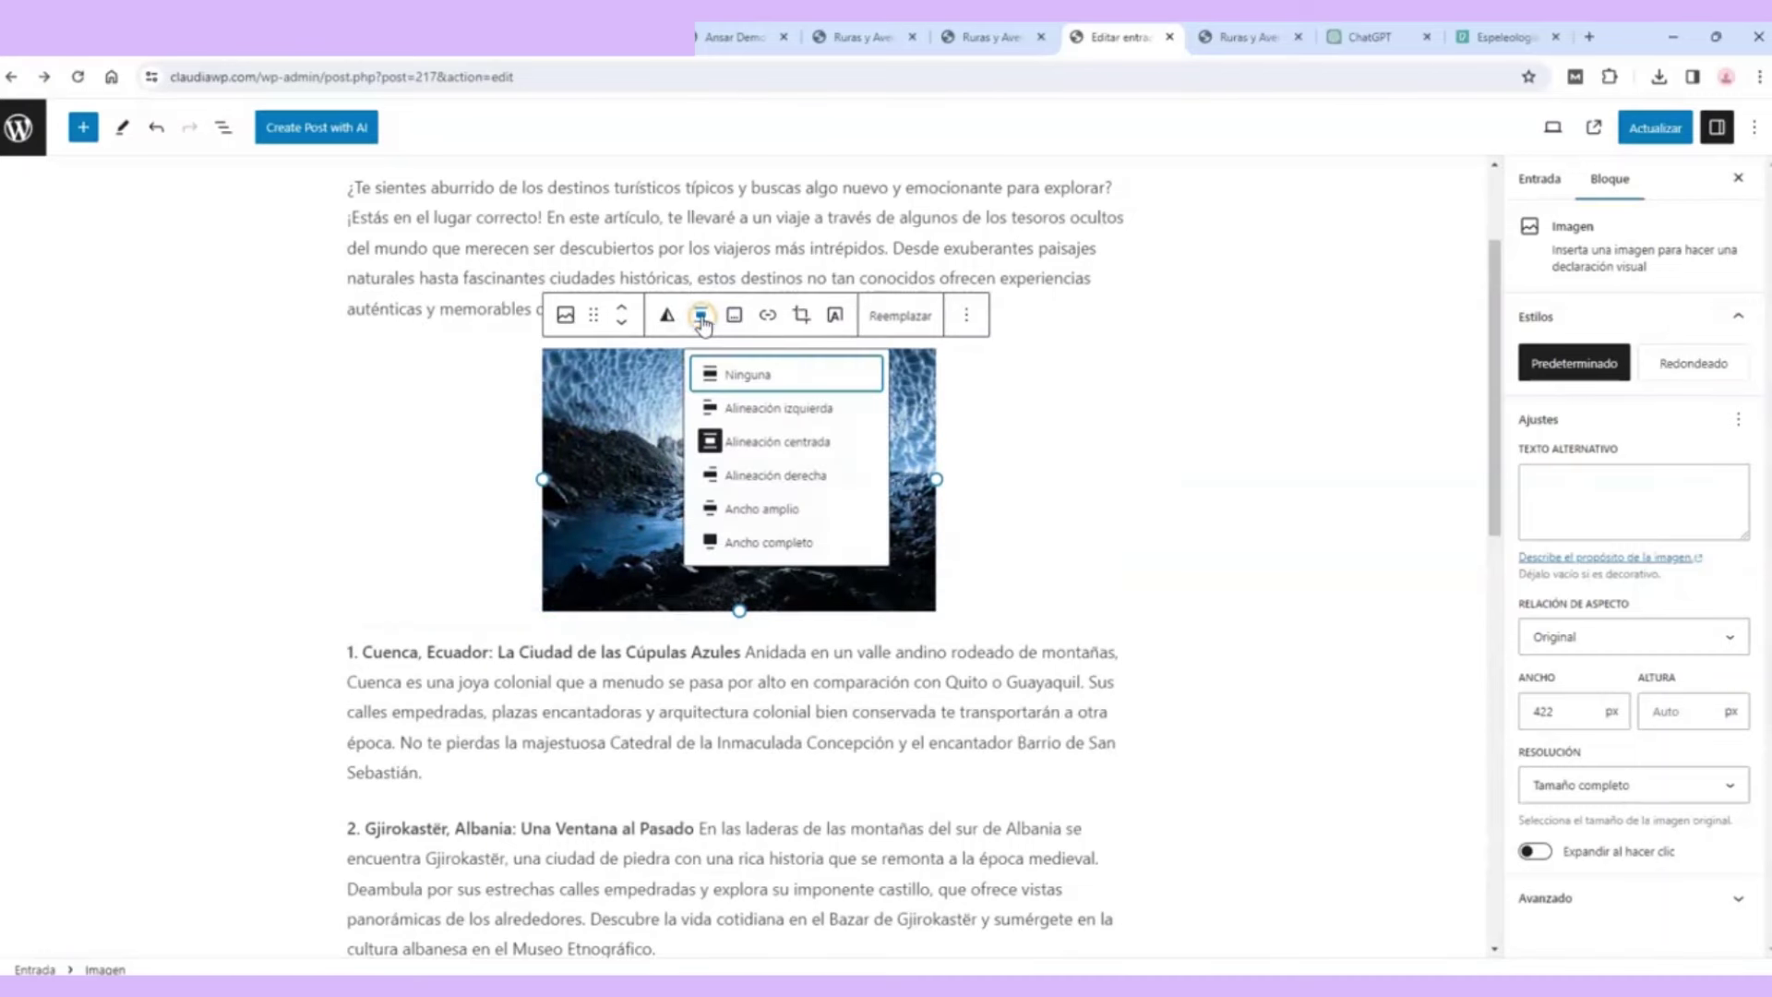
left_click(811, 408)
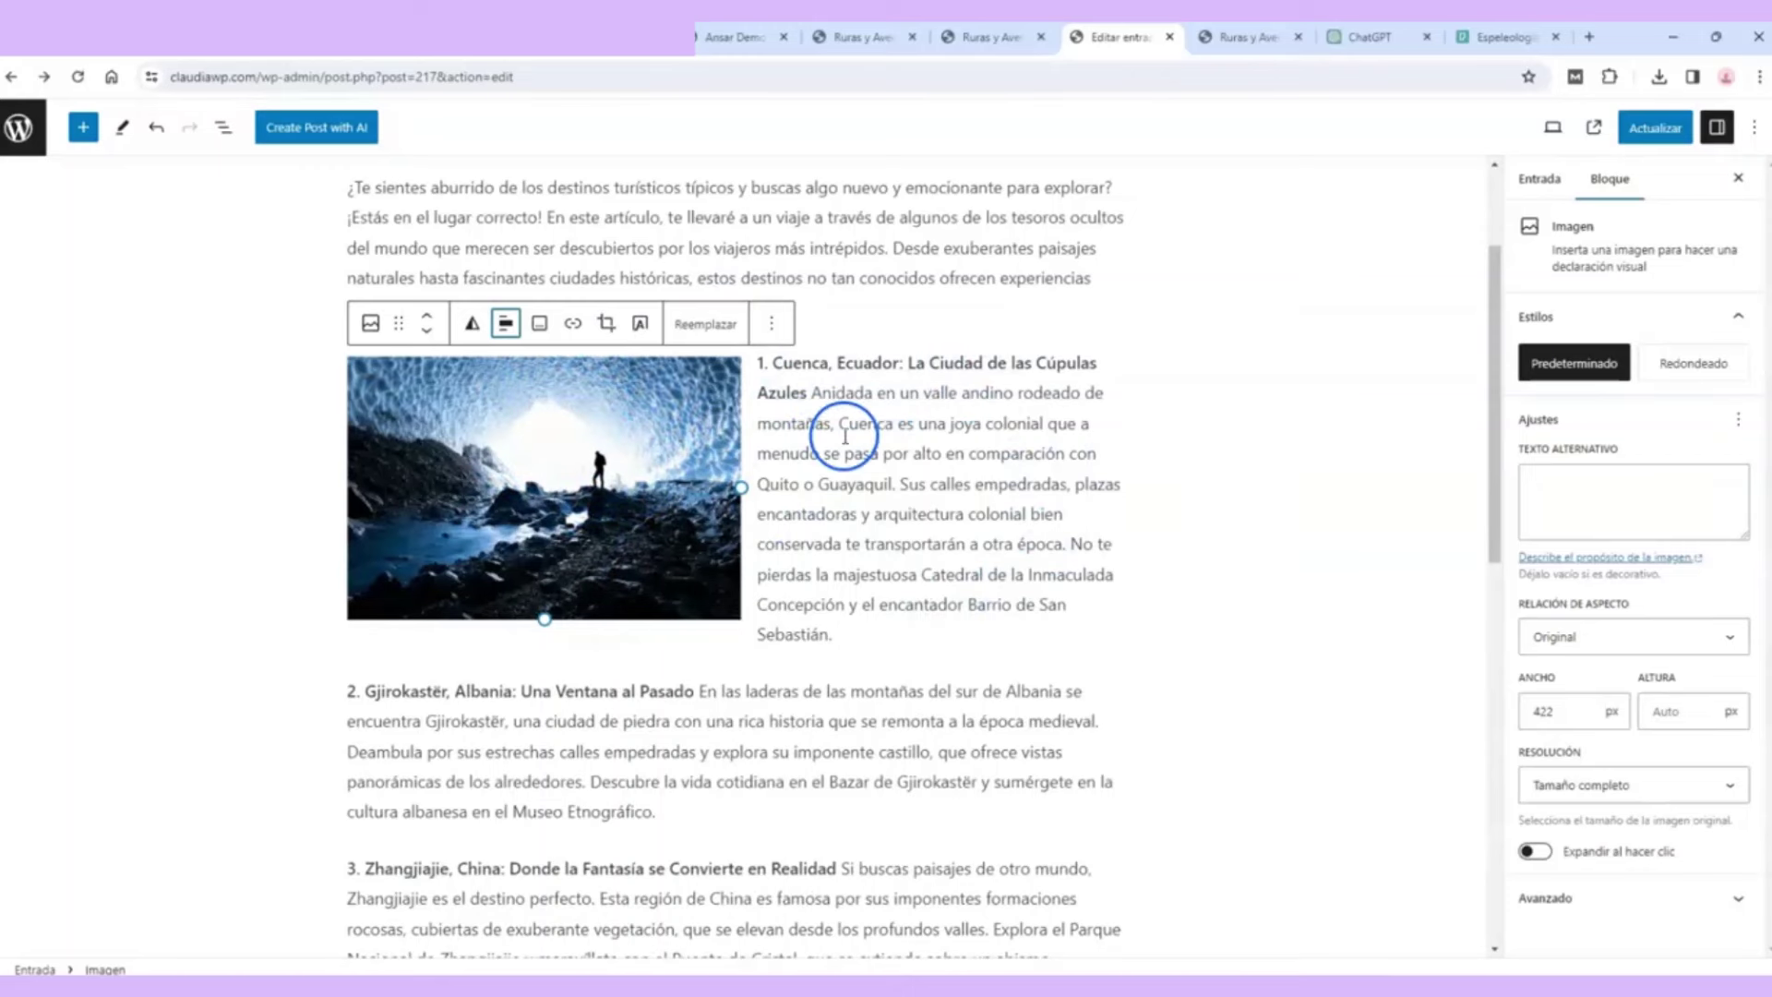
left_click(505, 323)
left_click(578, 490)
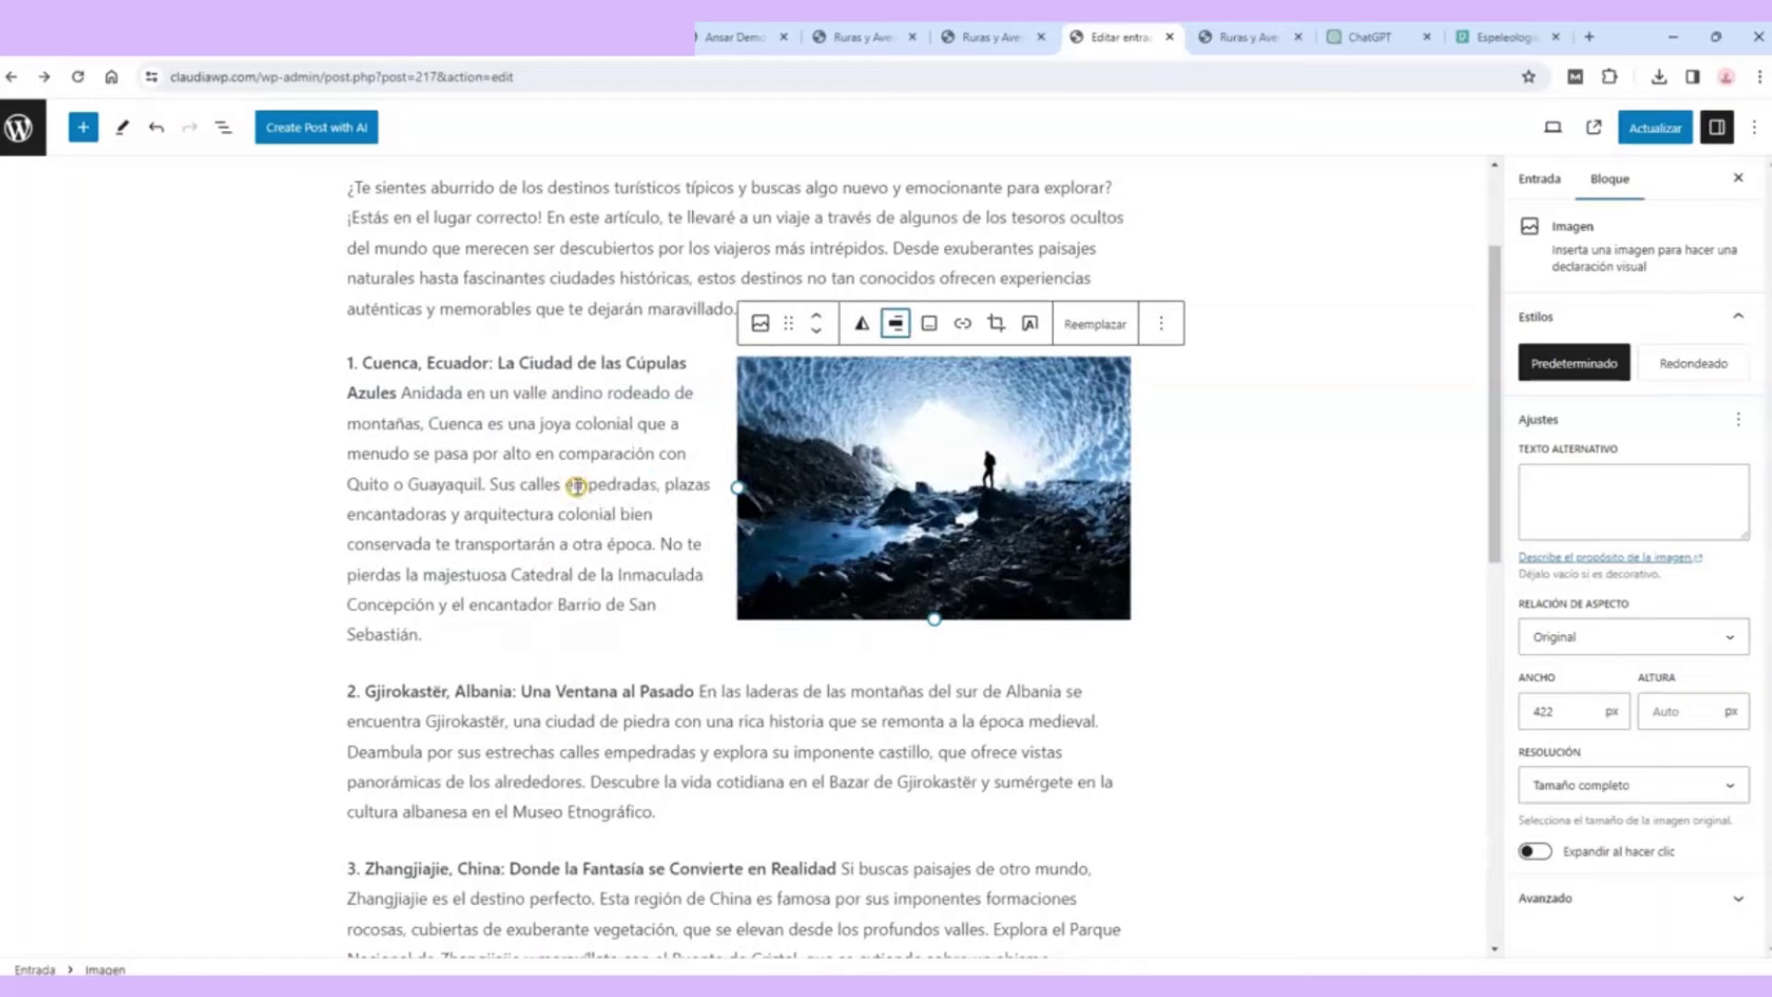
Step: Try the Ancho amplio alignment on the ice cave image and return its alignment to Ninguna
left_click(895, 323)
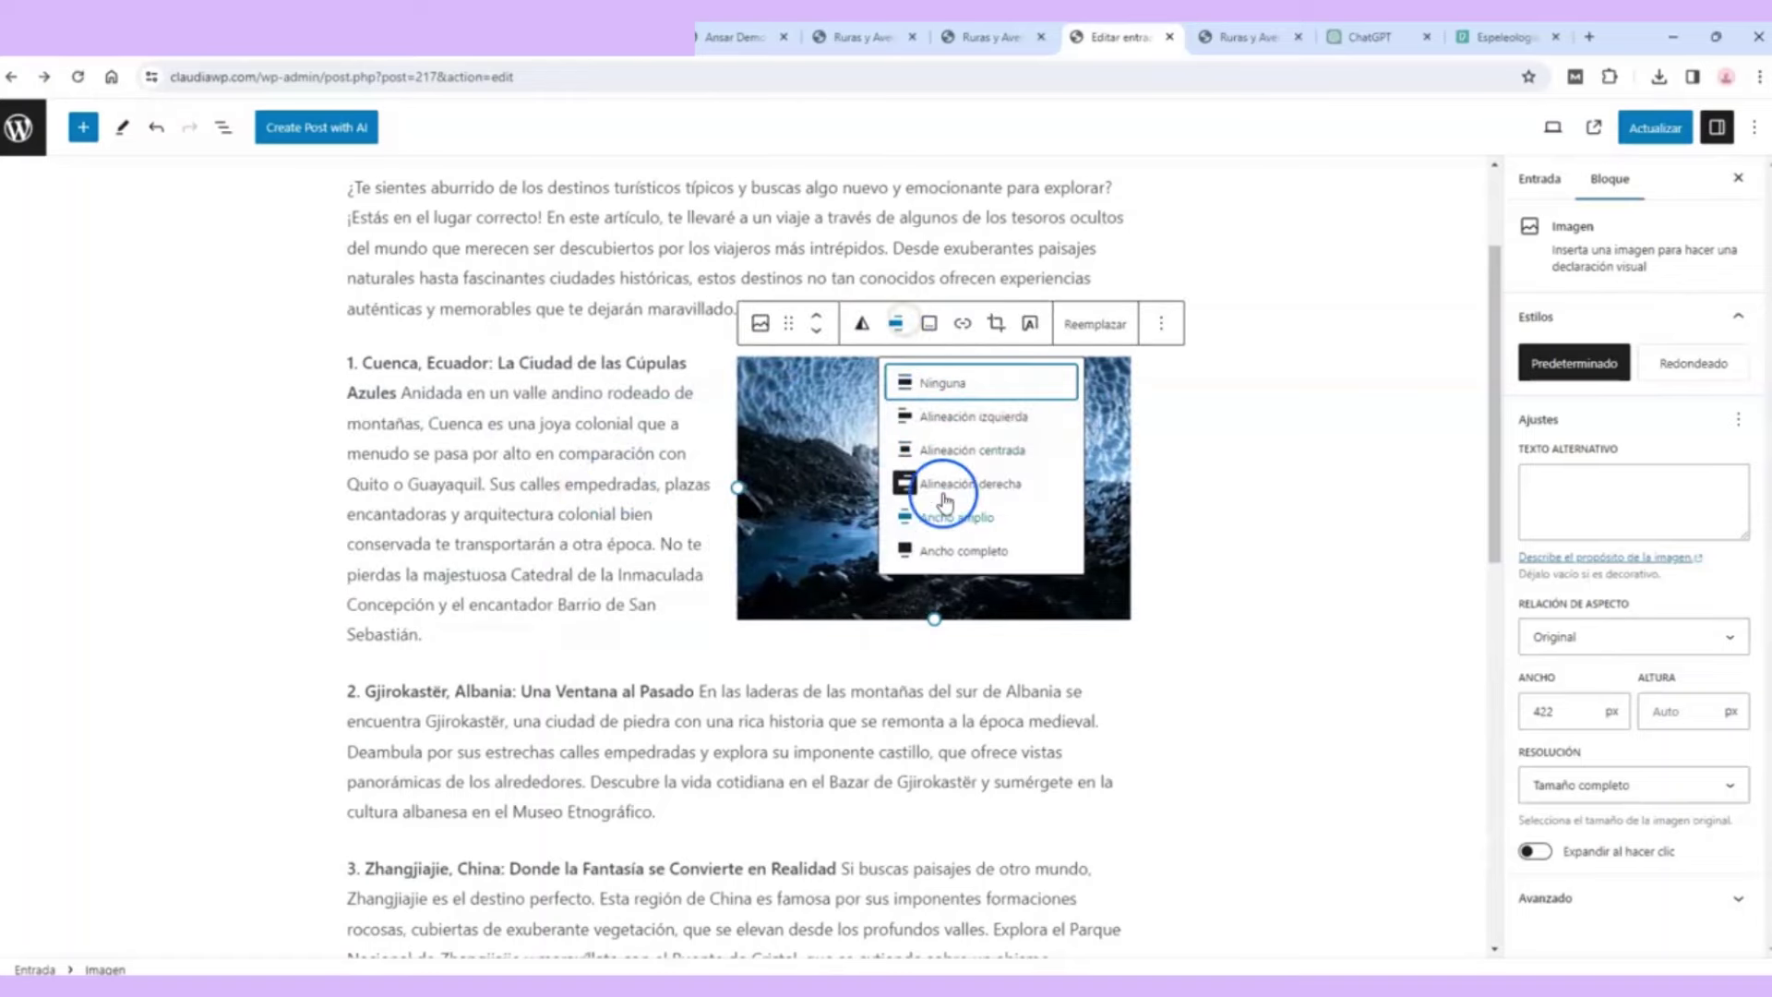
left_click(957, 527)
scroll(969, 489, "down", 5)
scroll(969, 482, "up", 4)
left_click(384, 226)
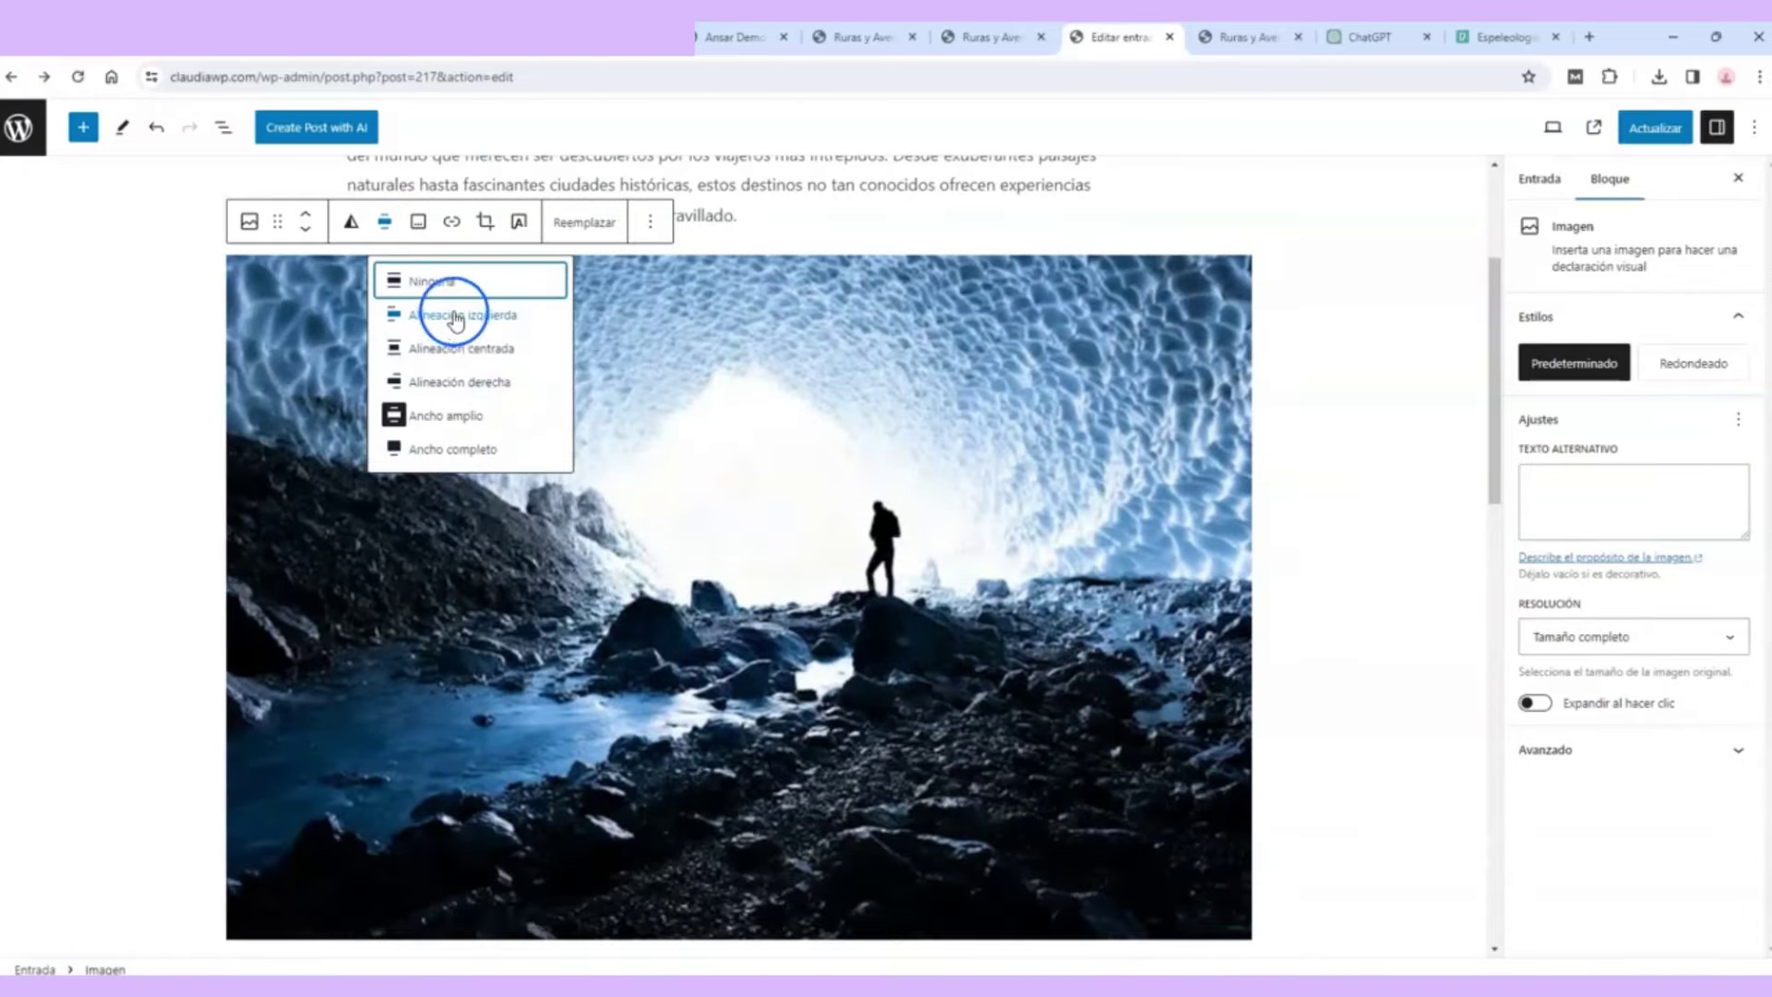
left_click(451, 284)
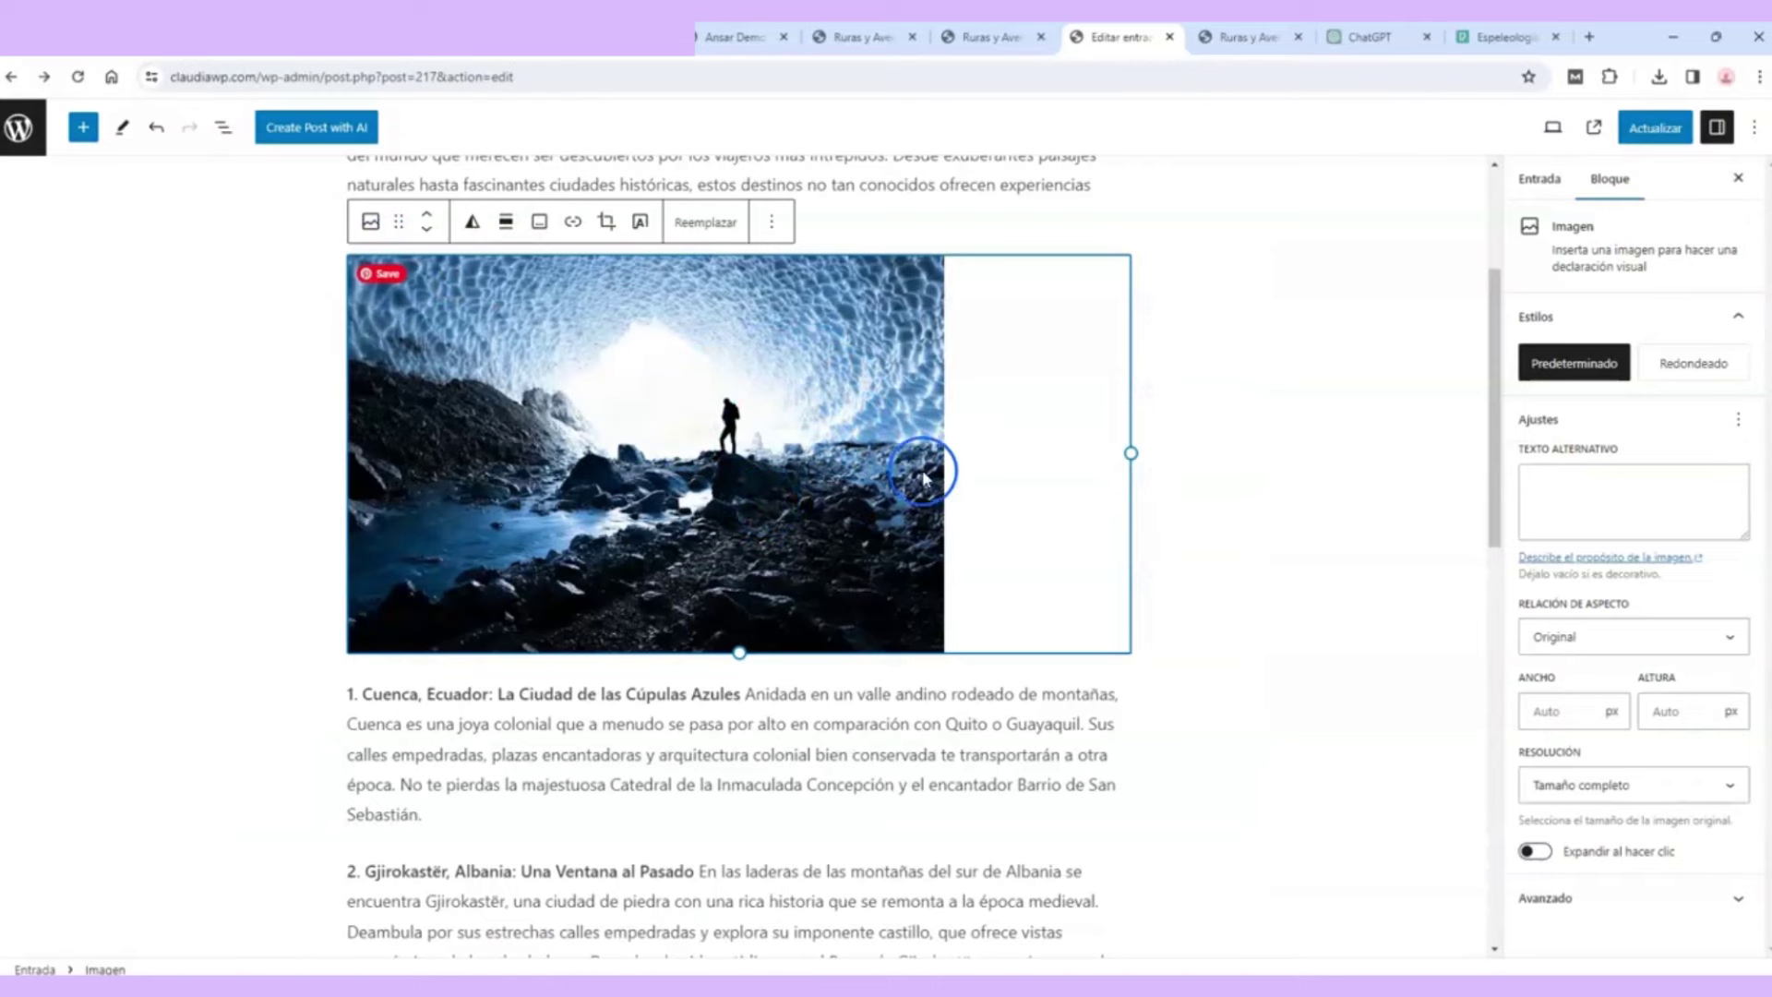
Step: Shrink the ice cave image to about 421 px wide and update the published post
left_click_drag(1129, 458, 739, 442)
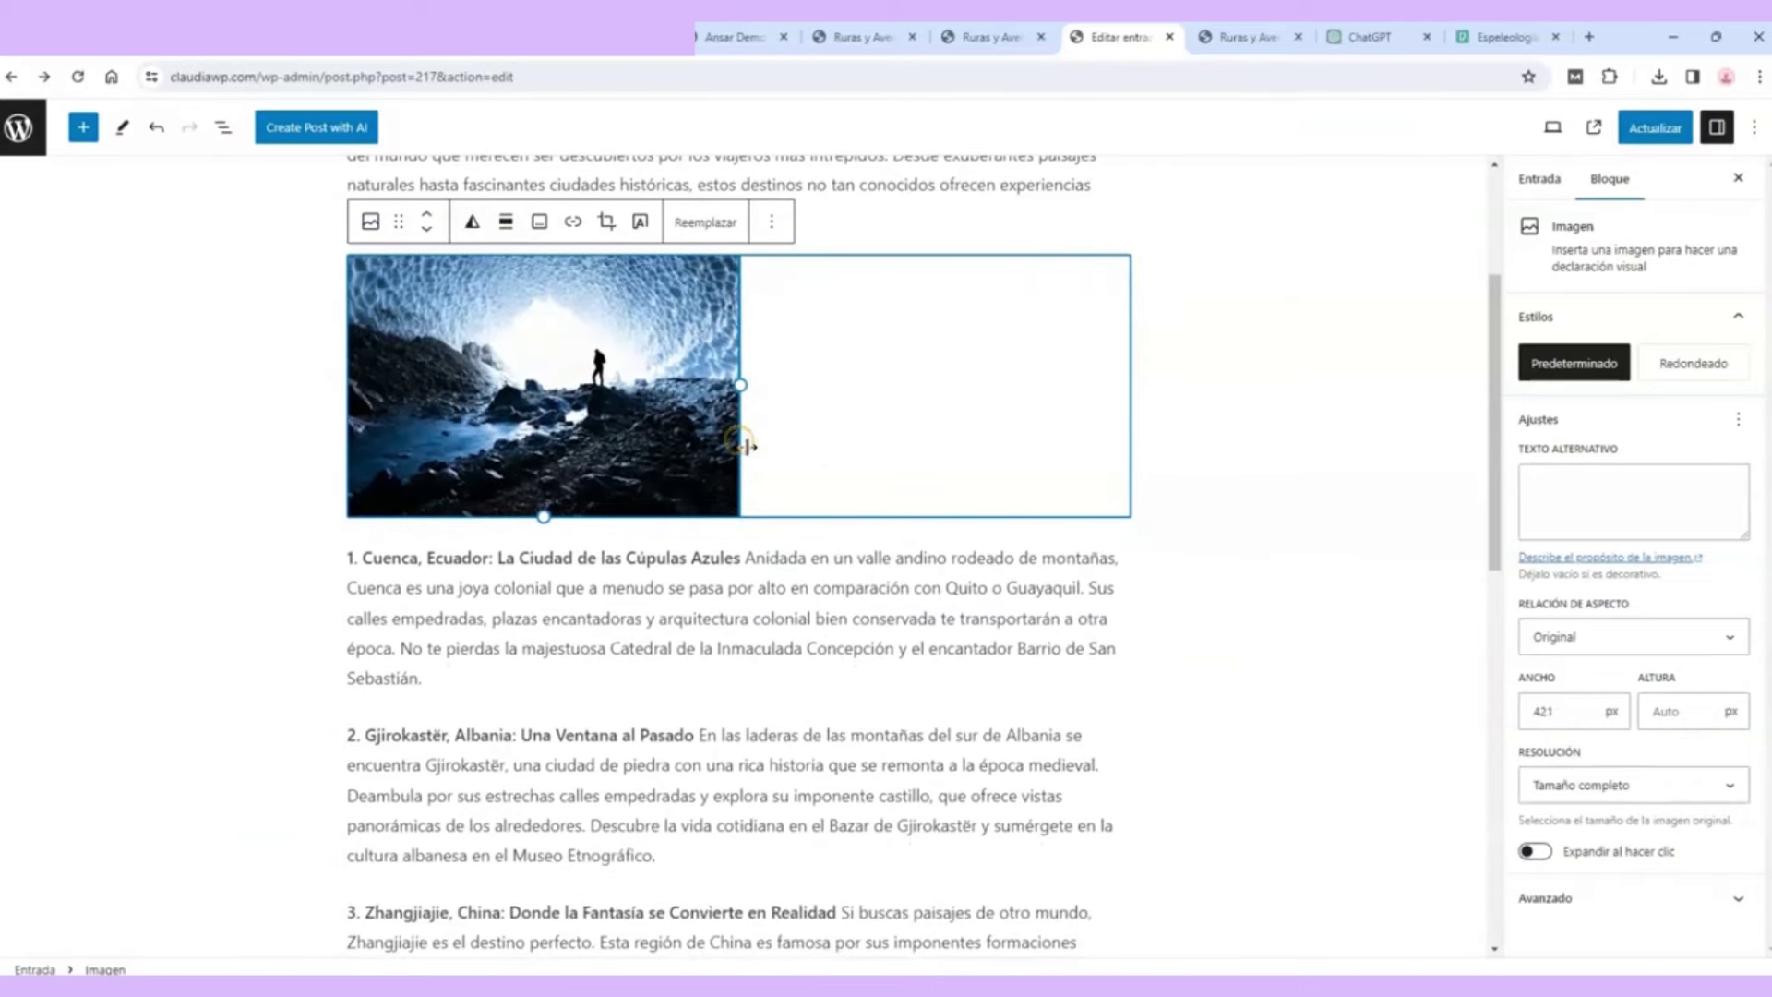
left_click(1186, 412)
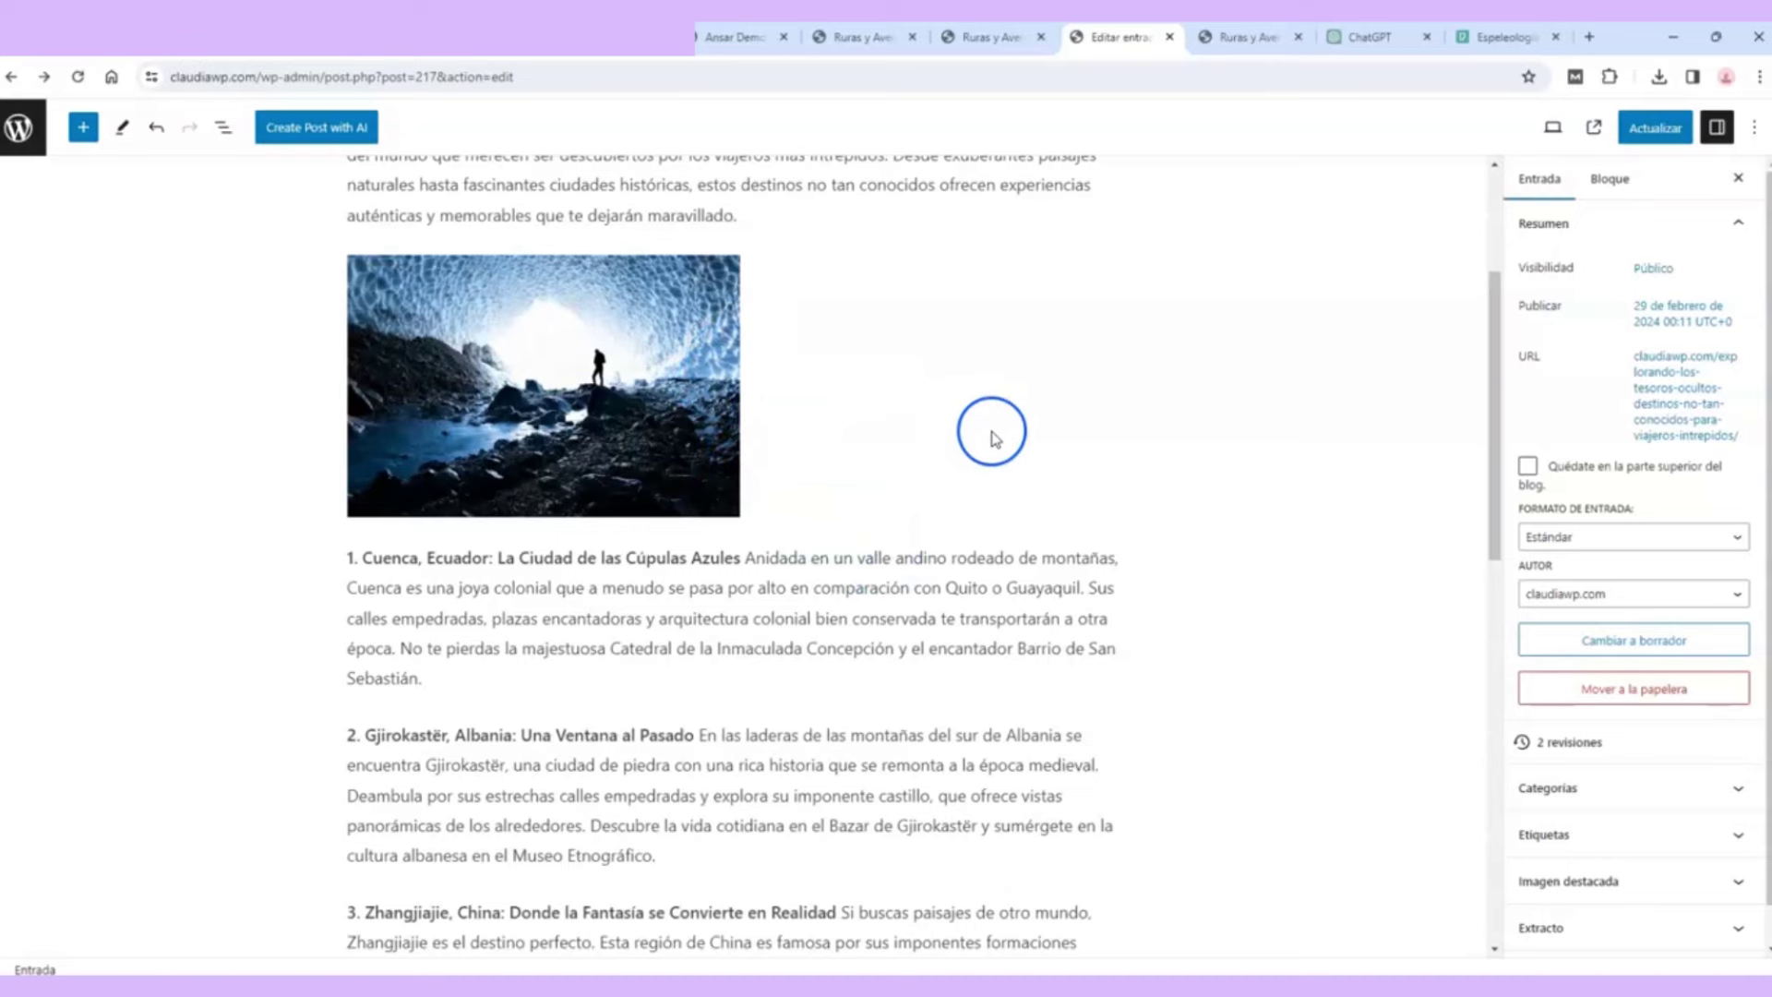
left_click(1660, 136)
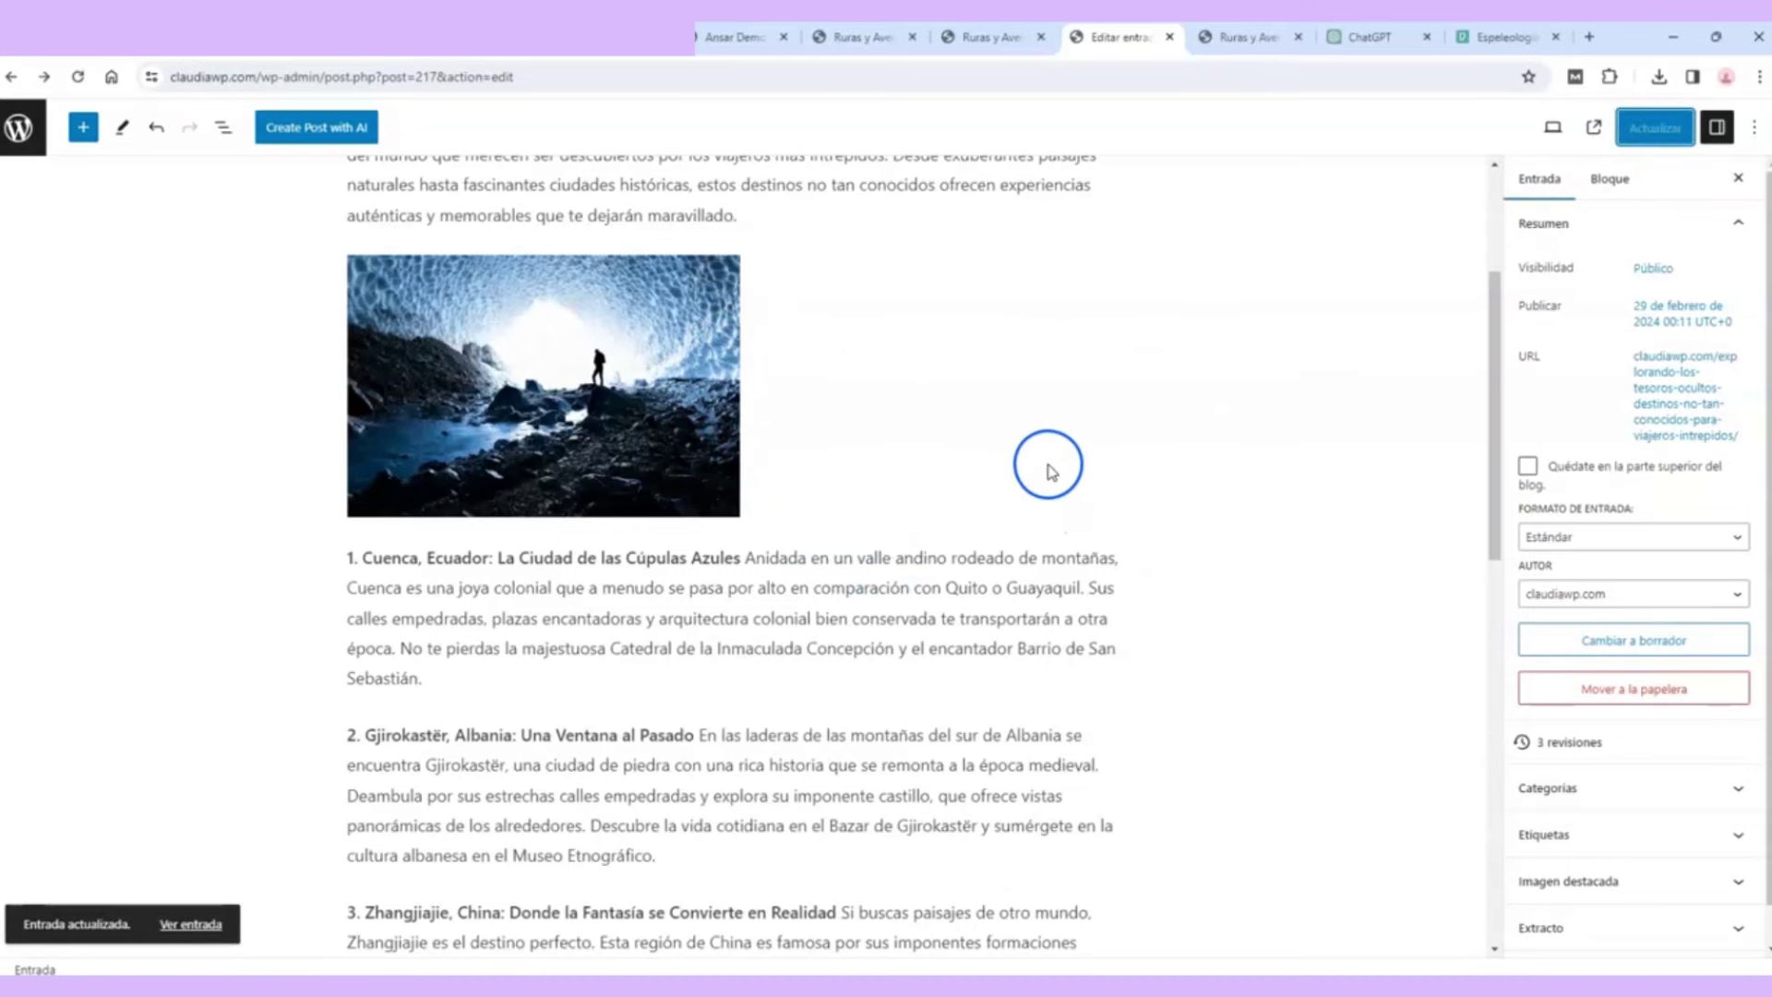
scroll(1059, 485, "down", 3)
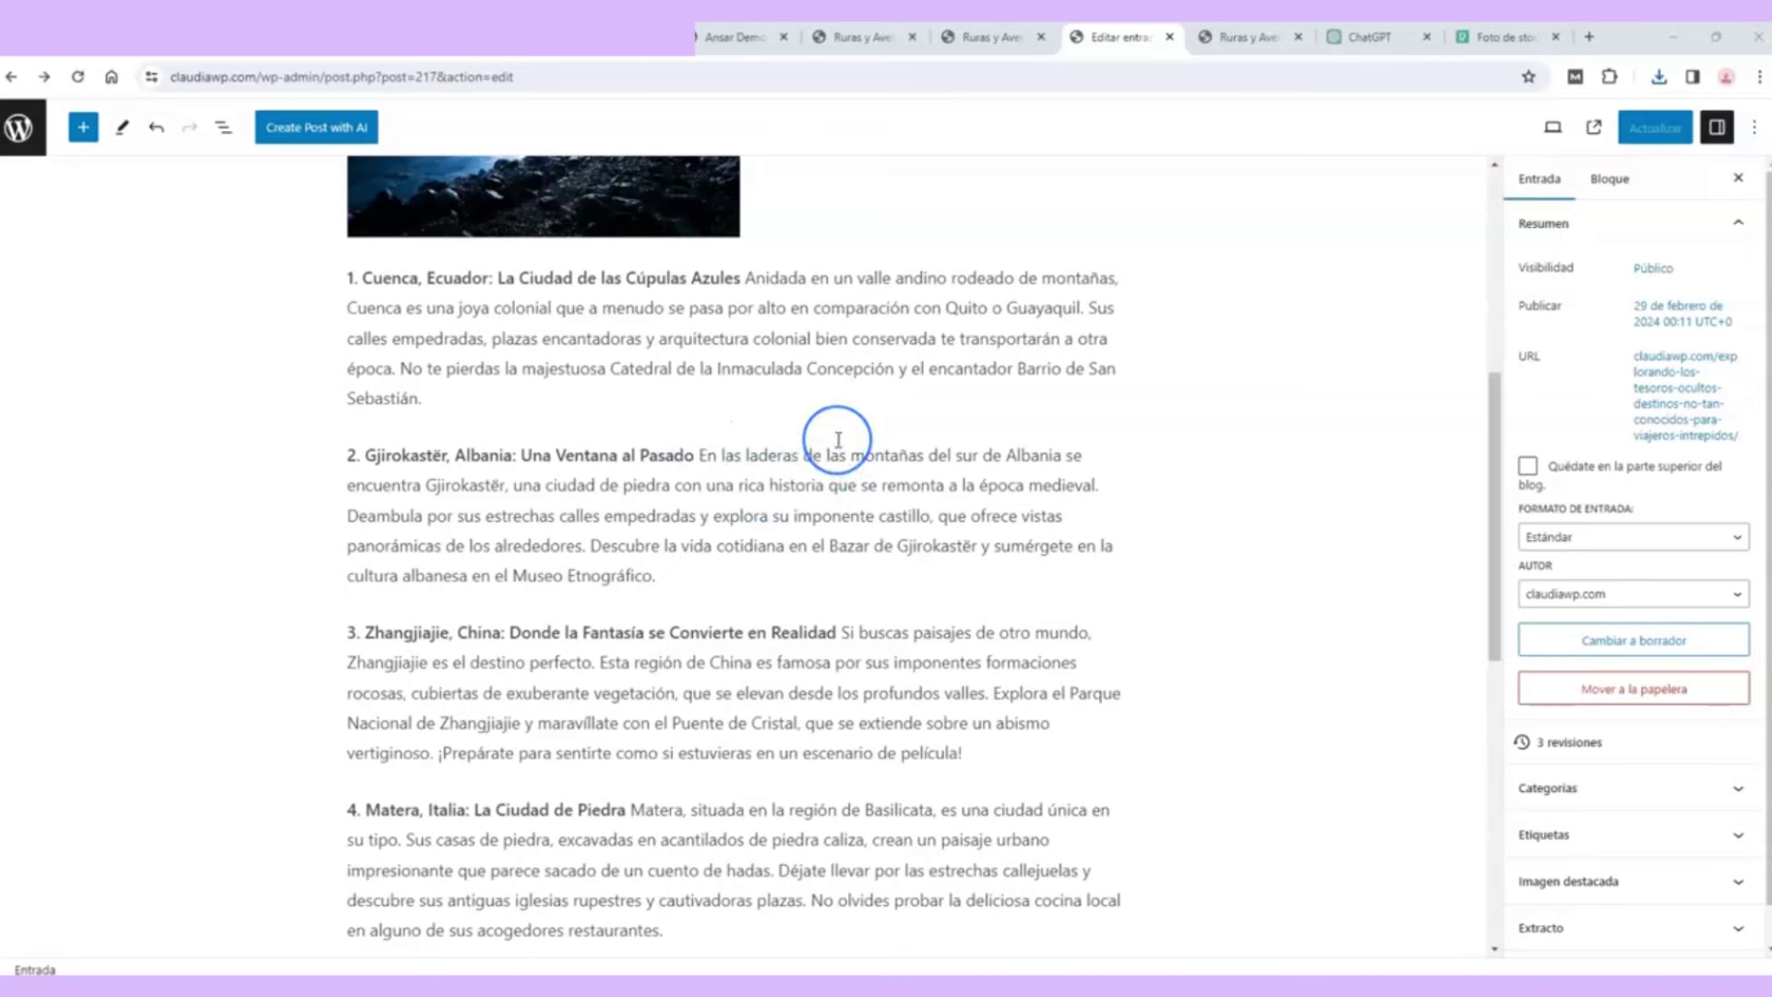
scroll(838, 440, "up", 2)
scroll(839, 440, "down", 10)
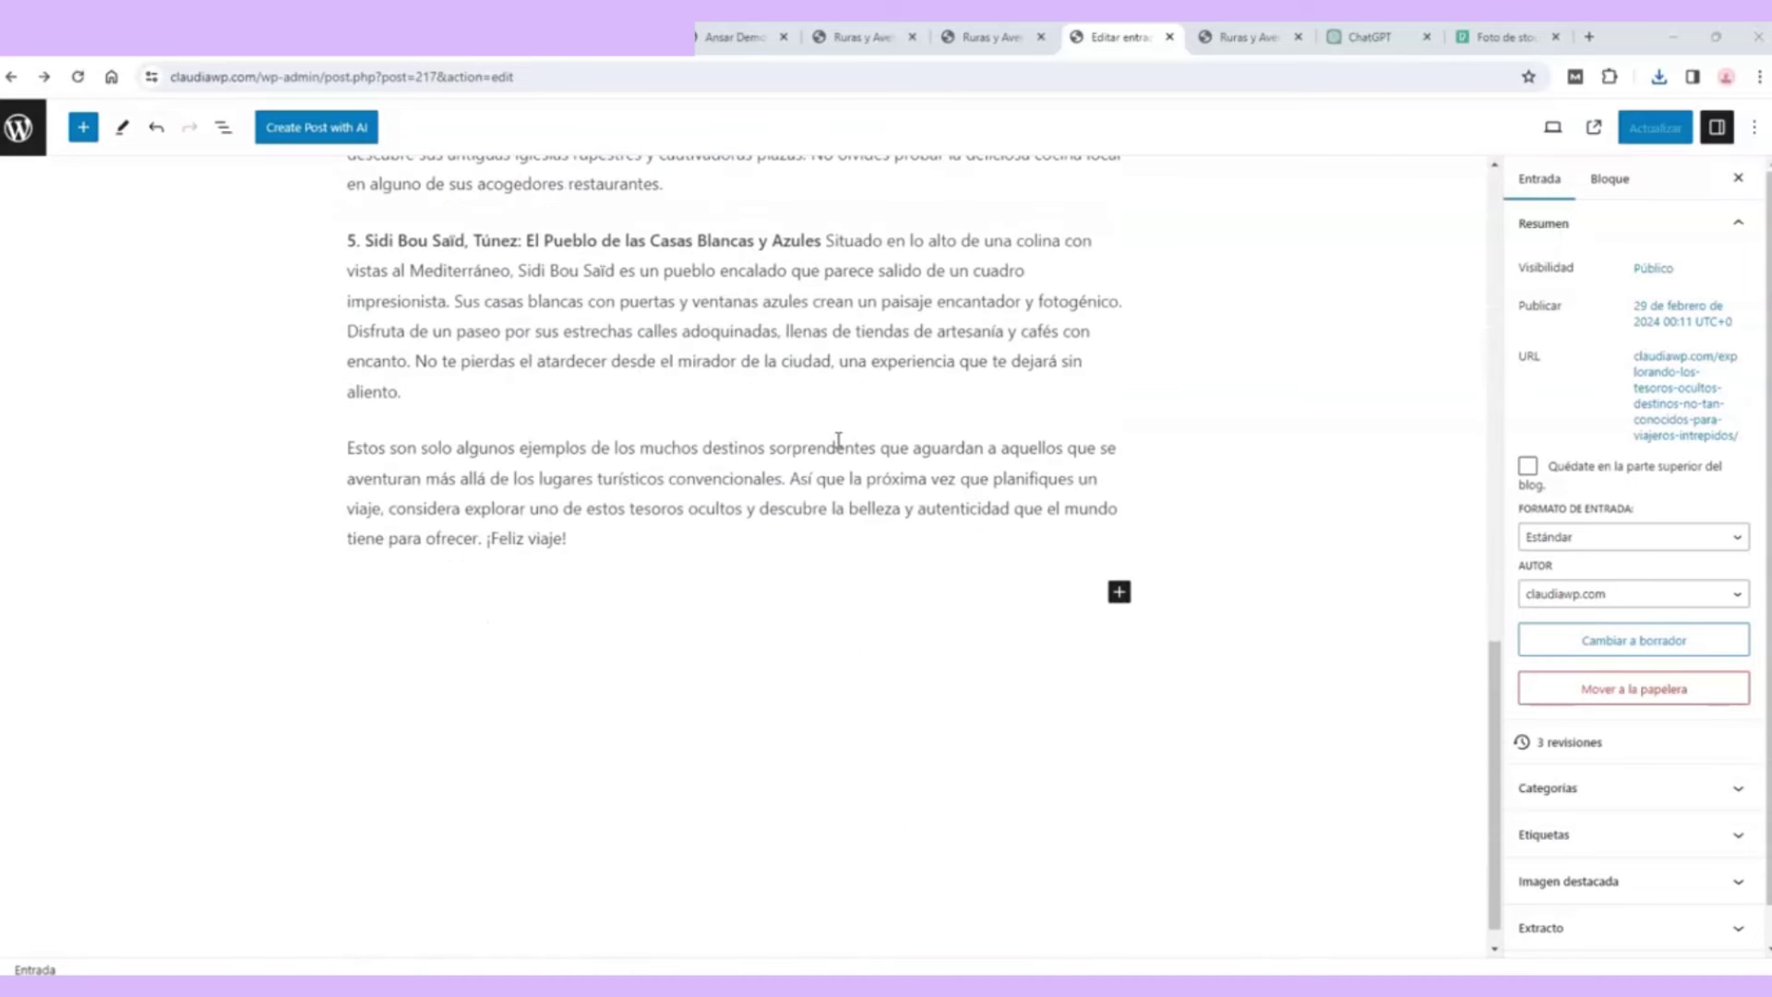
left_click(1119, 592)
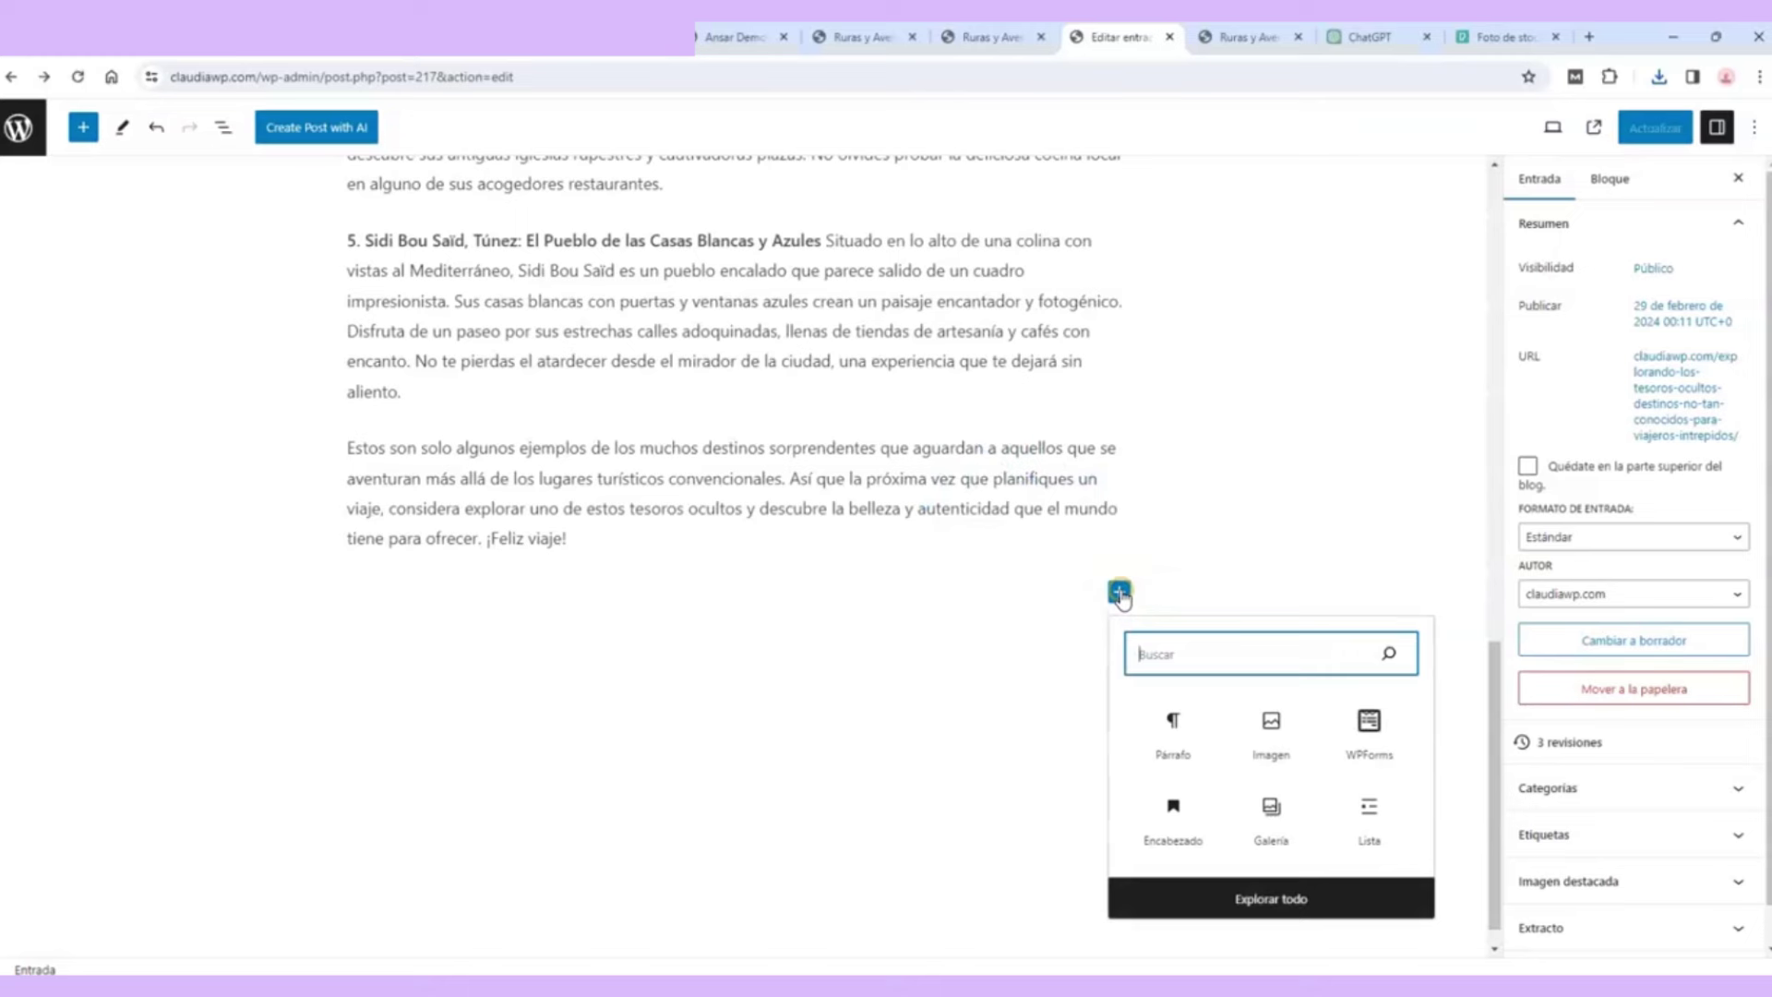
left_click(1272, 739)
left_click(551, 548)
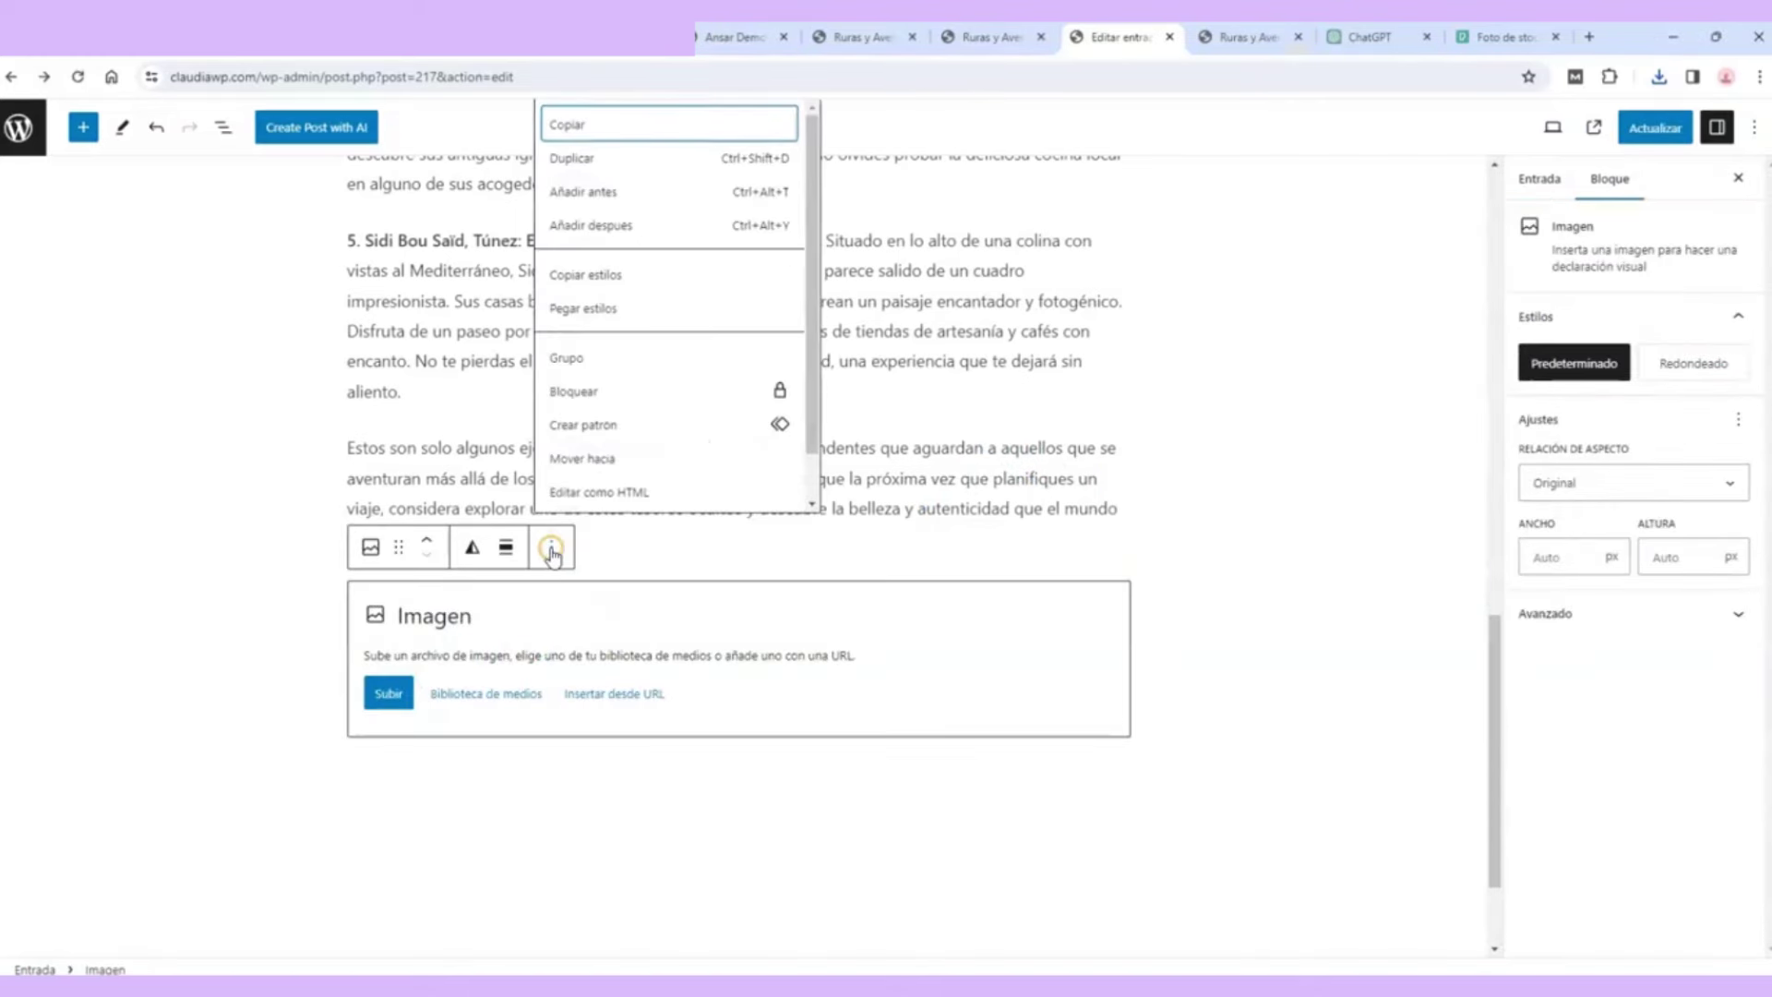
scroll(633, 410, "down", 1)
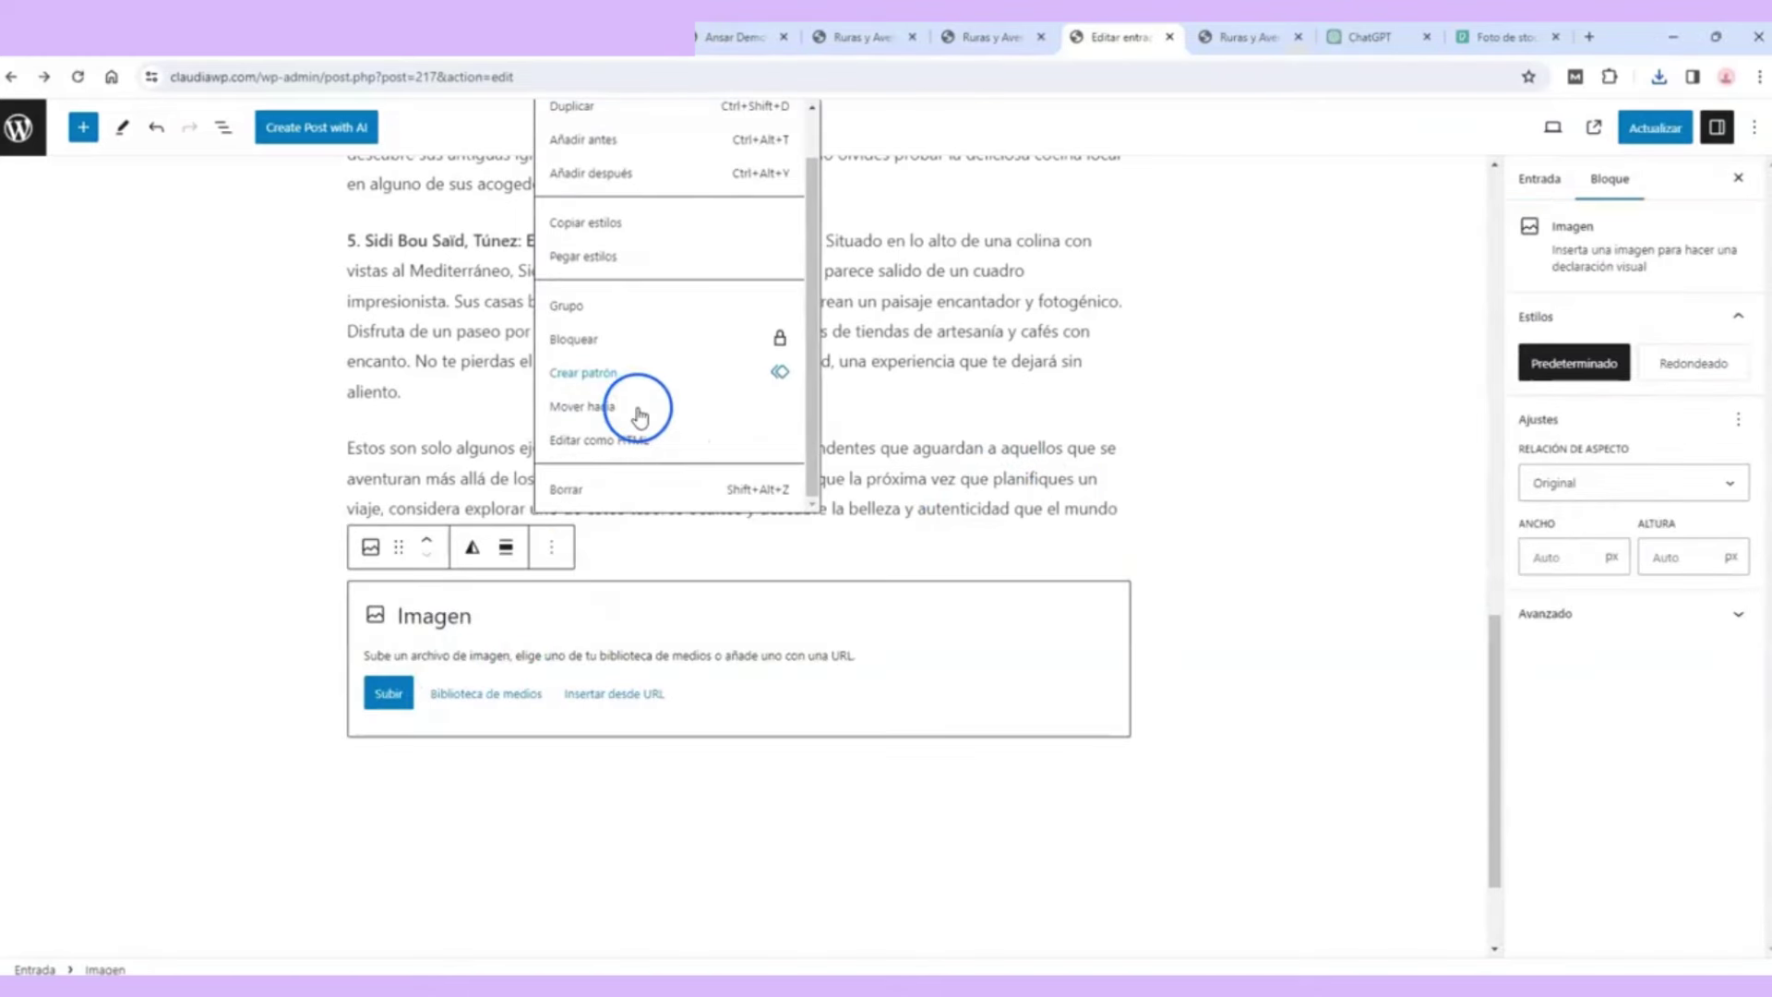
left_click(617, 495)
Step: Add a gallery block below the closing paragraph and upload the three volcano photos from the computer into it
left_click(1120, 560)
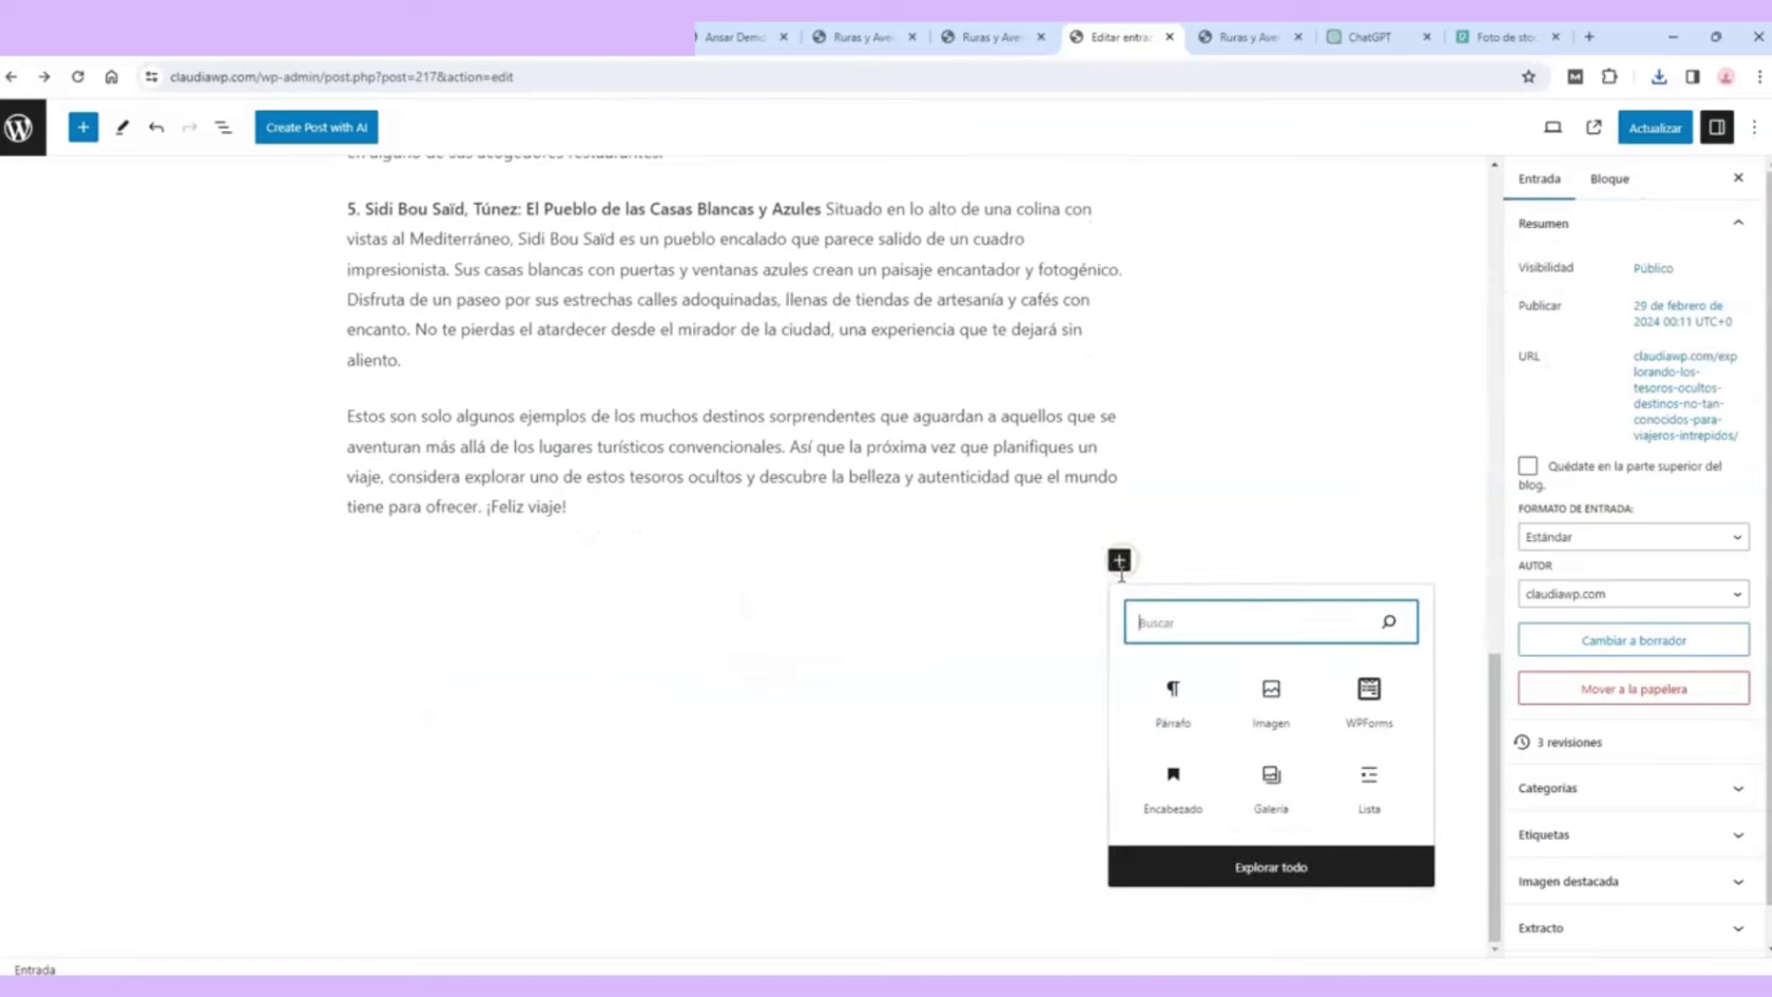
left_click(1270, 784)
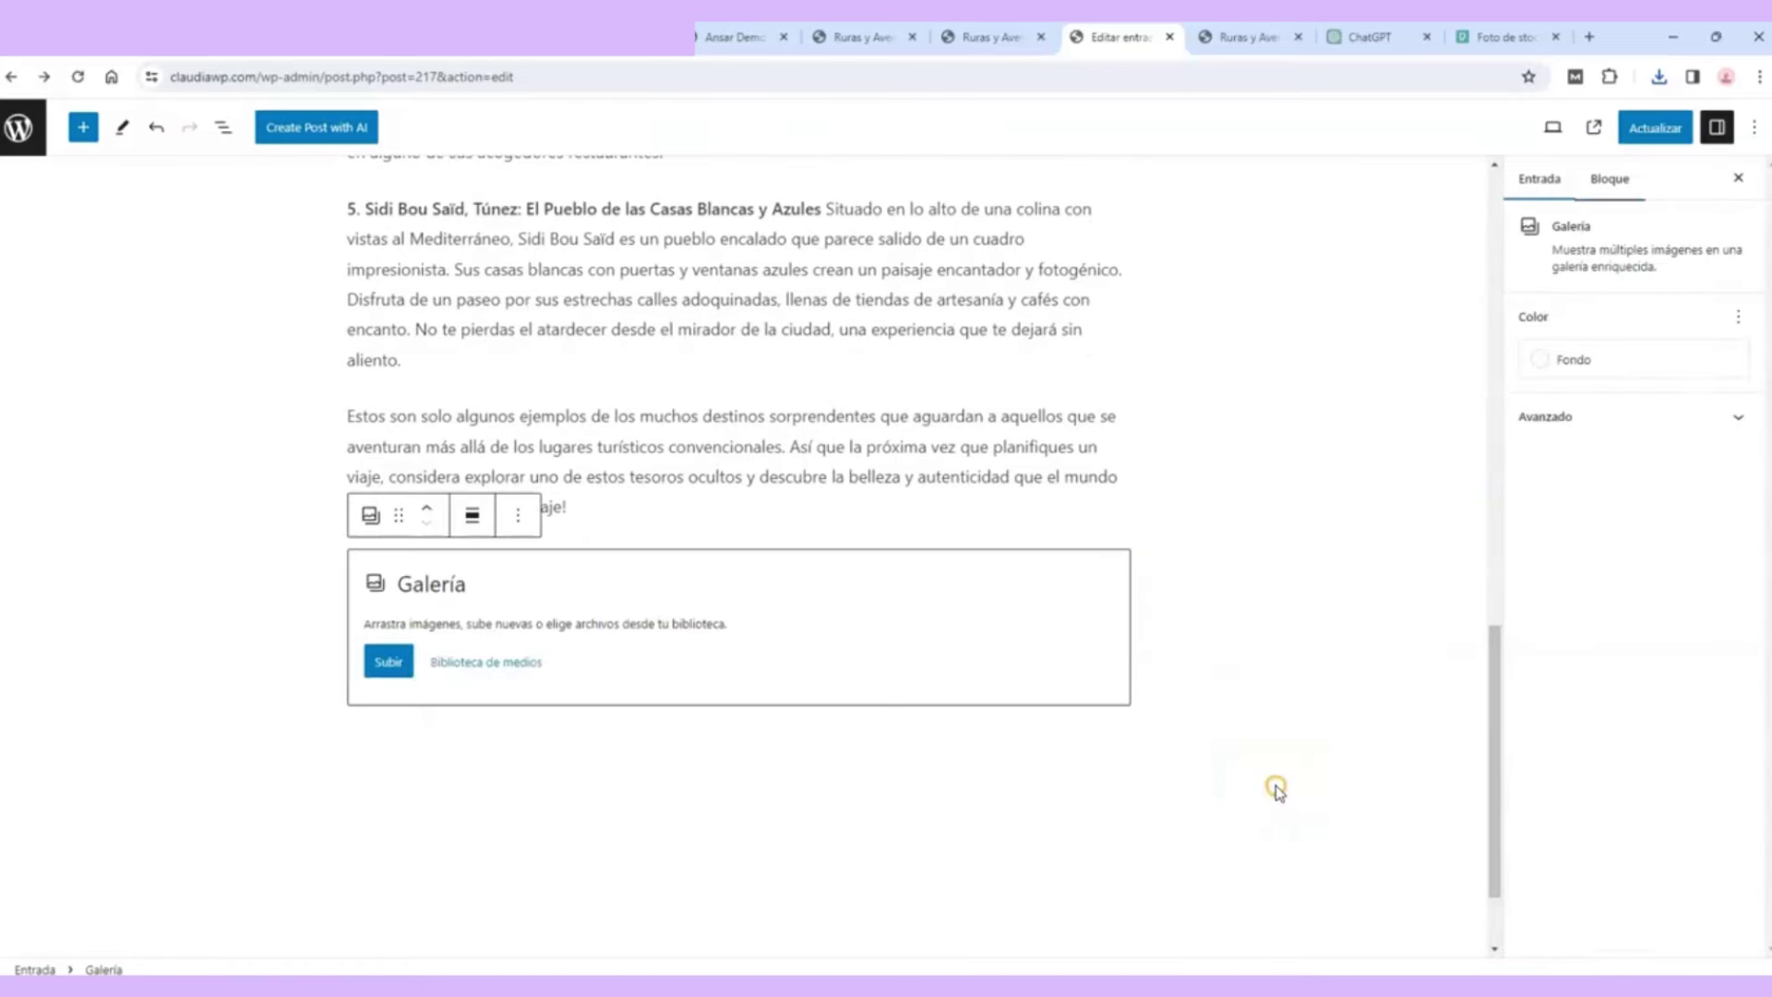
left_click(388, 663)
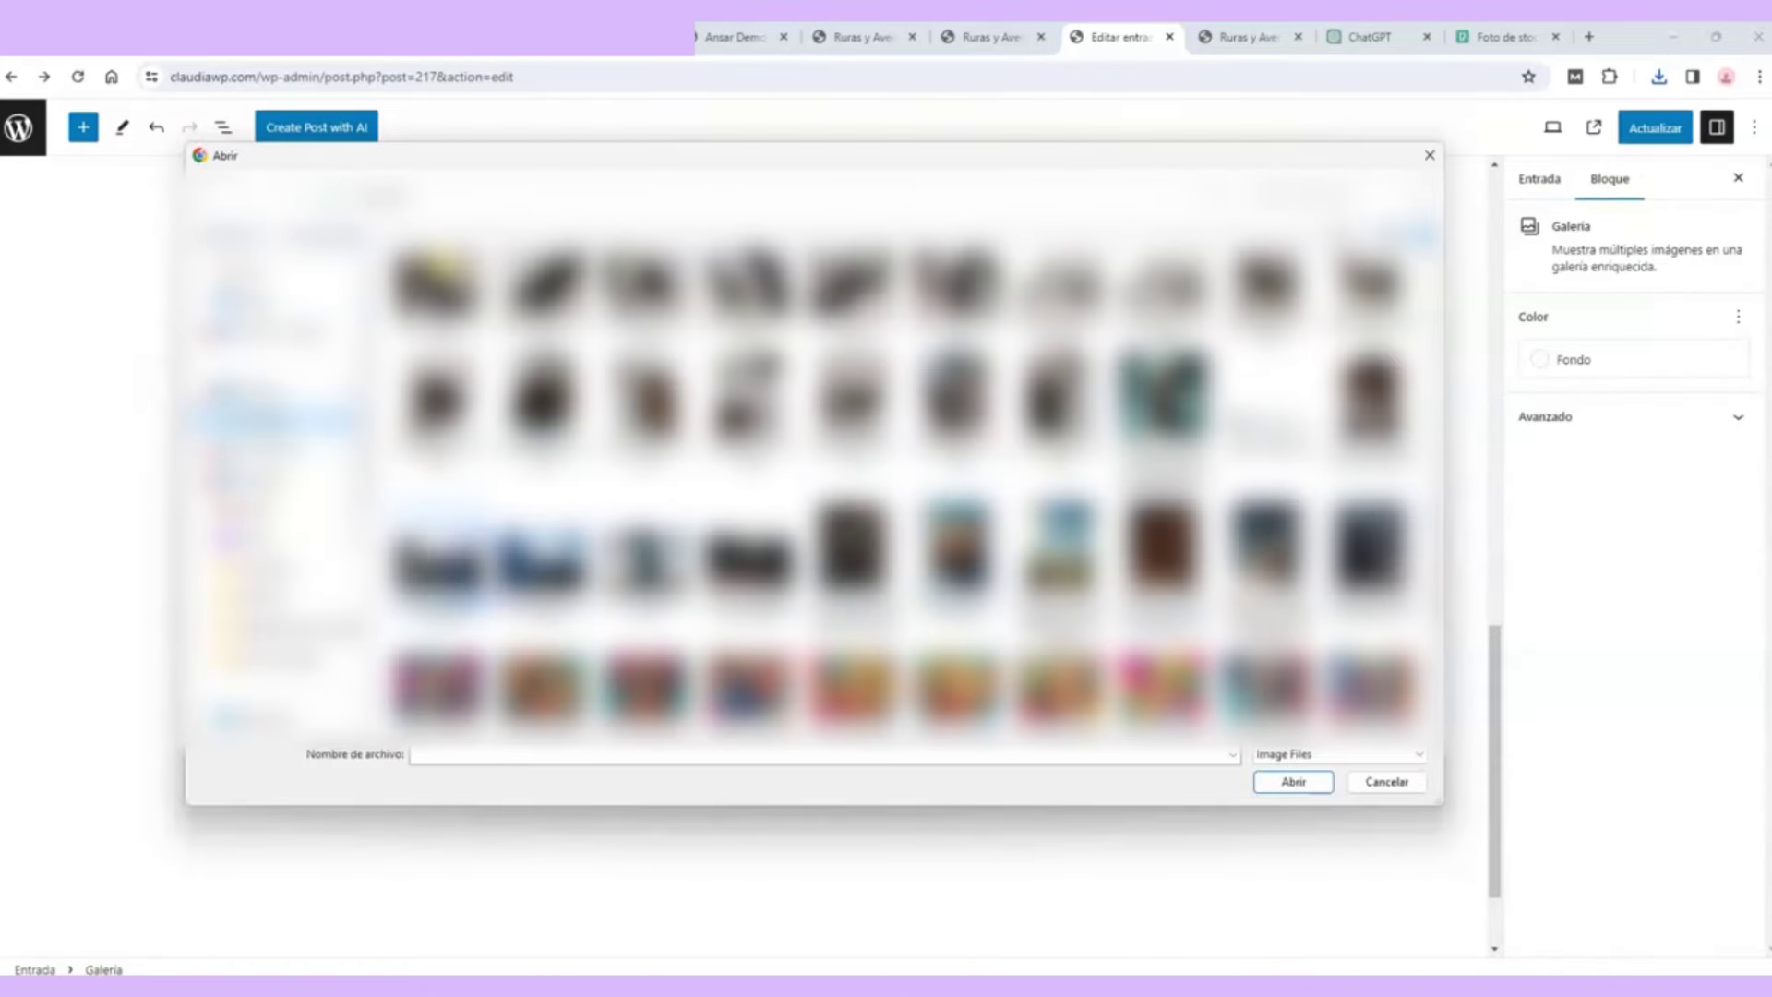
left_click(436, 554)
left_click(646, 554, "ctrl")
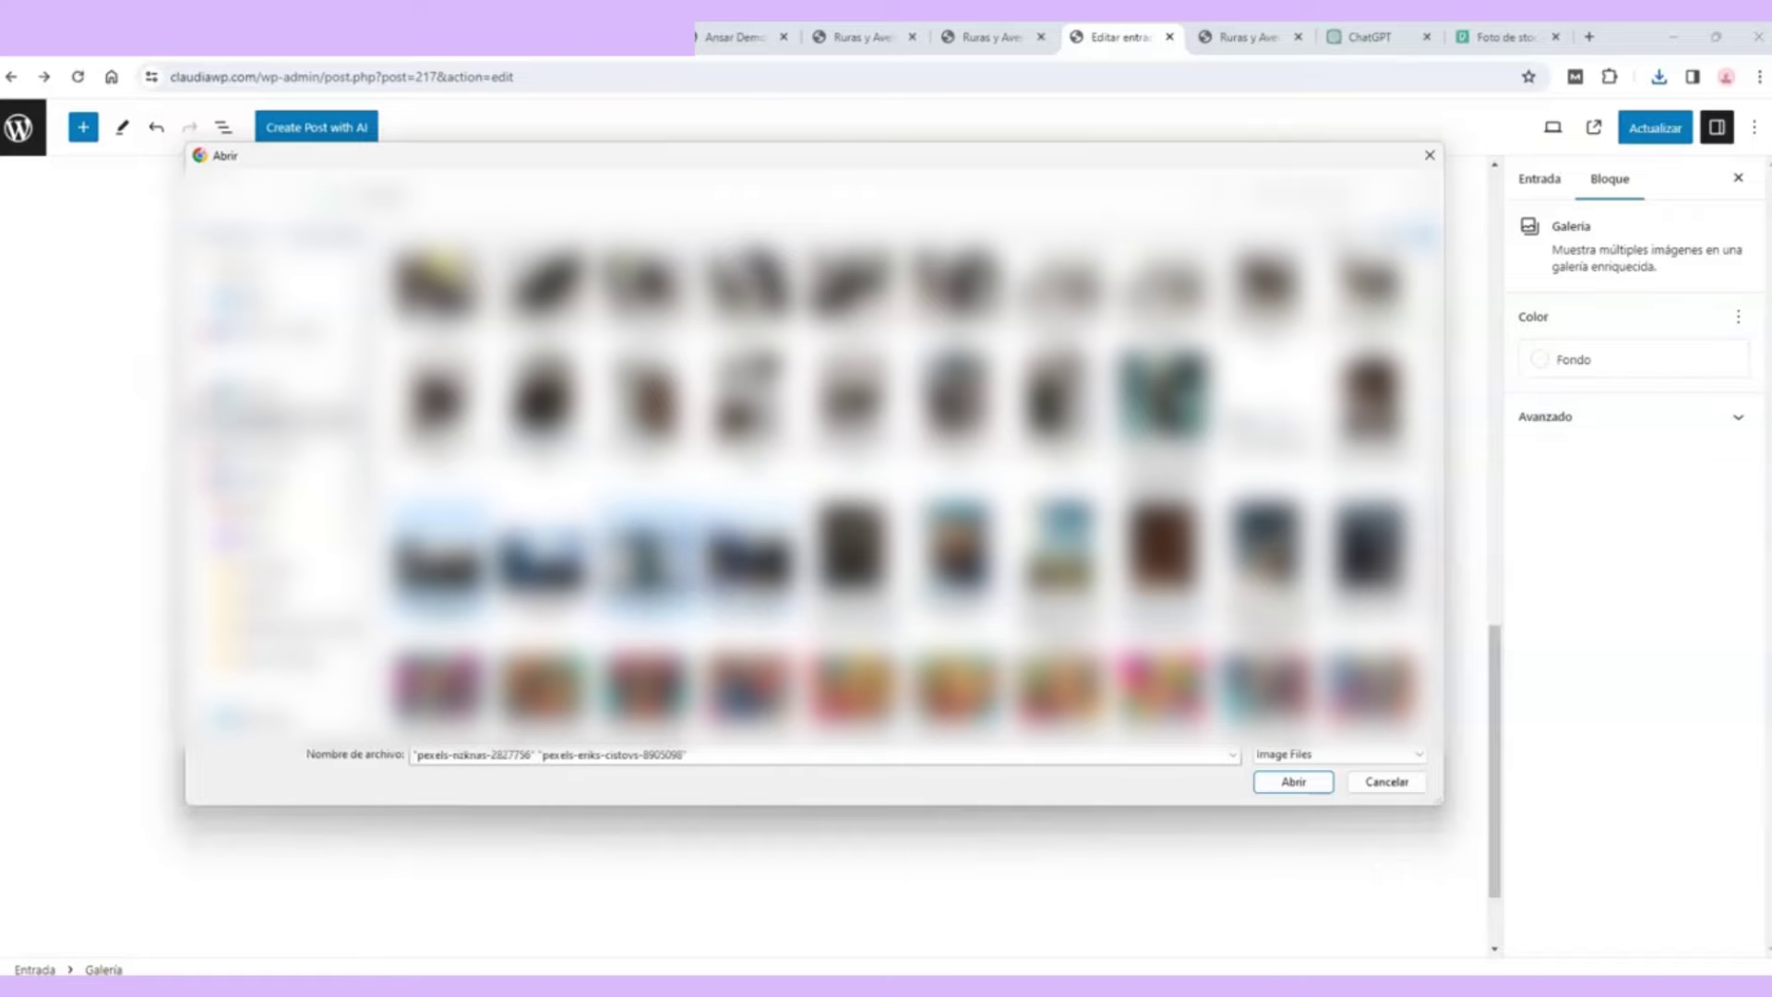
left_click(748, 554, "ctrl")
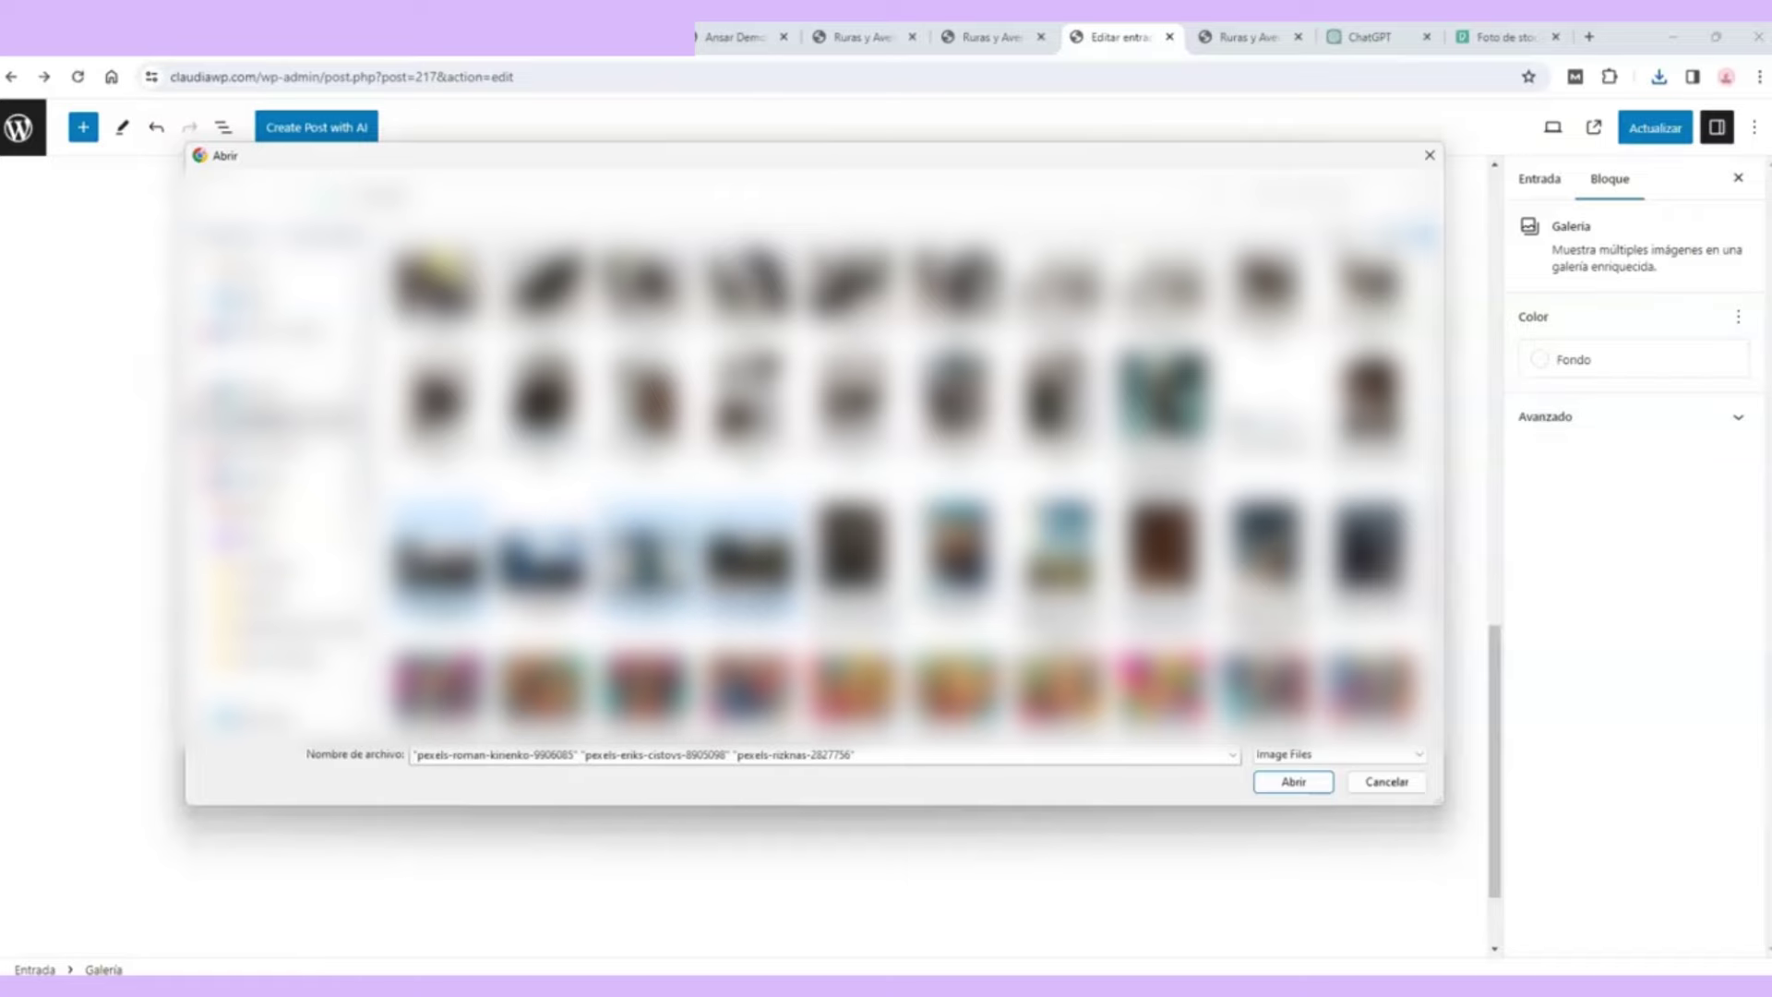
left_click(1293, 783)
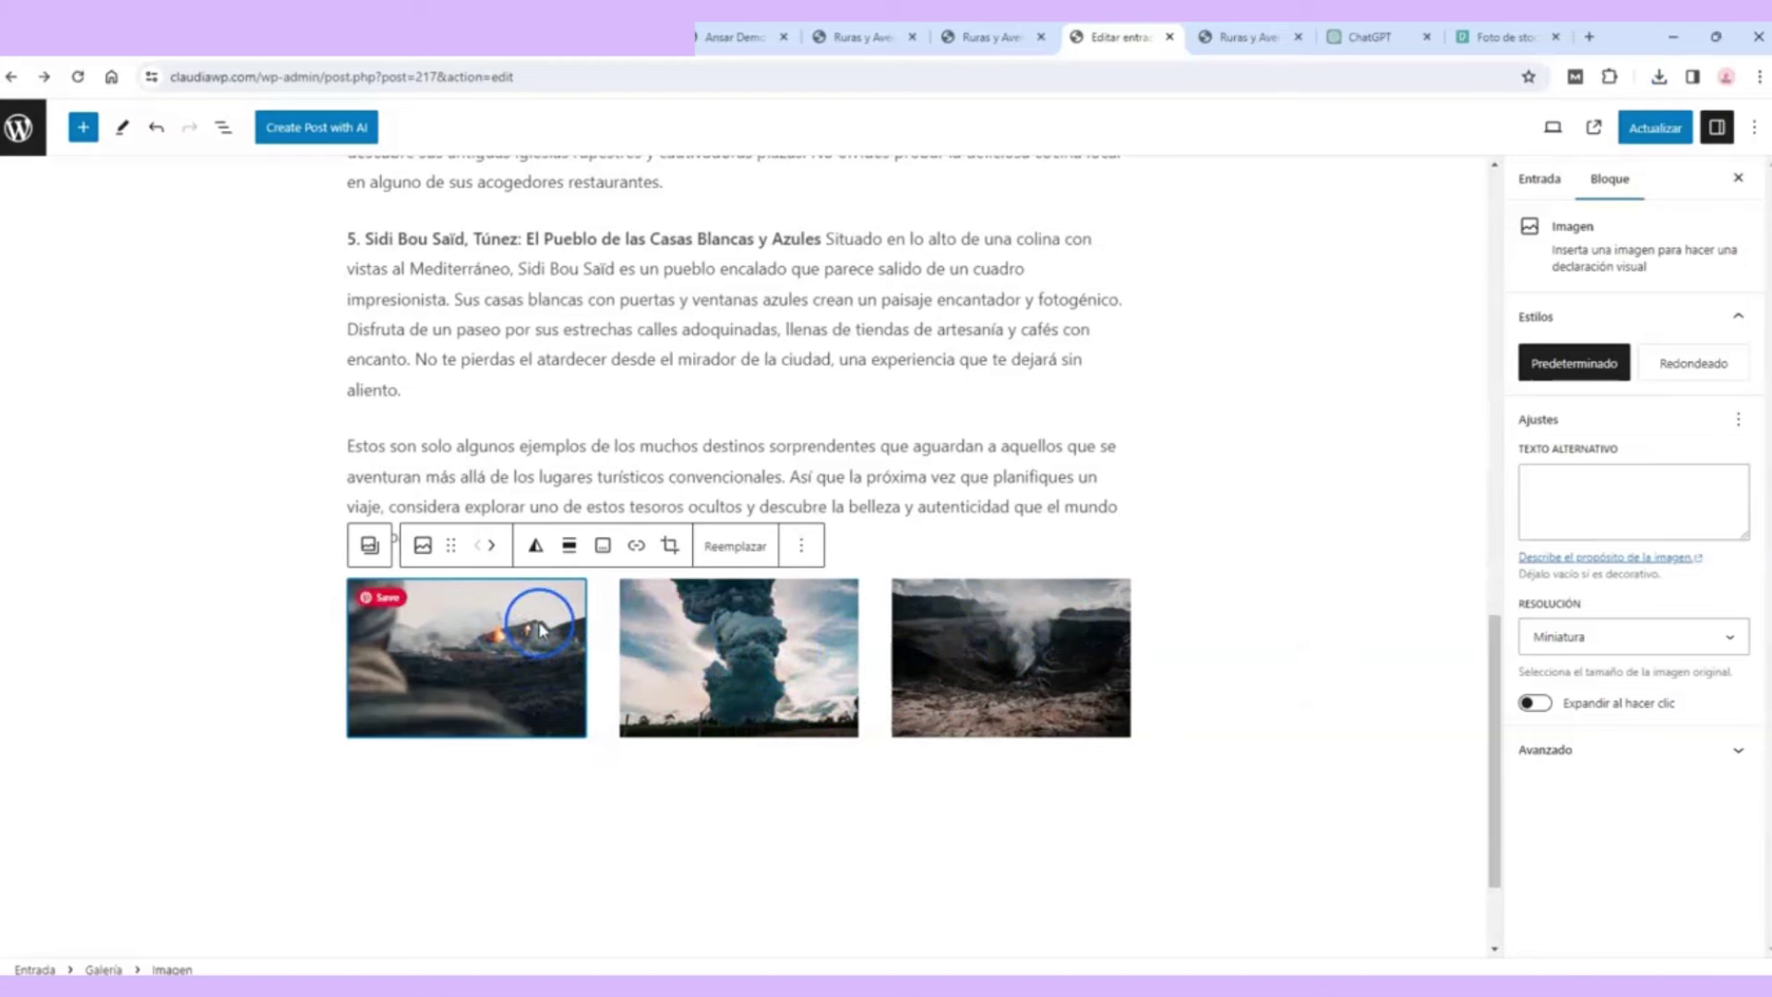
Step: Reorder the gallery photos so the smoke column comes first, the glowing lava second and the smoking crater third
left_click(492, 546)
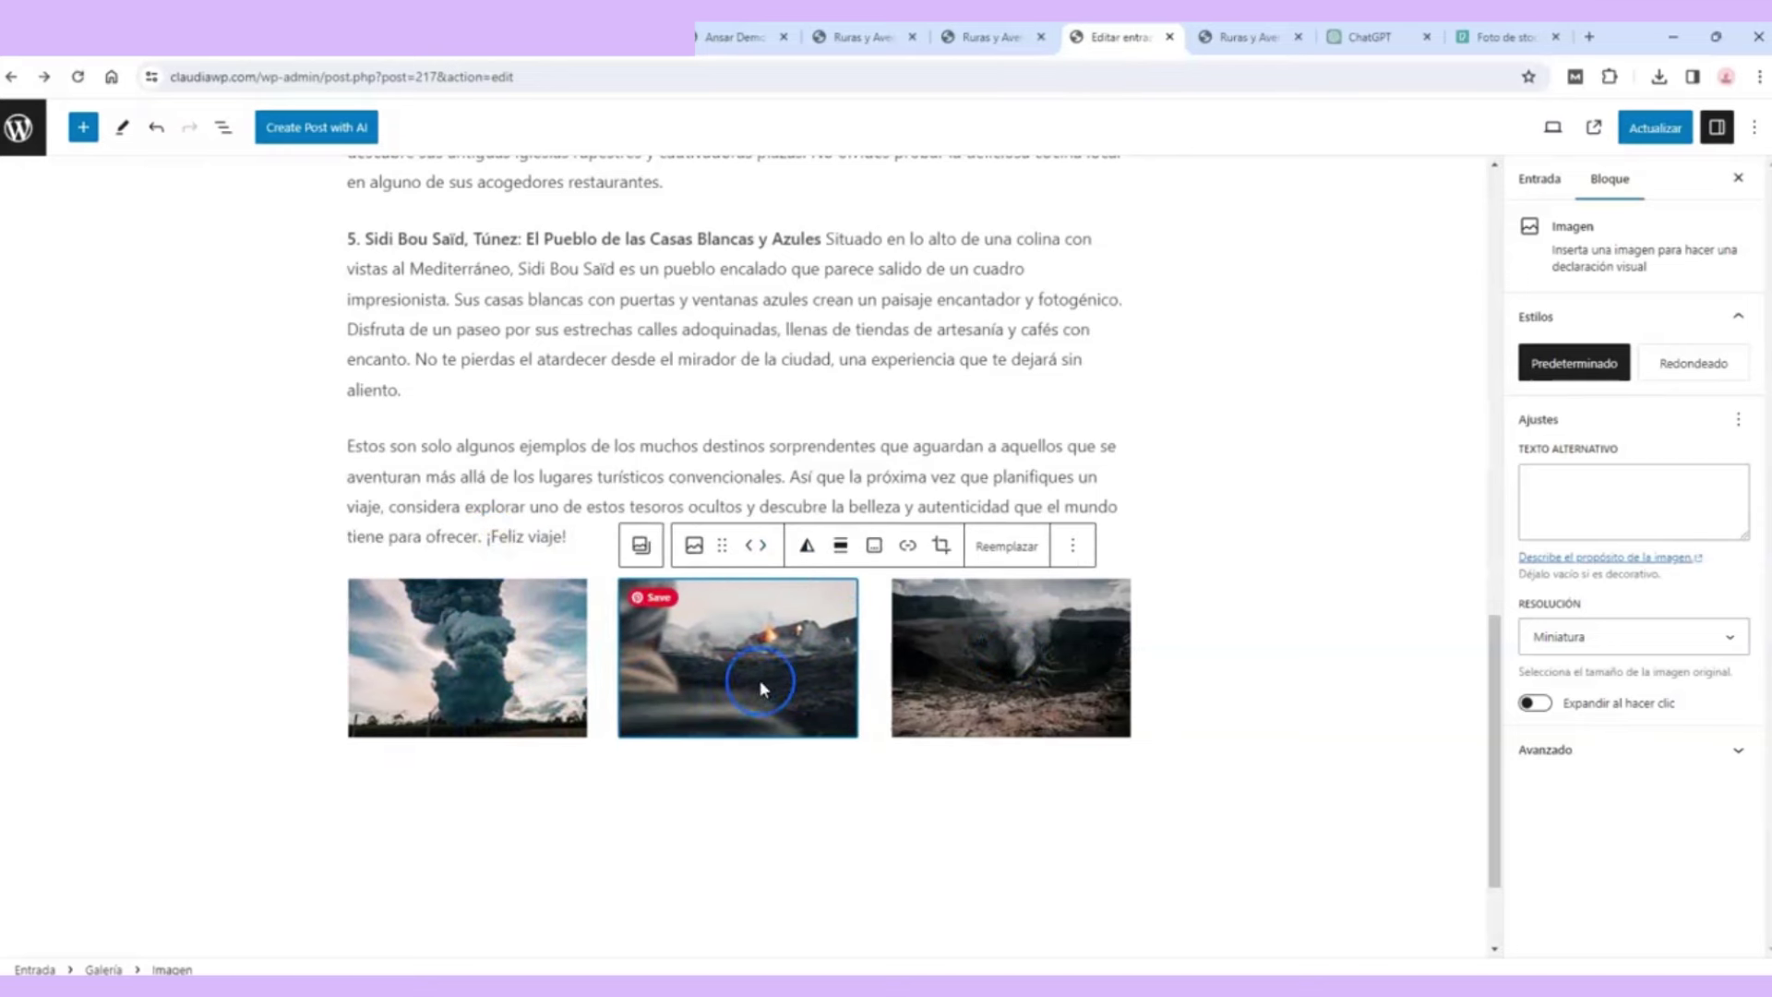
left_click(765, 545)
left_click(1027, 546)
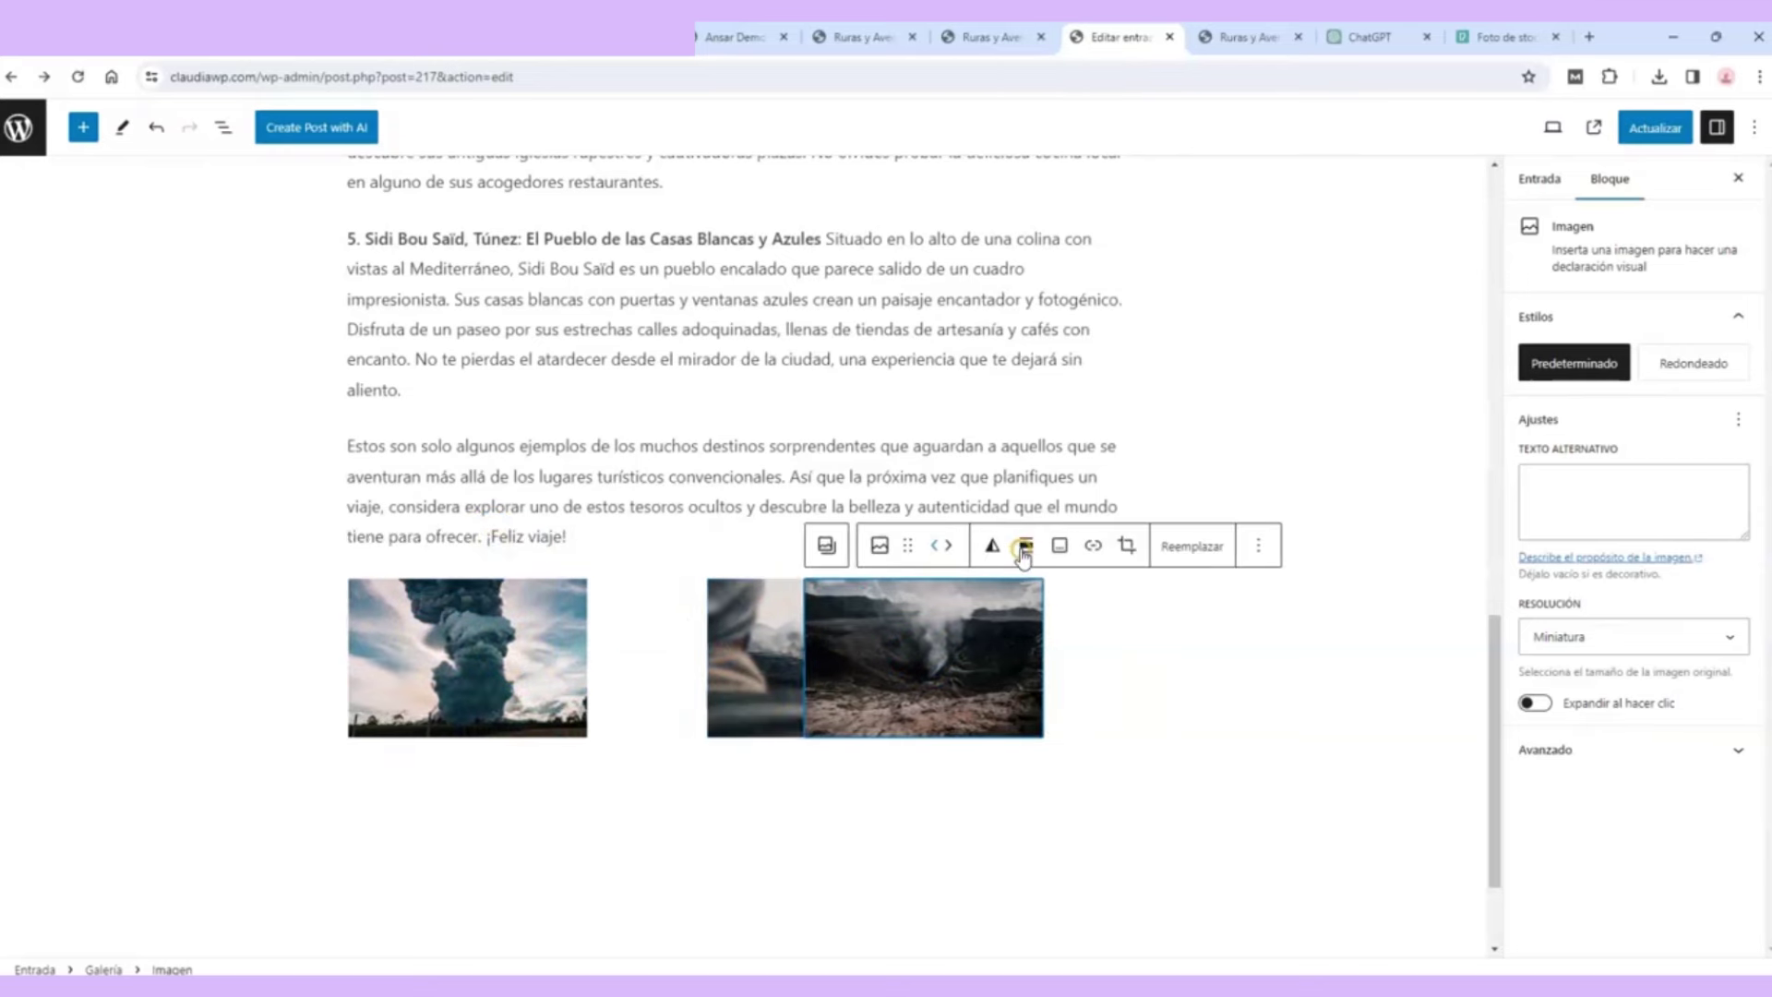
left_click_drag(819, 641, 914, 665)
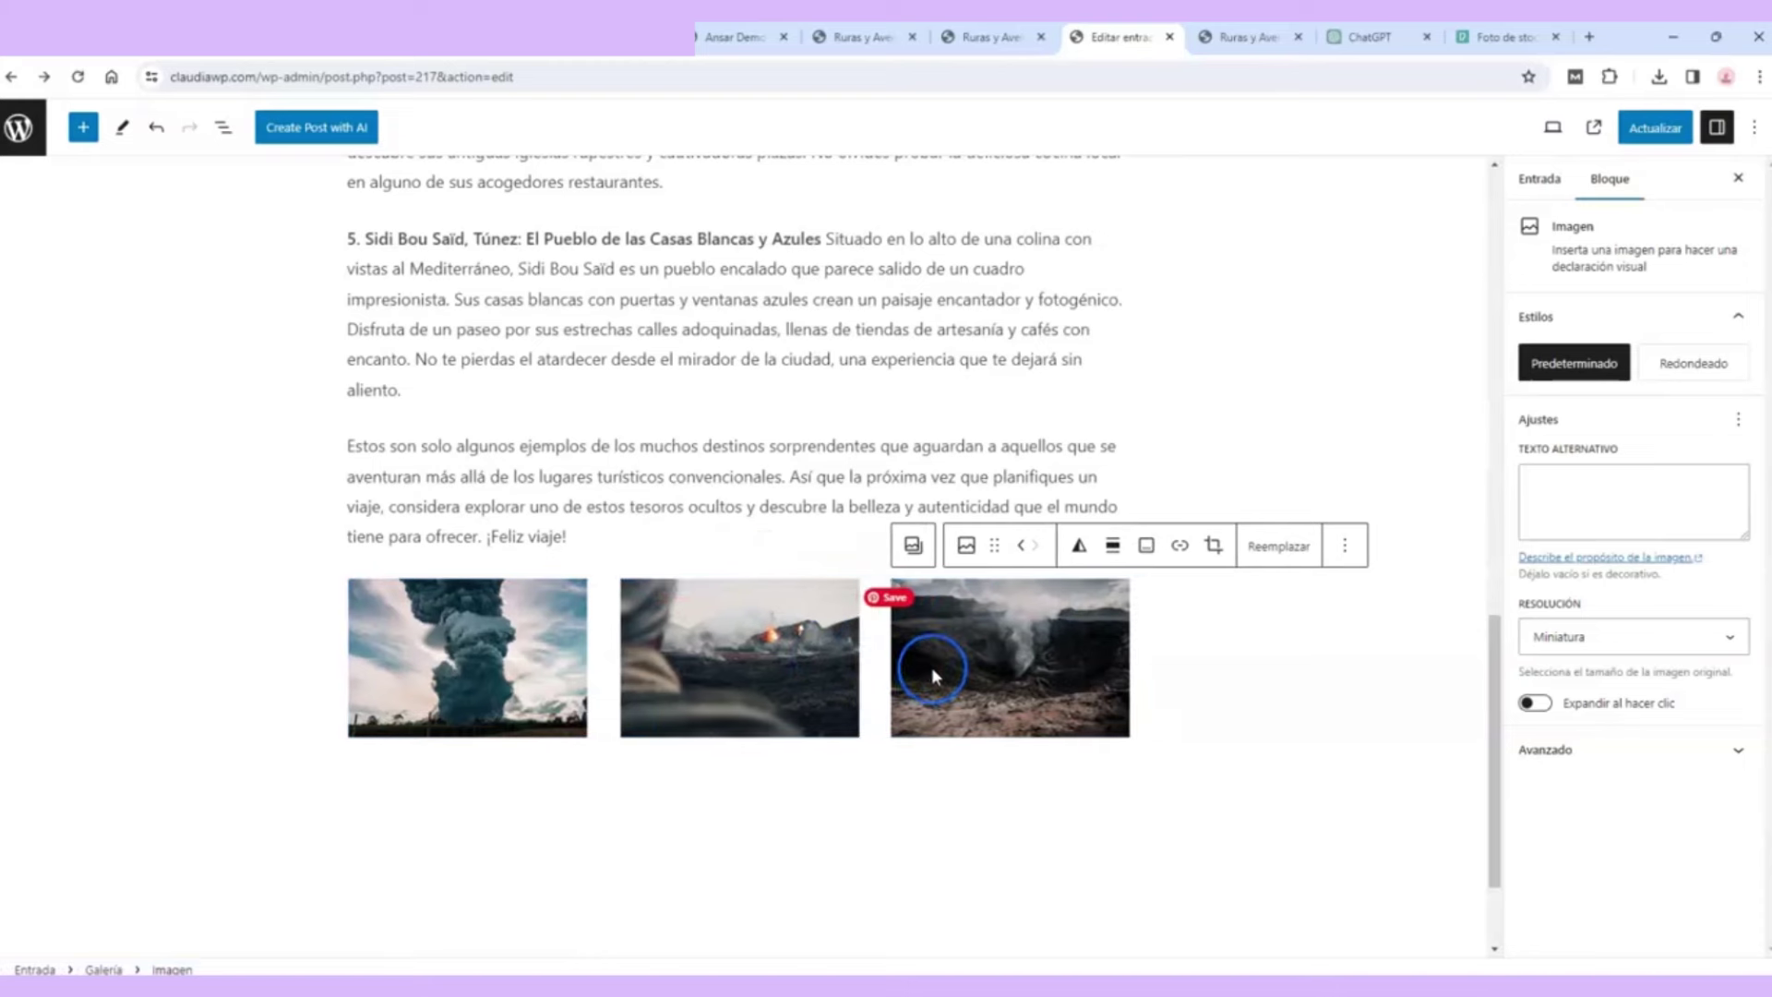
Step: Move the whole gallery block up to sit between the Cuenca and Gjirokastër paragraphs
left_click(1160, 645)
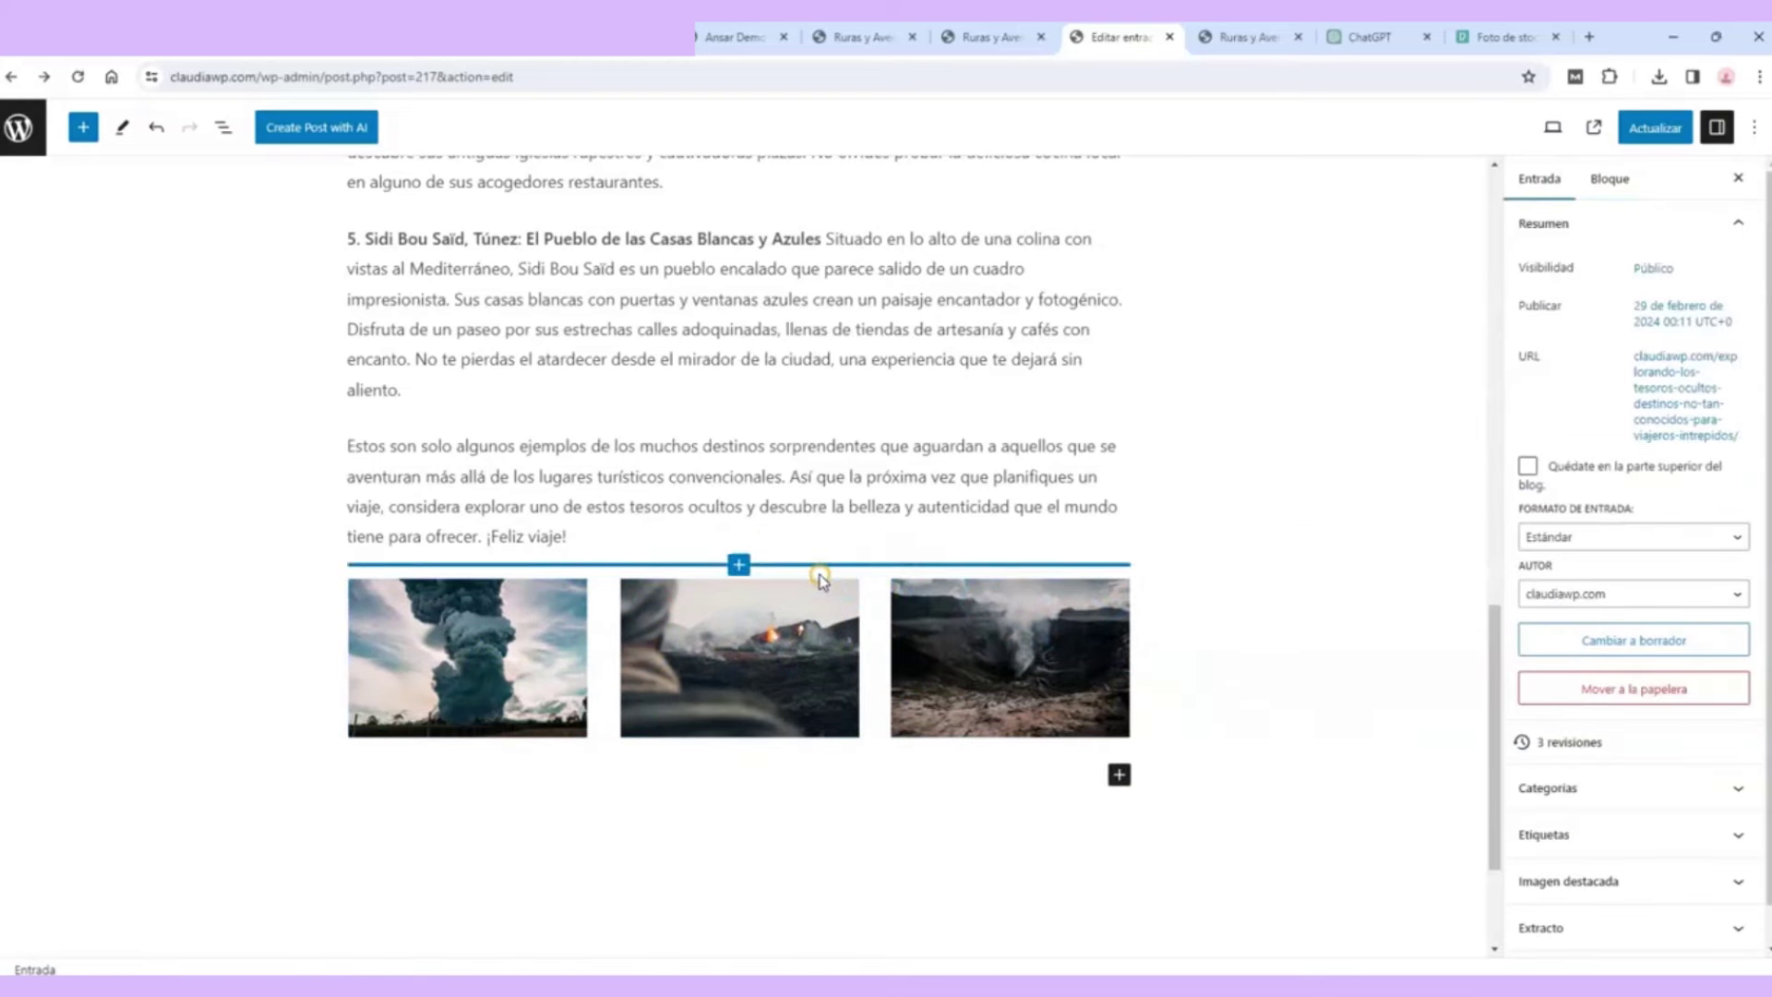
left_click(820, 579)
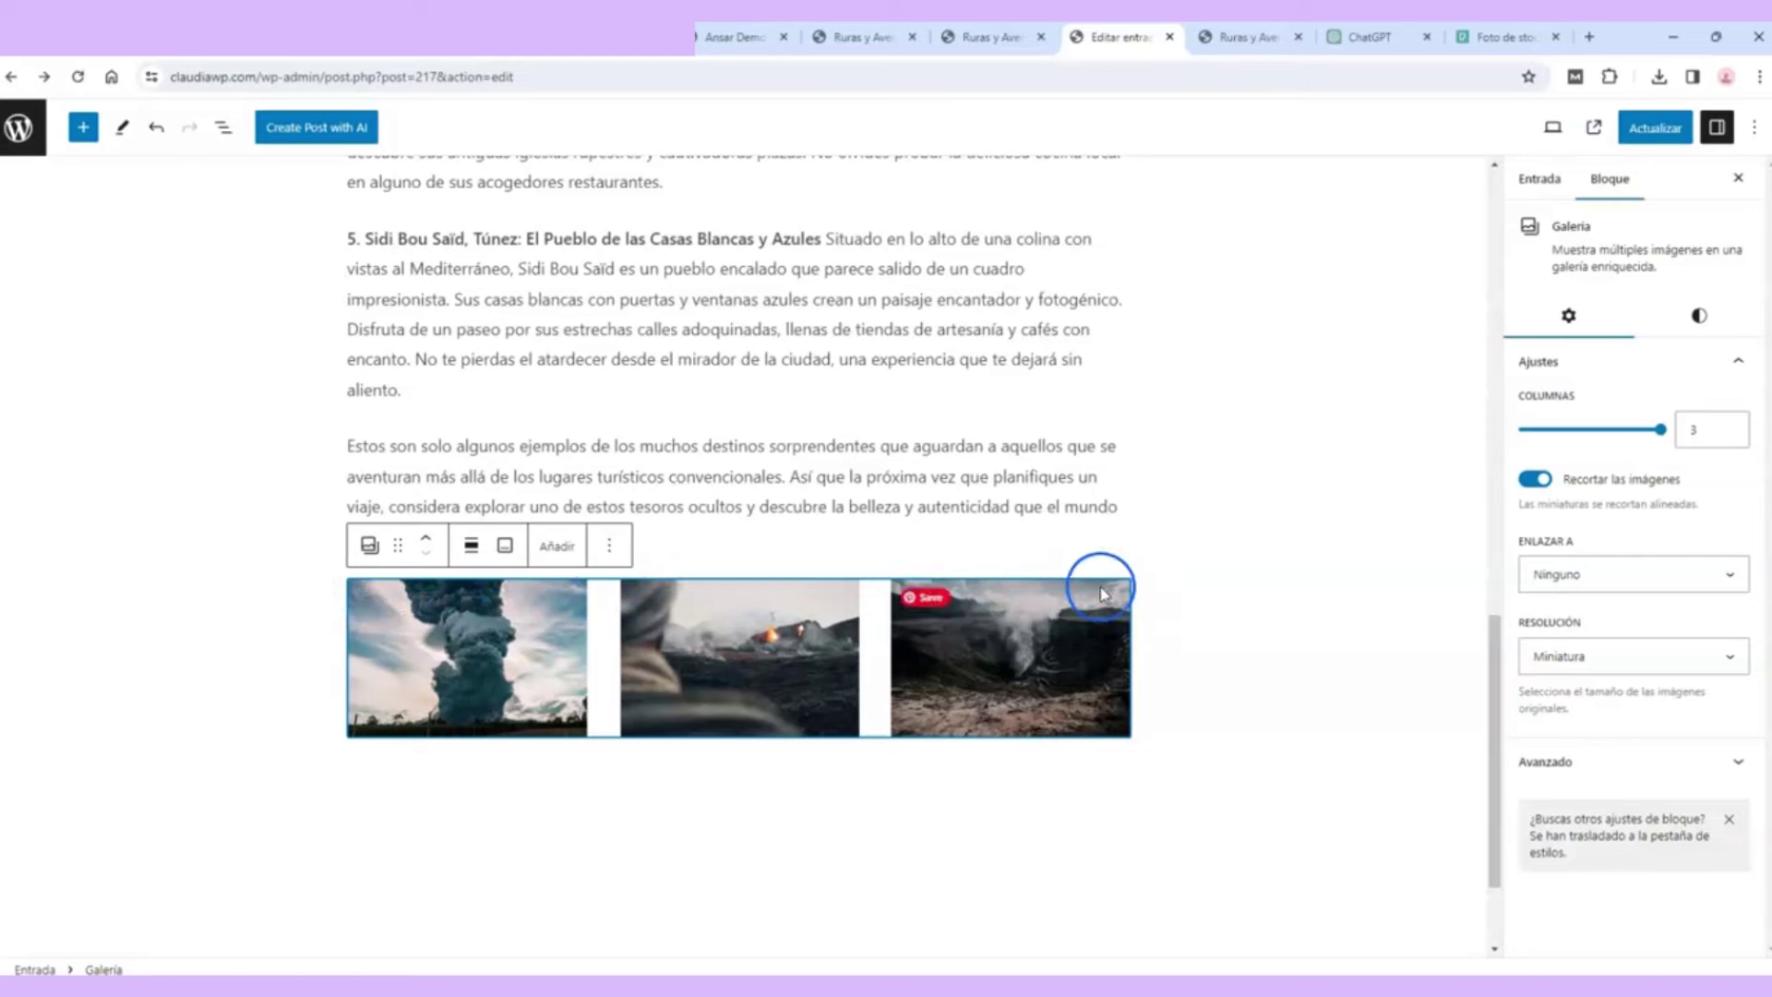
left_click(425, 545)
left_click(425, 544)
left_click(425, 545)
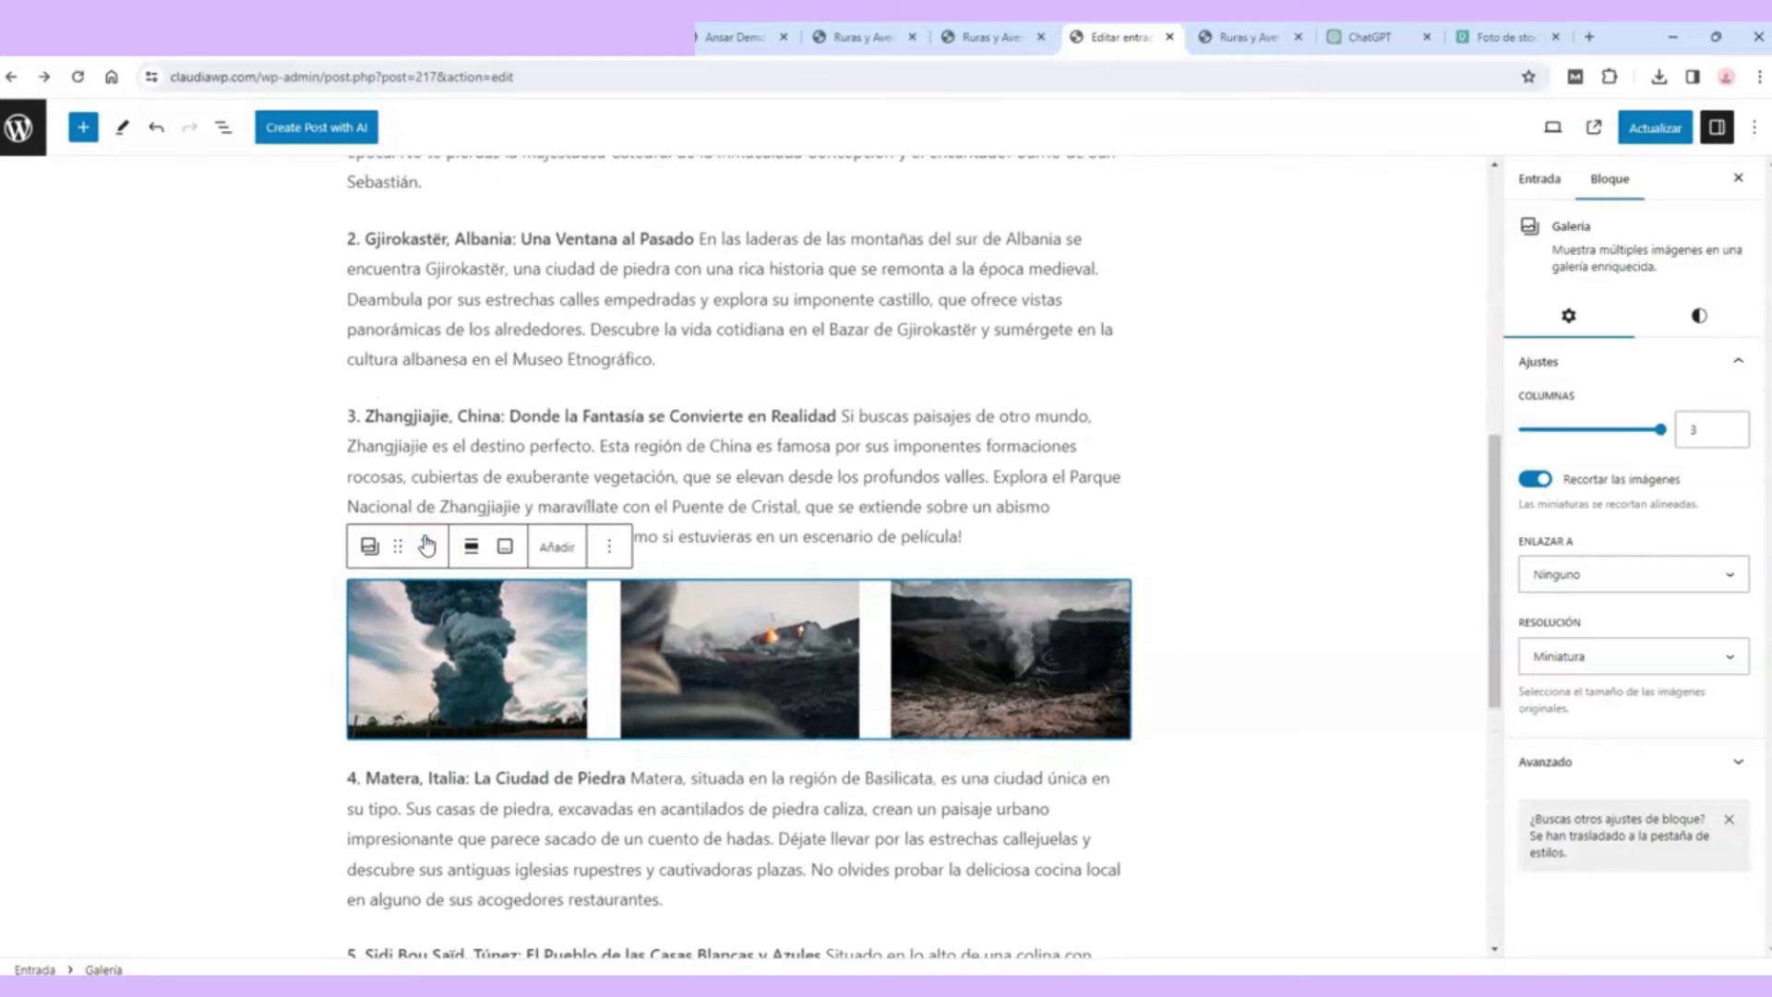
left_click(425, 544)
left_click(426, 544)
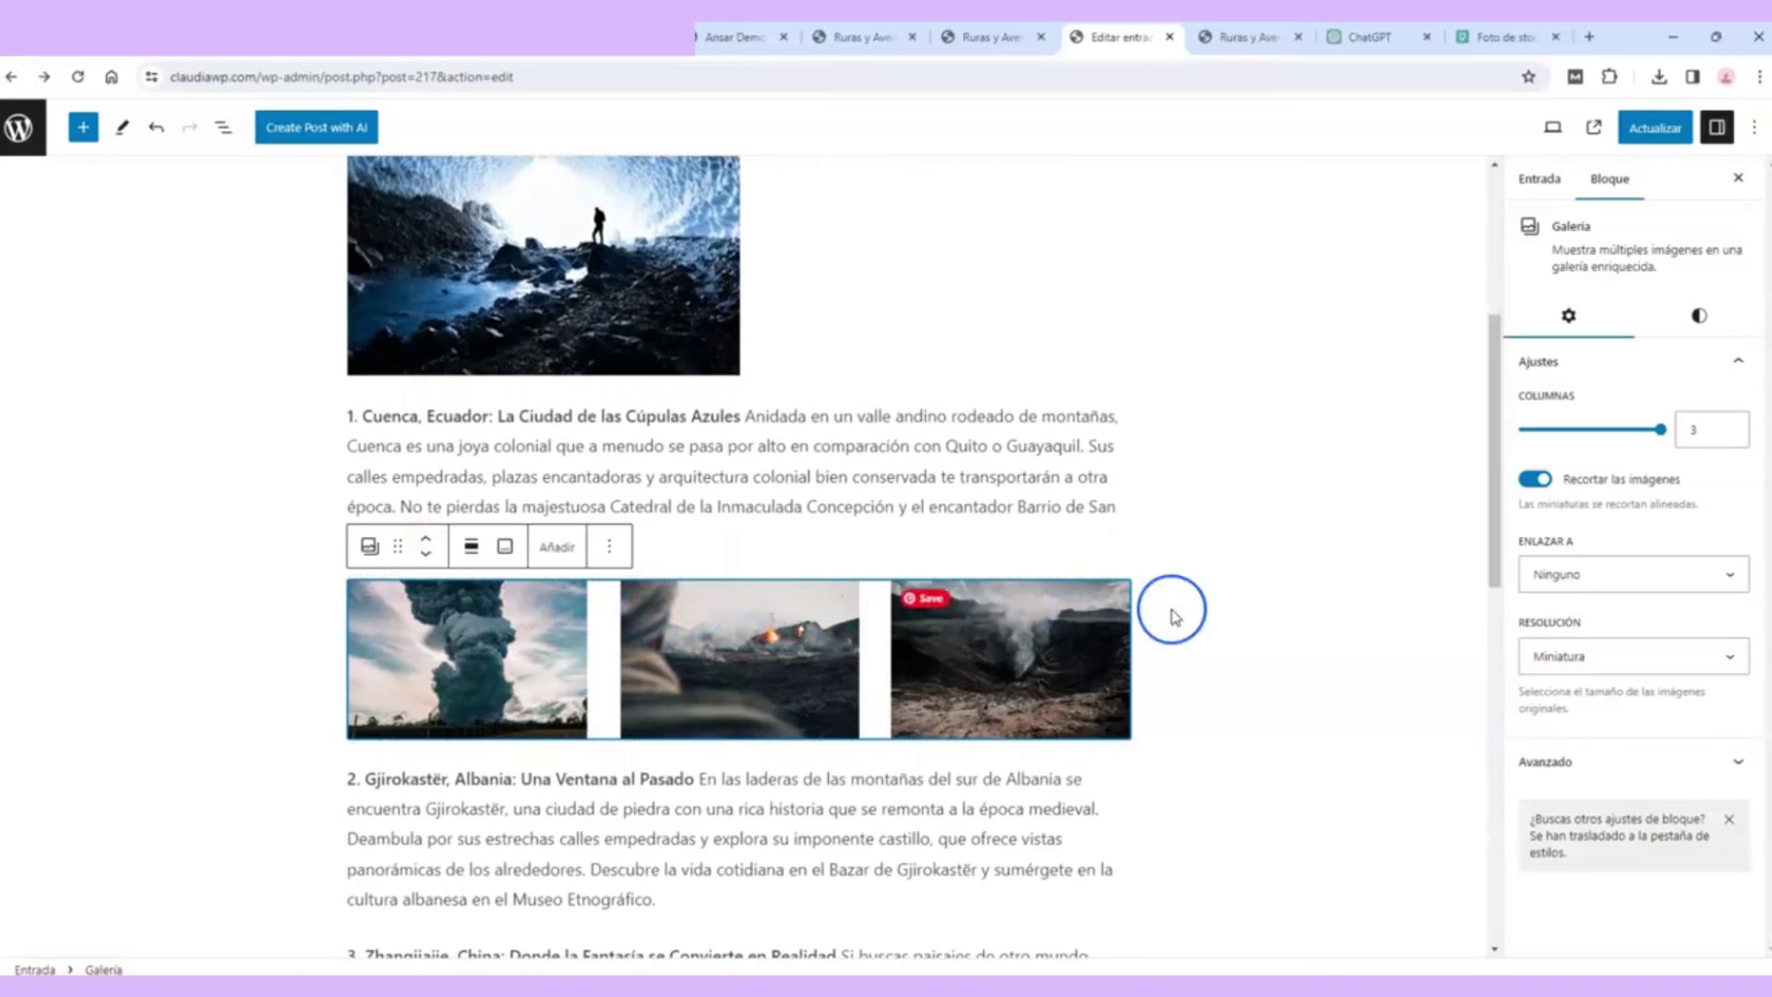
left_click(1290, 598)
Step: Add a bulleted list below the closing paragraph with the items destino 1, destino 2 and destino 3
scroll(1267, 415, "up", 4)
scroll(1267, 418, "down", 15)
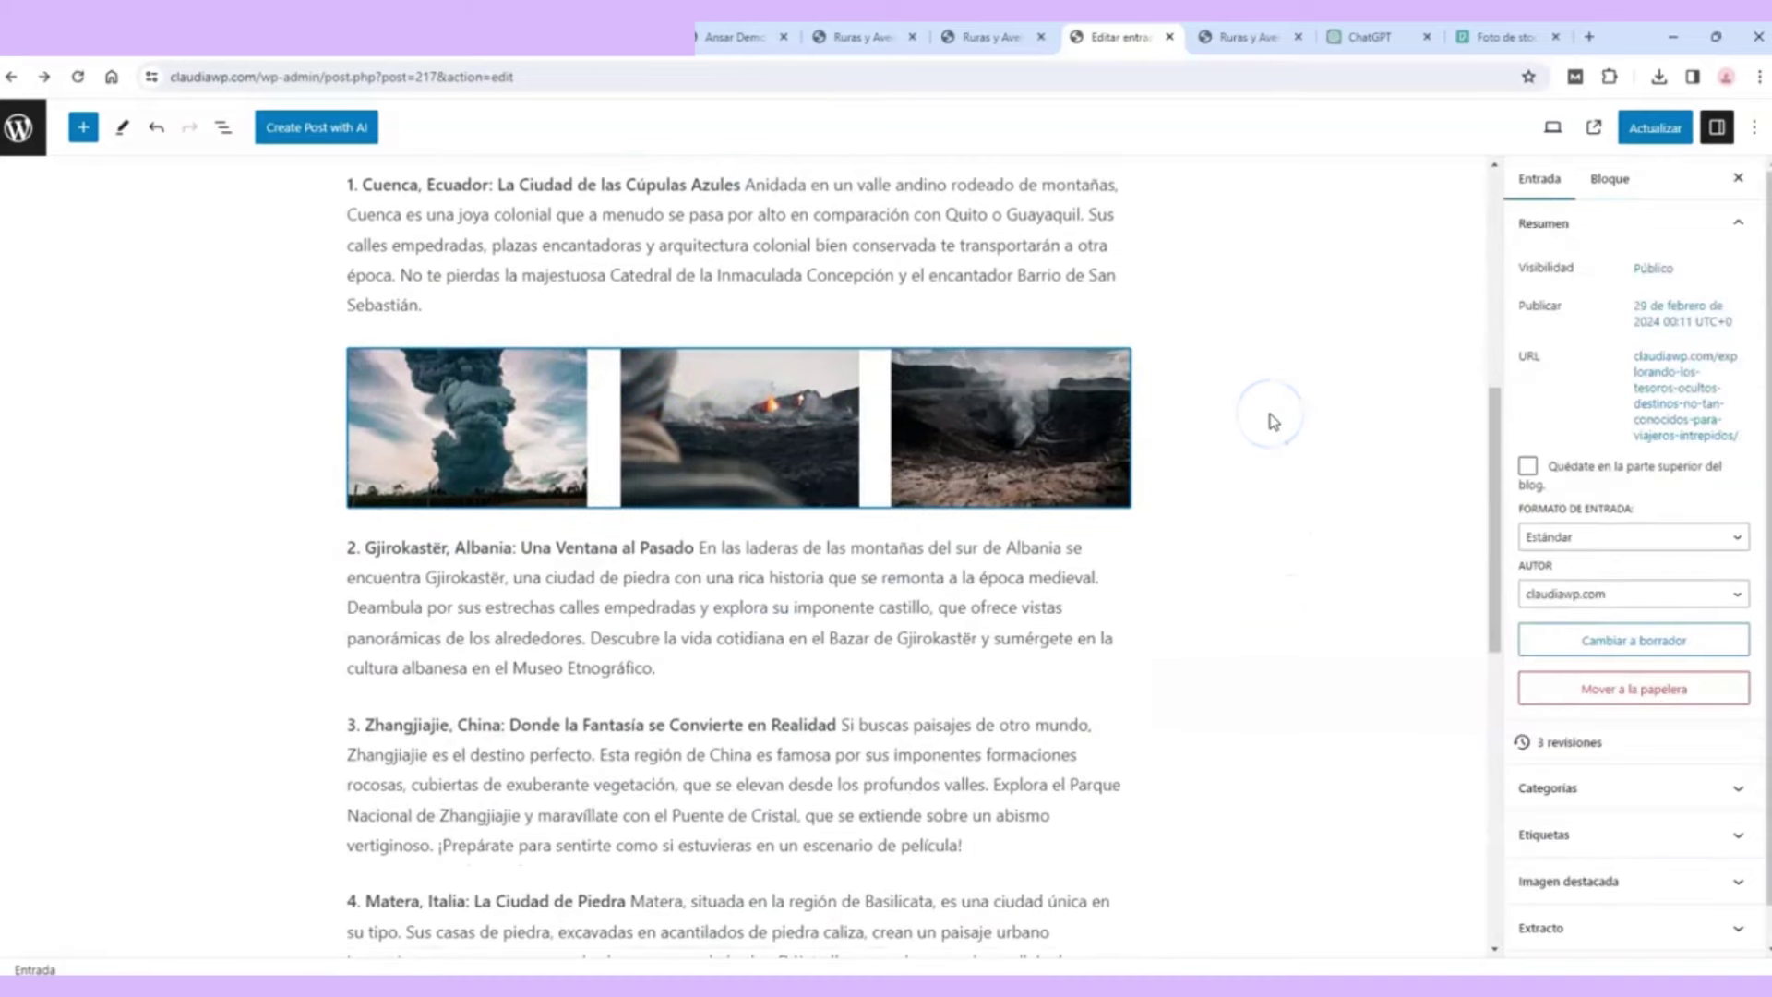
left_click(1118, 590)
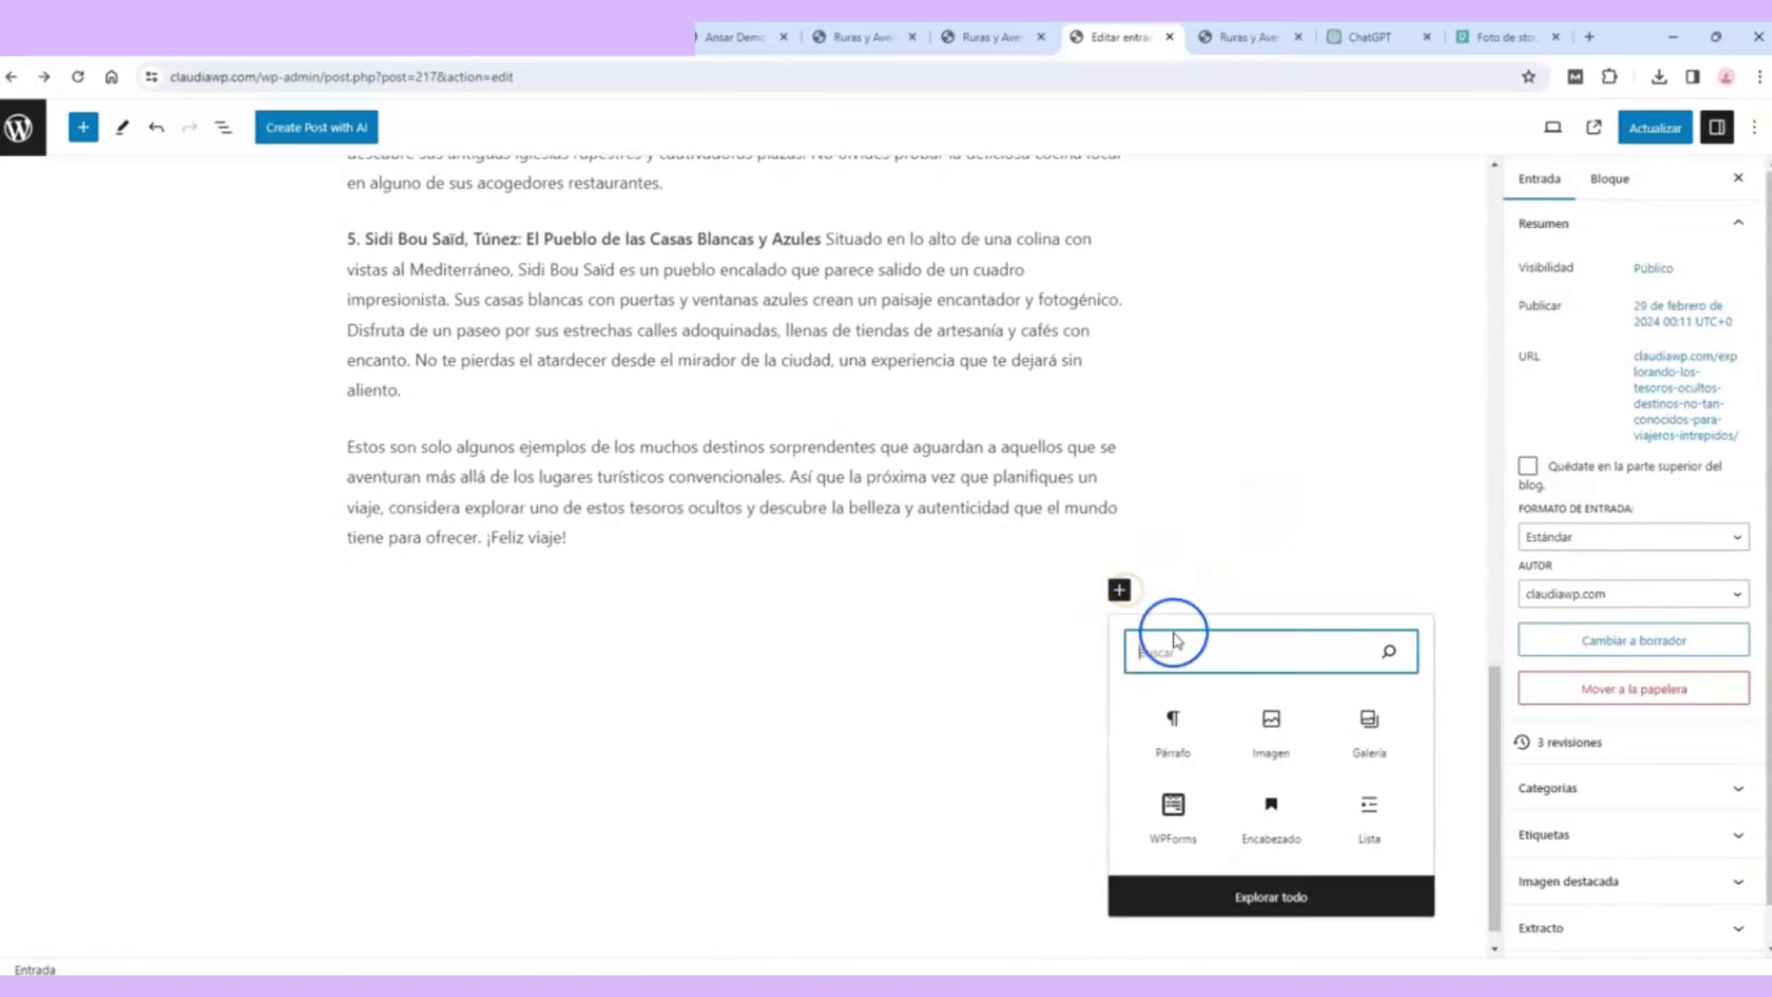
left_click(1370, 817)
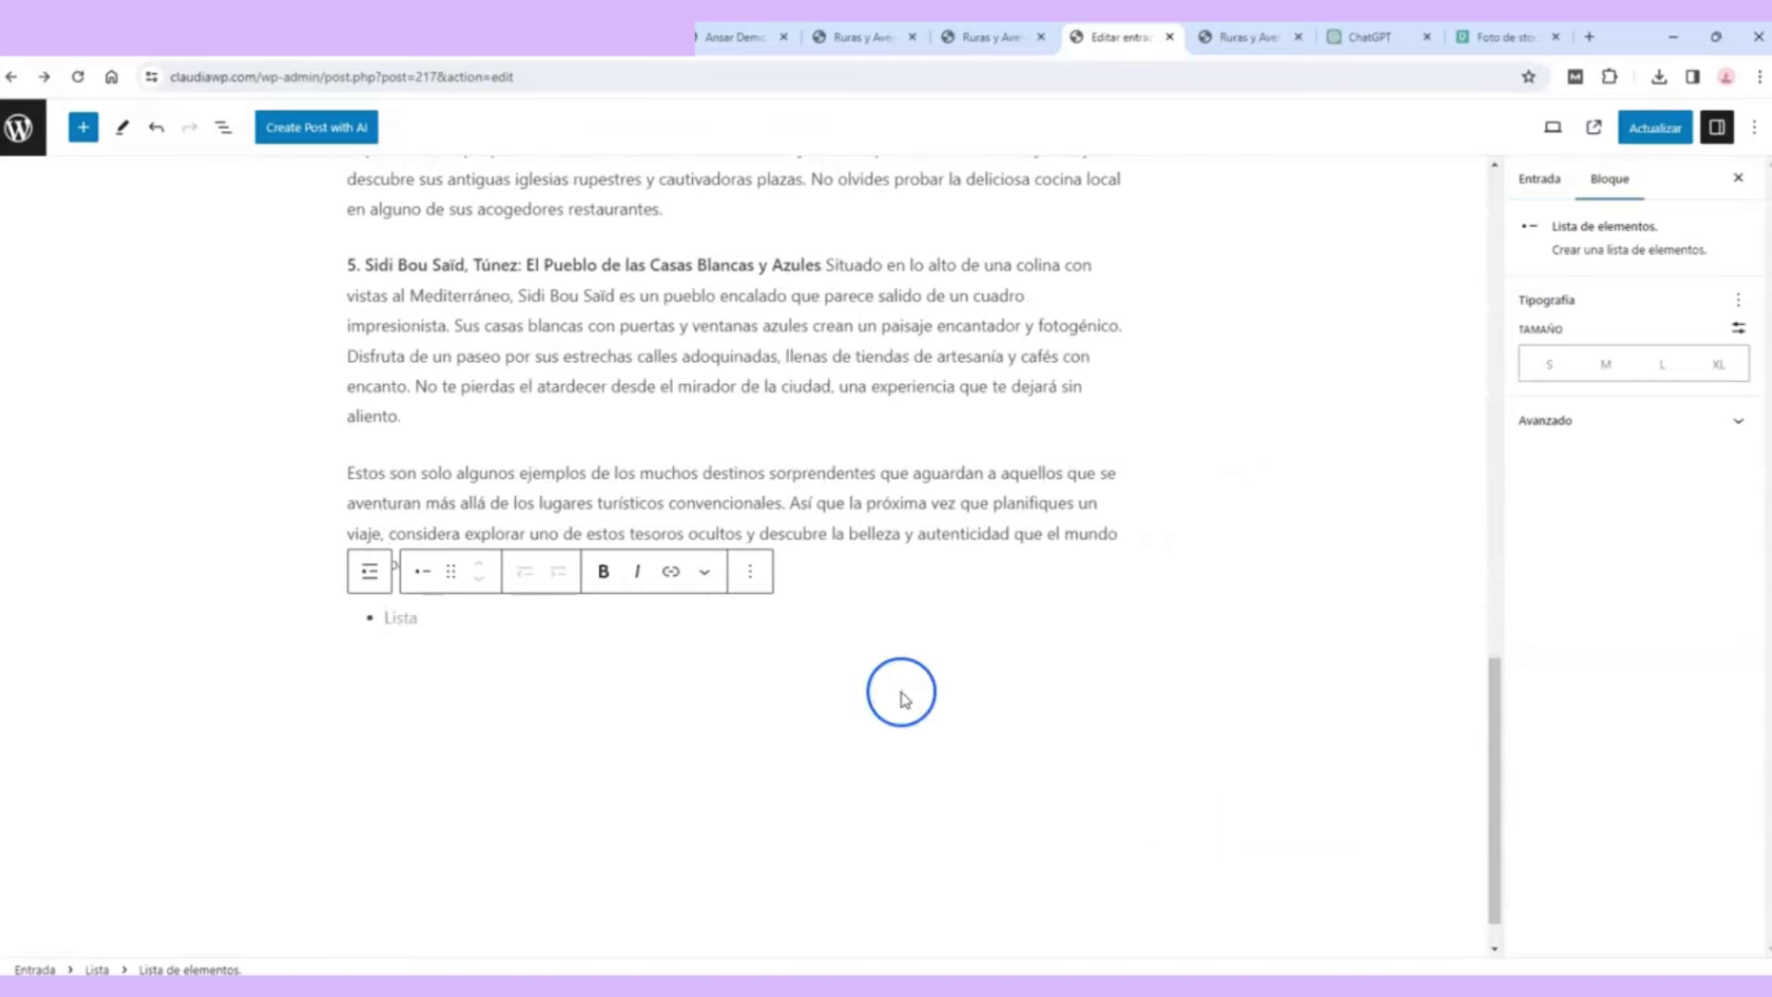
type("destino 1")
key("Return")
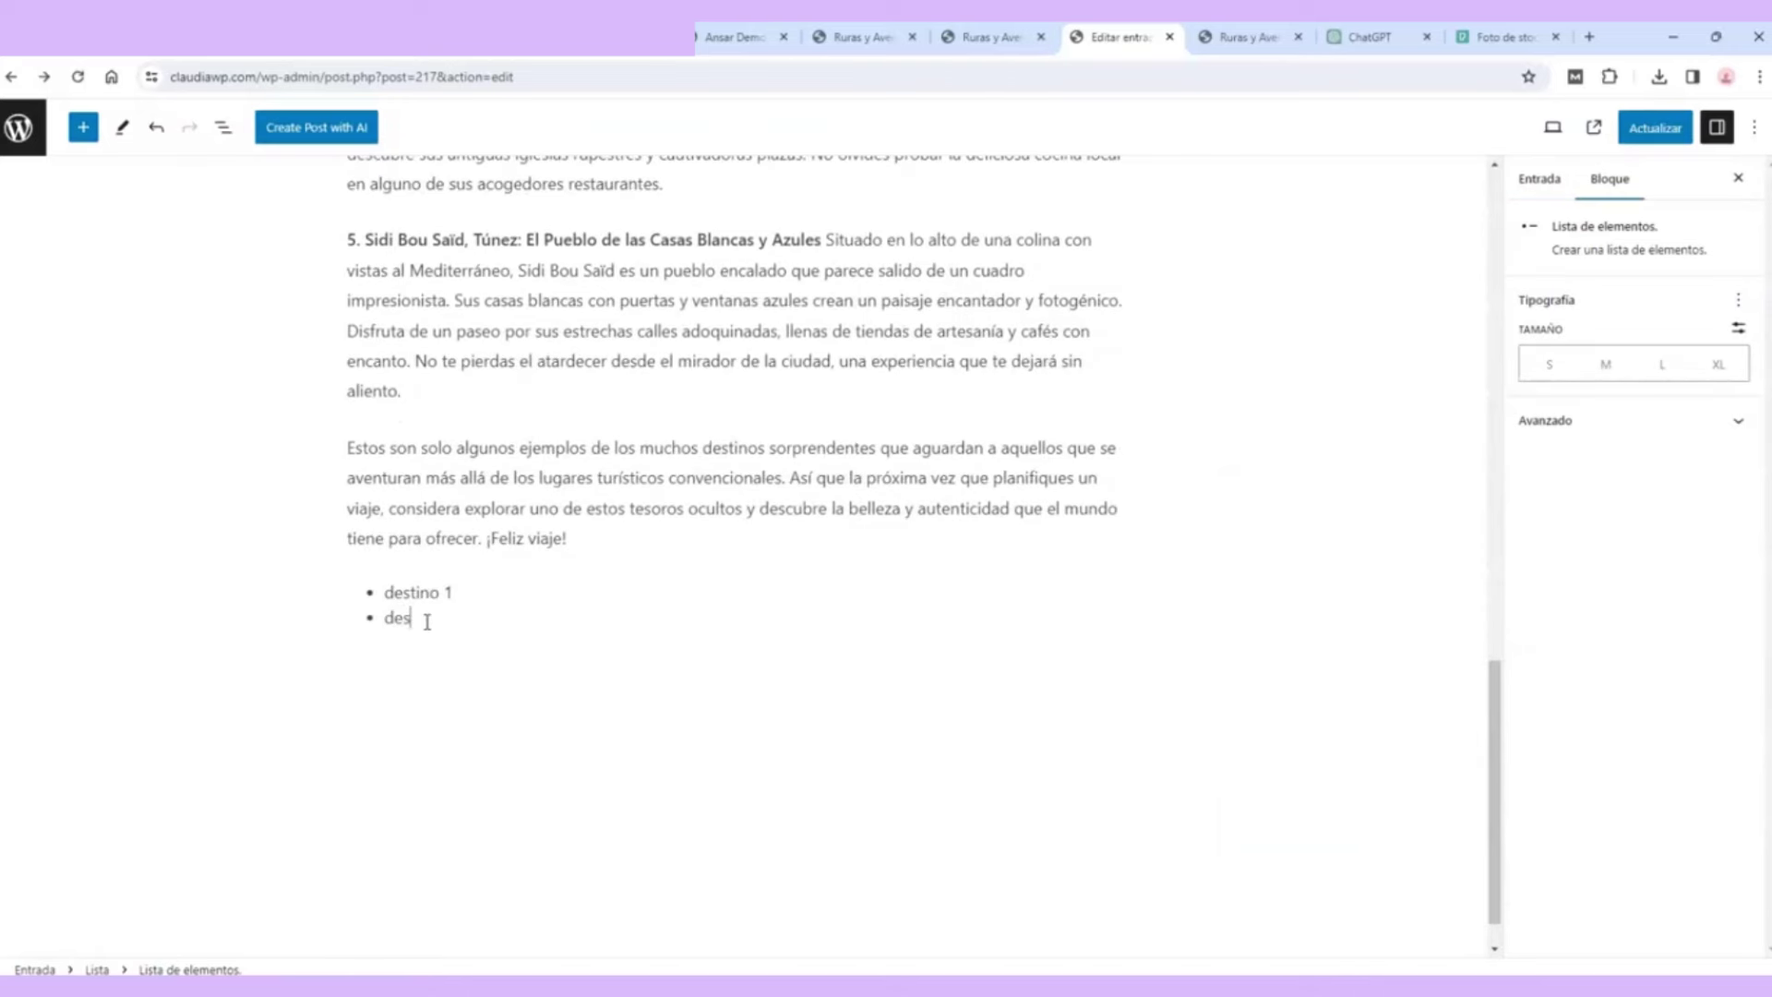
key("Return")
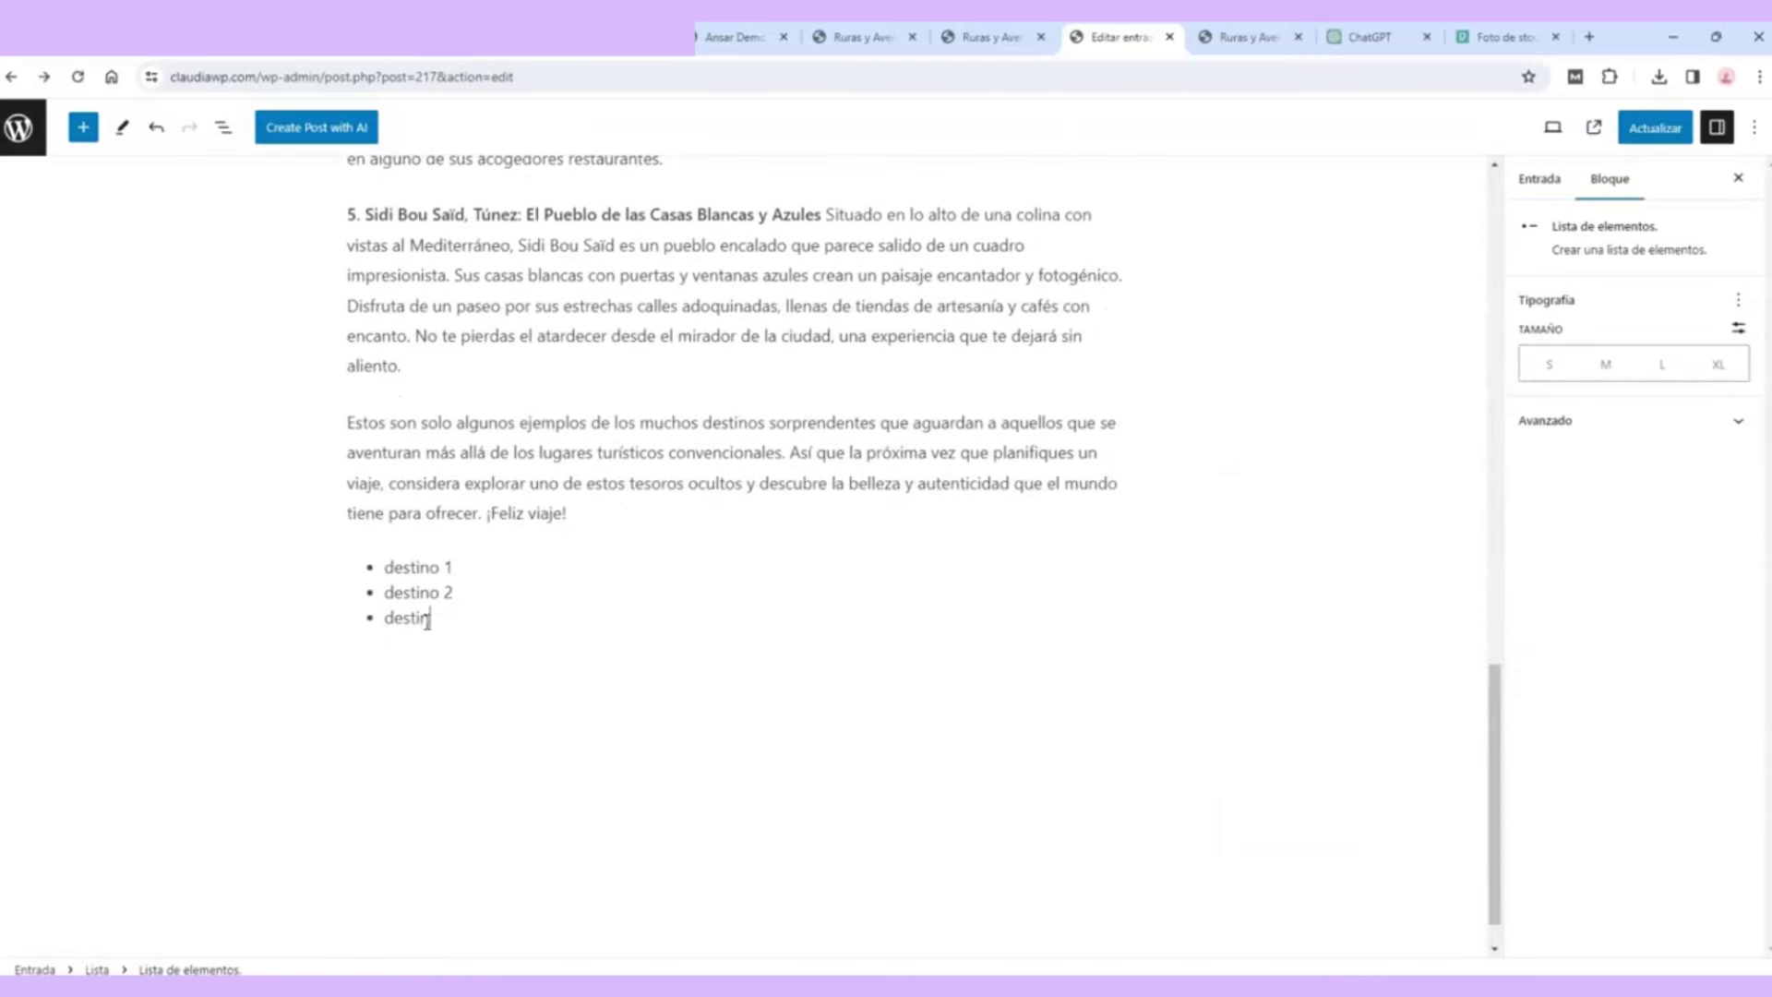
type("destino 3")
key("Return")
left_click(1115, 623)
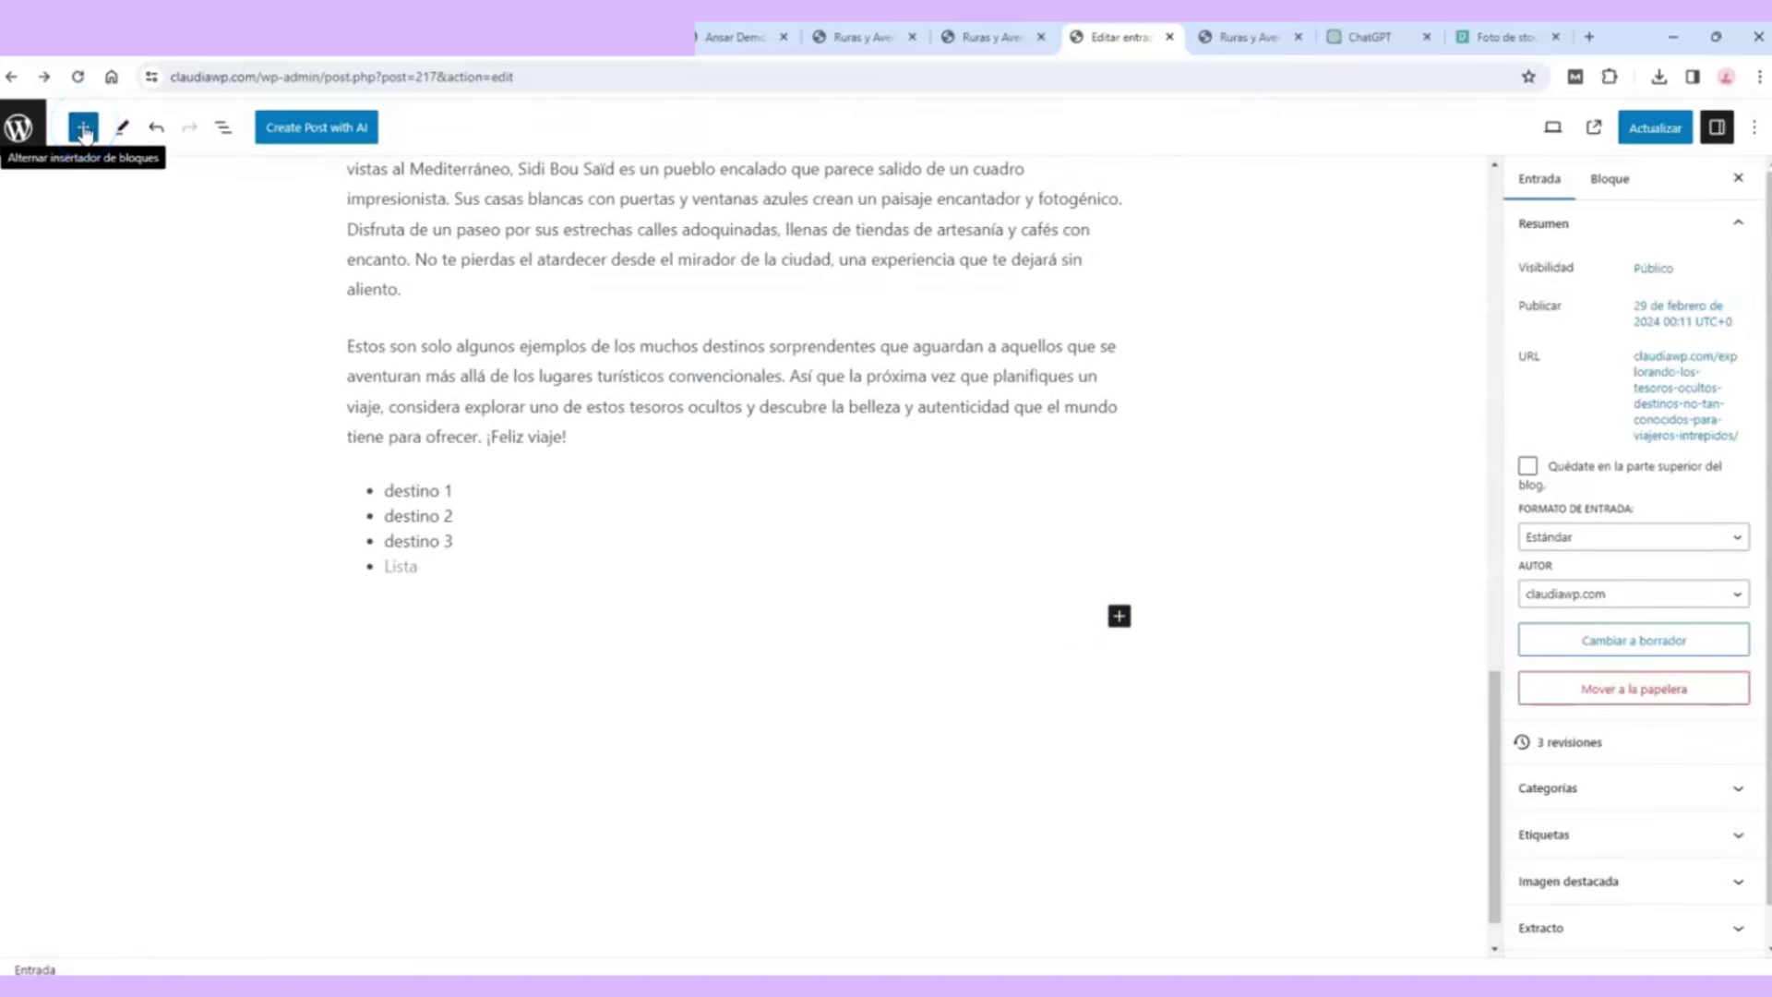
Step: Try a Medios y texto block from the full block library below the list, and delete it
left_click(84, 130)
mouse_move(312, 291)
left_mouse_down()
mouse_move(314, 314)
mouse_move(314, 297)
left_mouse_up()
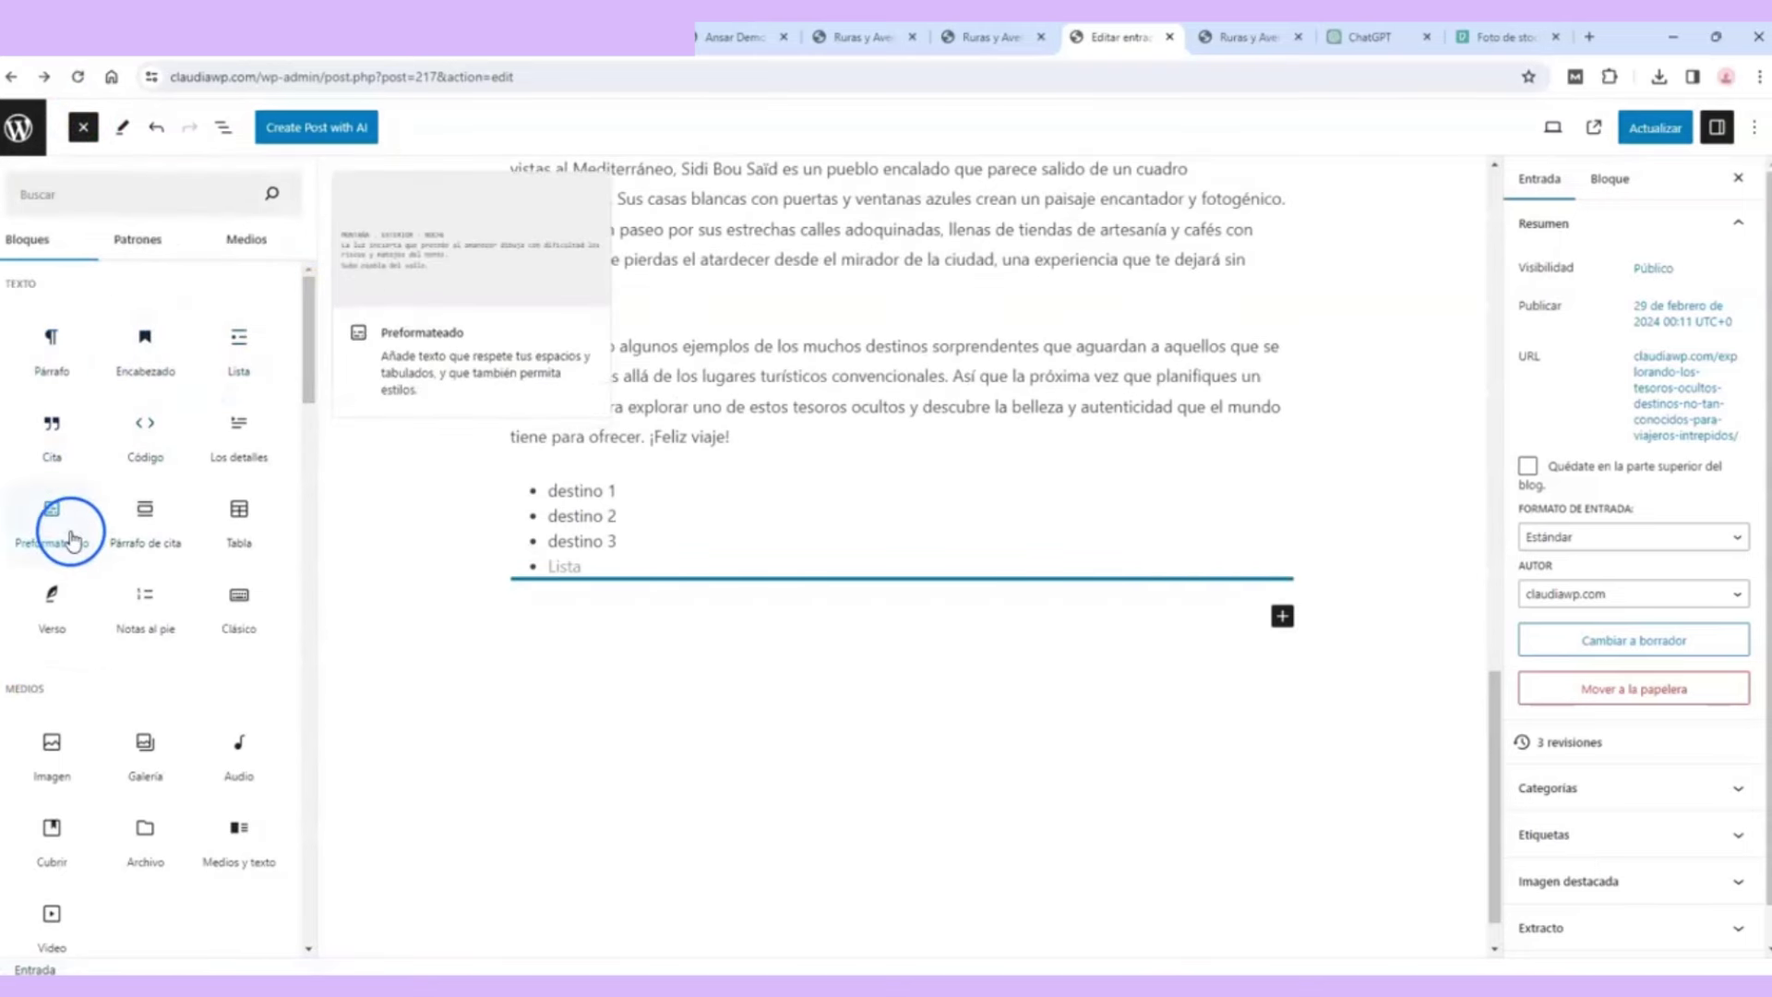
scroll(162, 528, "down", 3)
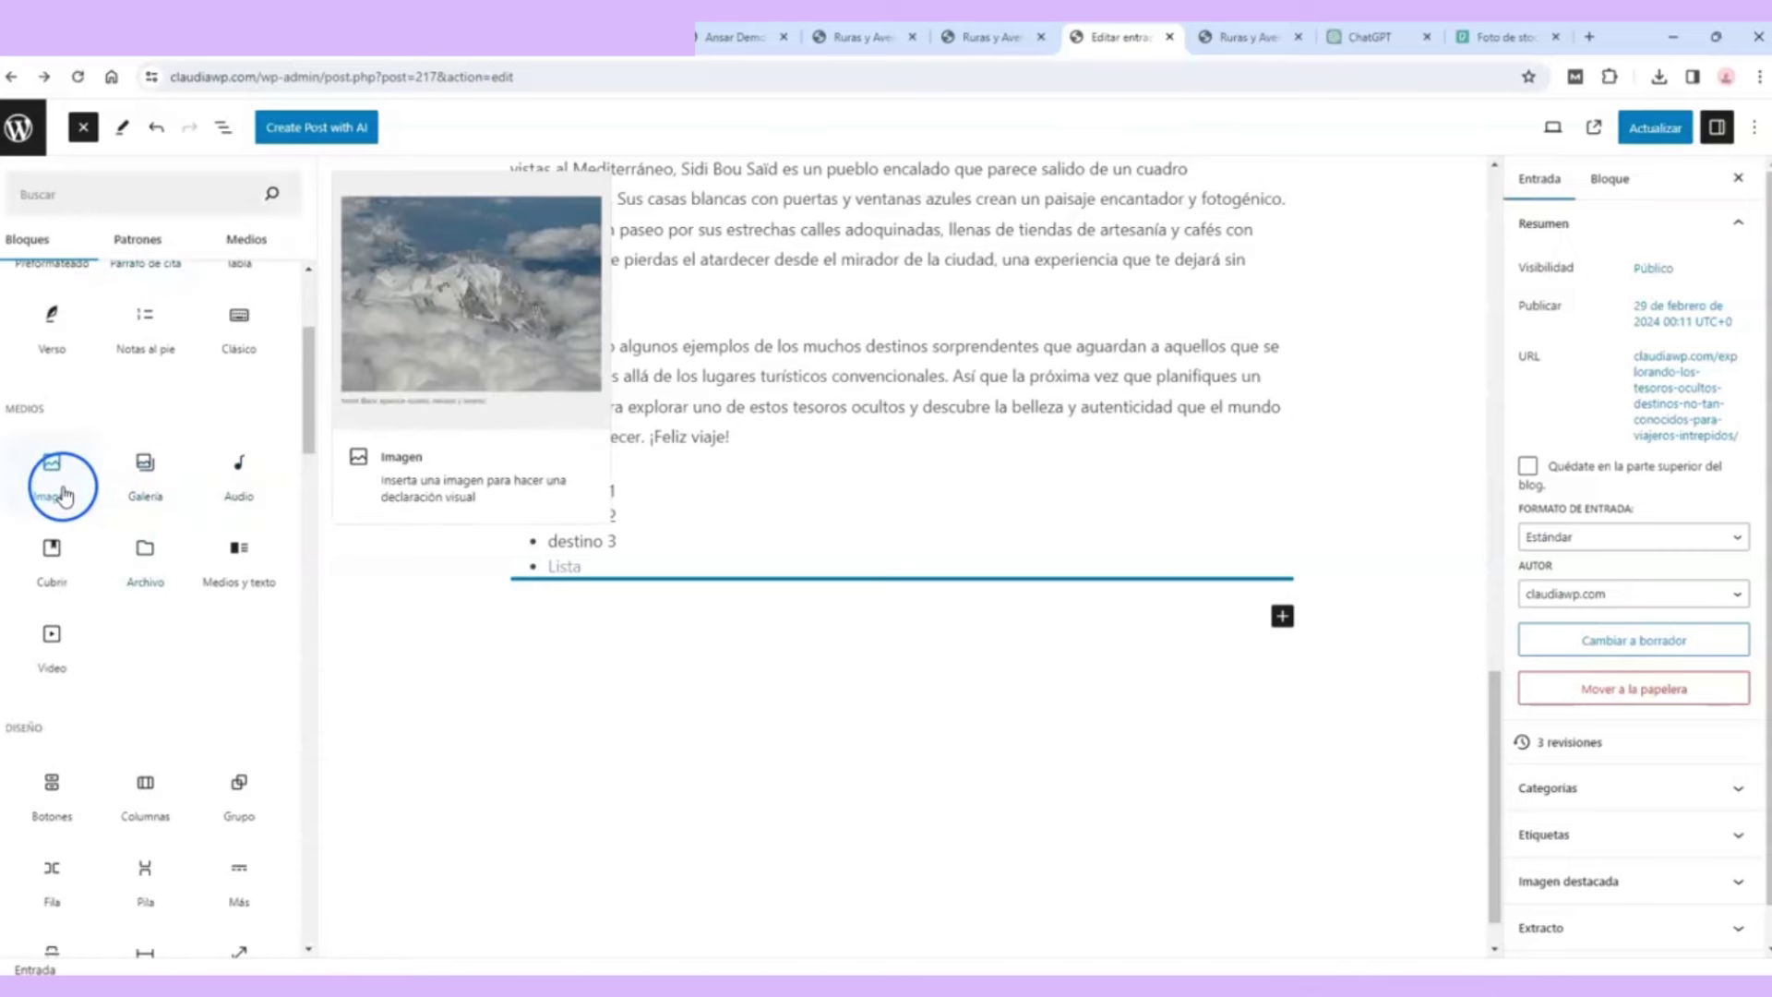
left_click(238, 554)
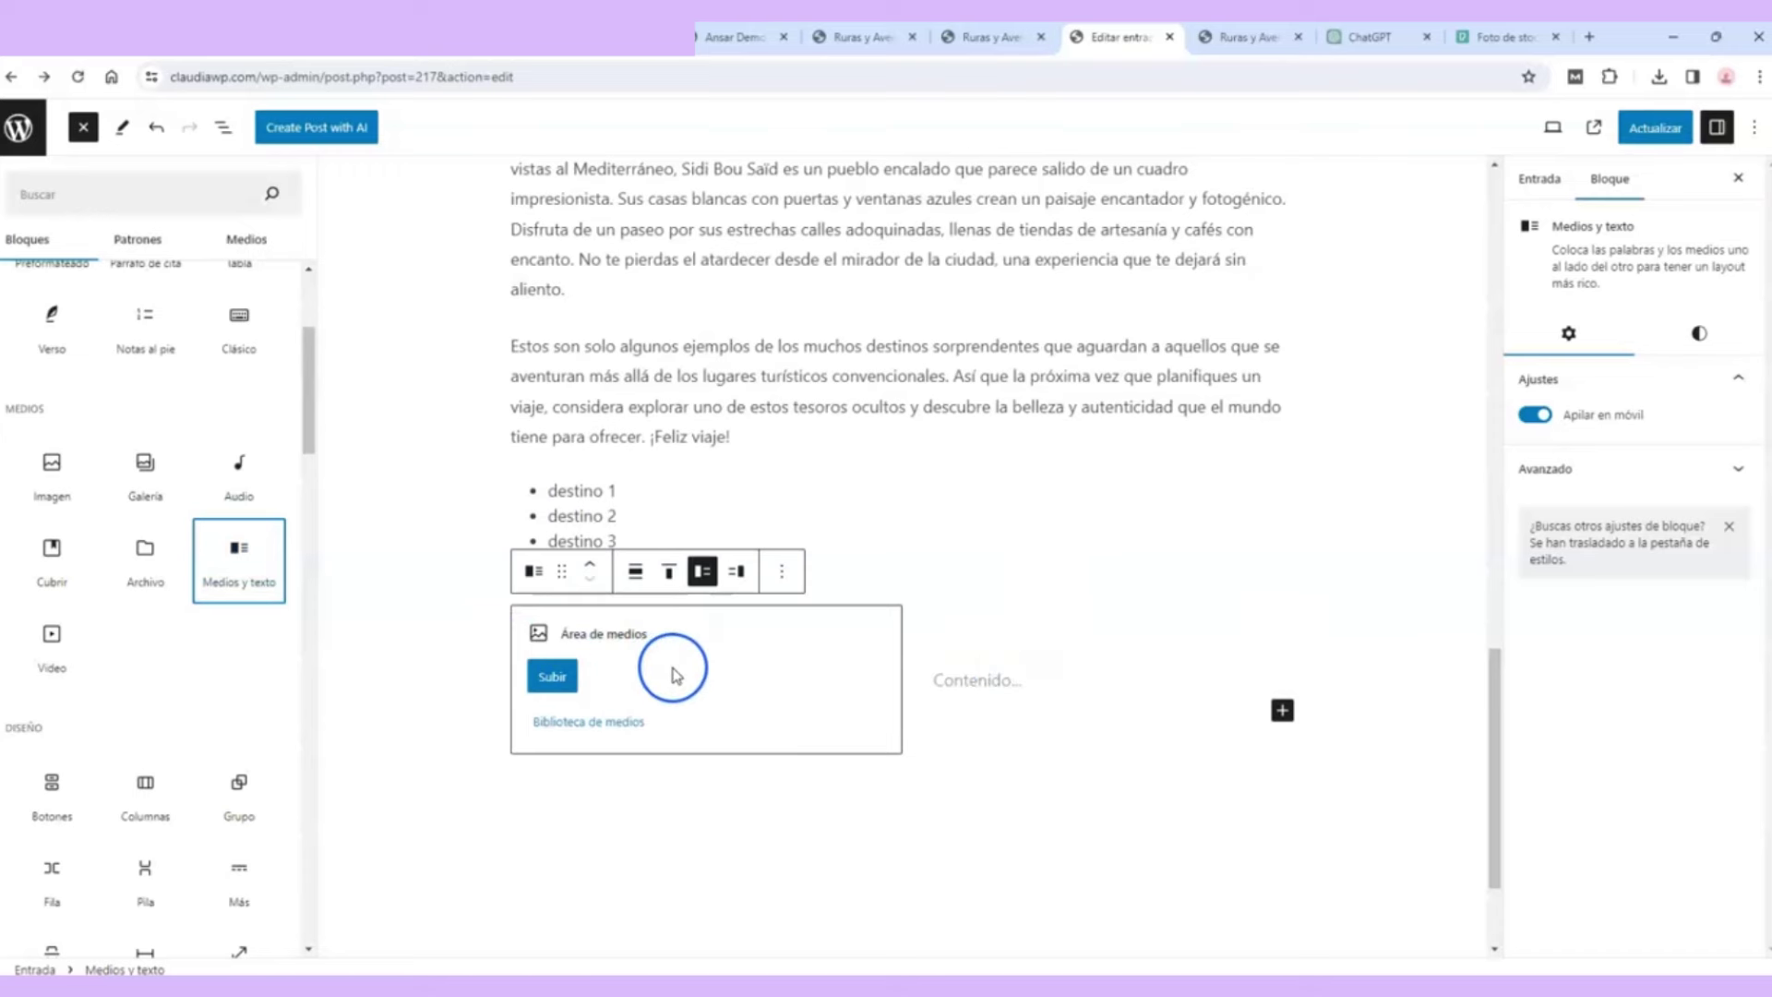
left_click(790, 580)
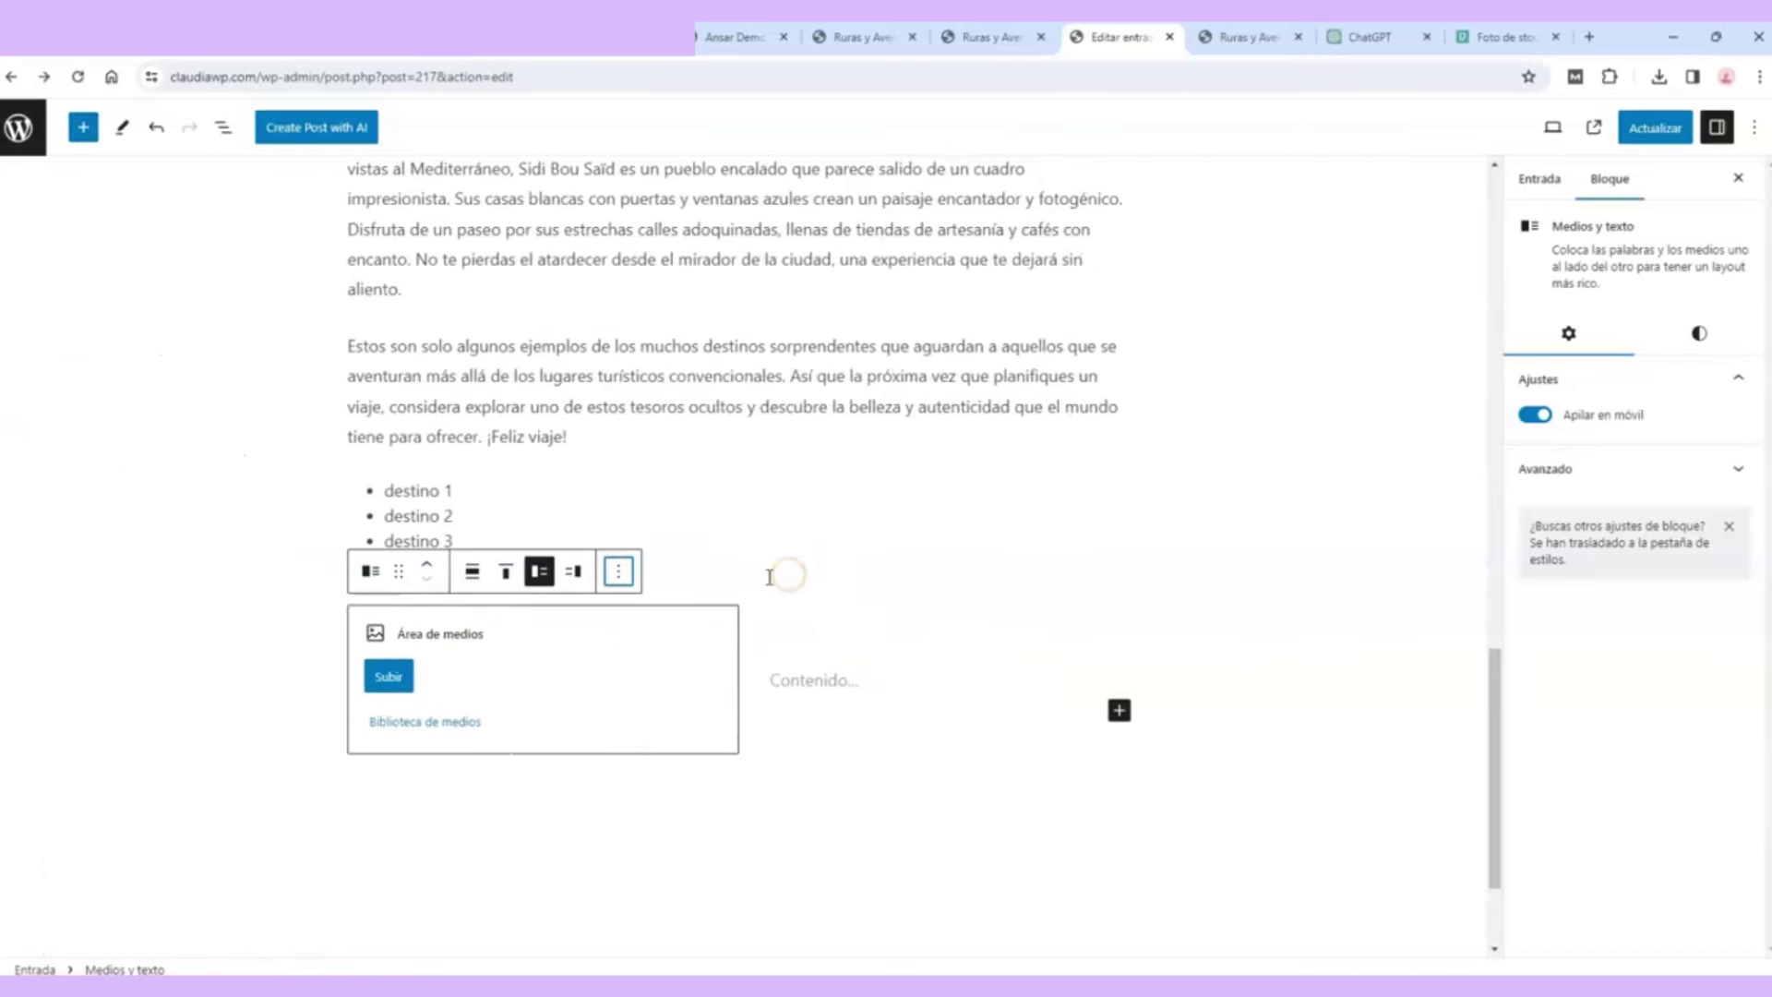
left_click(618, 574)
left_click(643, 519)
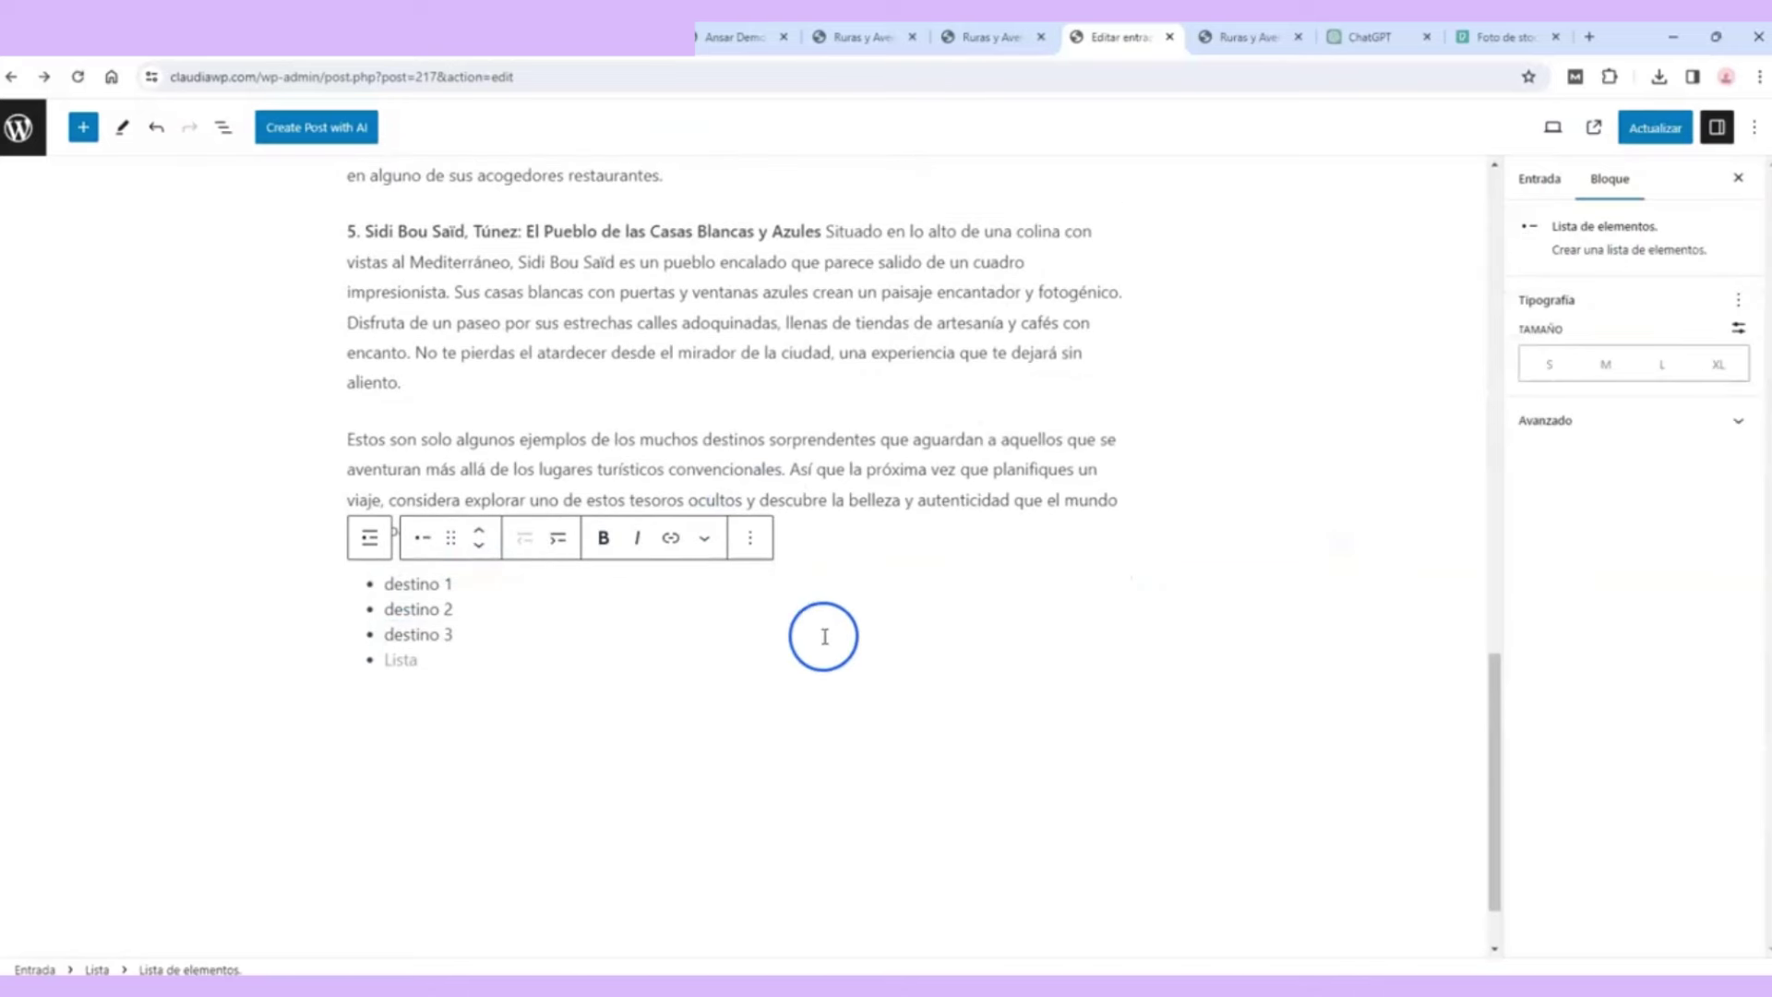
Step: Delete all the destino items and the list itself from below the closing paragraph
left_click(750, 537)
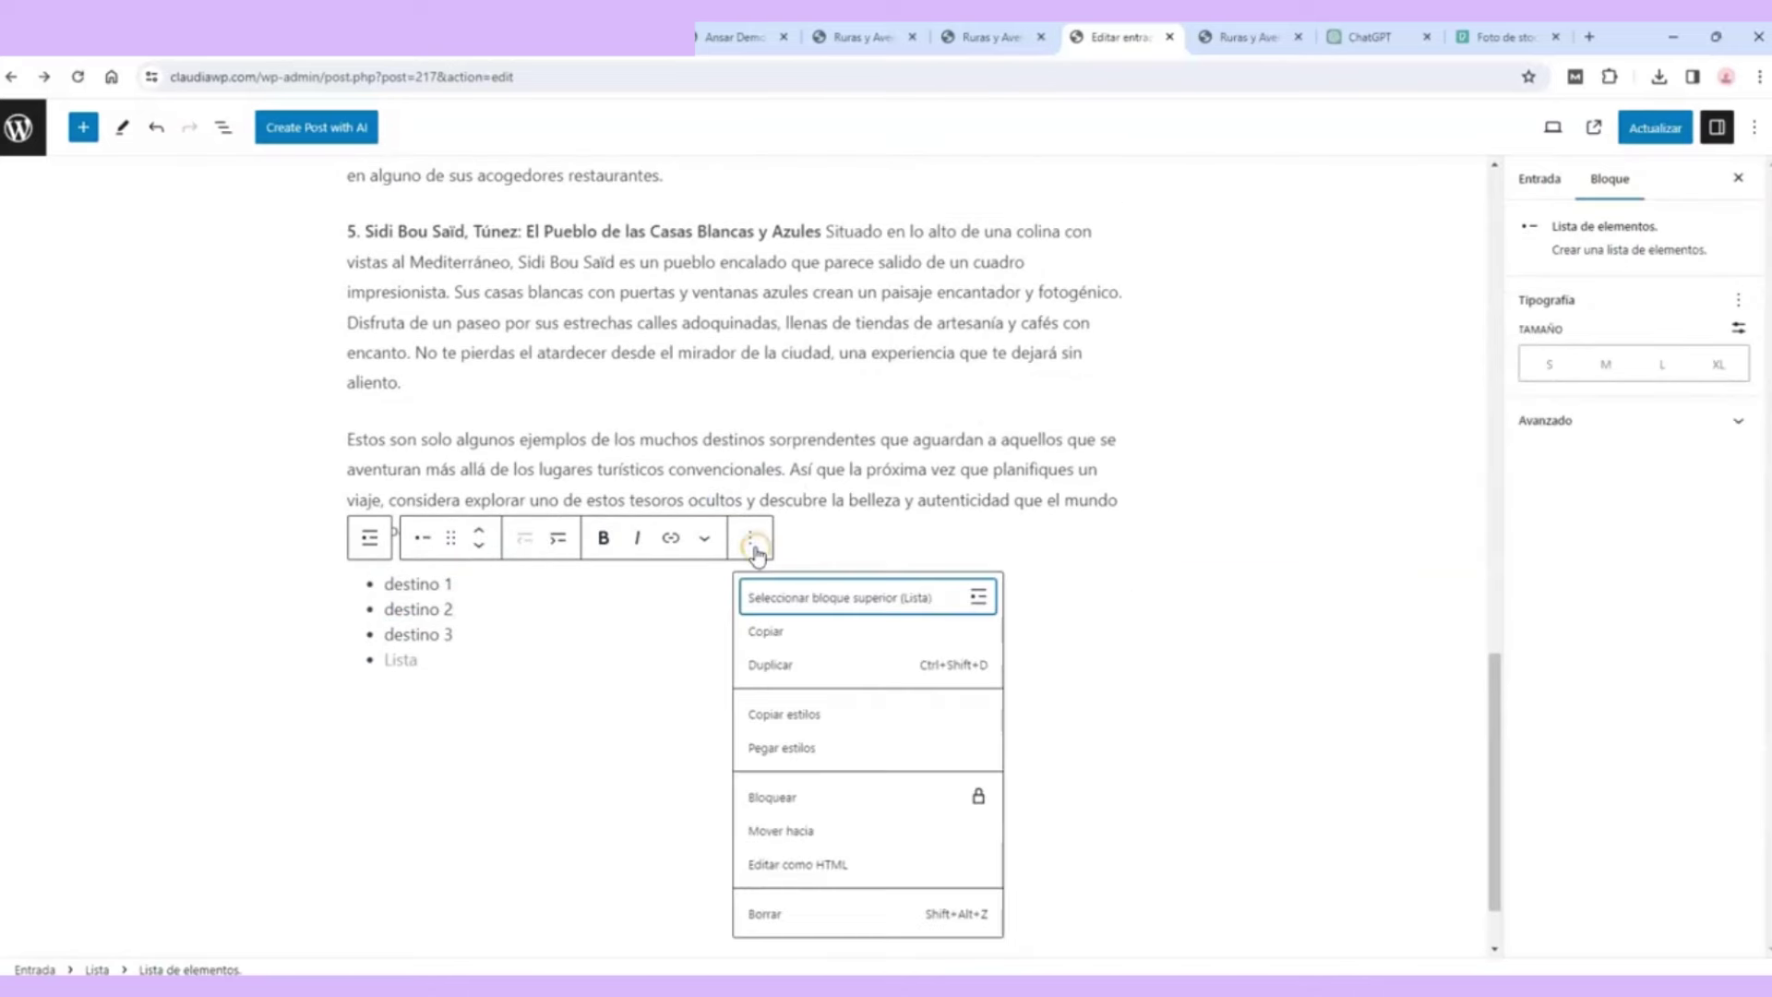
left_click(780, 912)
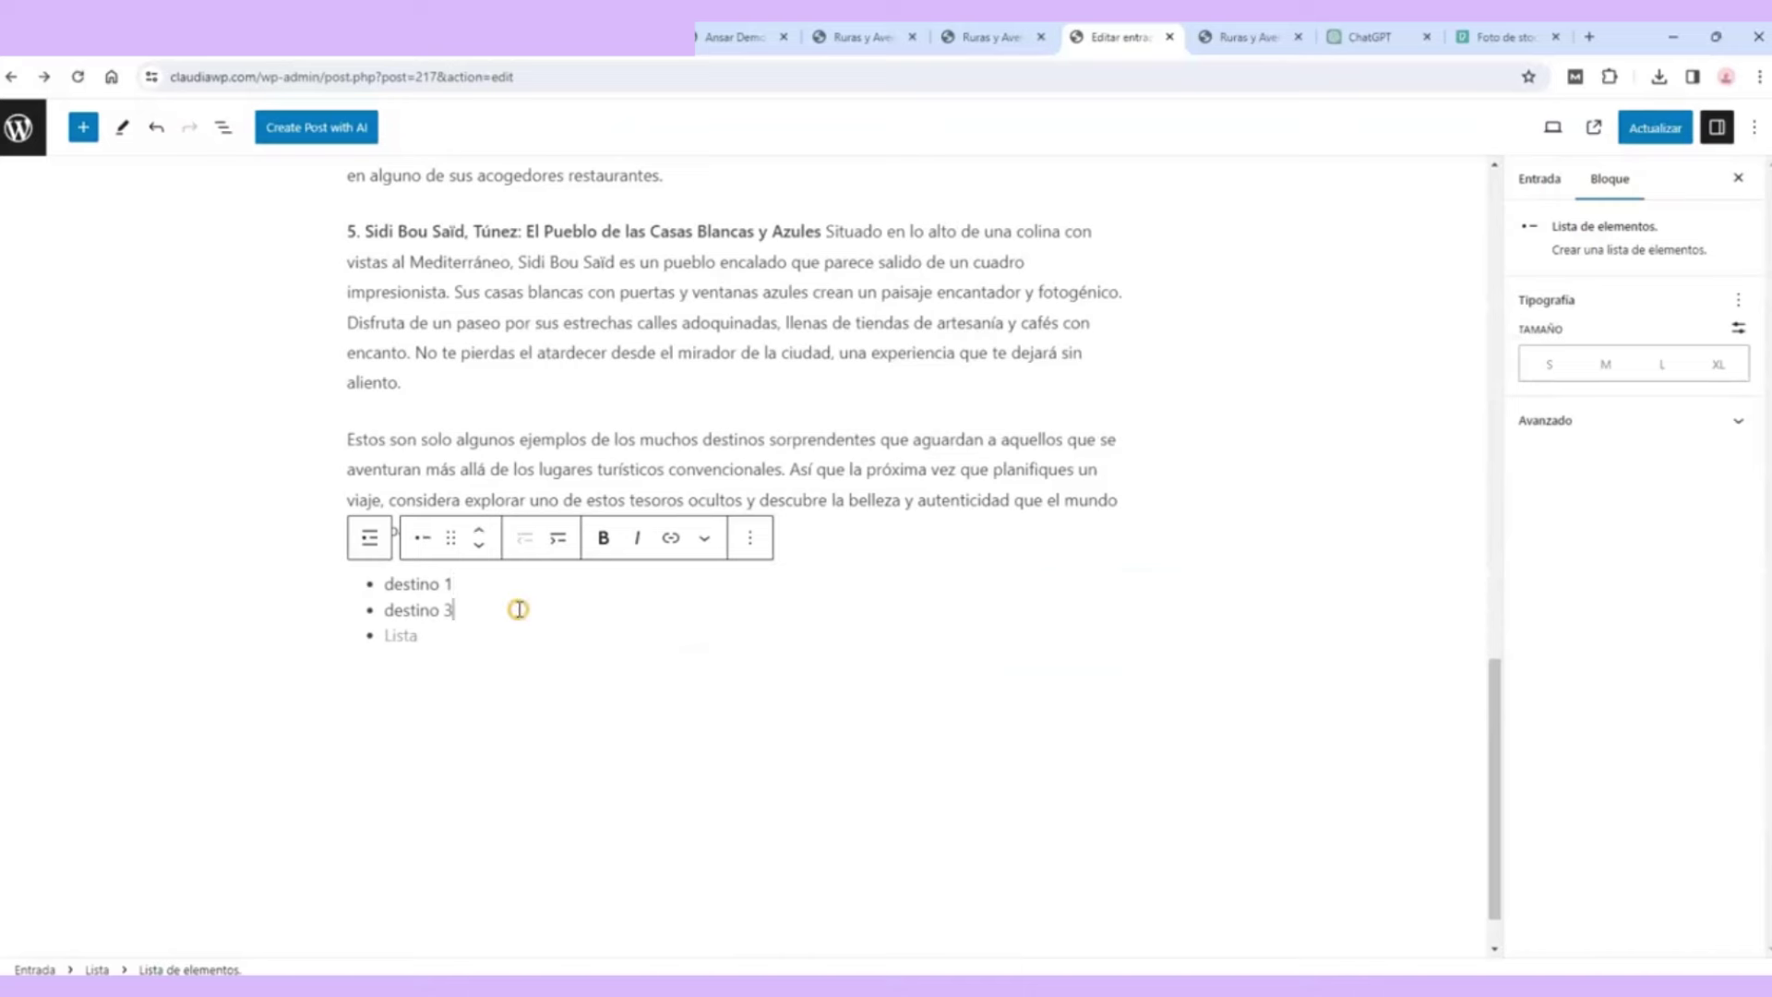
key("BackSpace")
key("BackSpace")
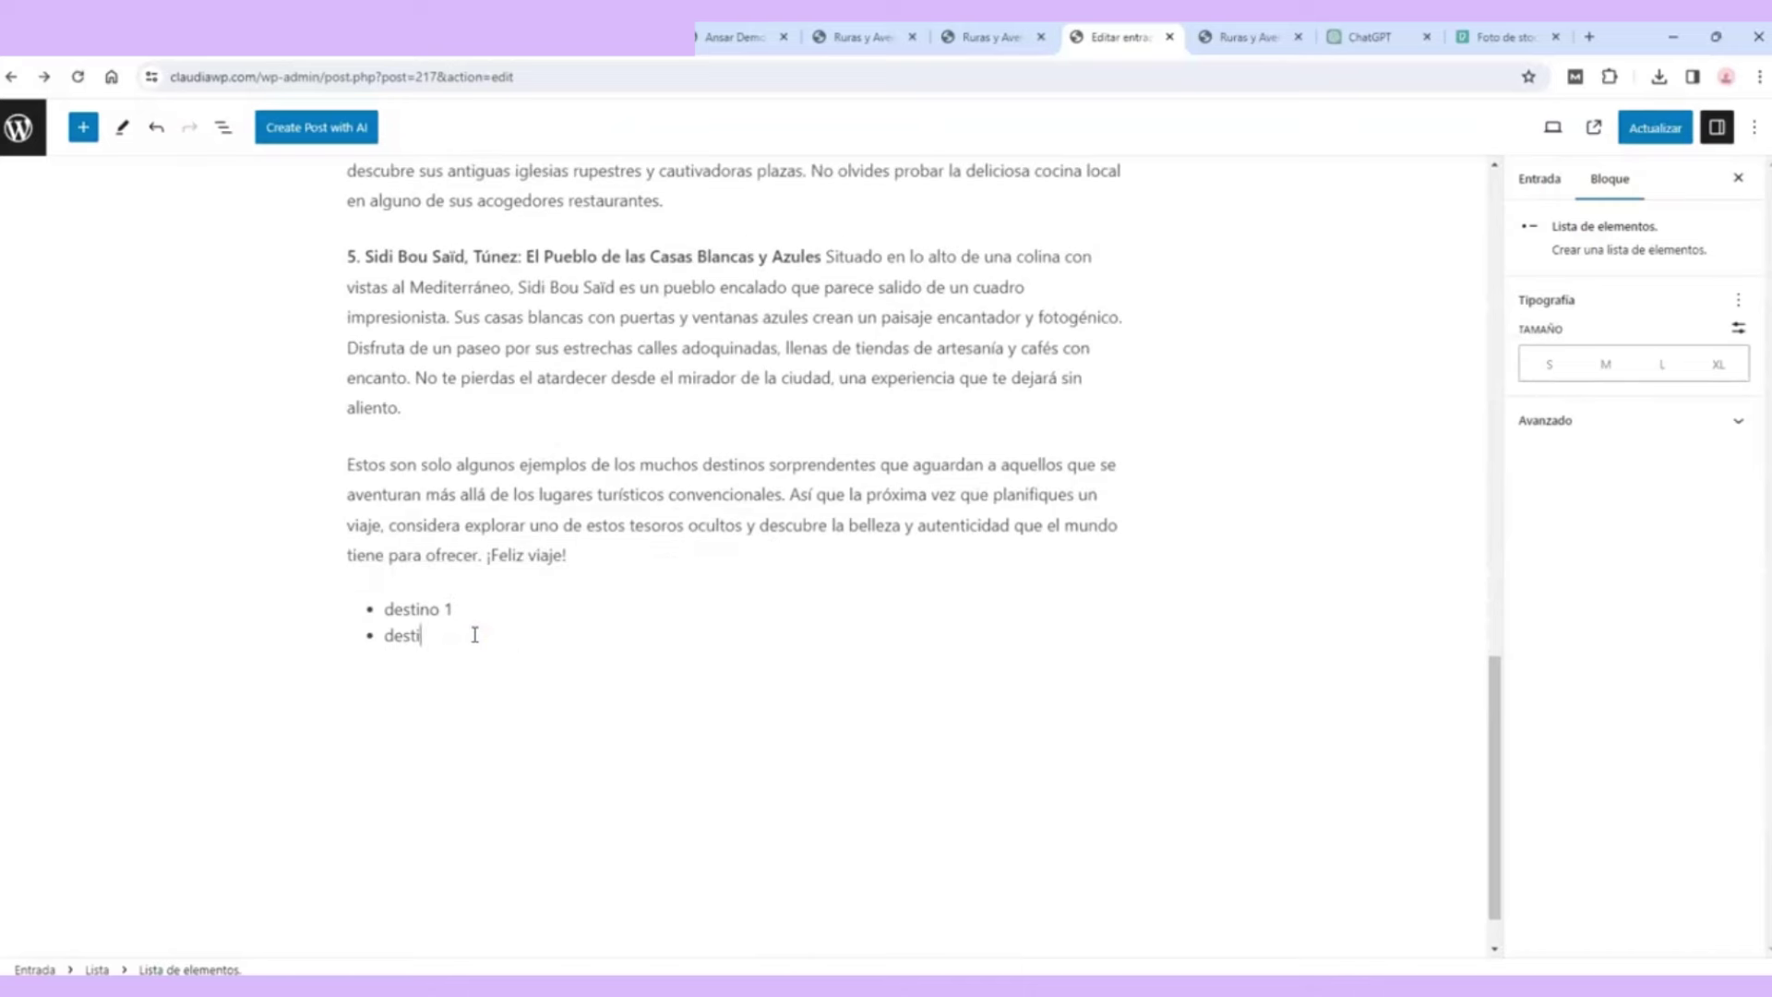
key("BackSpace")
key("BackSpace")
key("BackSpace")
key("BackSpace")
key("BackSpace")
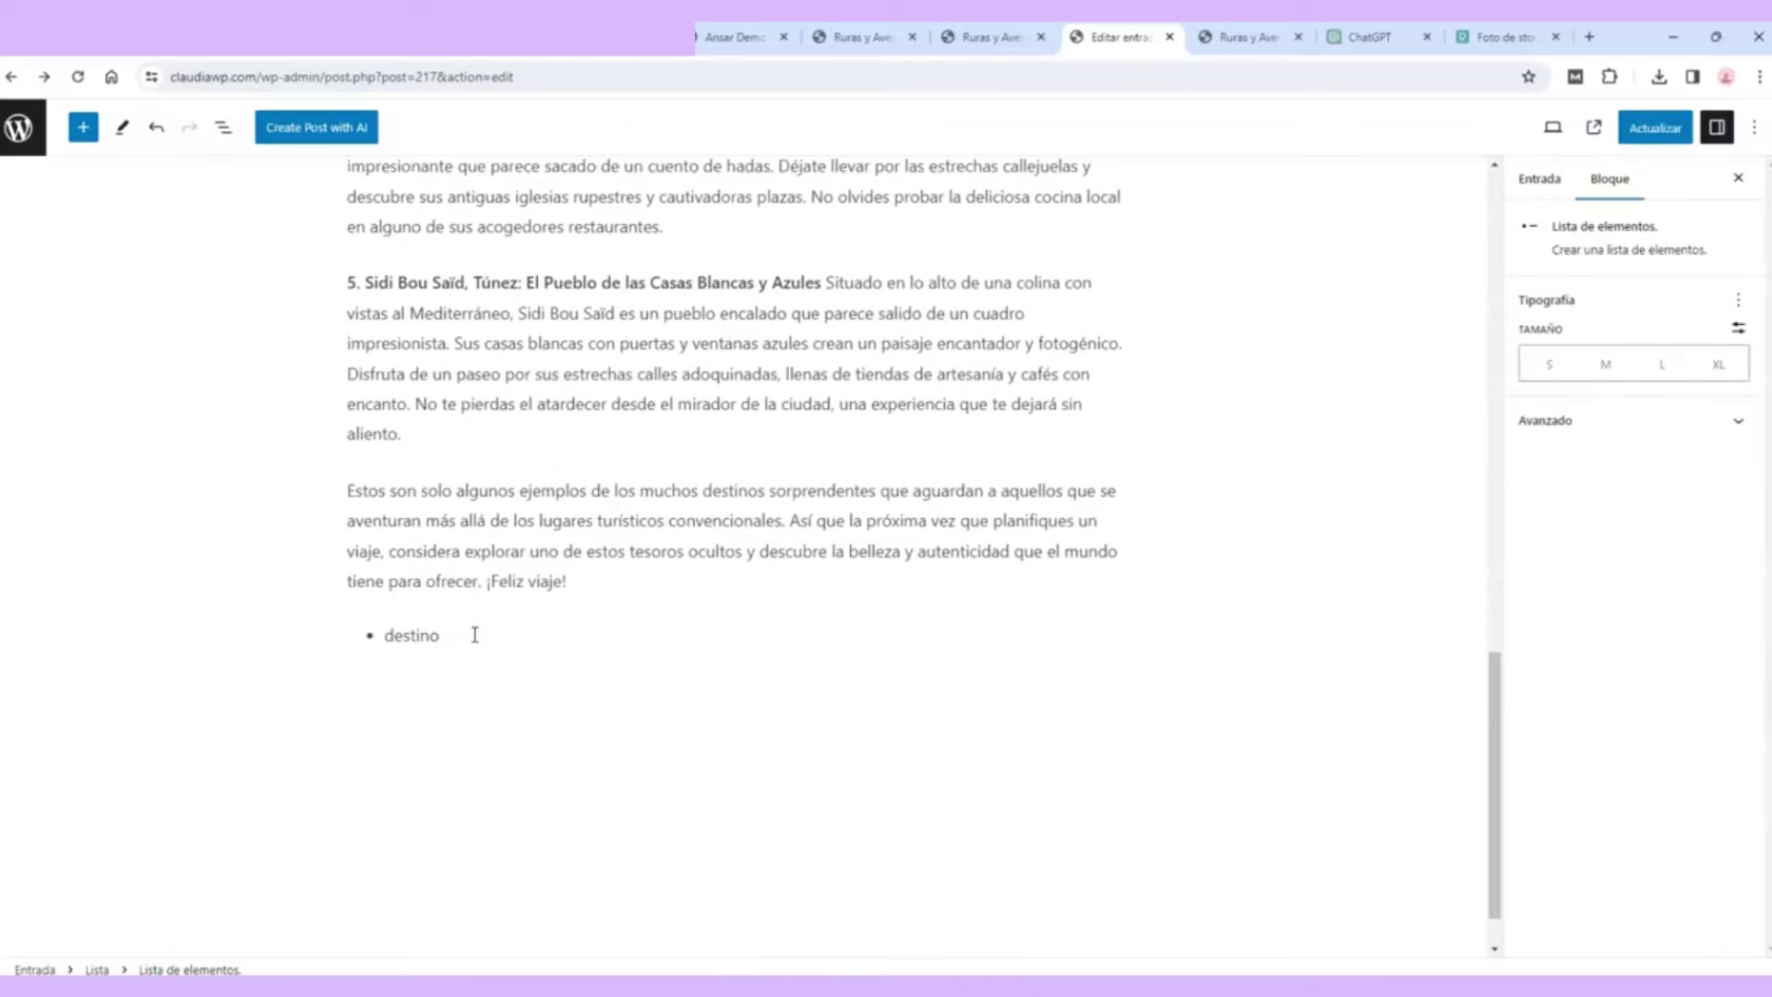
key("BackSpace")
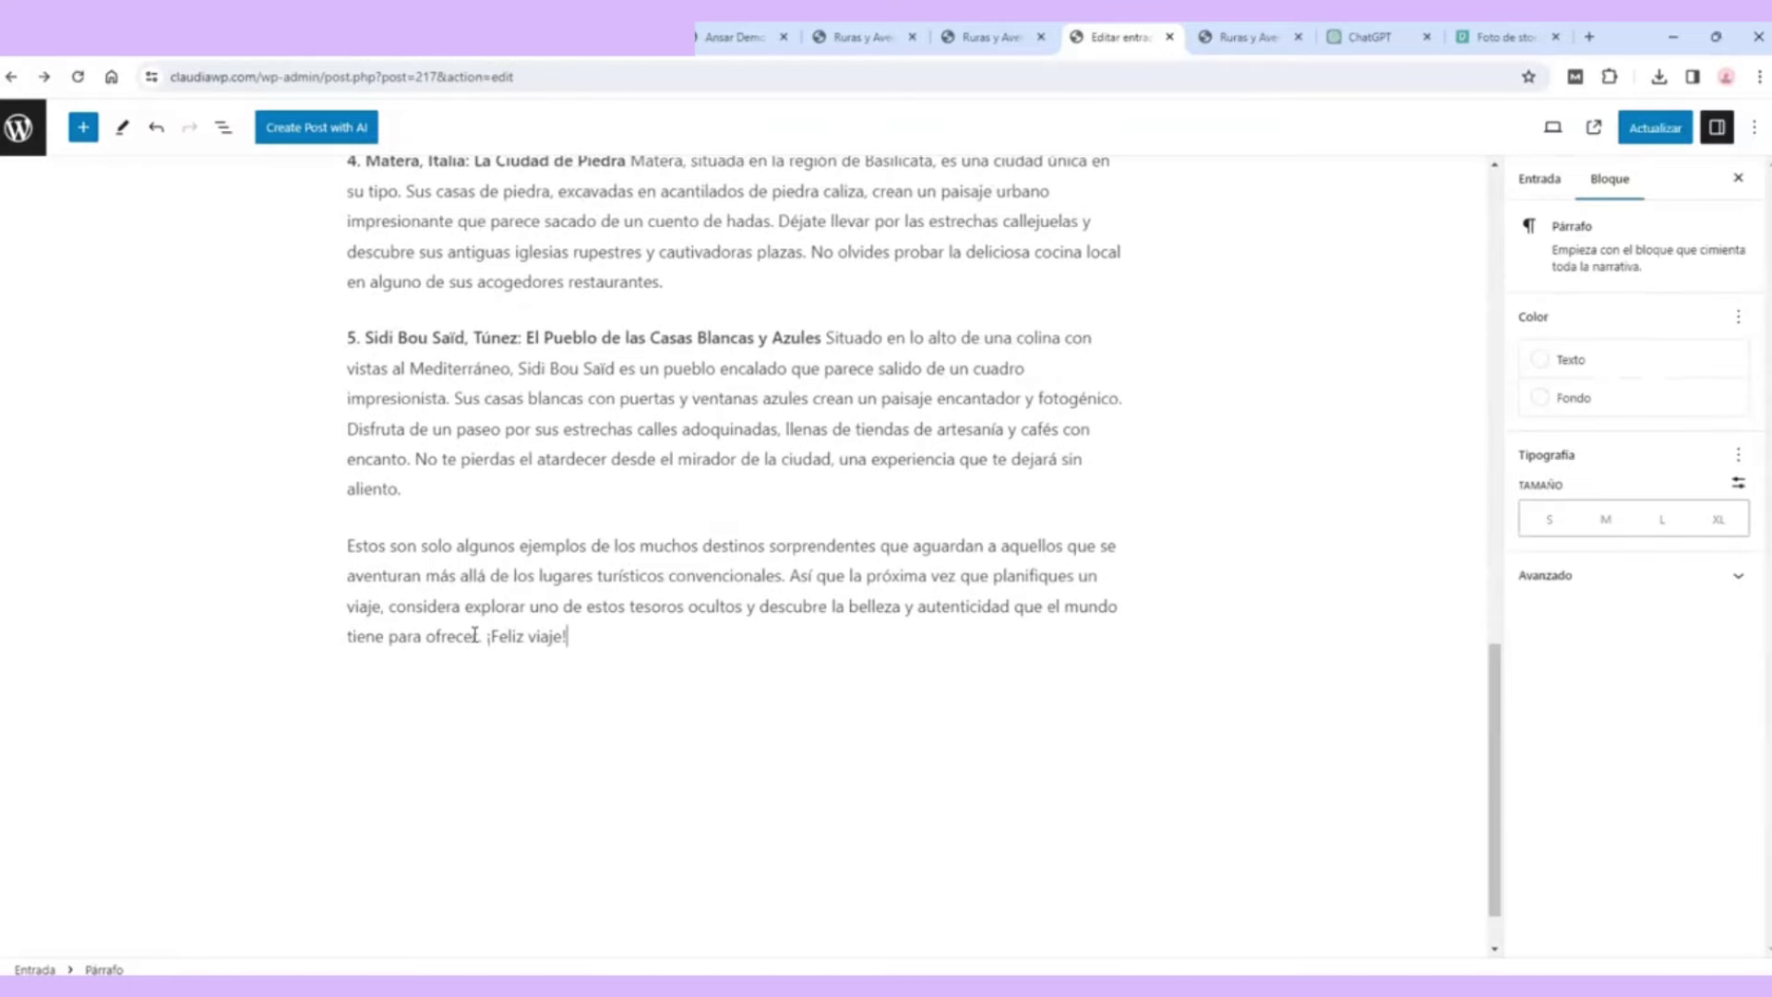
Step: Collapse the post's Resumen settings and open its Categorías options
scroll(1373, 582, "up", 15)
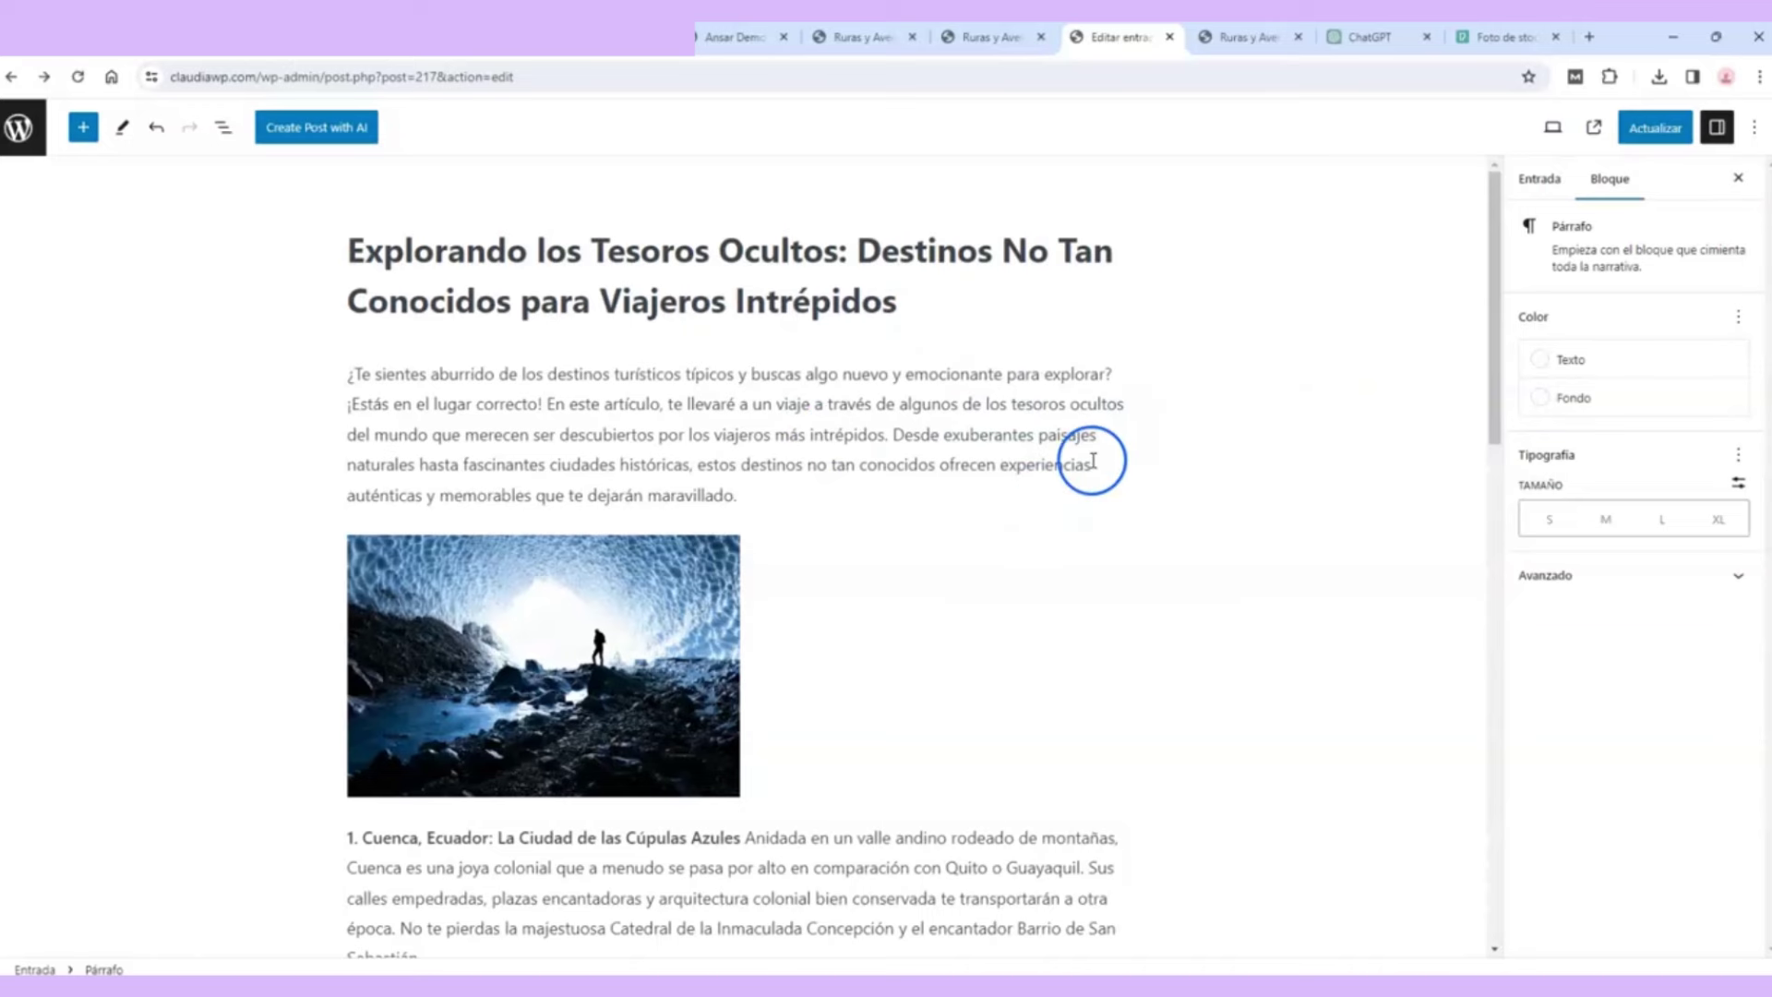
left_click(1539, 177)
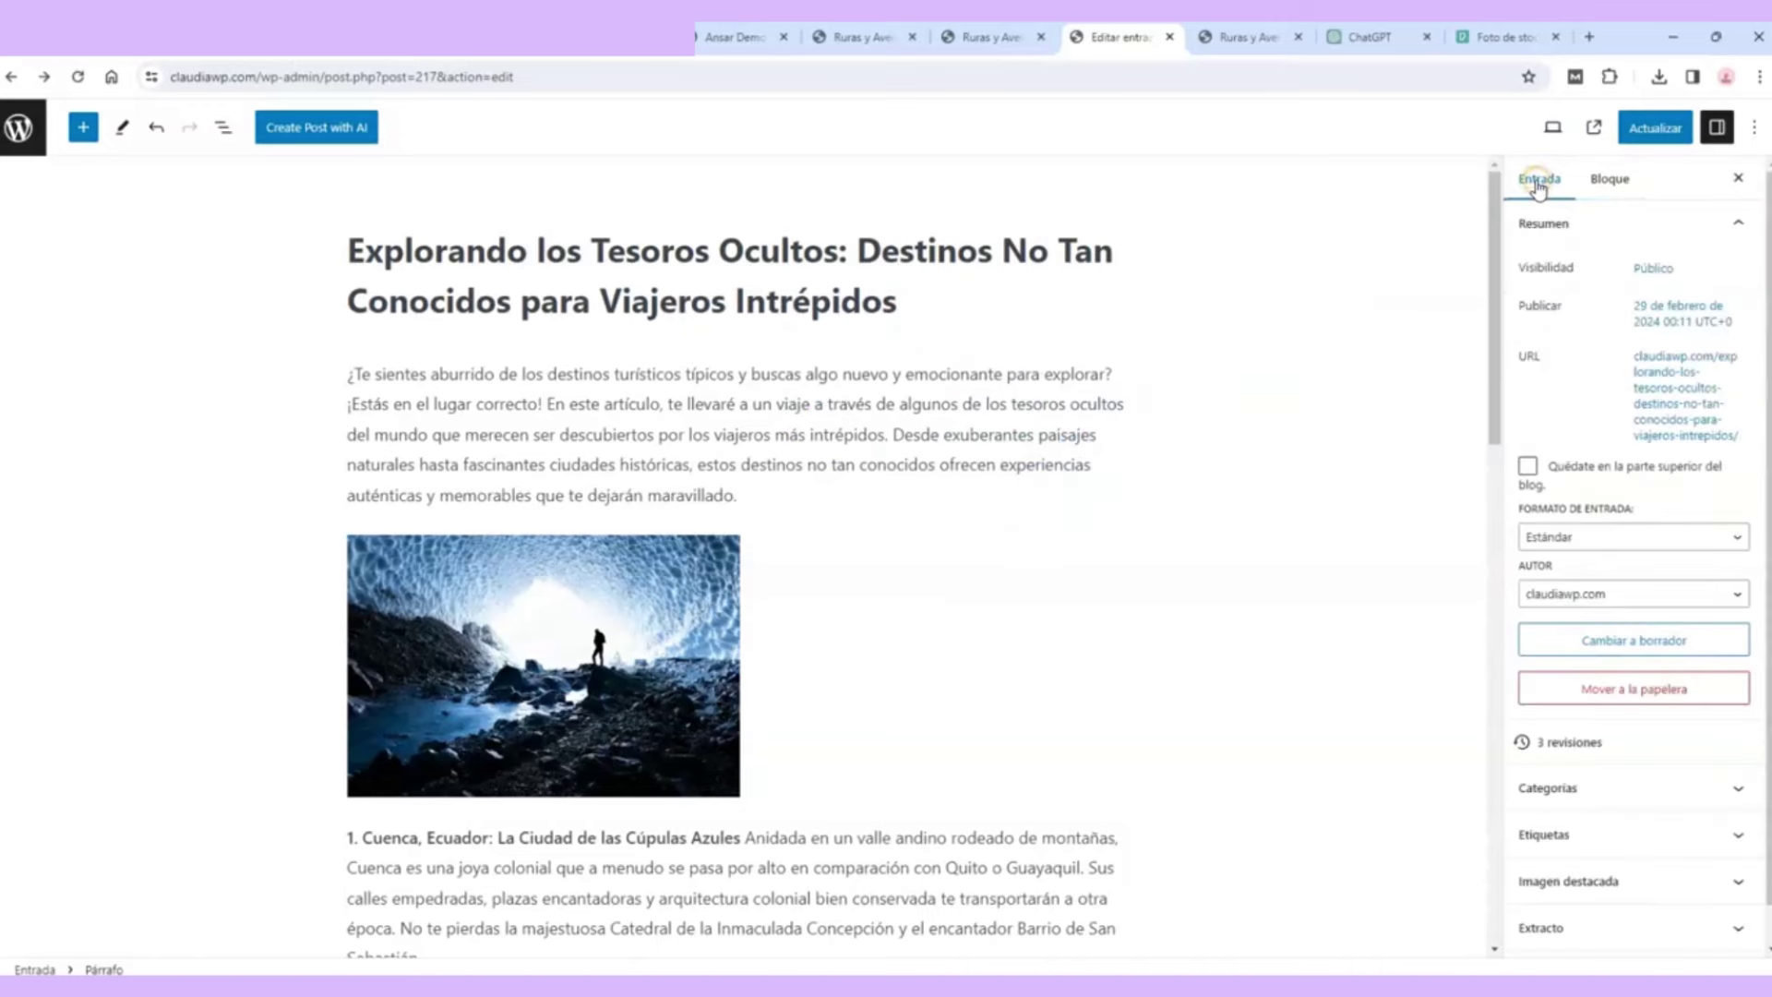
left_click(1652, 222)
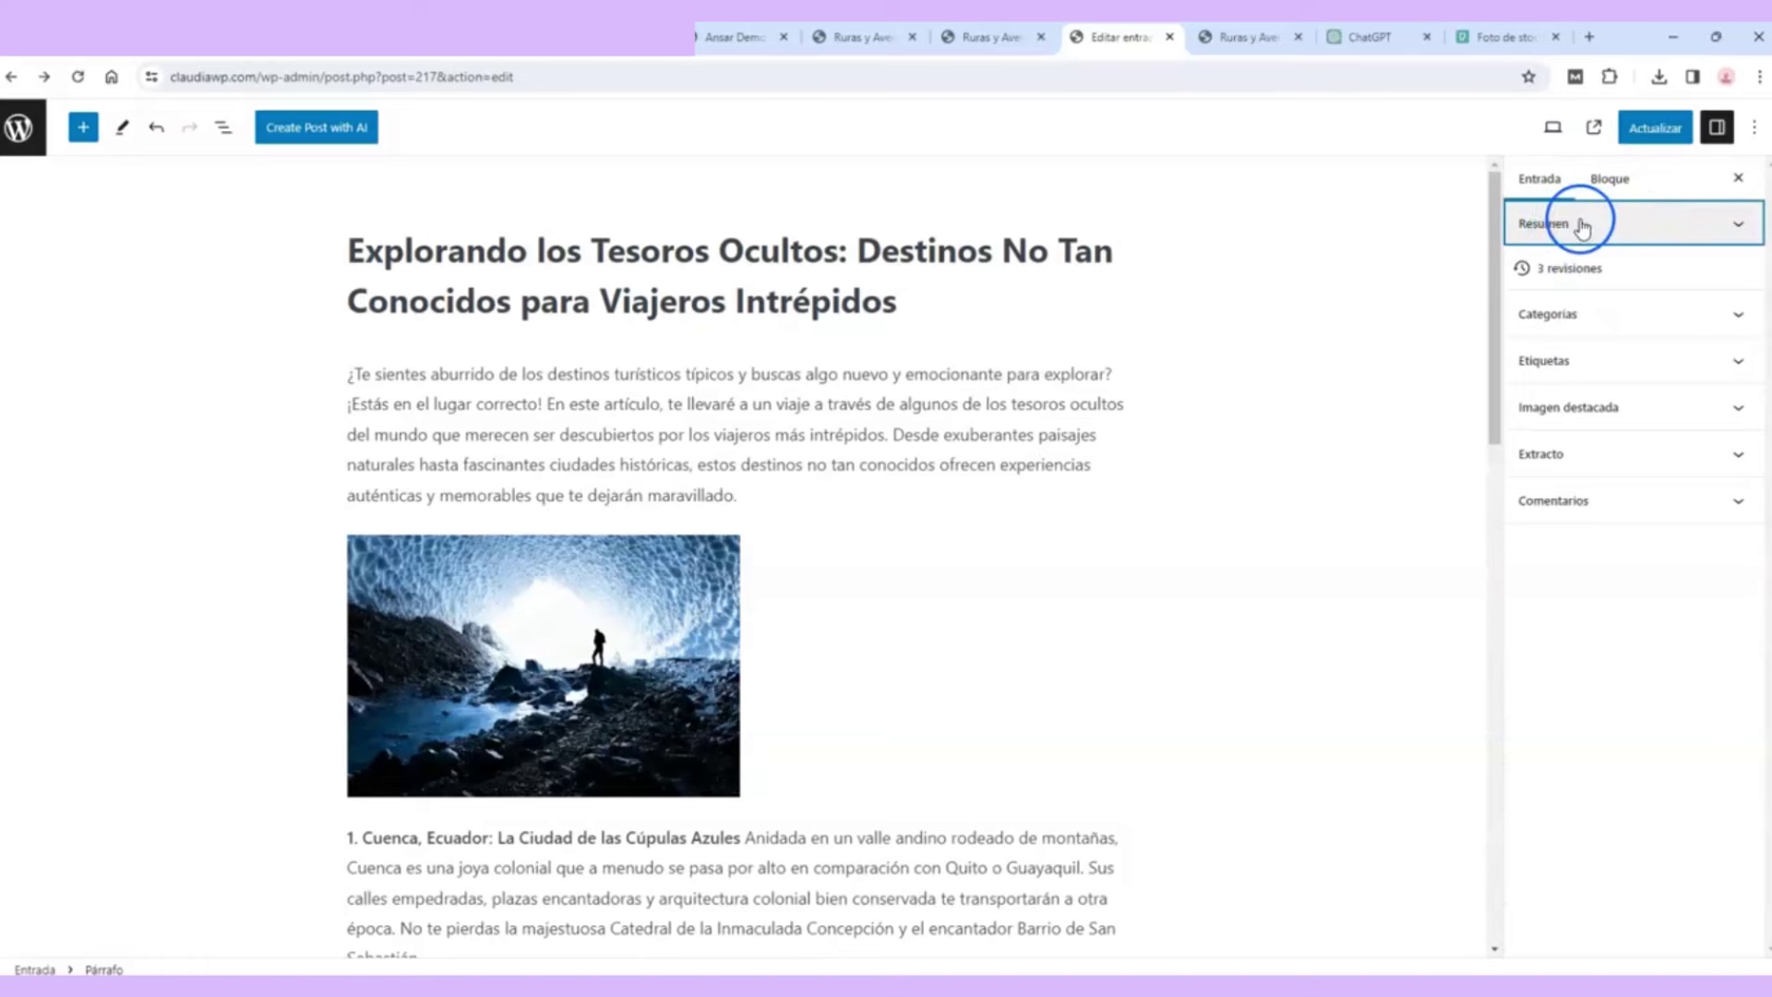
left_click(1652, 318)
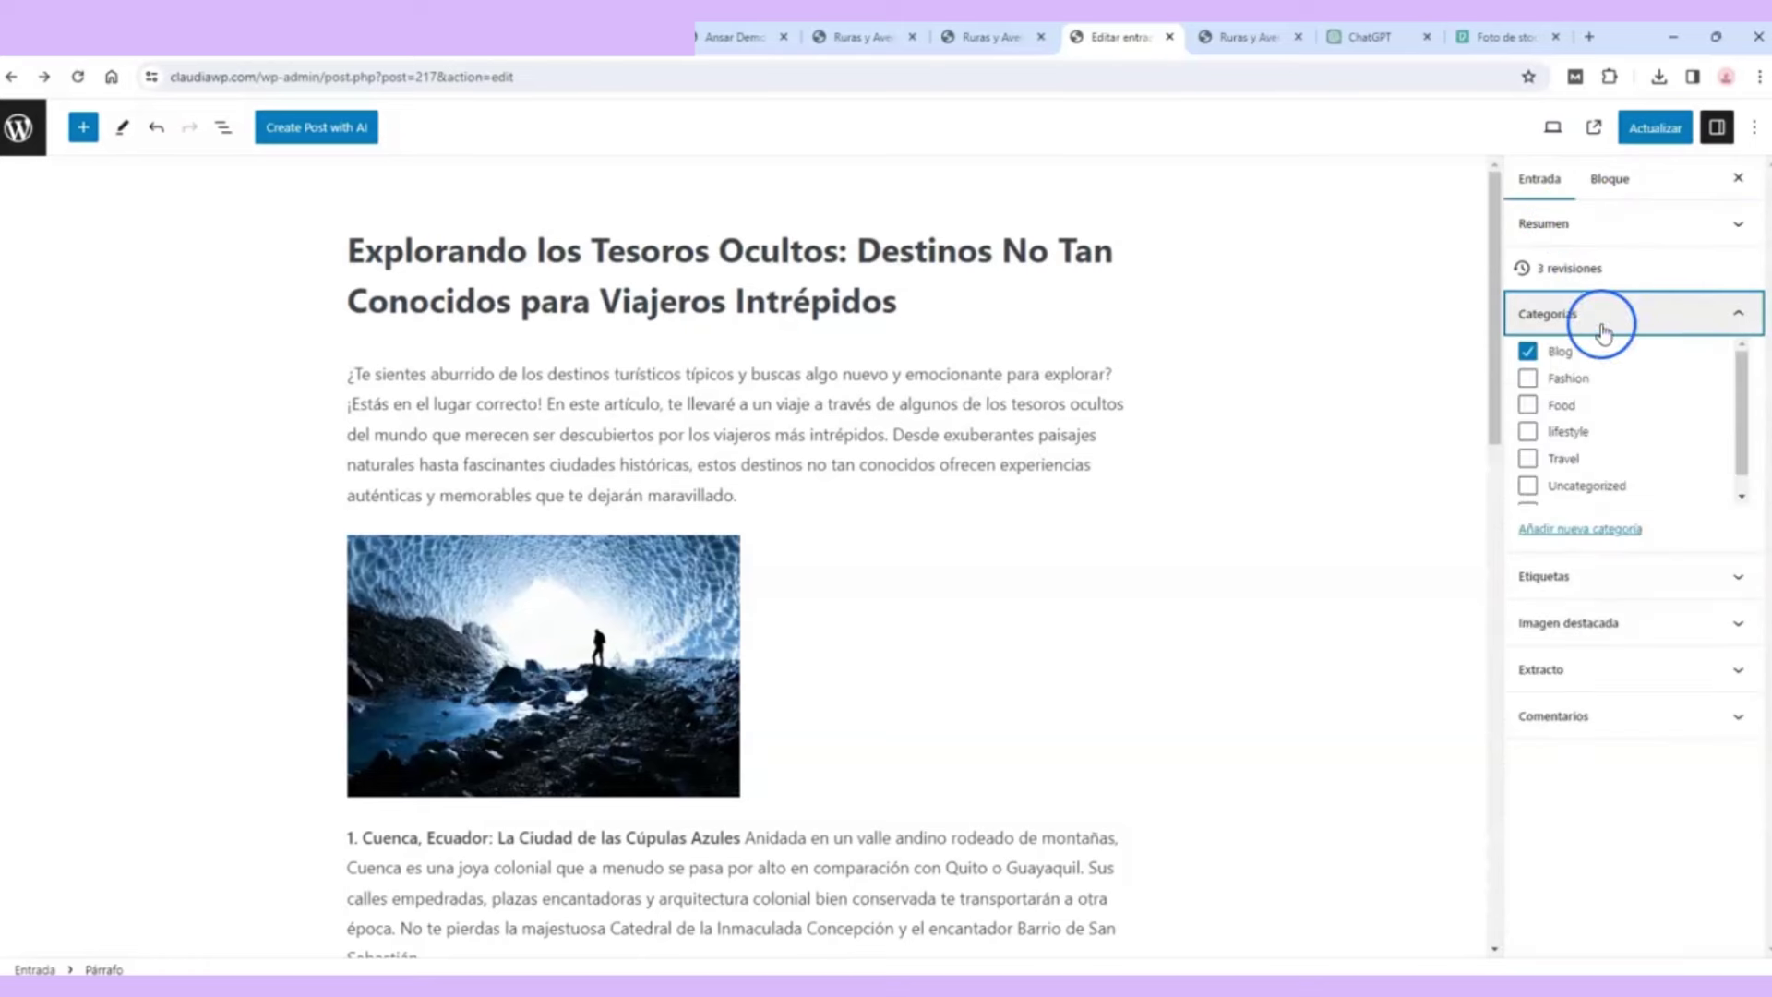
Step: Create a new post category named "Destinos Populares" without a parent category and assign it to the post
scroll(1588, 469, "down", 1)
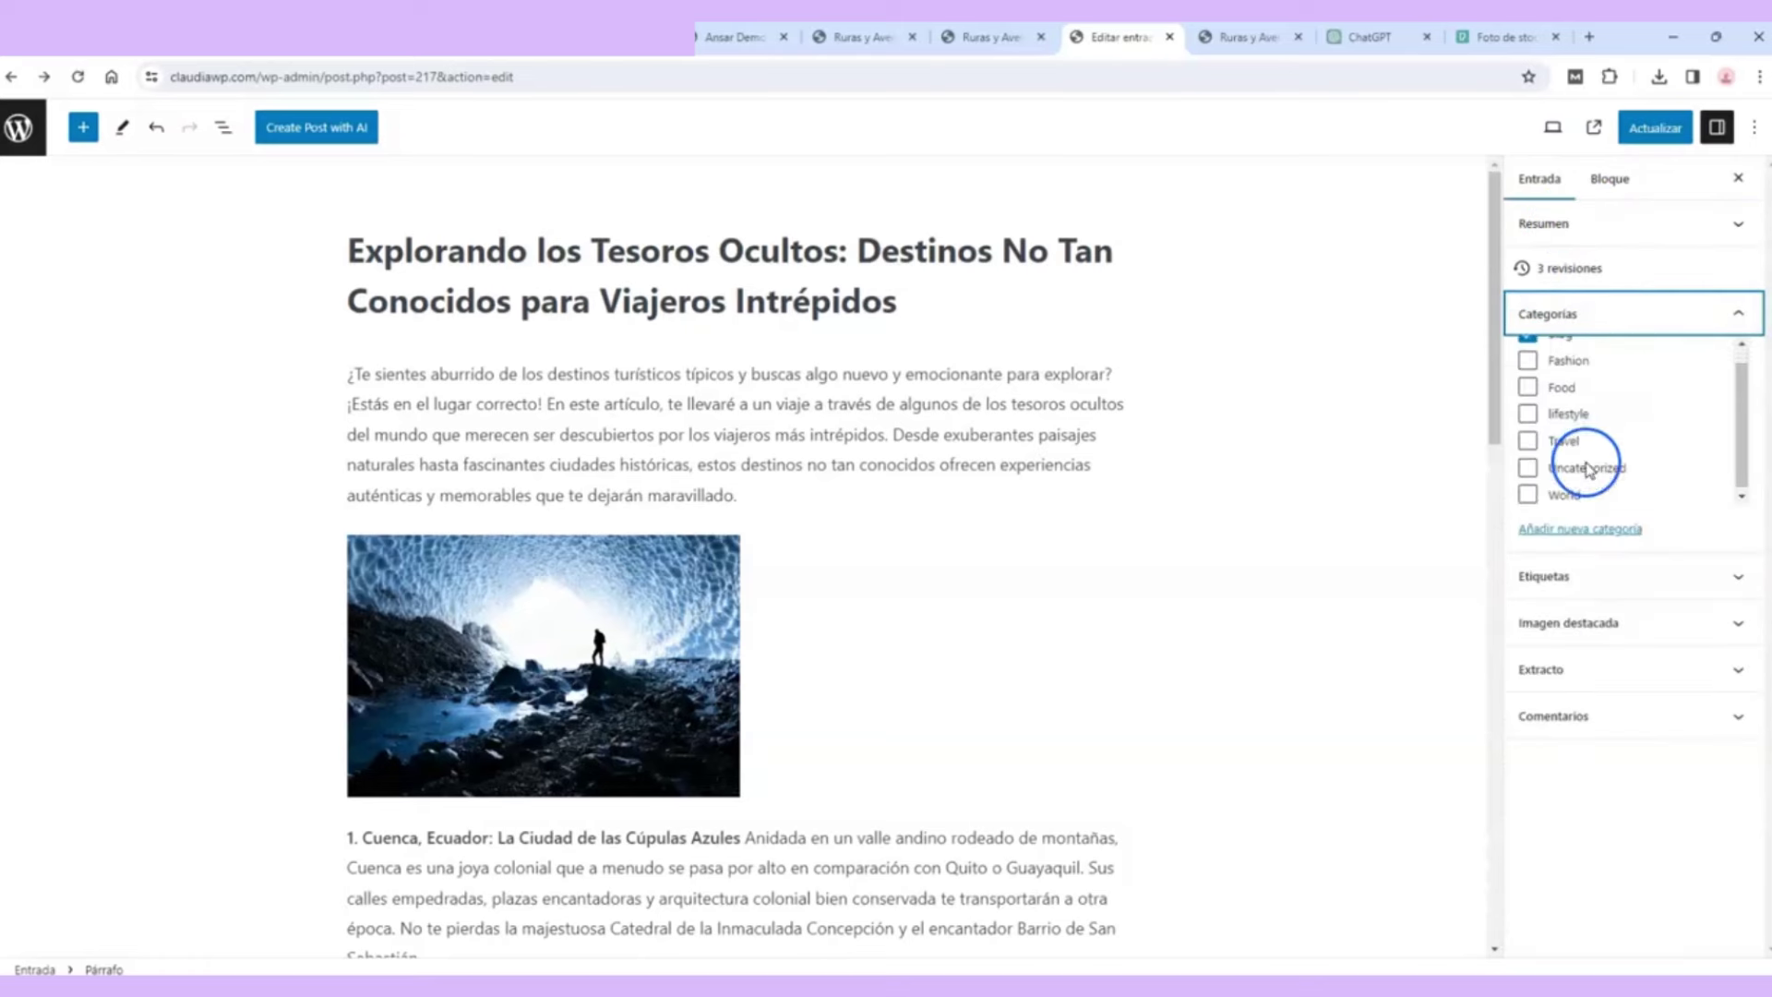
left_click(1744, 408)
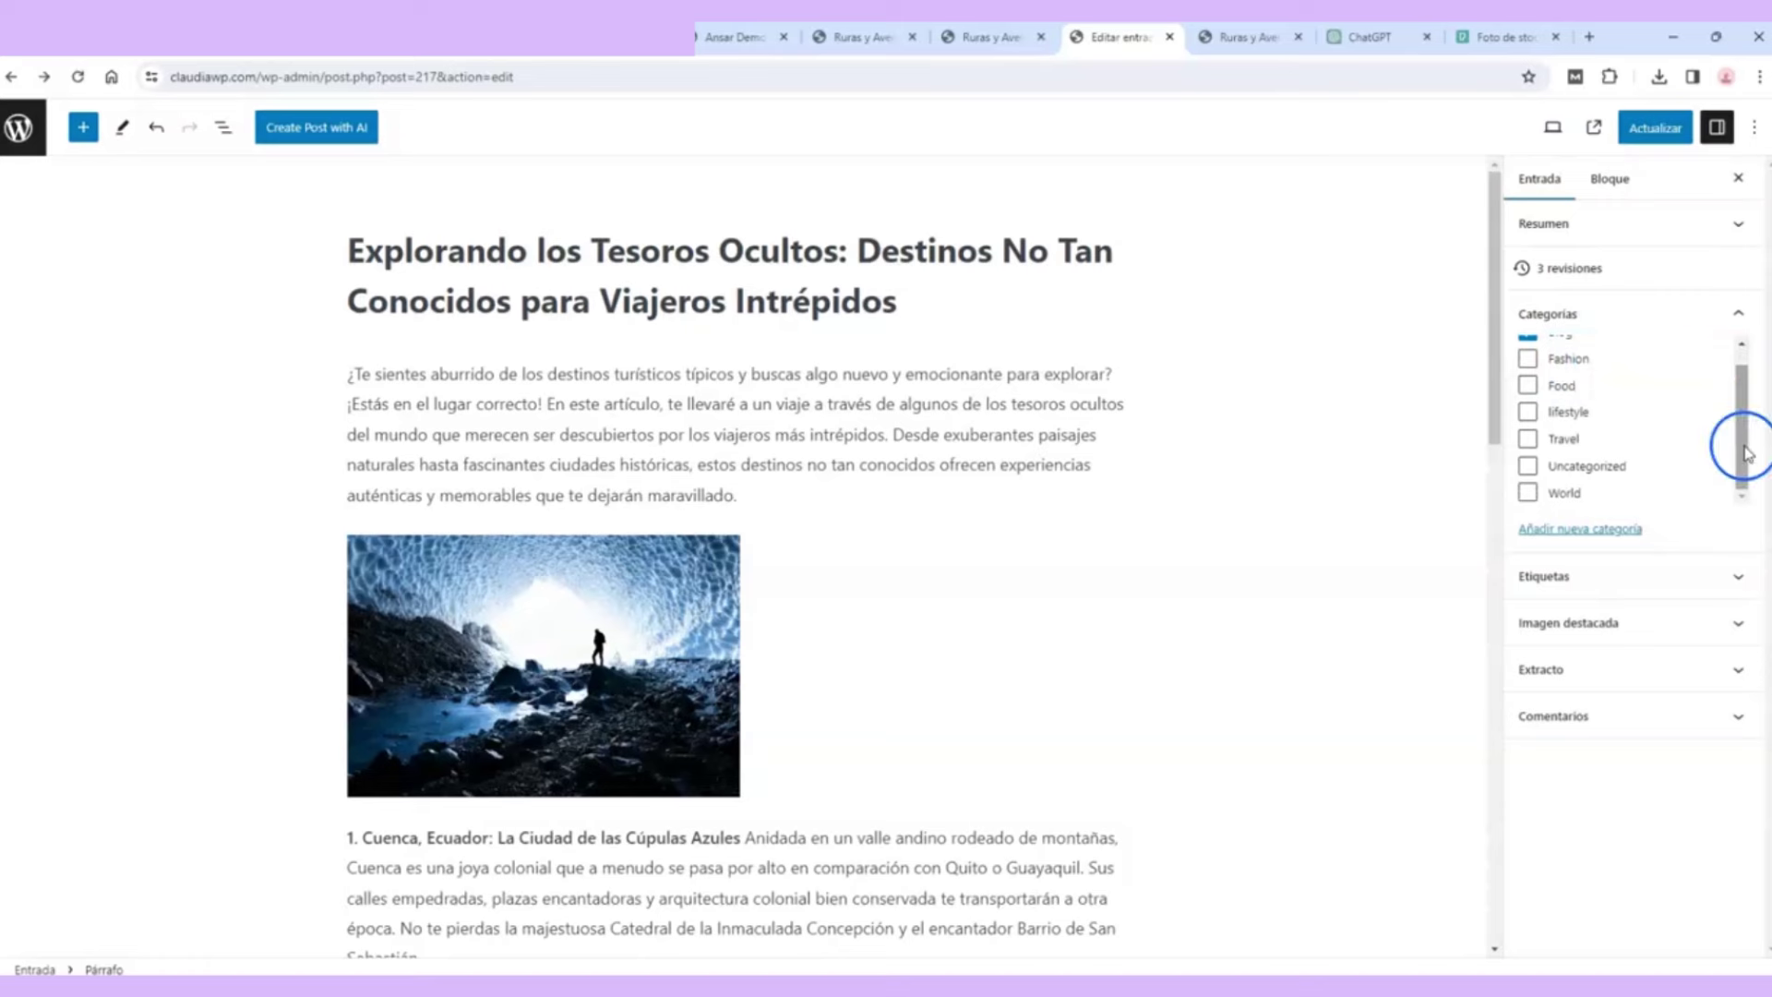
left_click(1609, 532)
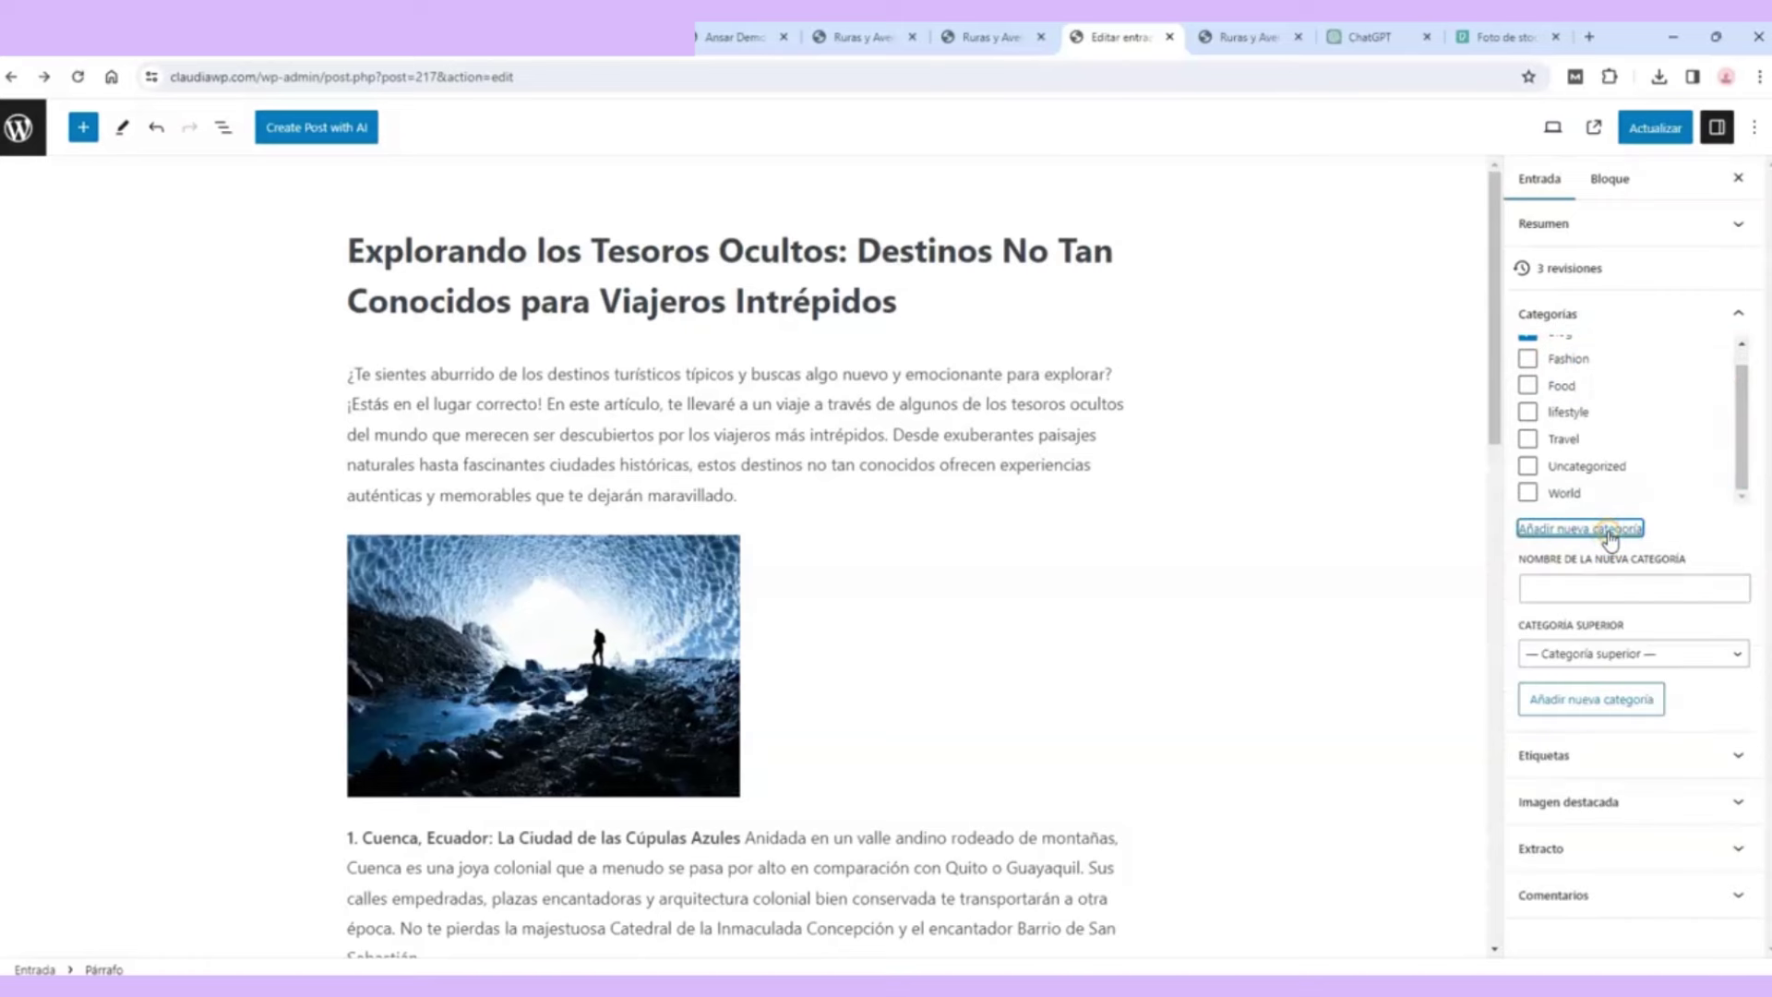
left_click(1567, 586)
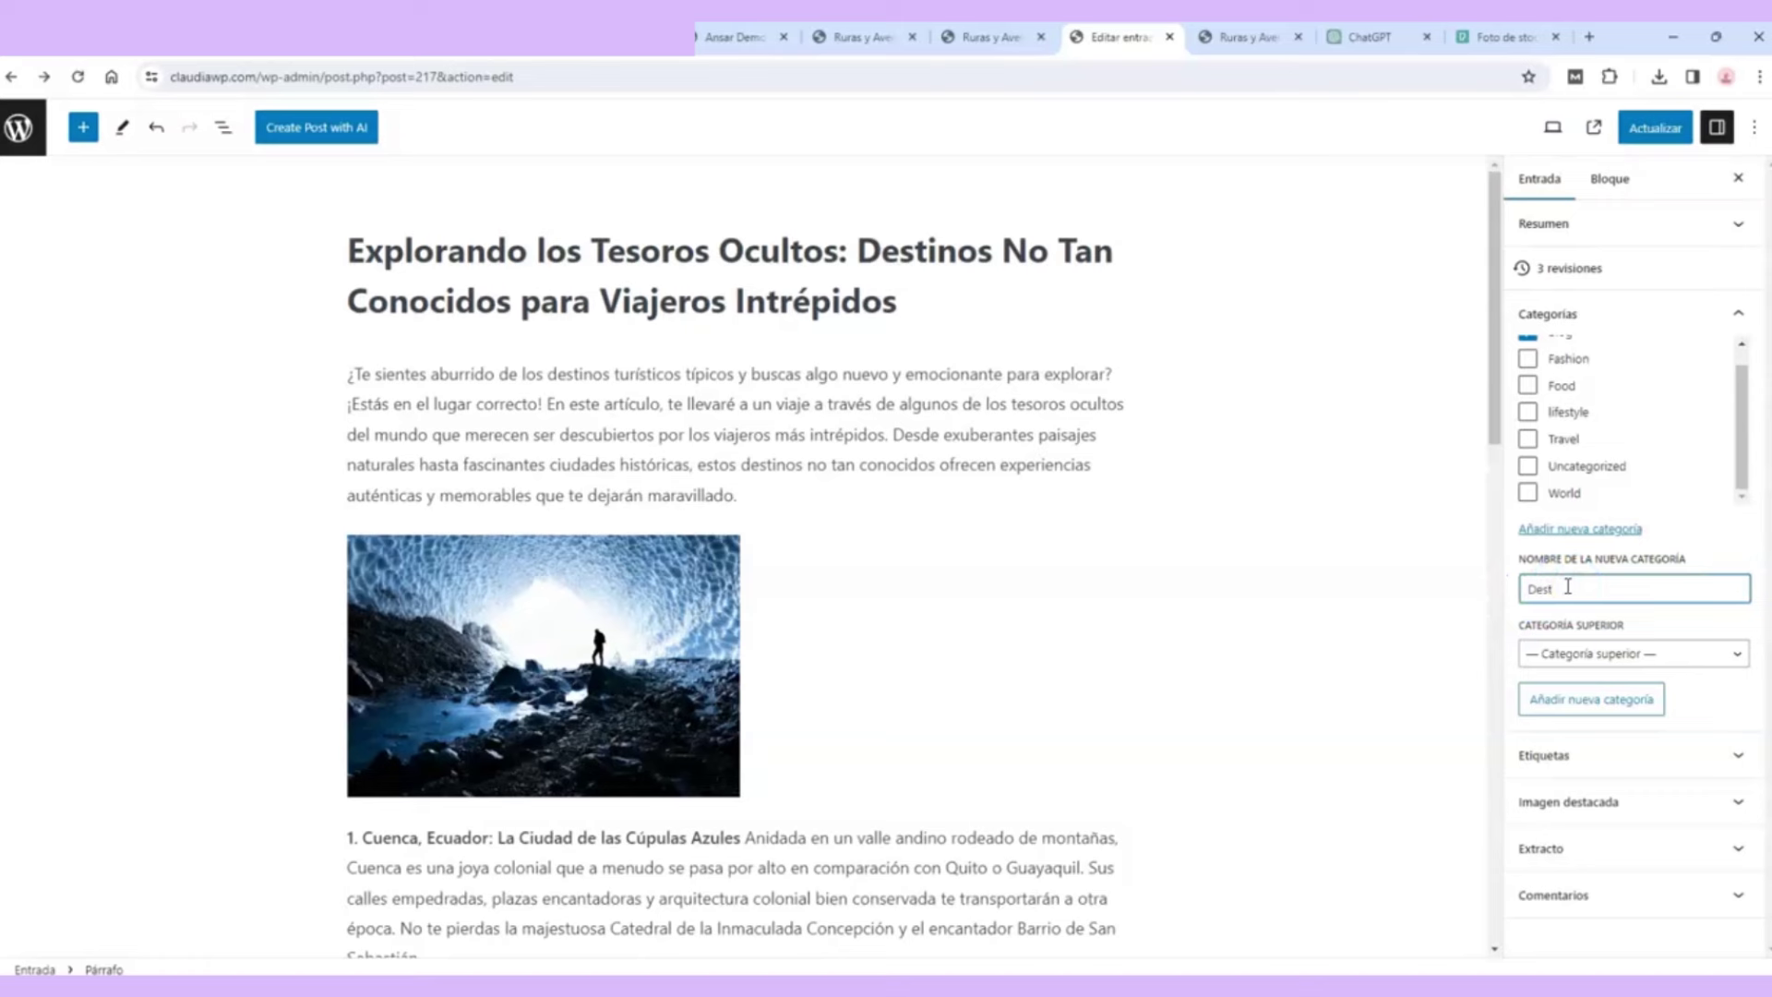
type("Destinos Populares")
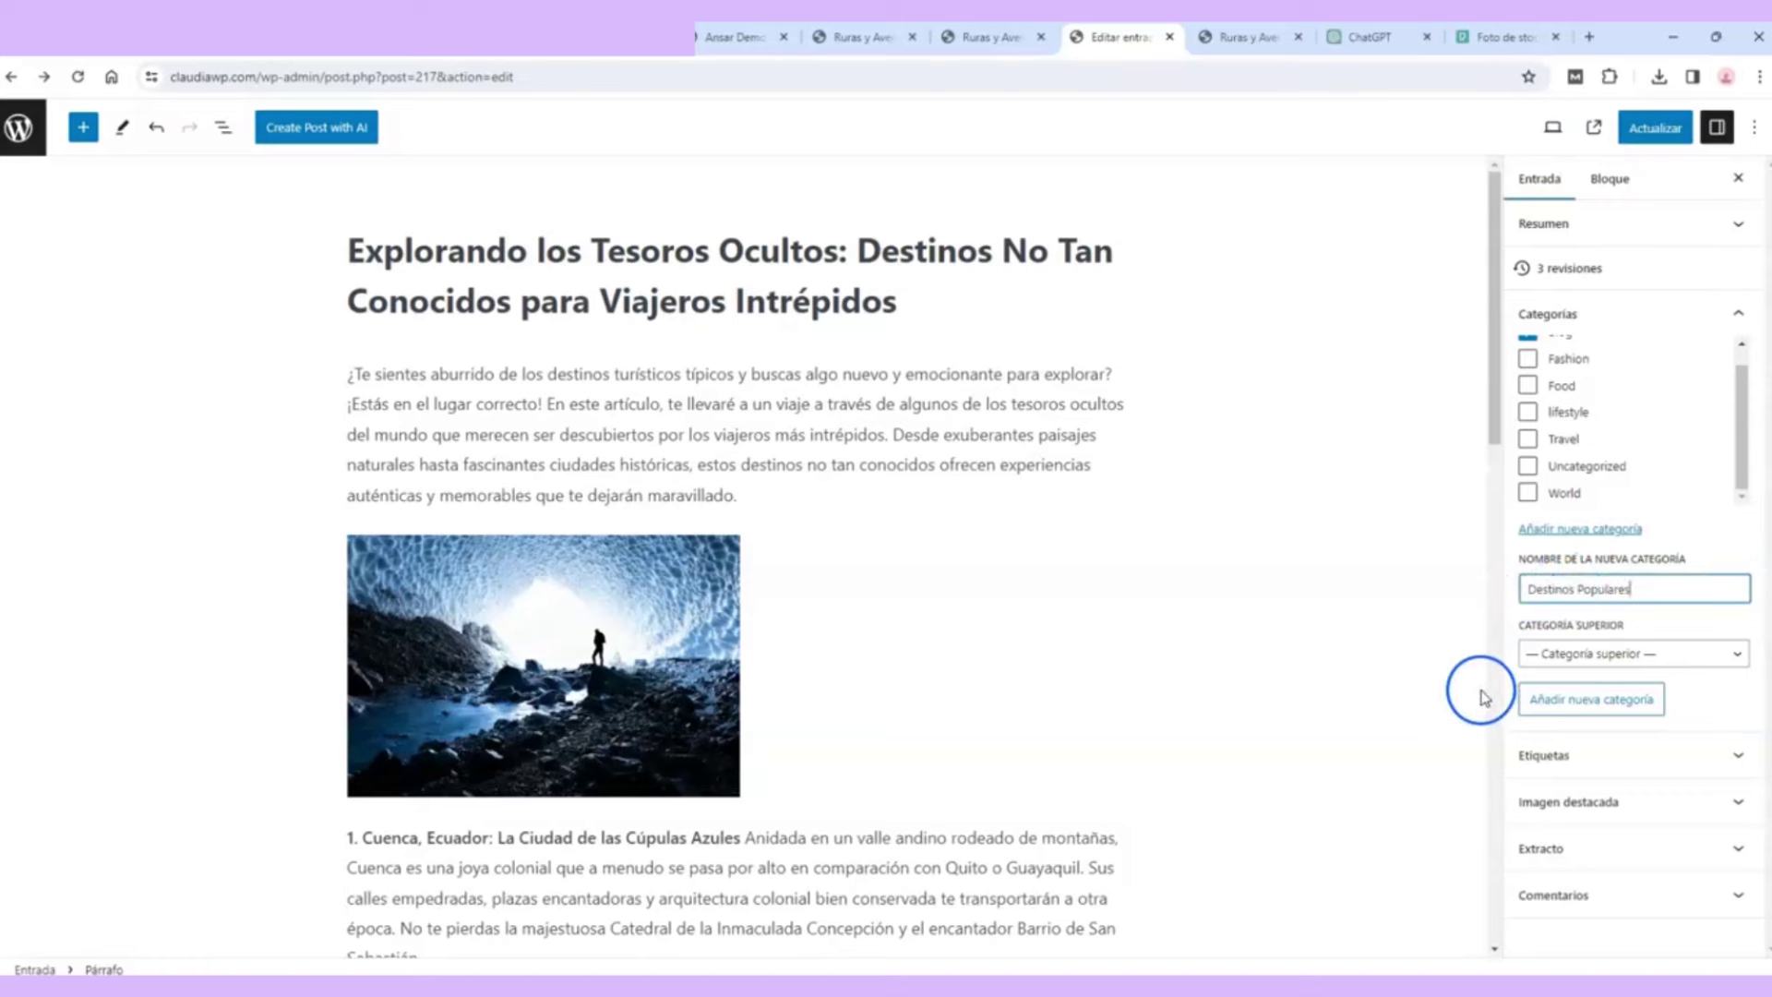
left_click(1581, 707)
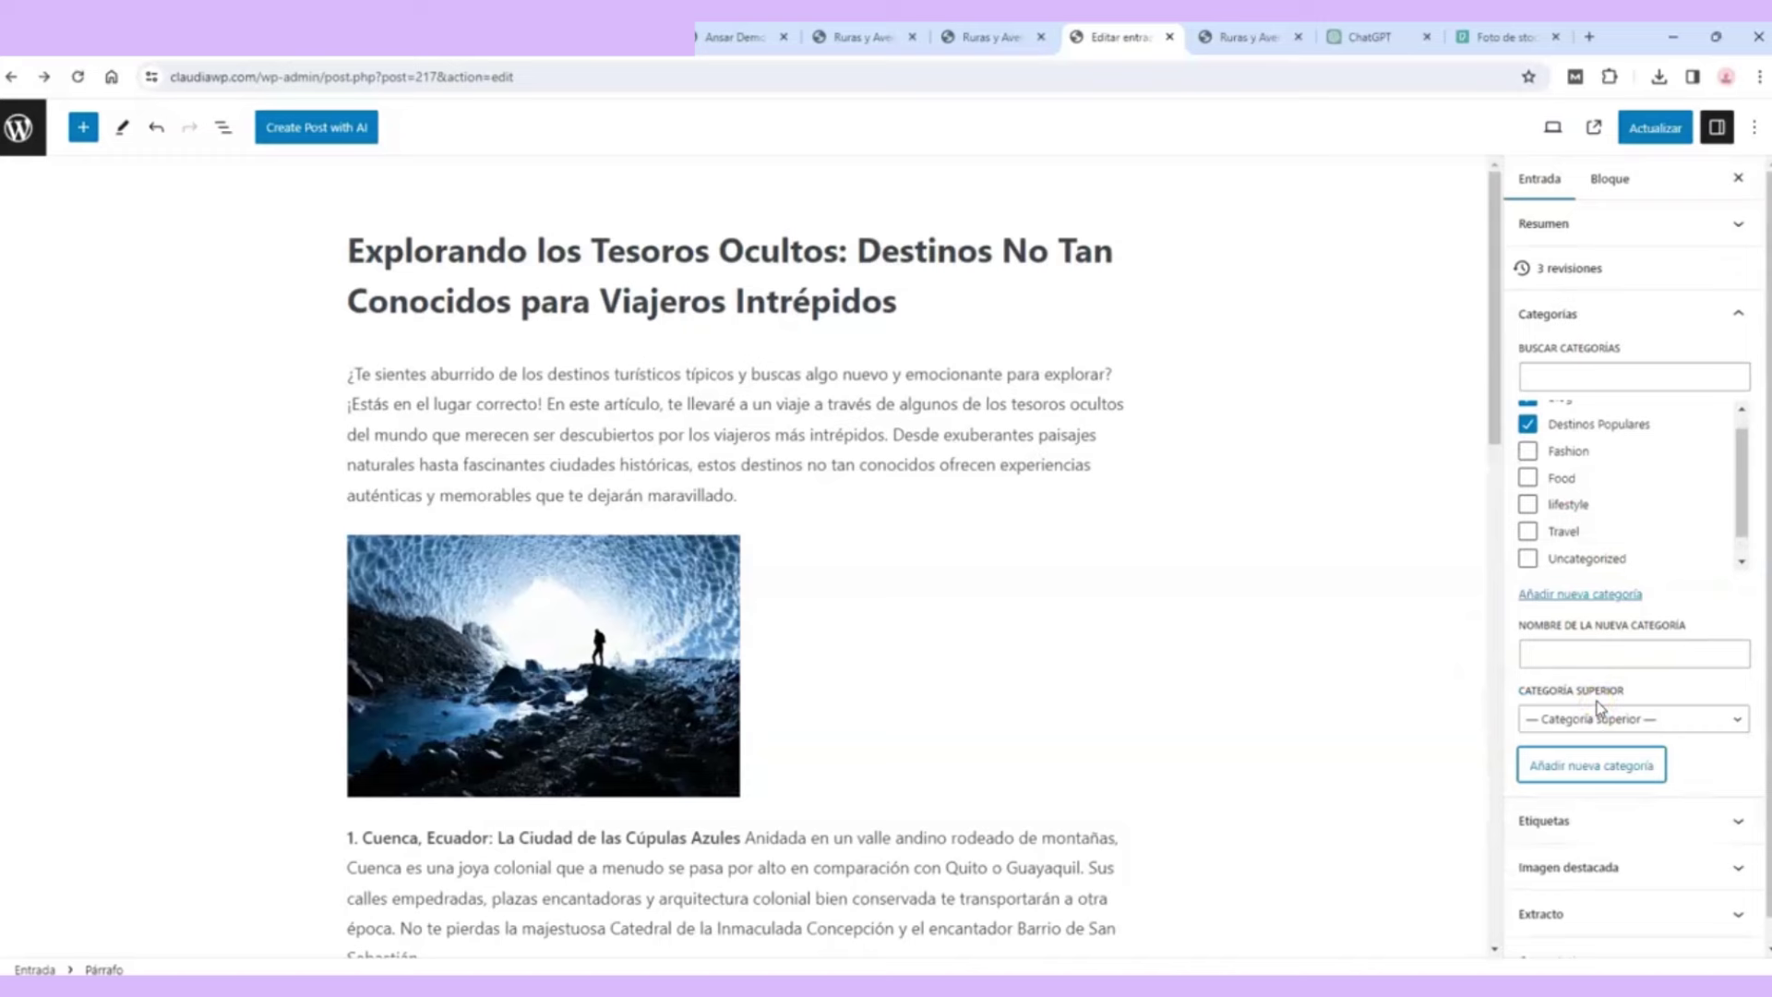
Step: Remove the post from the Blog category, keeping only Destinos Populares selected
scroll(1703, 515, "up", 1)
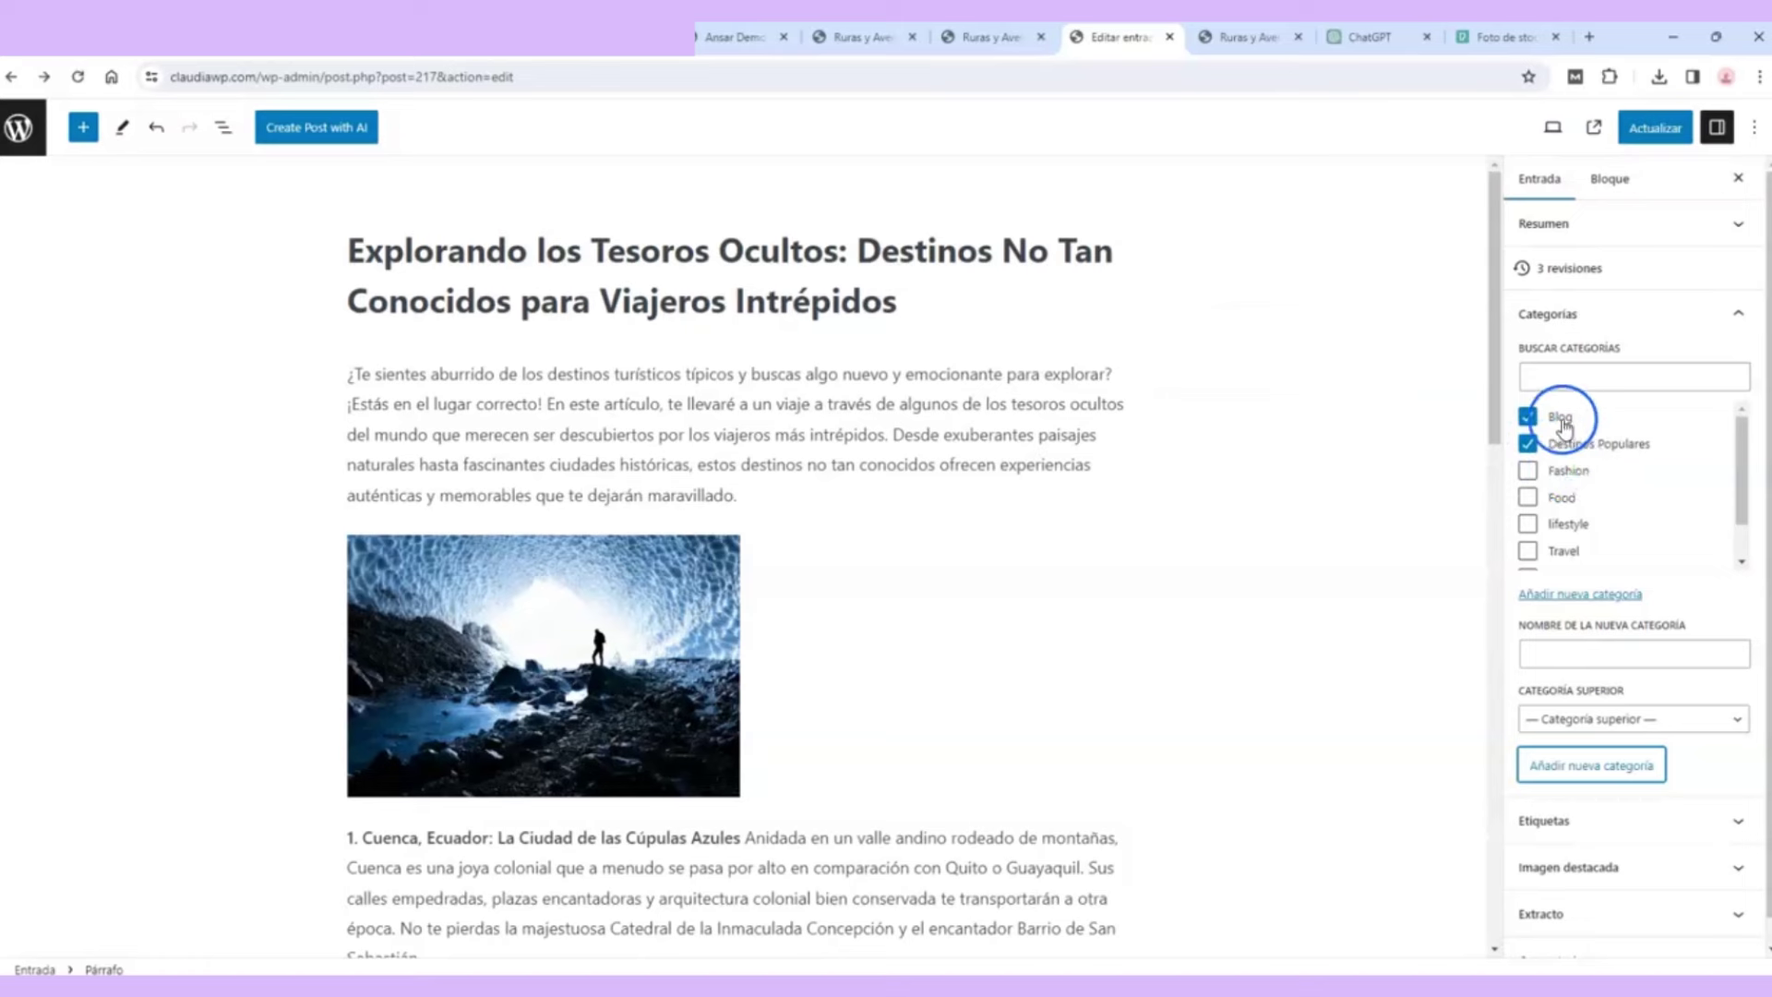
left_click(1529, 418)
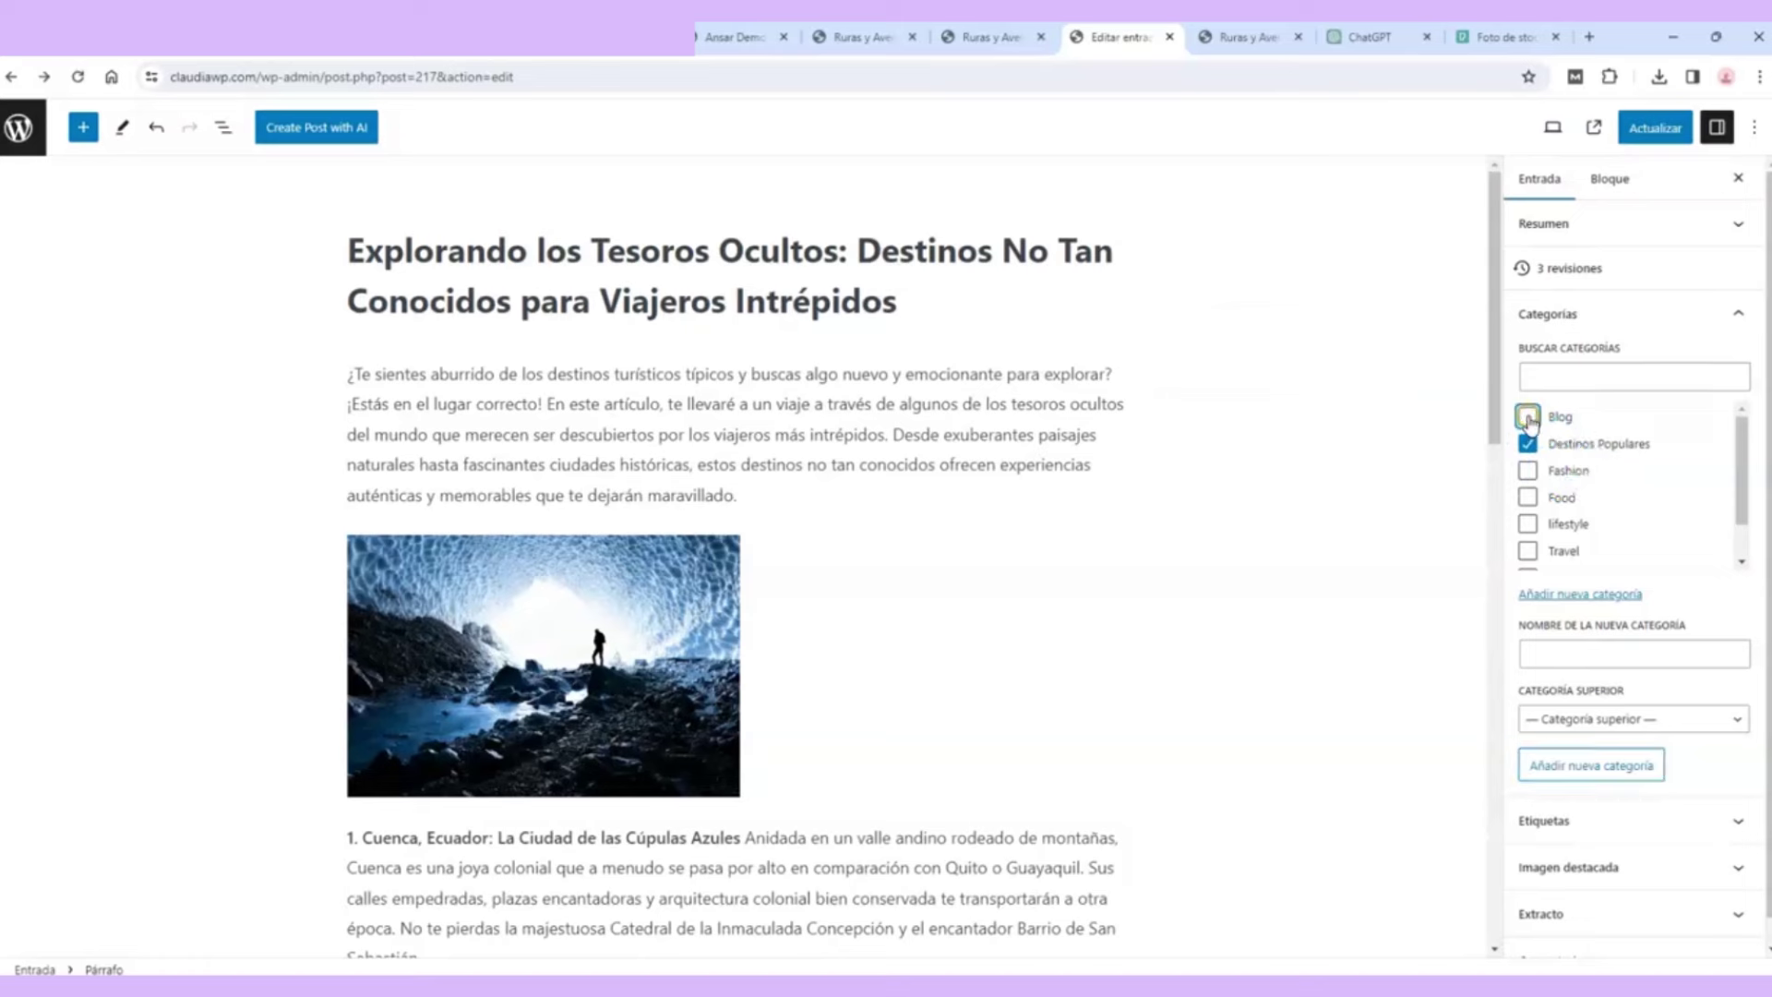
left_click(1527, 499)
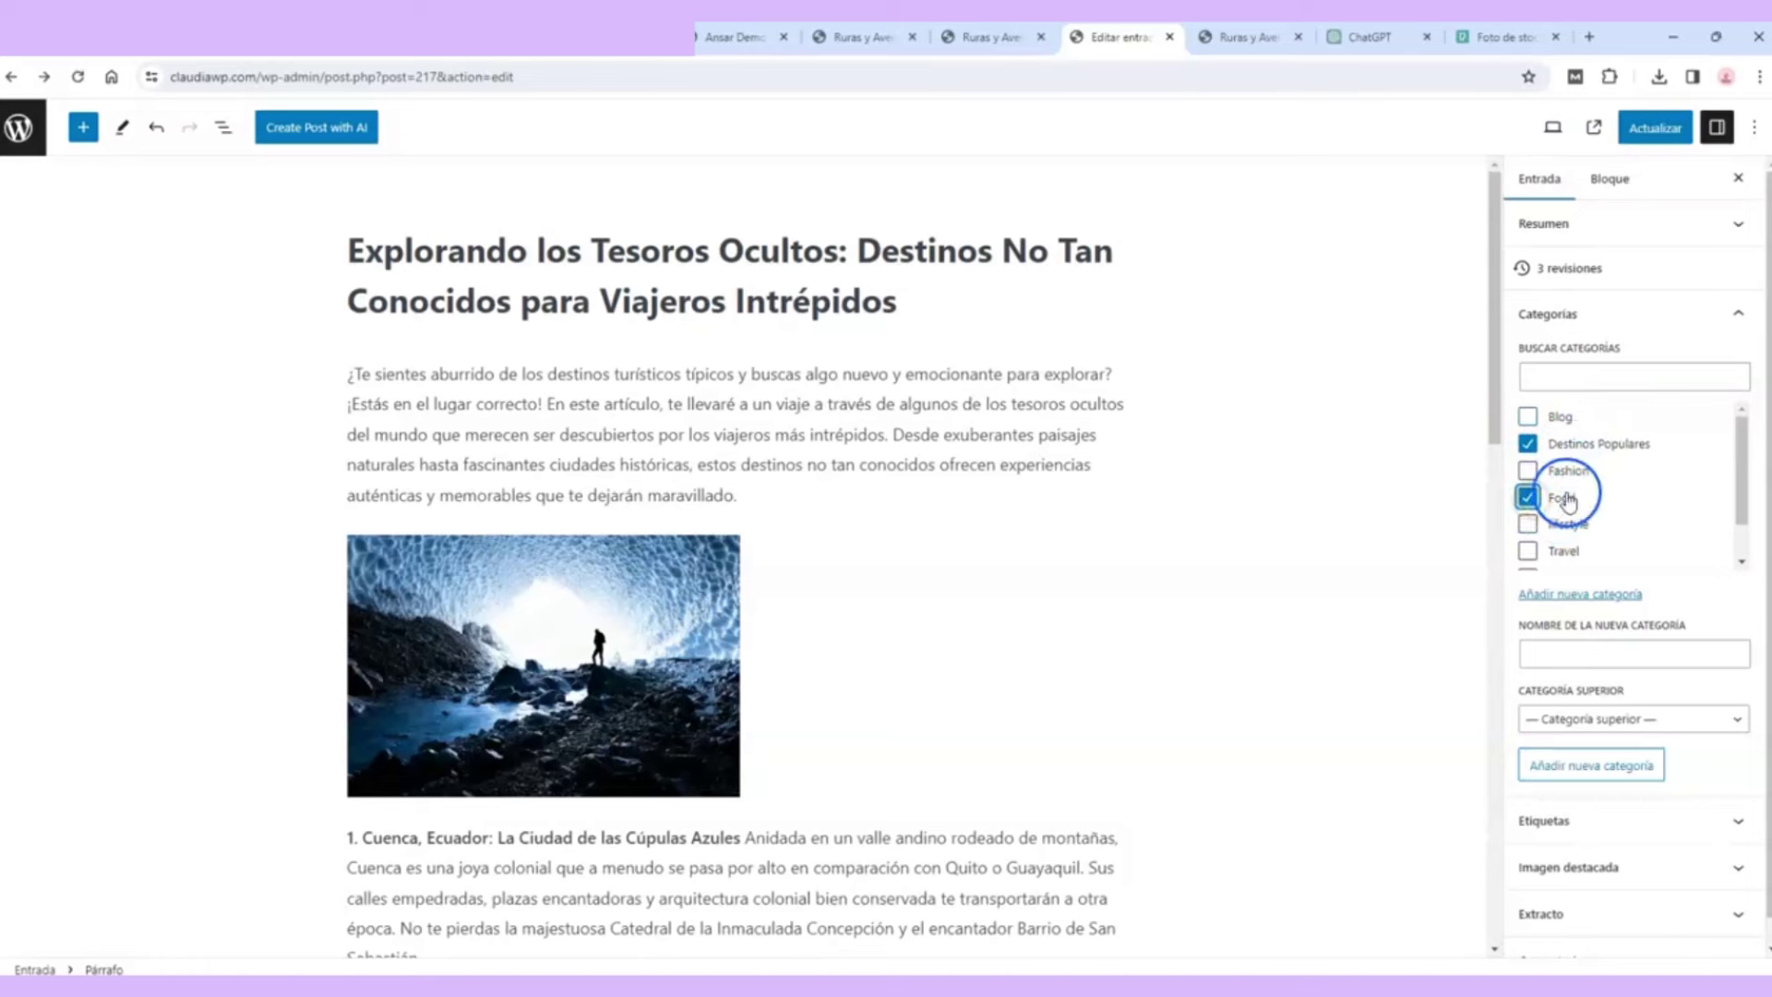
left_click(1527, 552)
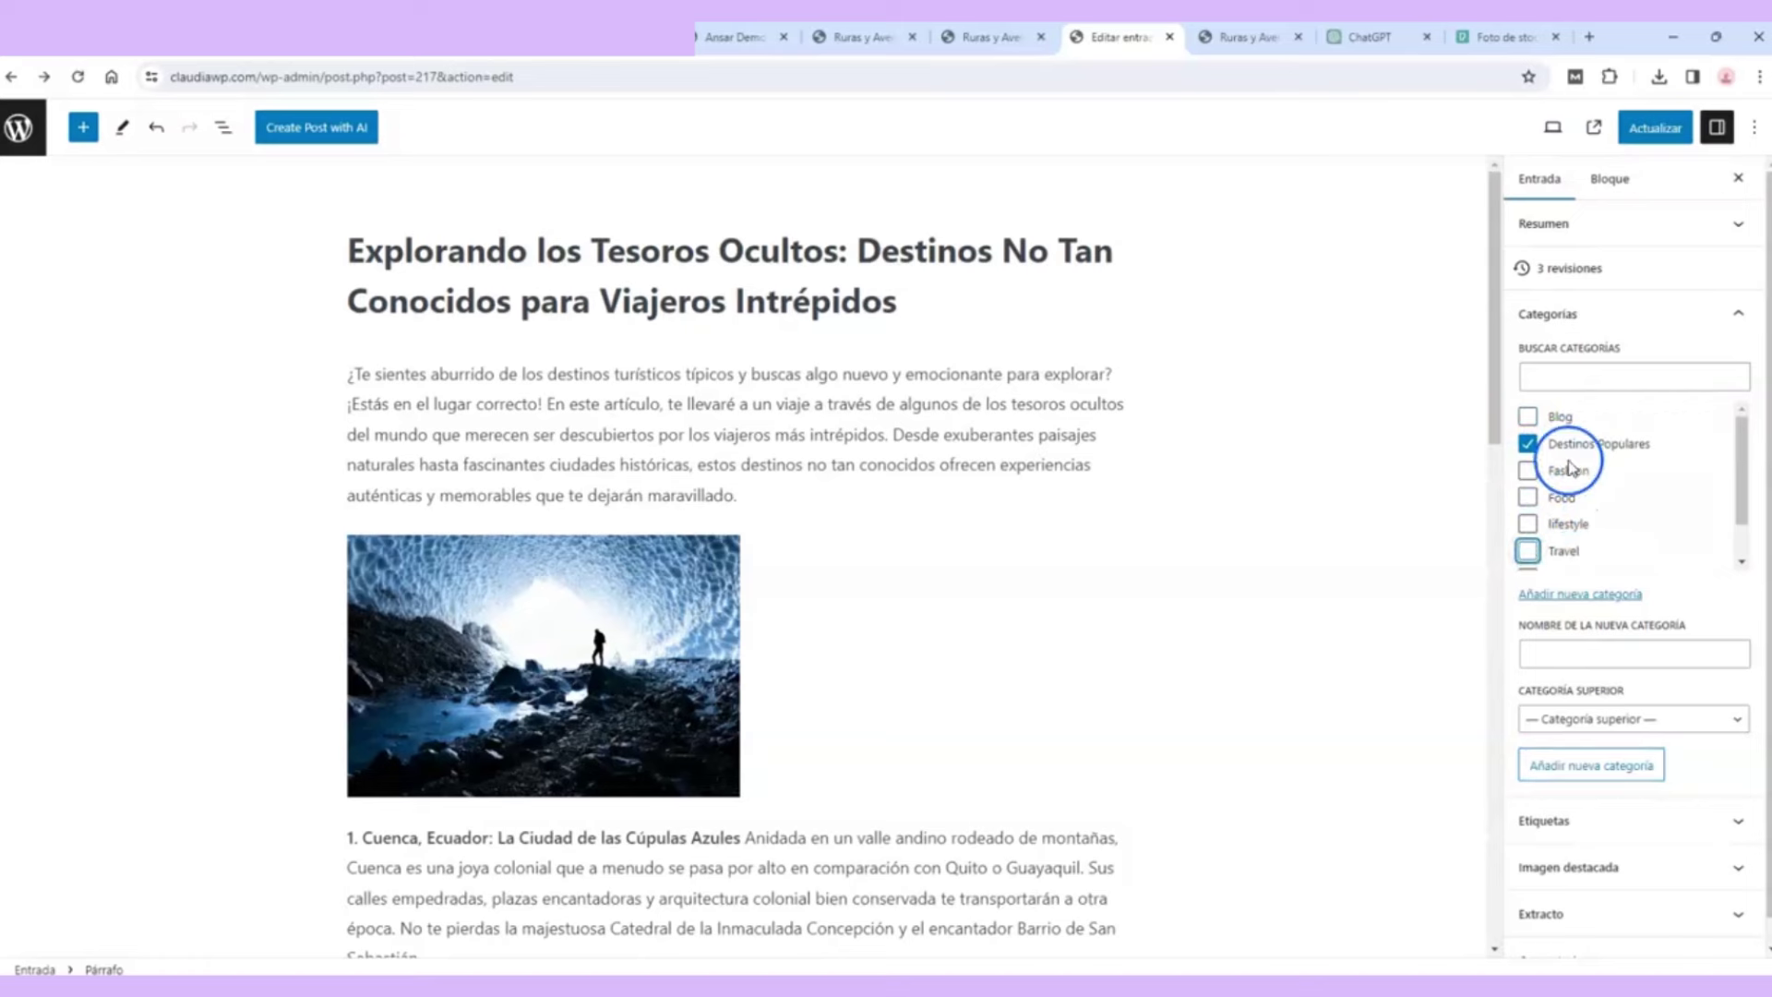
Step: Start setting the post's featured image and select the dark smoke column photo, pexels-rizknas-2827756.jpg, from the media library
scroll(1653, 327, "down", 1)
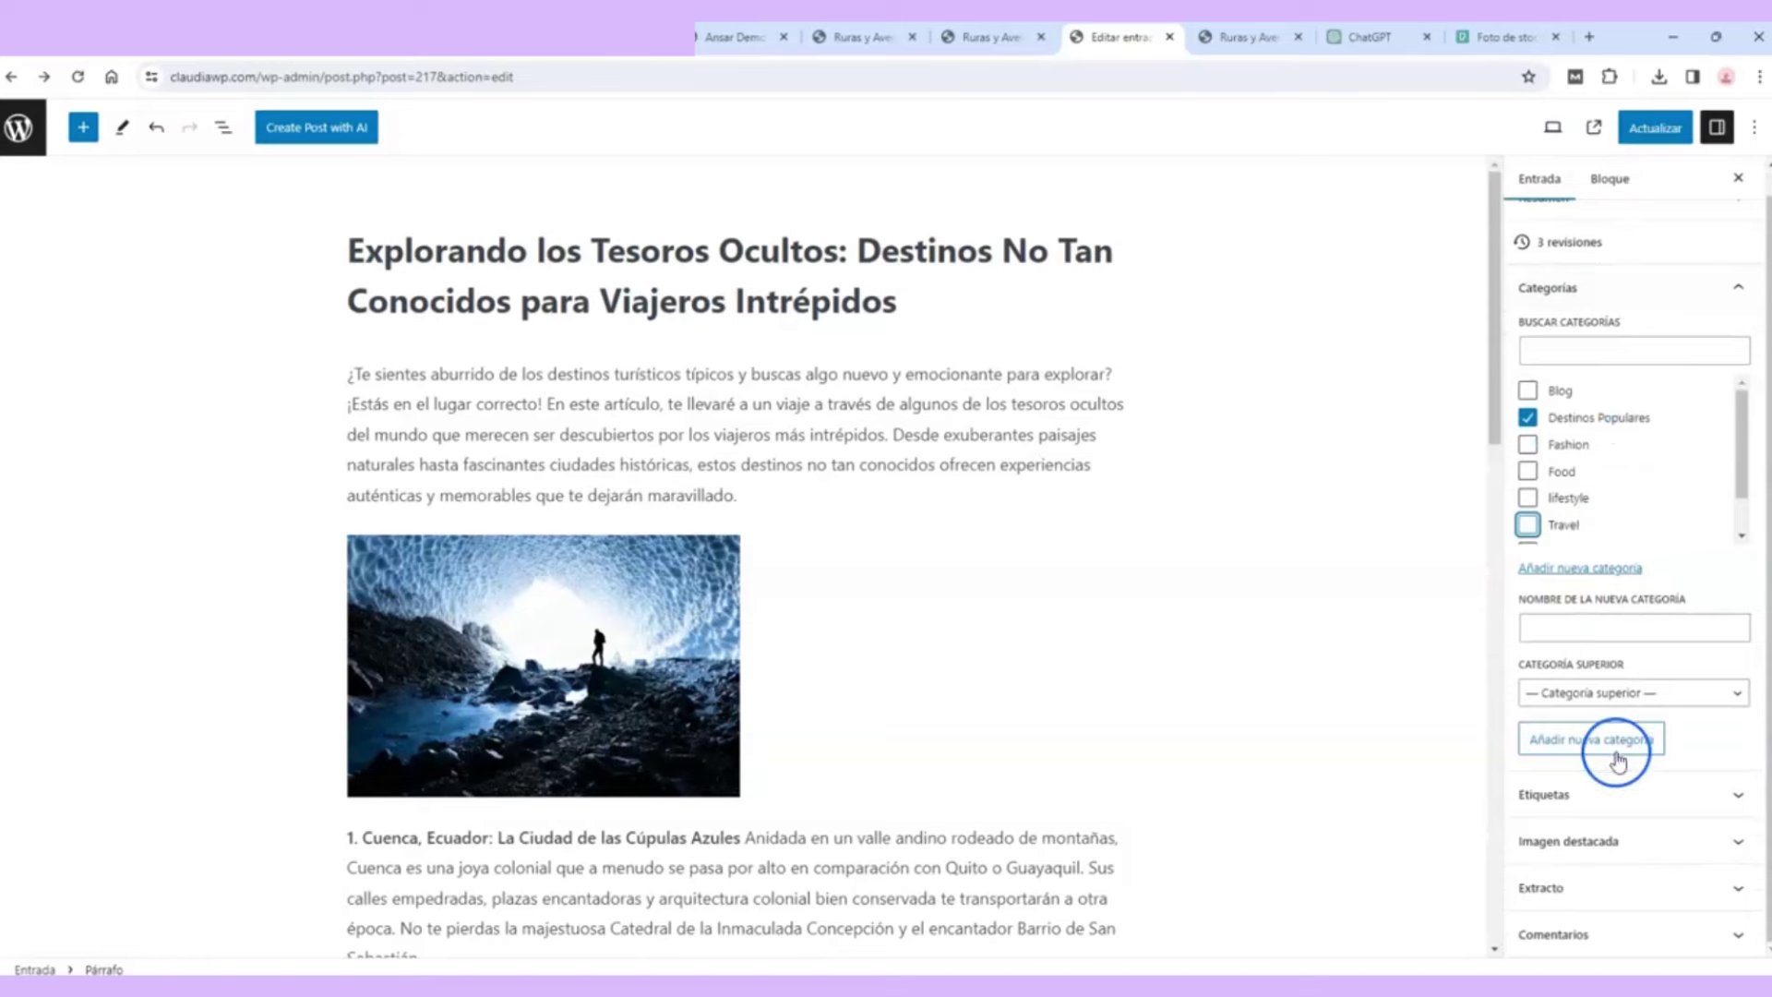
left_click(1609, 850)
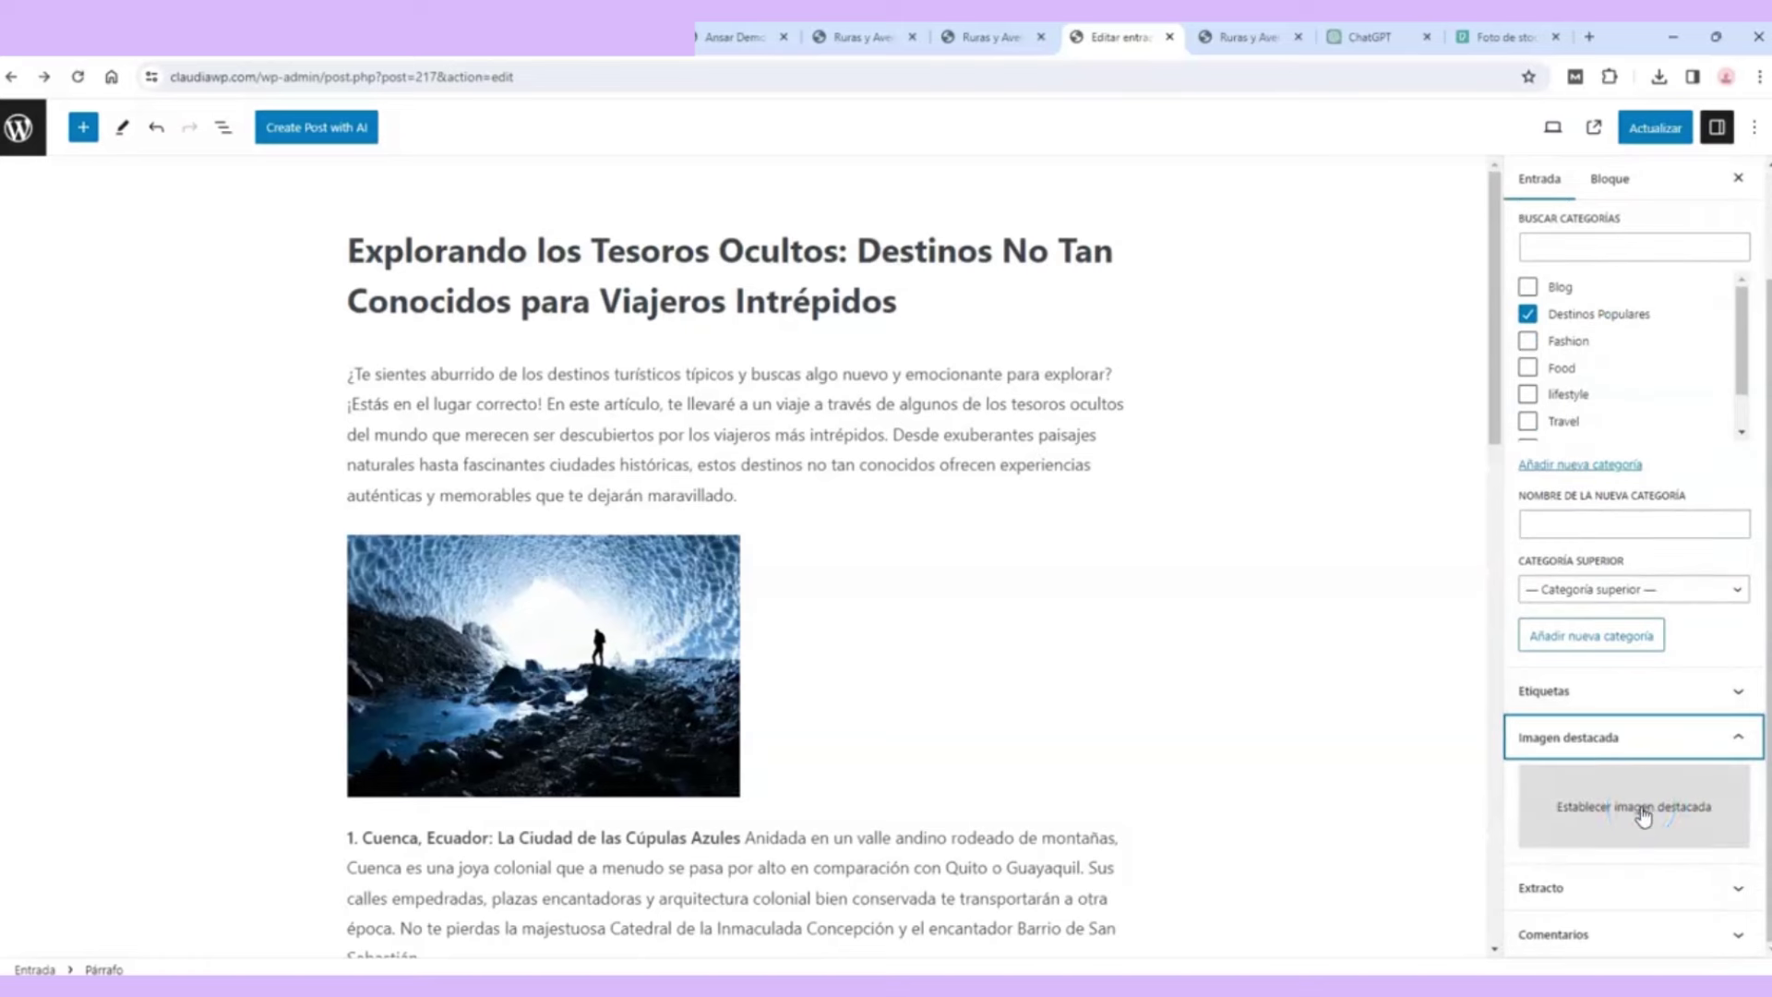
left_click(1317, 534)
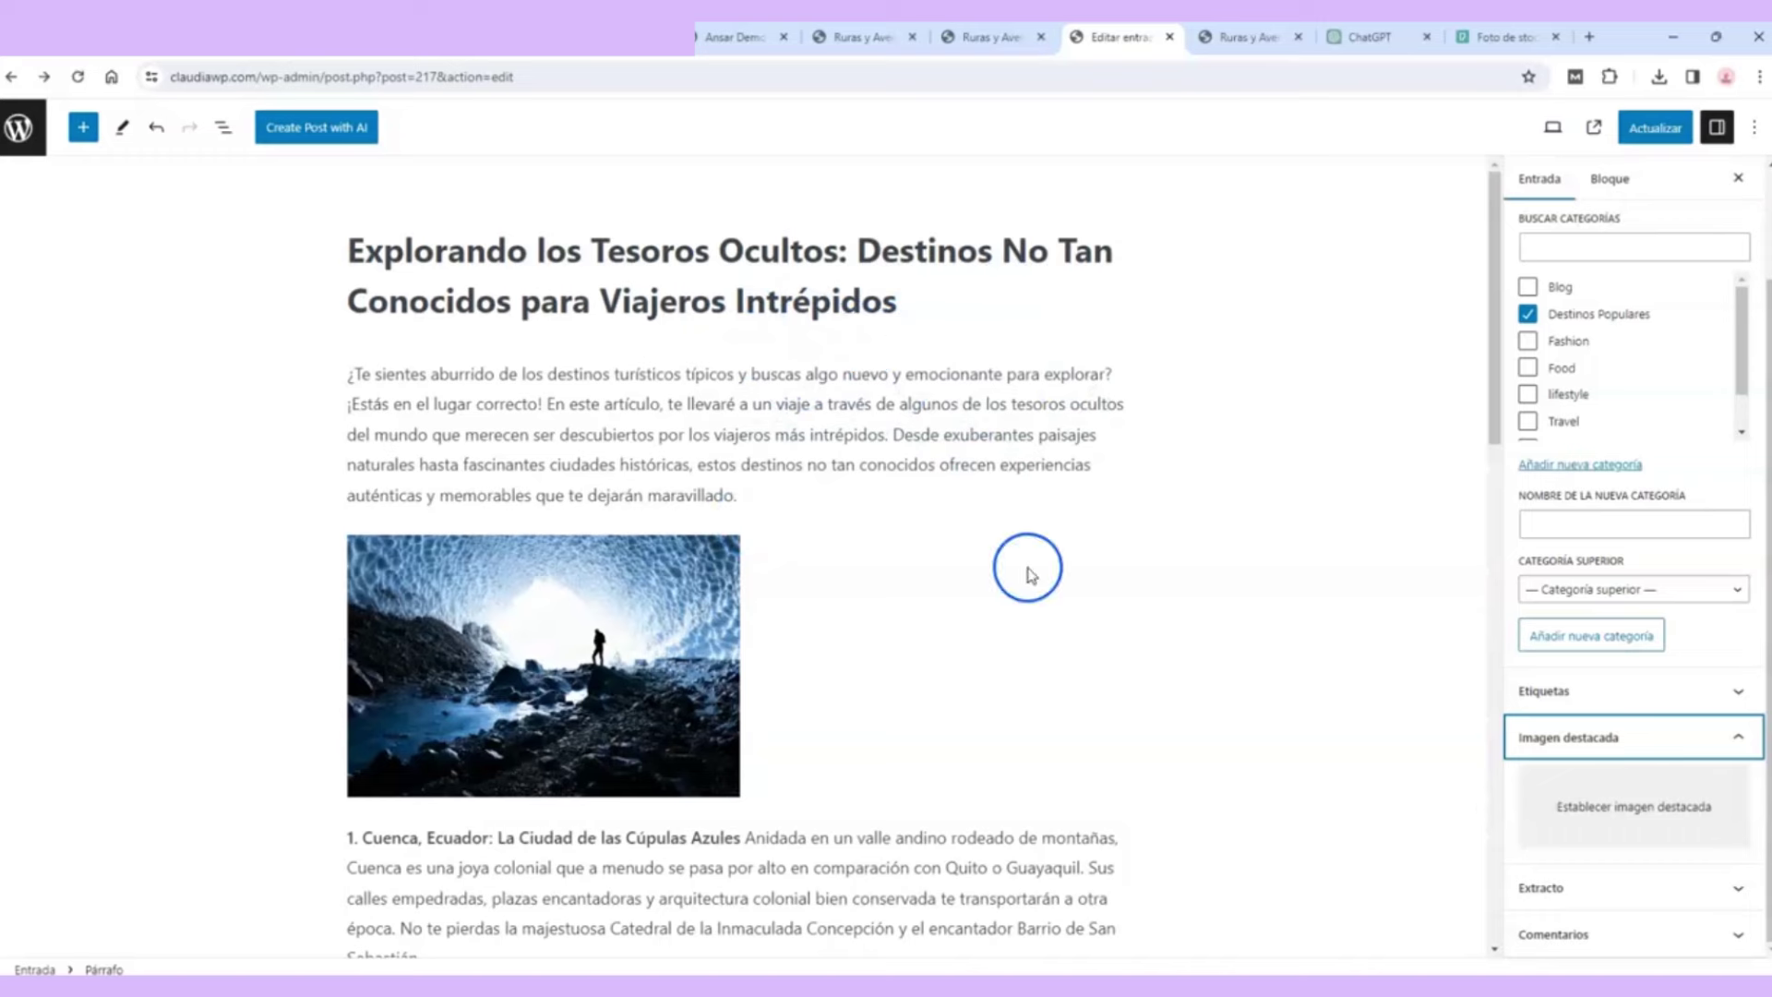
left_click(1621, 810)
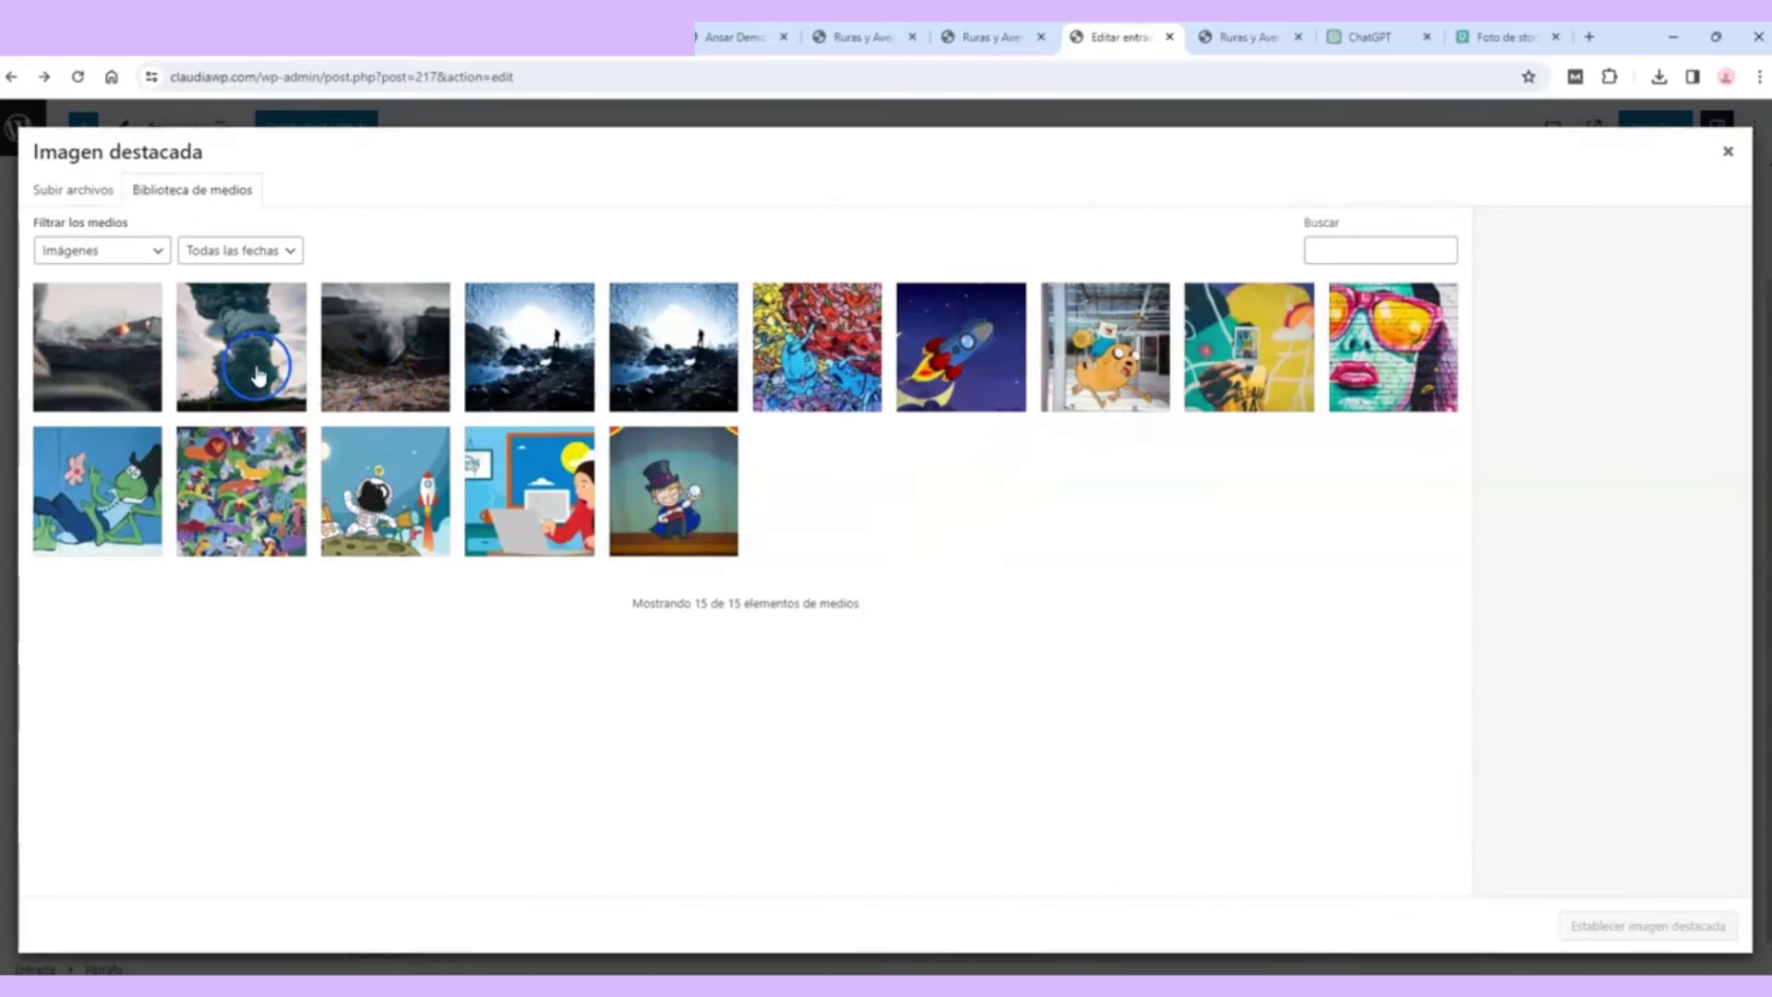
left_click(219, 360)
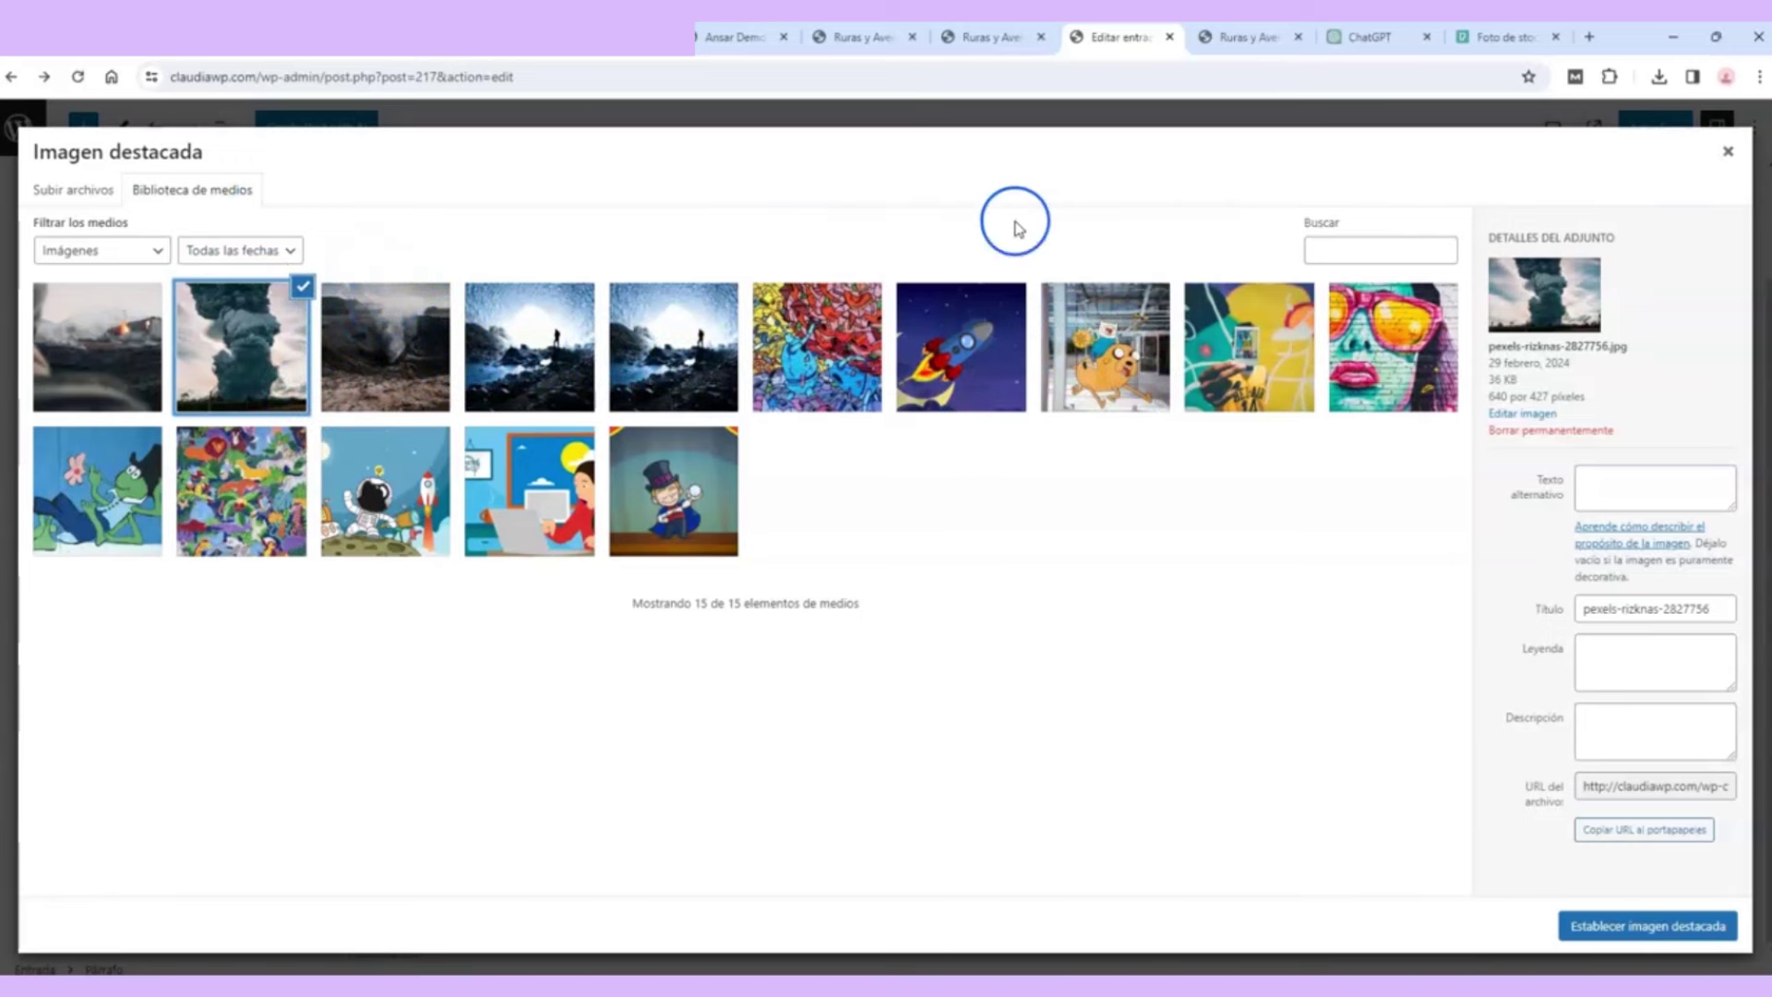
left_click(64, 196)
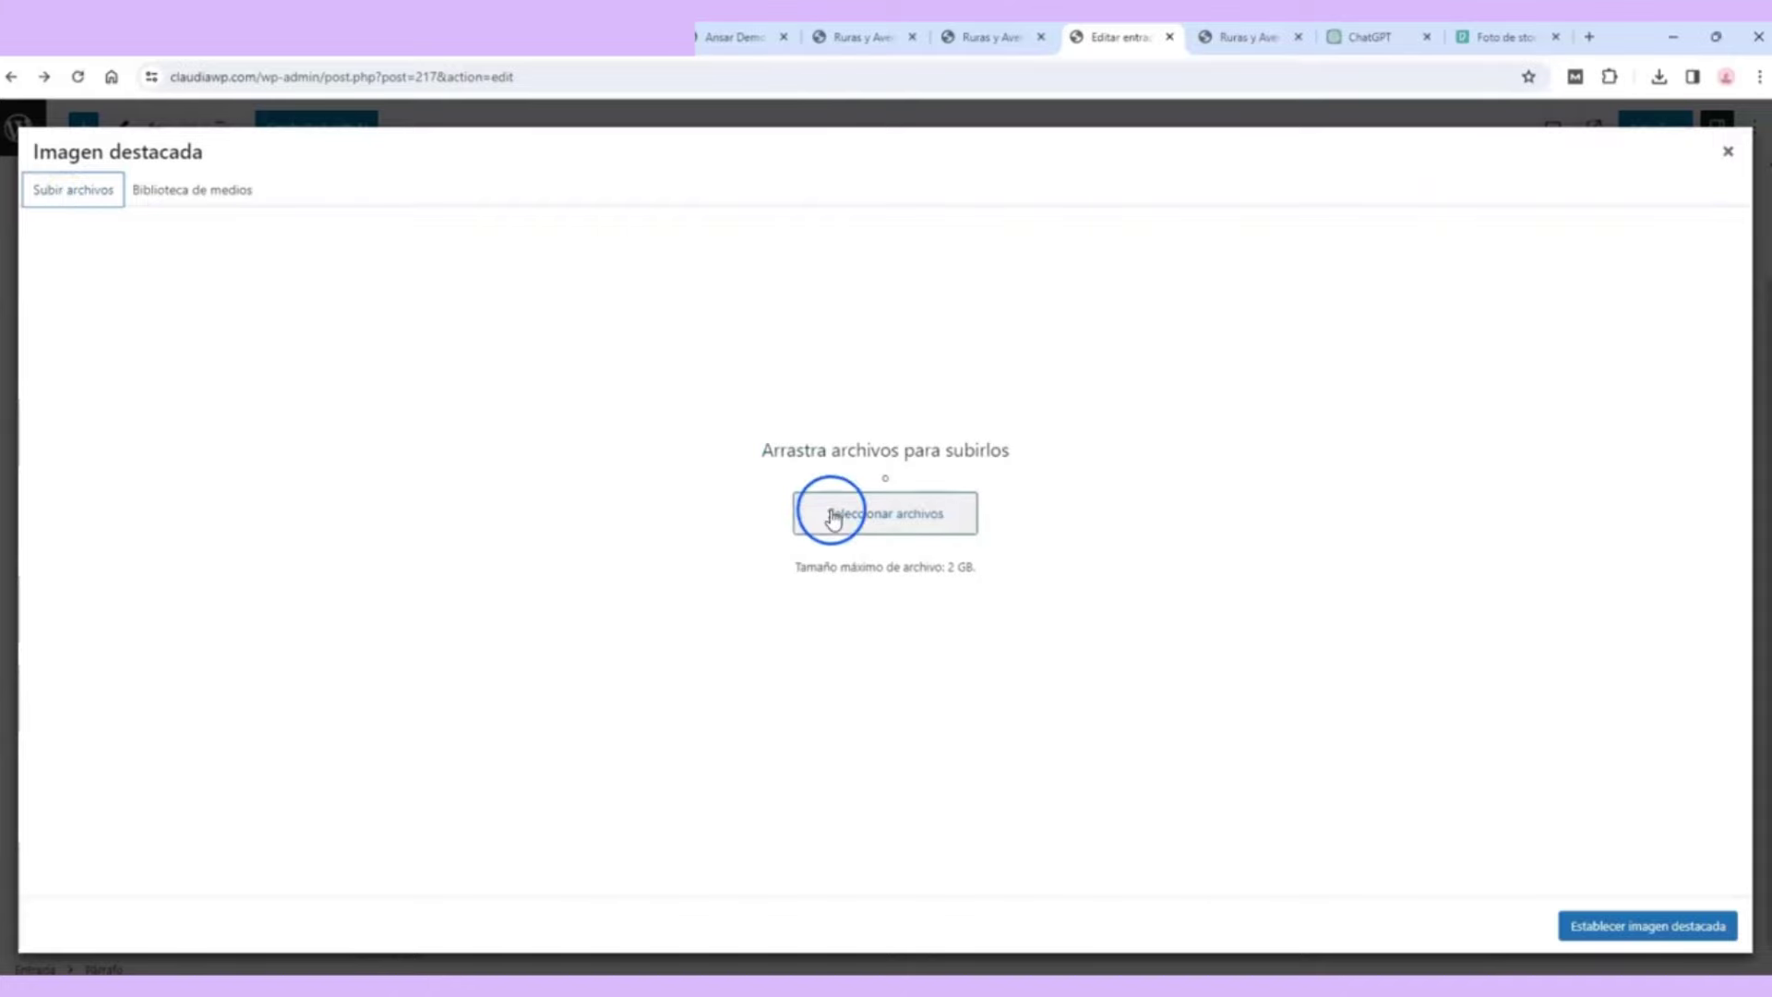
left_click(930, 515)
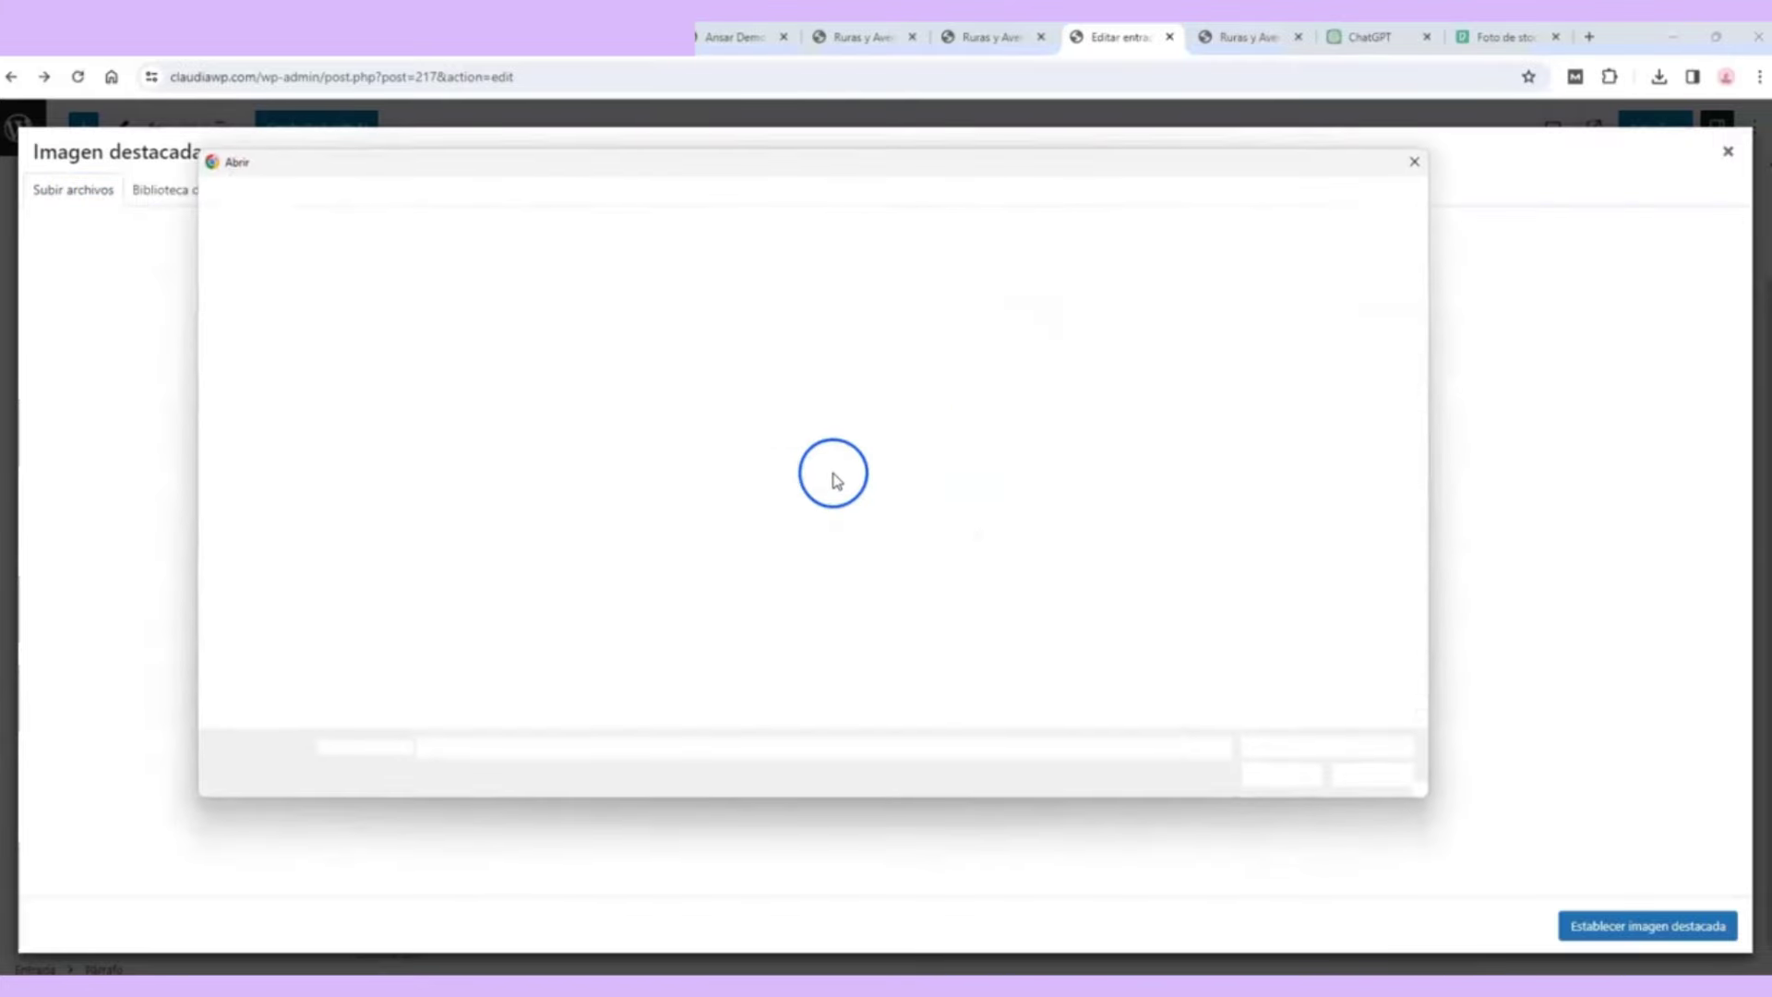
left_click(1427, 155)
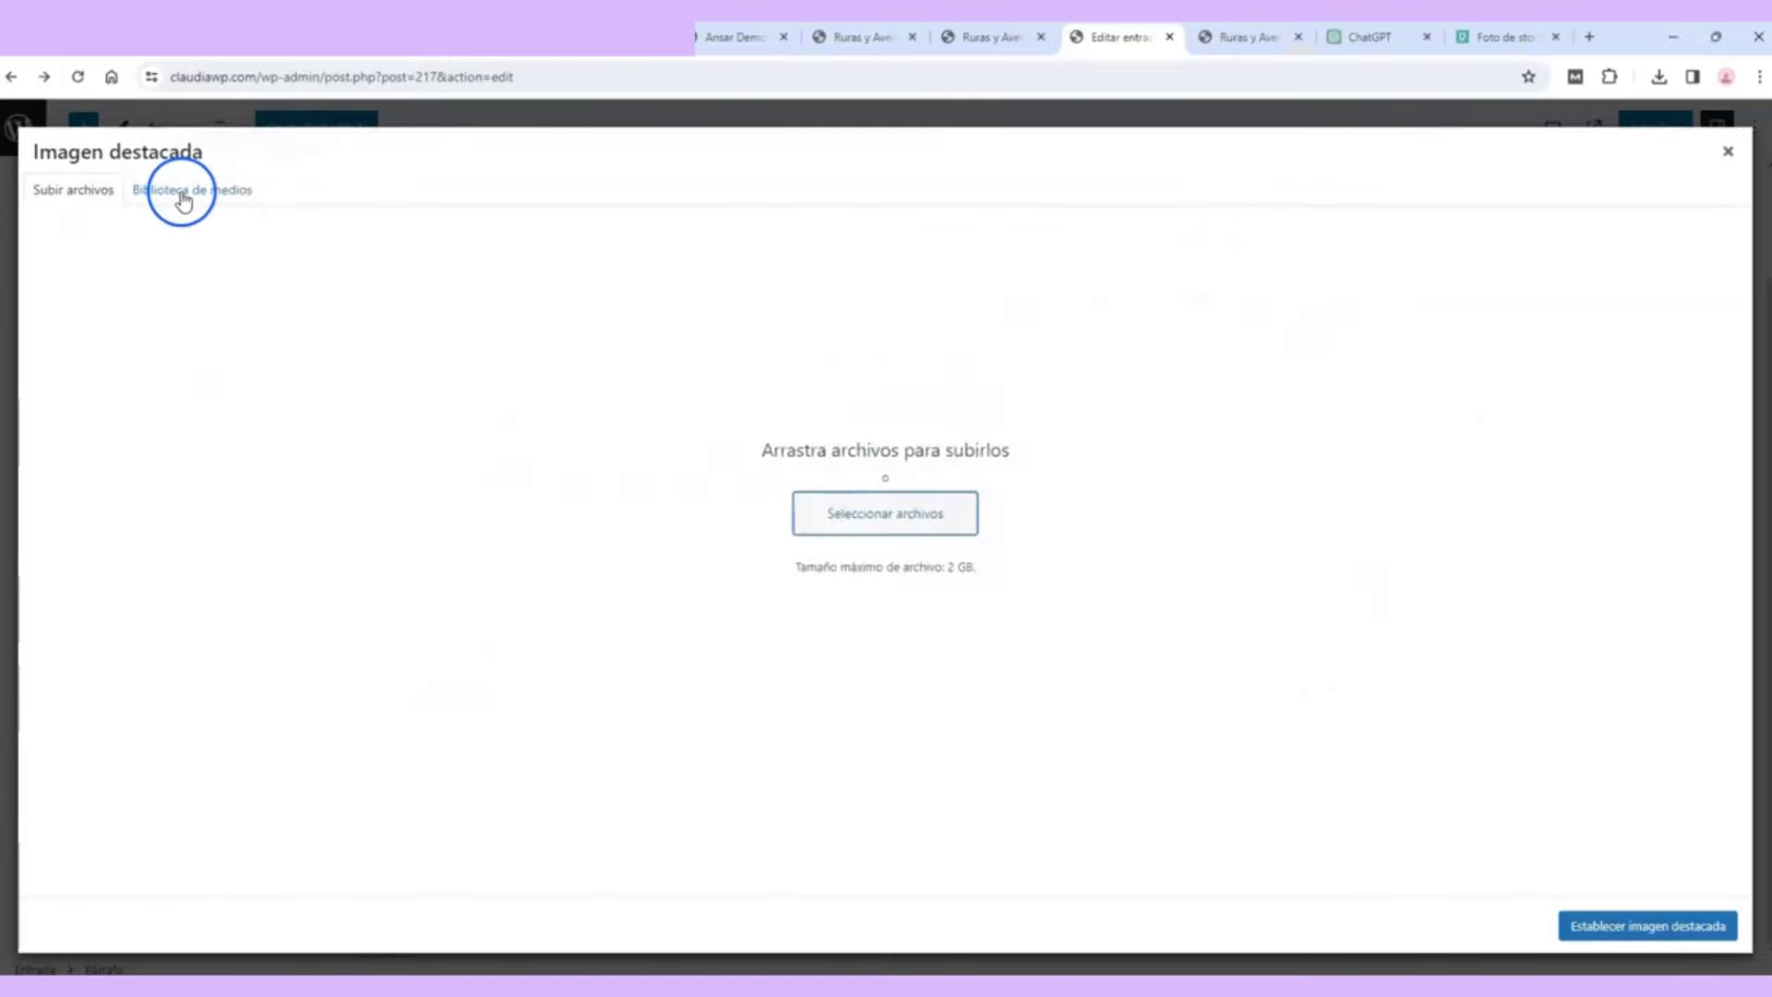
Step: Set the smoke column photo from the media library as the featured image and update the post
left_click(183, 198)
left_click(212, 360)
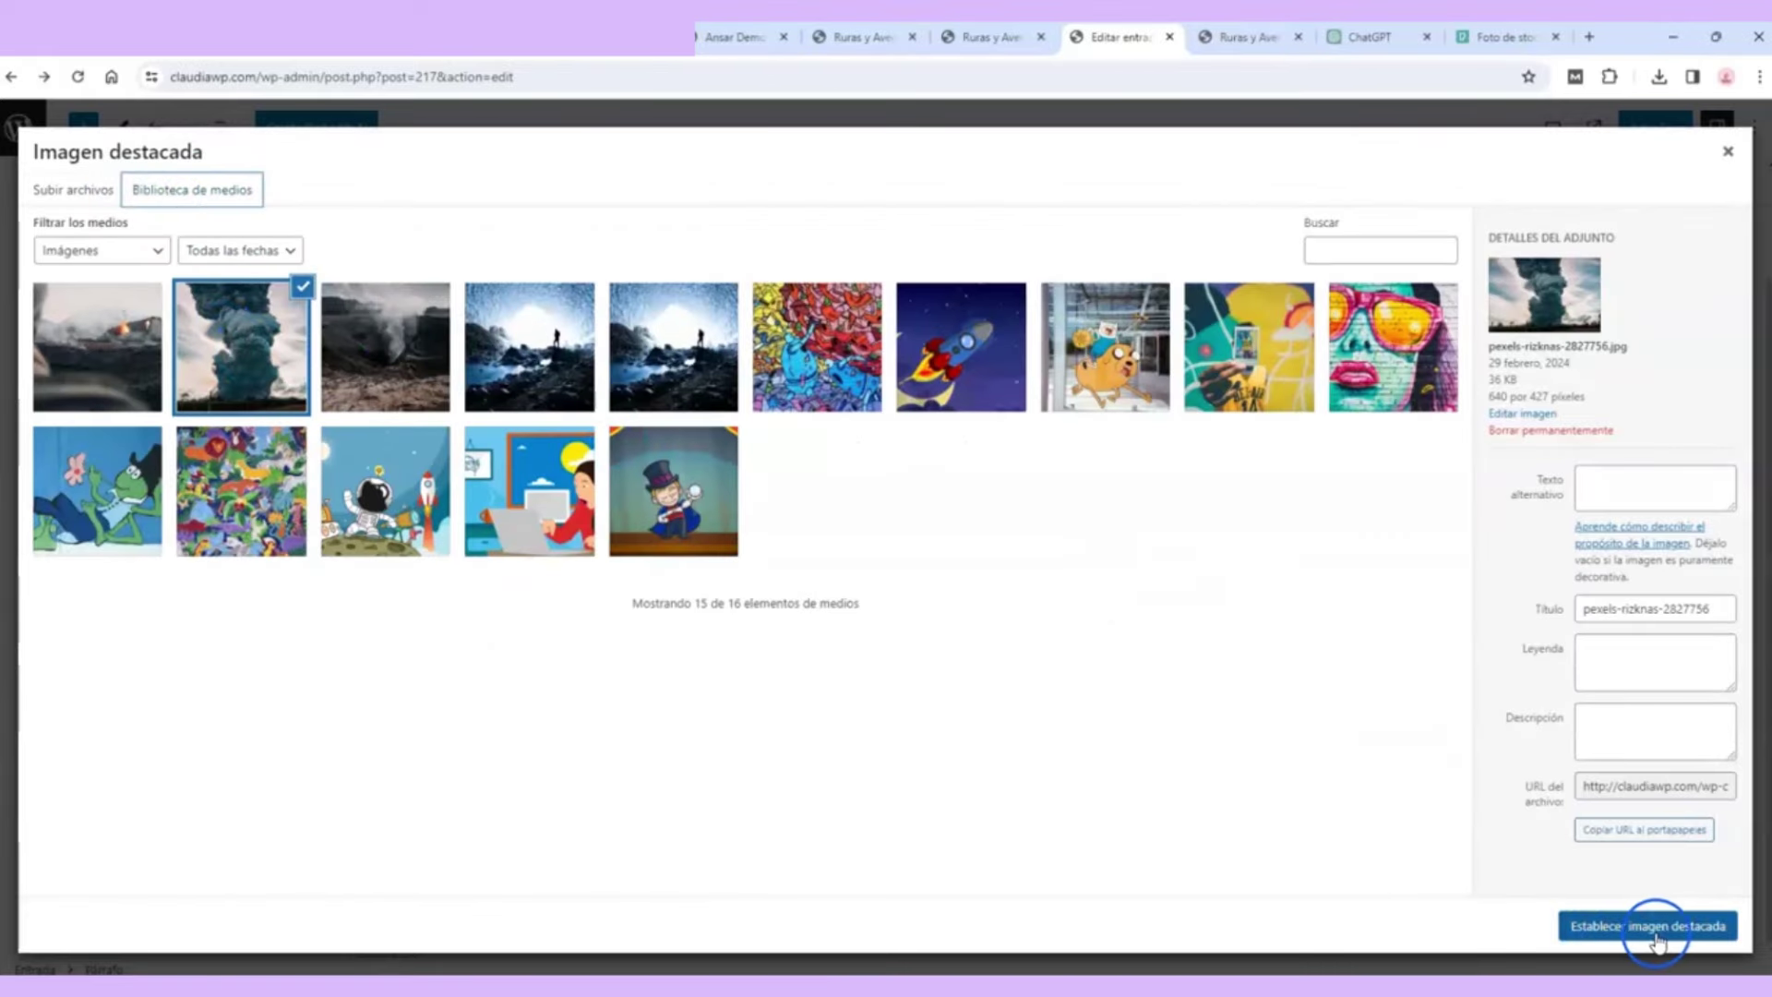
left_click(1628, 891)
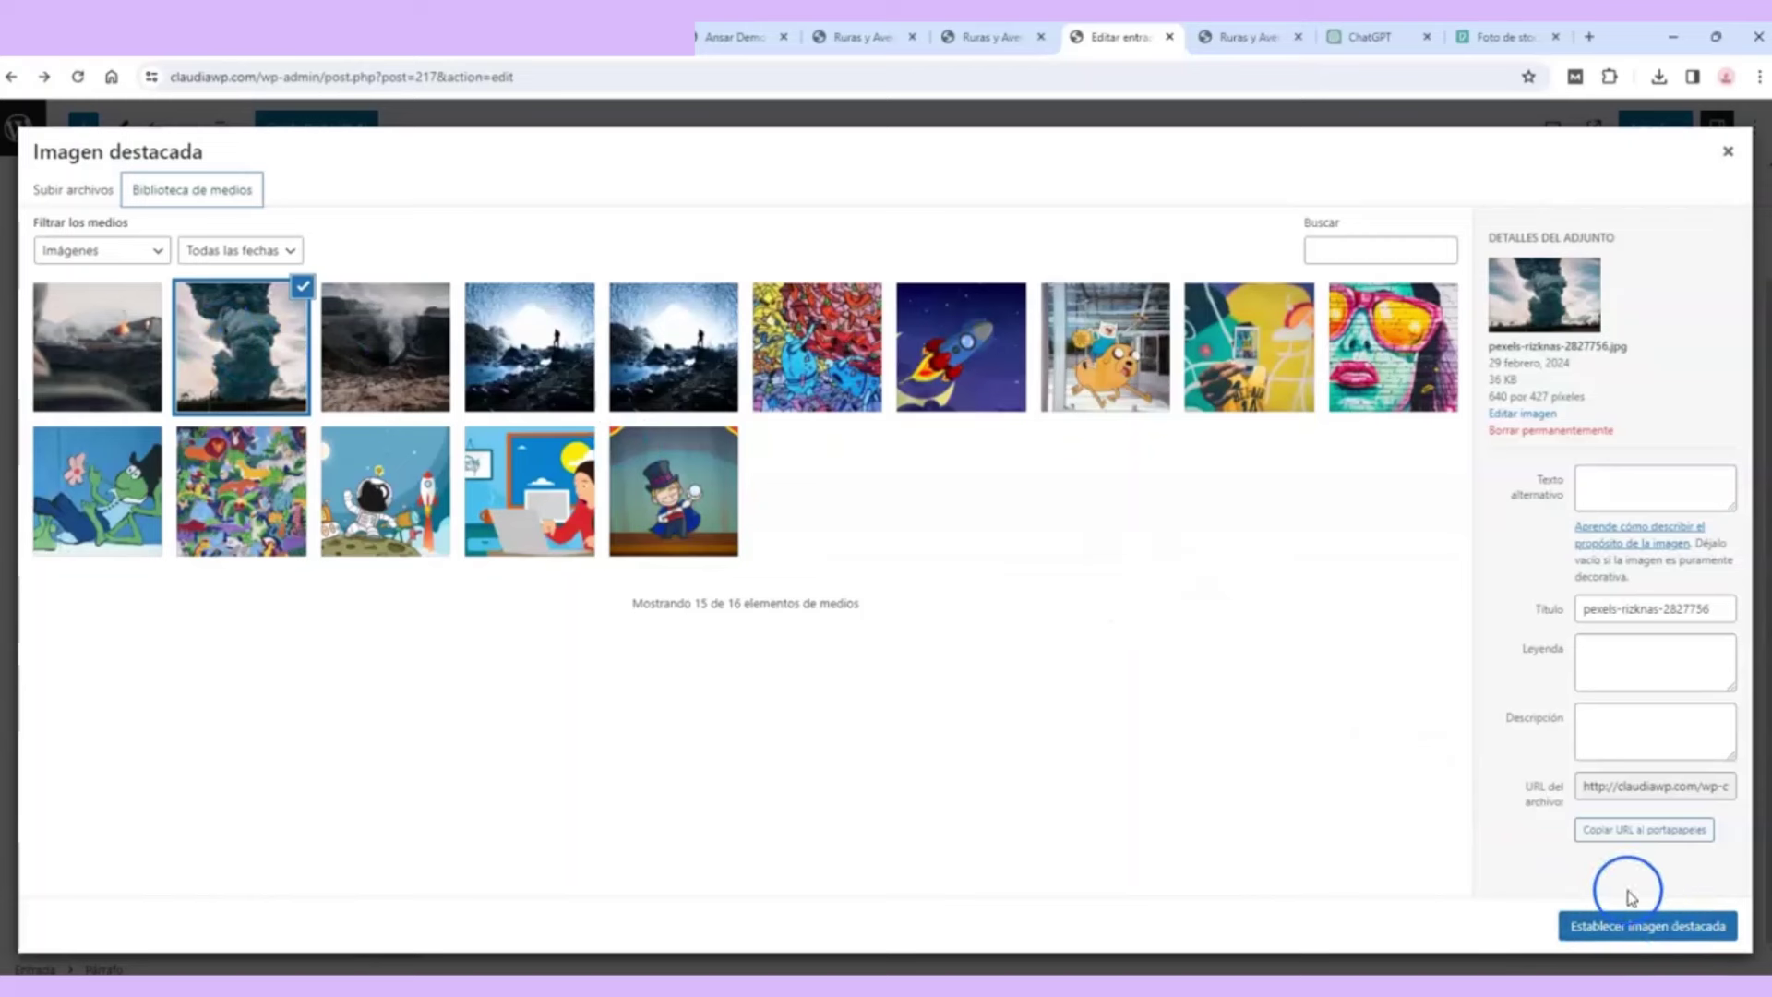
left_click(1626, 932)
left_click(1631, 546)
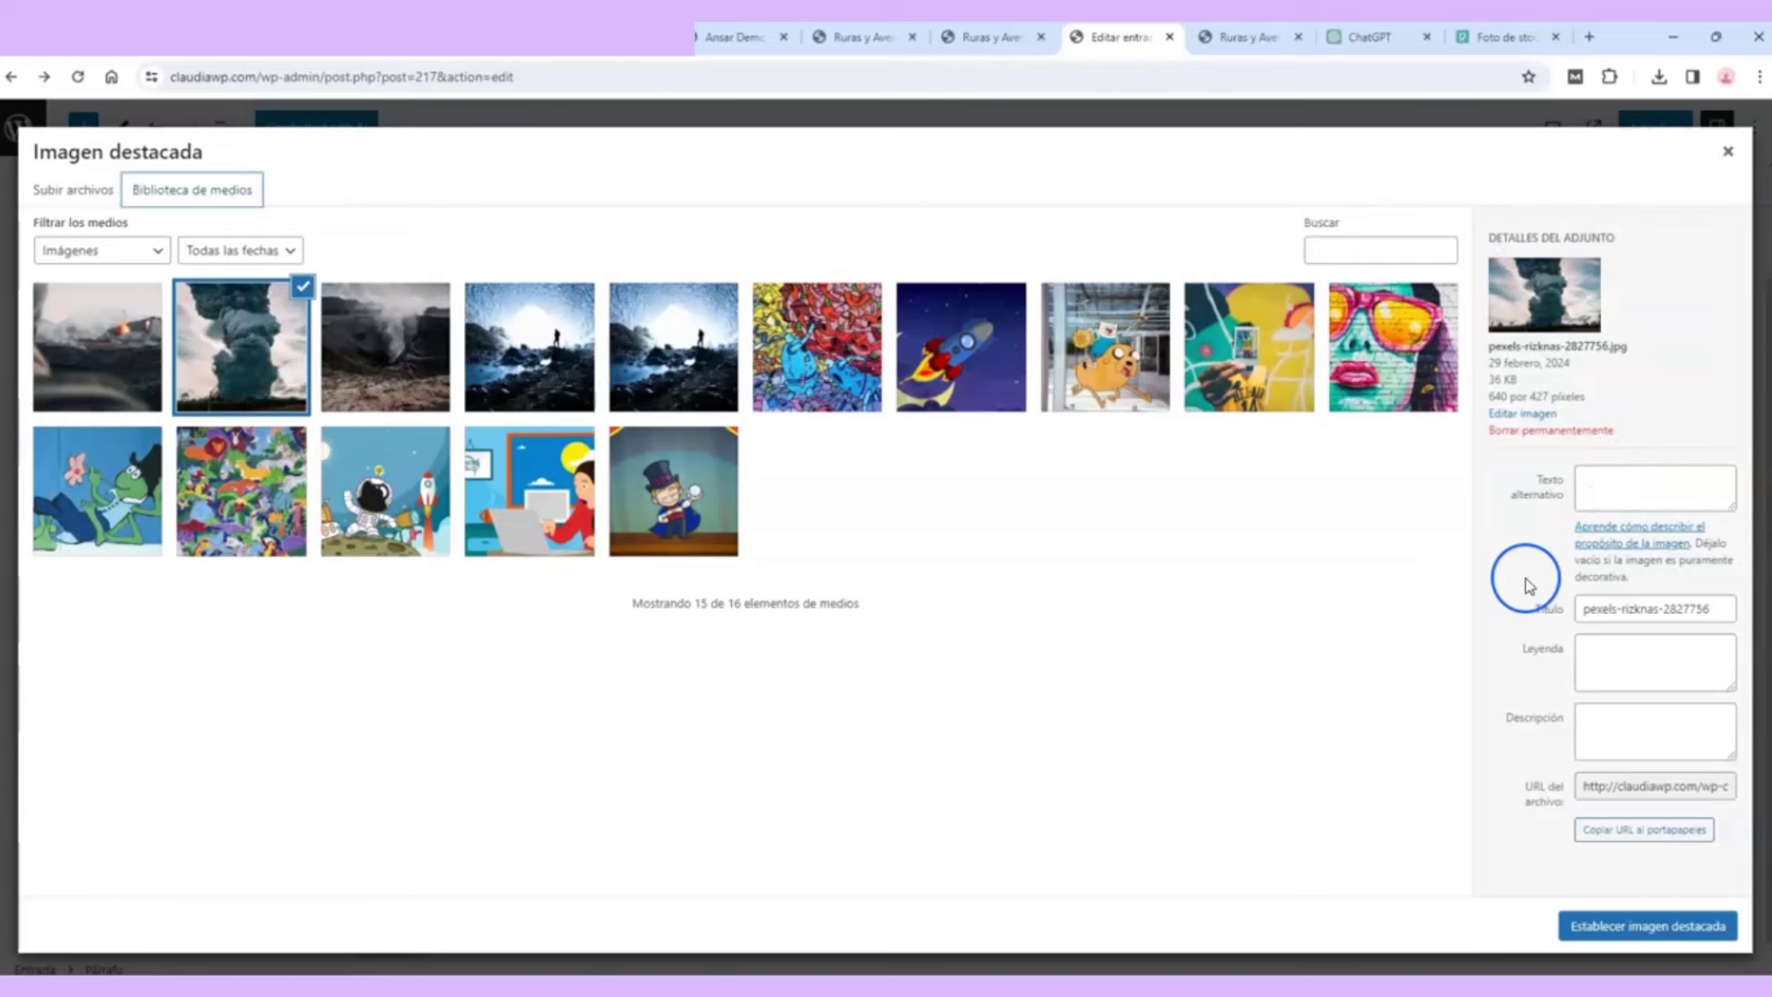
left_click(1608, 926)
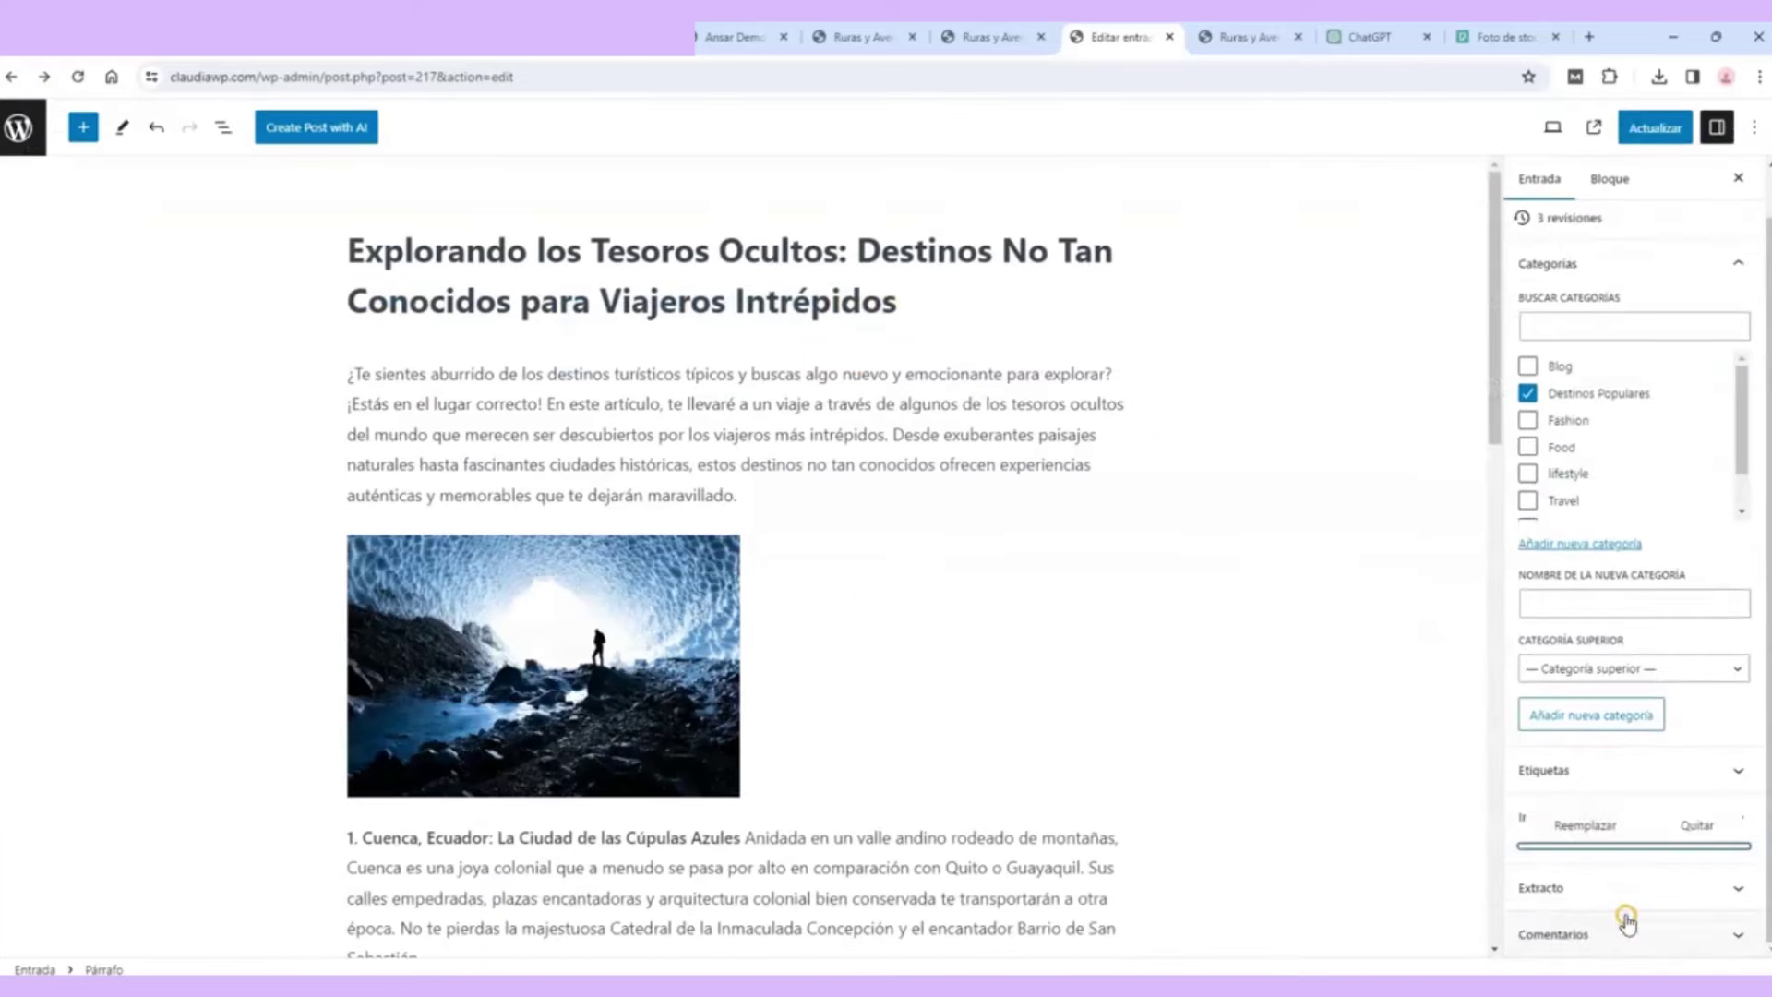
left_click(1655, 130)
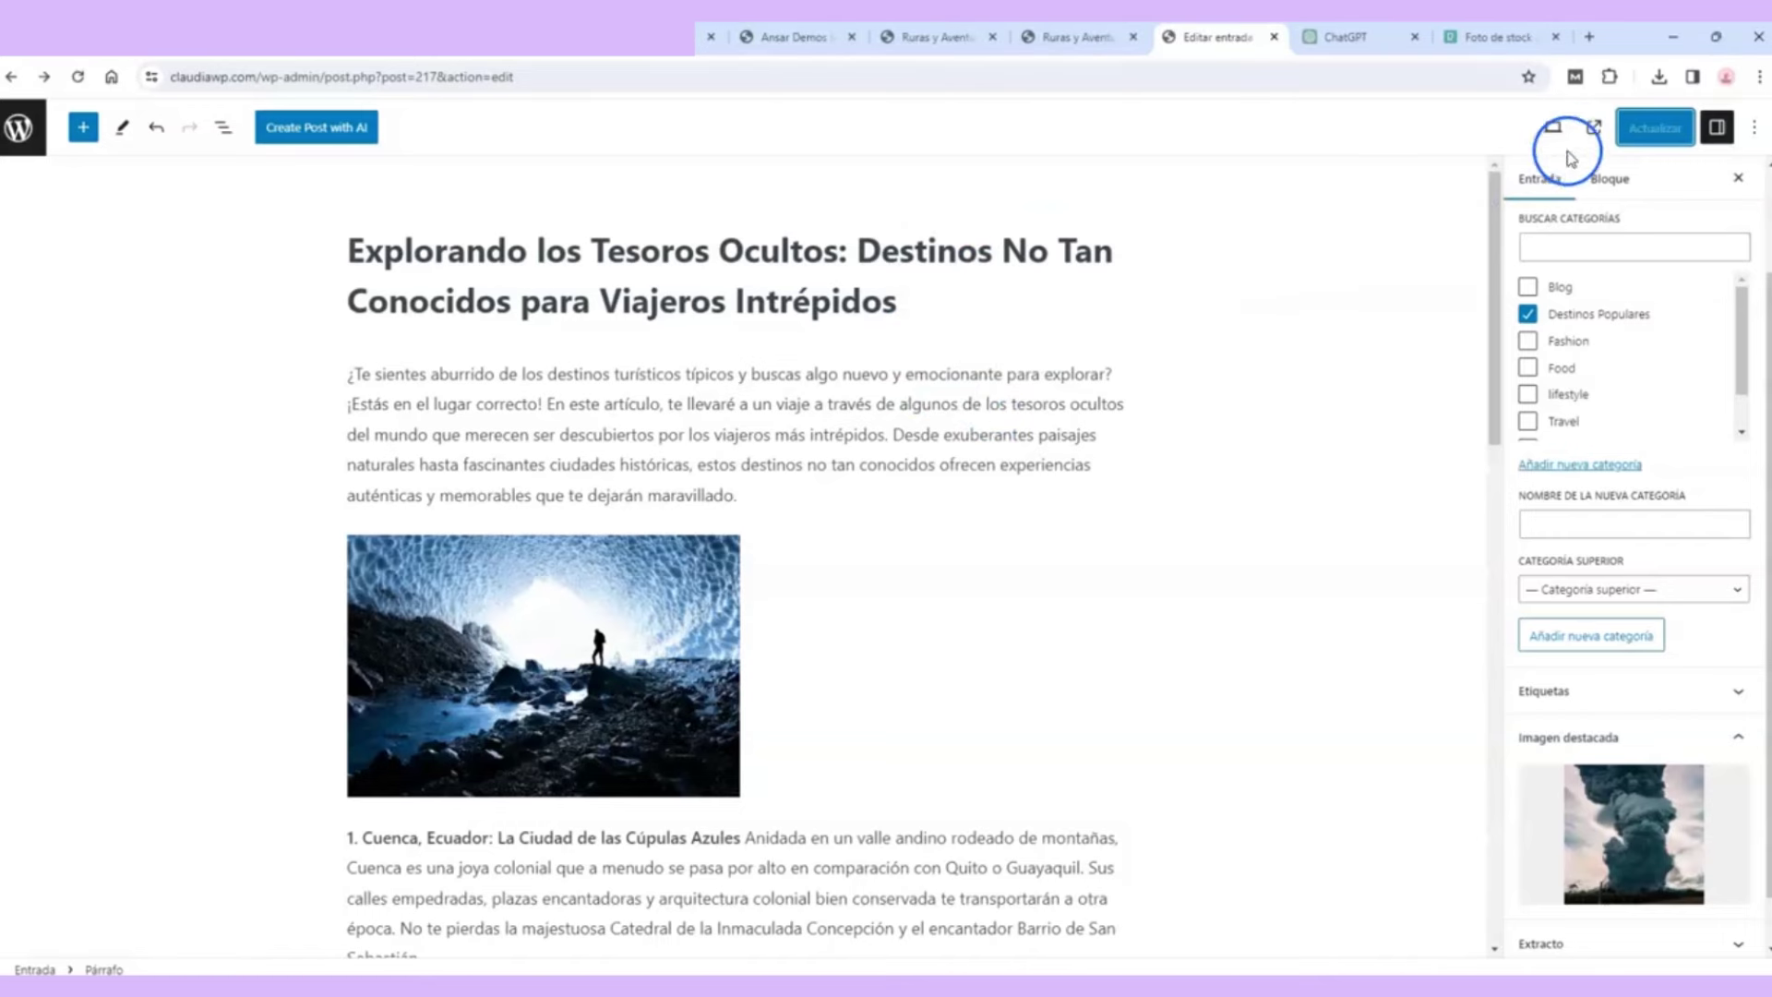
Step: View the published post and check its category label, featured image, body images and text
left_click(1594, 132)
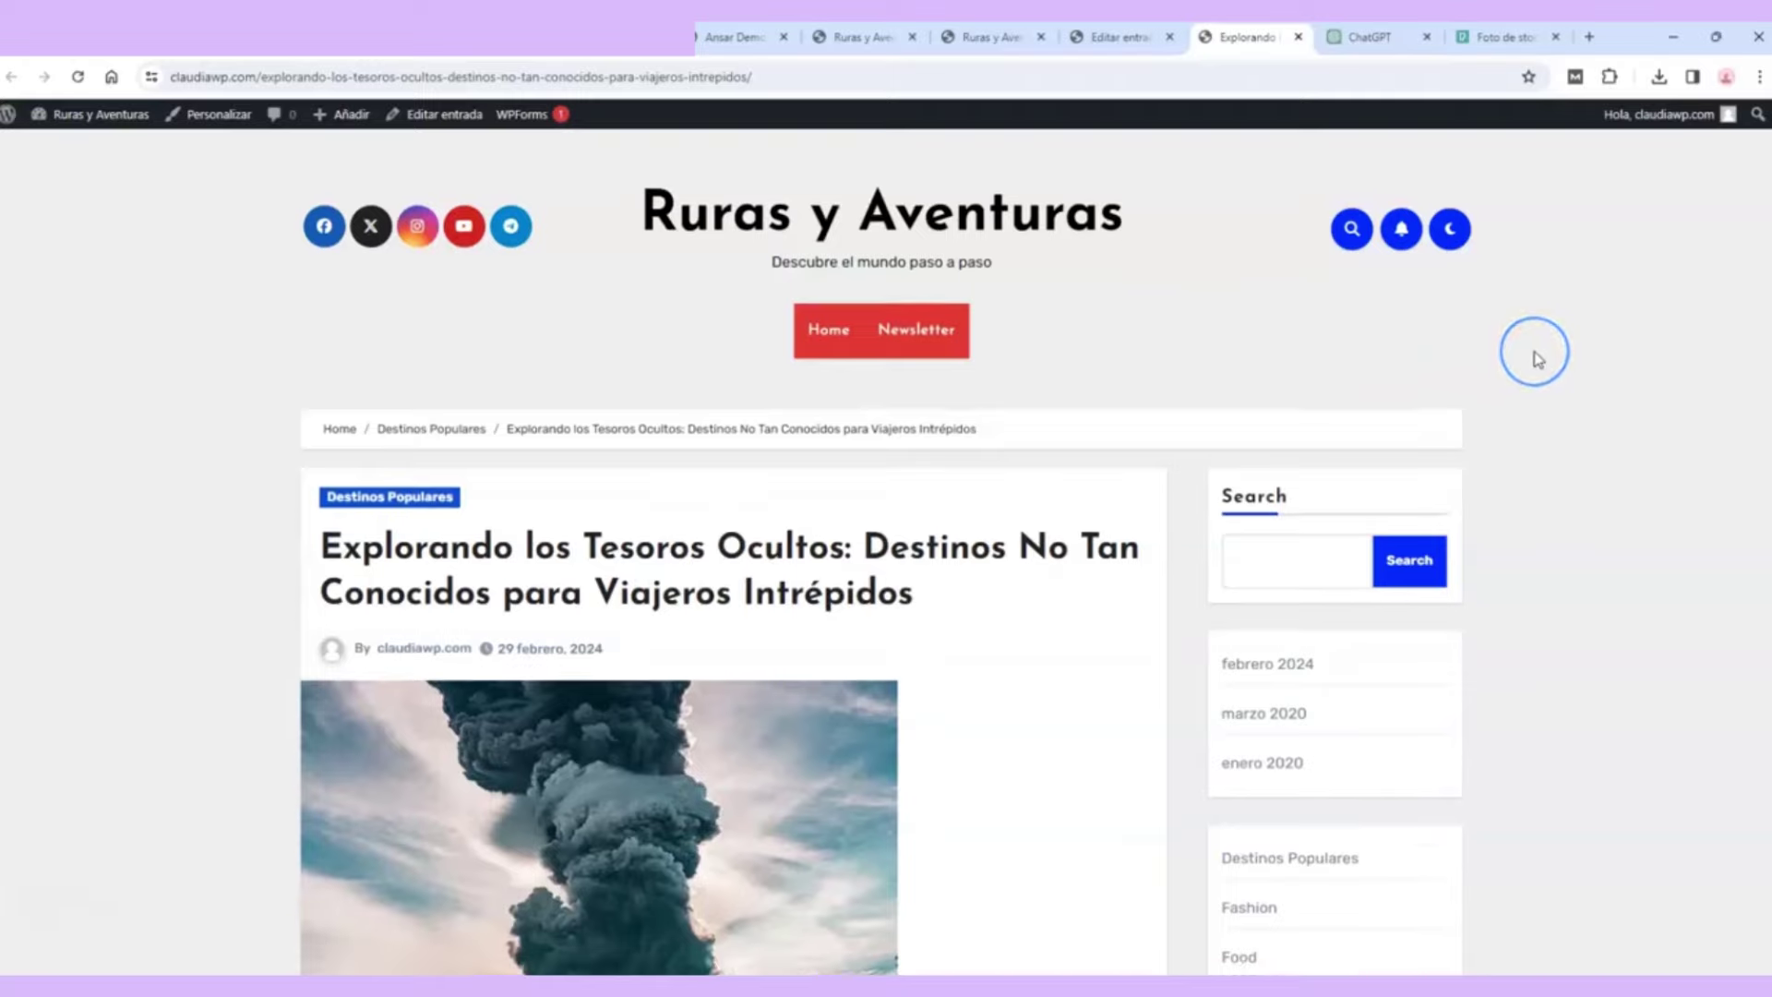
scroll(1528, 360, "down", 4)
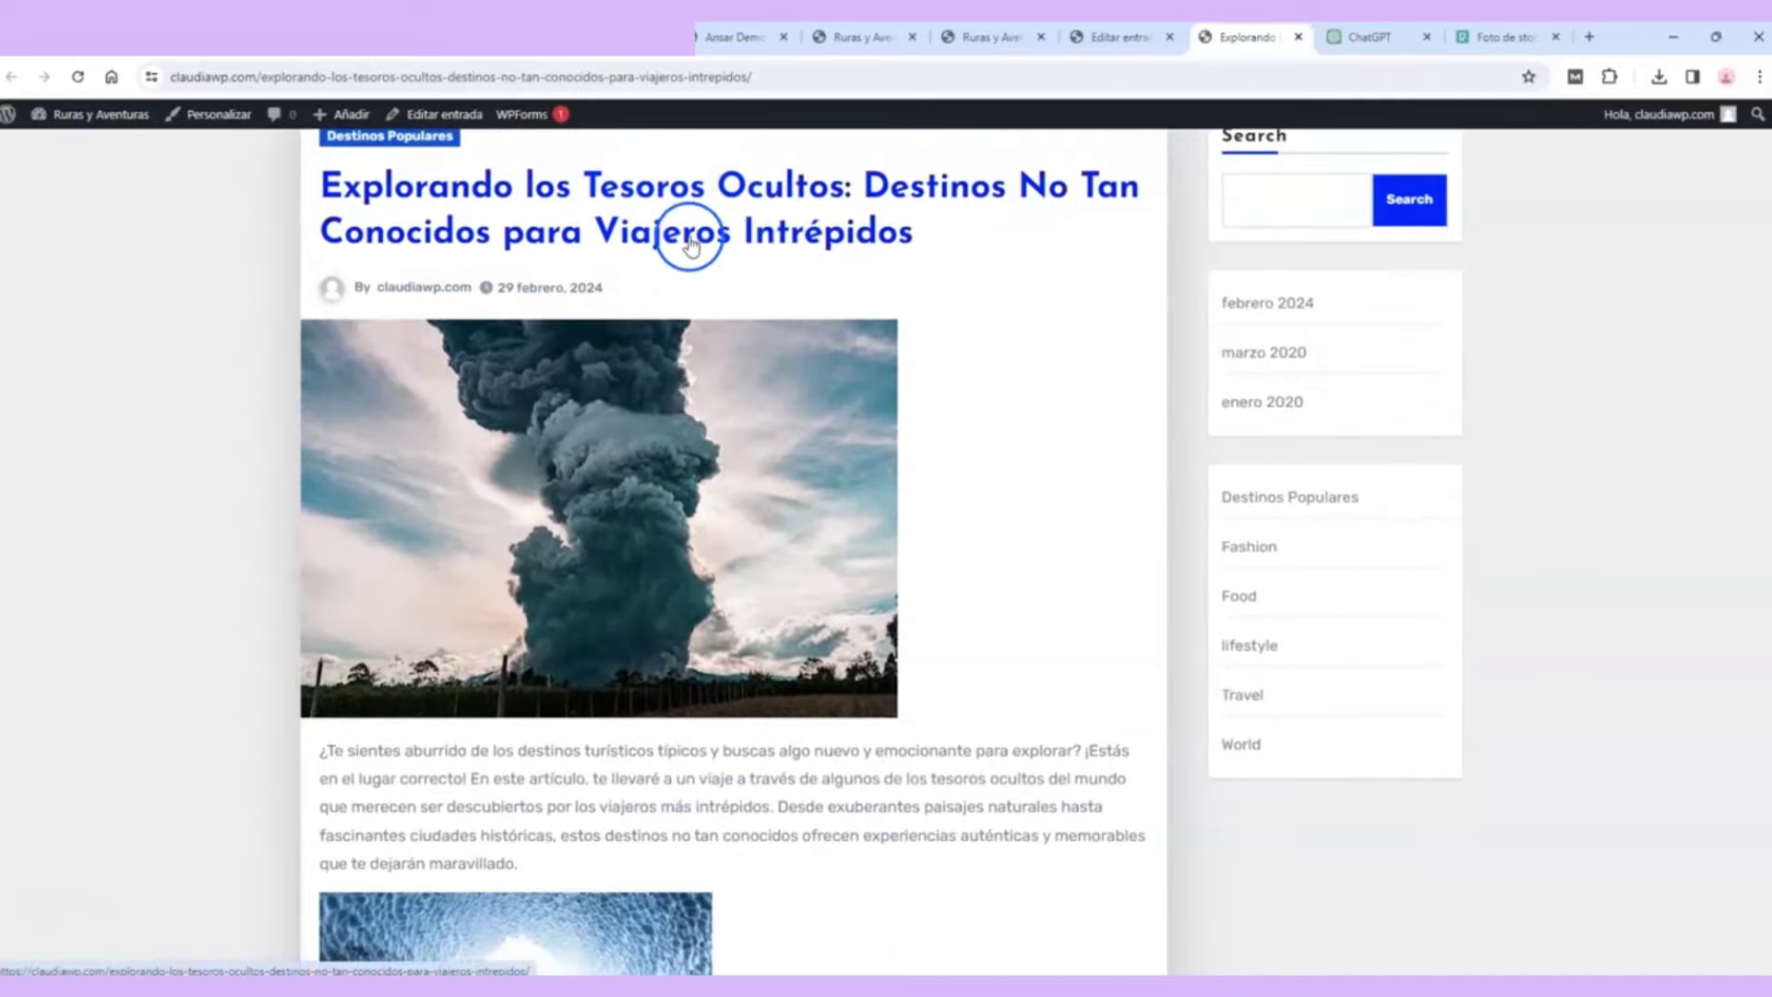
scroll(806, 362, "down", 6)
scroll(806, 363, "down", 13)
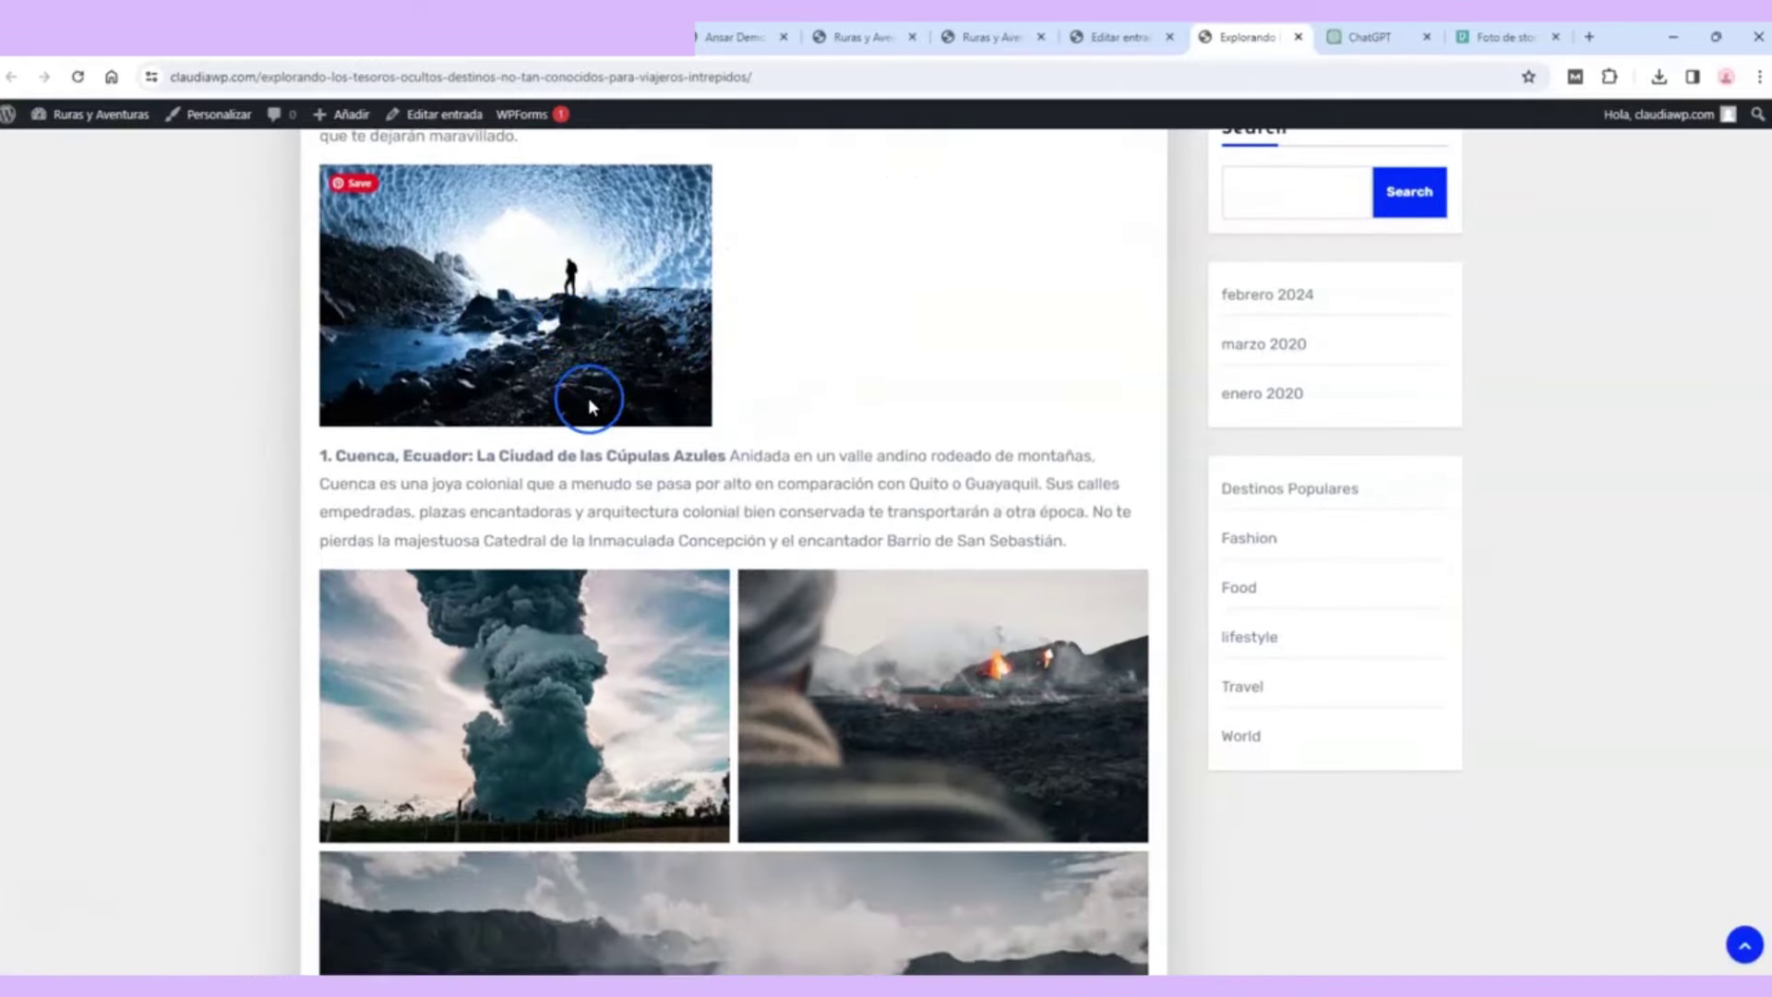
scroll(744, 576, "down", 10)
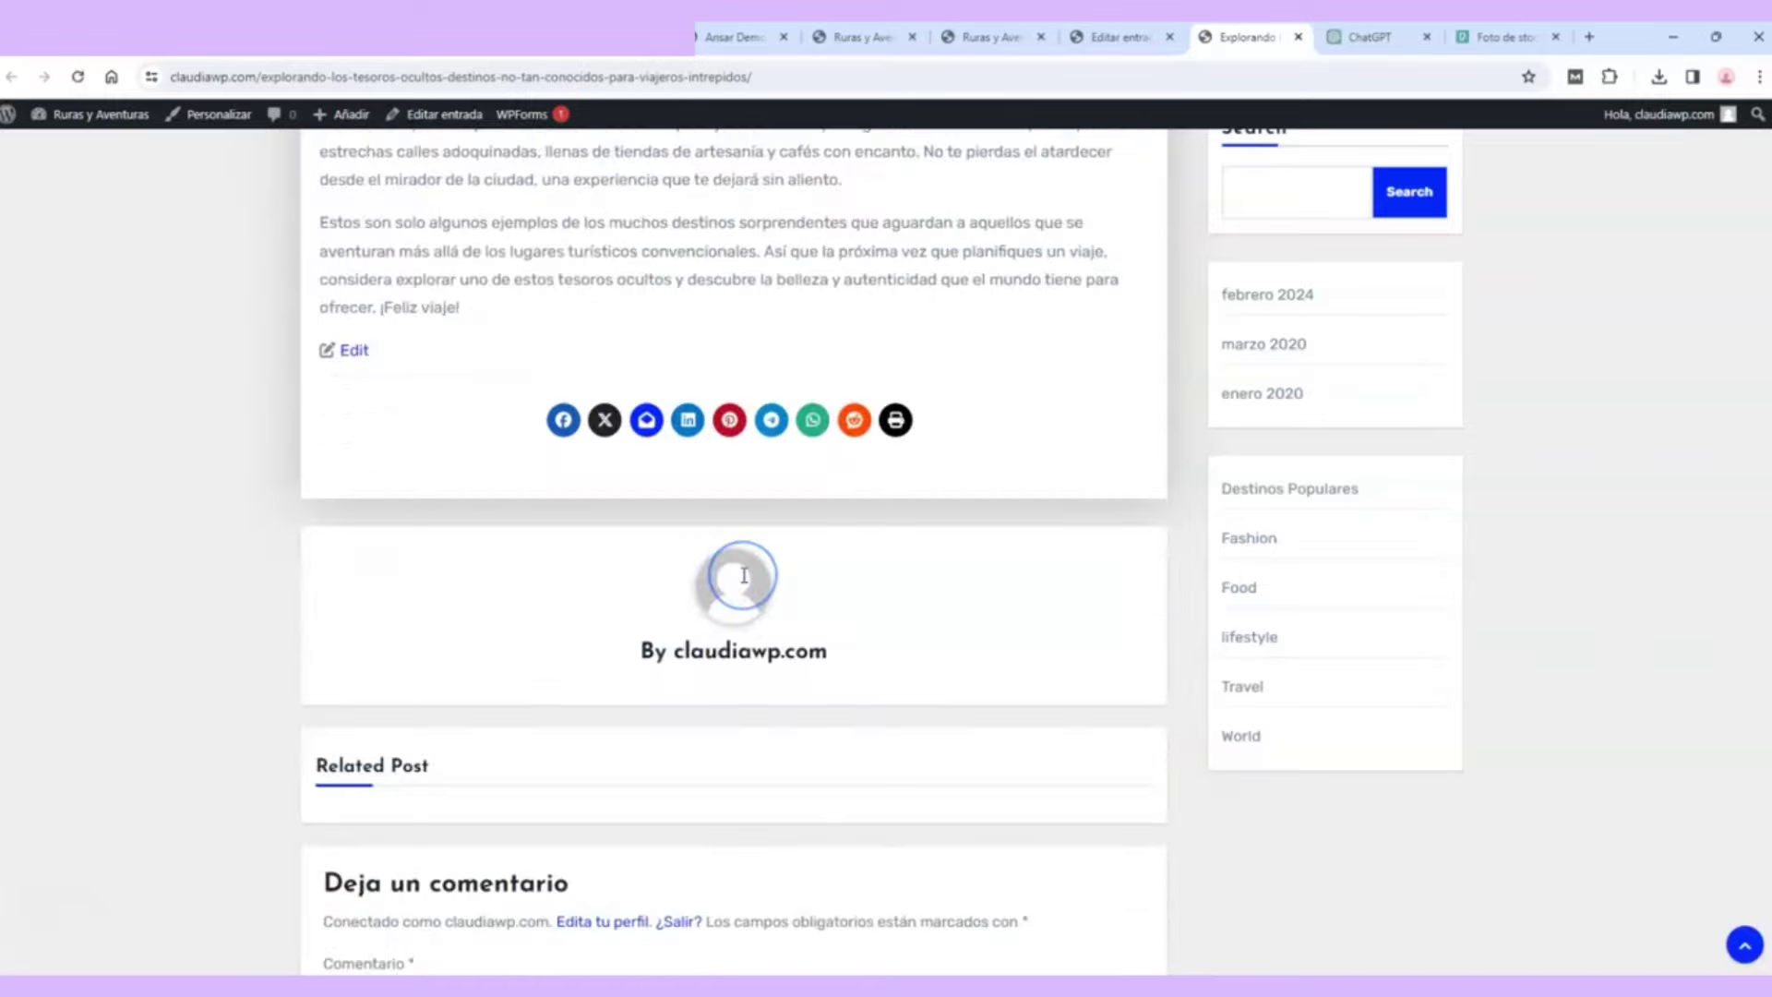
scroll(683, 424, "up", 19)
scroll(752, 646, "down", 7)
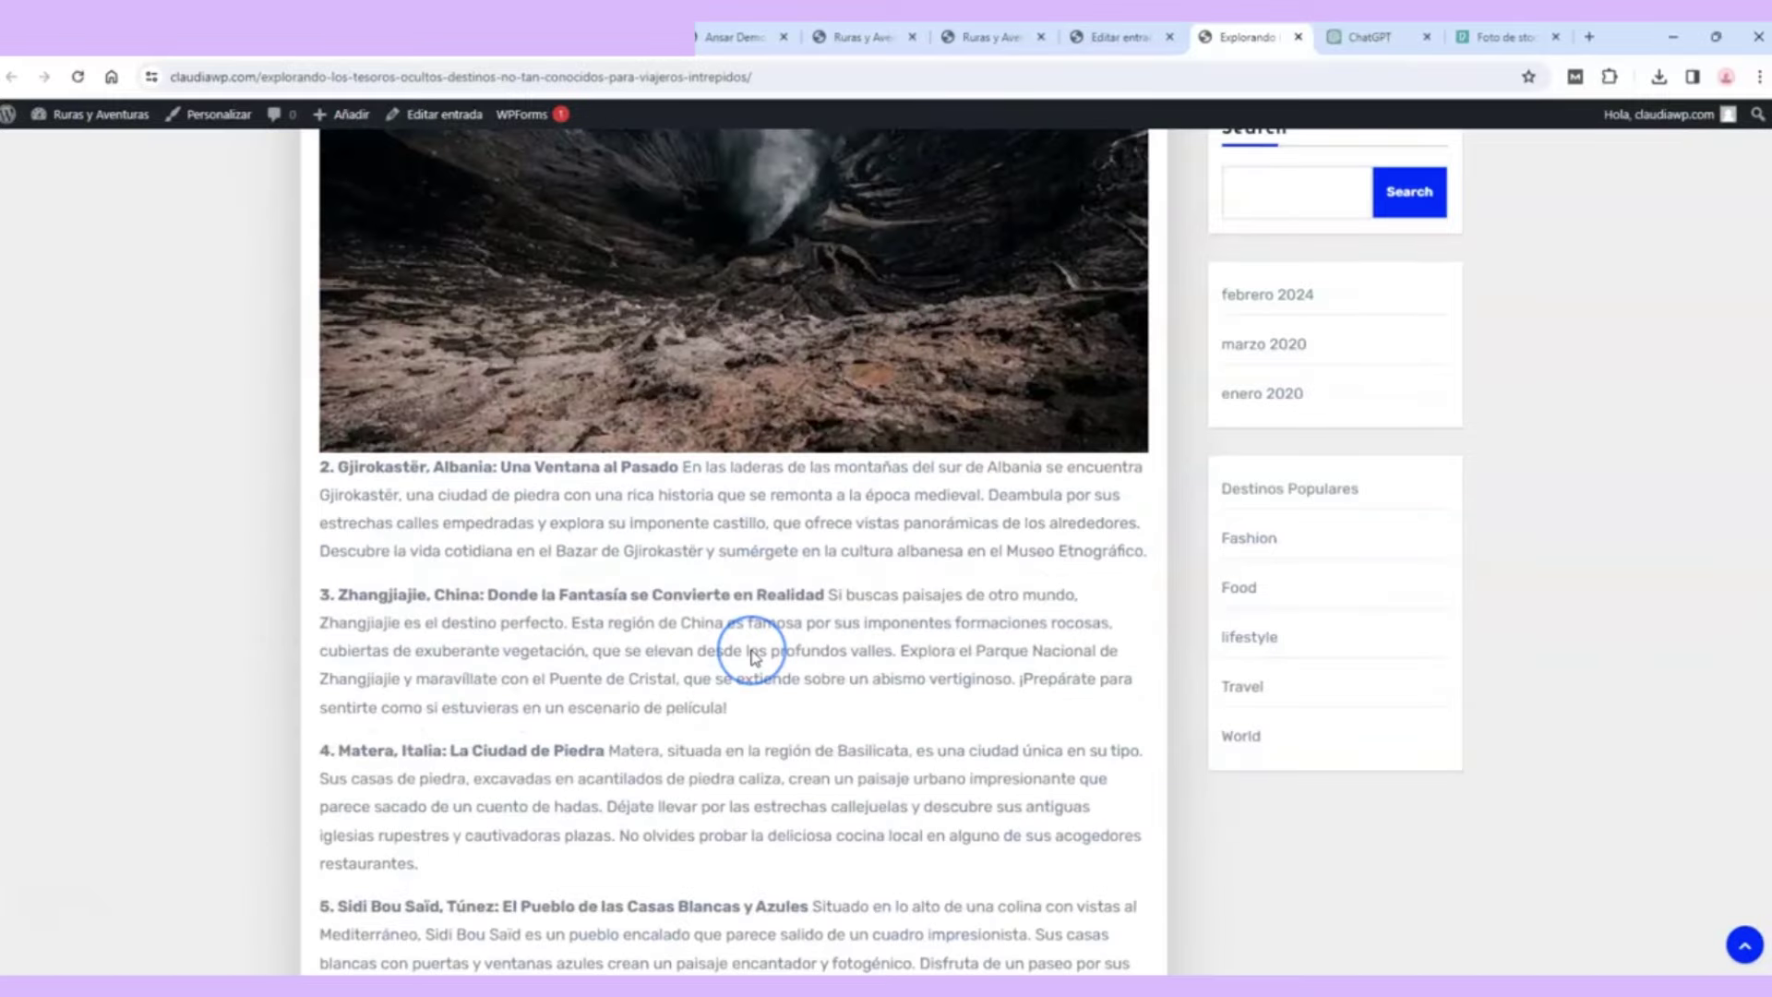
scroll(750, 648, "up", 17)
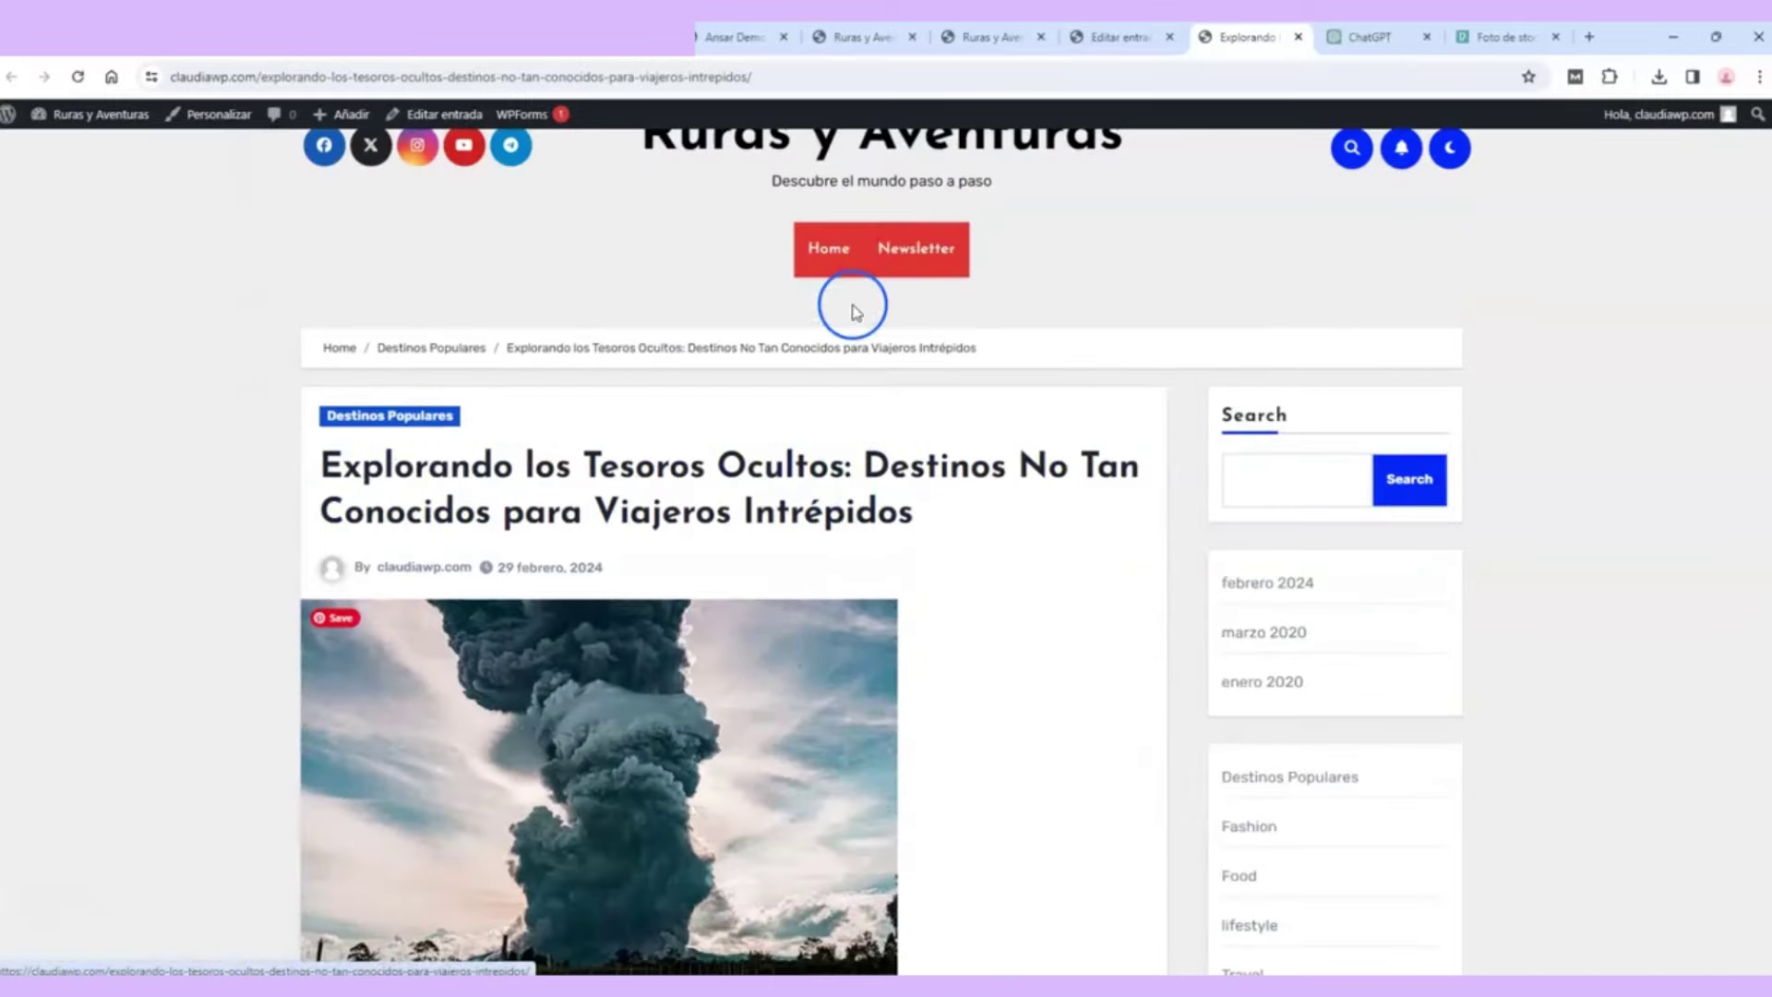
Step: Check how the post appears on the site's home page and in the Destinos Populares category archive
left_click(828, 247)
scroll(189, 406, "down", 2)
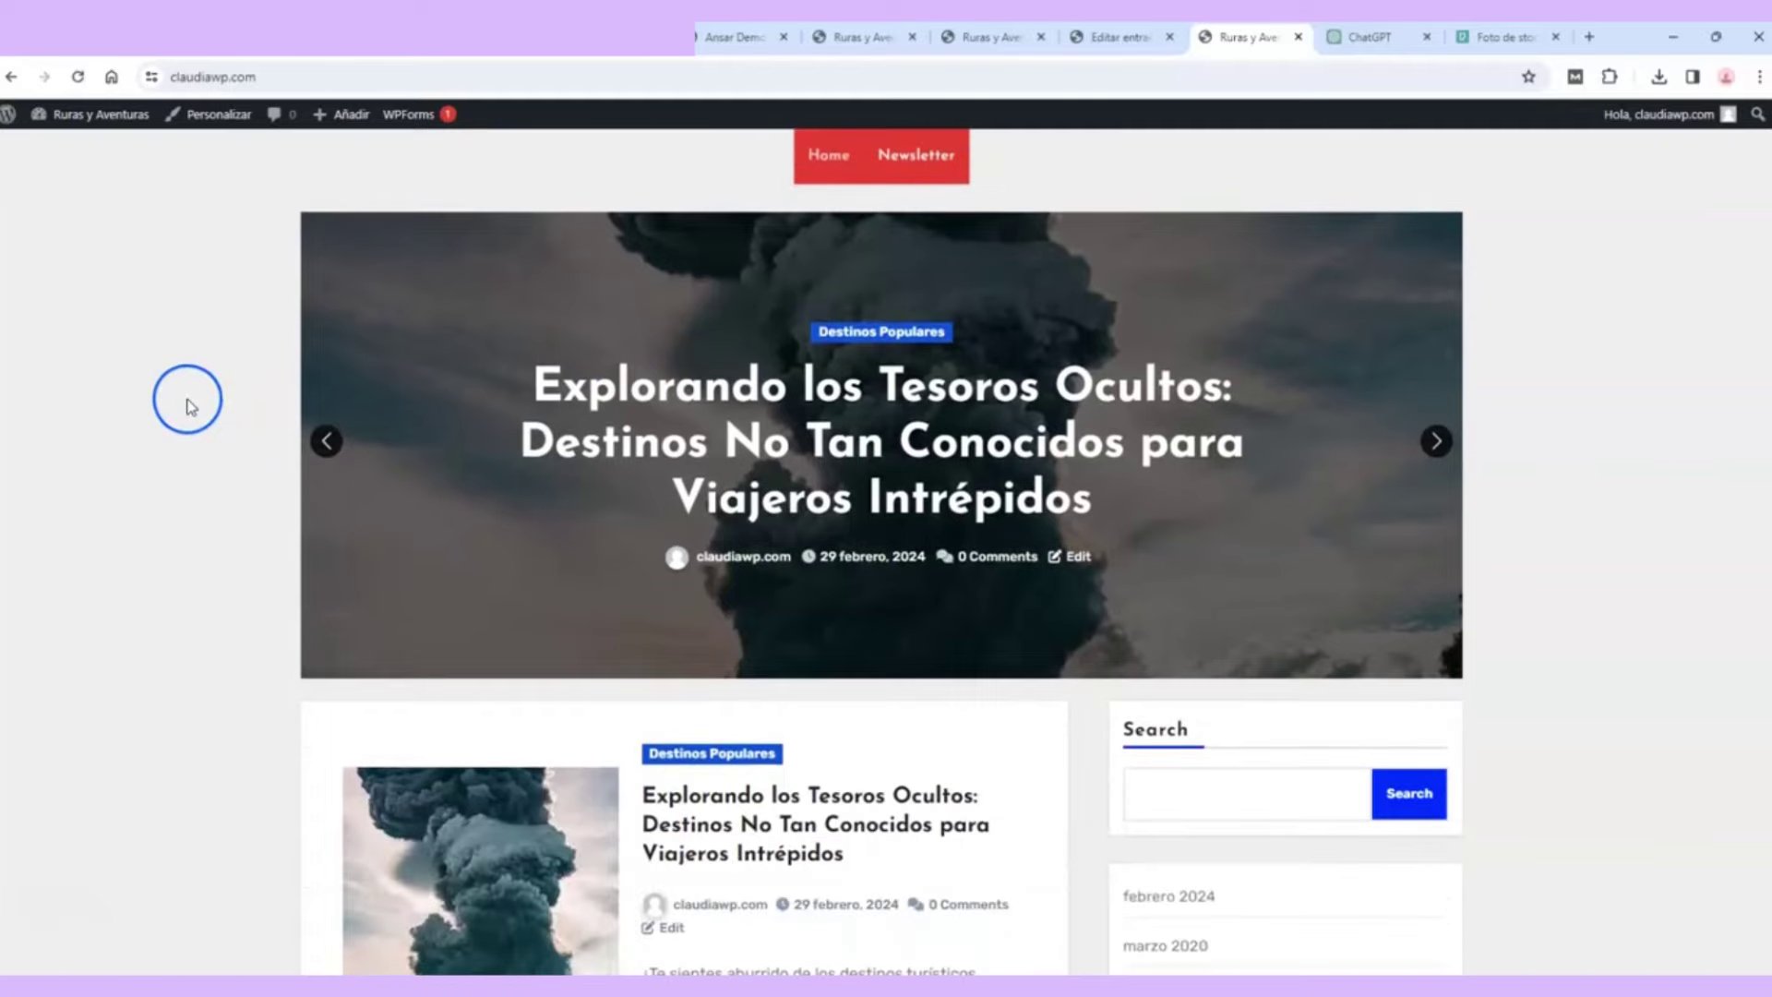
scroll(663, 350, "down", 5)
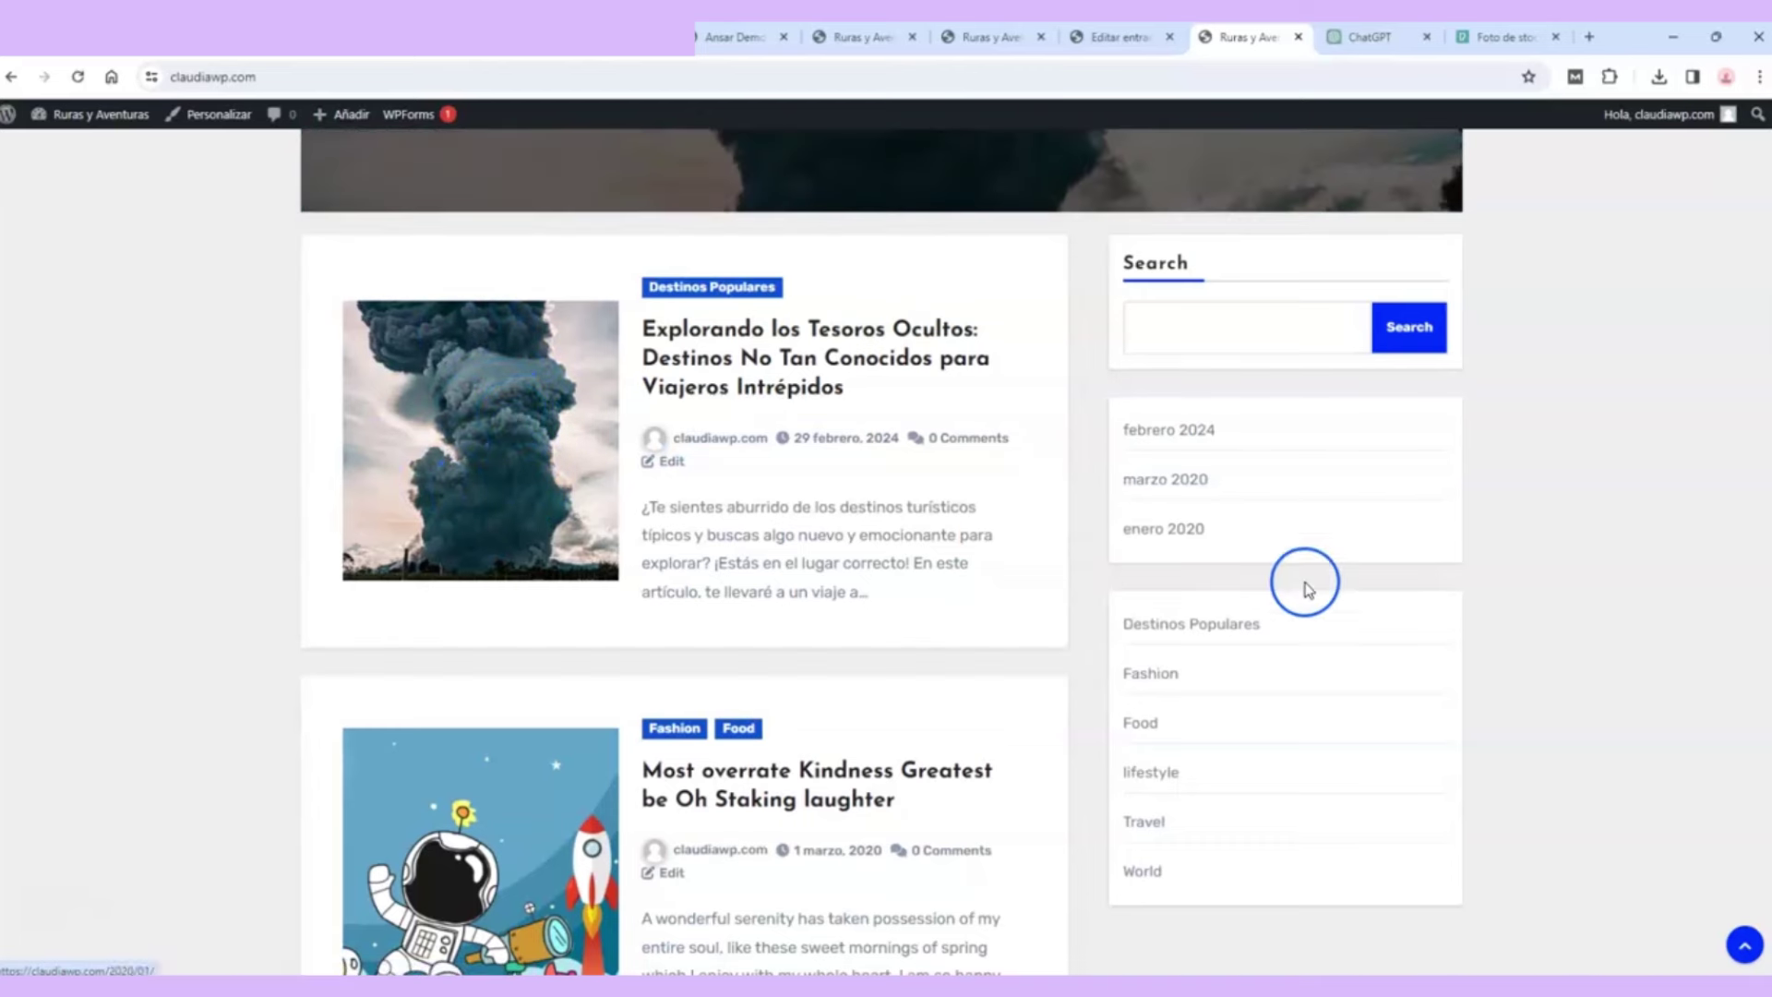
left_click(1237, 627)
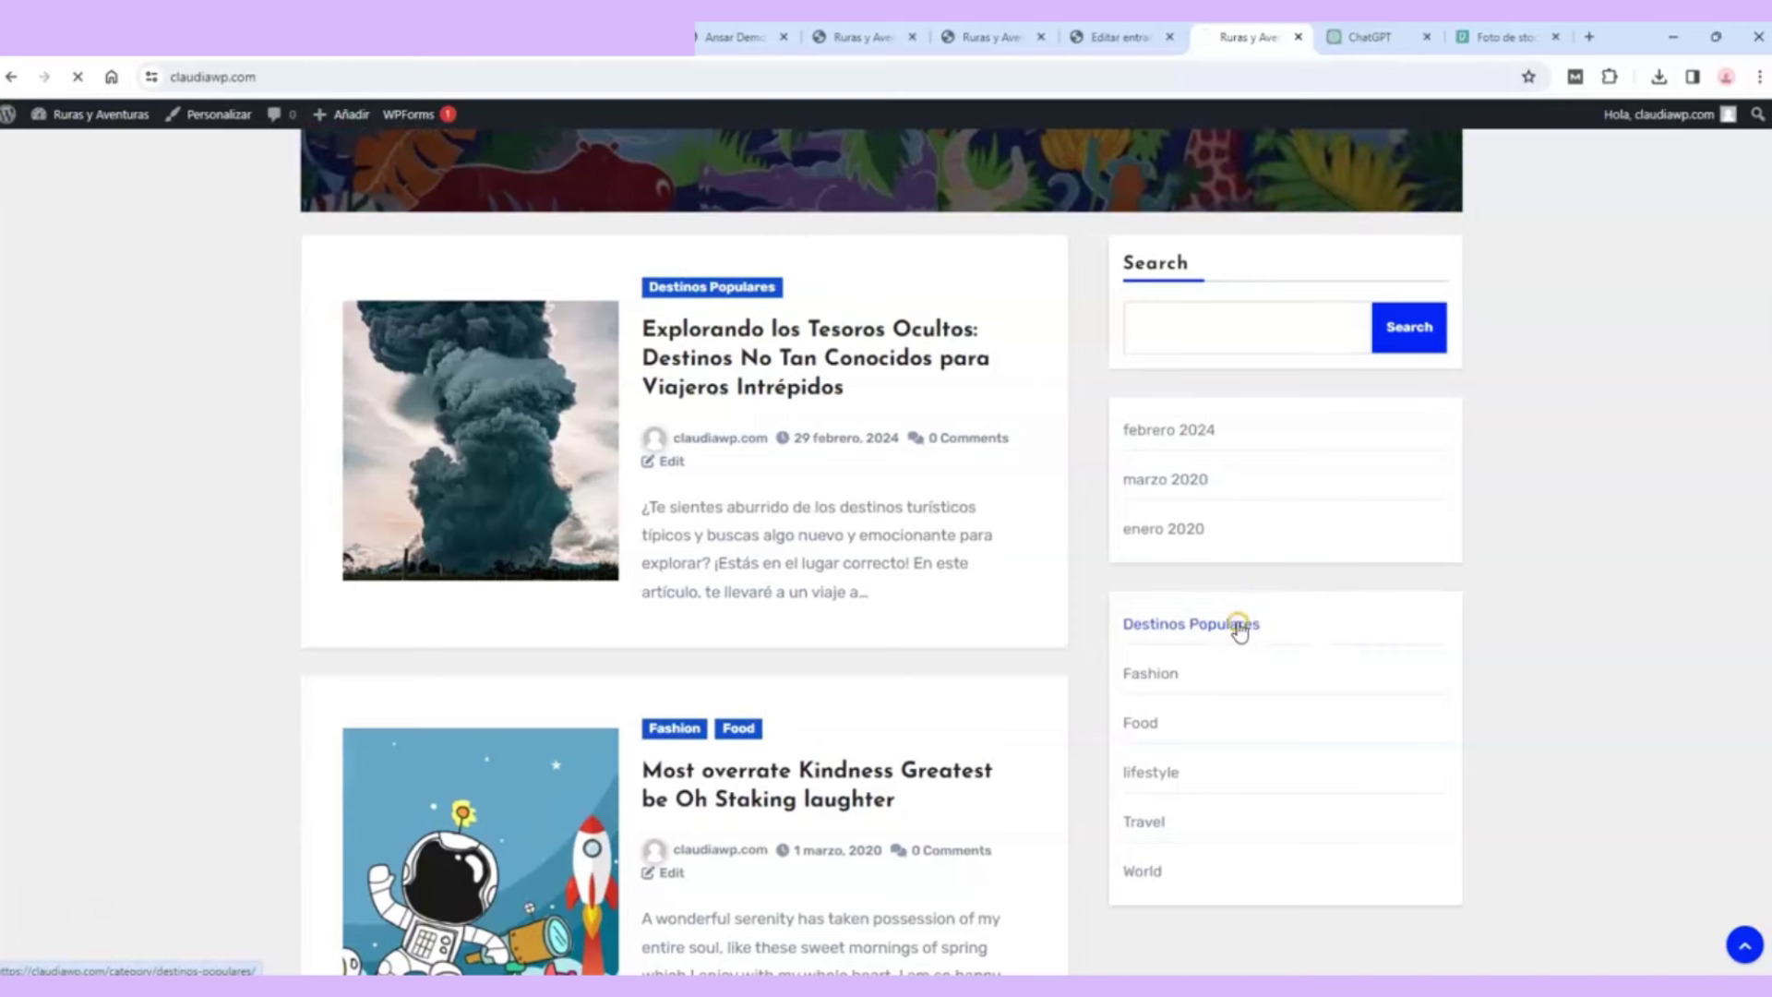
scroll(1567, 526, "down", 3)
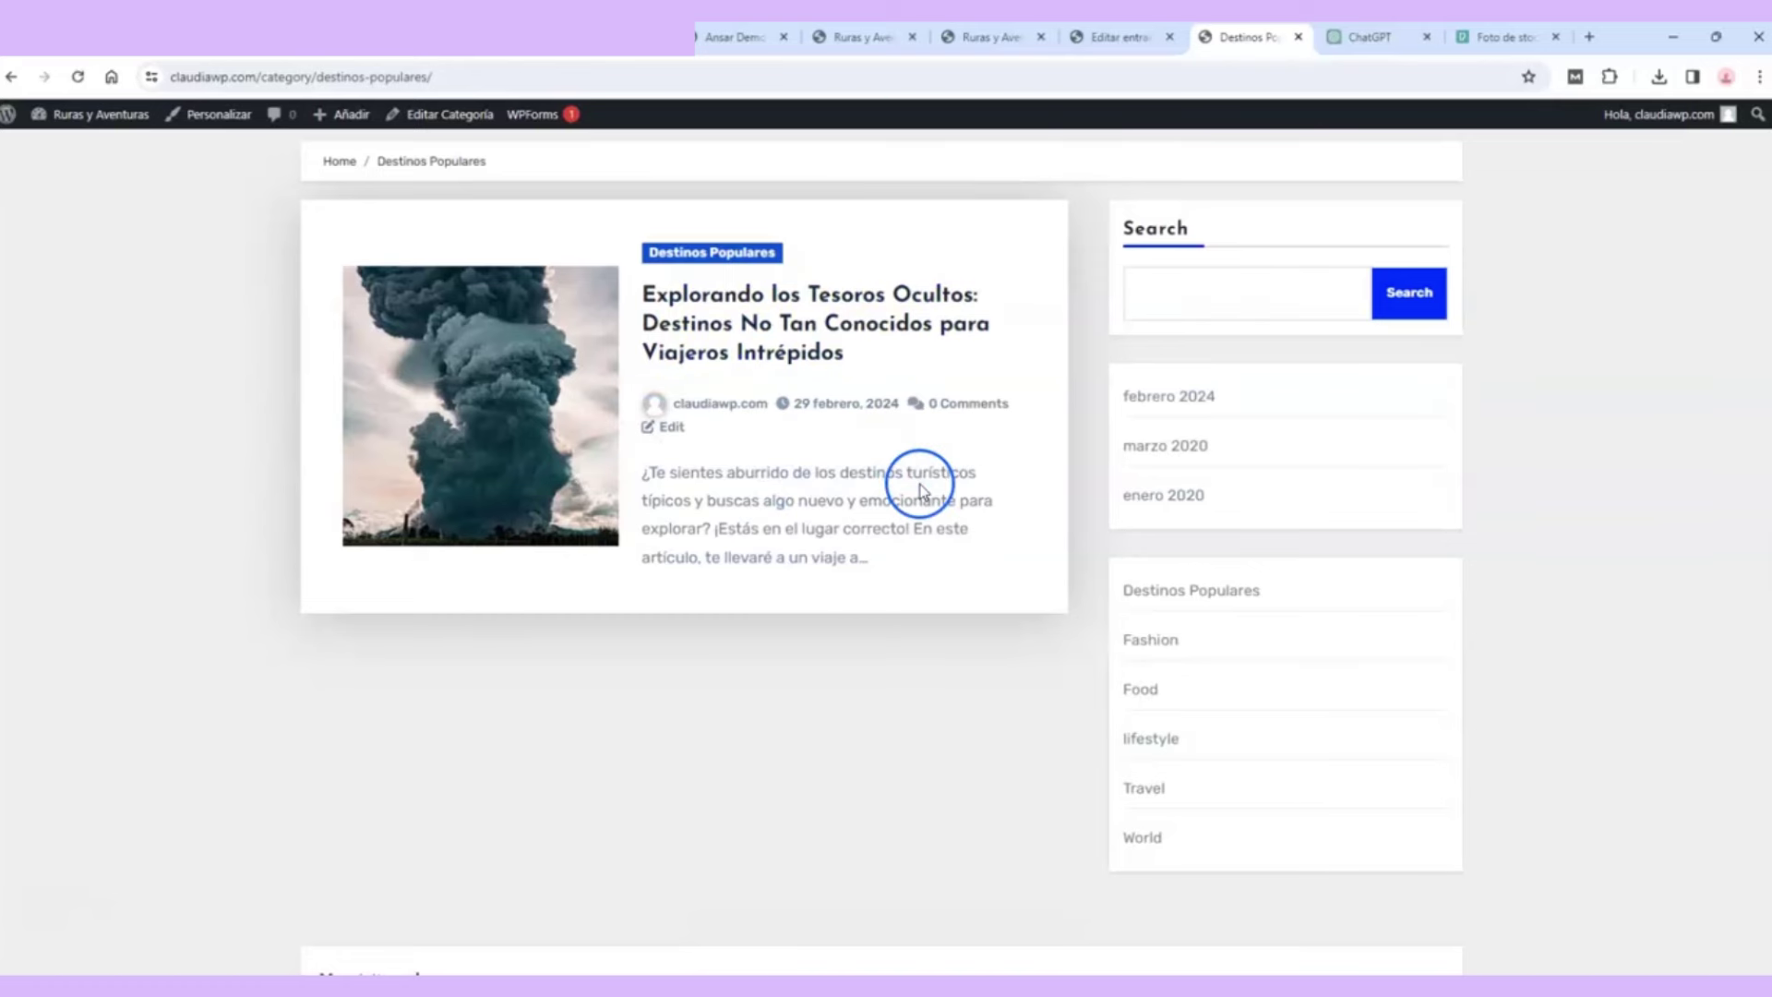
scroll(987, 348, "up", 3)
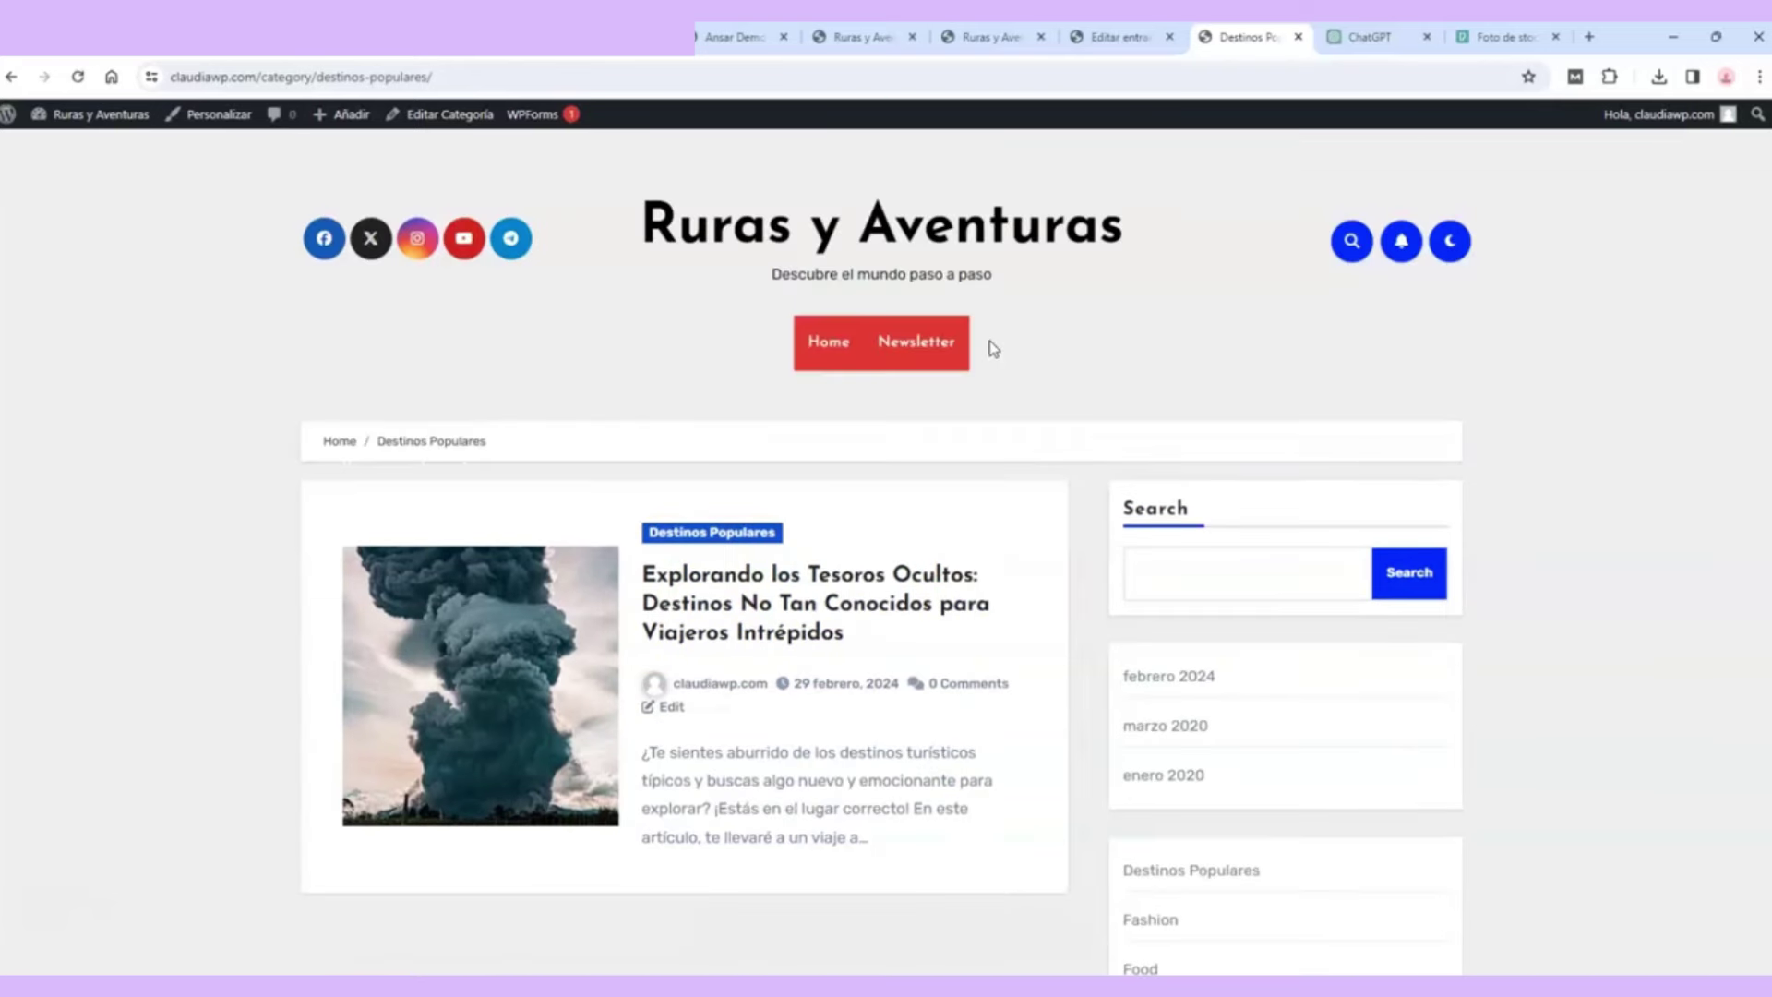
Step: Start a new post from the WordPress dashboard and open the AI Content Creator for it
mouse_move(8, 122)
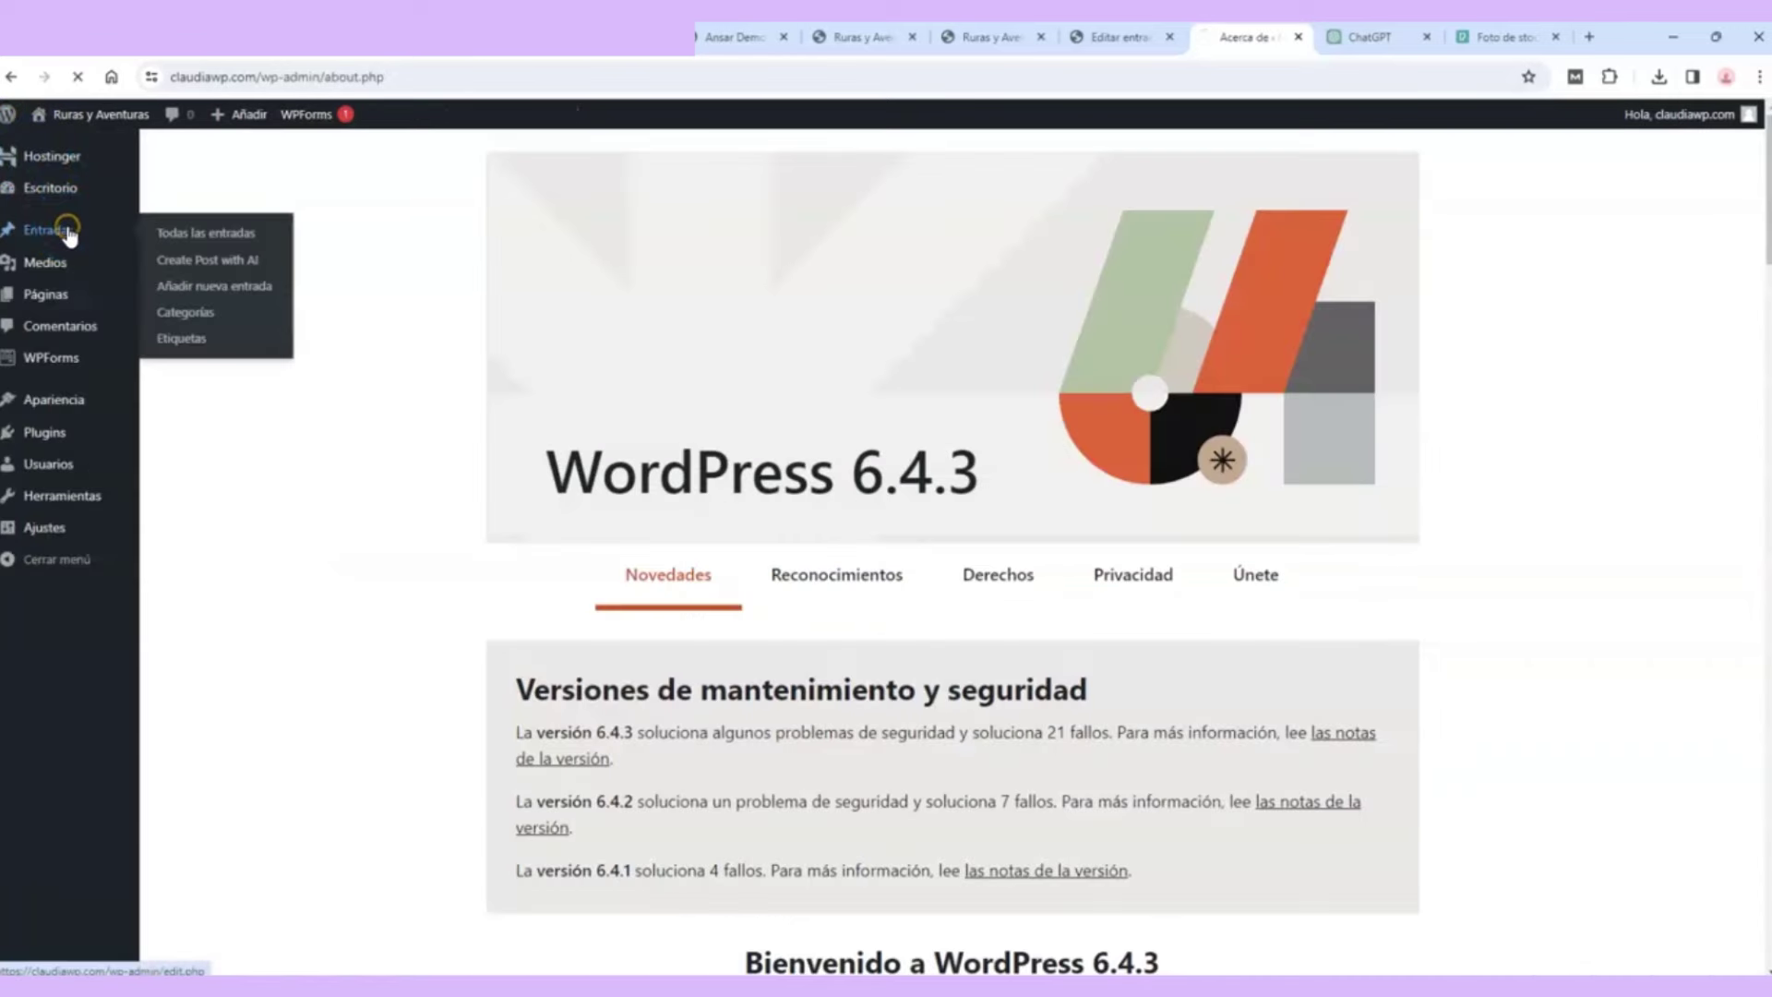
left_click(69, 235)
left_click(305, 168)
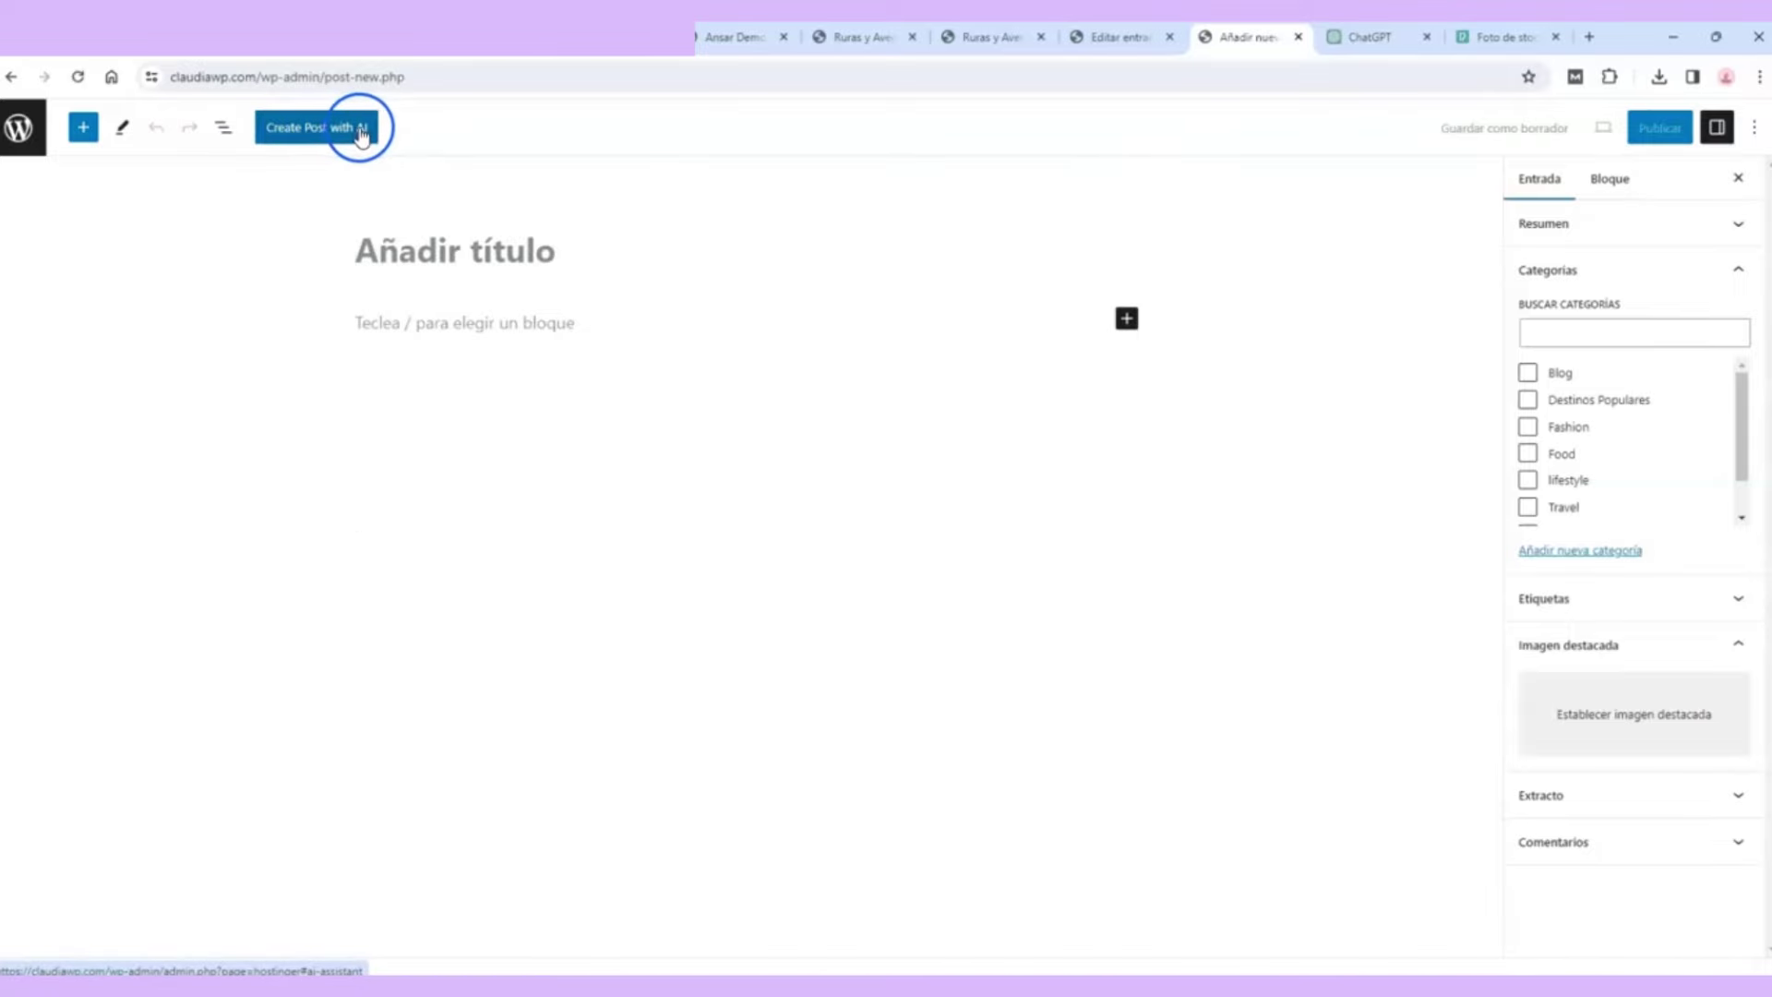
left_click(307, 131)
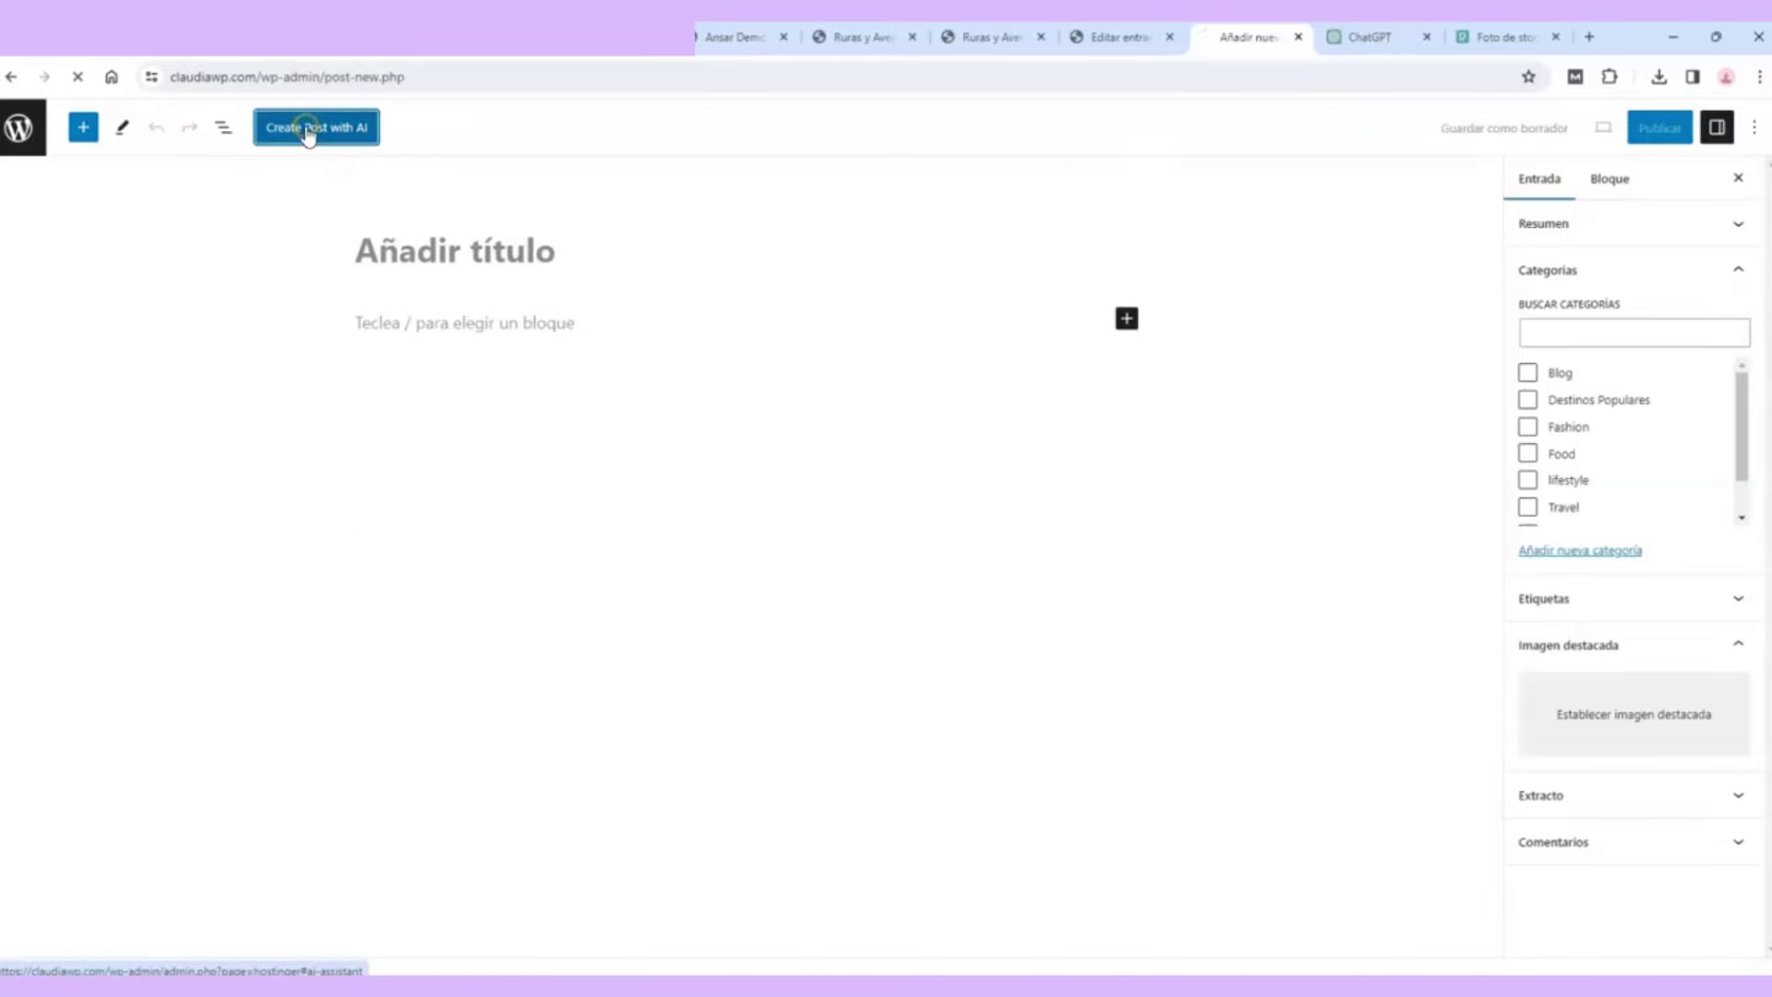
left_click(744, 168)
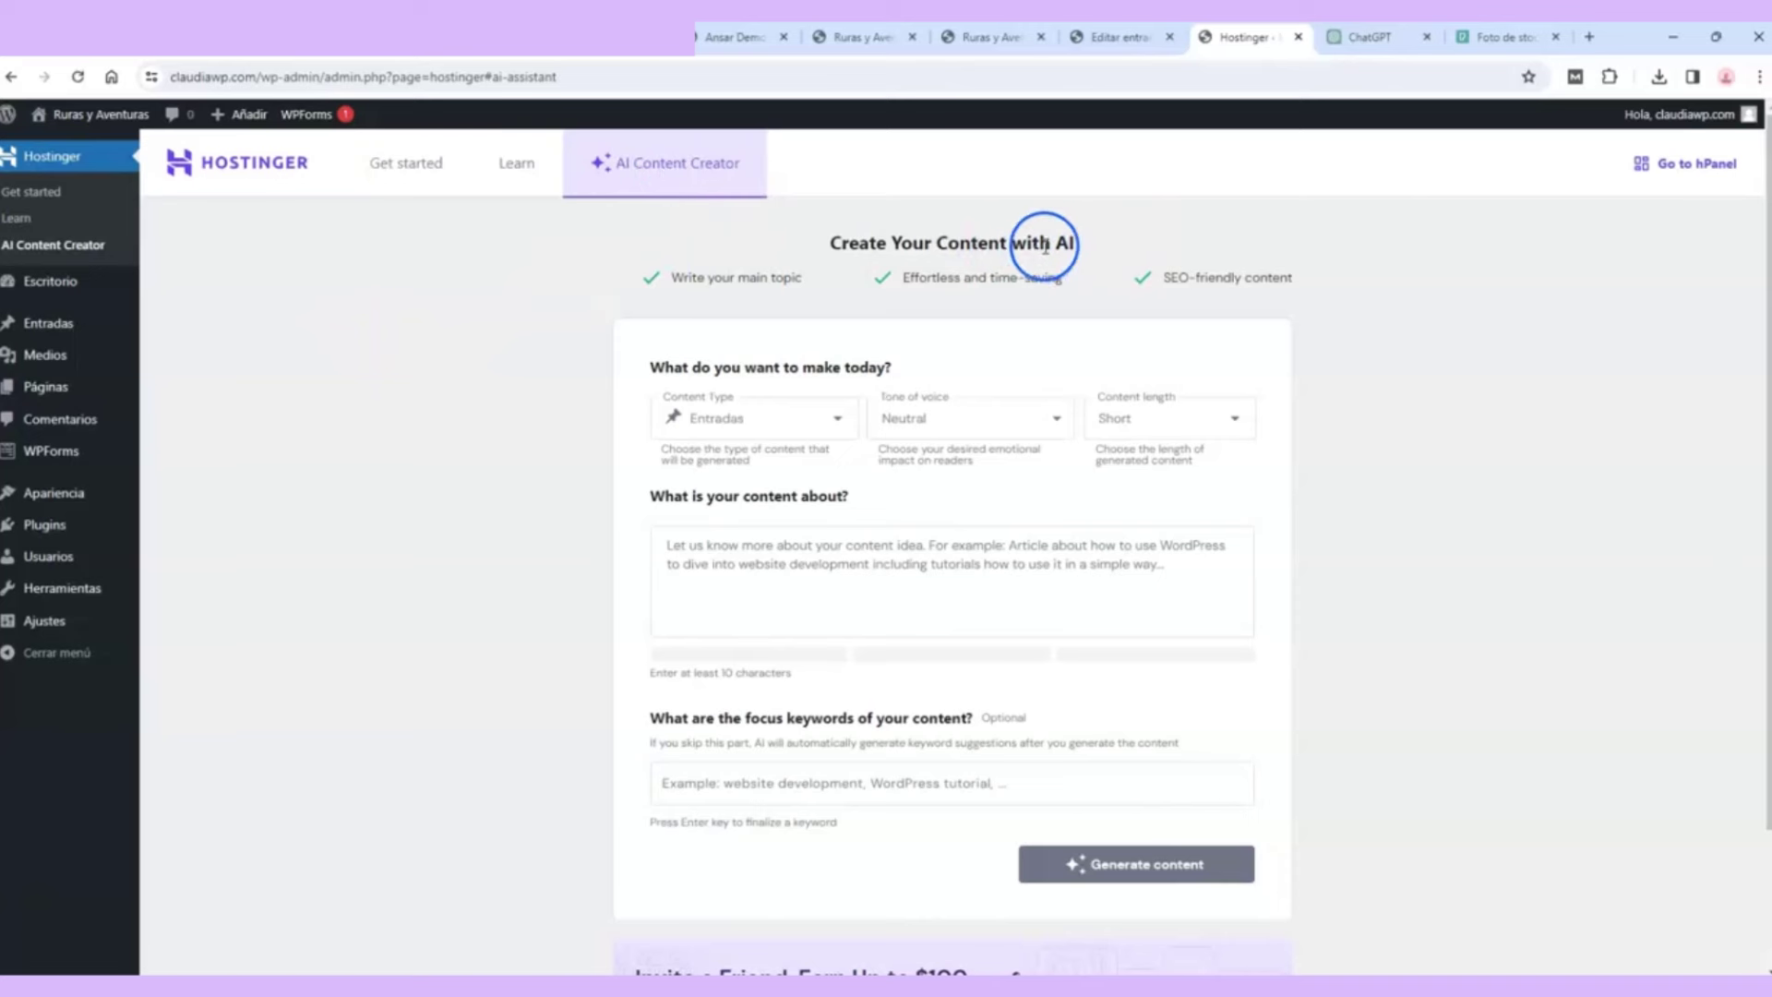
Step: Set the AI content's tone of voice to Friendly only, removing Neutral
scroll(528, 332, "down", 2)
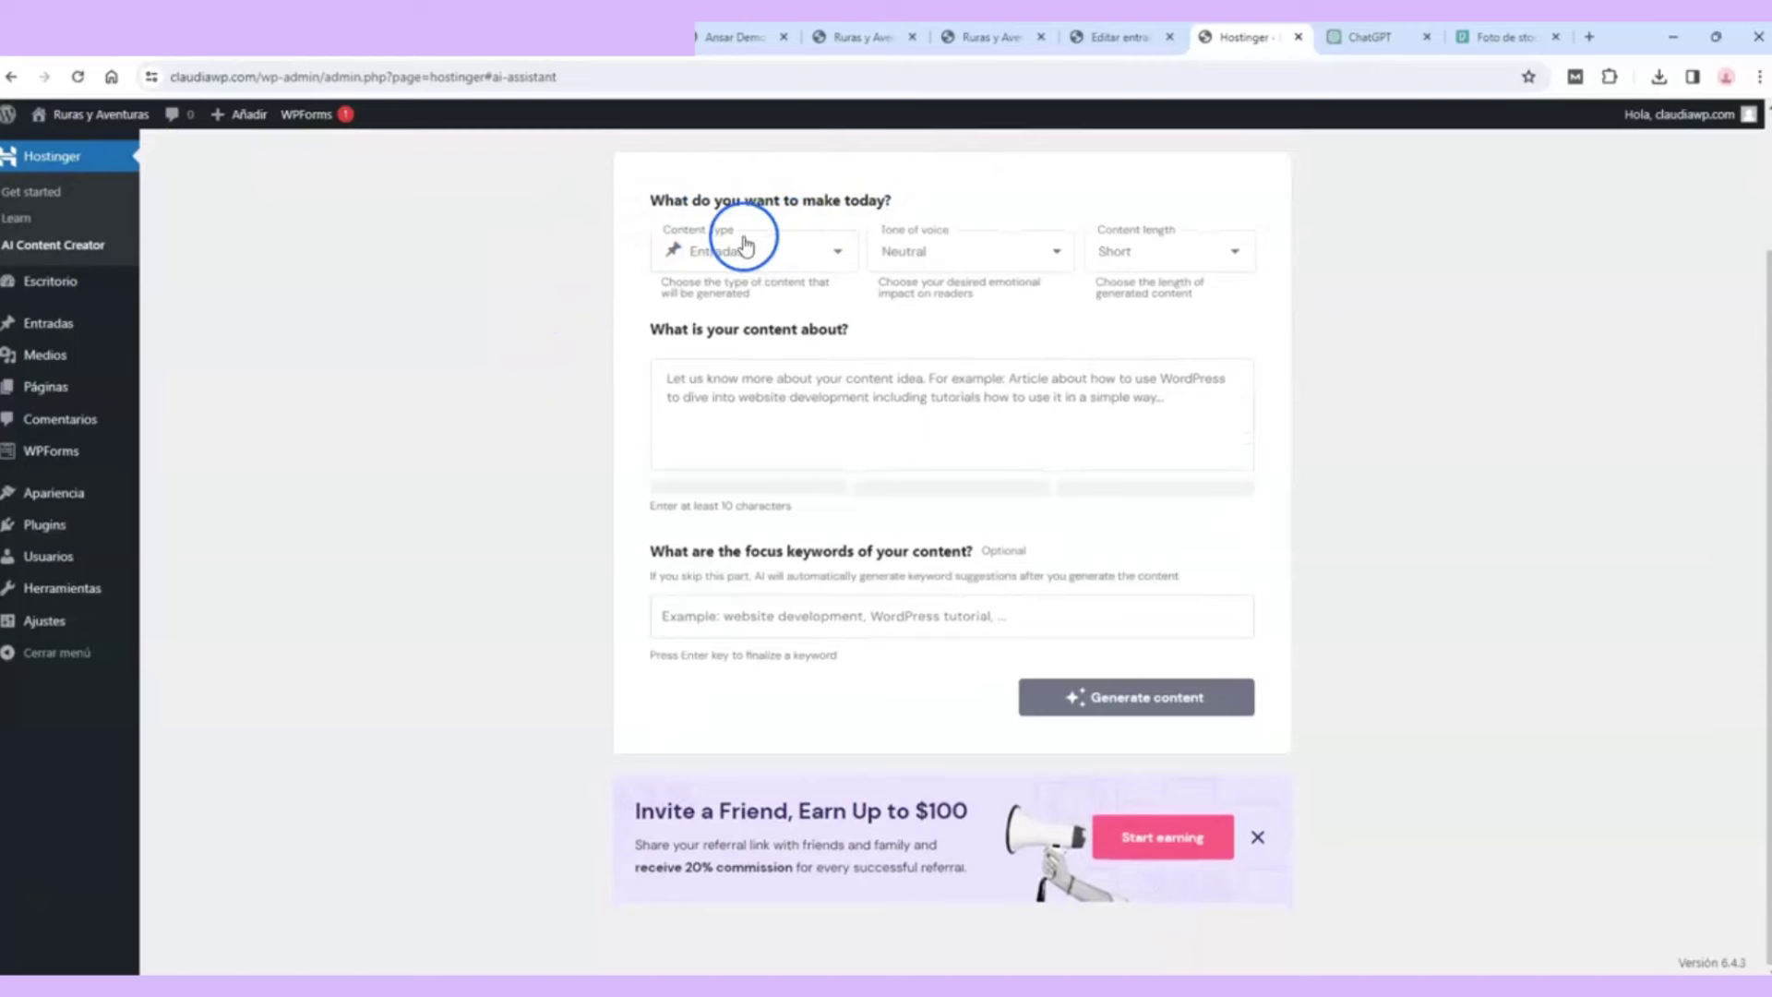
left_click(967, 255)
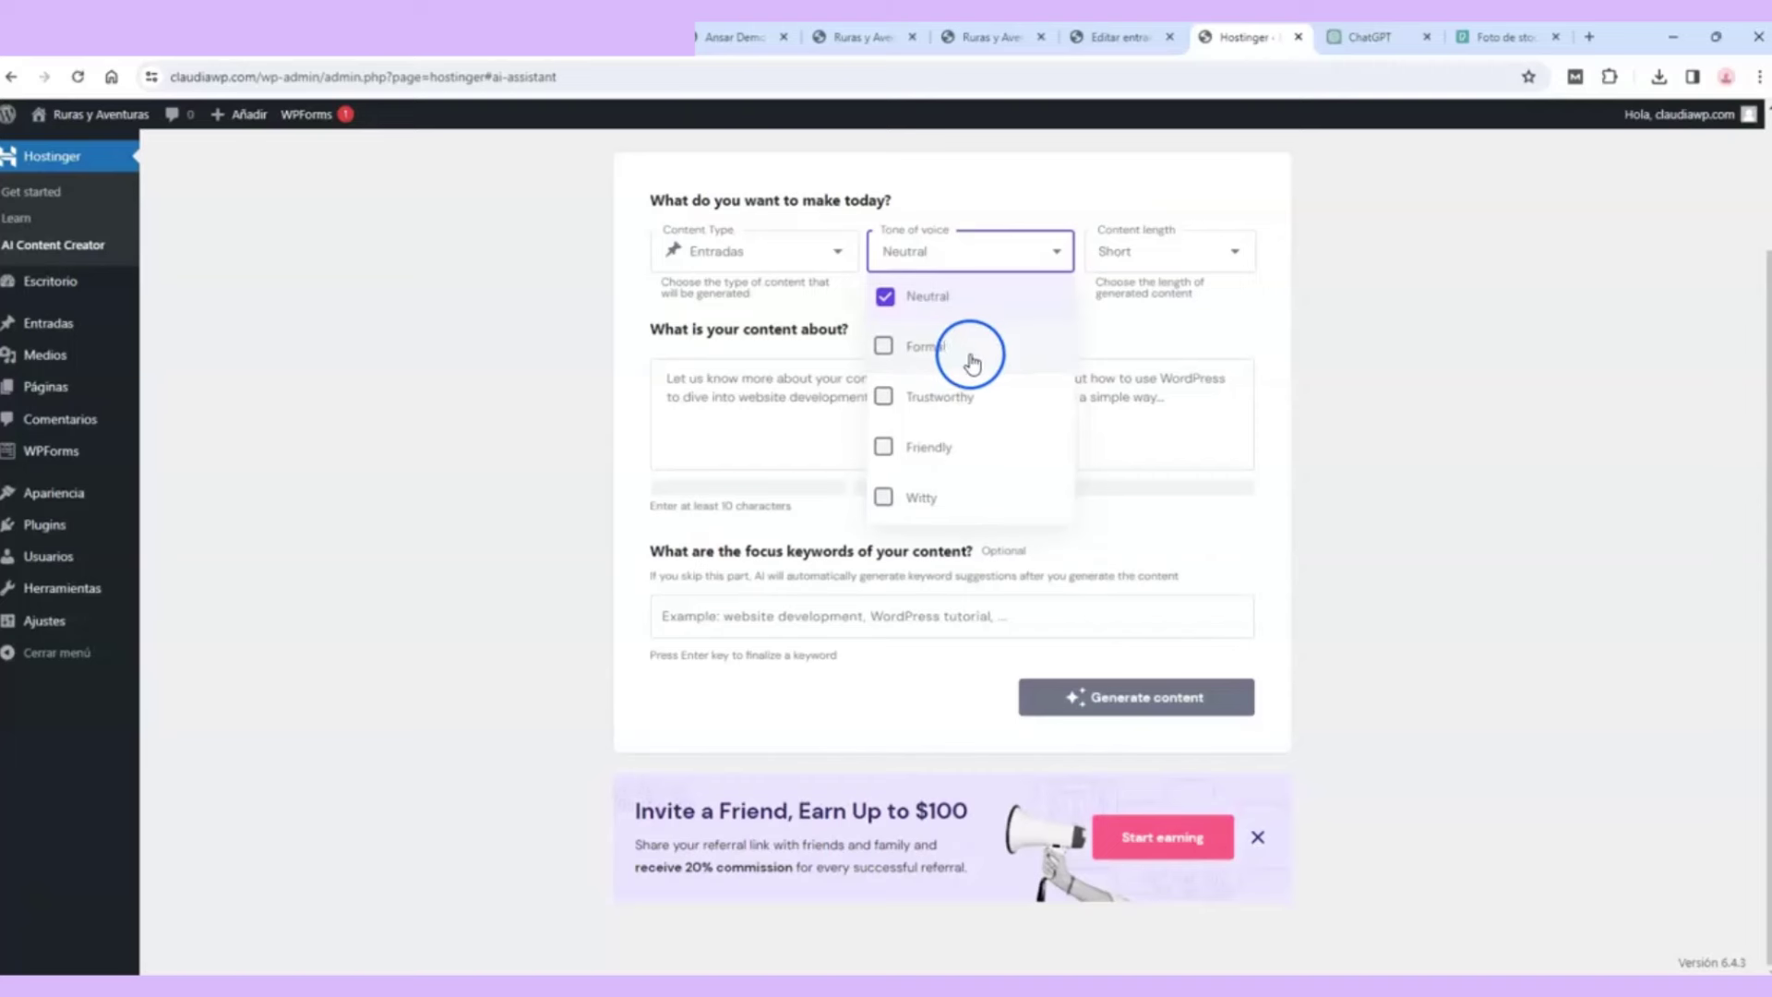
left_click(983, 447)
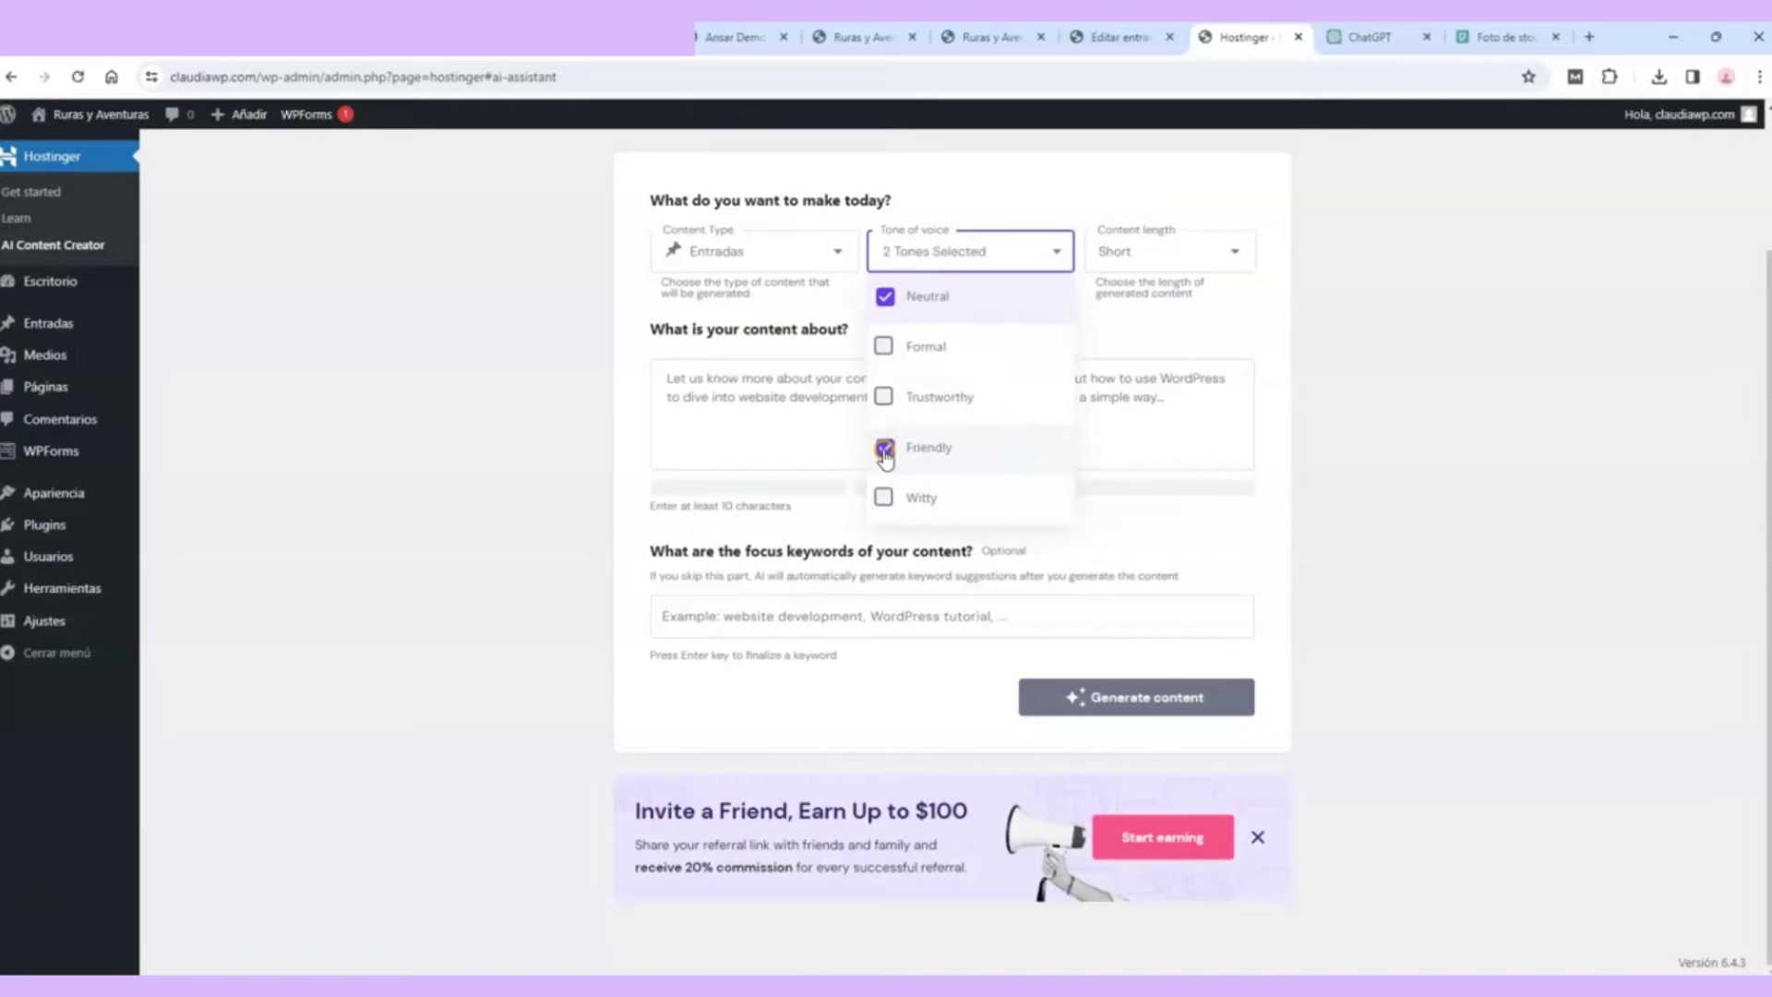
left_click(904, 310)
left_click(1238, 323)
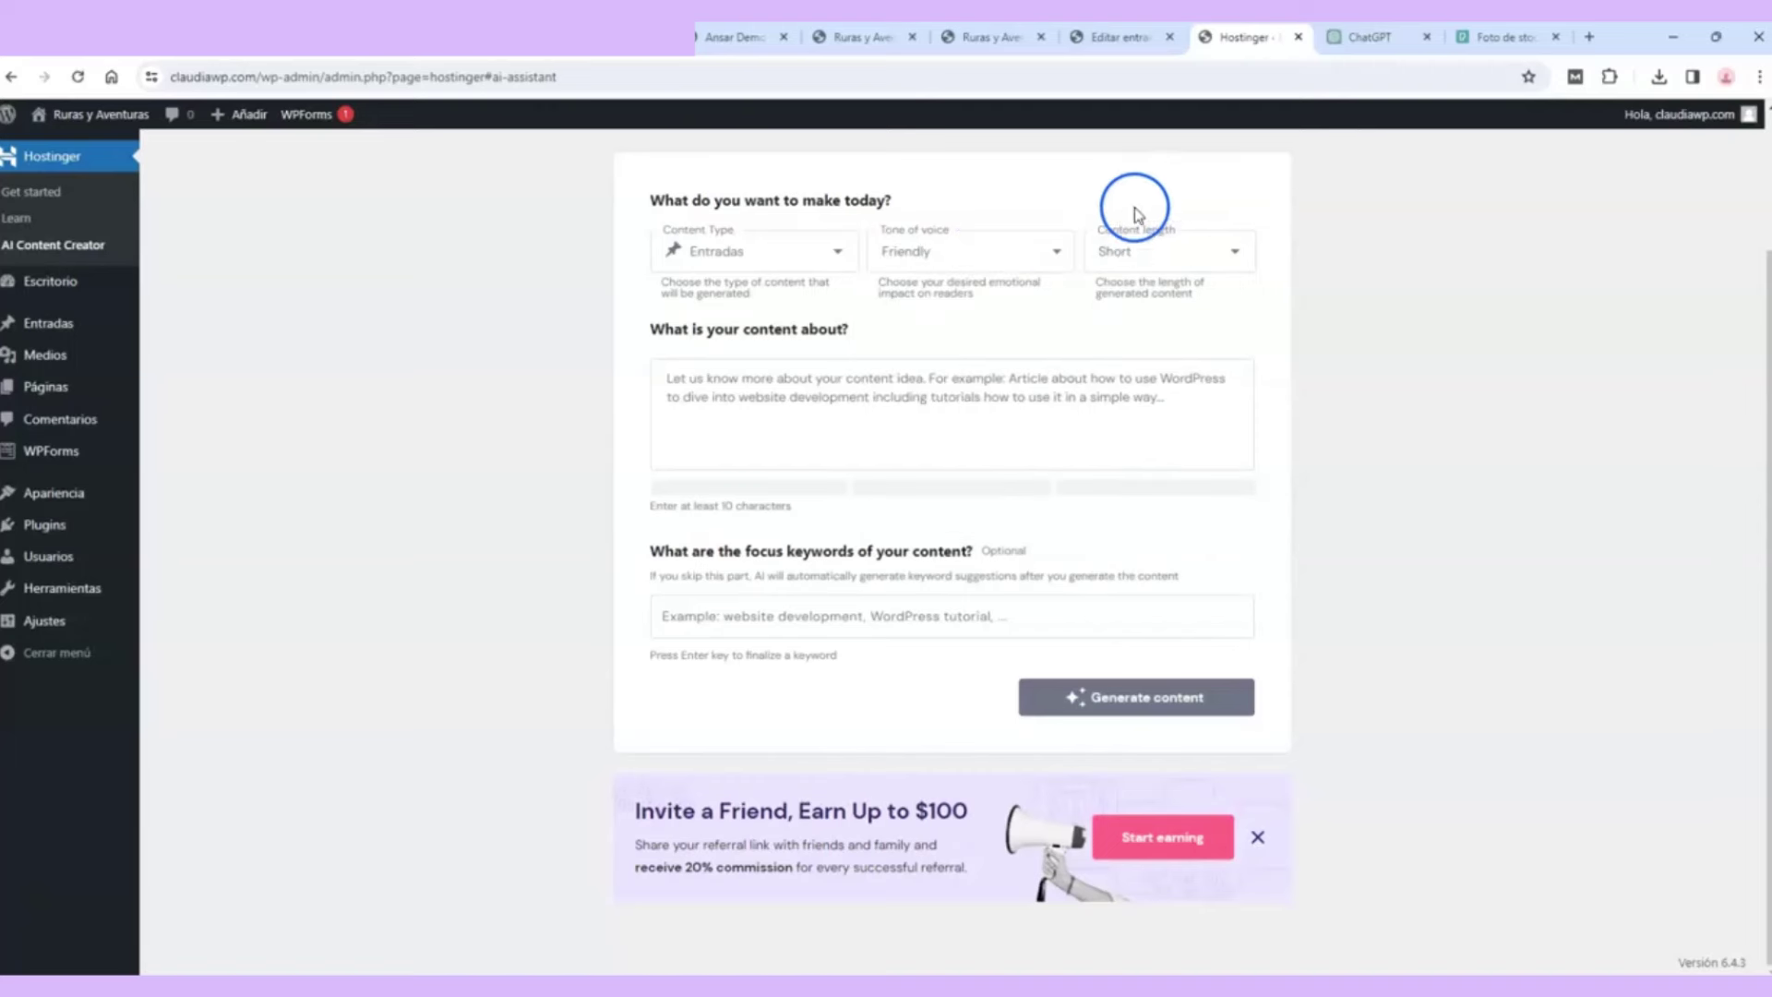
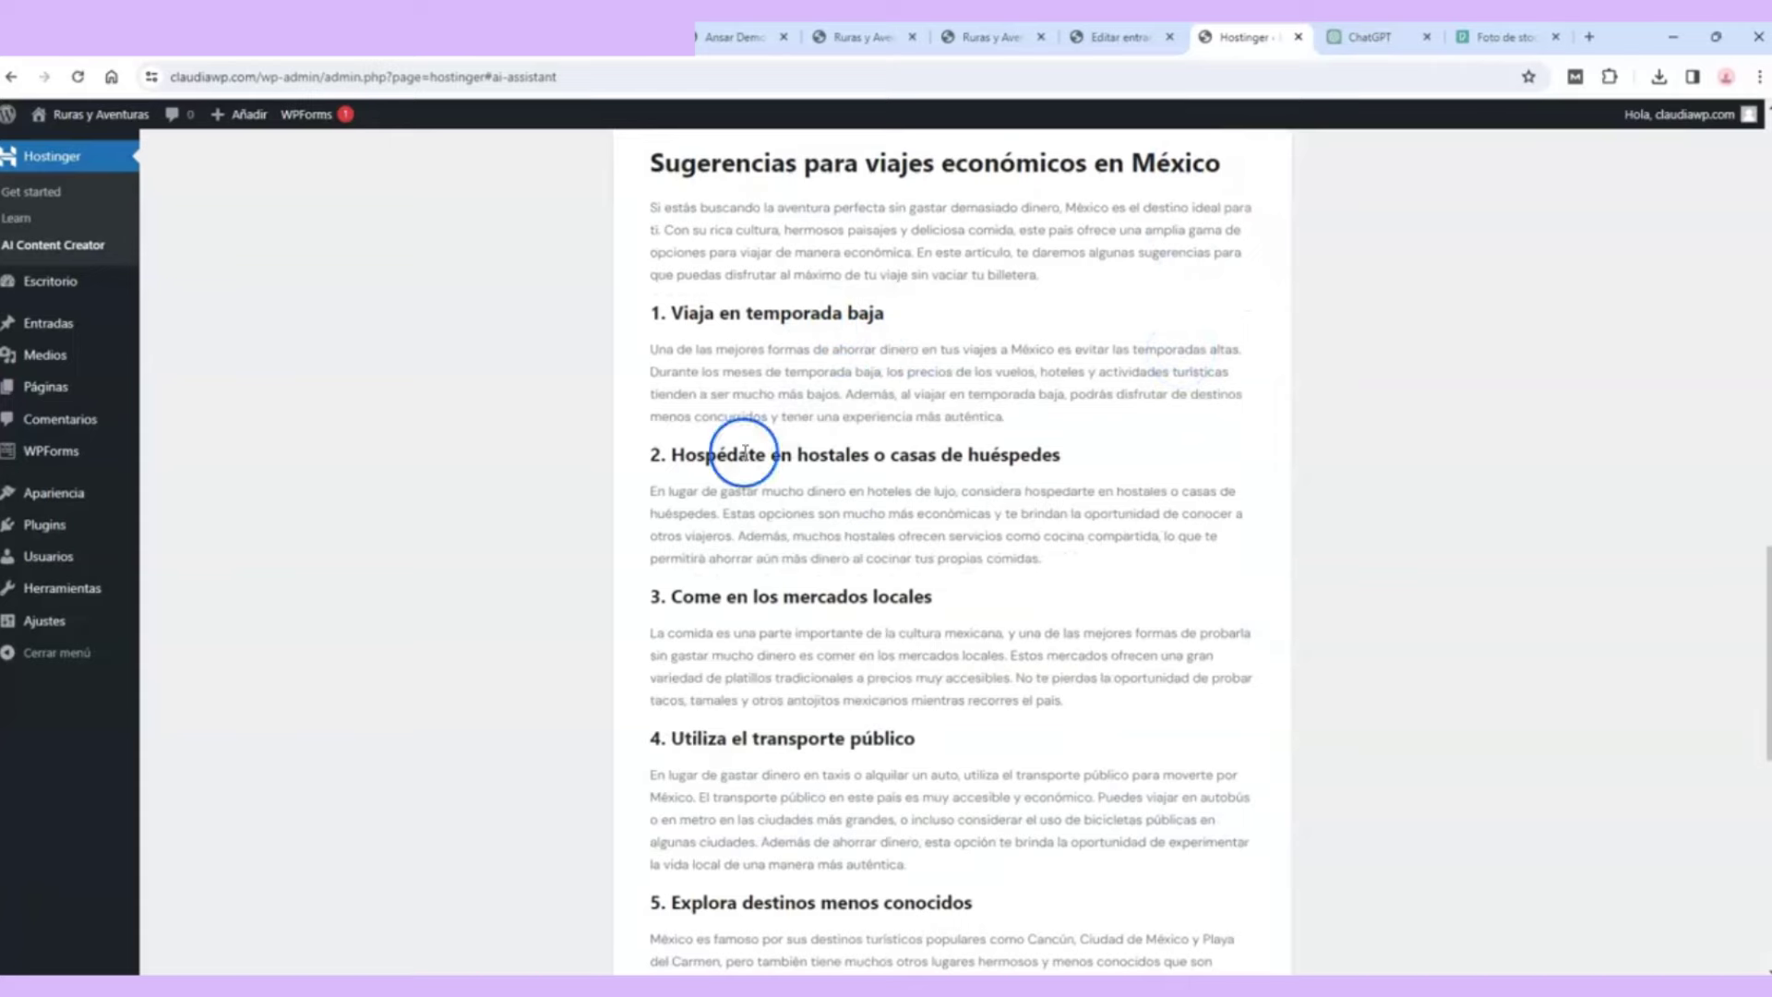
Step: Review the generated article "Sugerencias para viajes económicos en México" through to its end and publish it
scroll(943, 462, "down", 8)
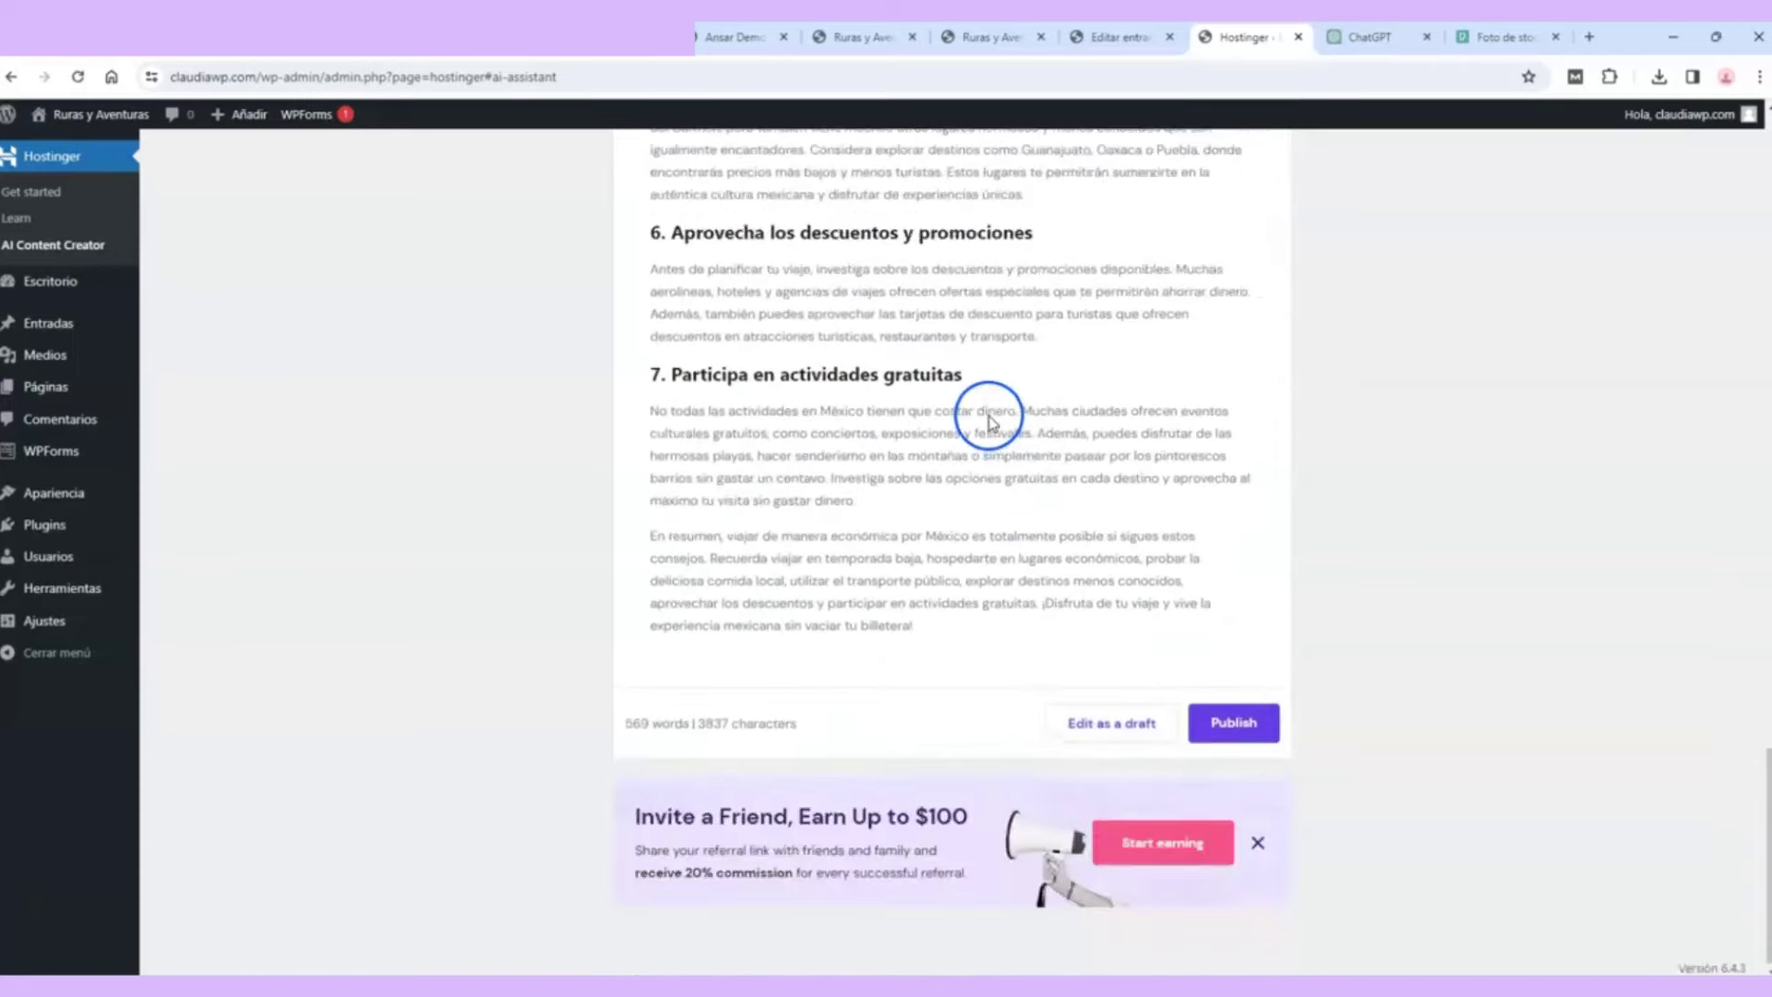
scroll(990, 423, "down", 2)
left_click(1234, 720)
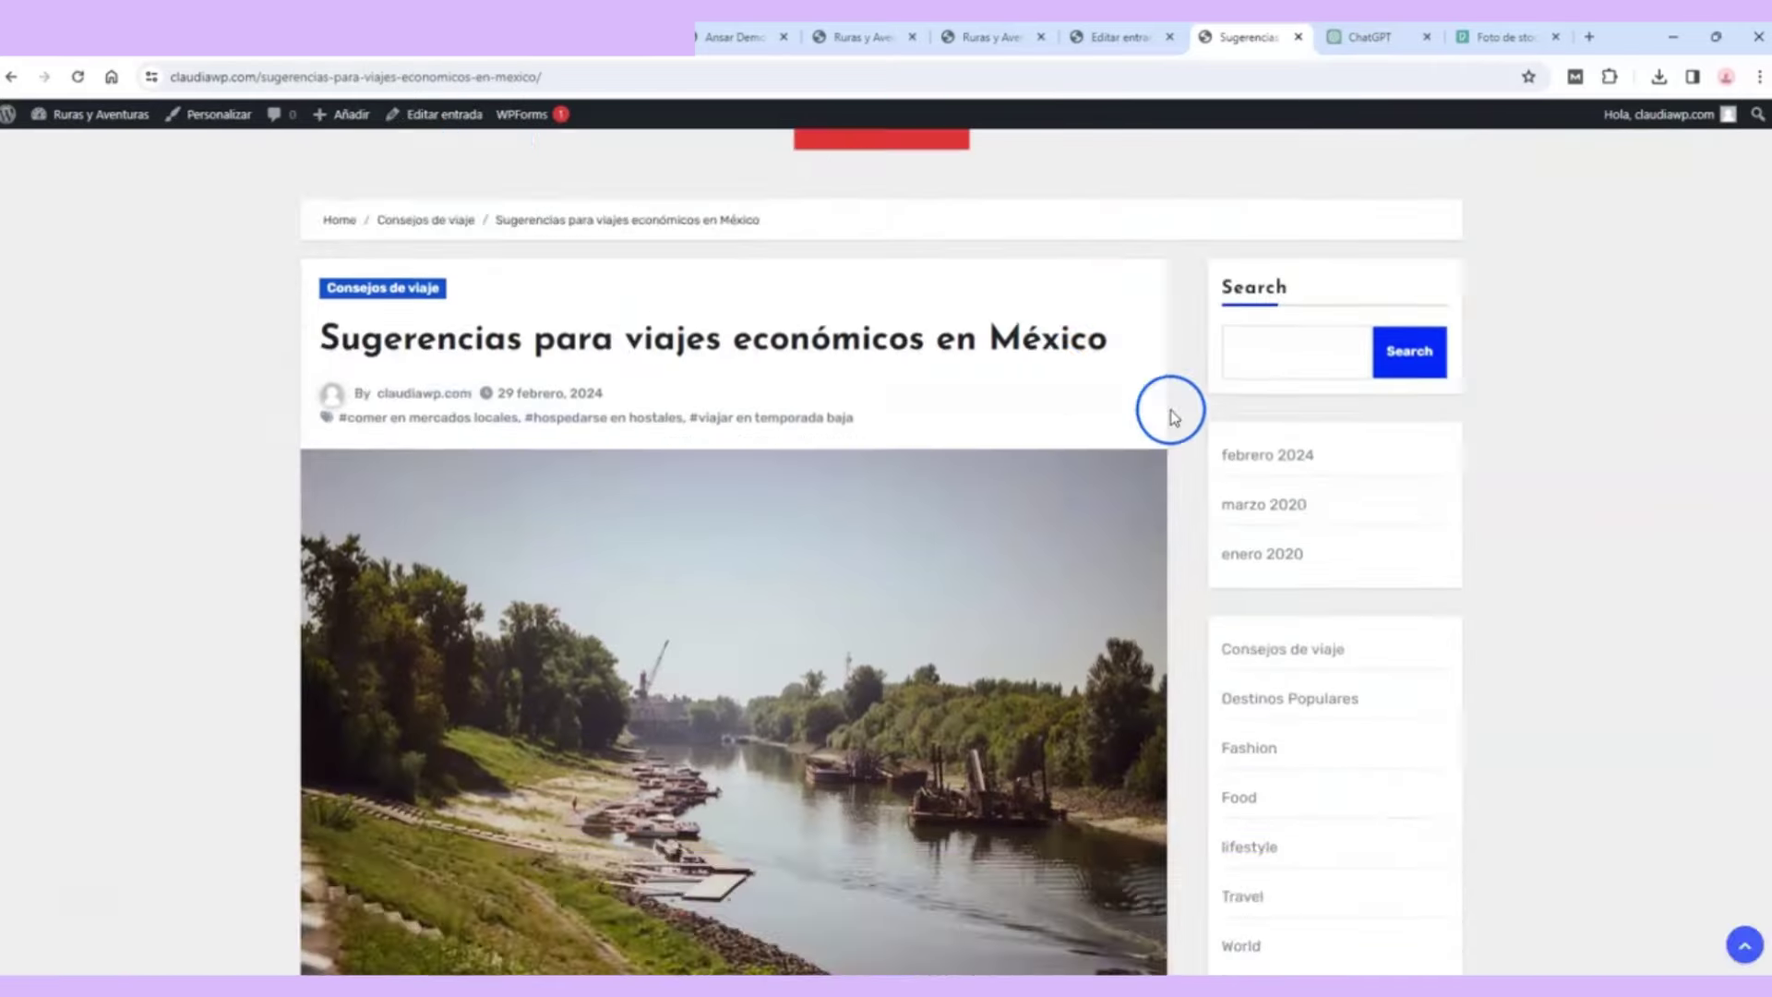
Step: View the published México post and check its category, tags, featured image, caption and text
scroll(1070, 529, "down", 3)
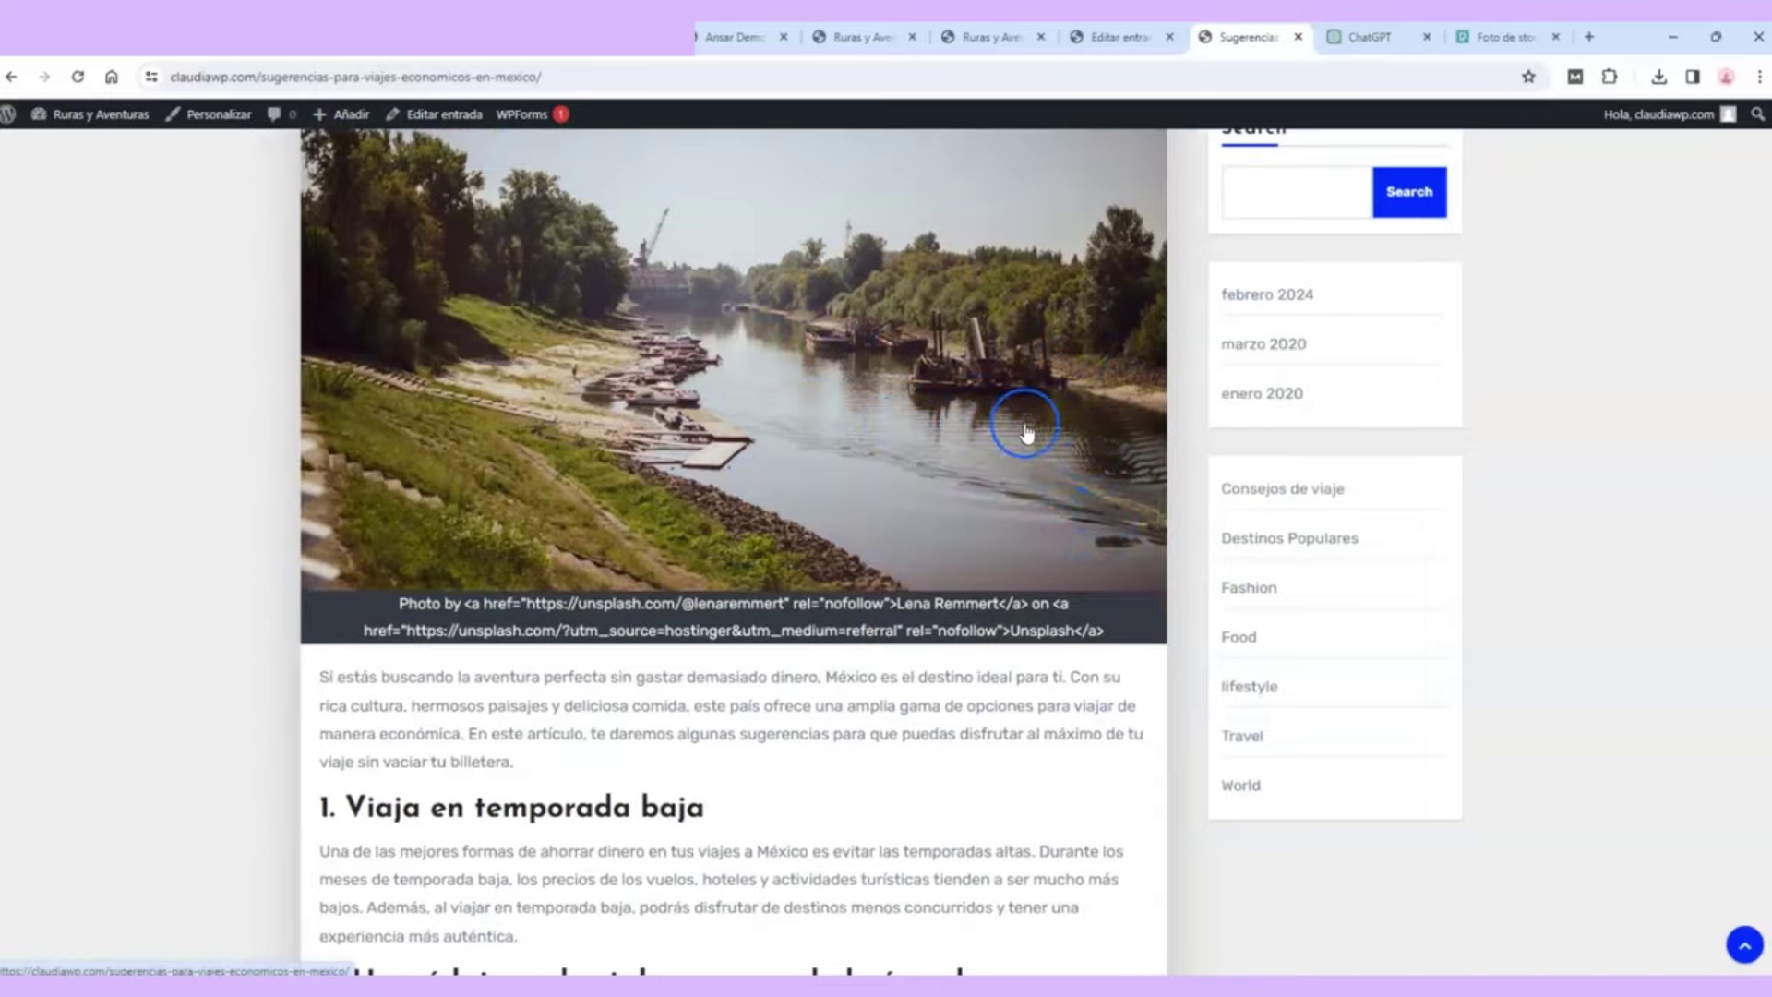
scroll(827, 625, "down", 18)
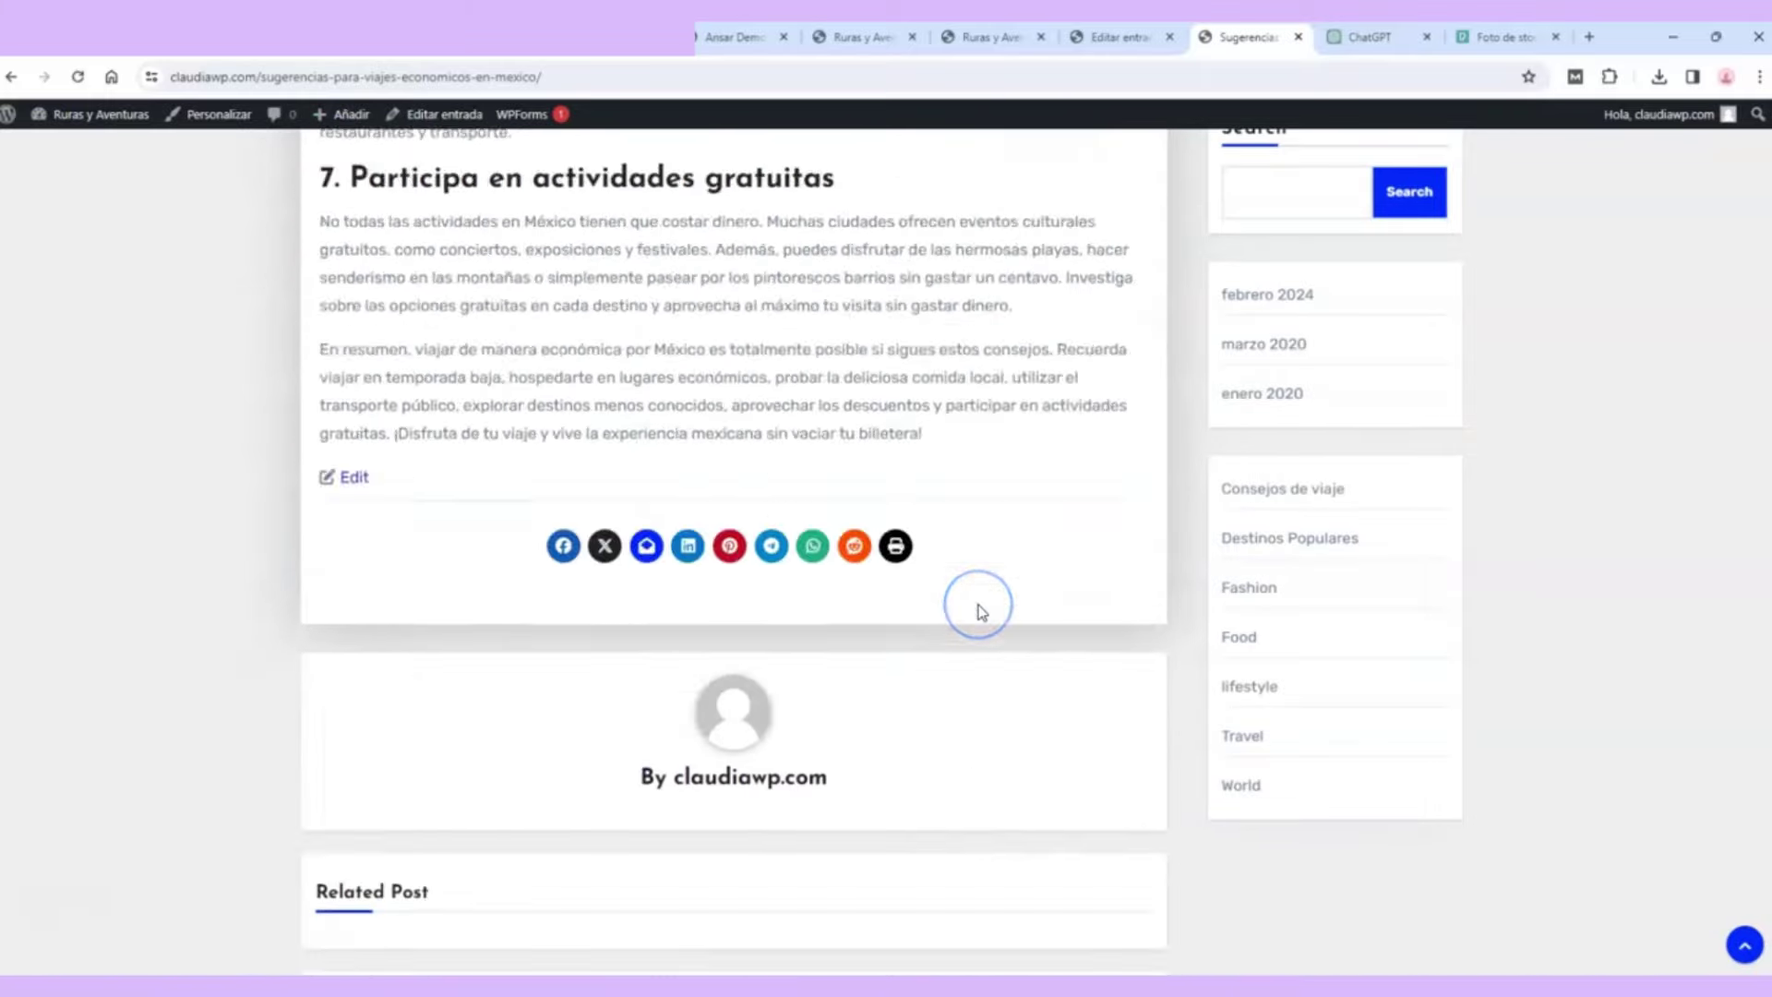
scroll(981, 612, "up", 20)
scroll(1123, 546, "down", 10)
scroll(1132, 522, "up", 10)
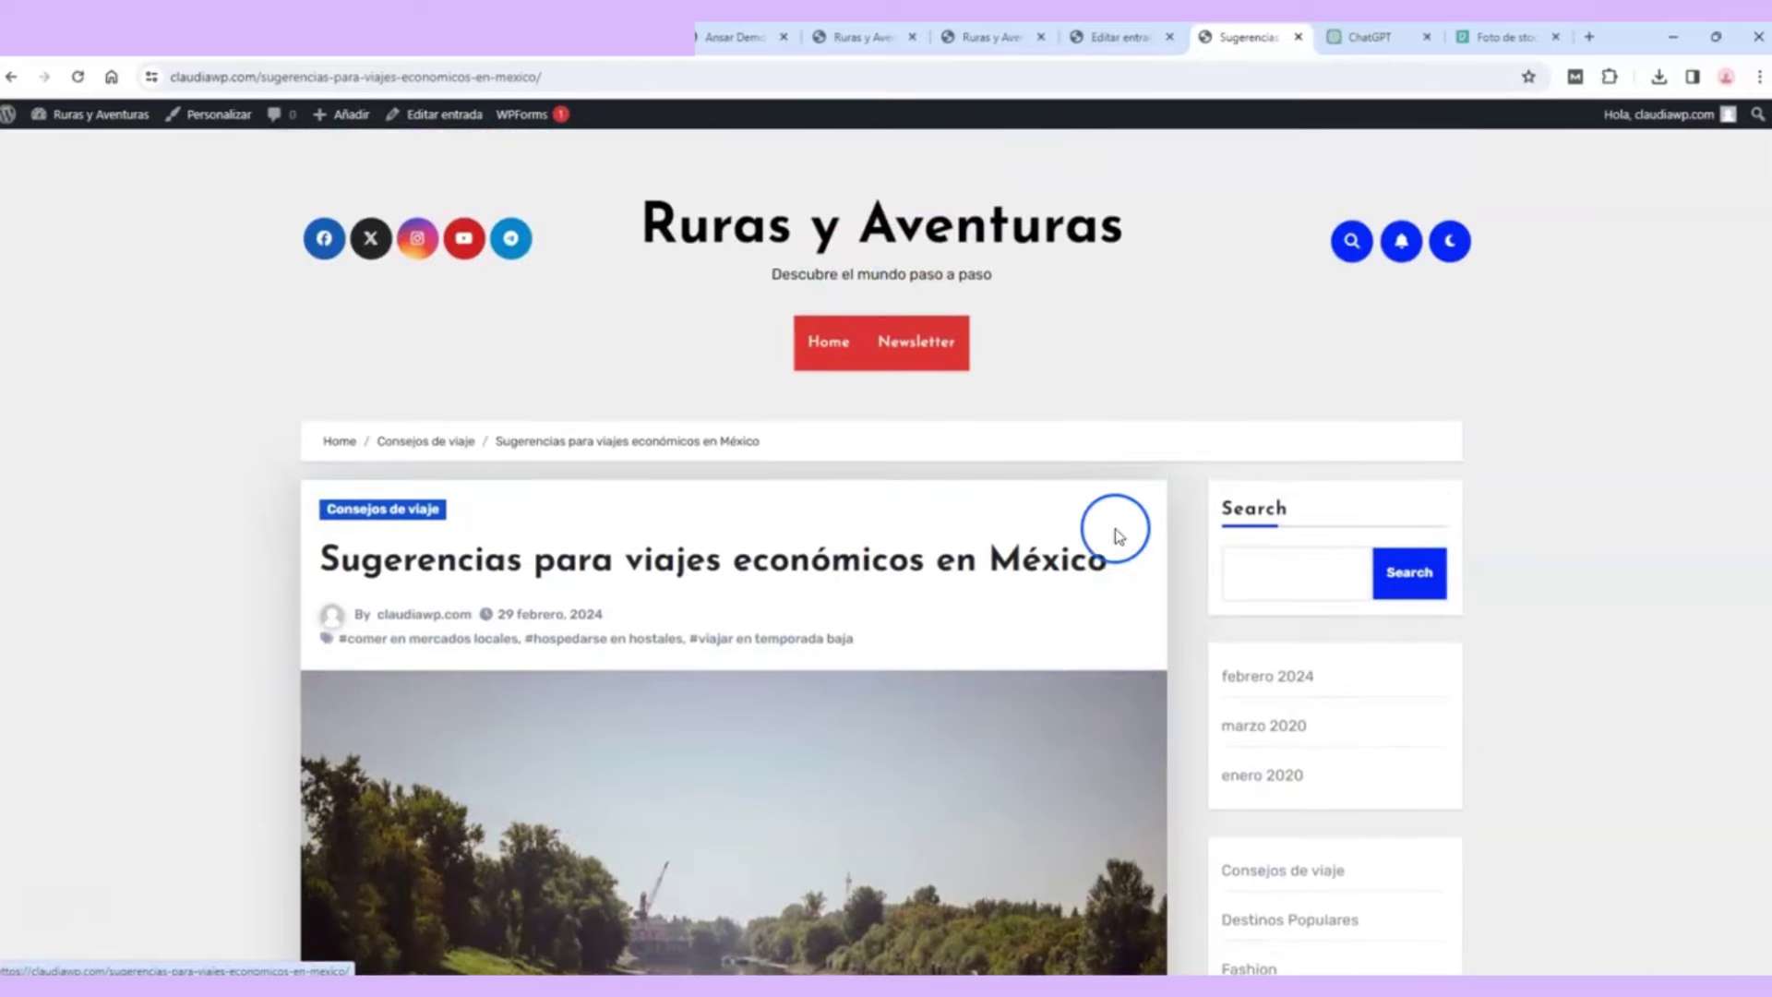
Step: Open the post "Sugerencias para viajes económicos en México" for editing and add the category Destinos Populares
left_click(9, 115)
left_click(75, 240)
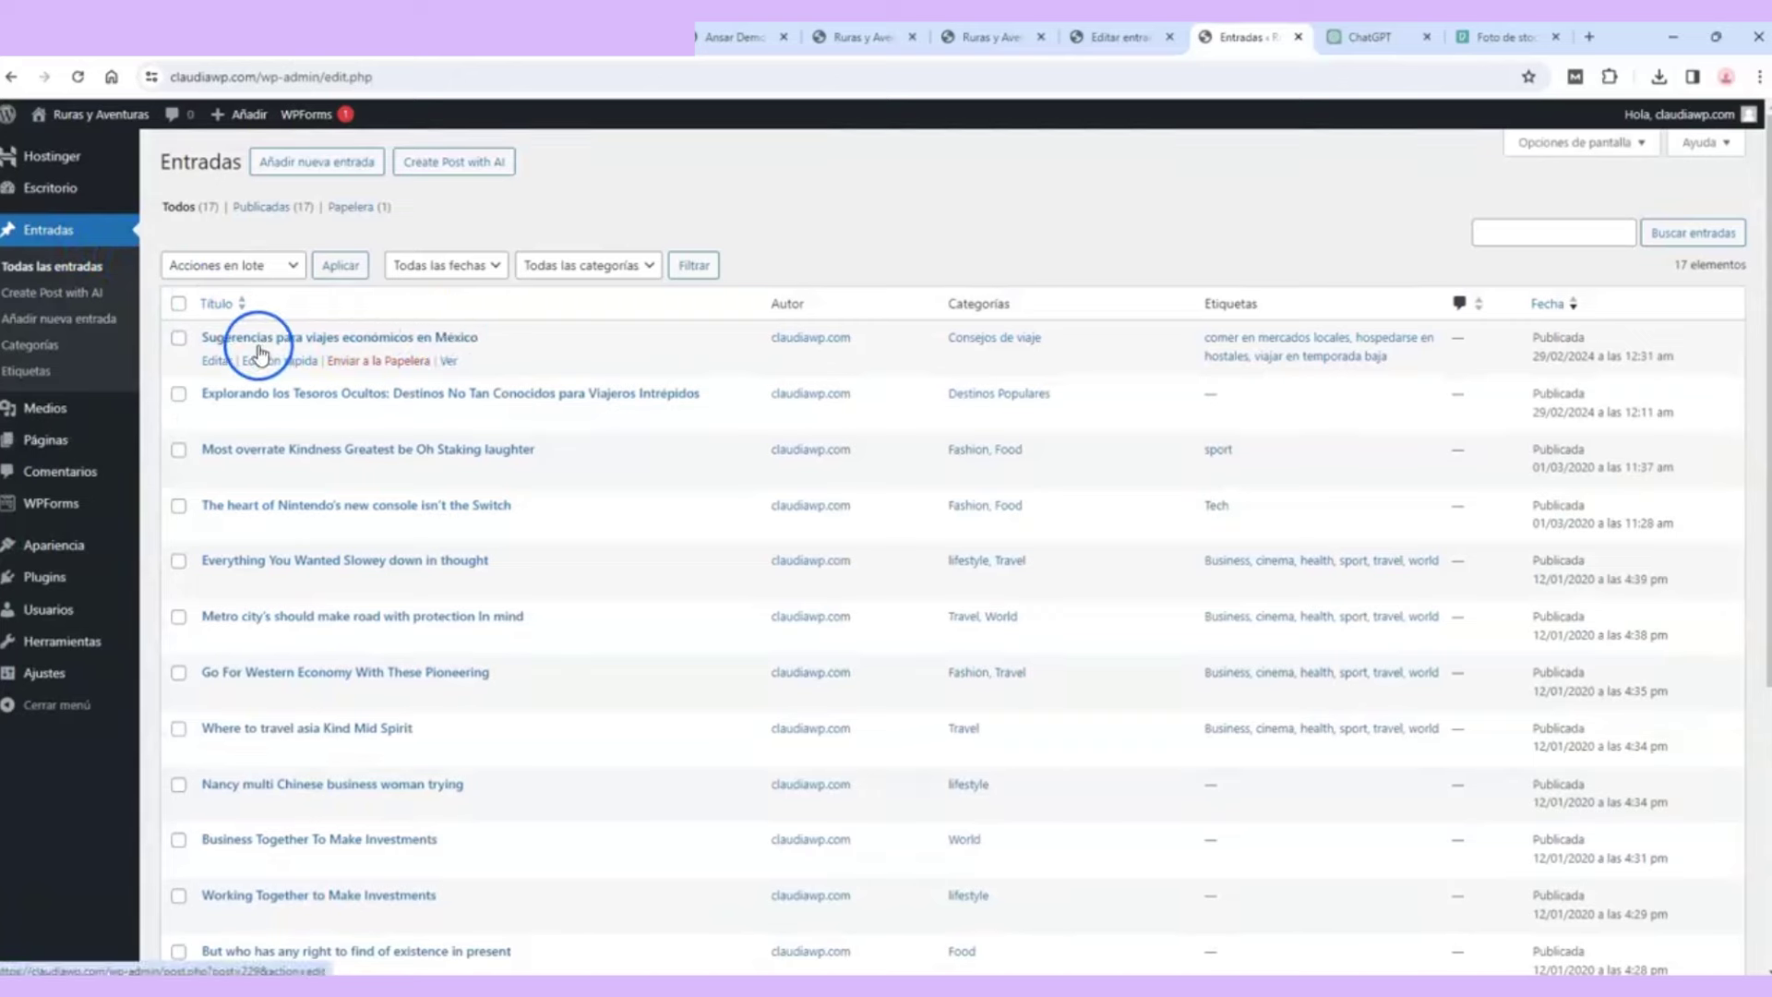
left_click(216, 368)
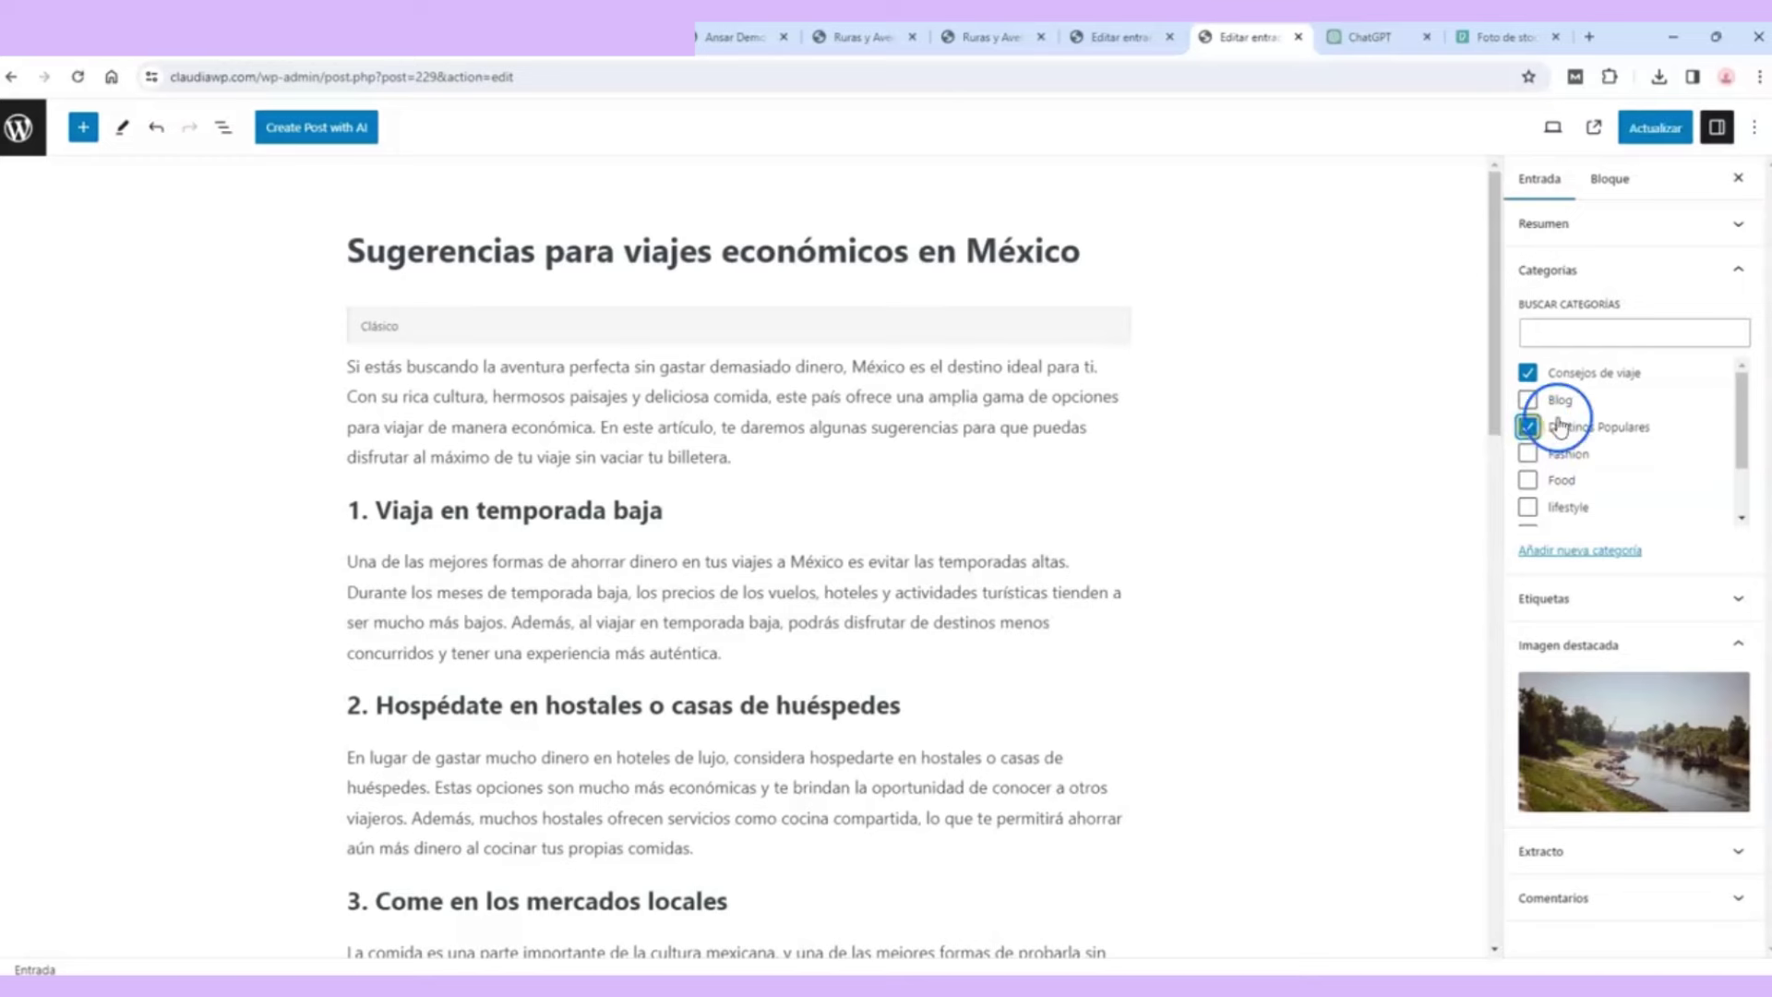
Step: Replace the post's featured image with an uploaded photo of the rock arch in the sea and update the post
mouse_move(1648, 724)
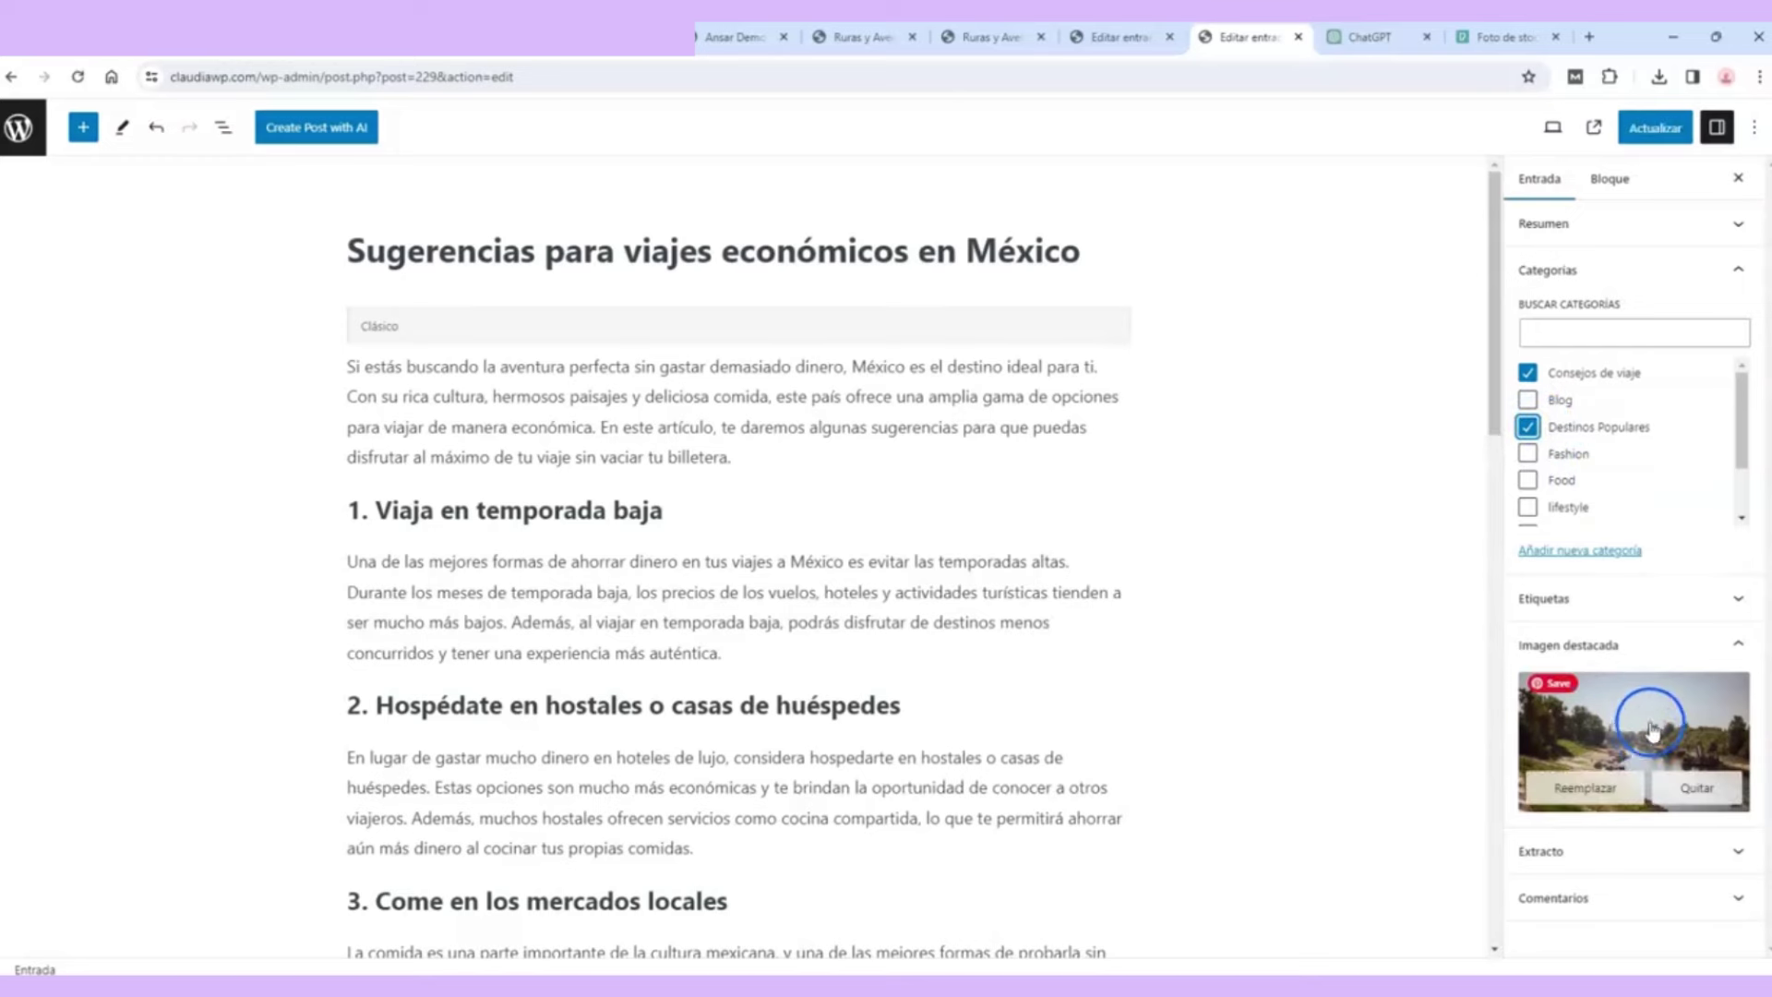
left_click(1611, 782)
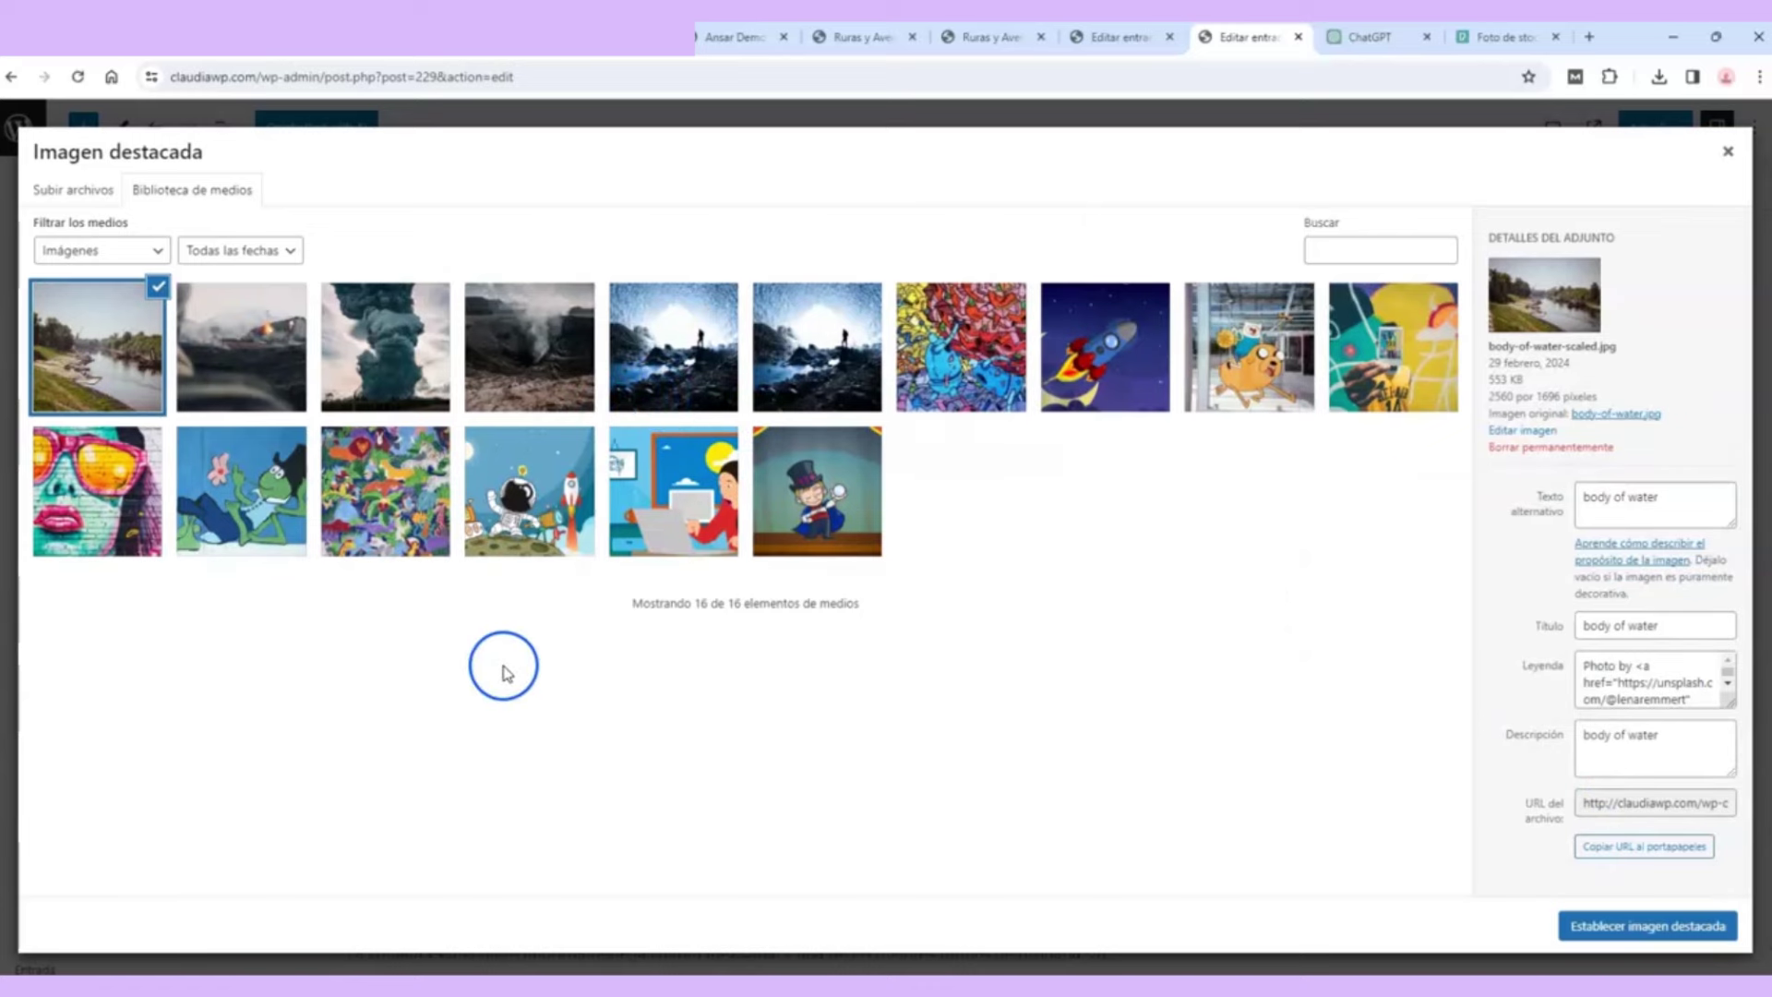
left_click(77, 189)
left_click(951, 519)
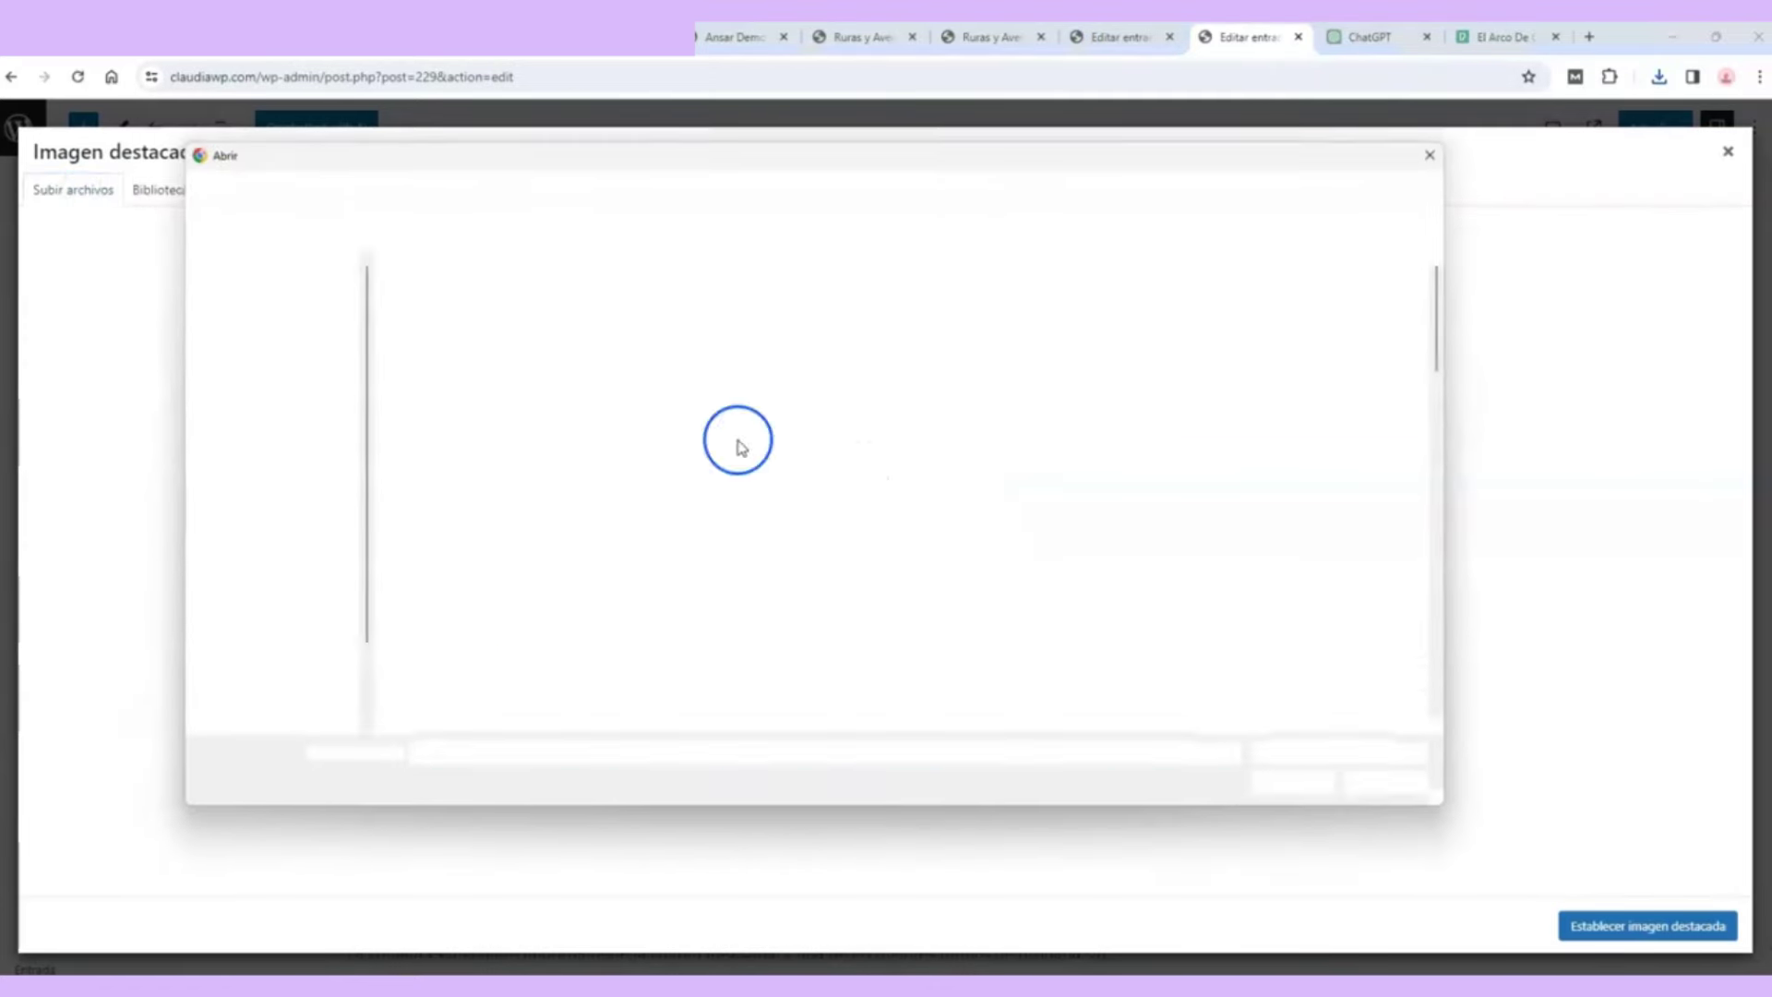
left_click(1260, 775)
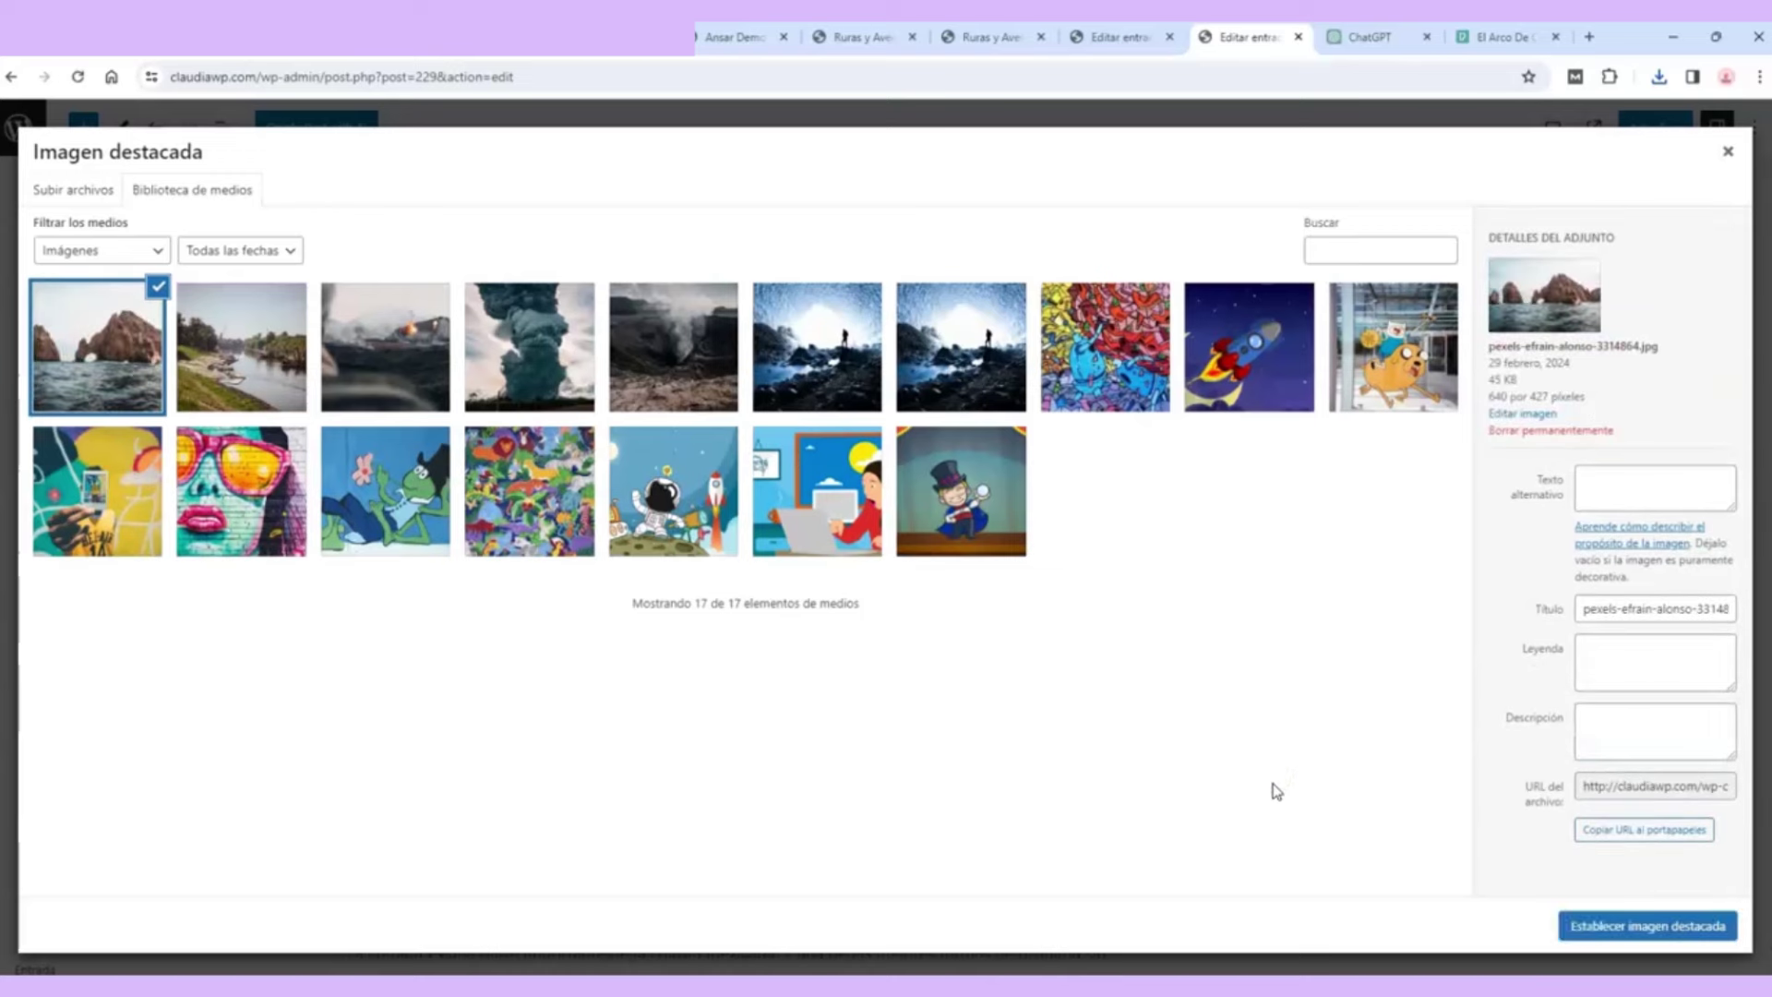
left_click(1606, 917)
left_click(1365, 545)
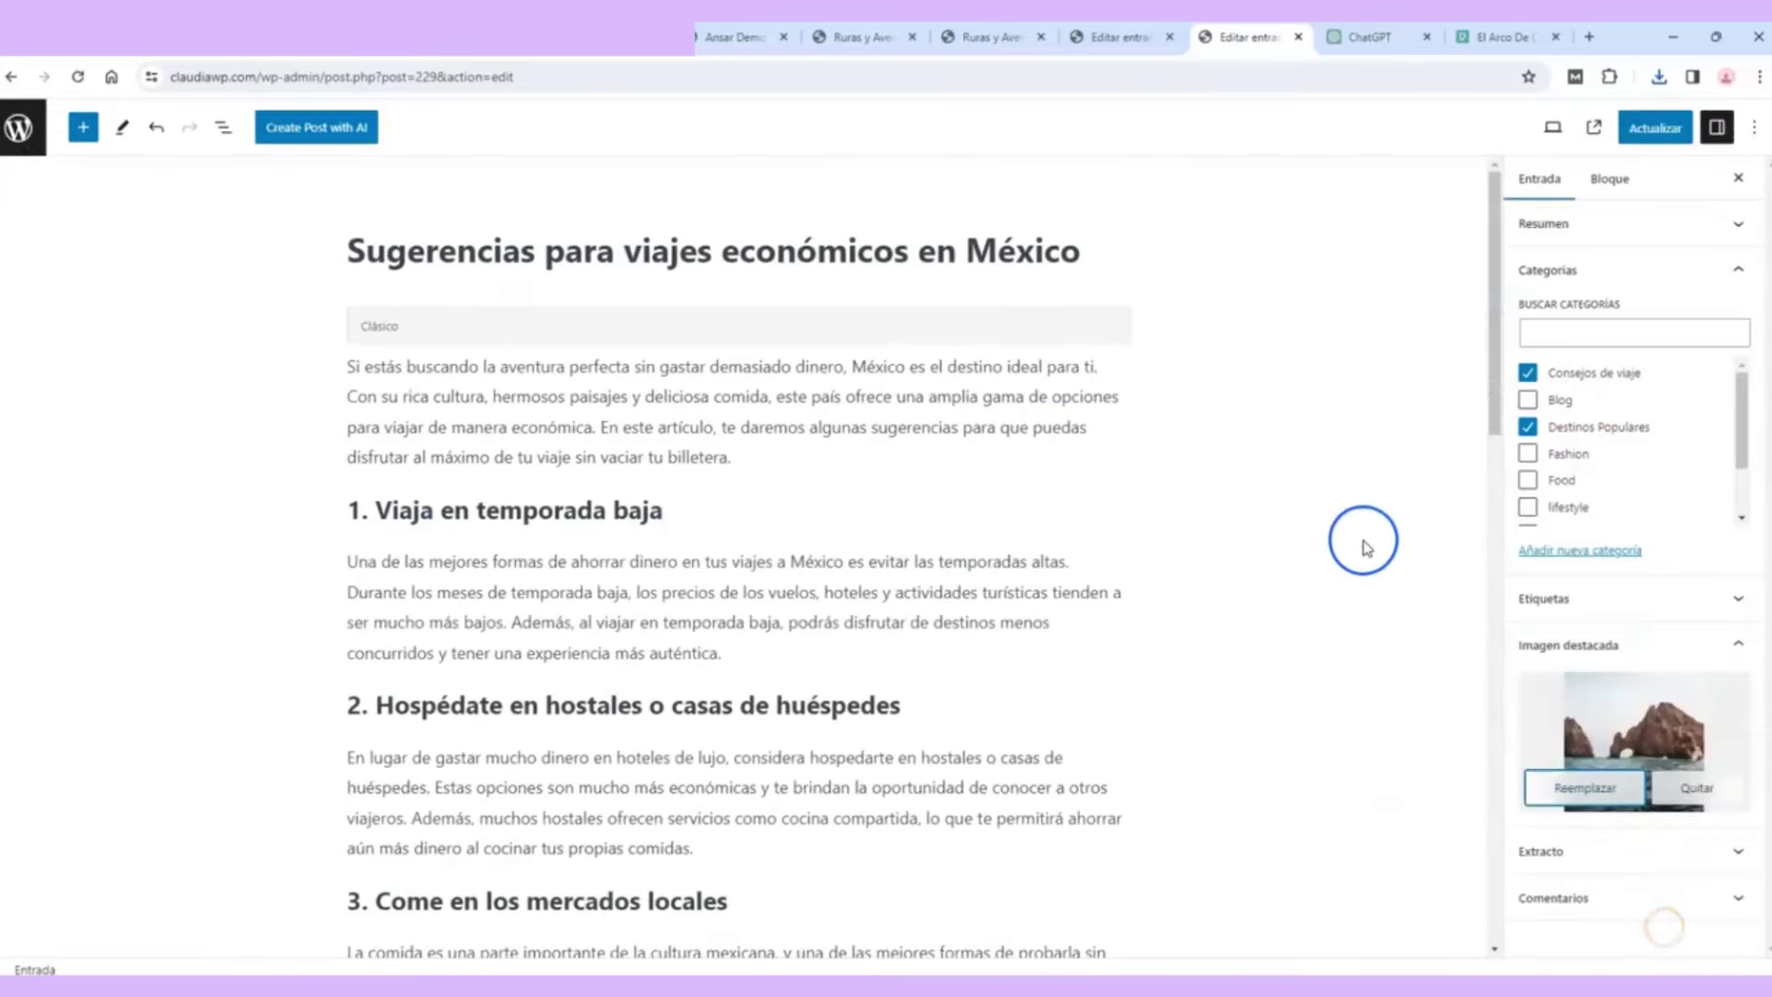
left_click(1655, 127)
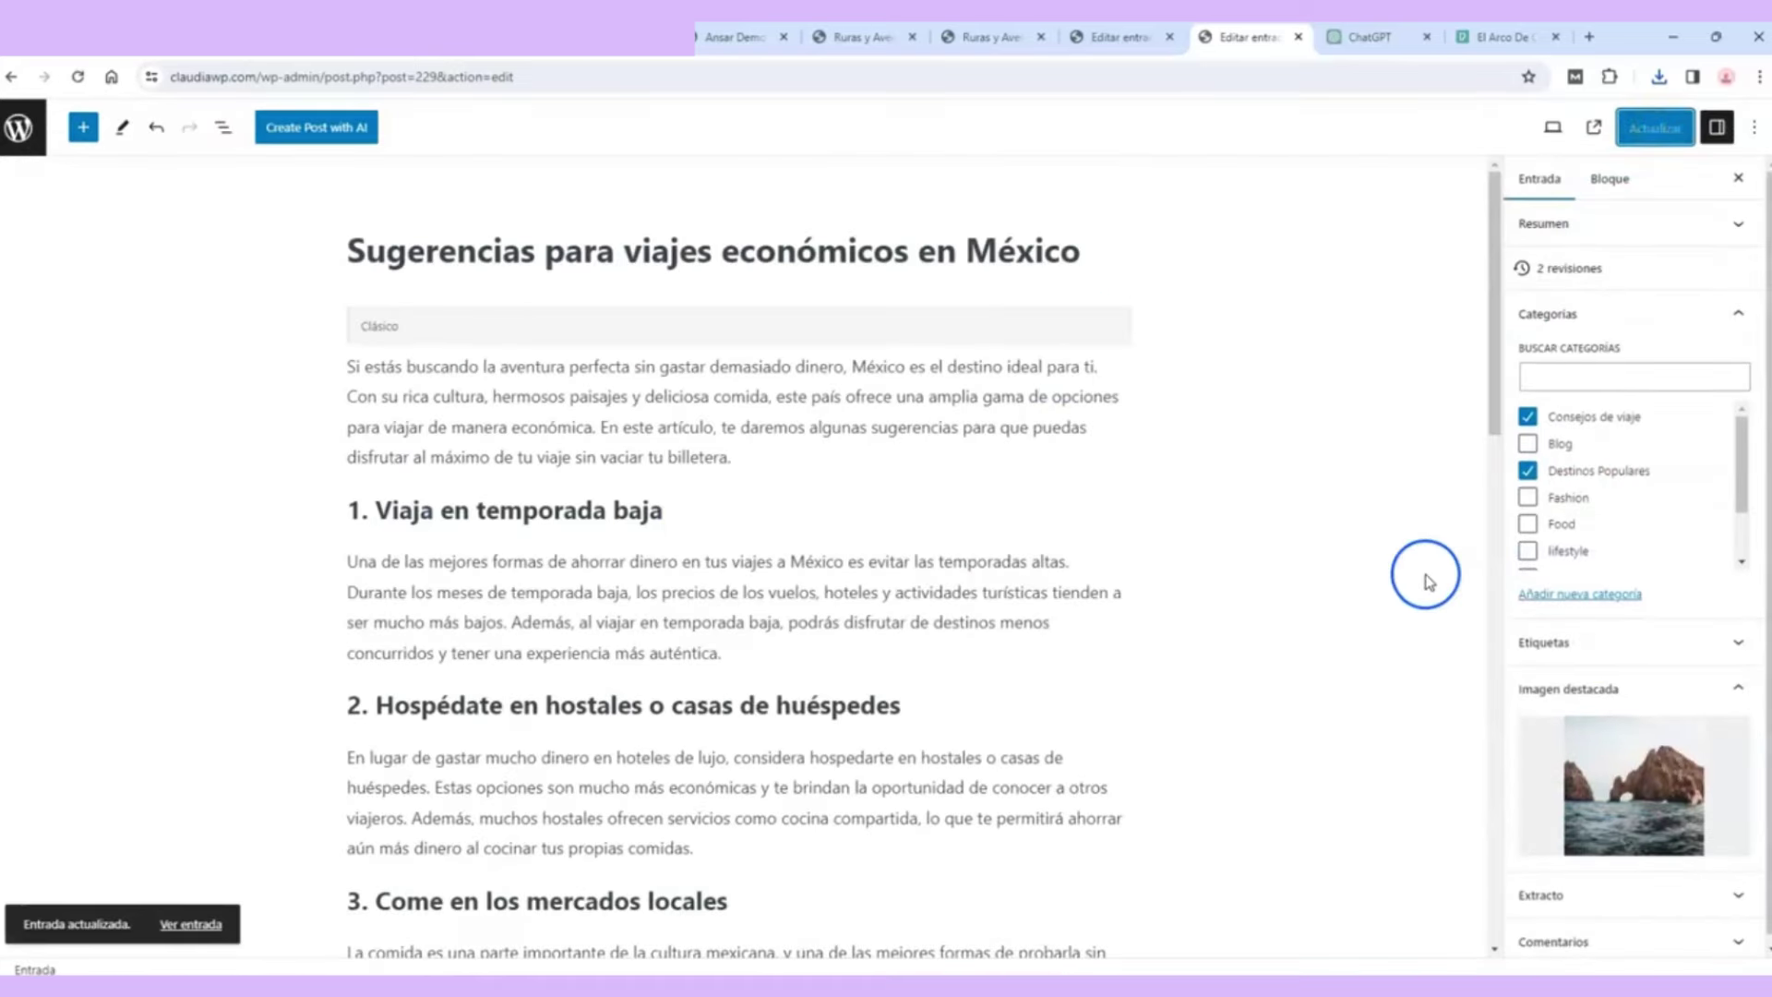
Step: View the updated México post on the site and check its category labels, new featured image and text
left_click(1595, 127)
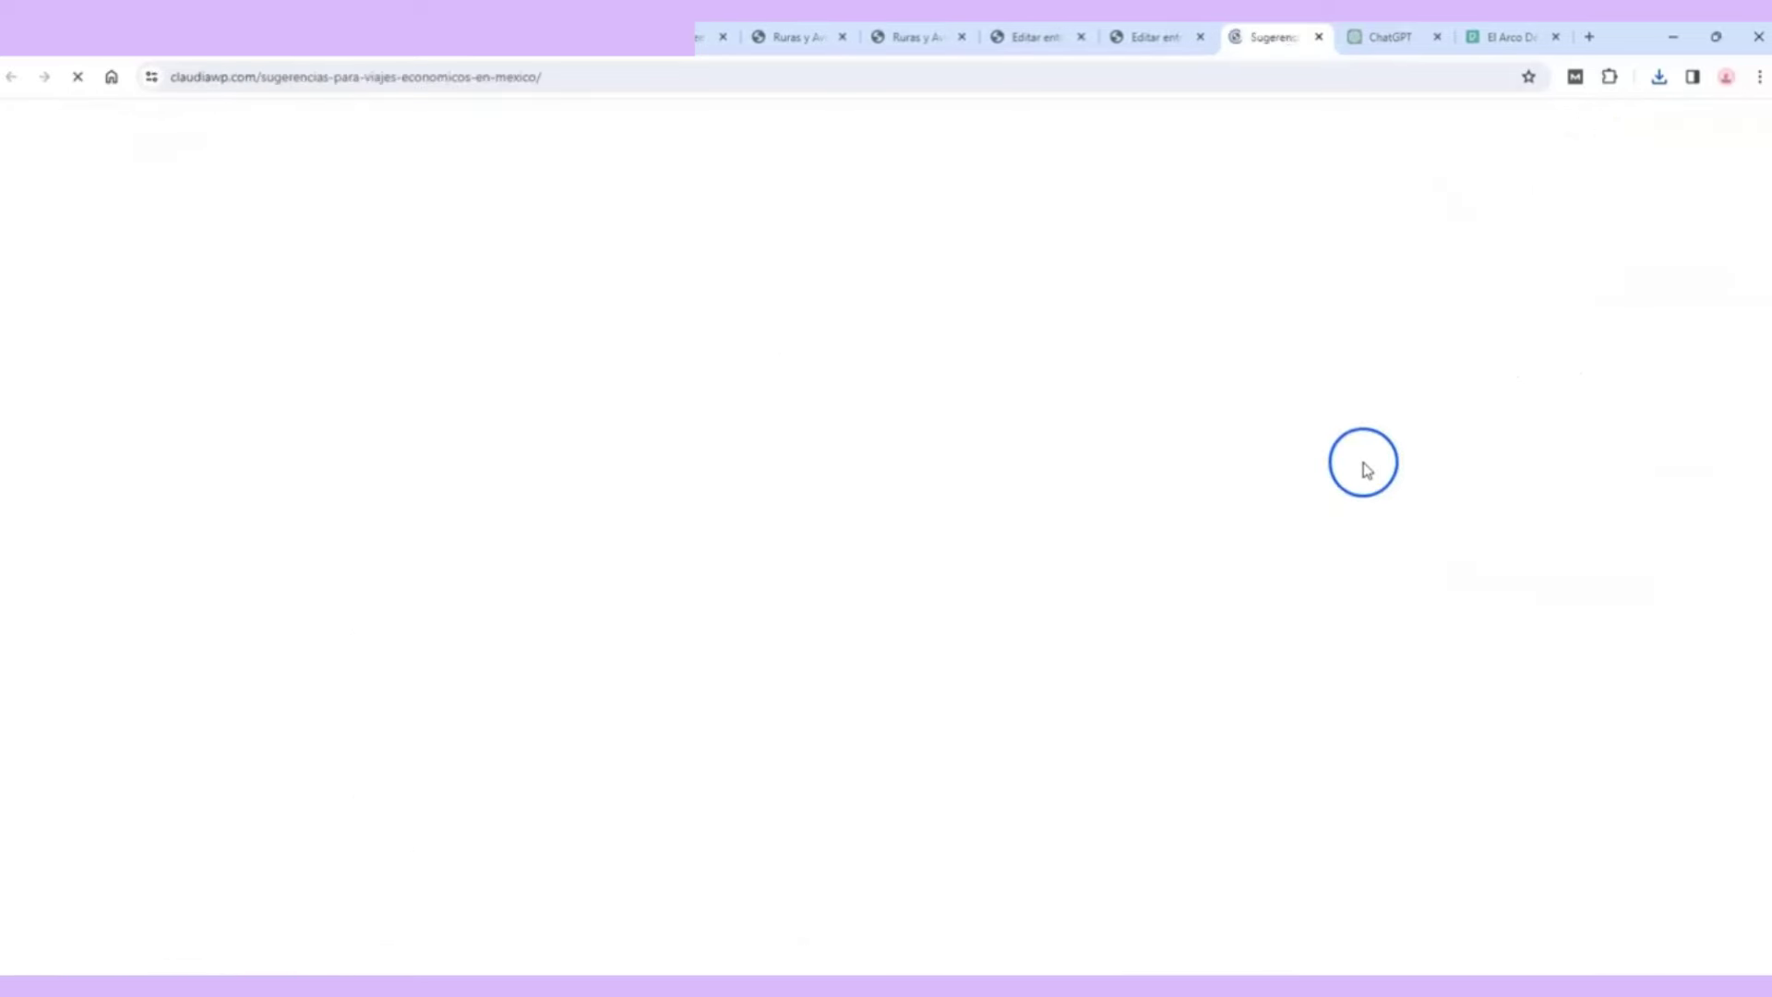
scroll(1164, 476, "down", 5)
scroll(1163, 475, "down", 7)
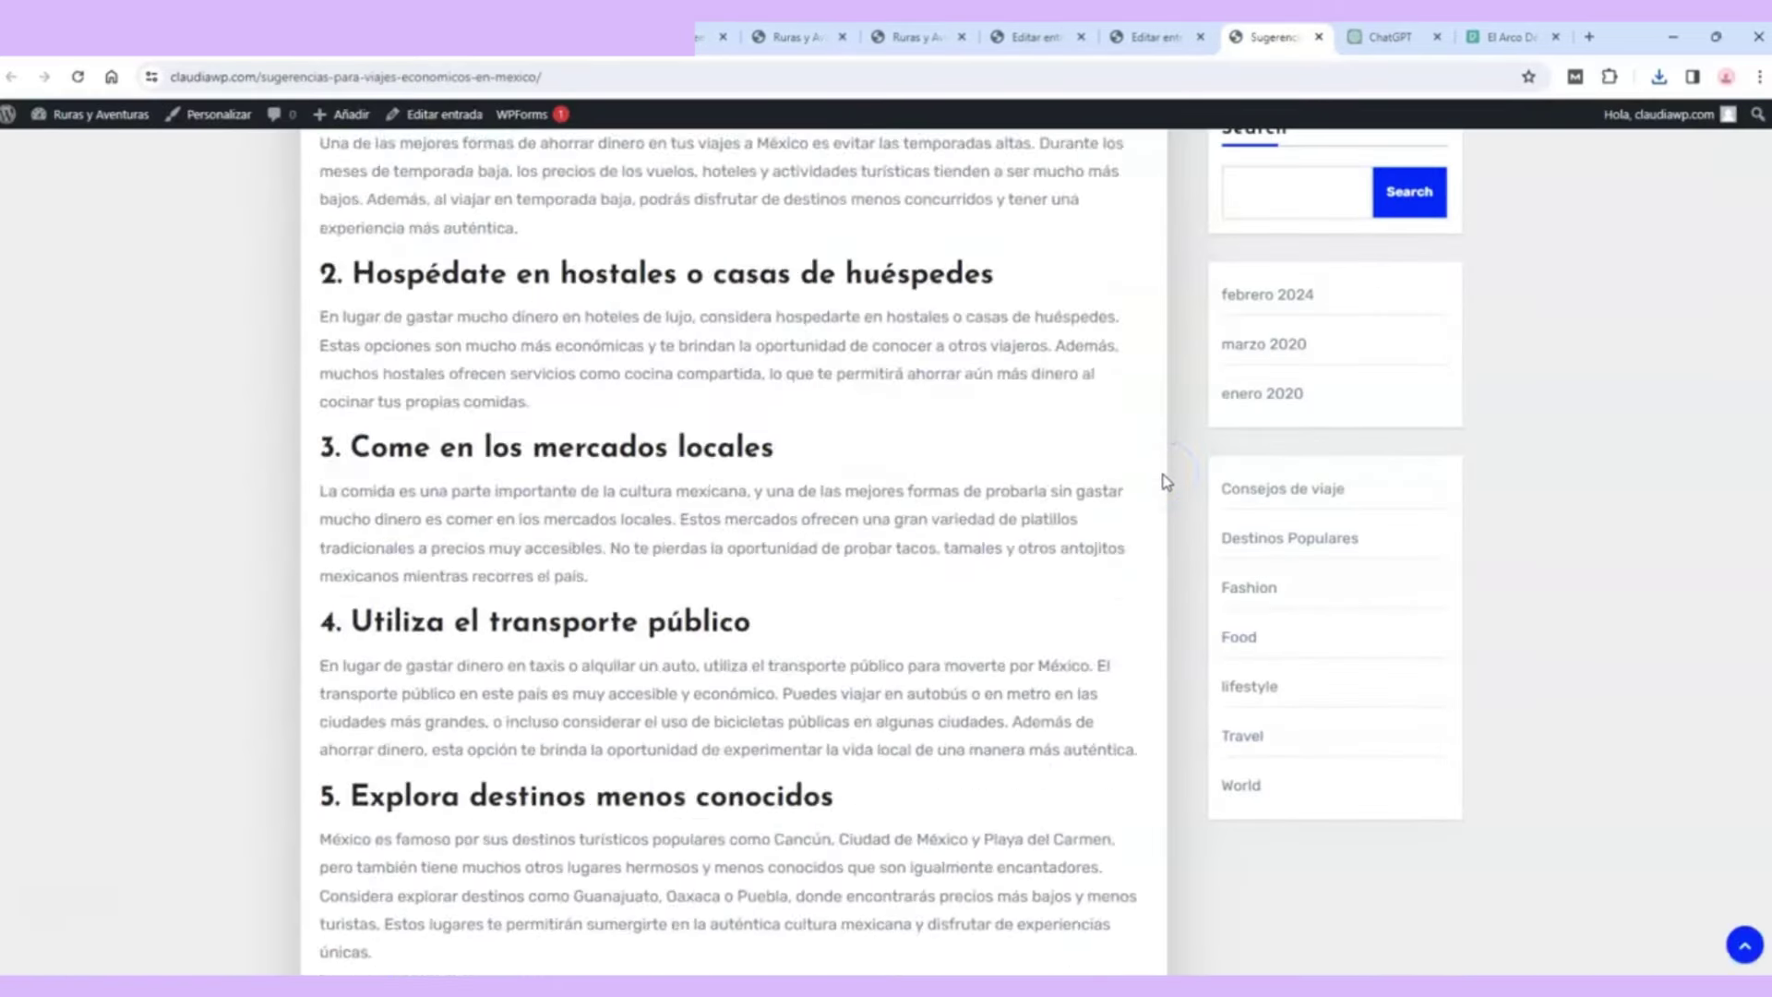
scroll(1161, 478, "up", 12)
Step: Check the site's home page for how the posts appear in the slider, post list and category sidebar
left_click(831, 344)
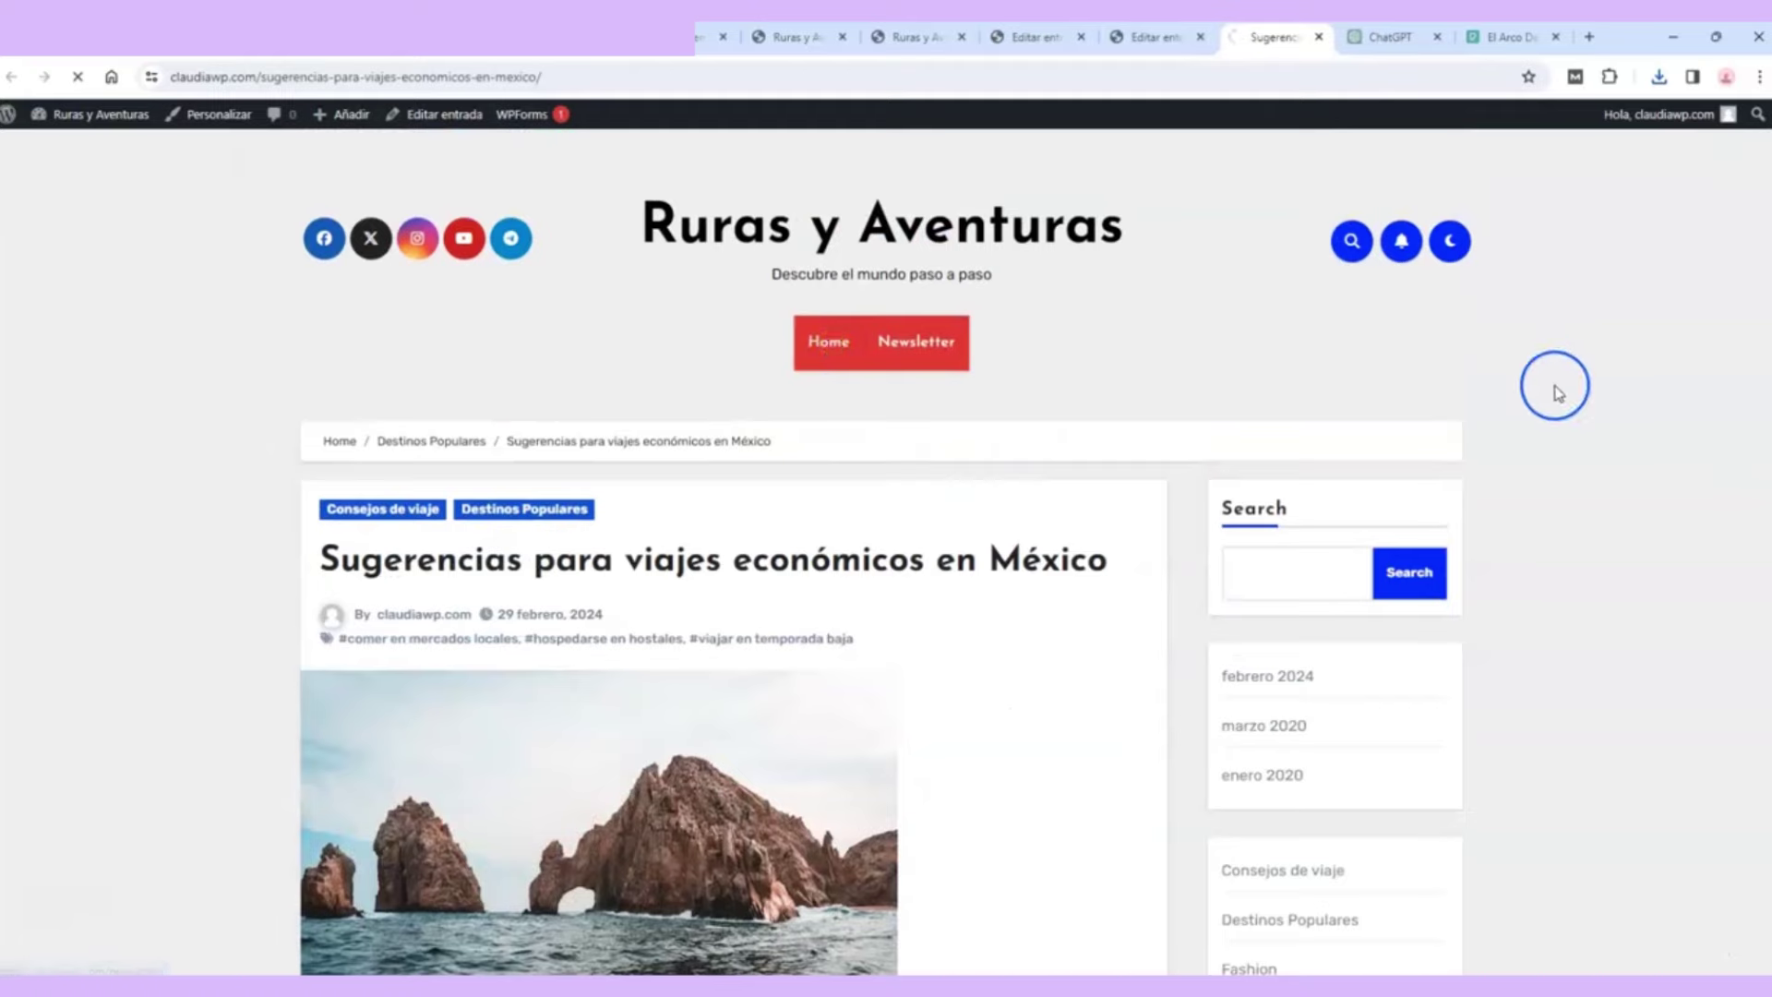
scroll(1556, 386, "down", 2)
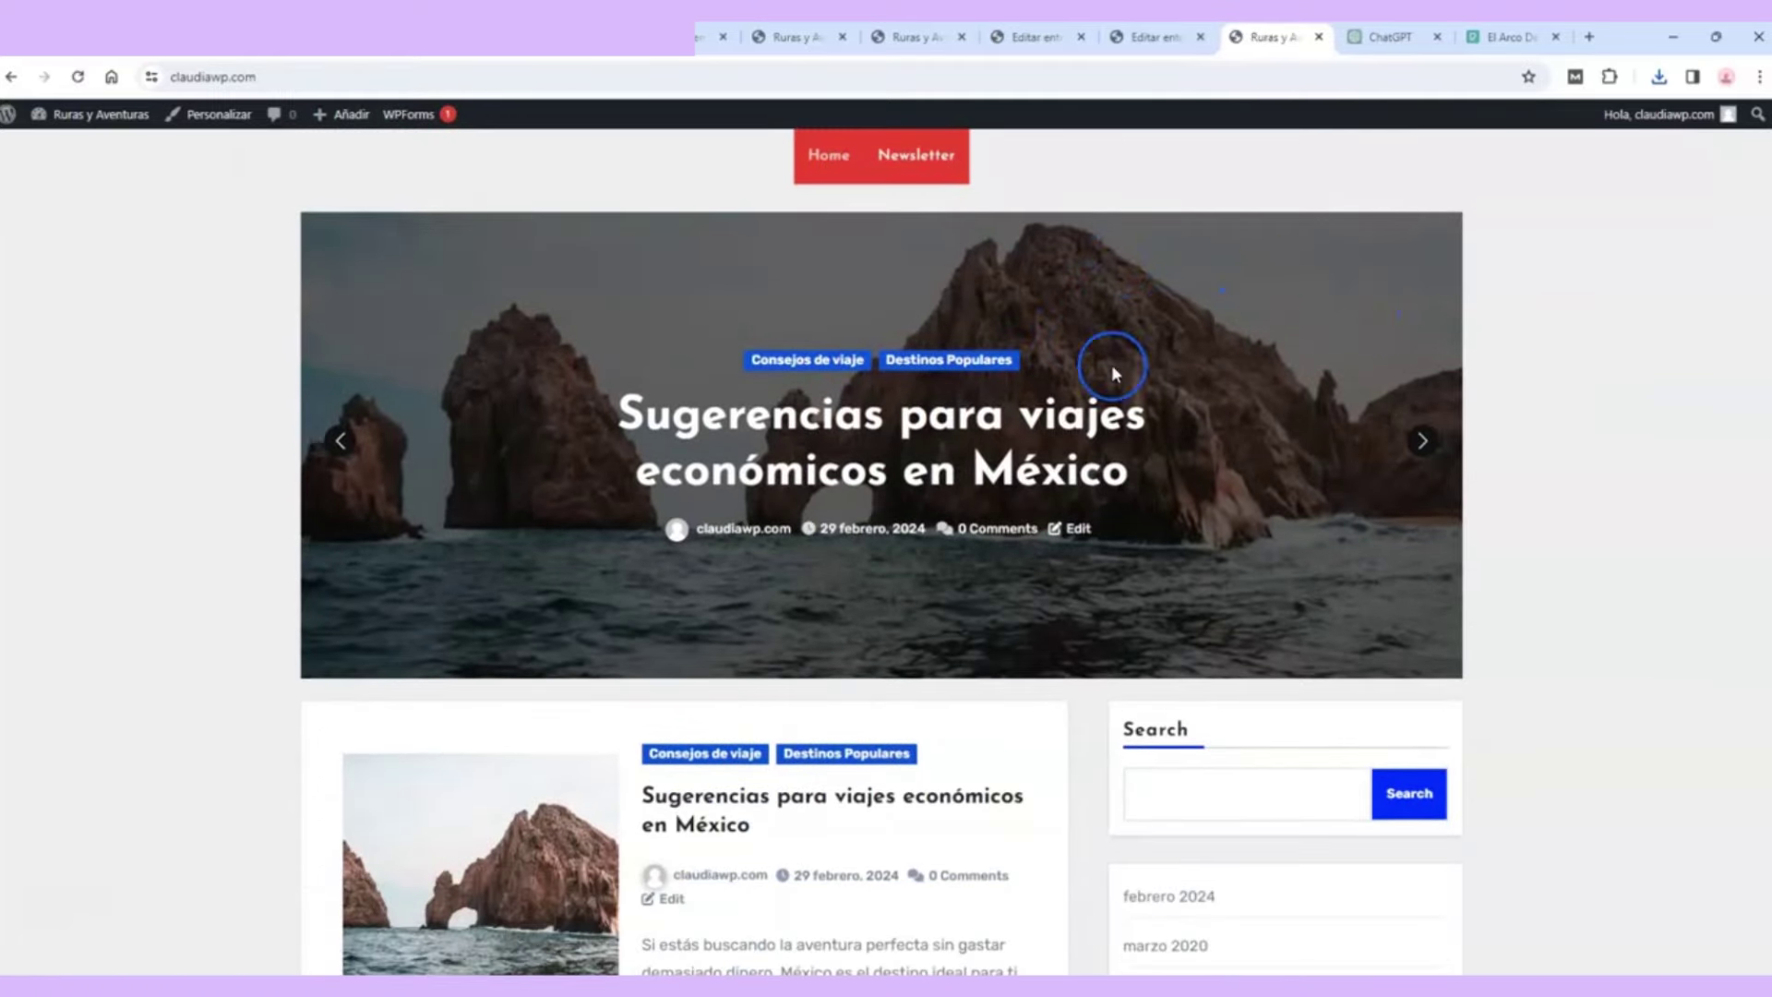
scroll(653, 407, "down", 5)
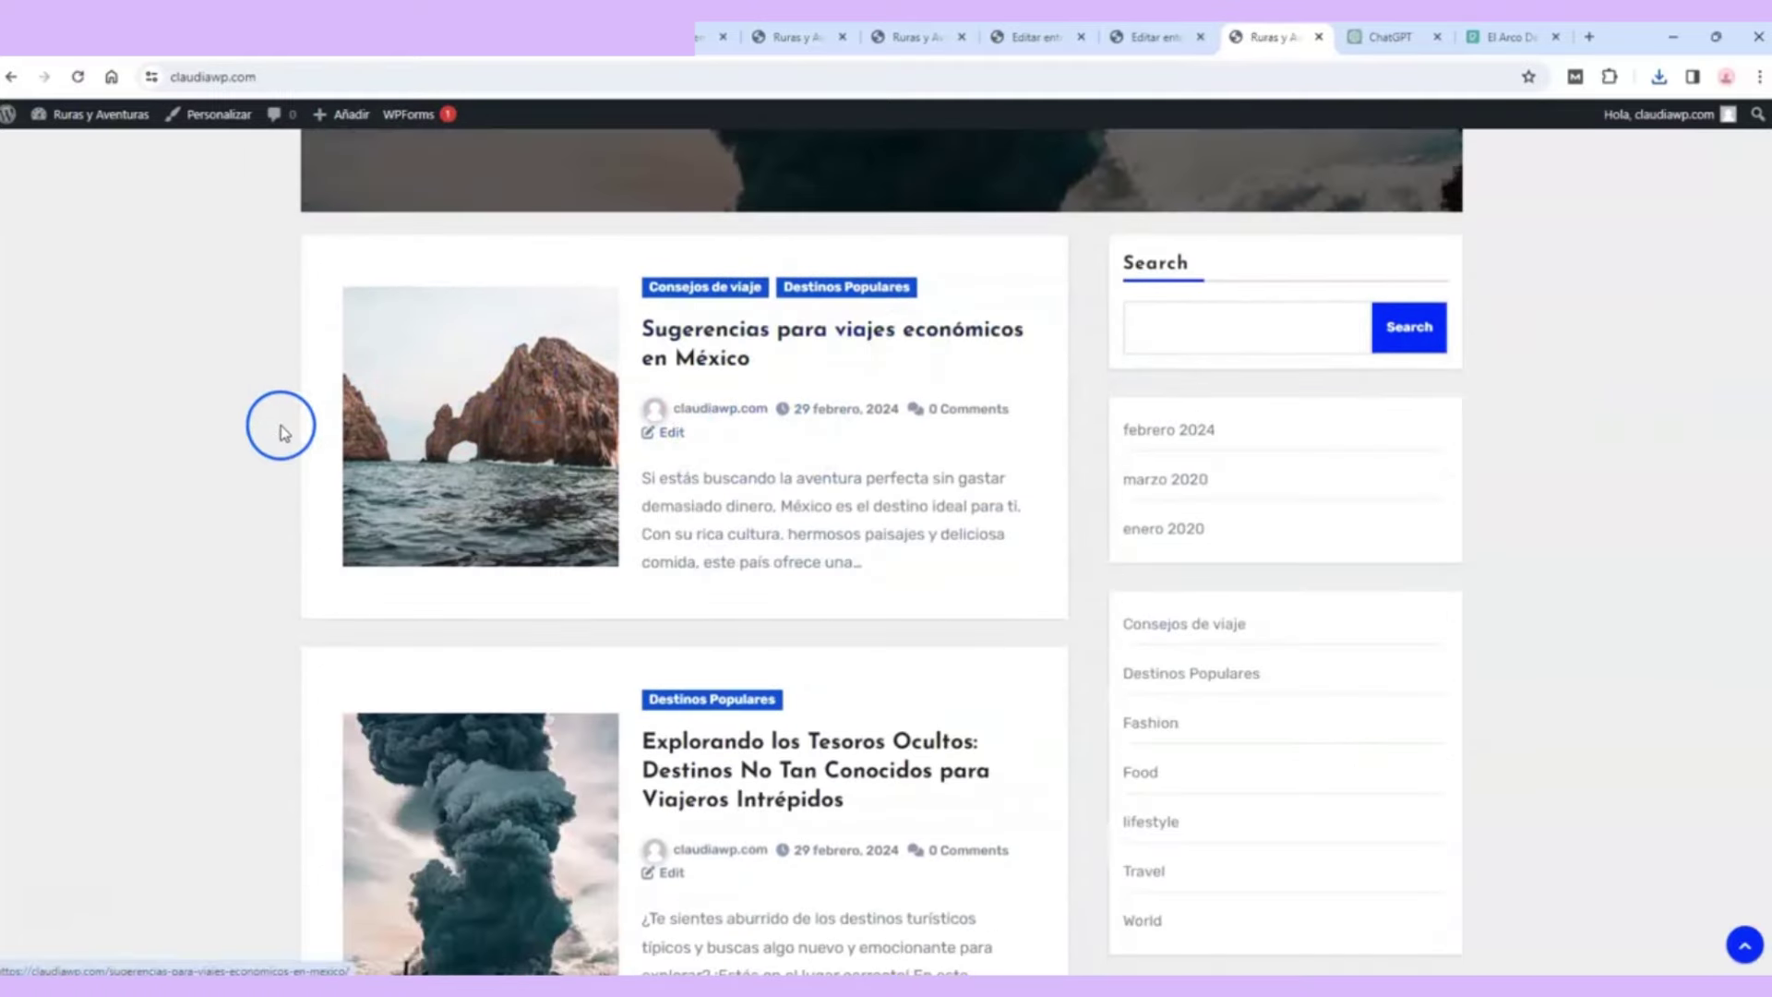
scroll(257, 447, "down", 4)
scroll(257, 447, "up", 6)
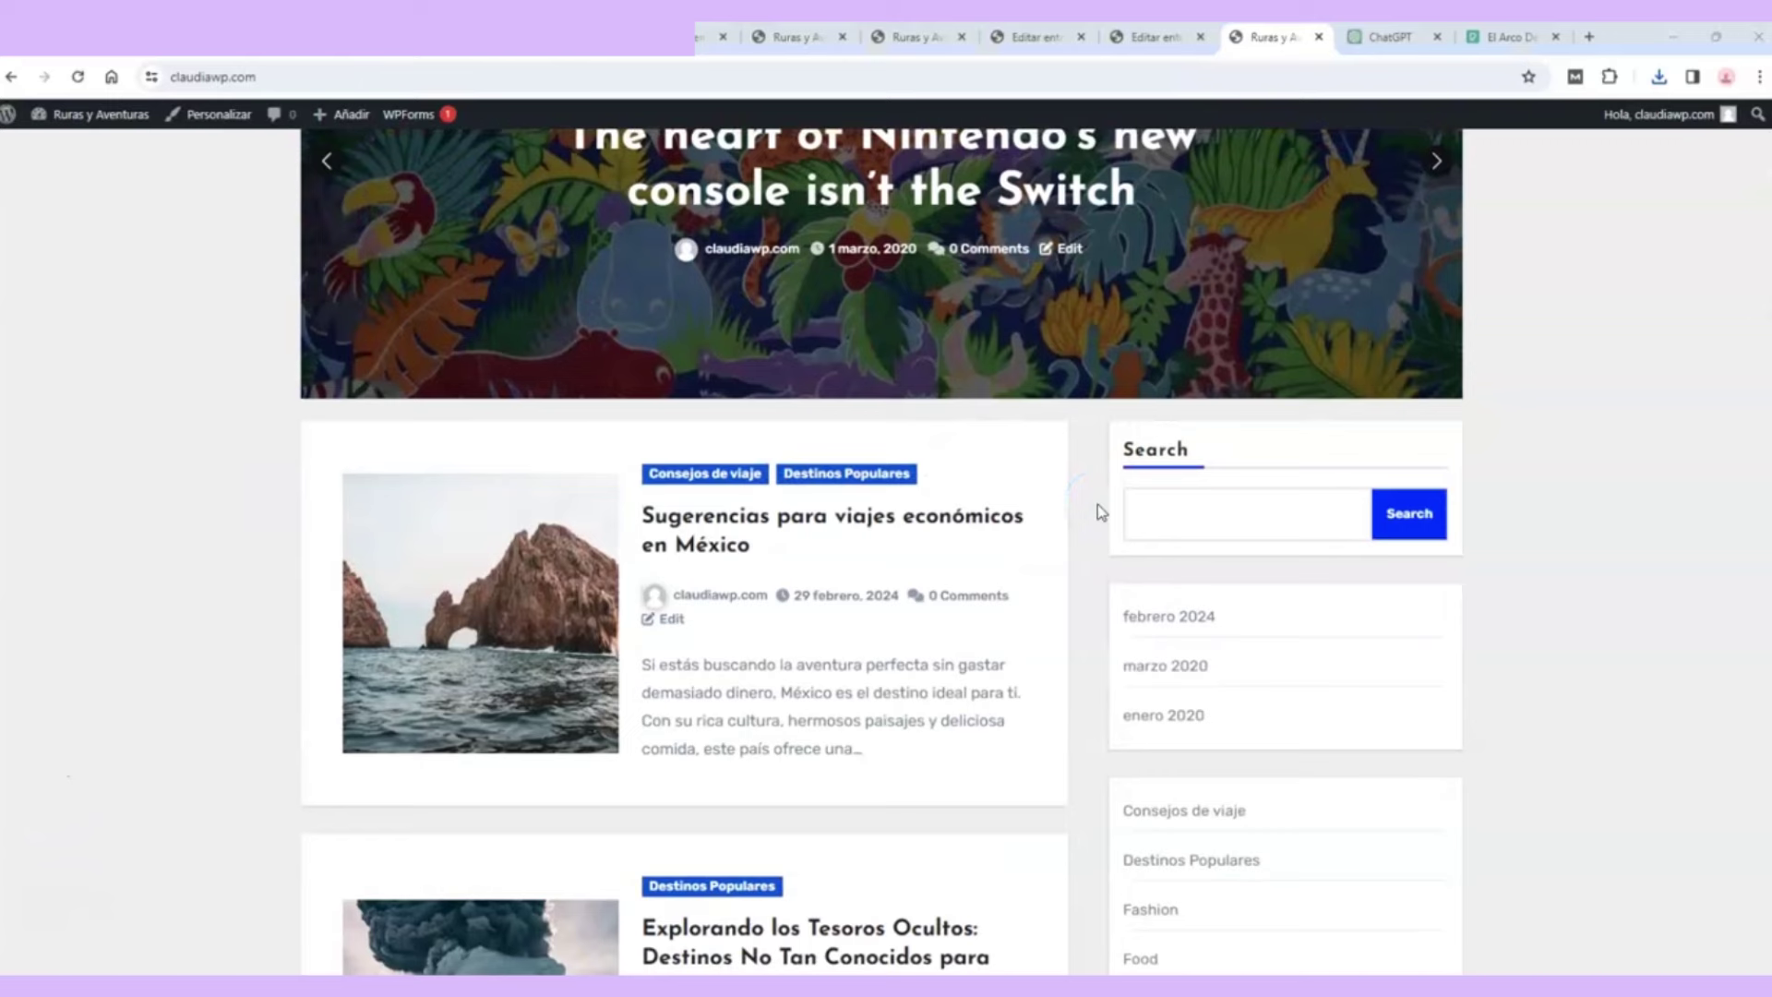
scroll(1098, 504, "down", 3)
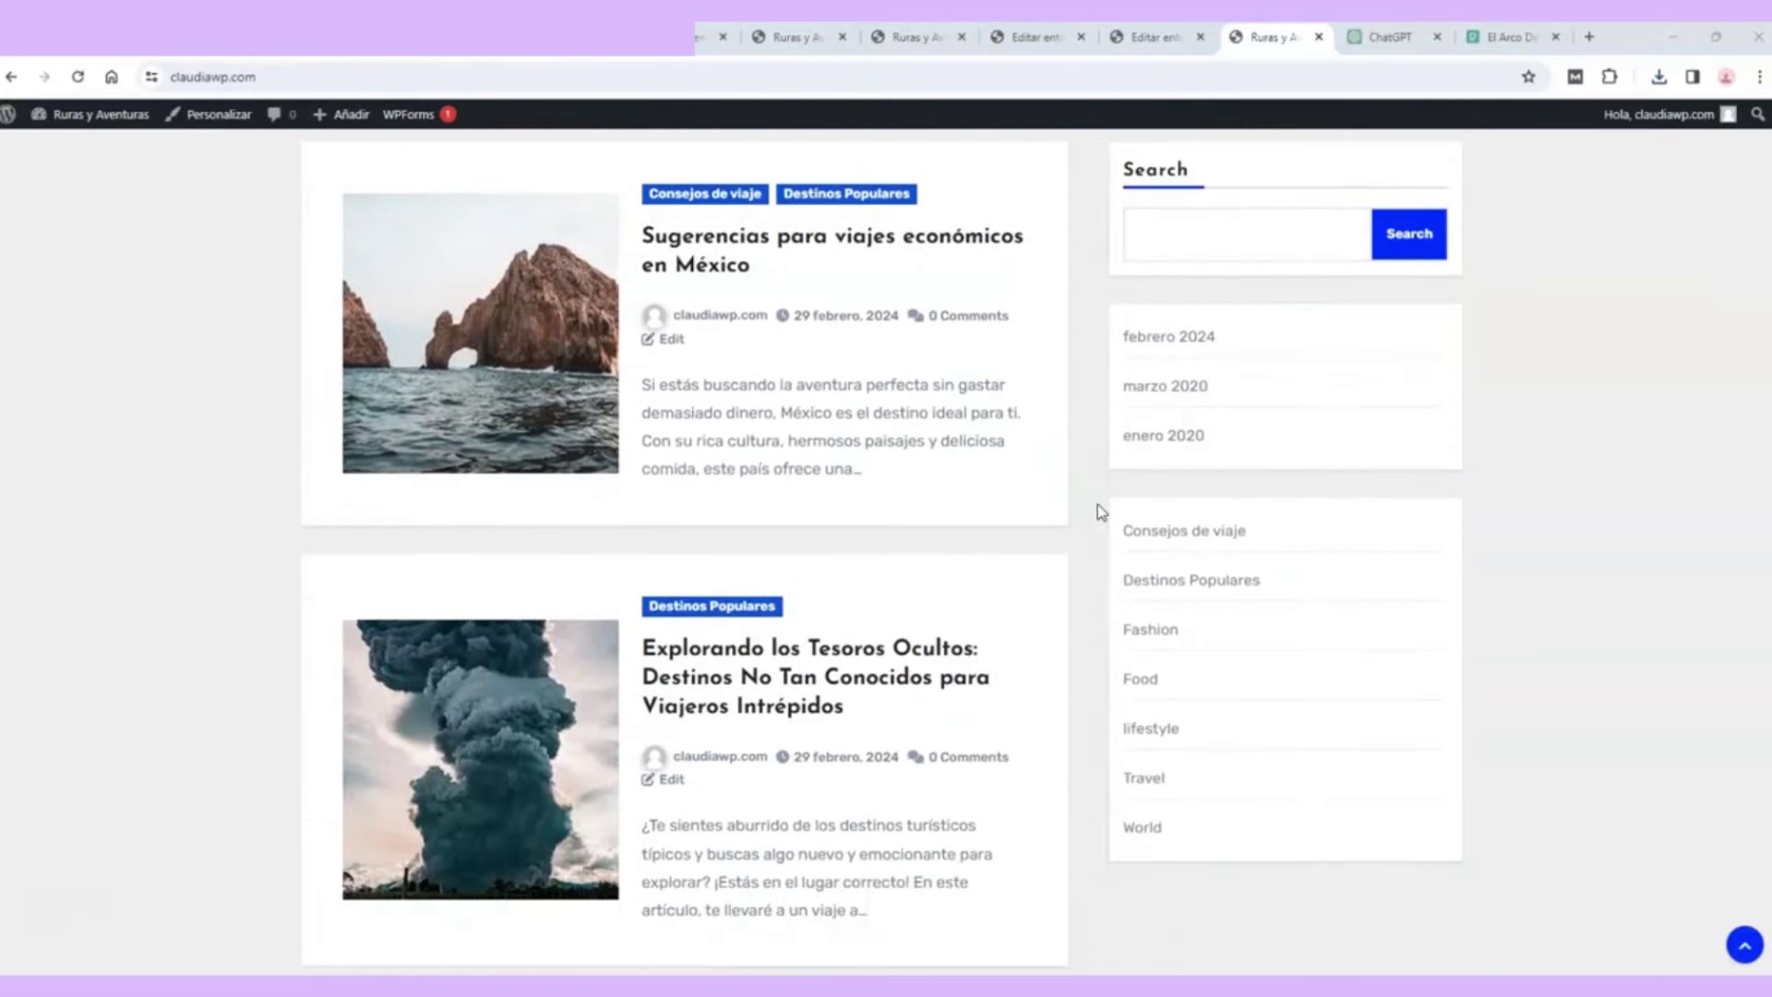
left_click(1087, 500)
scroll(1087, 501, "up", 5)
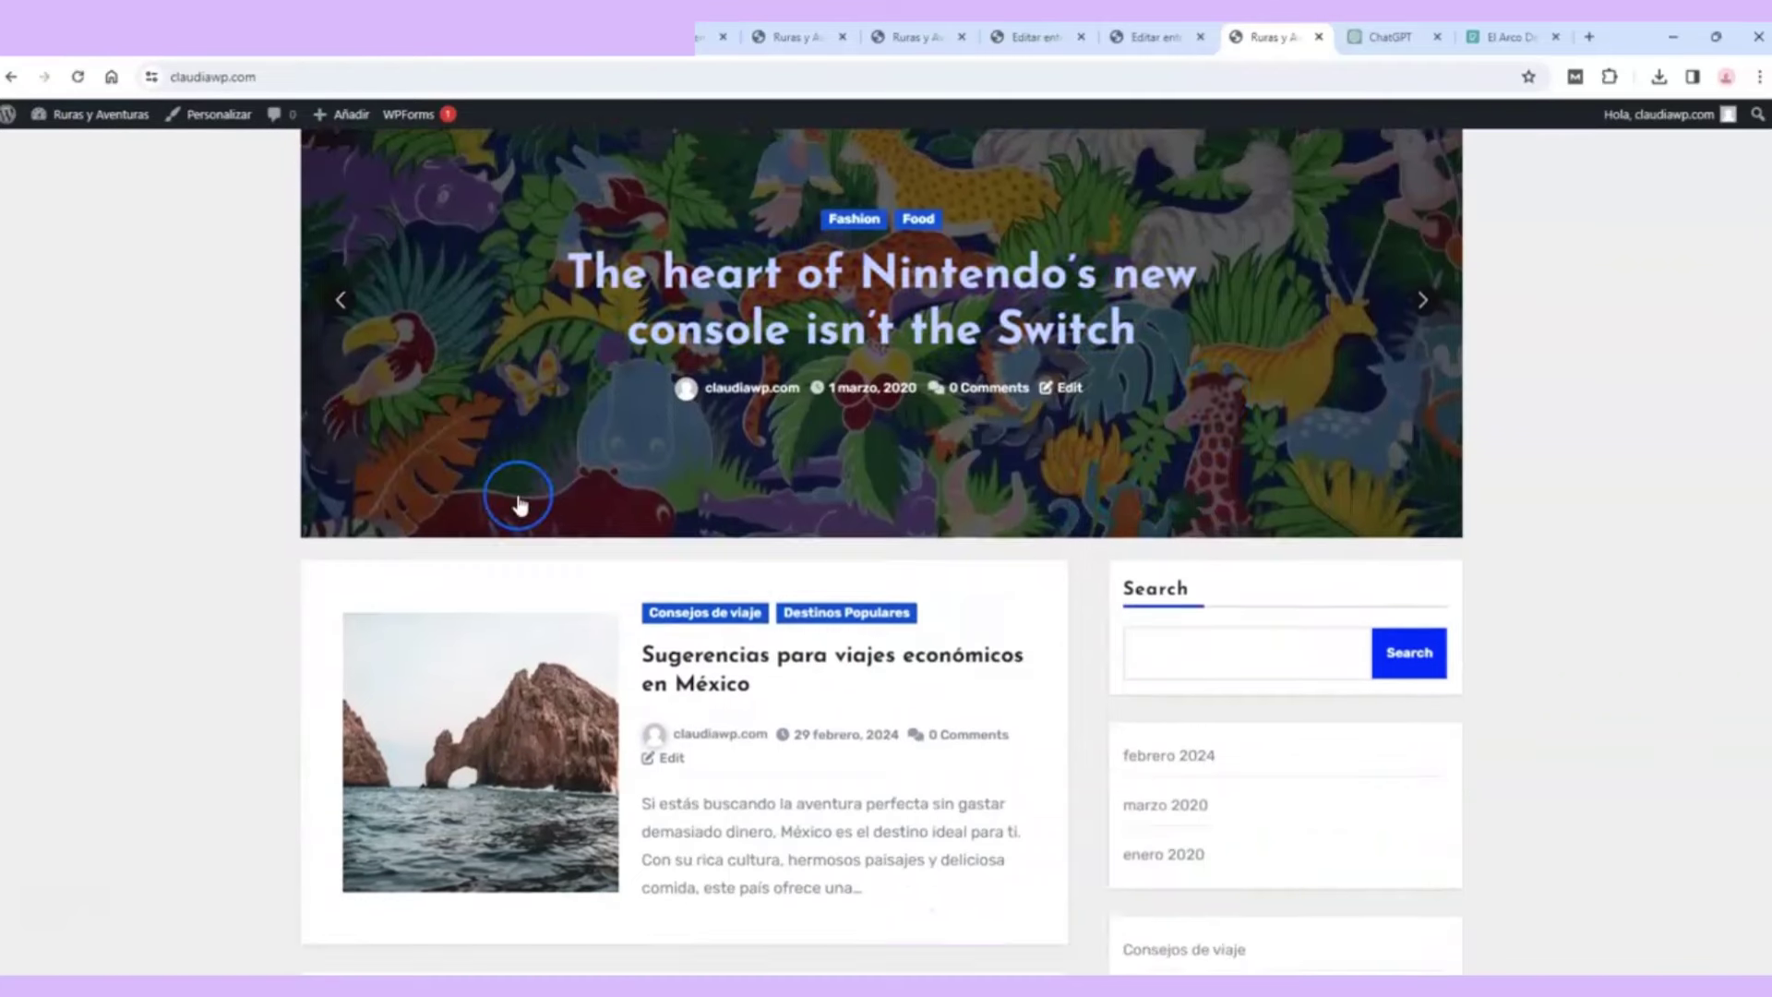
scroll(520, 503, "down", 4)
scroll(877, 513, "down", 2)
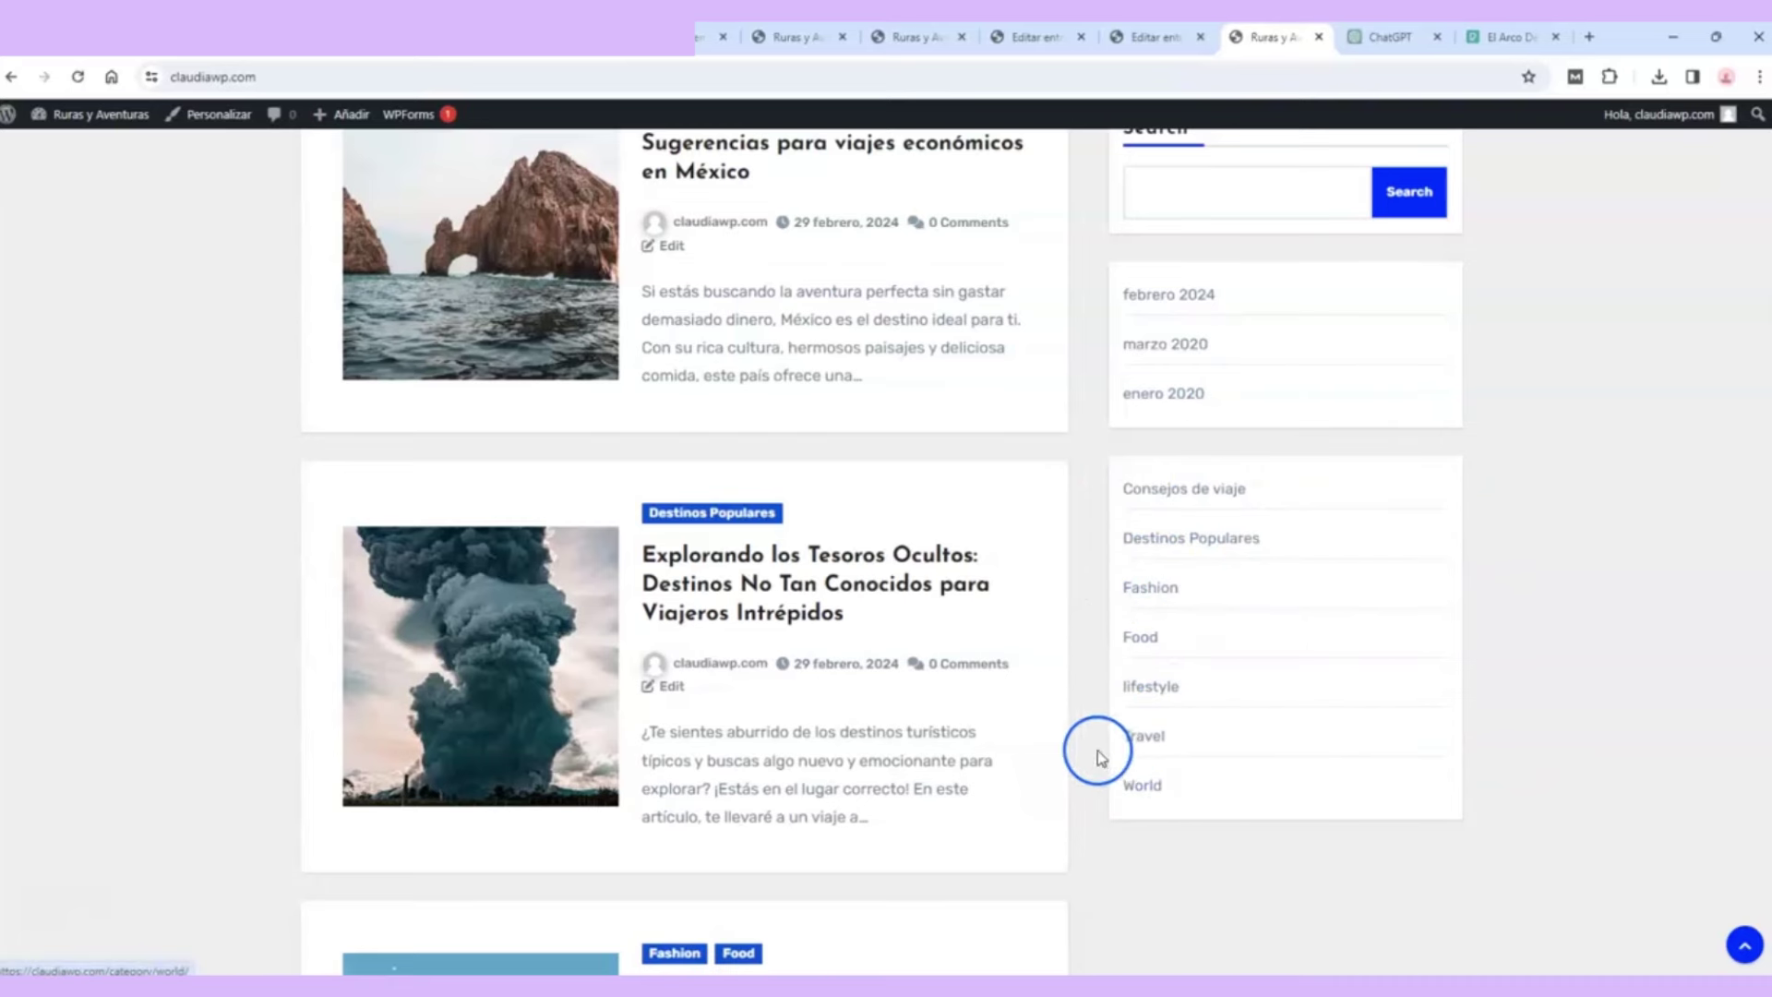
scroll(1089, 560, "down", 5)
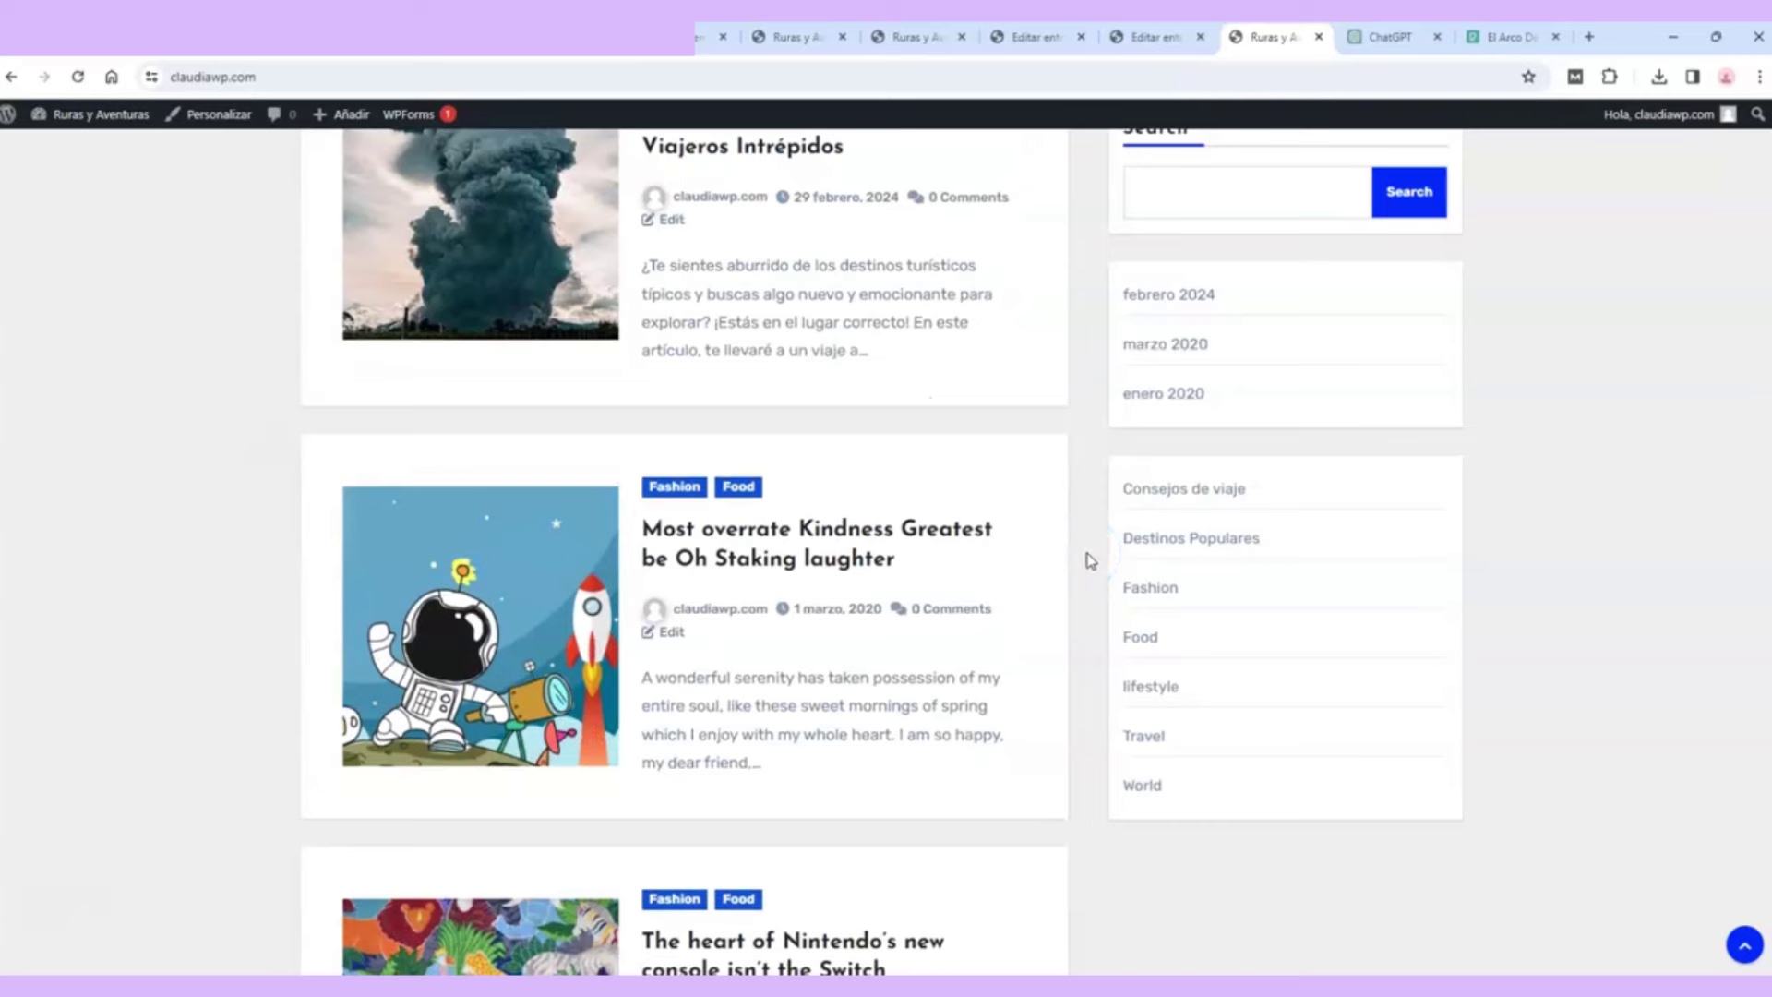
scroll(1089, 554, "up", 15)
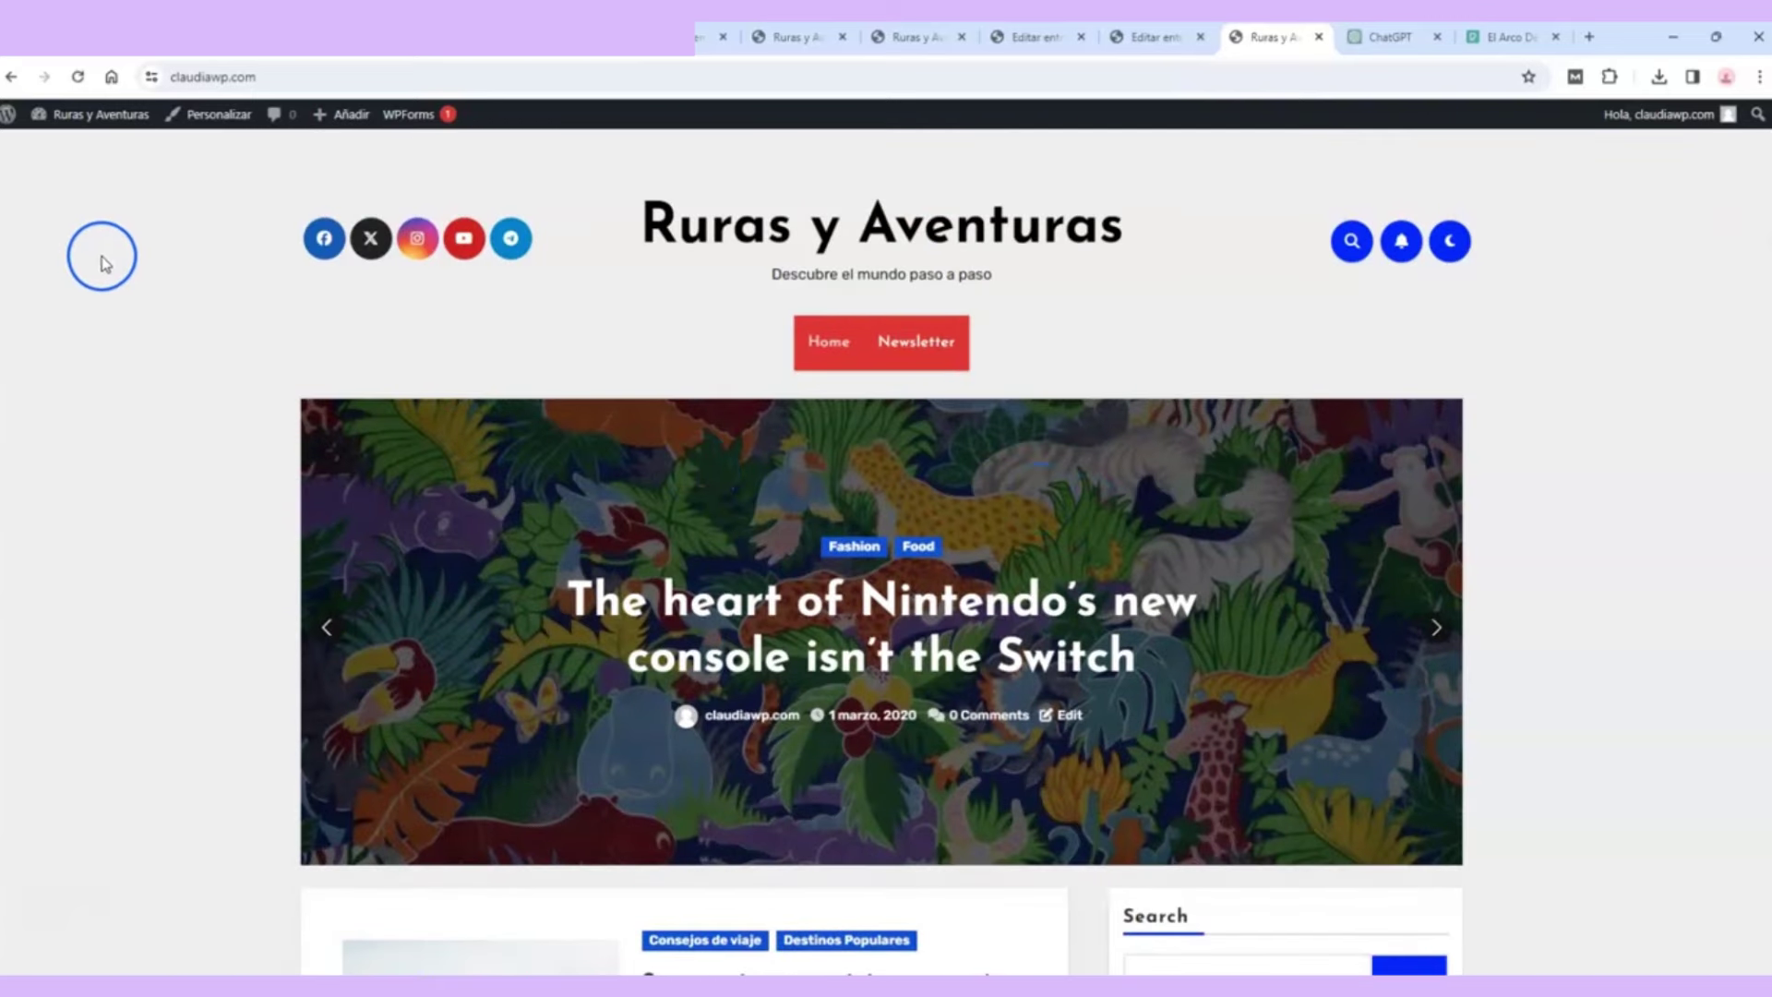
Step: Move the six oldest demo posts, from "Make Realtionship Years Lights Fill Kind In USA" to "But who has any right to find of existence in present", to the trash
left_click(8, 118)
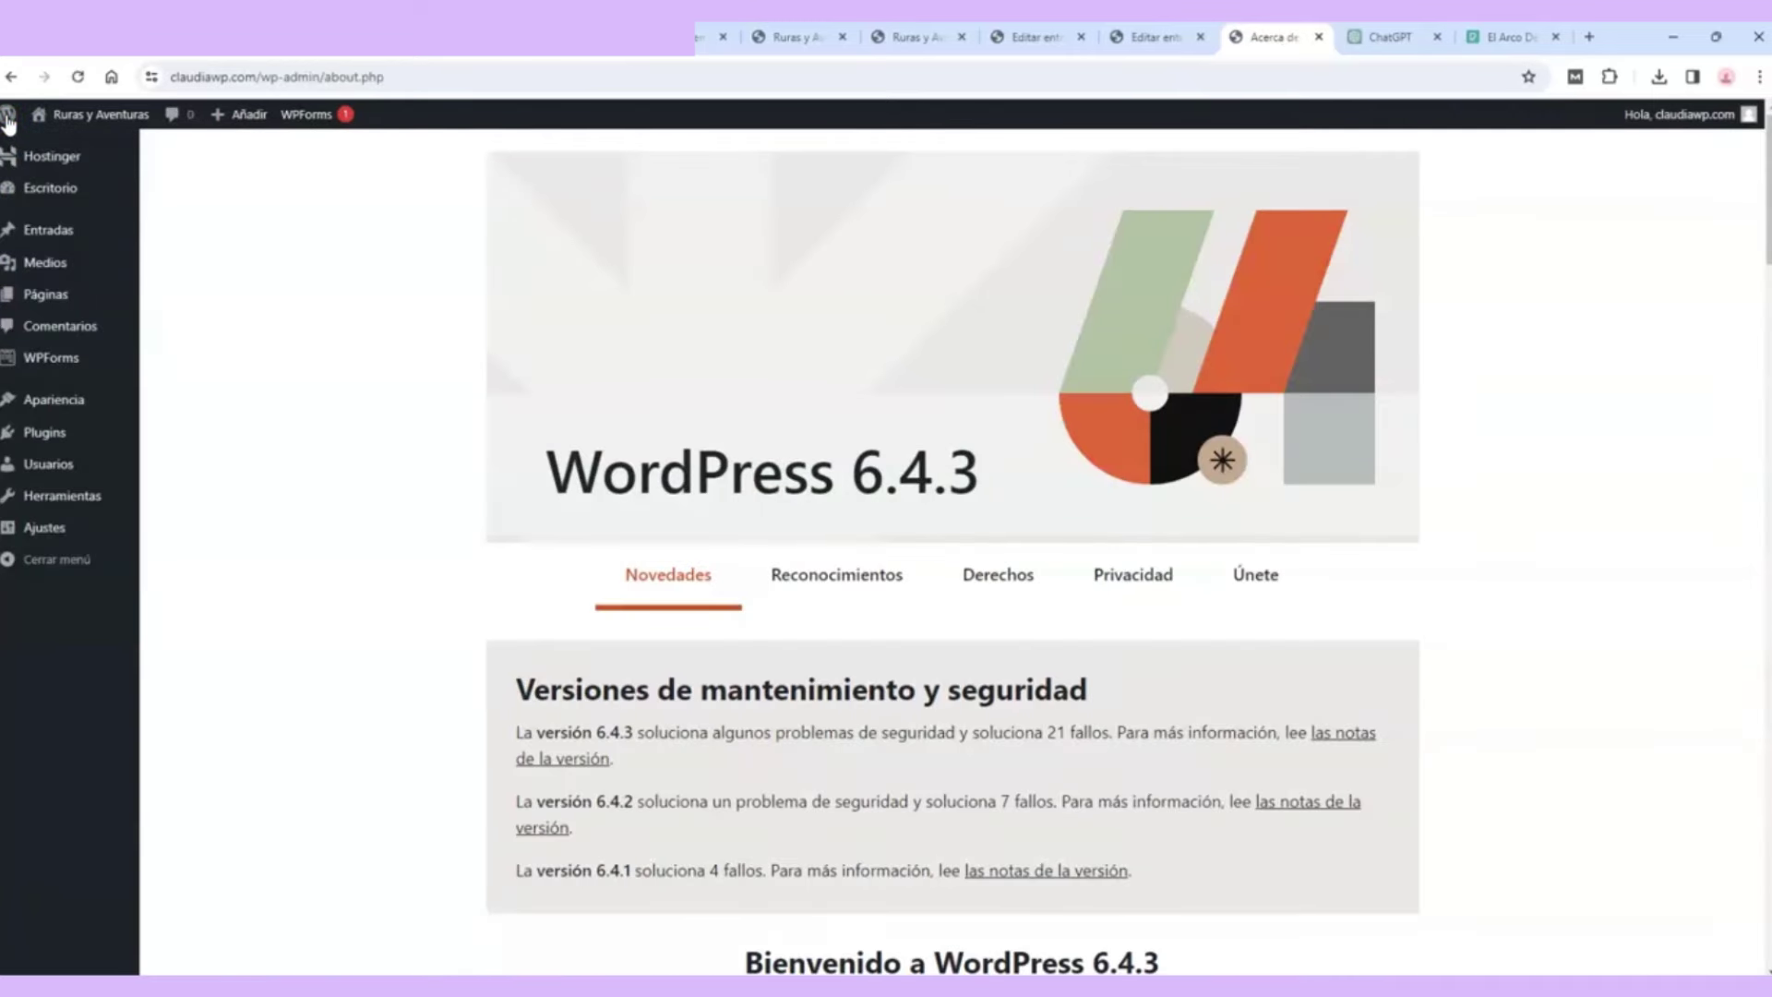
left_click(80, 228)
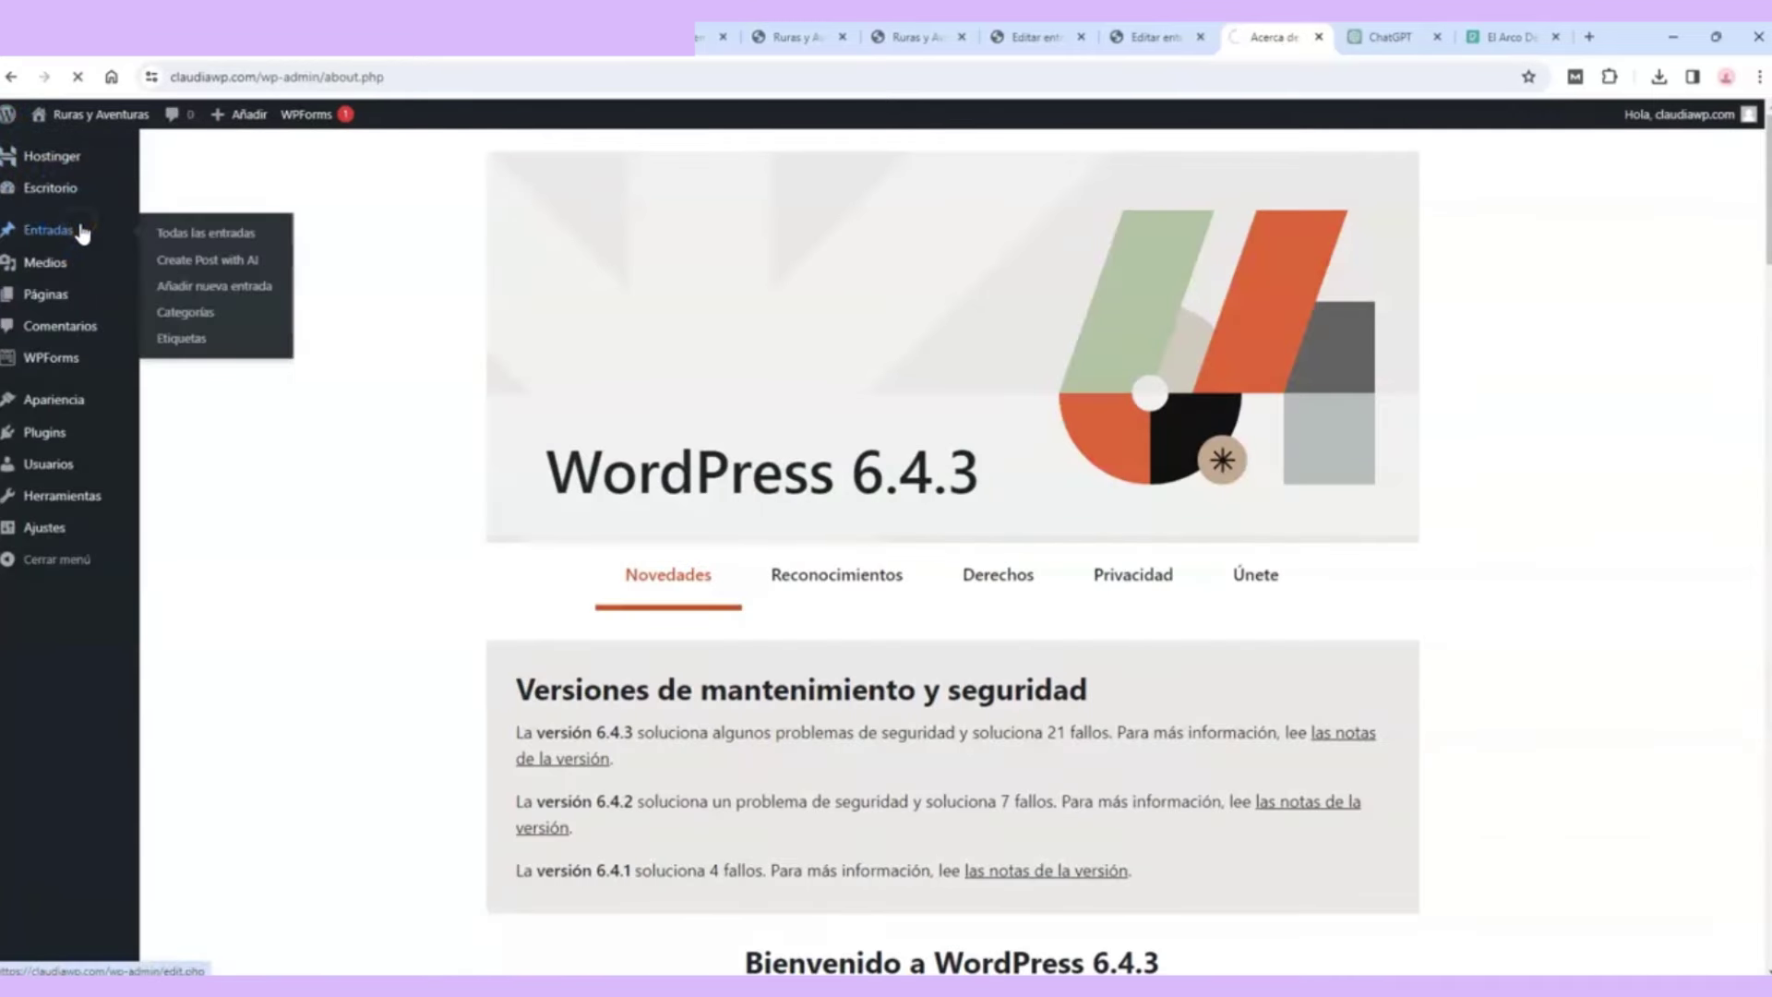
scroll(704, 376, "down", 5)
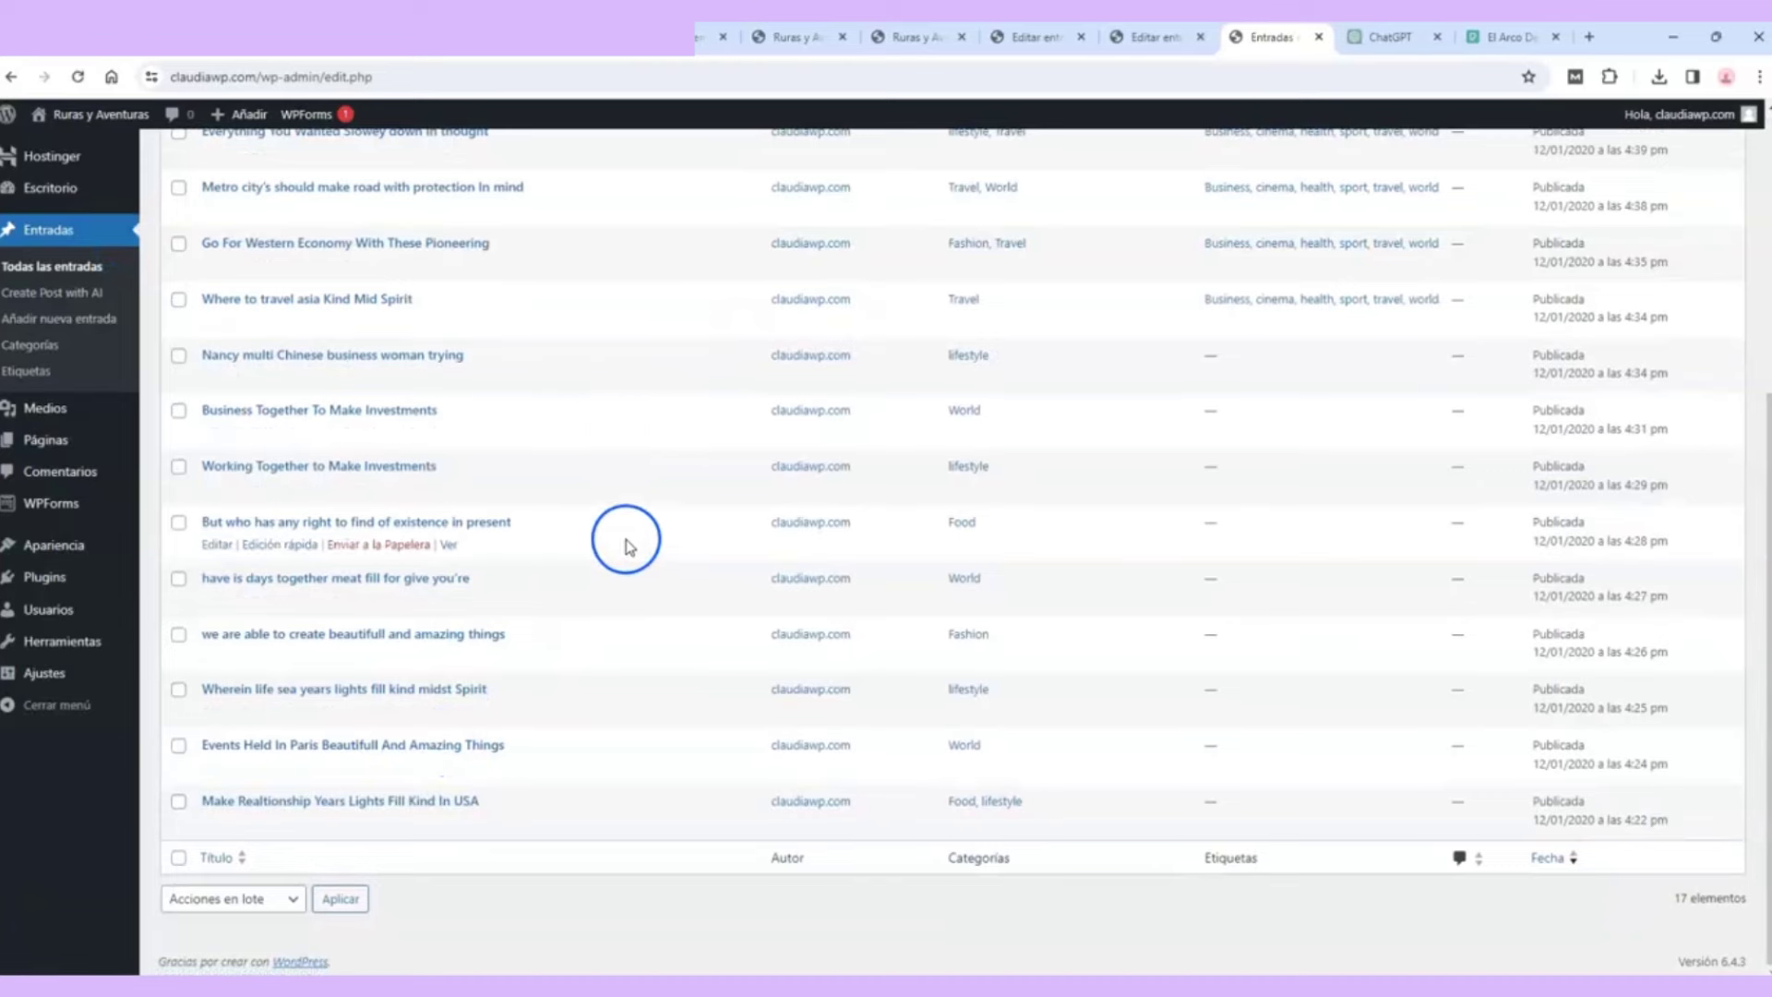
left_click(178, 802)
left_click(179, 747)
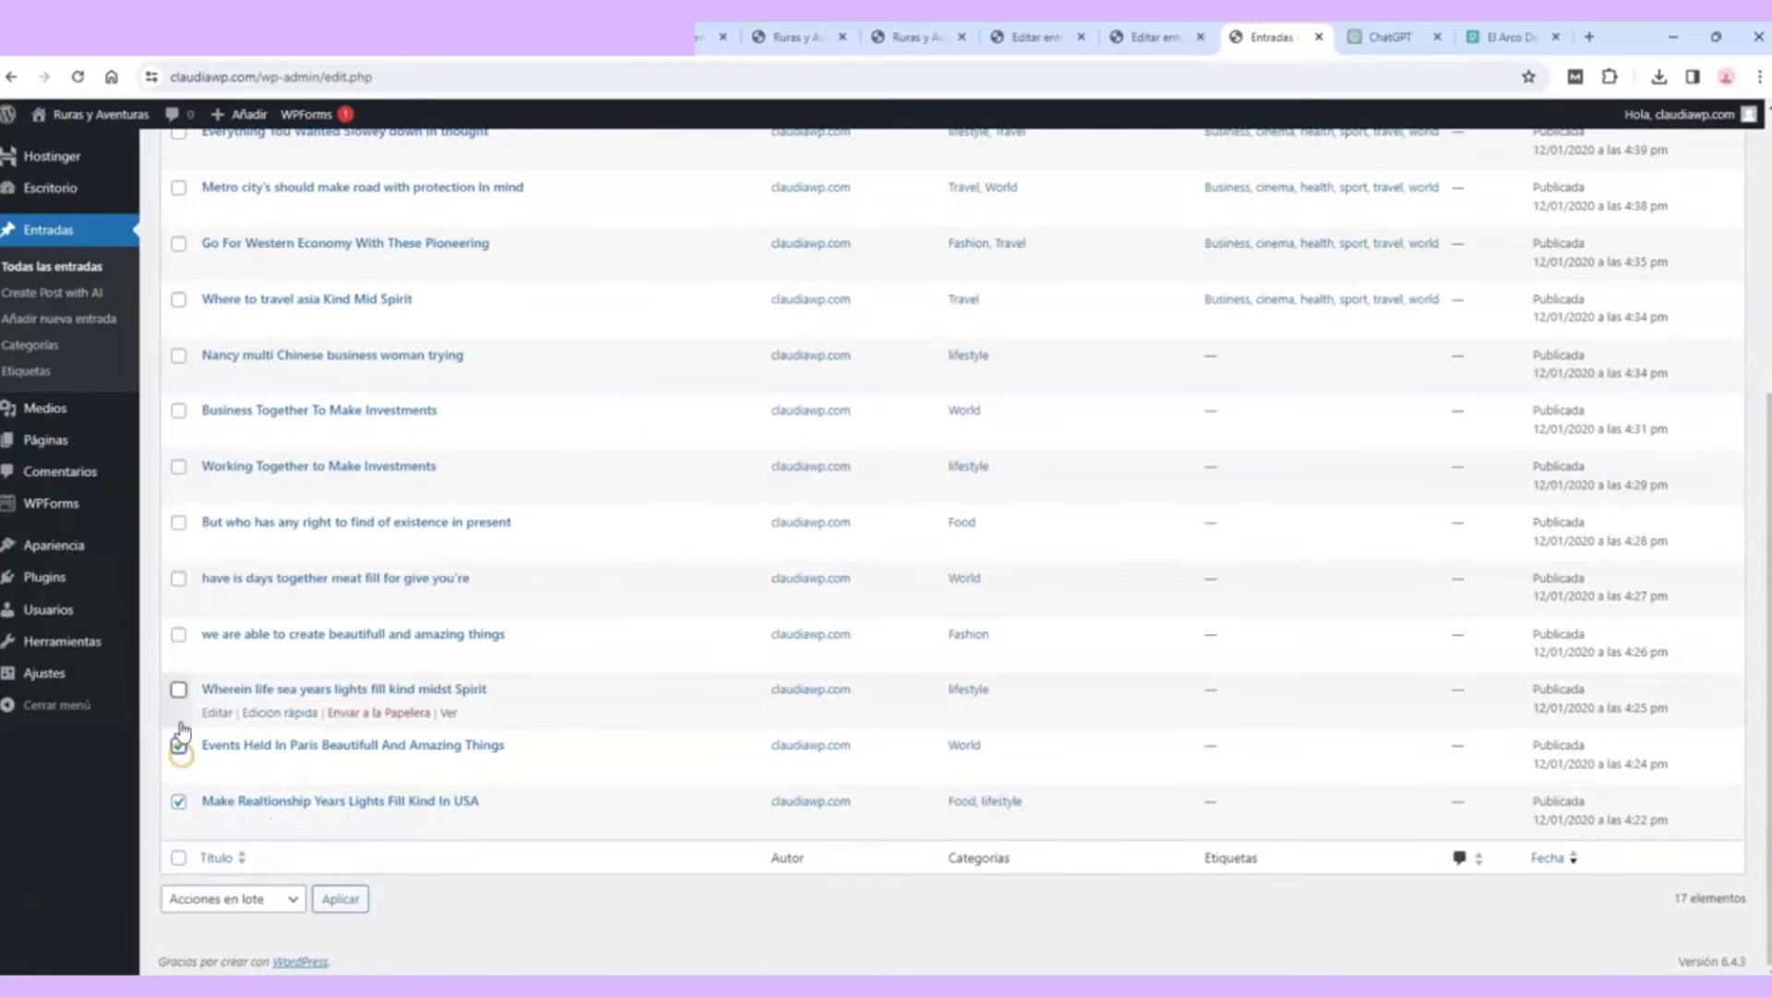
left_click(178, 523, "shift")
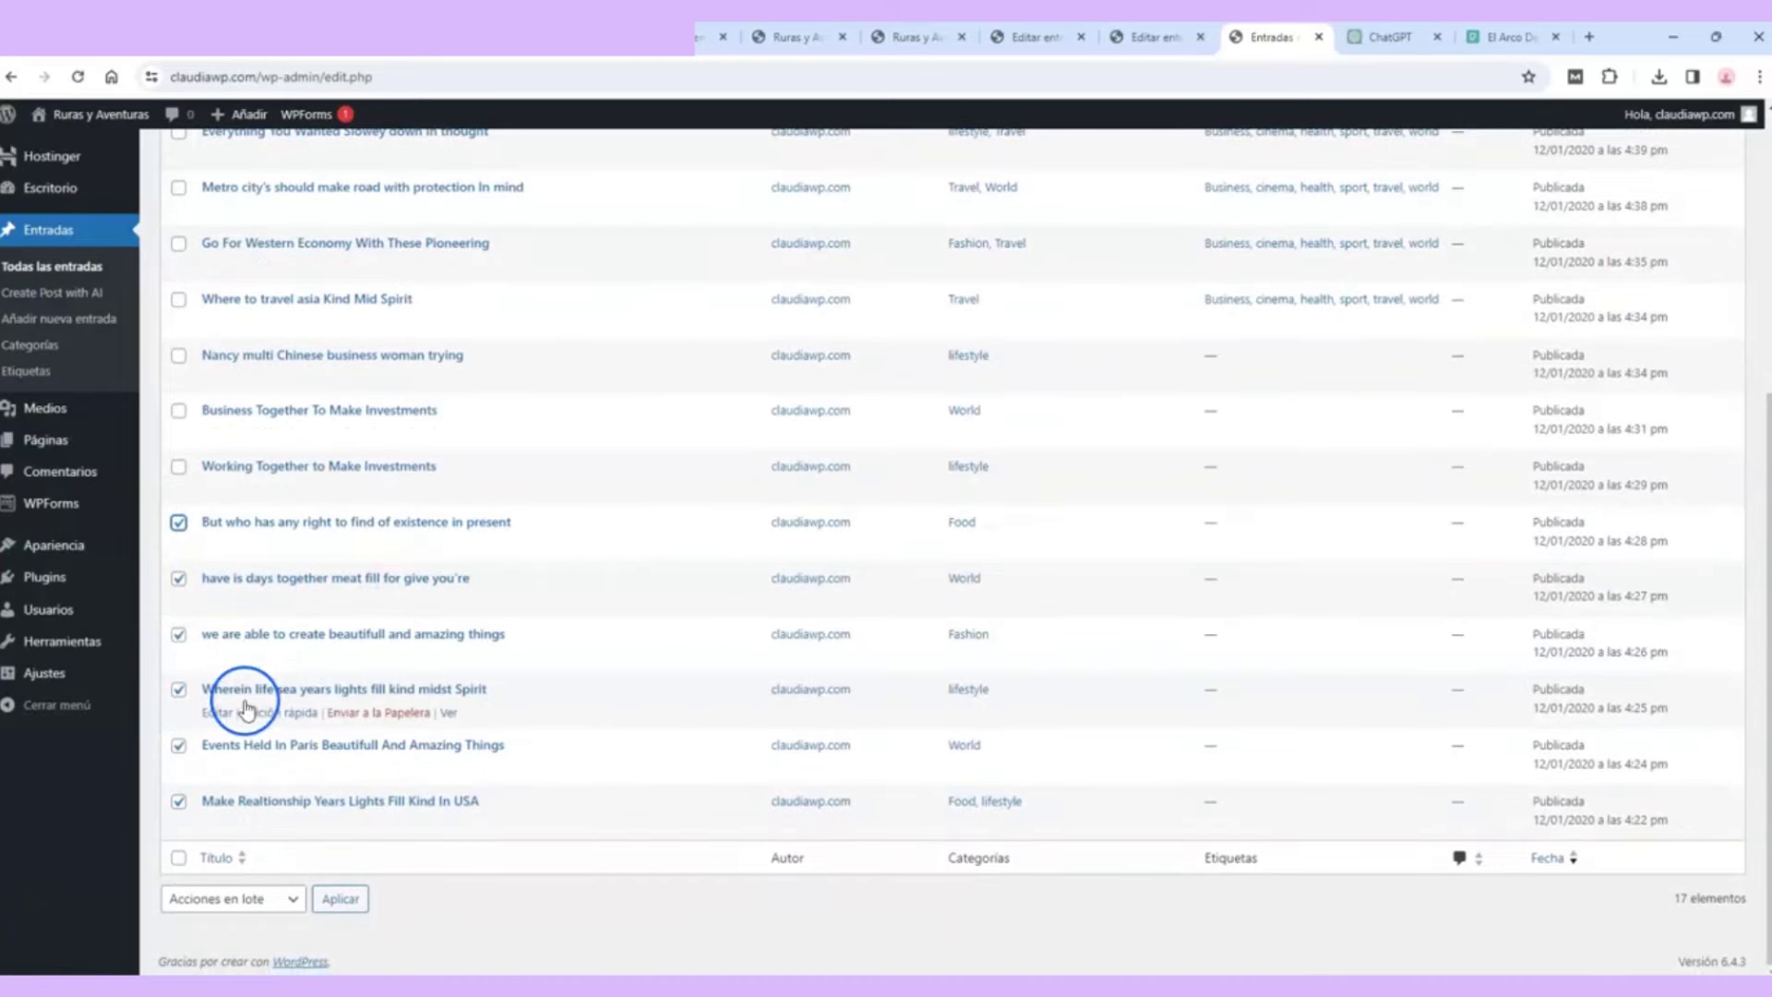
scroll(352, 601, "up", 5)
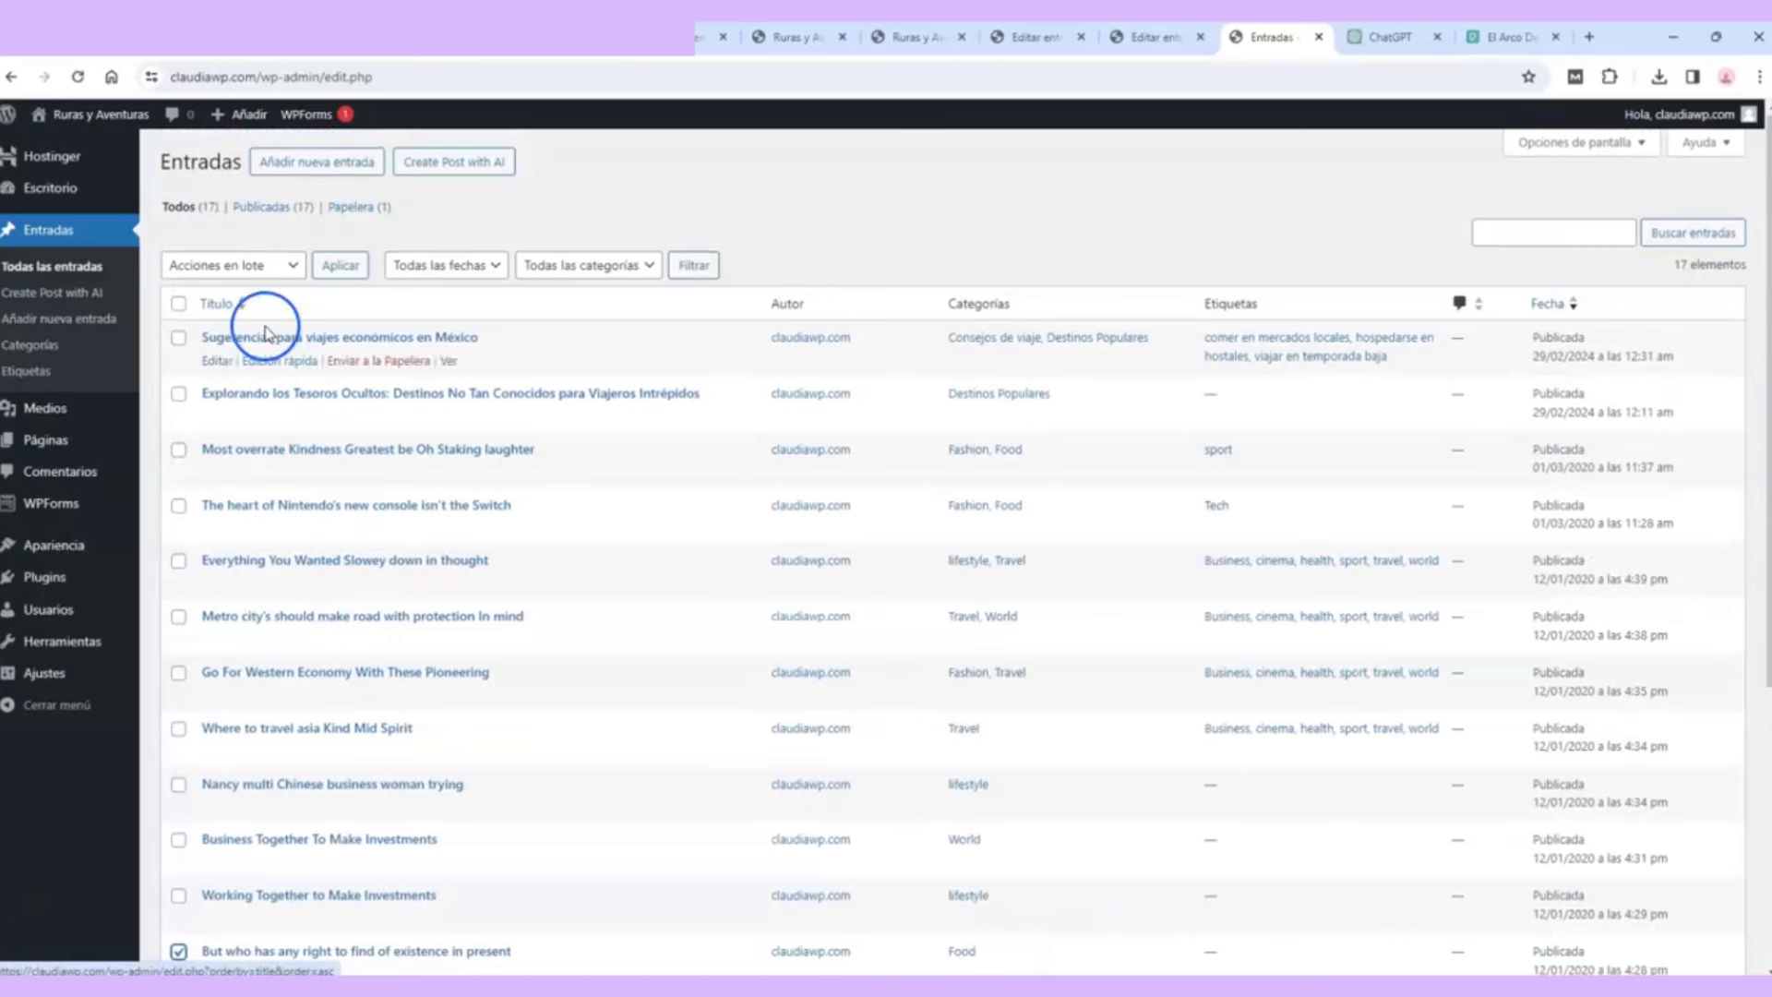
left_click(251, 266)
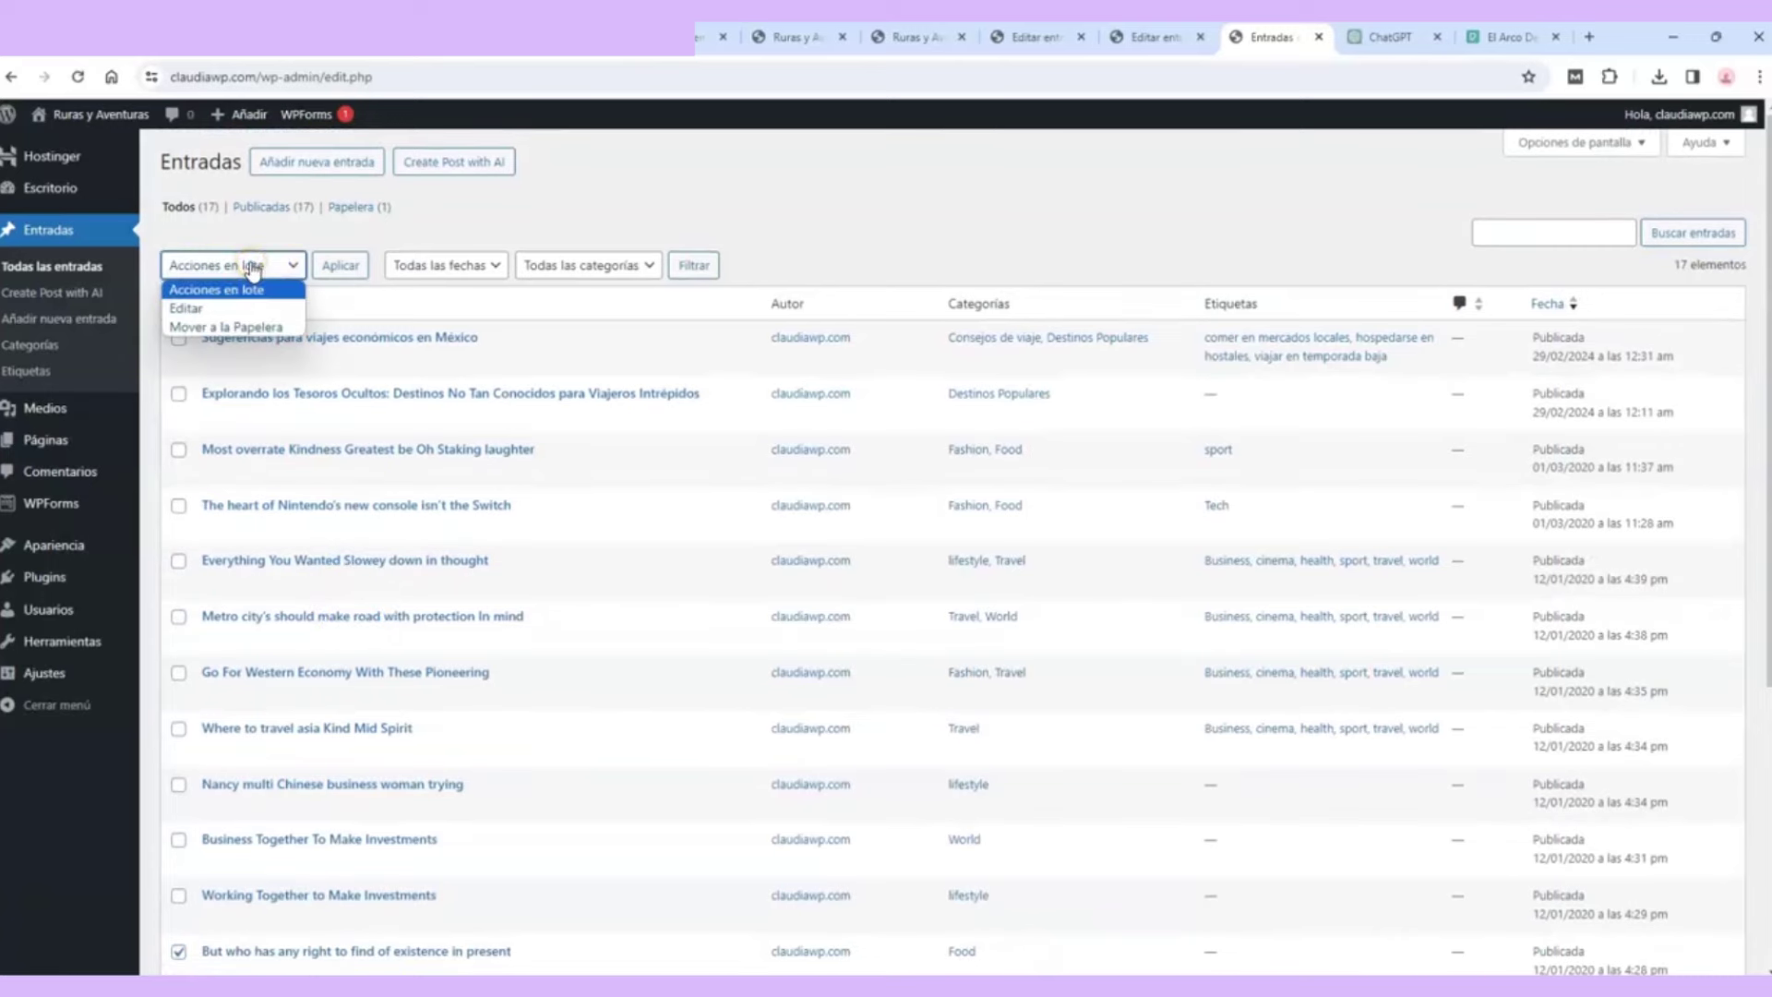
left_click(230, 326)
left_click(340, 268)
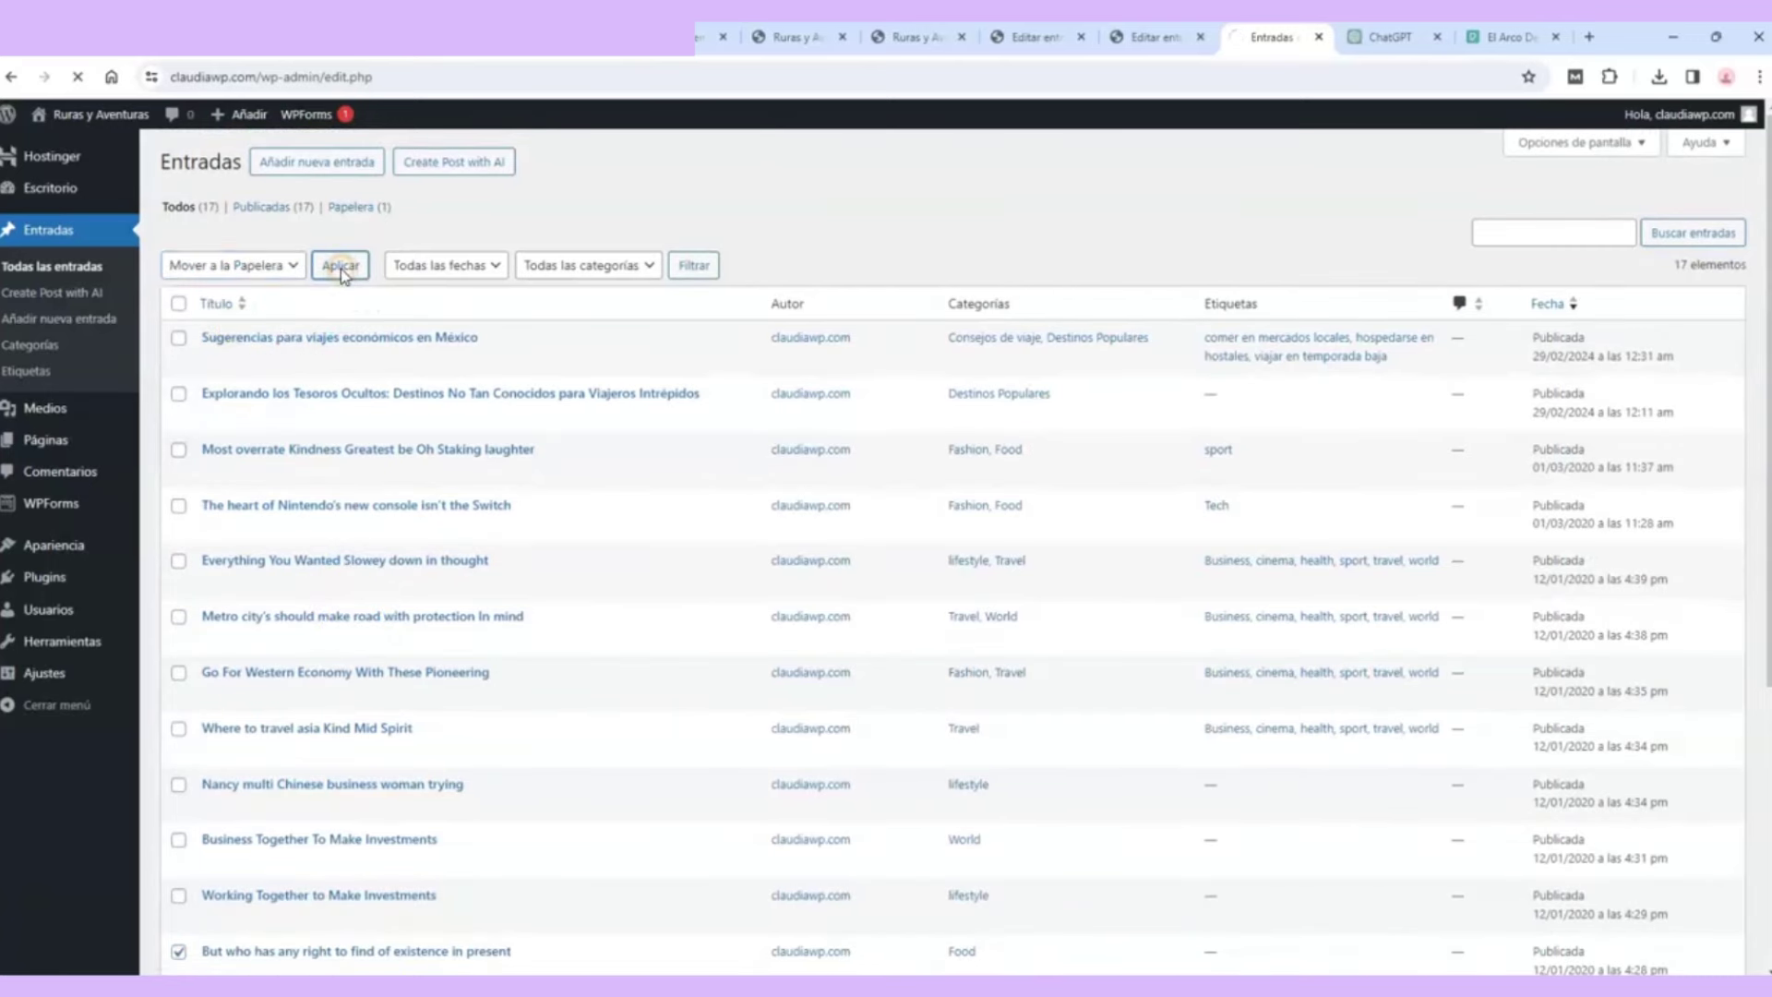
scroll(823, 467, "down", 2)
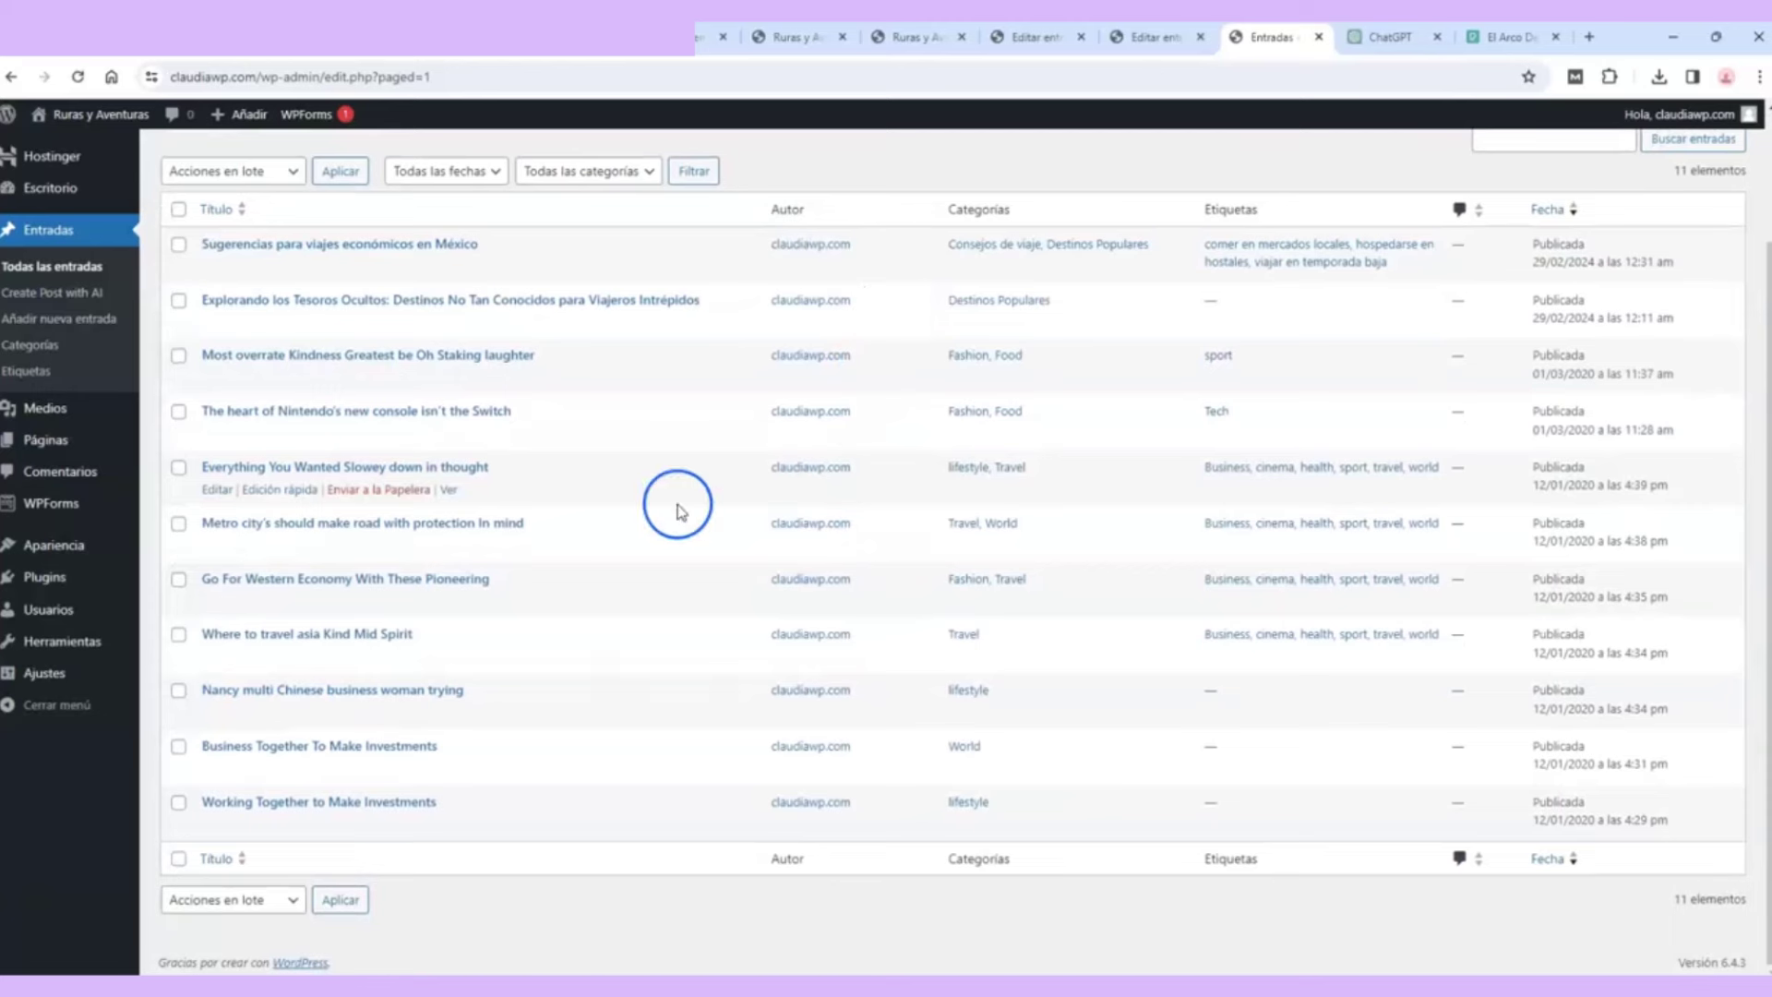
Step: Delete the post categories World, Uncategorized, Travel, lifestyle and Food in one bulk action
scroll(681, 507, "up", 2)
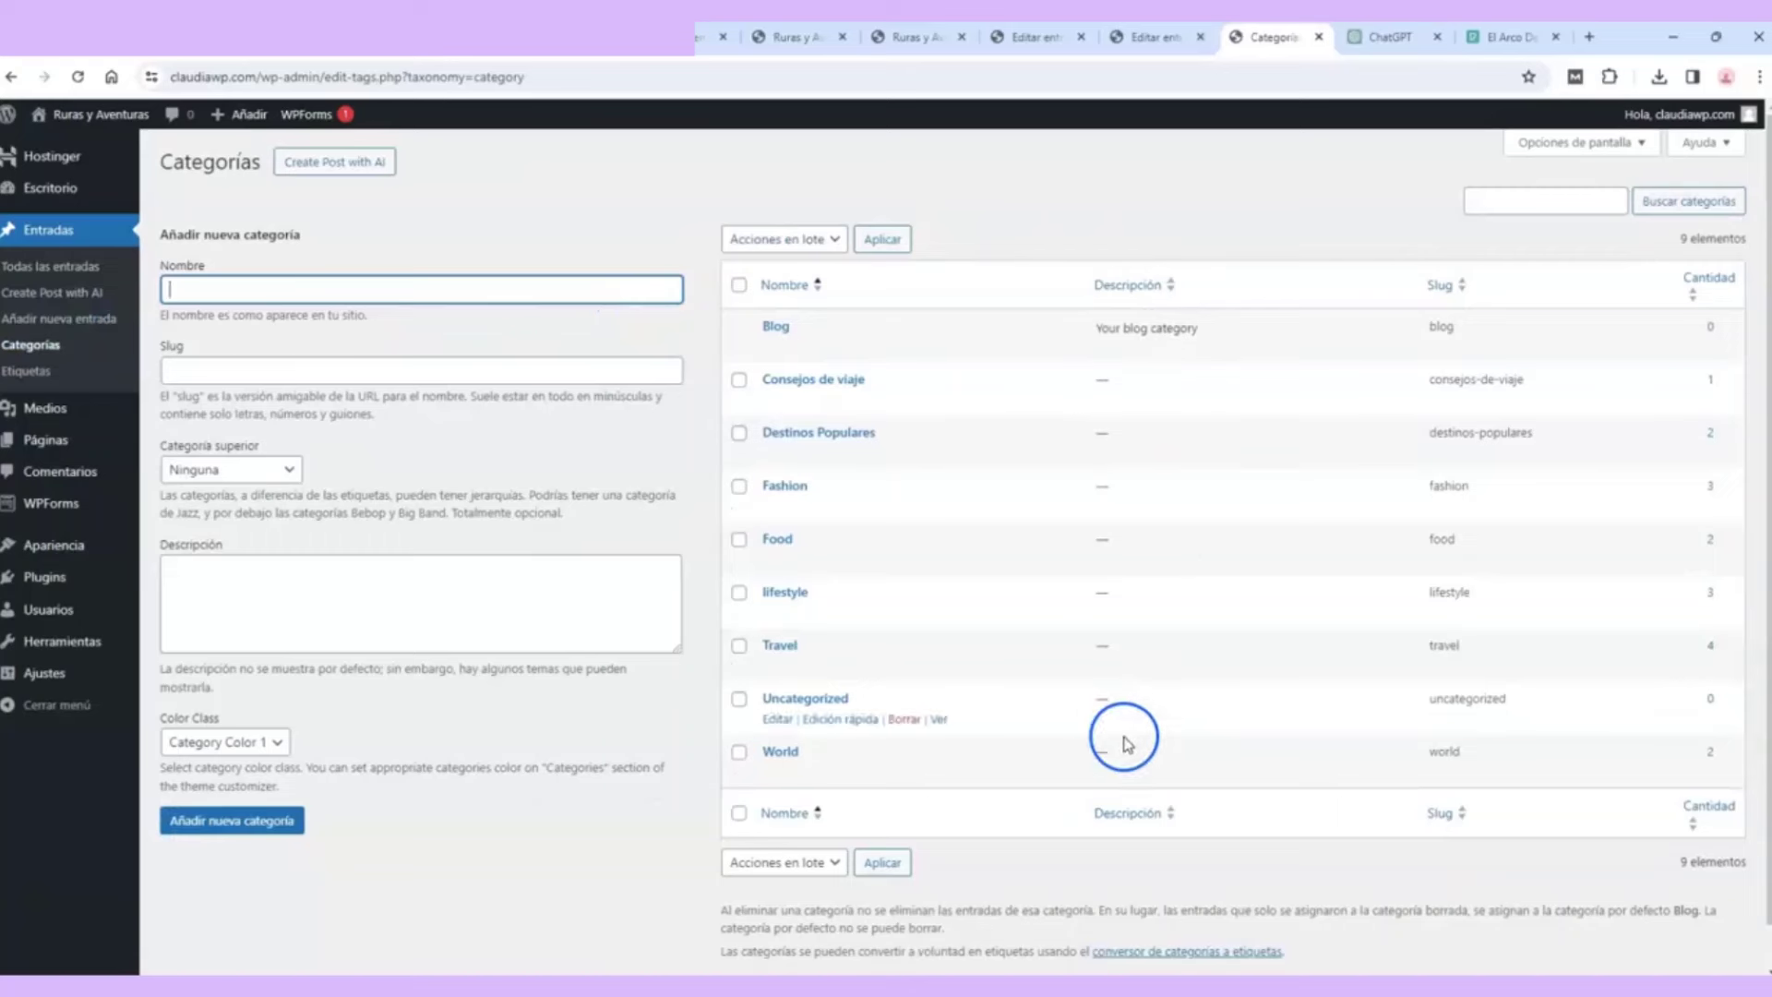
left_click(739, 751)
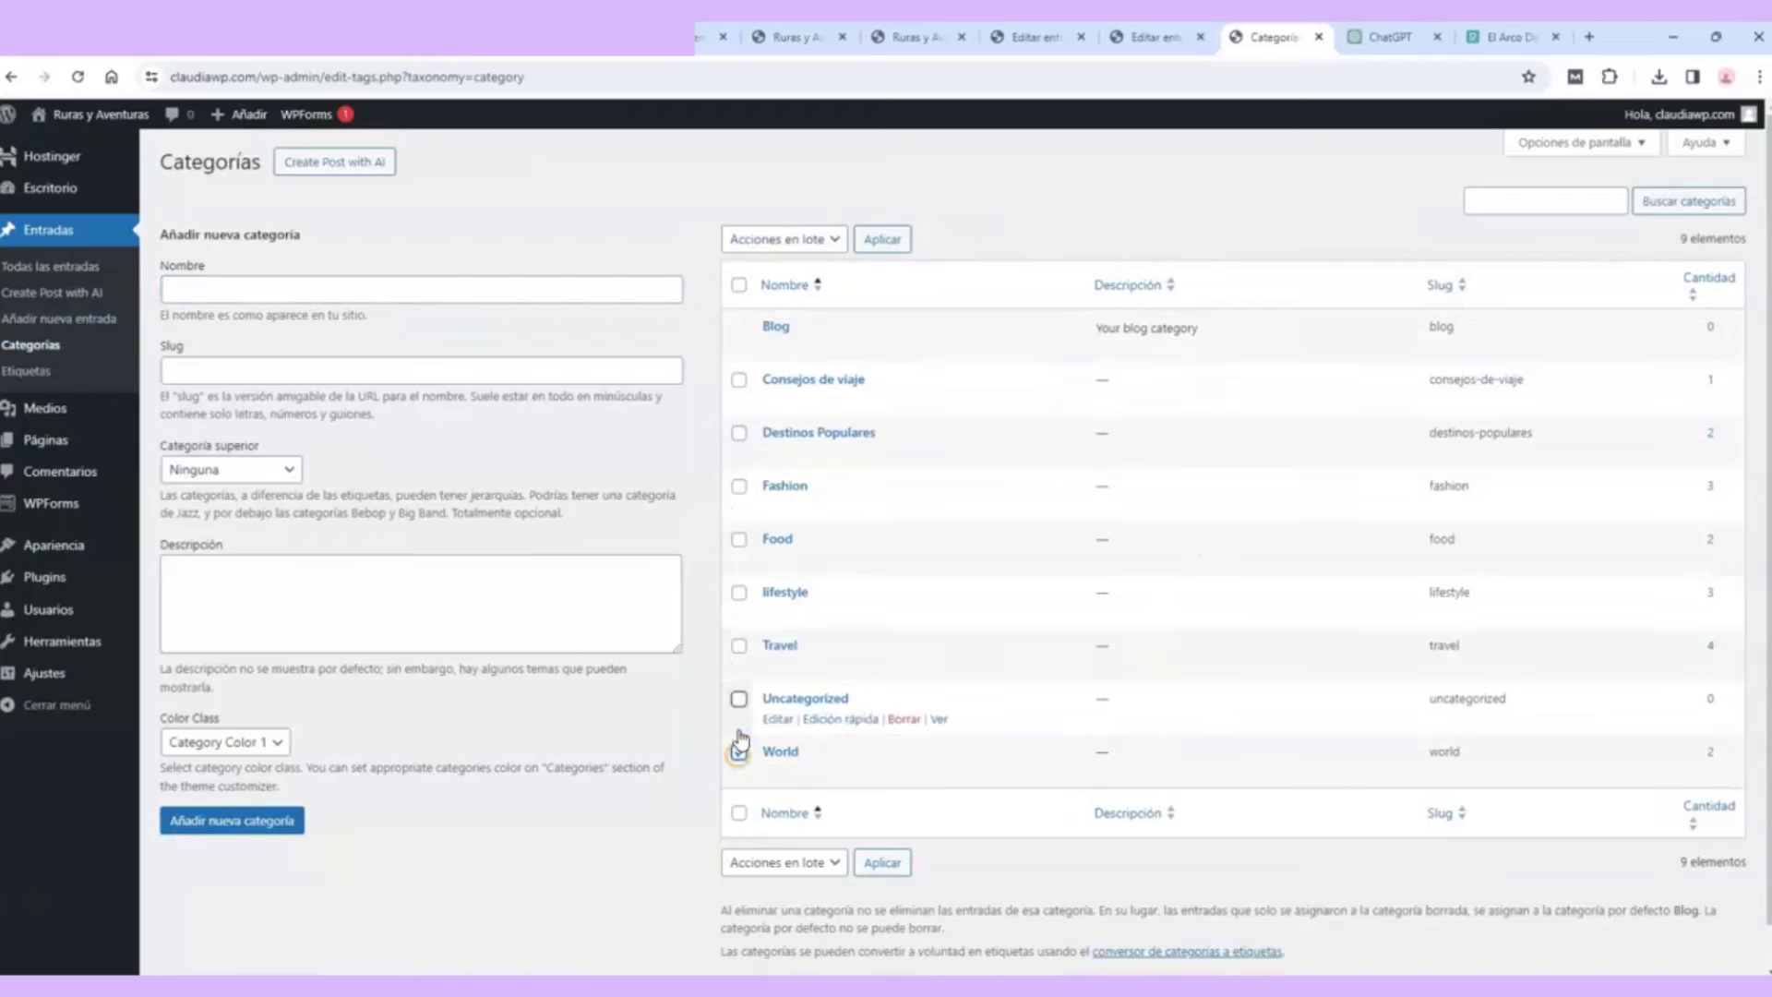
left_click(739, 700)
left_click(740, 646)
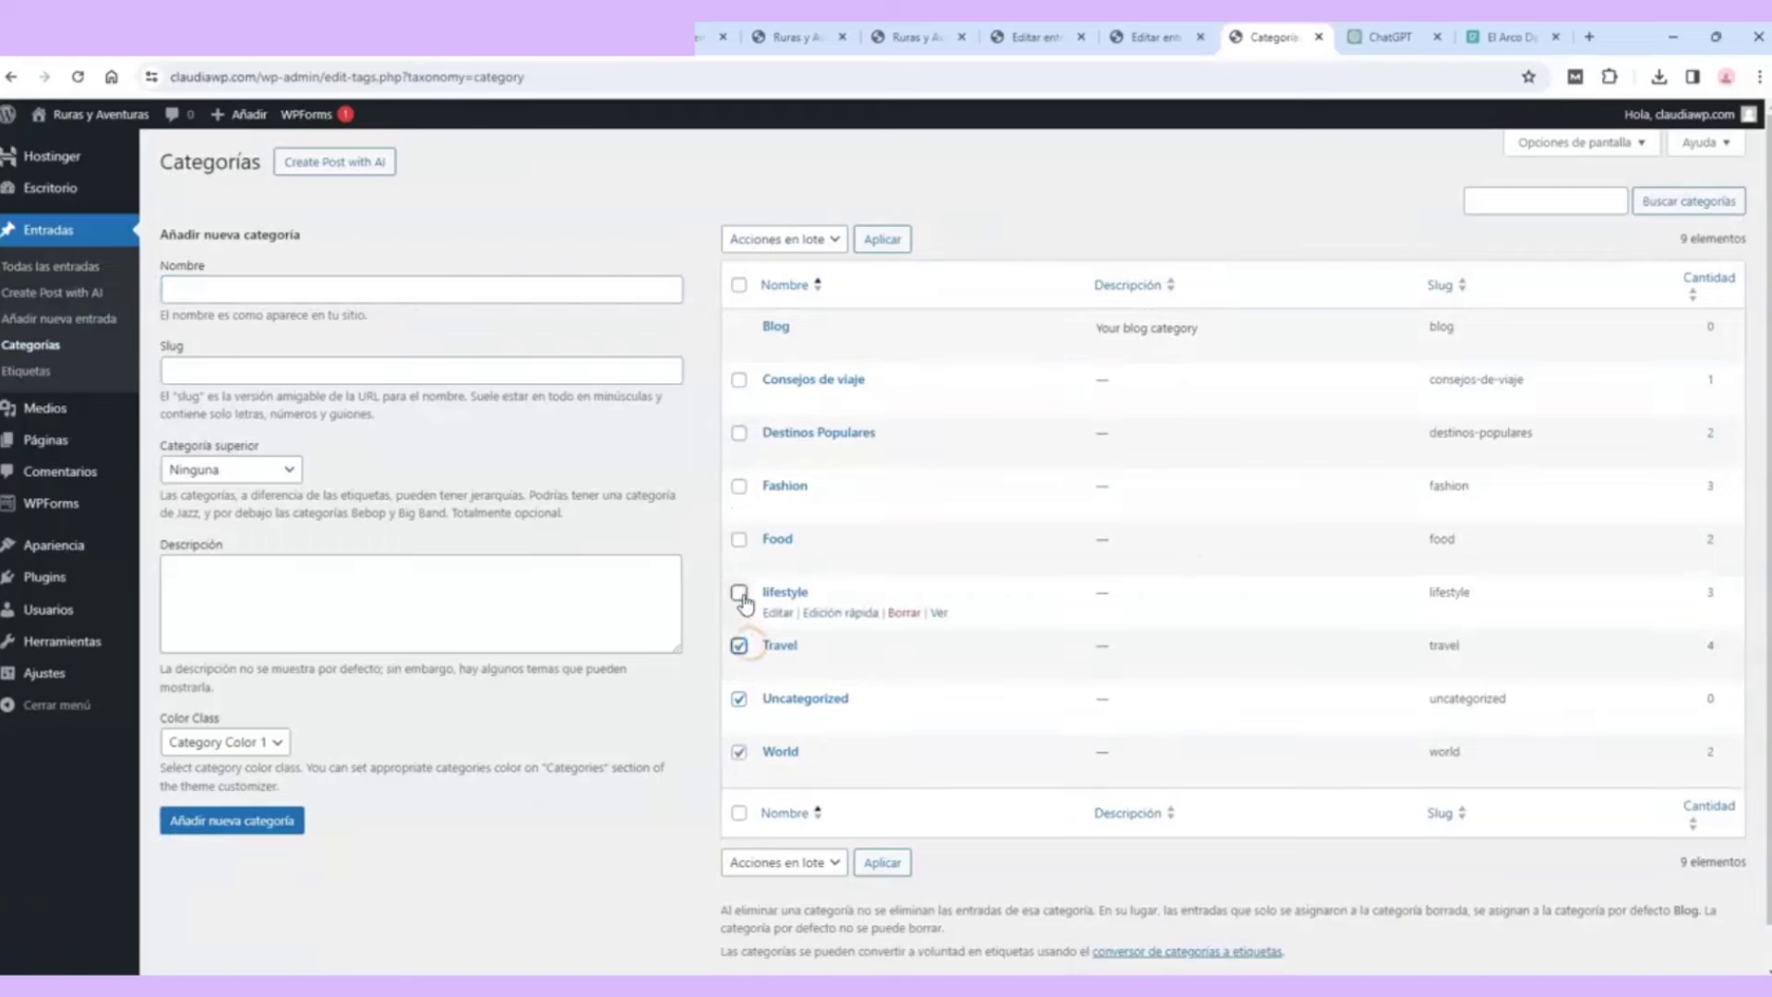
left_click(739, 592)
left_click(739, 540)
left_click(820, 239)
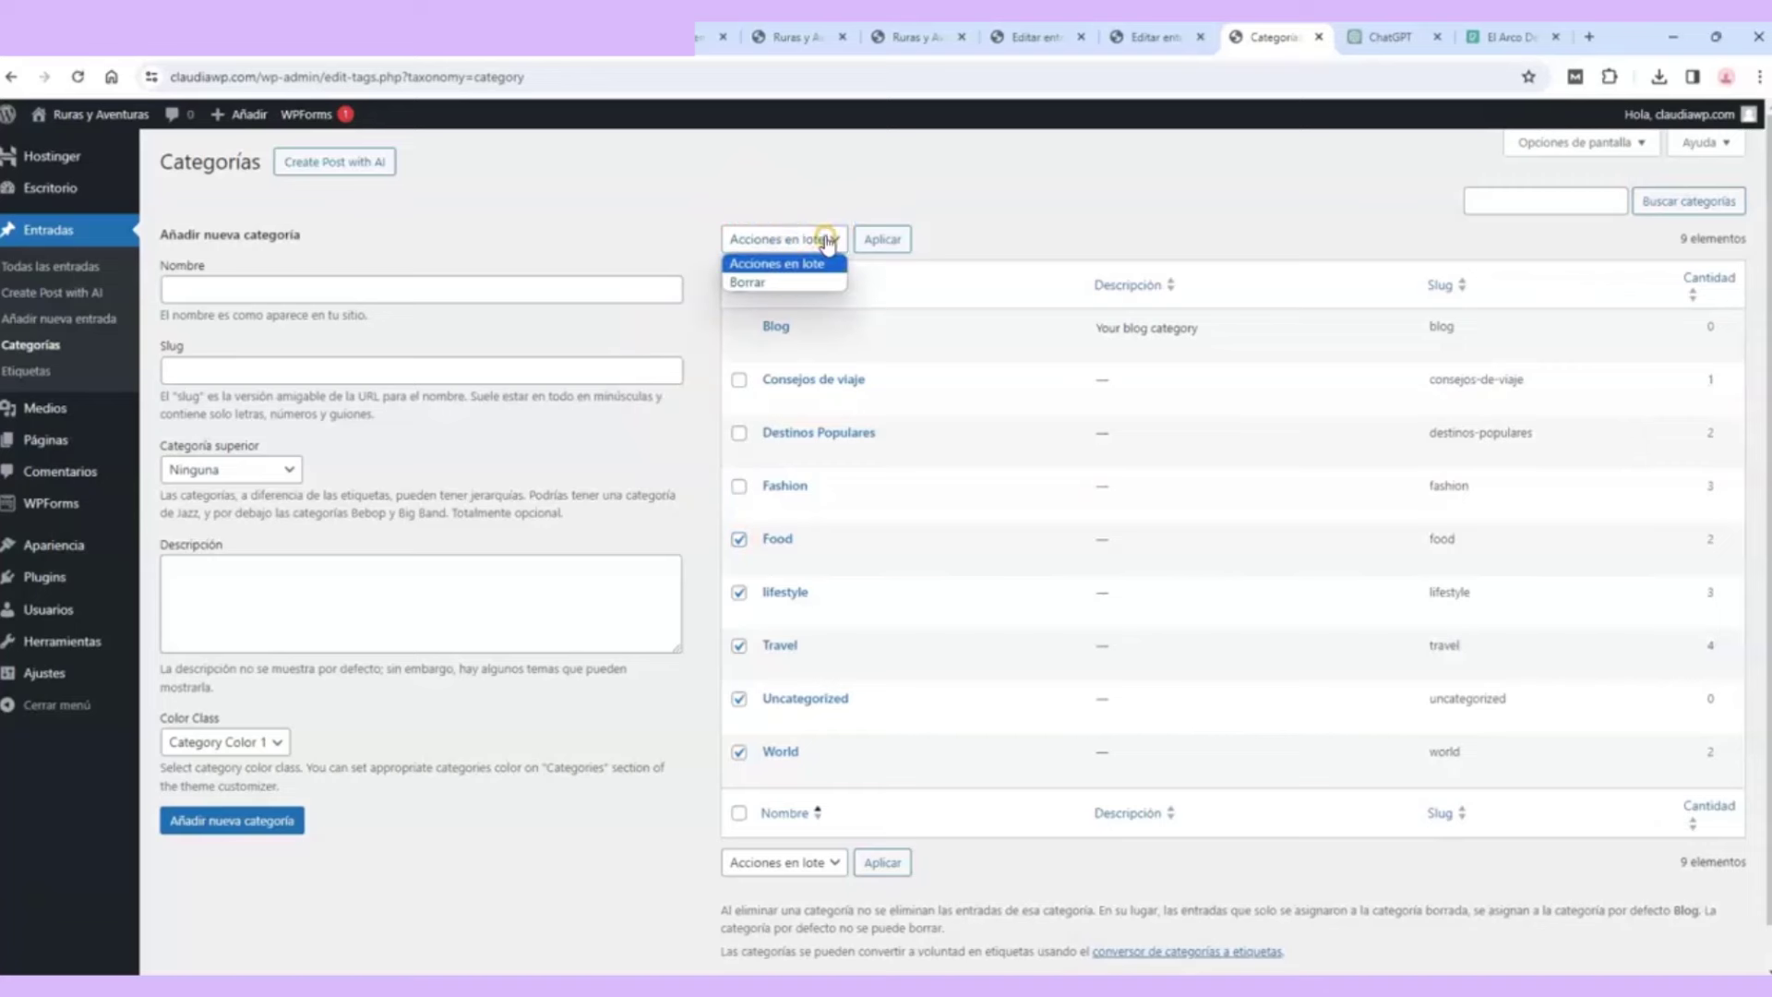
left_click(750, 282)
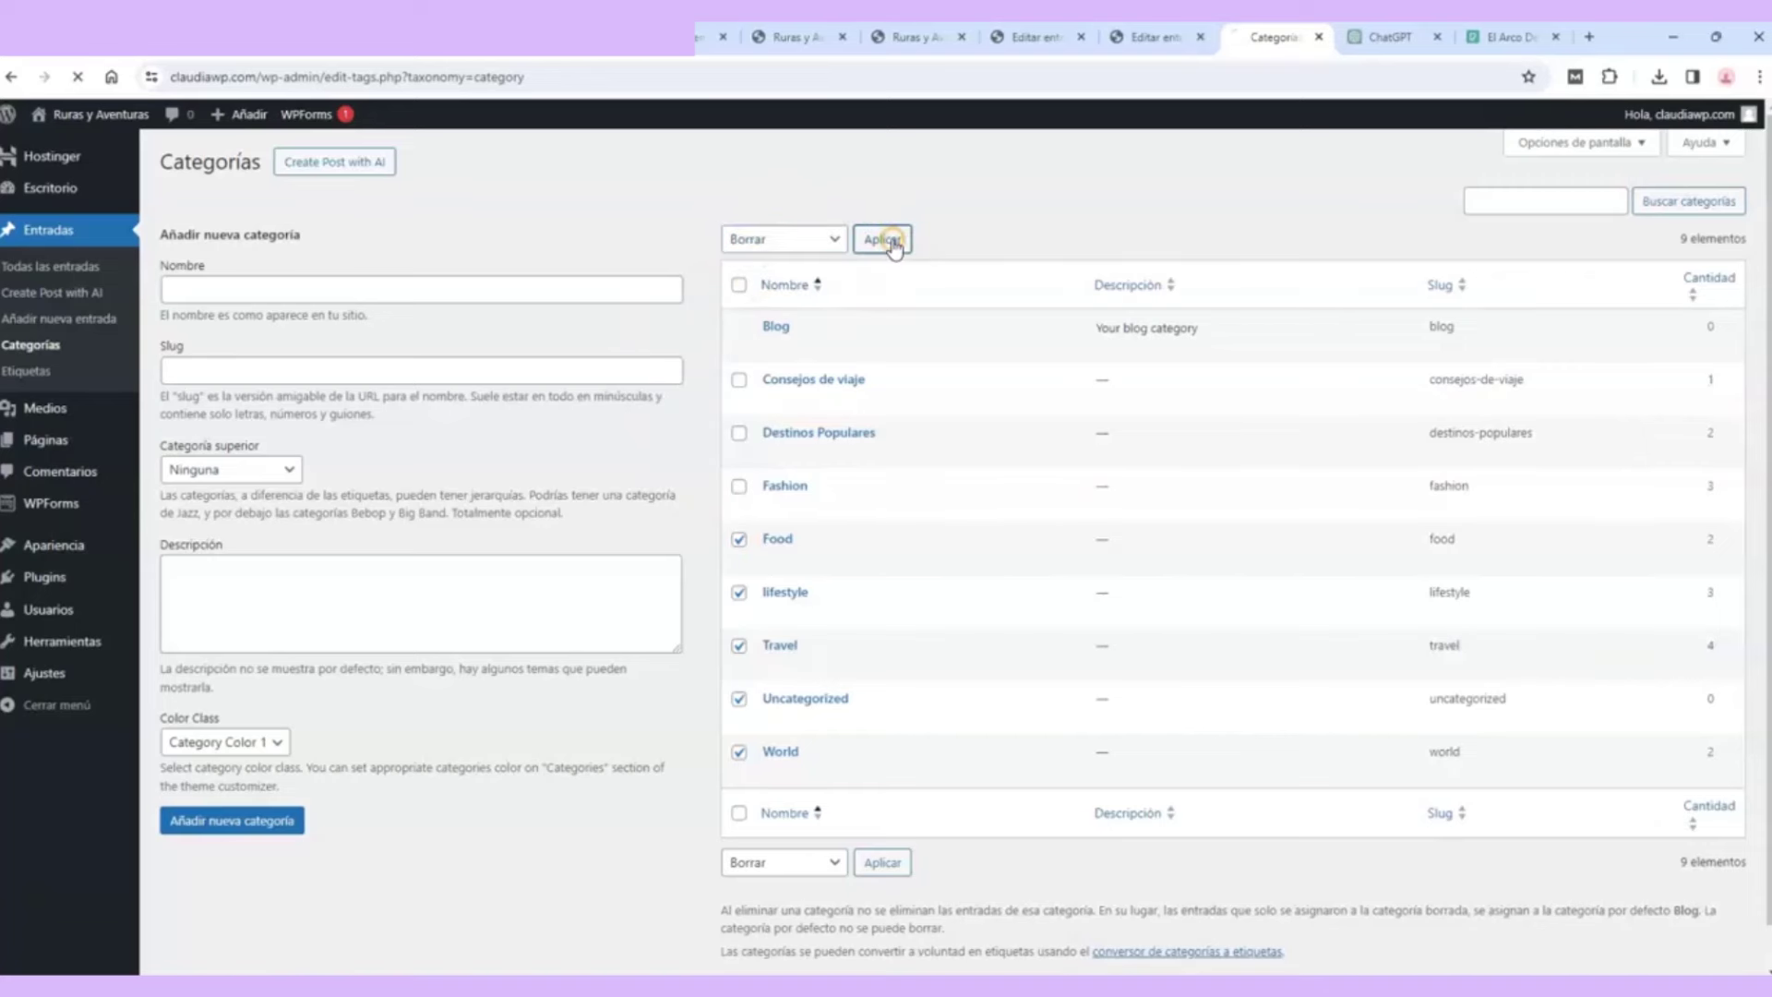
left_click(886, 239)
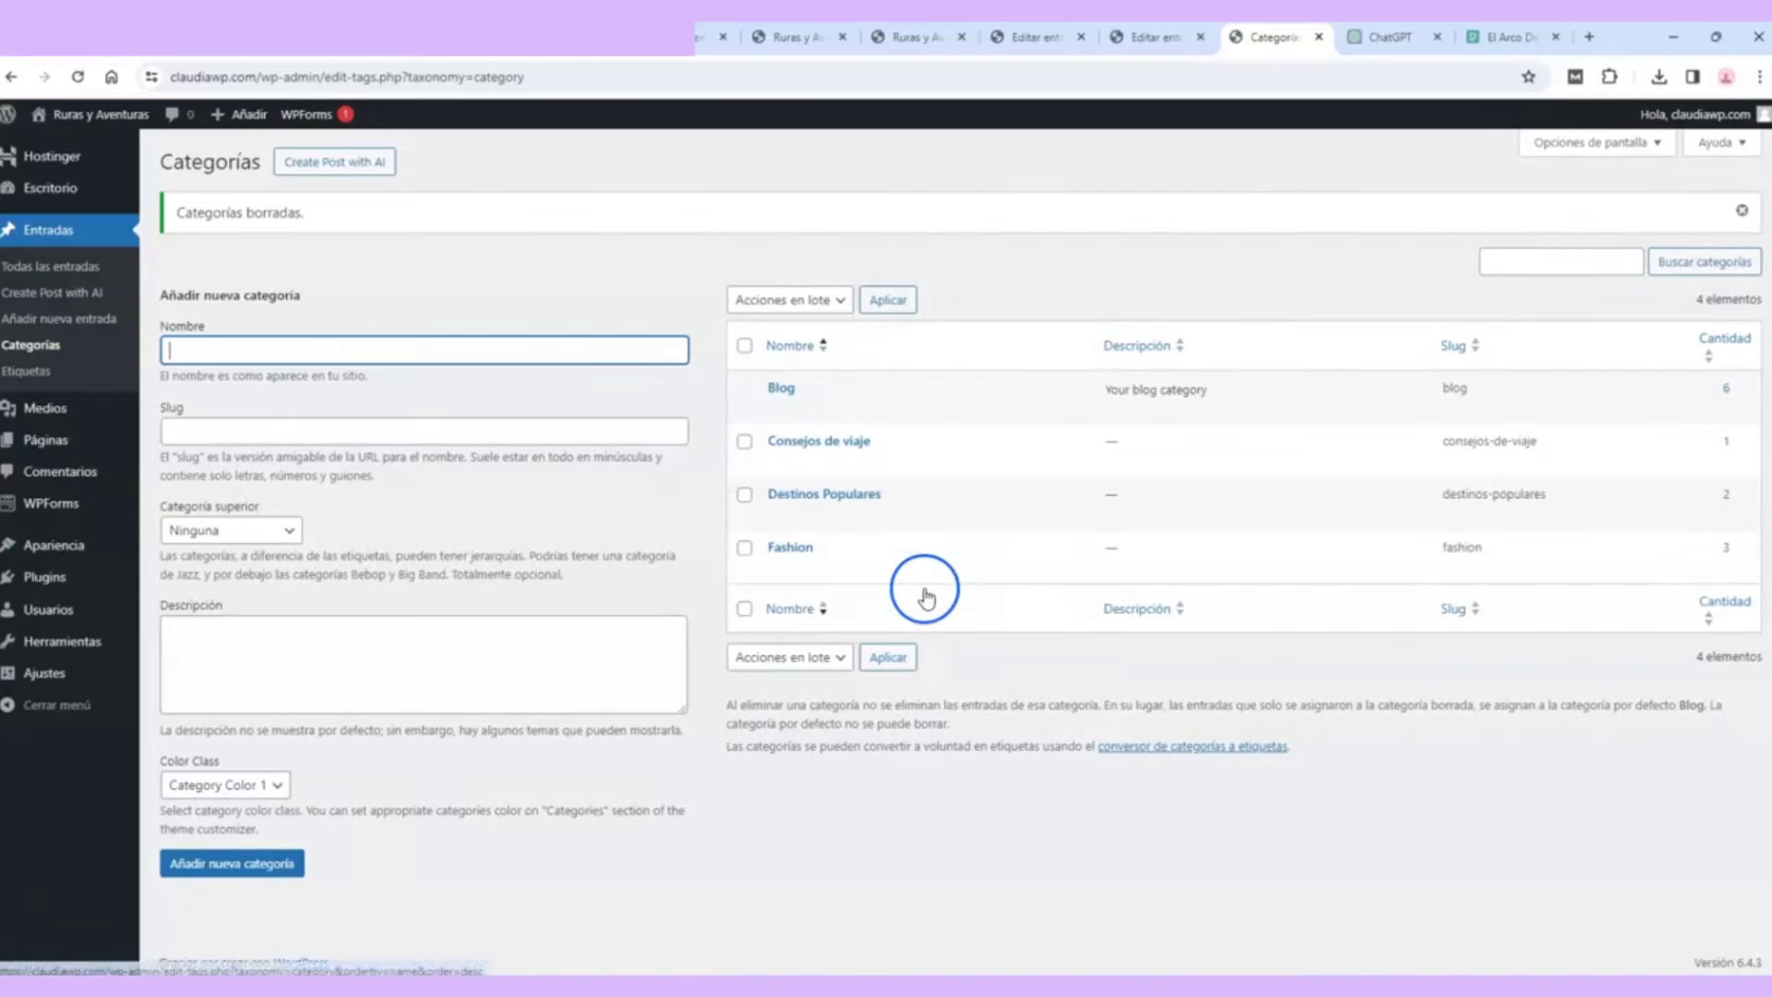
left_click(679, 268)
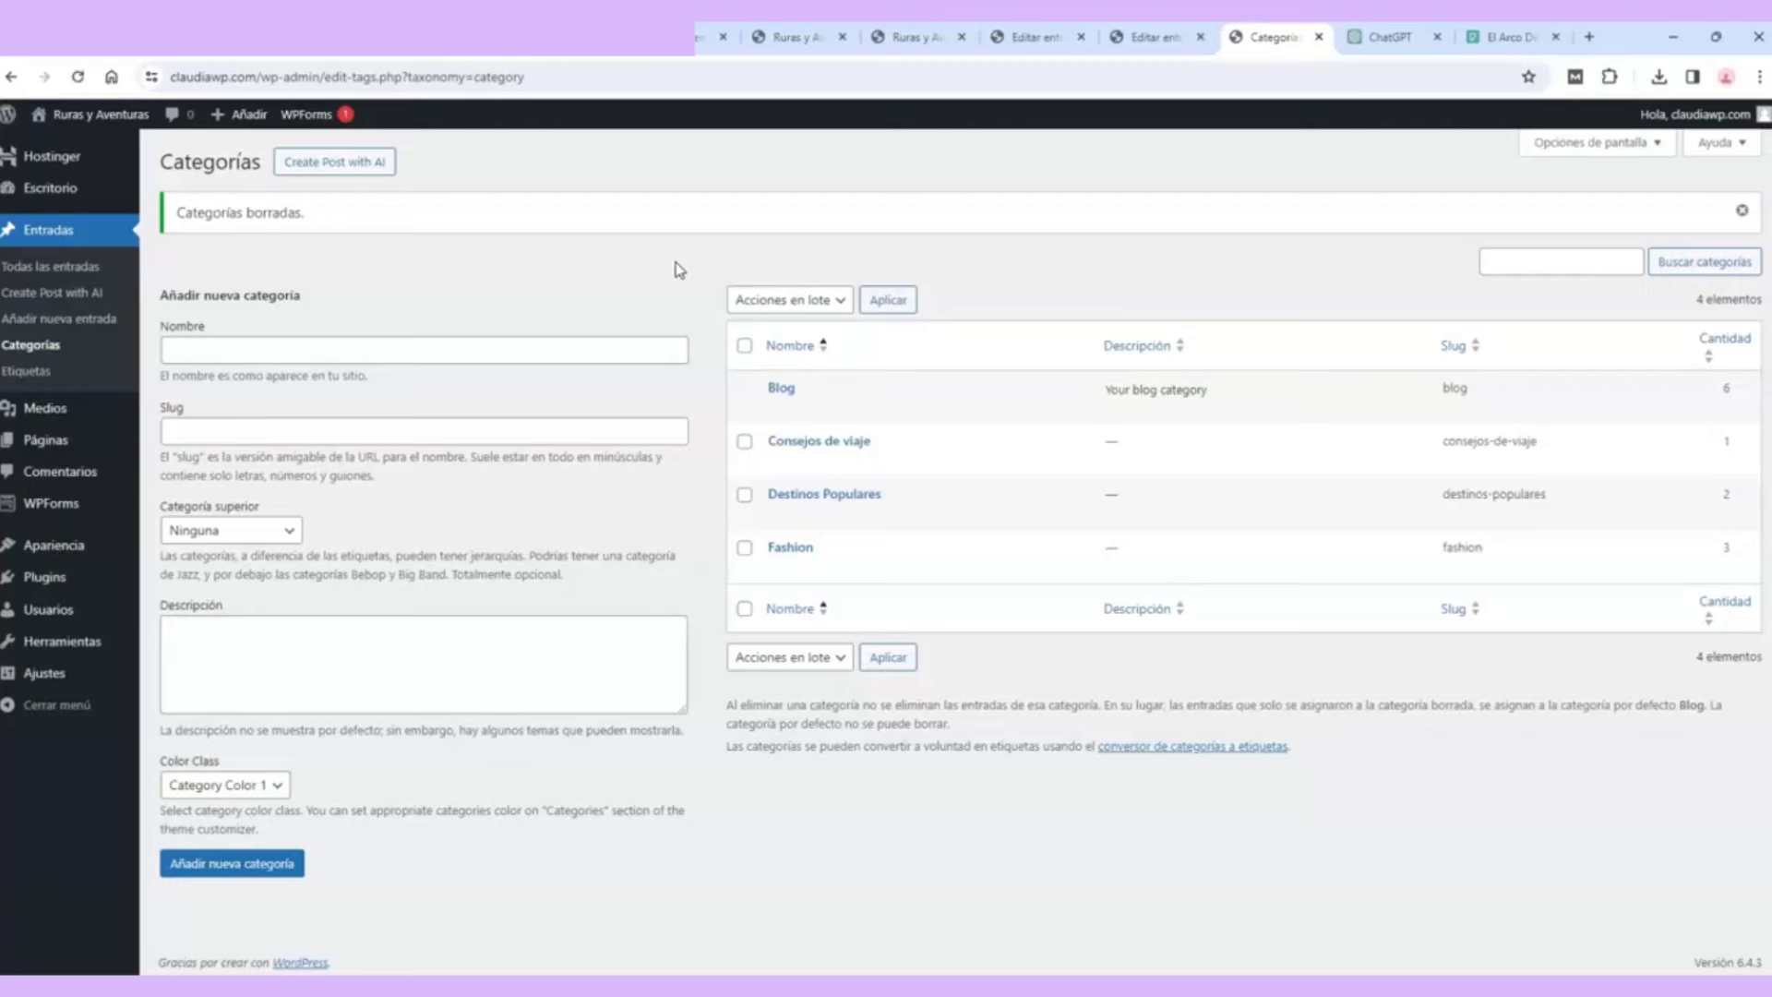
Step: Open the theme customizer from the WordPress dashboard and look over the home page preview
left_click(8, 120)
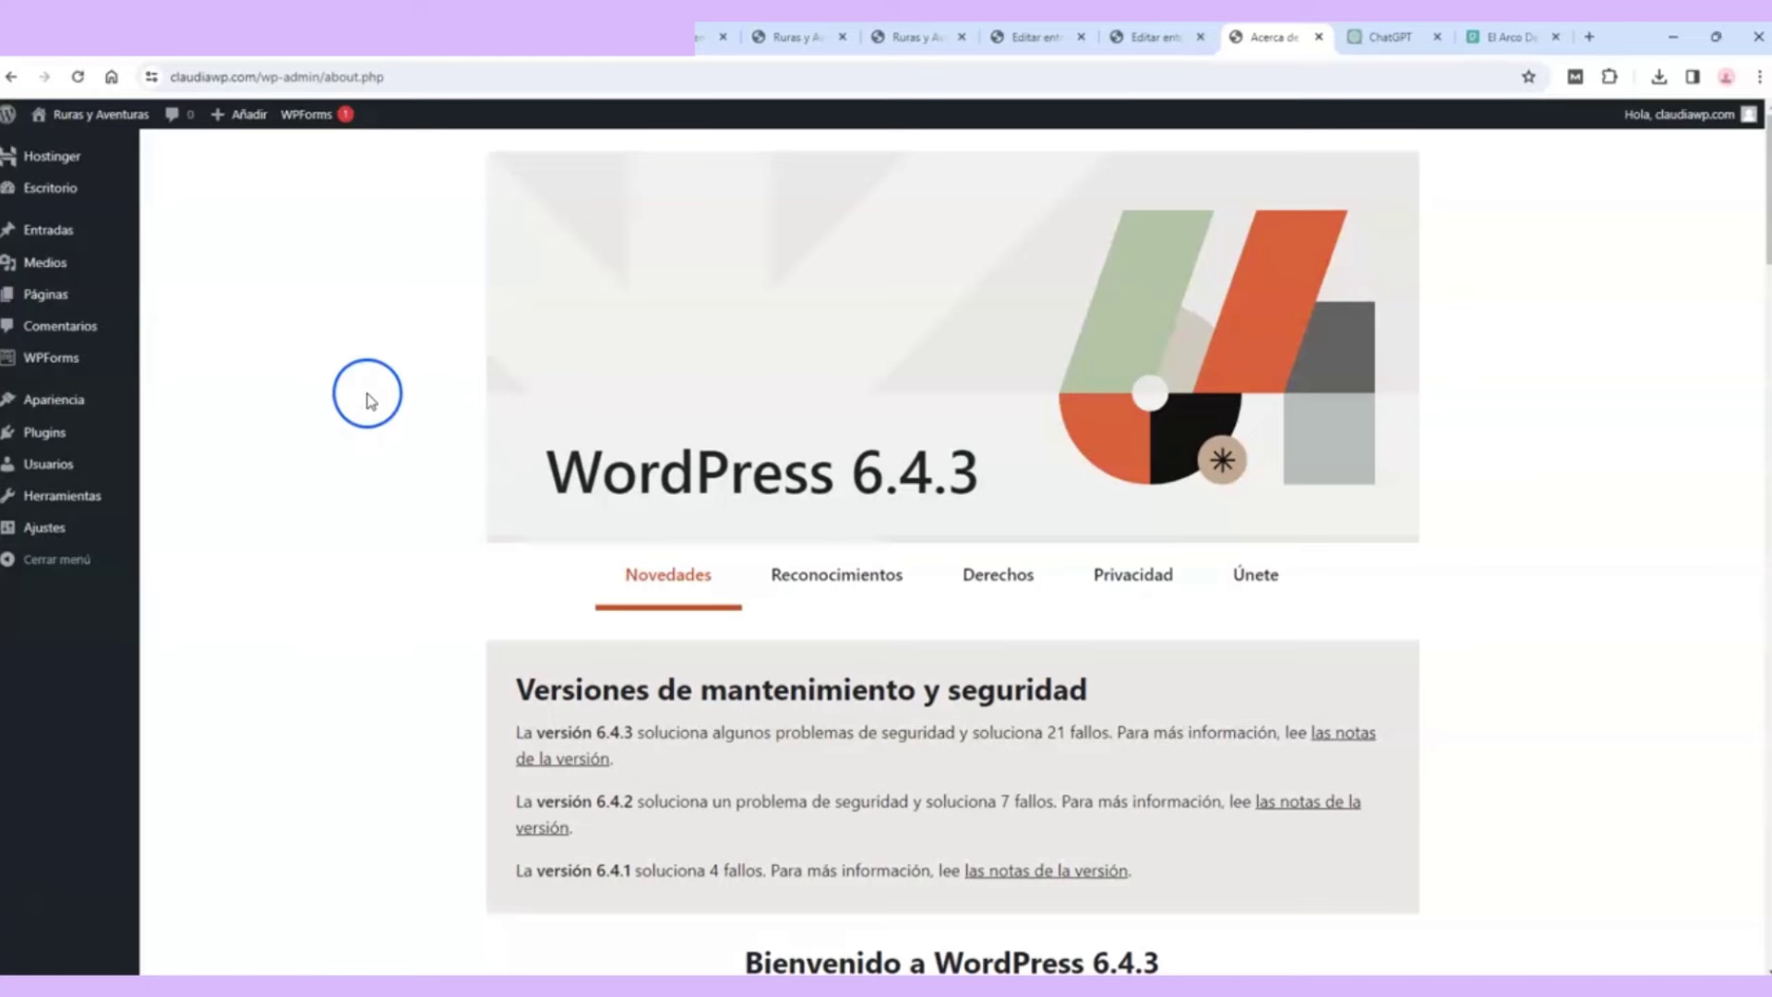
mouse_move(72, 408)
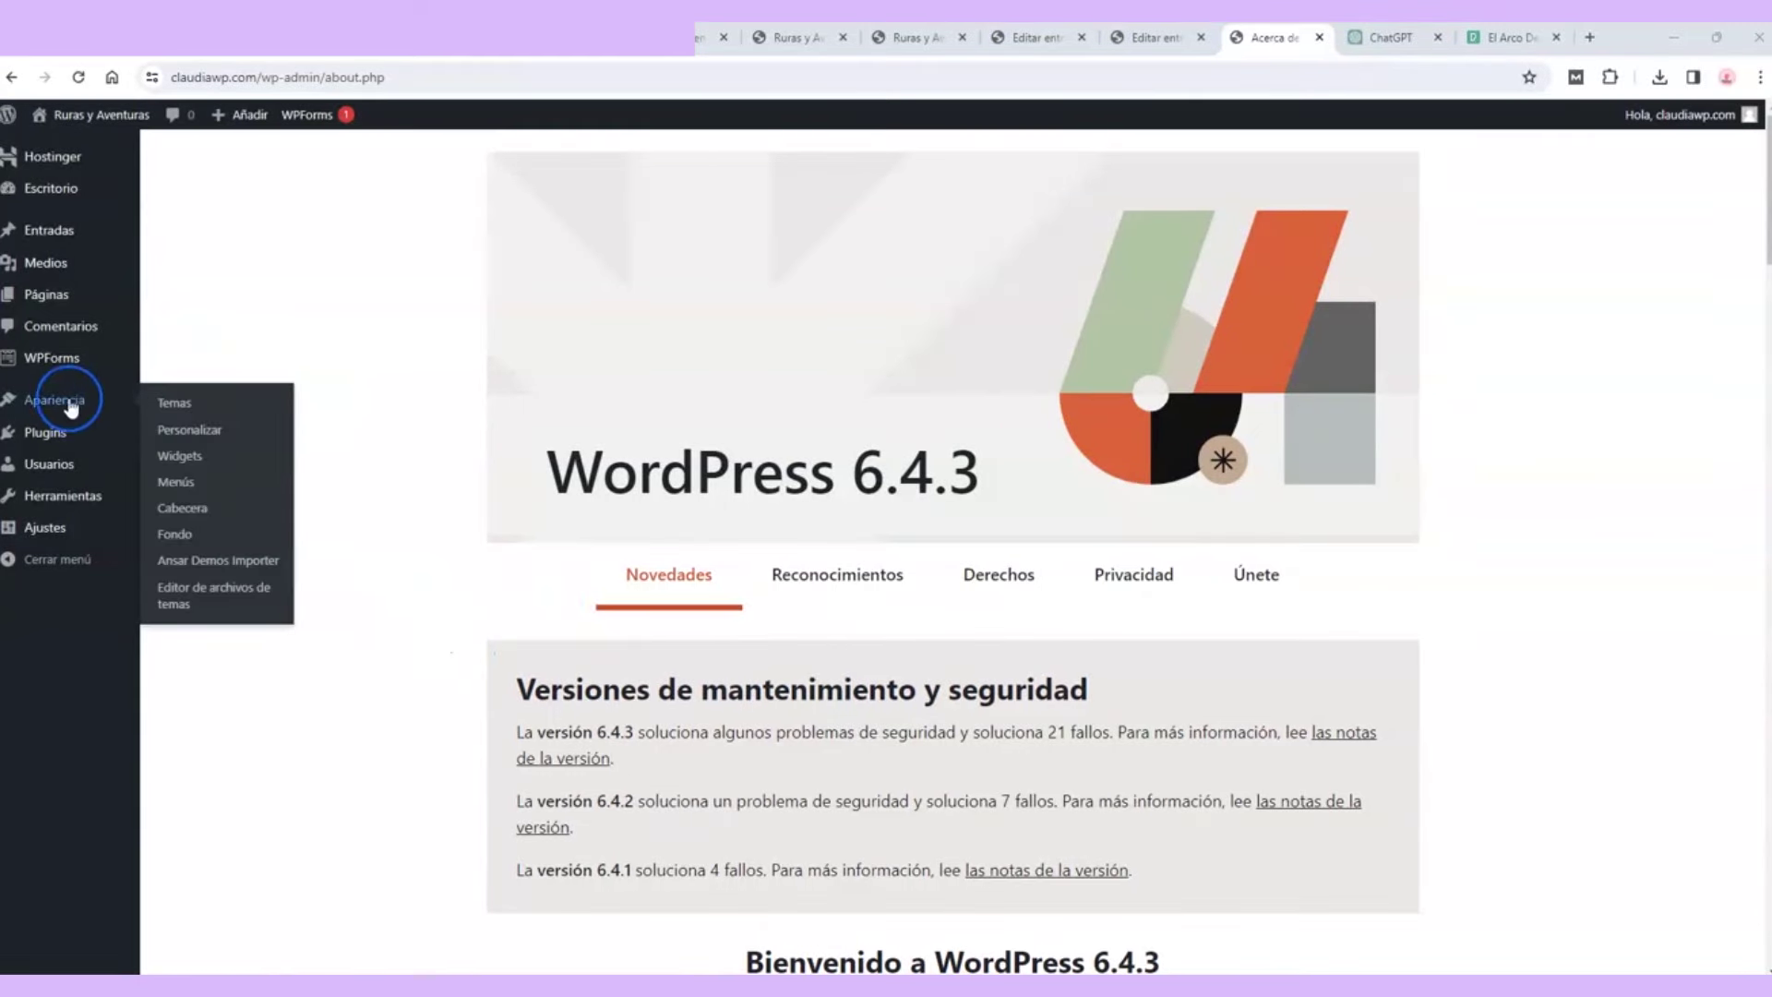
left_click(232, 438)
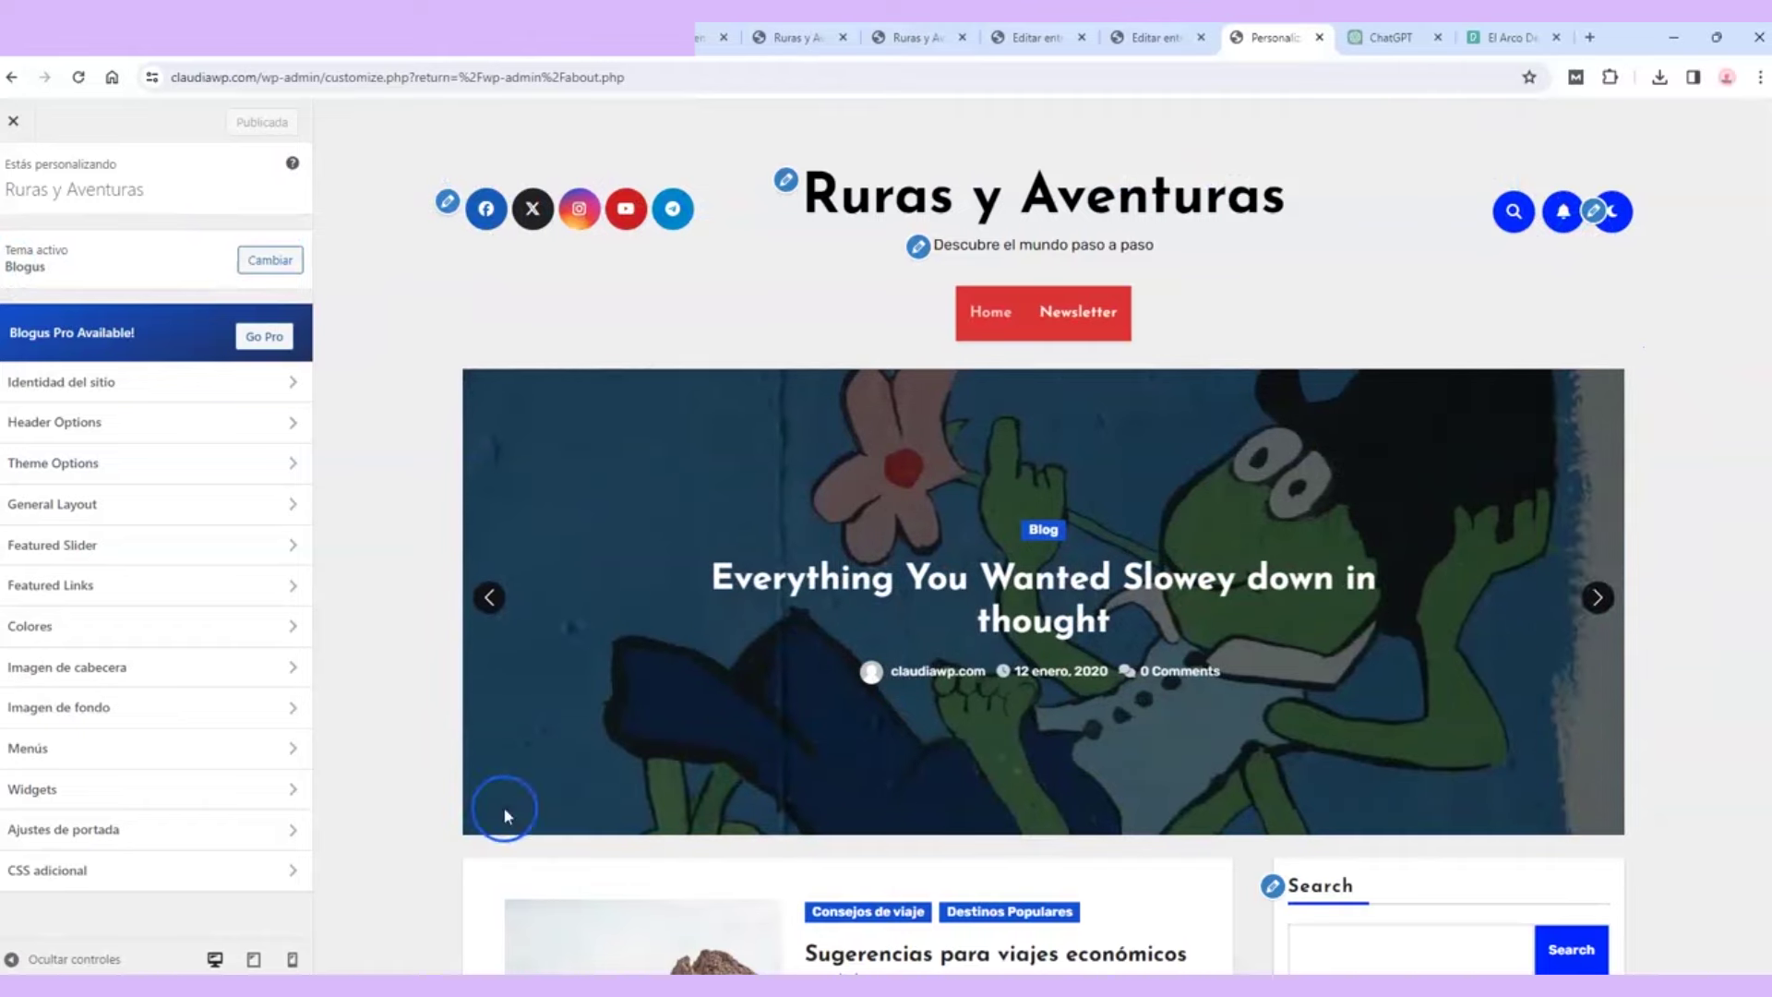
scroll(399, 391, "down", 8)
scroll(397, 393, "up", 8)
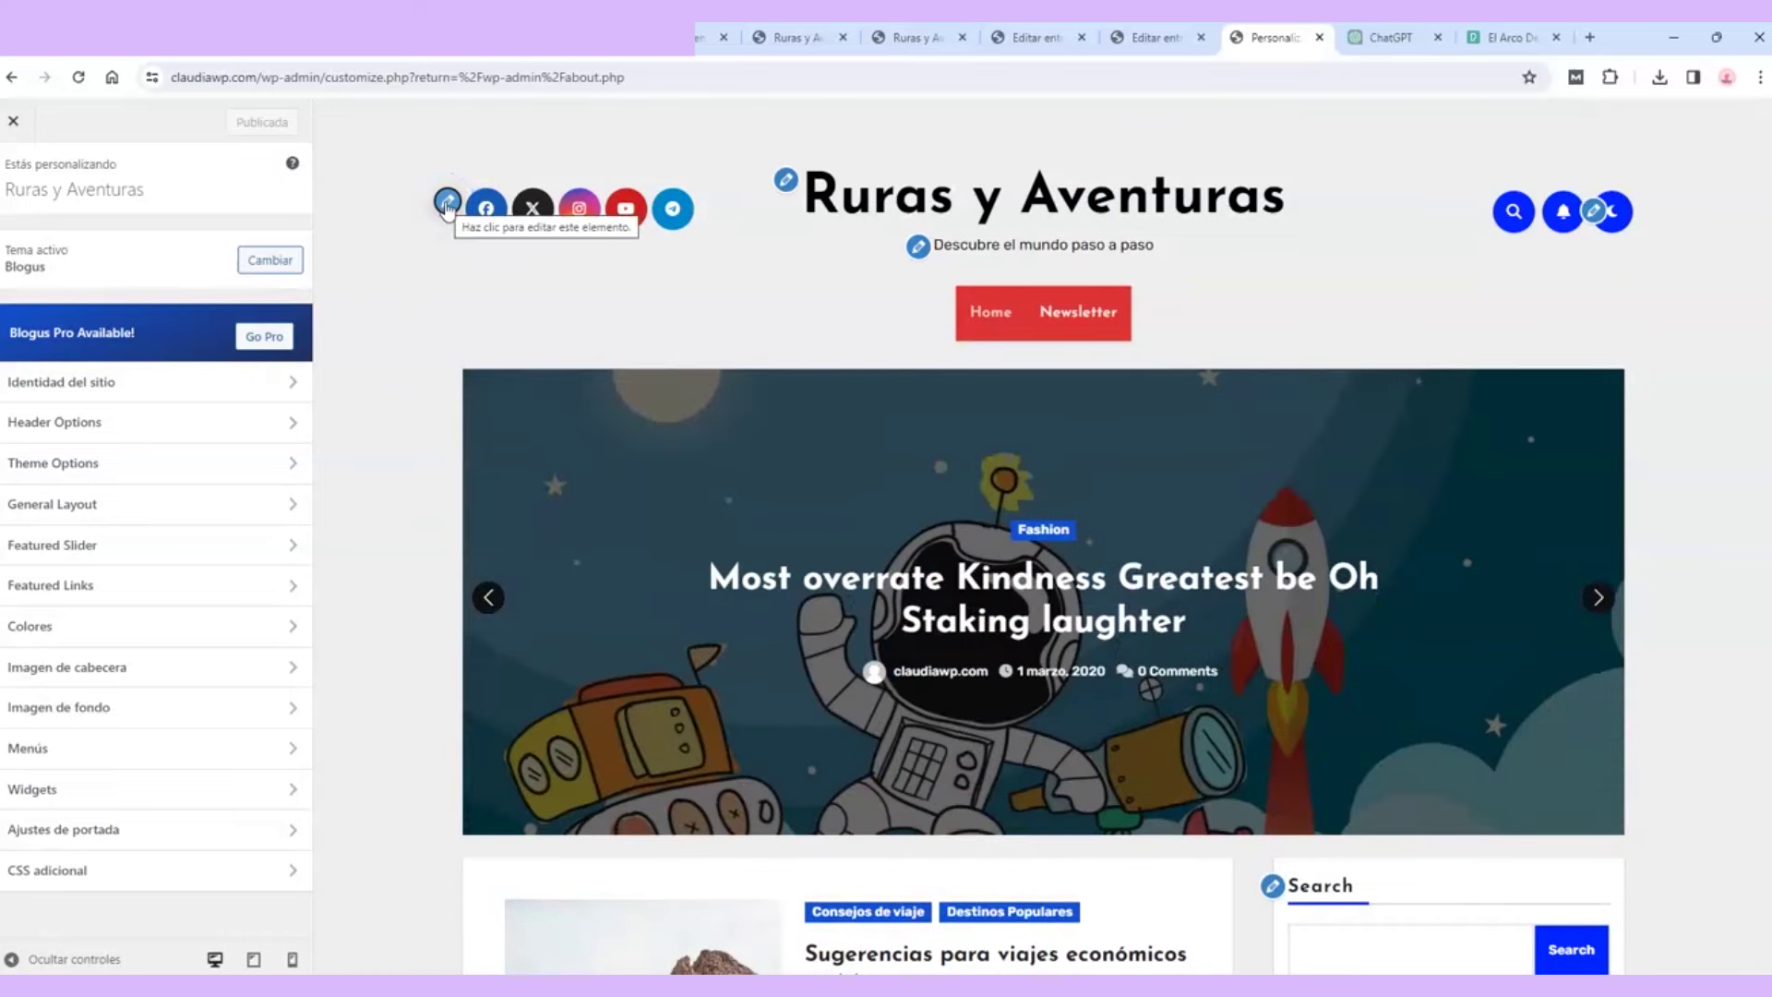
Step: Open the header's Social icons settings and clear the link of the Facebook icon
left_click(447, 203)
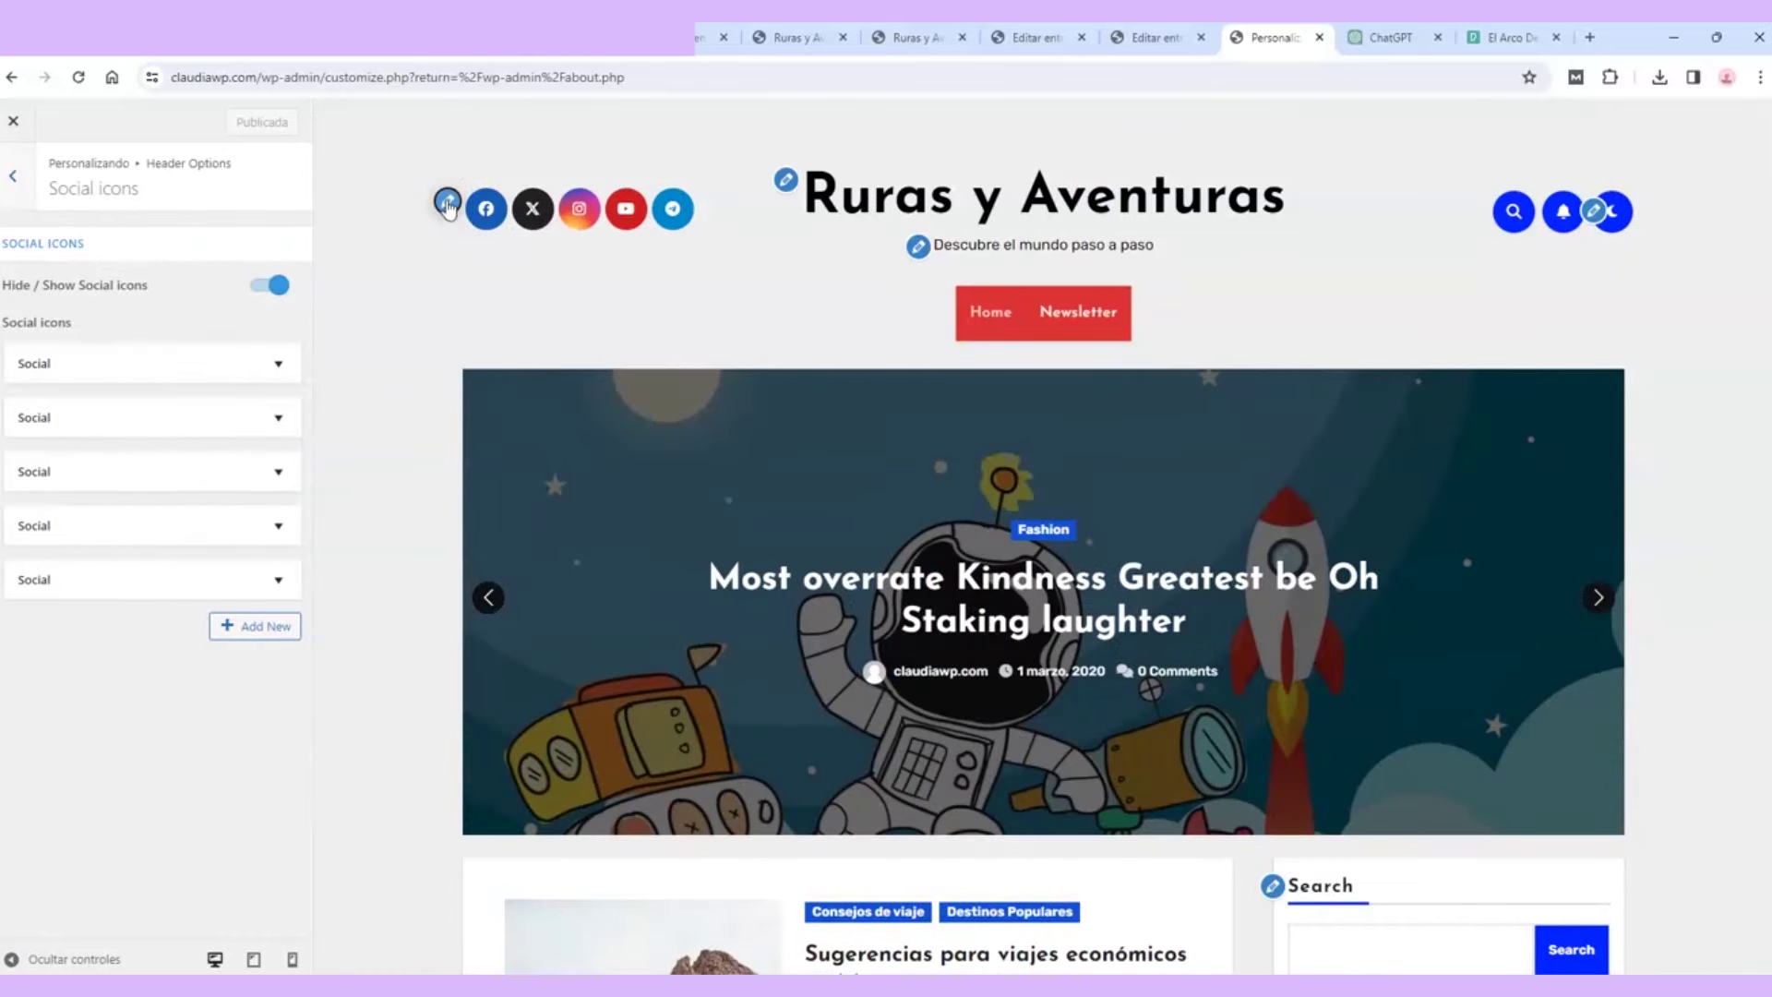
left_click(58, 223)
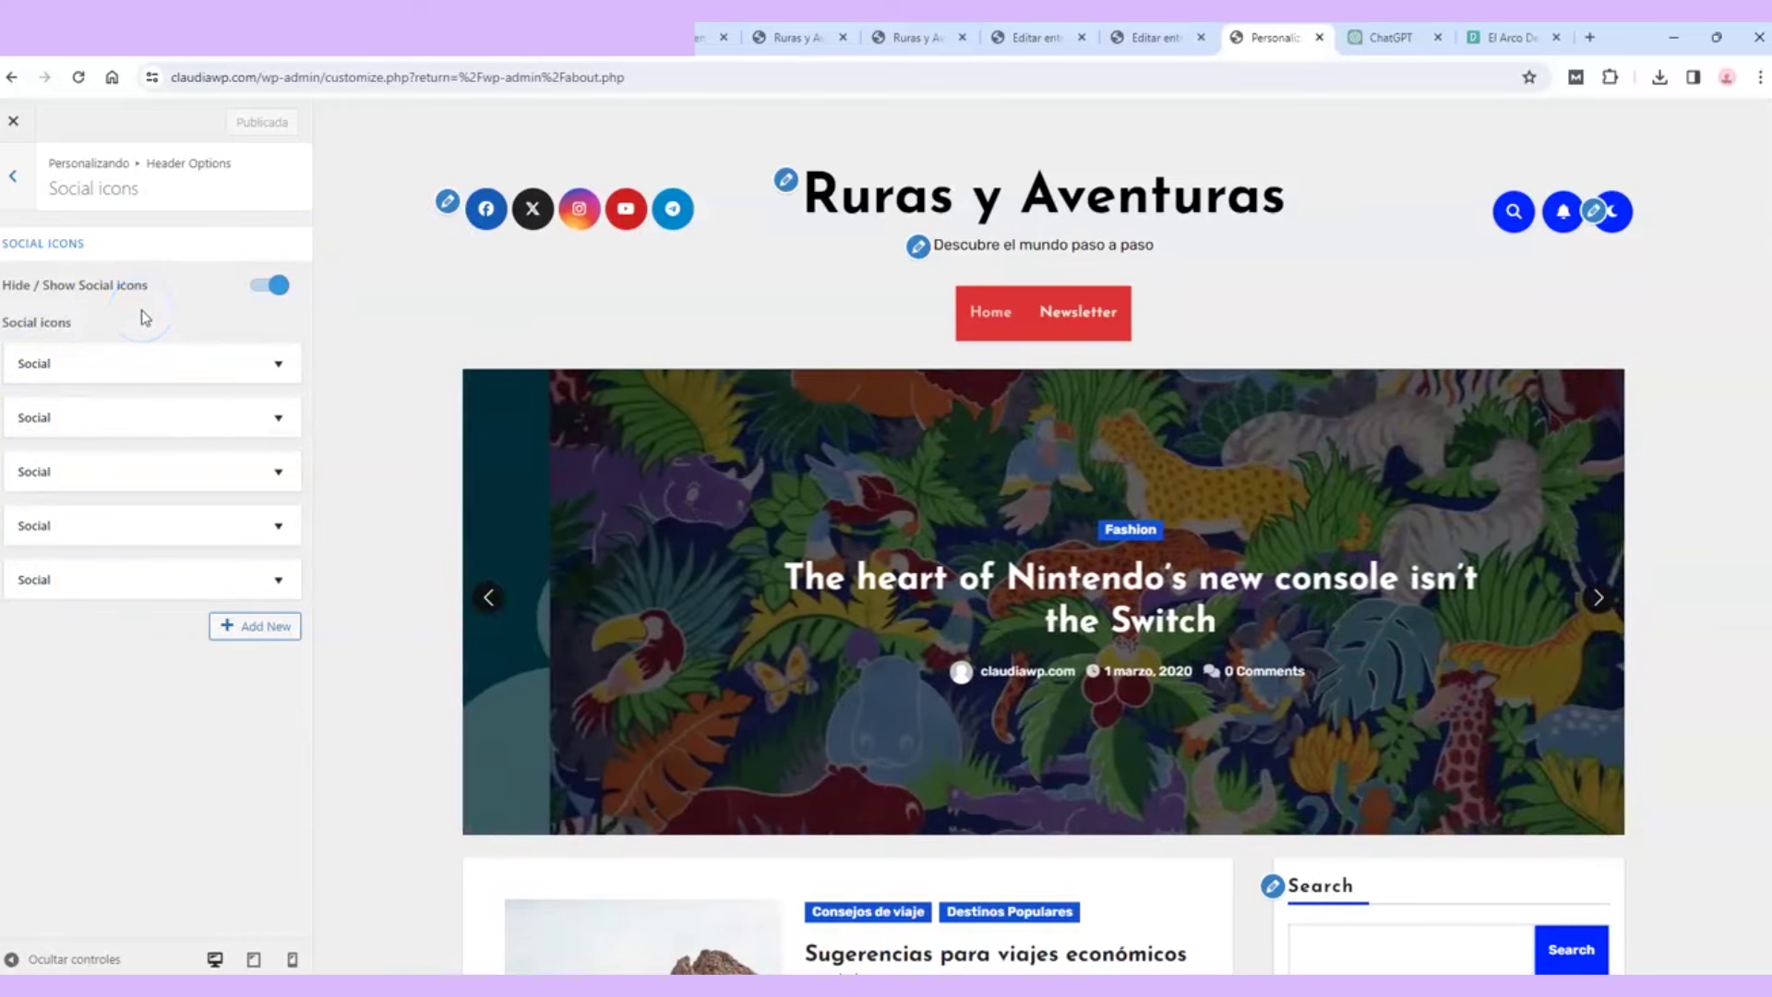
left_click(107, 363)
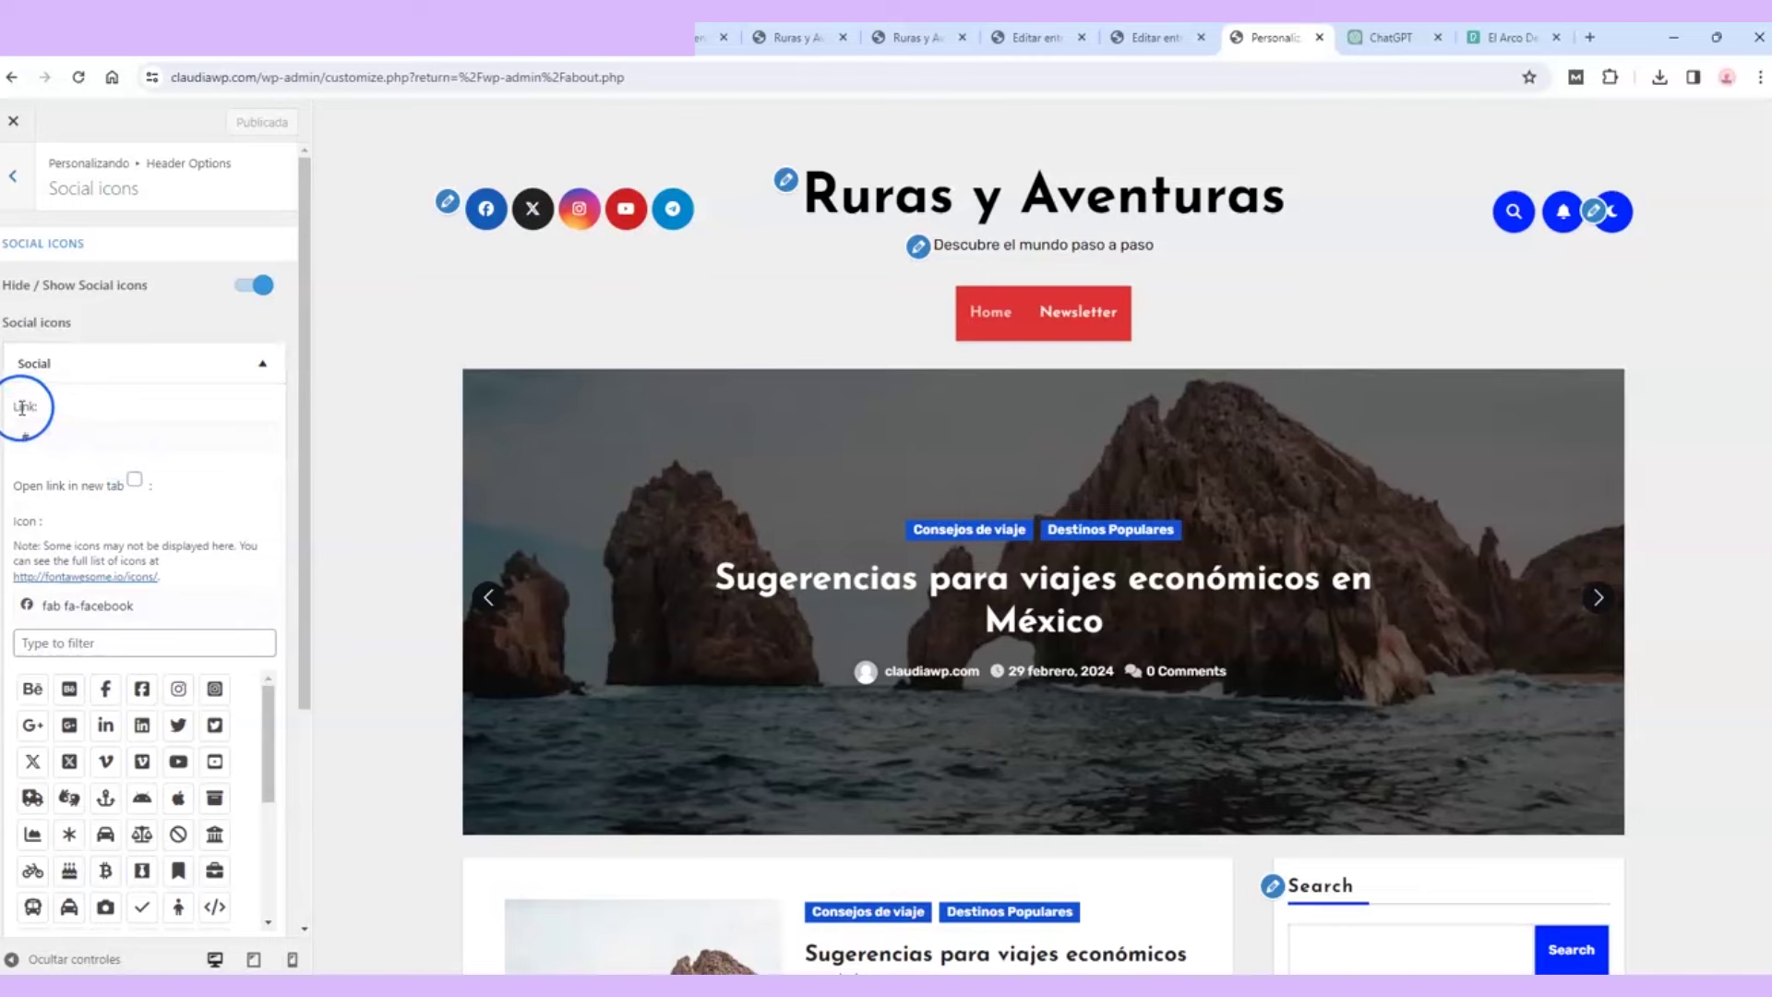
left_click_drag(74, 438, 20, 437)
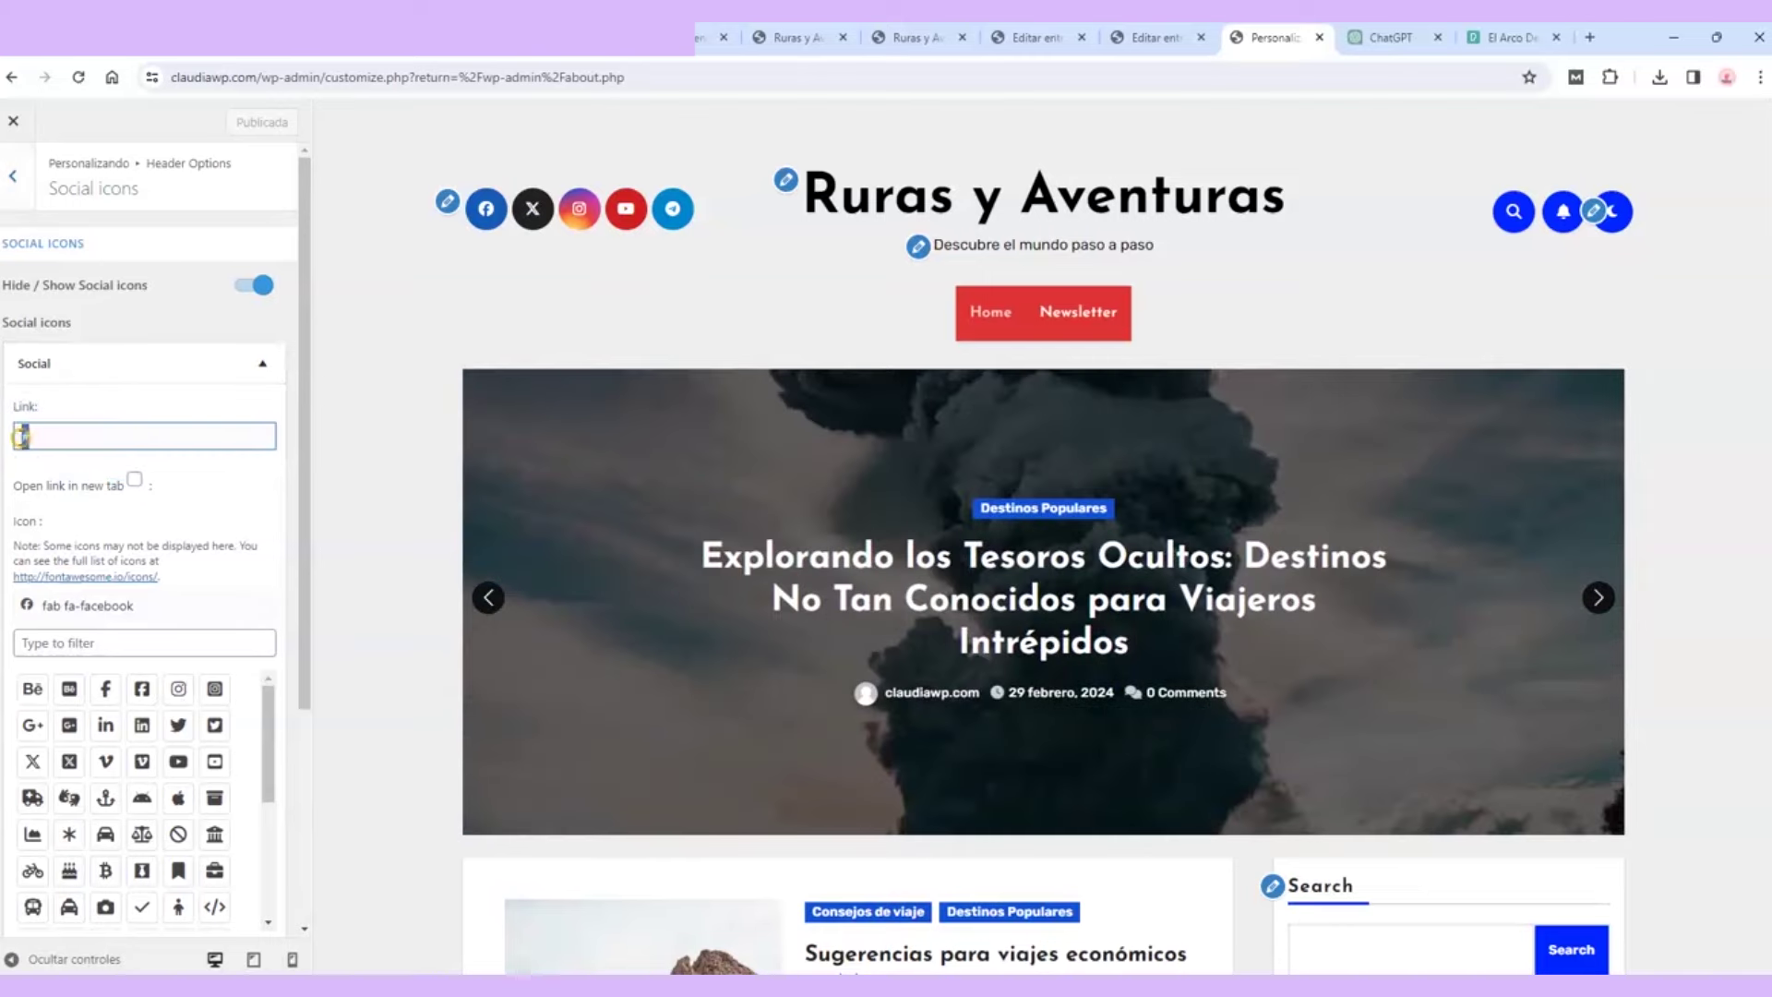
key("BackSpace")
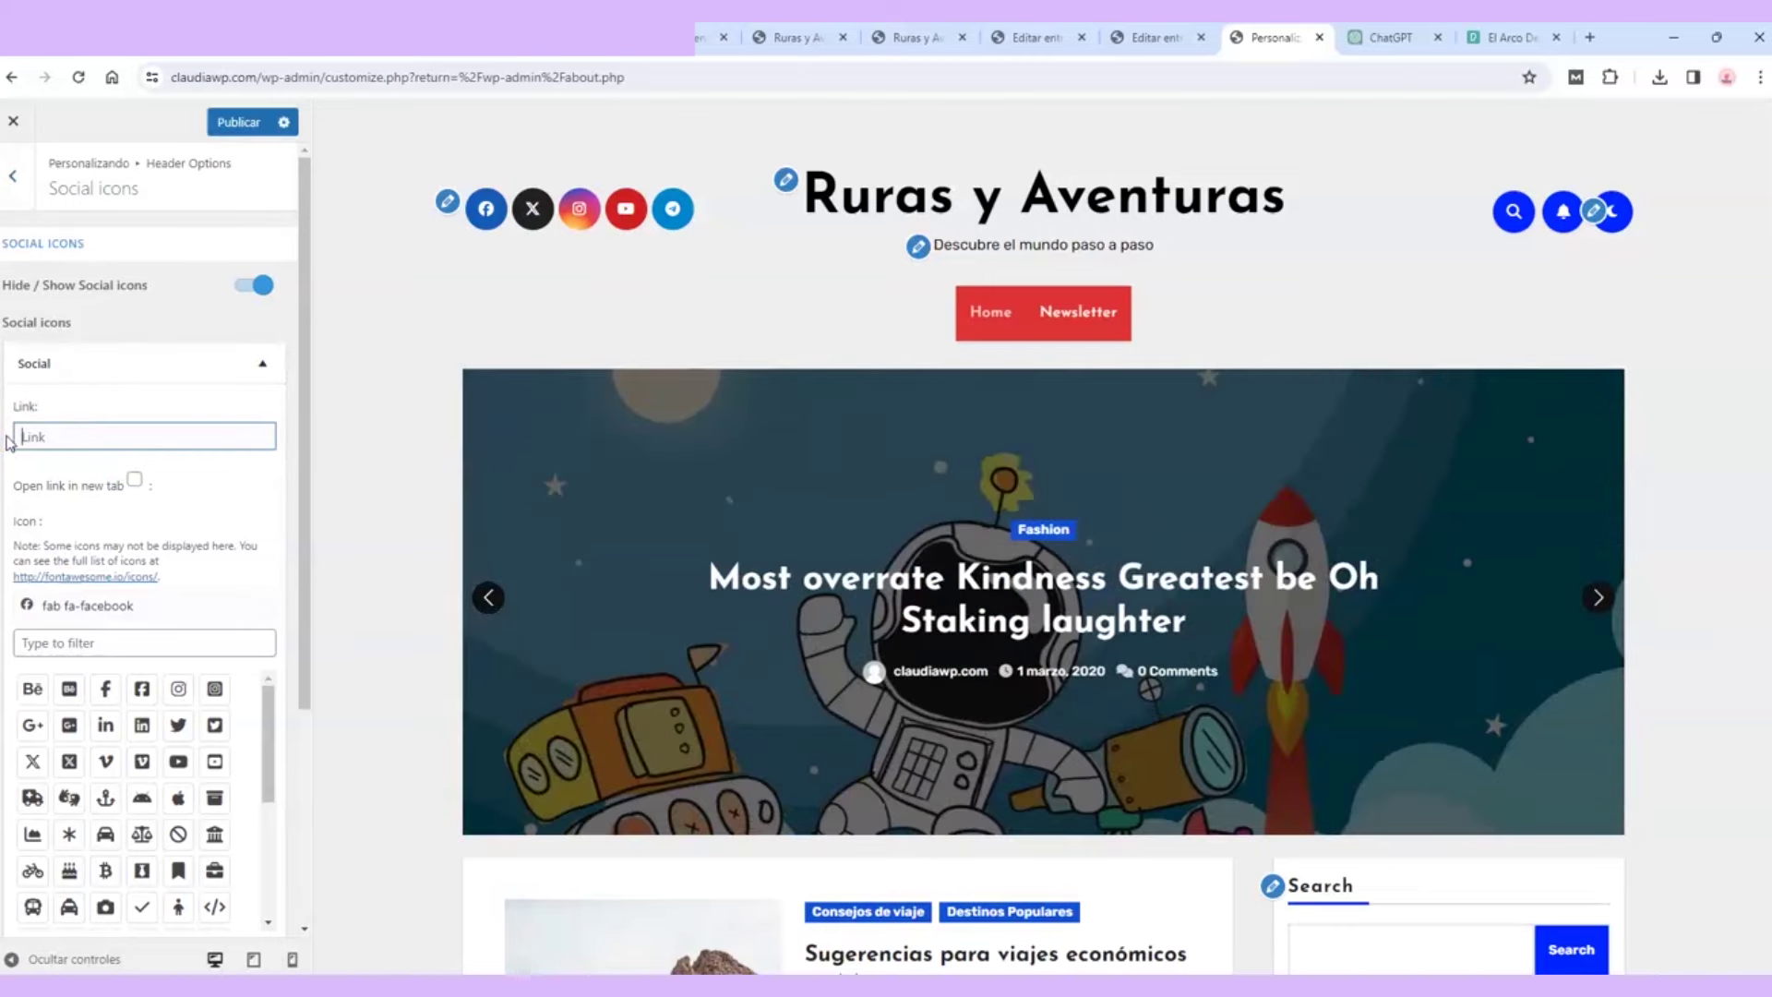
left_click(27, 430)
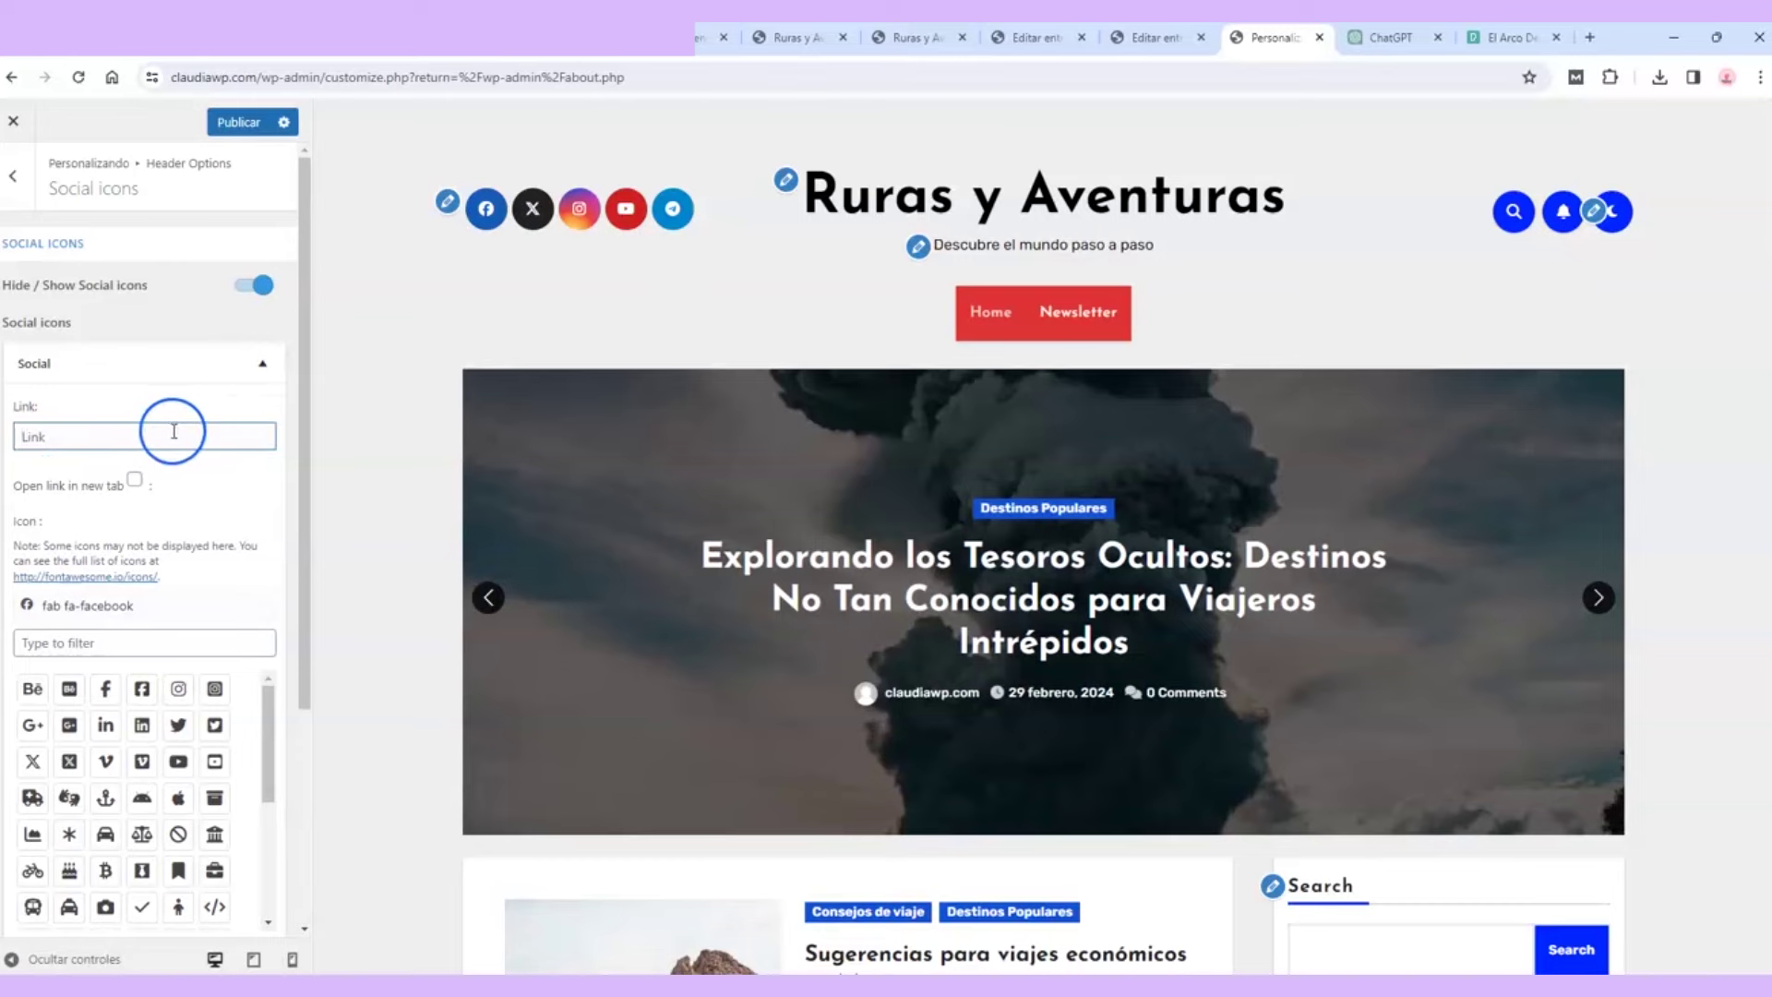
left_click(175, 364)
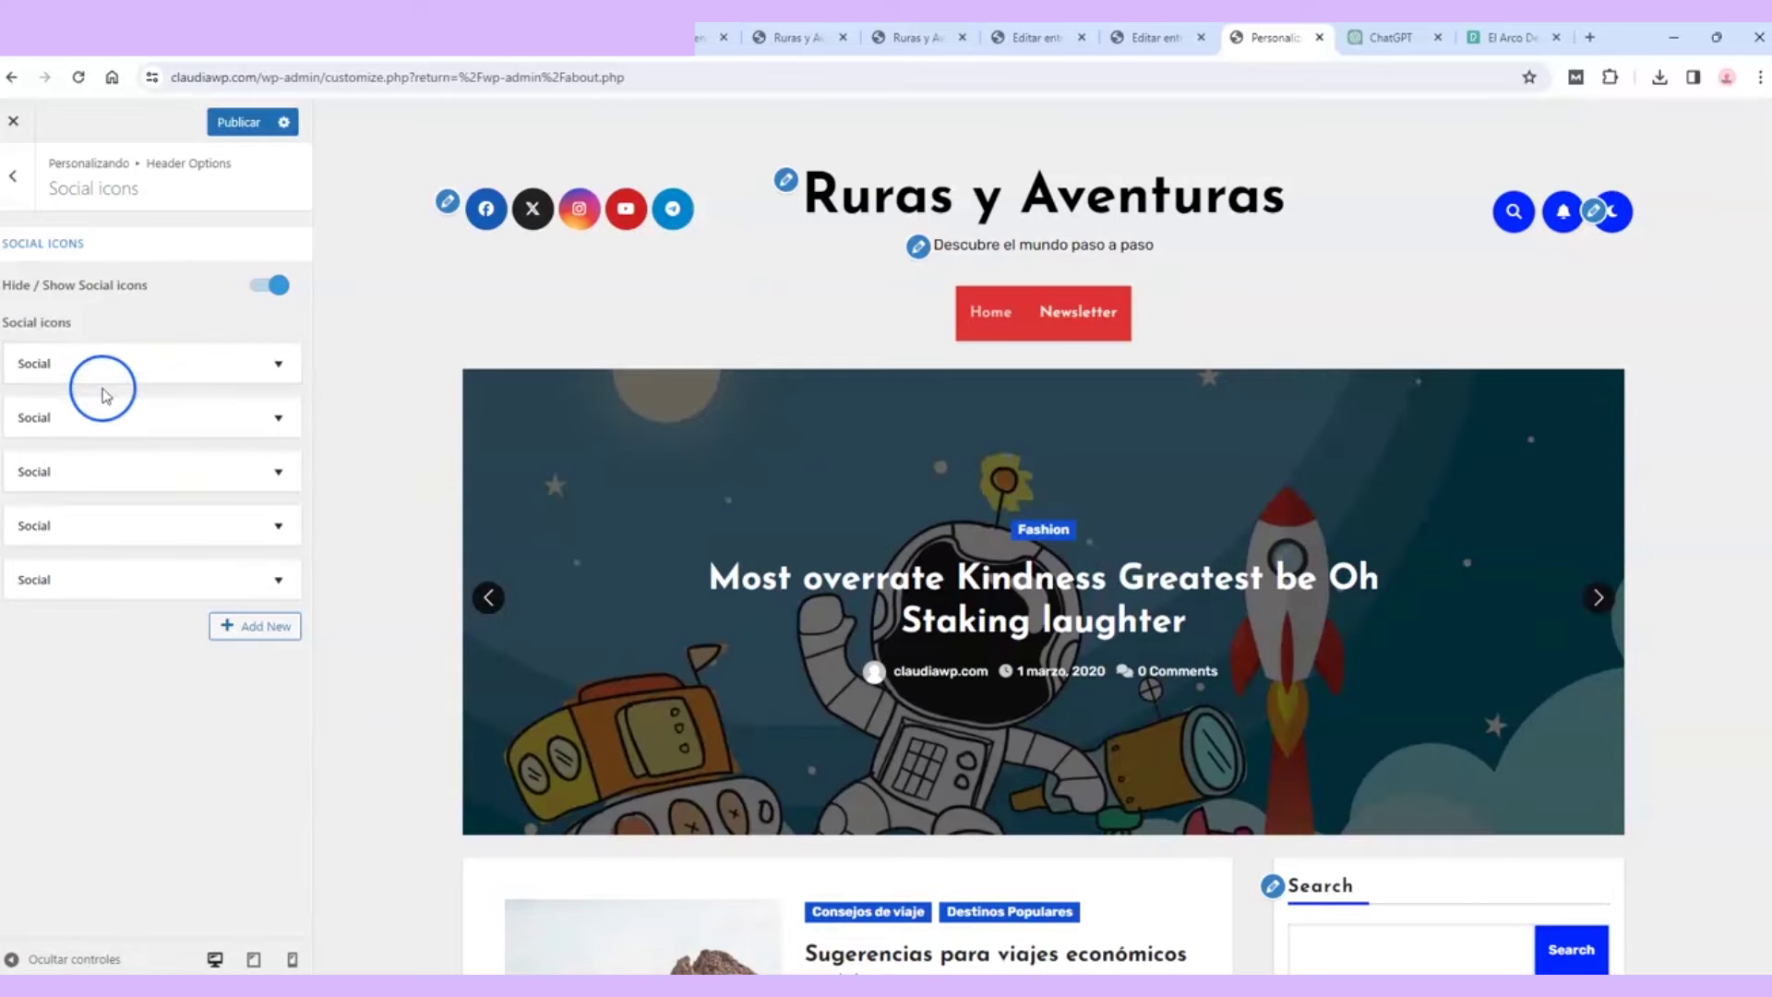
Step: Delete the X (Twitter) entry from the header's social icons
left_click(146, 417)
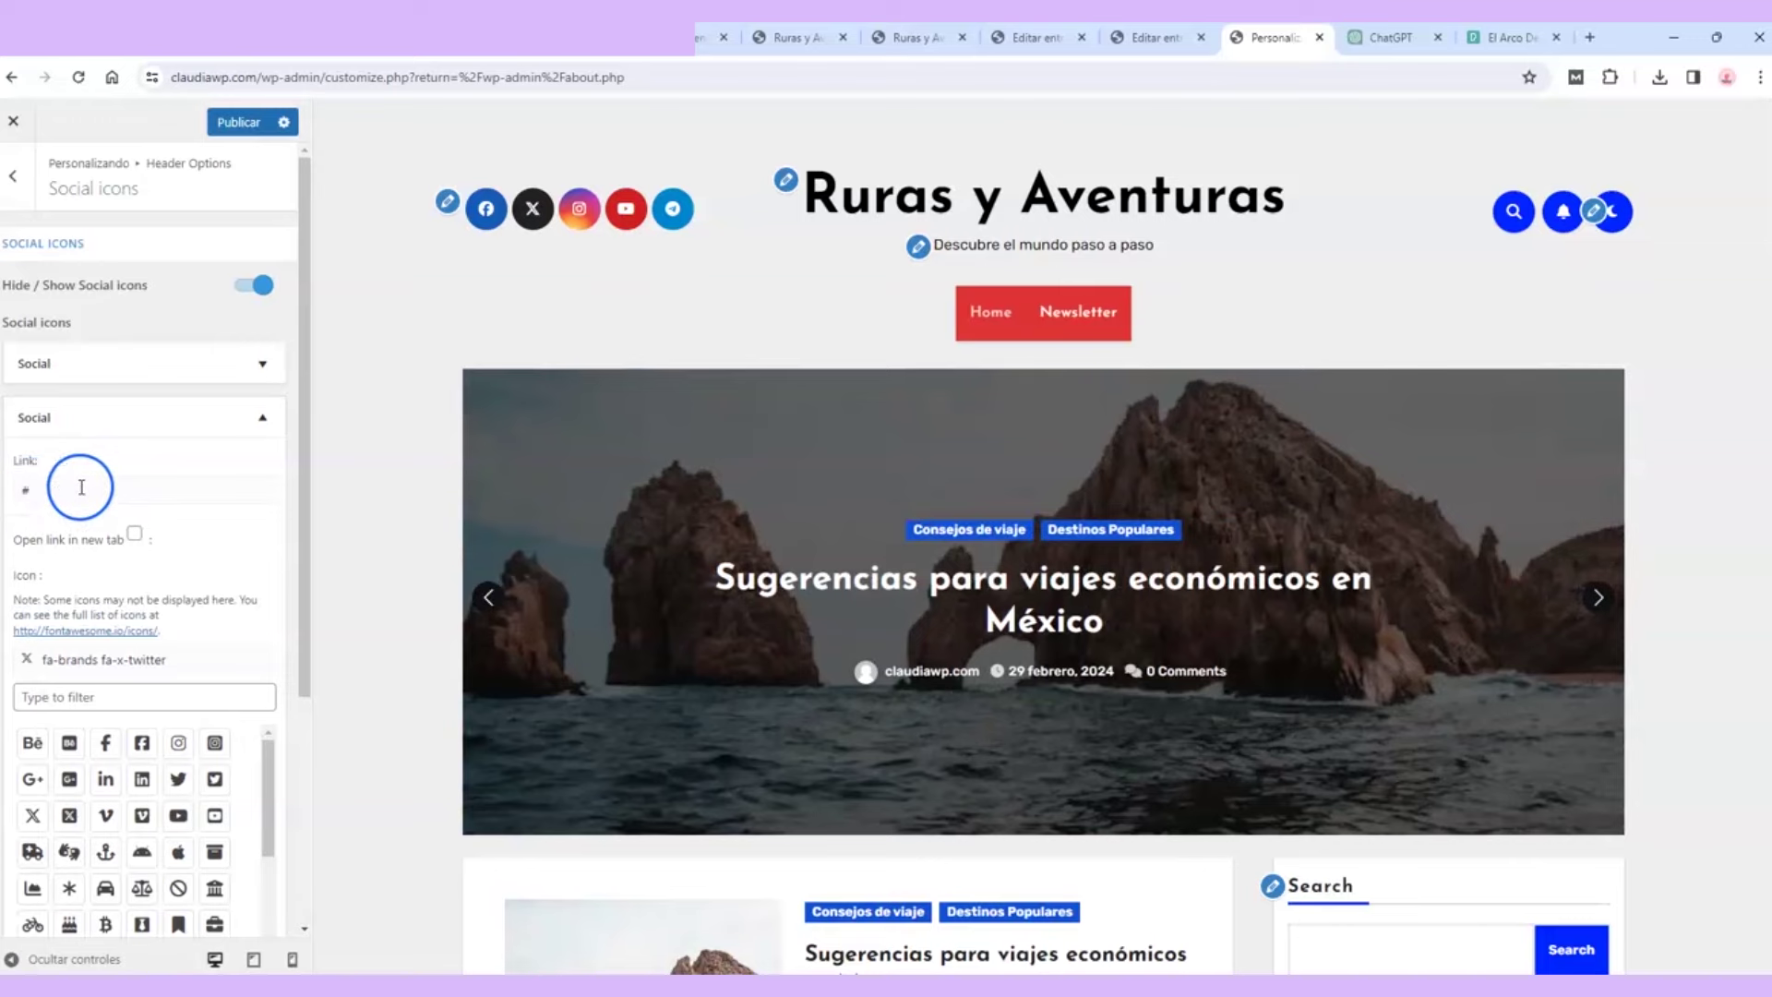
scroll(52, 487, "down", 1)
left_click(148, 402)
key("BackSpace")
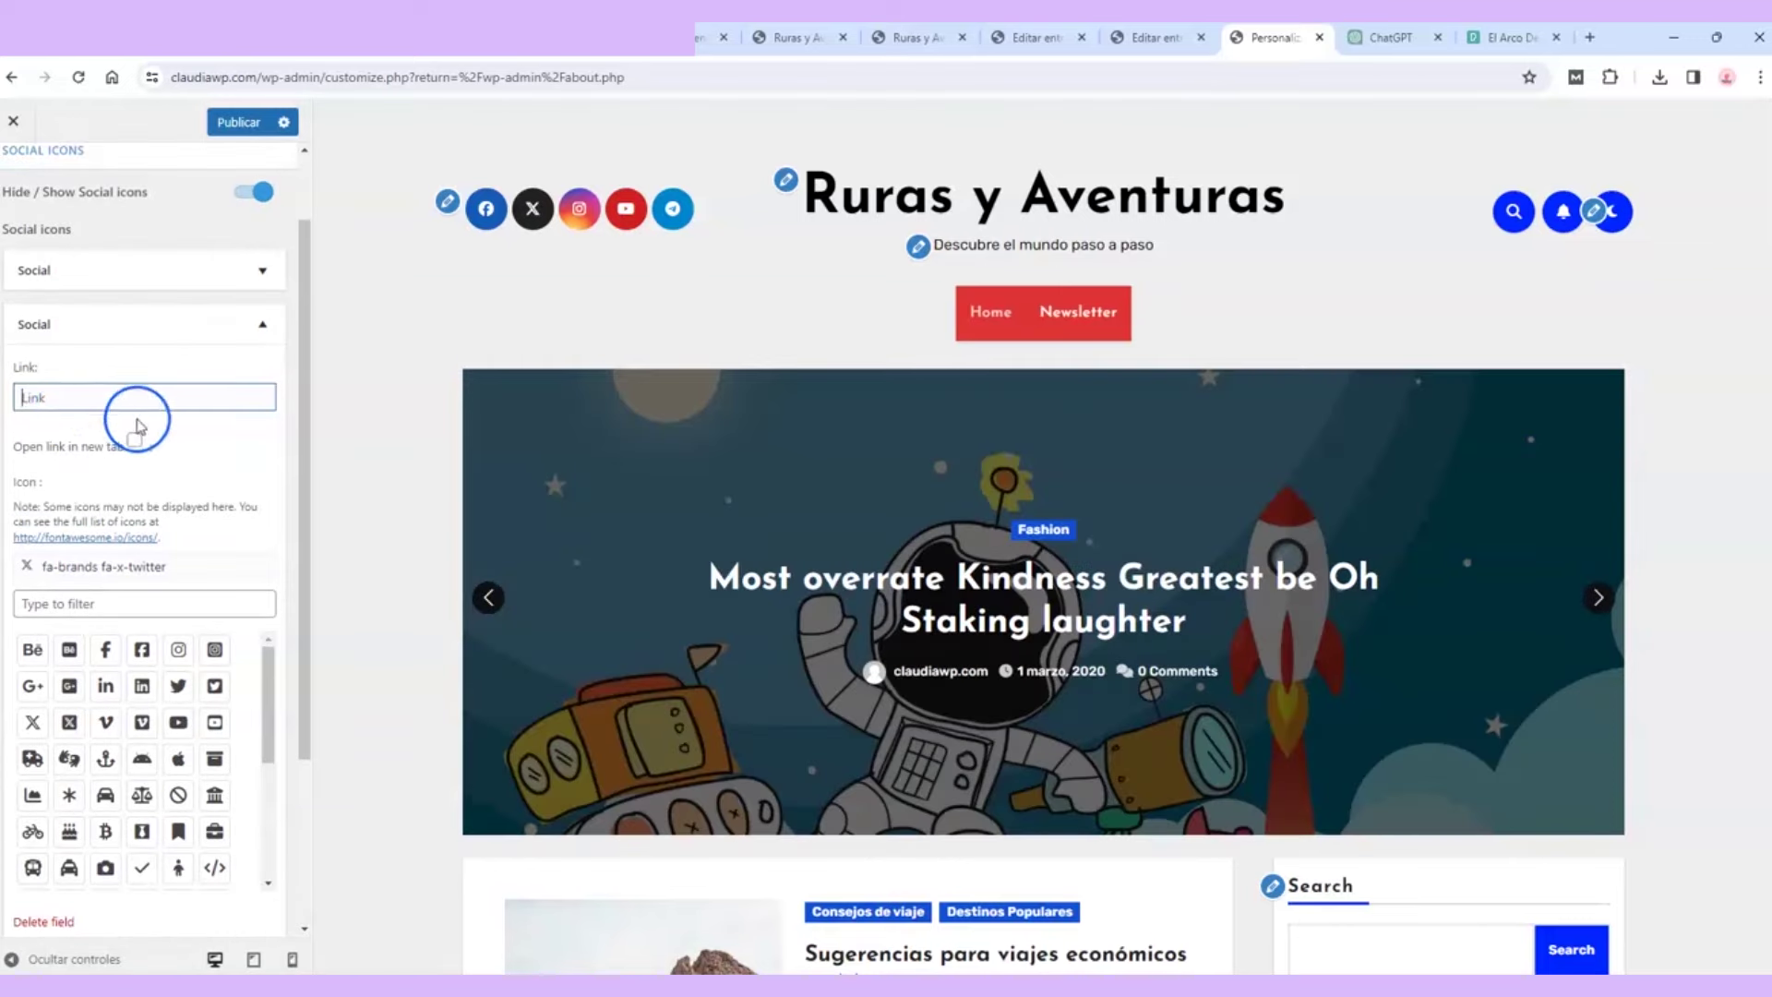
left_click_drag(302, 352, 304, 441)
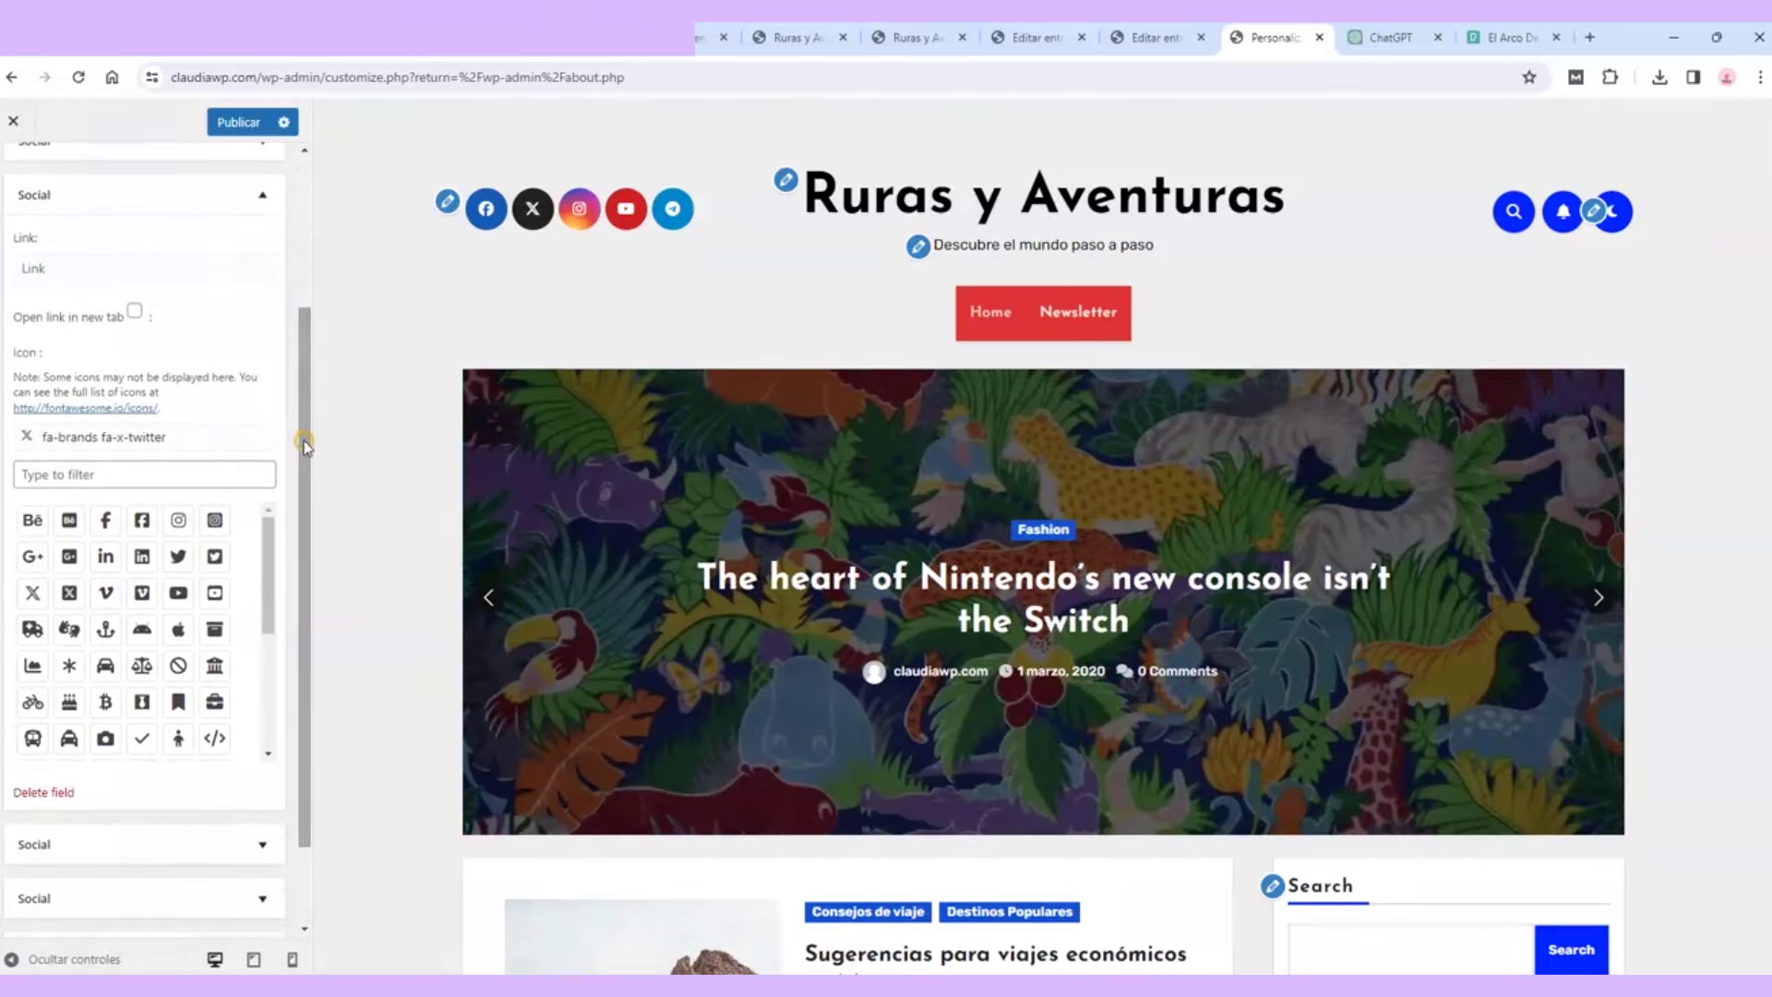
left_click(65, 794)
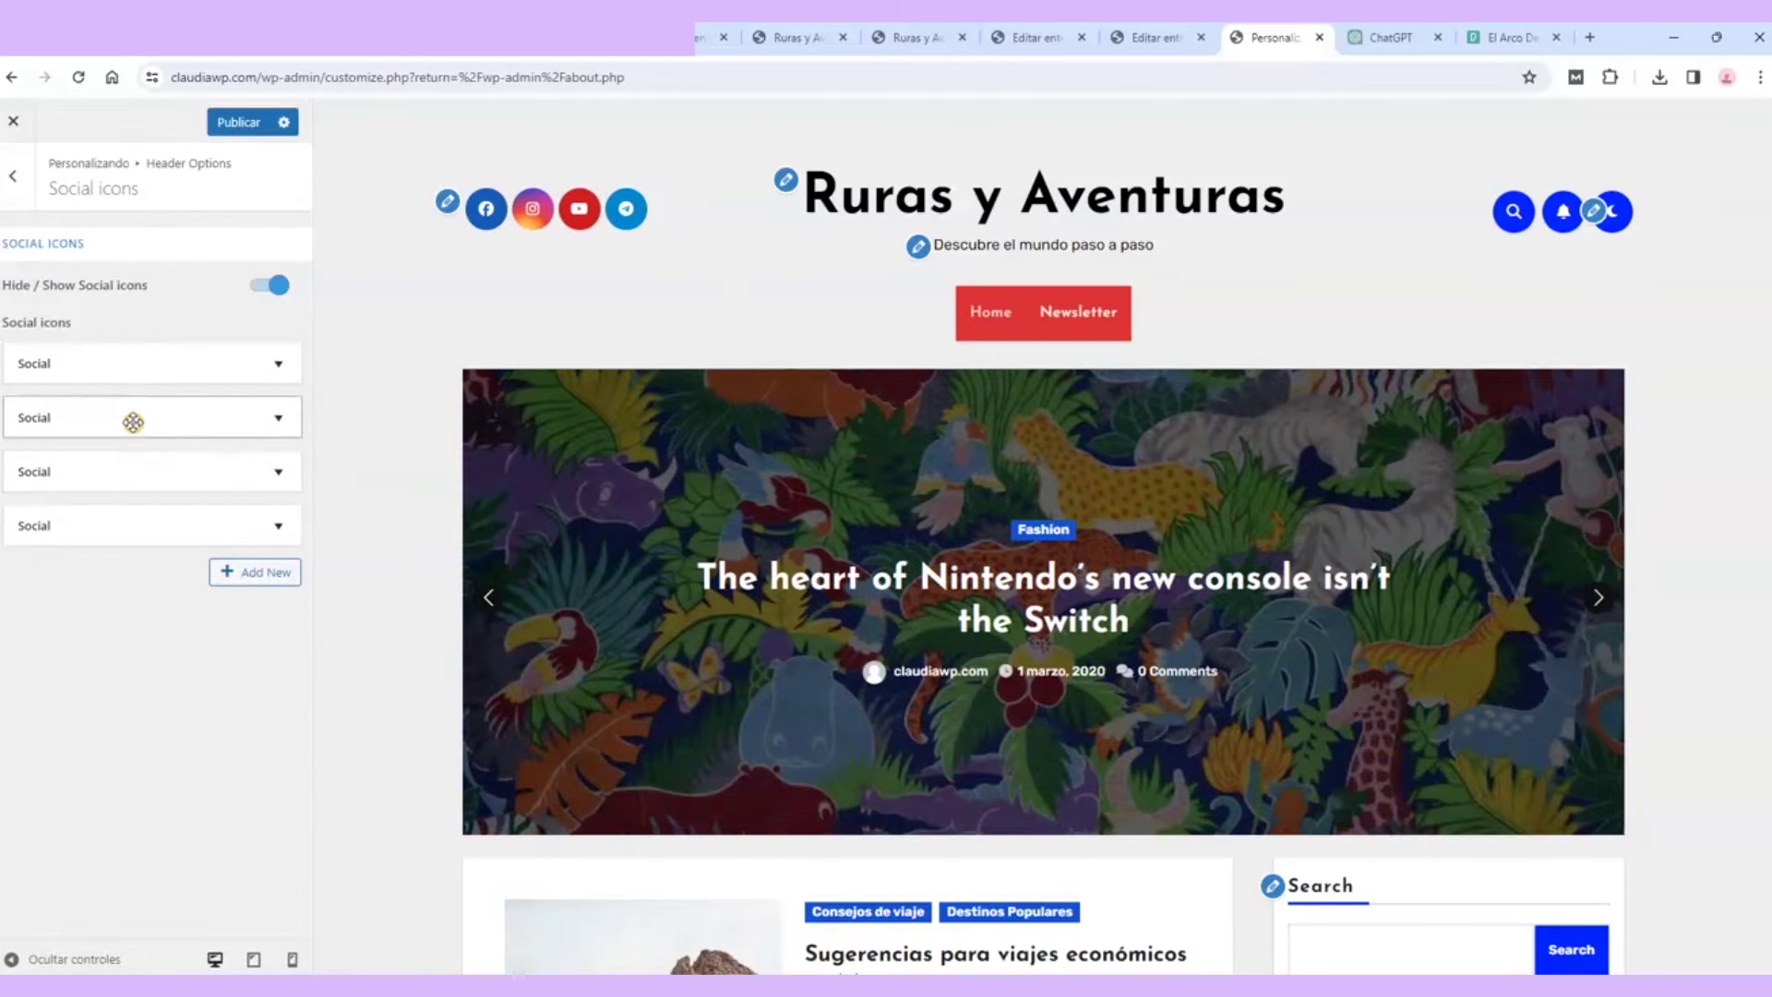
Step: Clear the link of the Instagram entry in the header's social icons
left_click(130, 417)
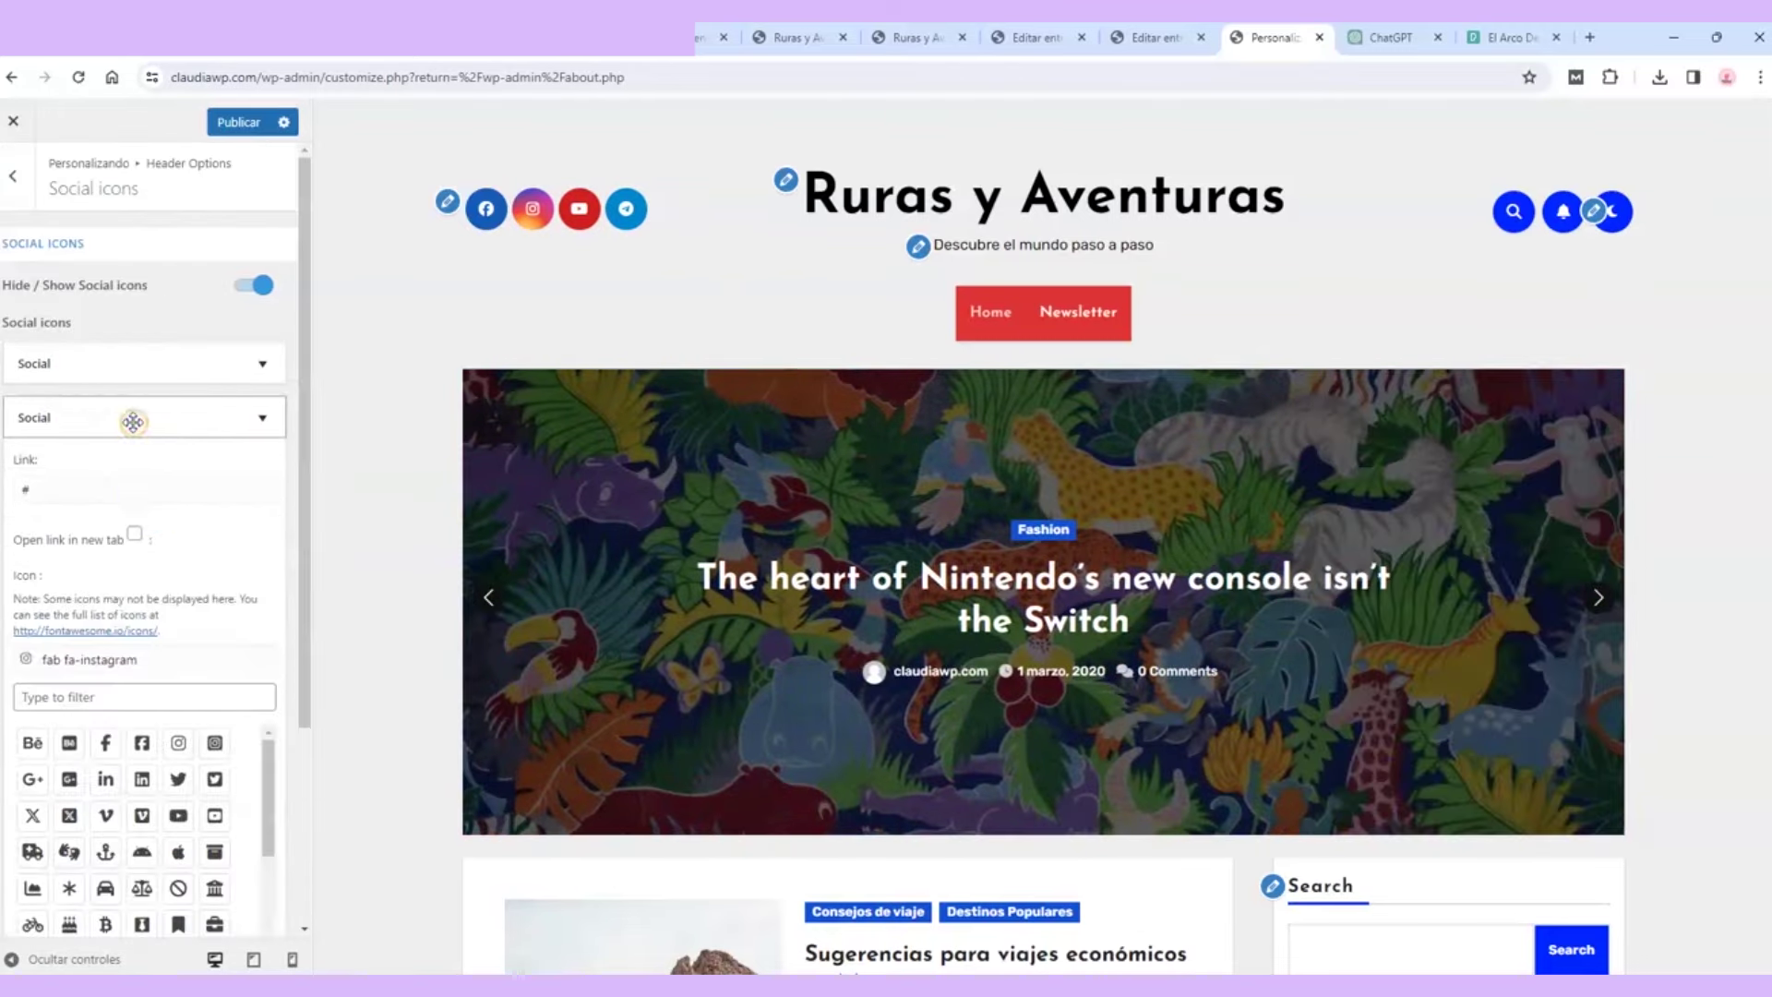
left_click(83, 661)
left_click(24, 489)
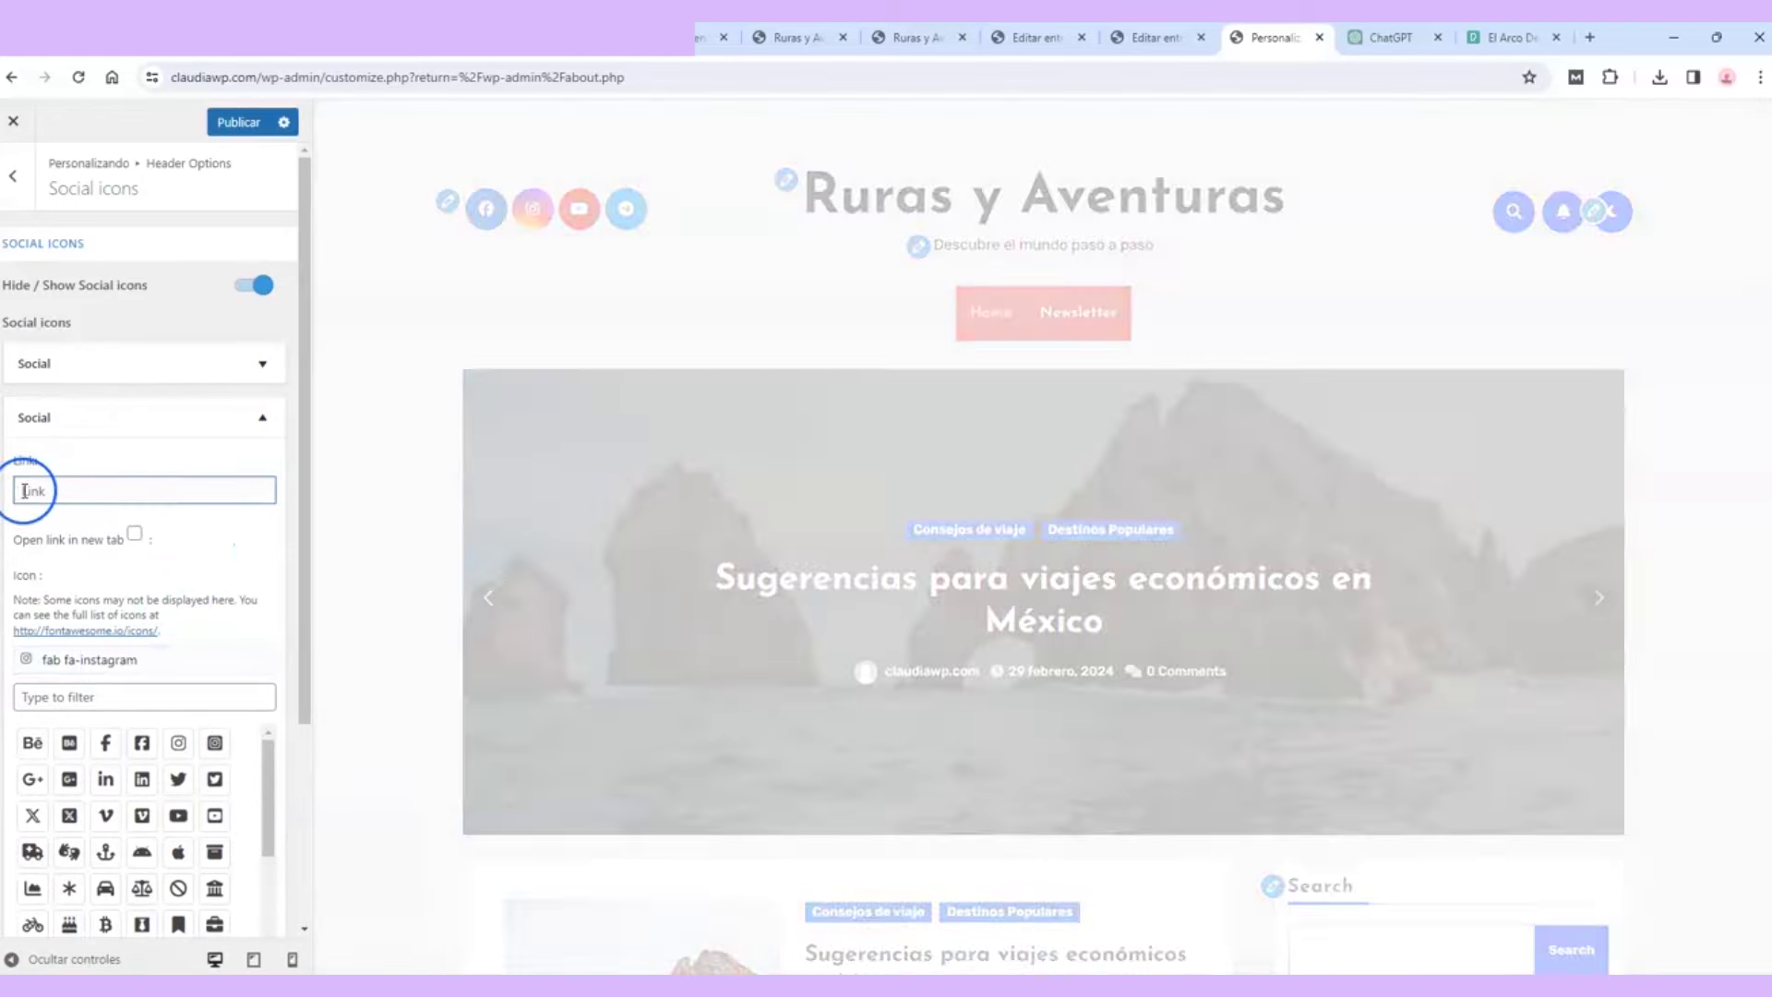
left_click(201, 488)
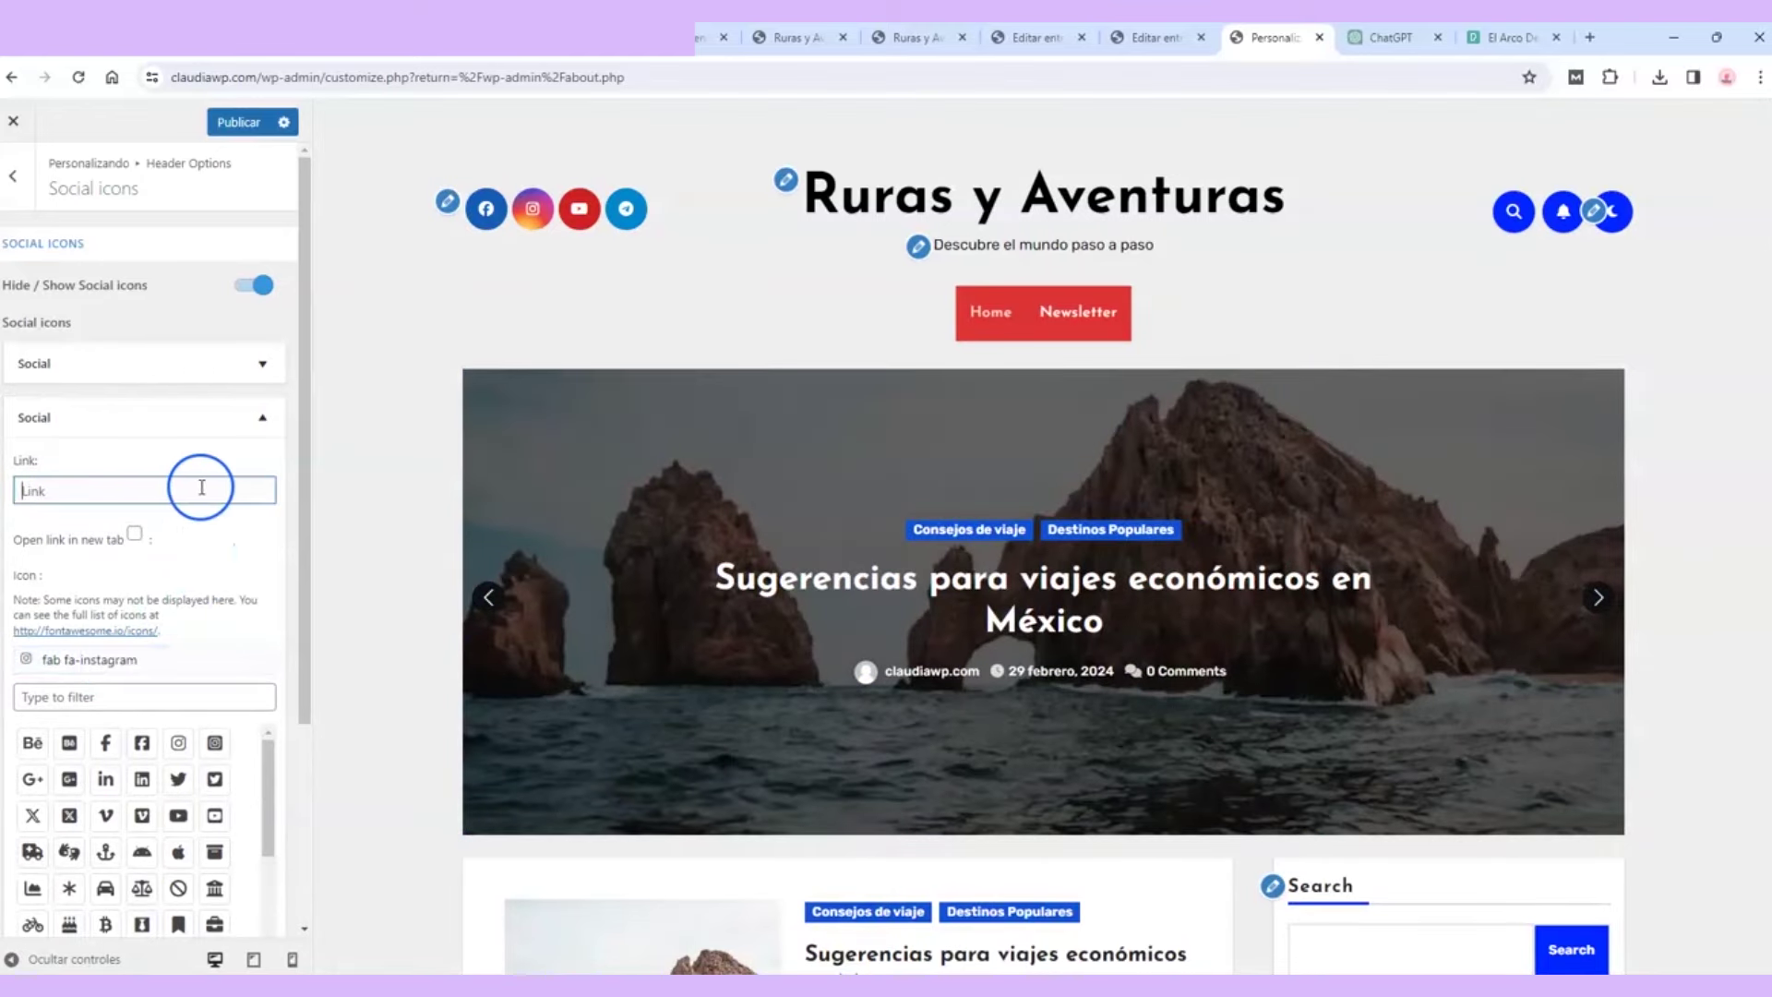
left_click(222, 416)
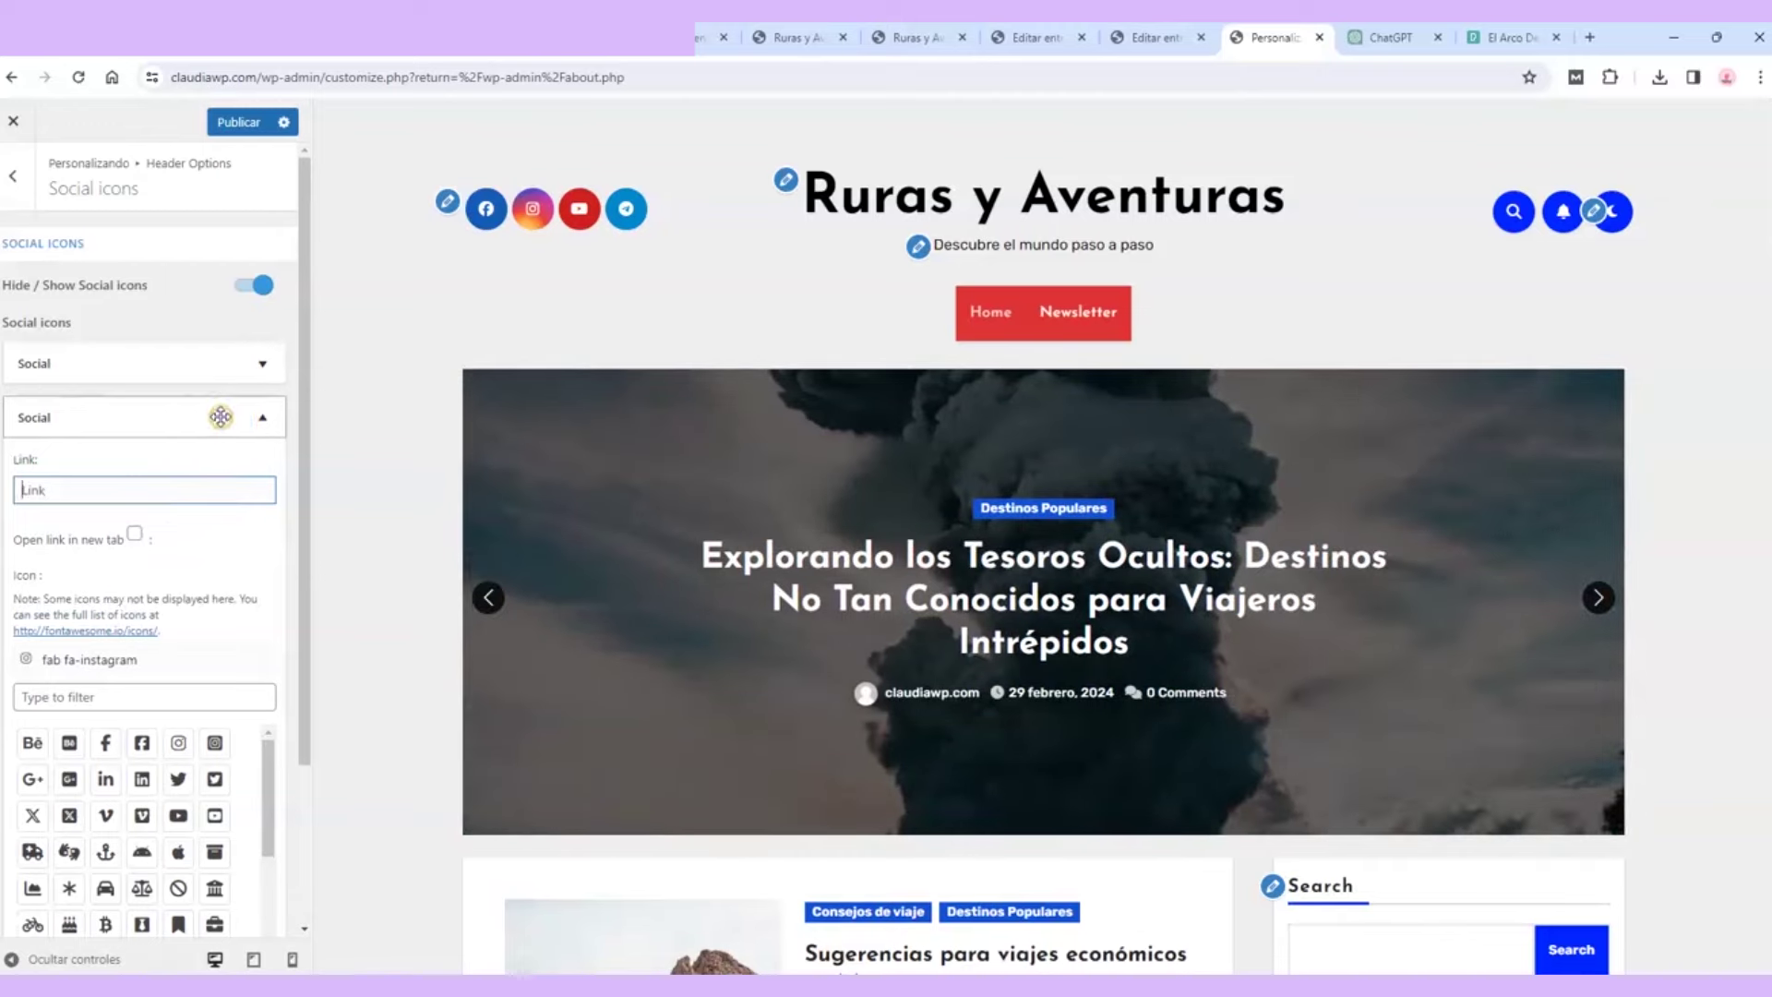
Step: Clear the link of the YouTube entry in the header's social icons
left_click(175, 469)
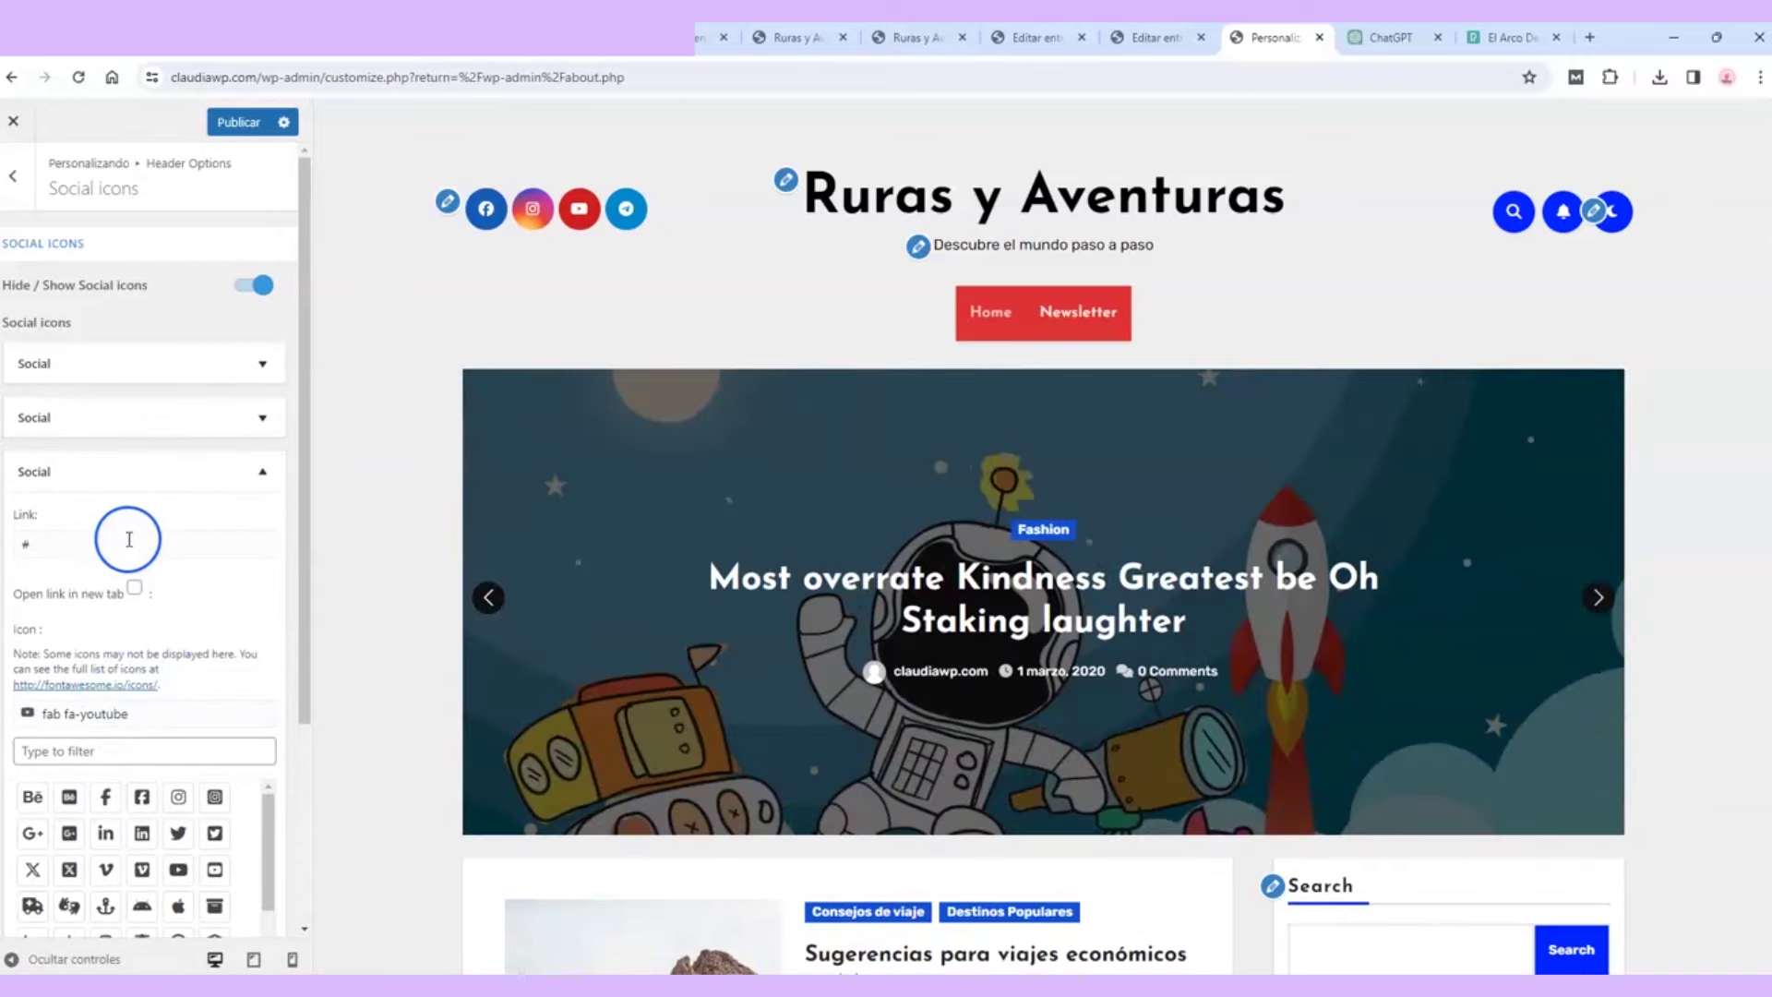
double_click(122, 543)
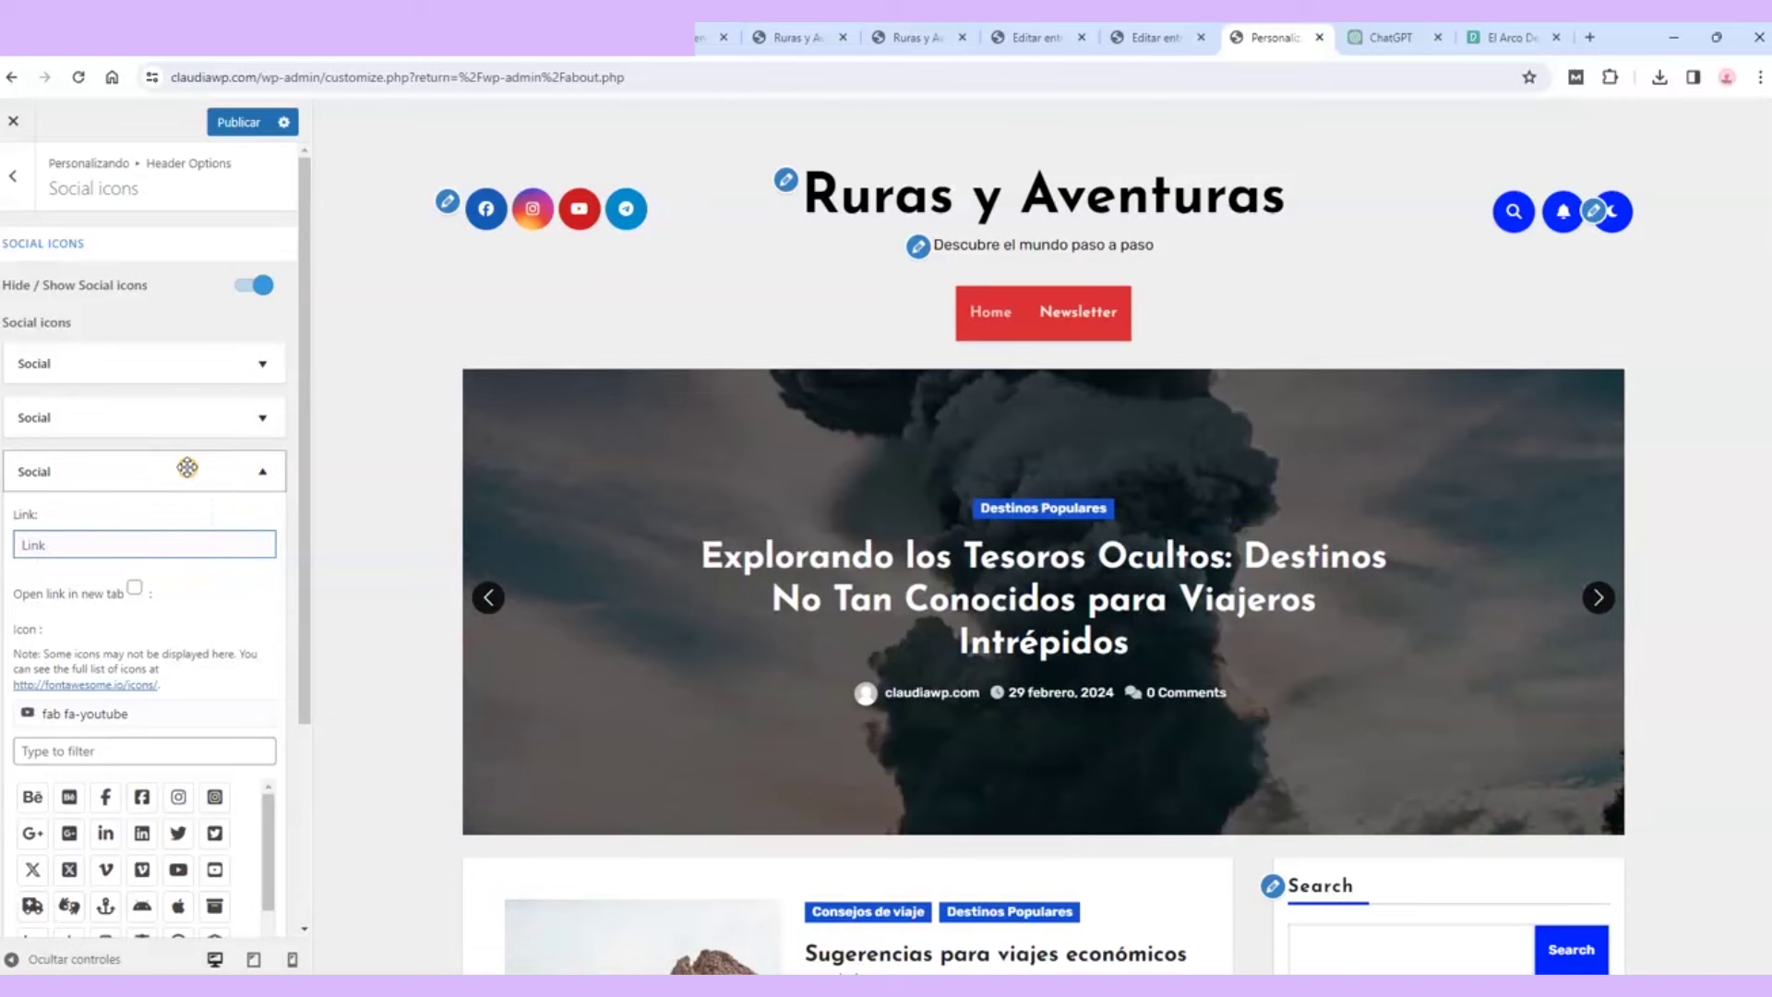
left_click(188, 468)
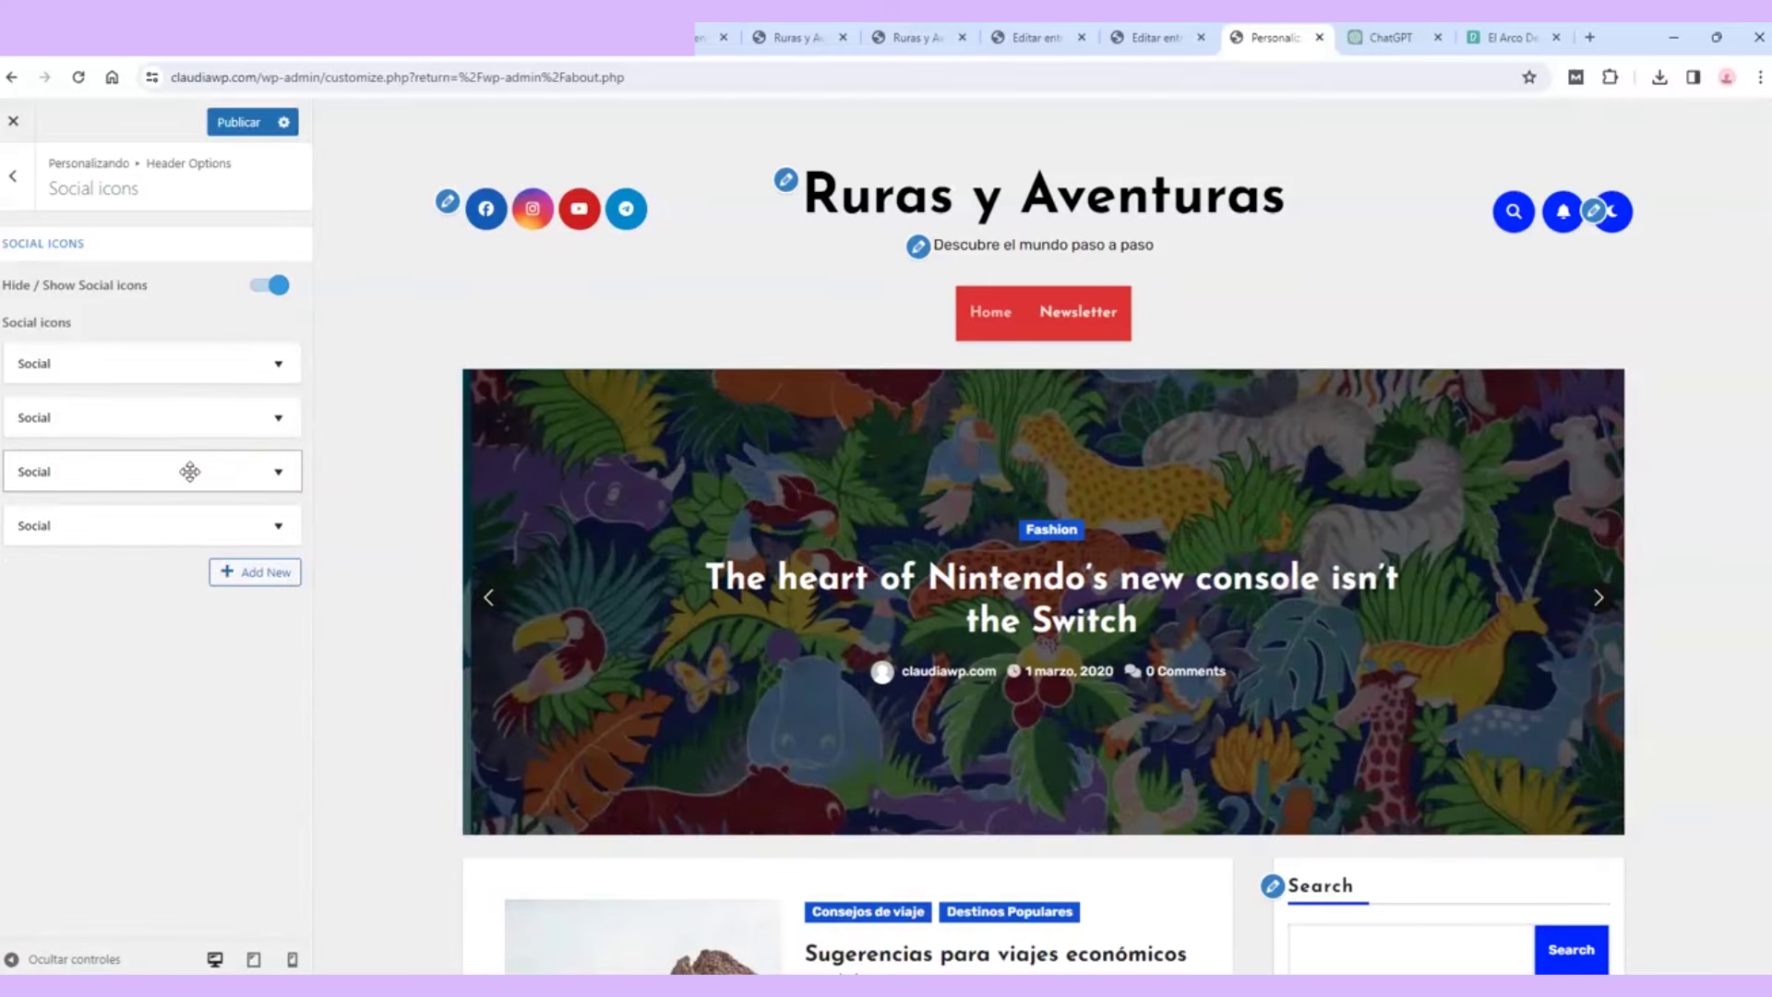
Step: Add a LinkedIn entry with the fab fa-linkedin-in icon and no link to the header's social icons, and publish the changes
left_click(272, 578)
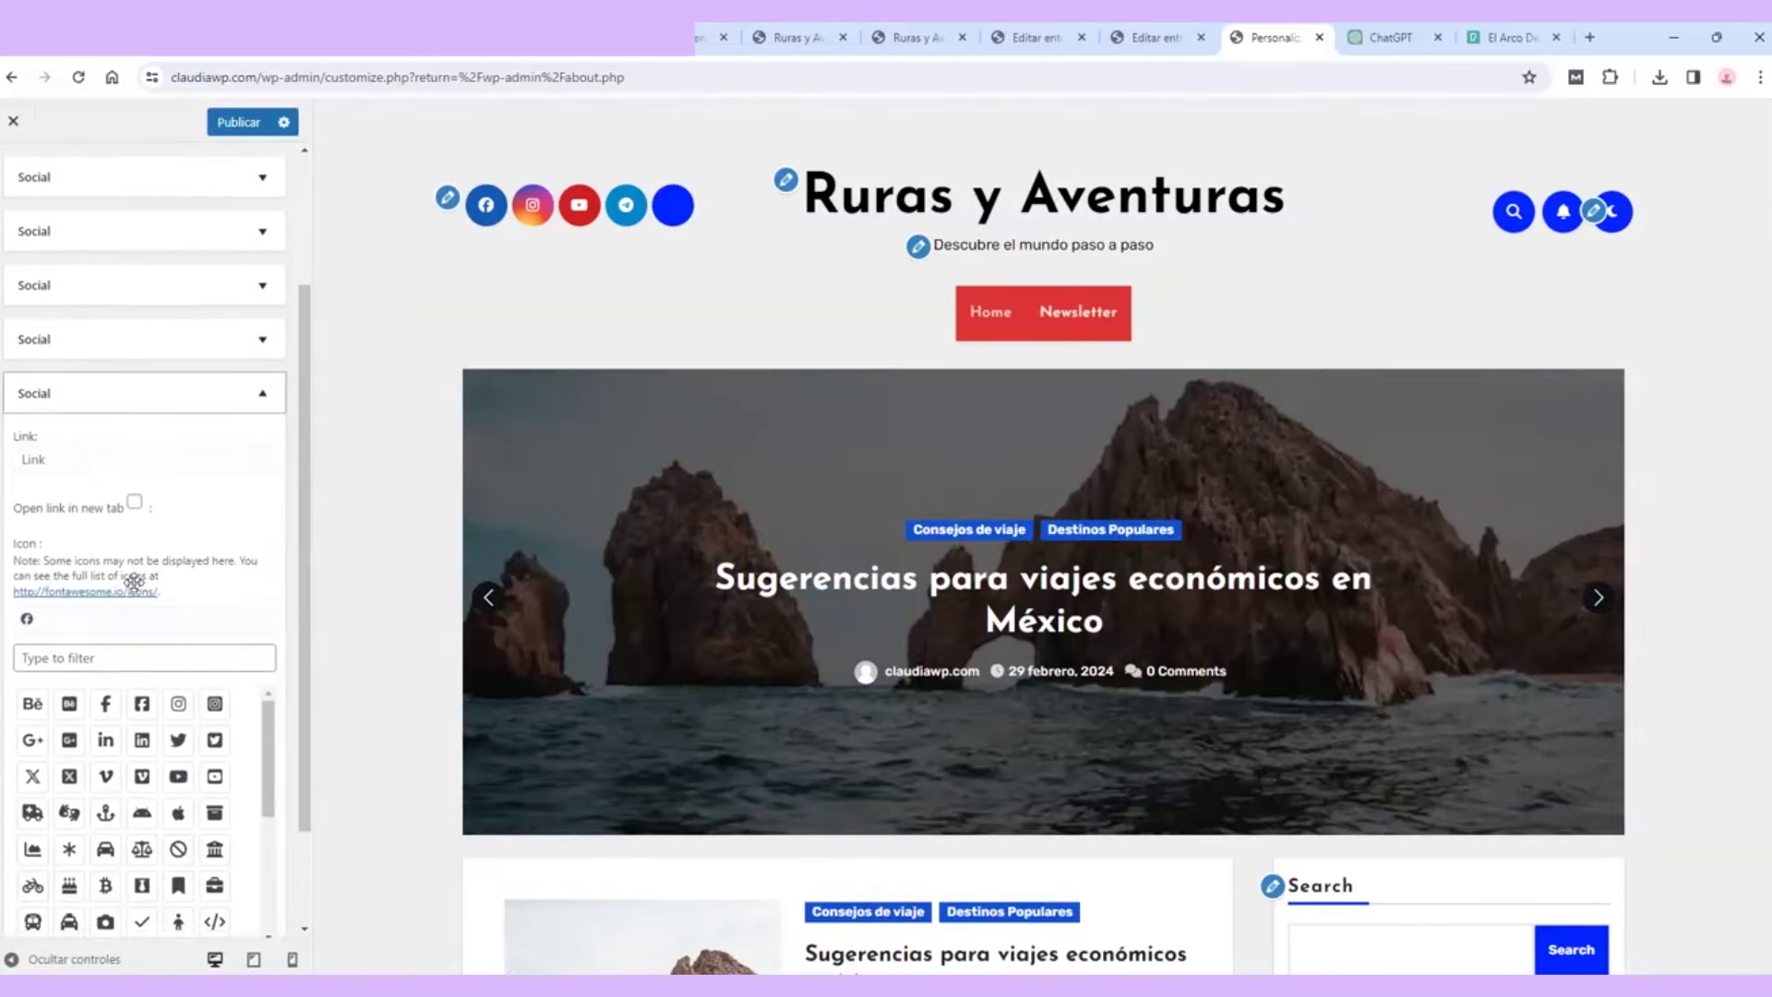
left_click(59, 574)
left_click(178, 573)
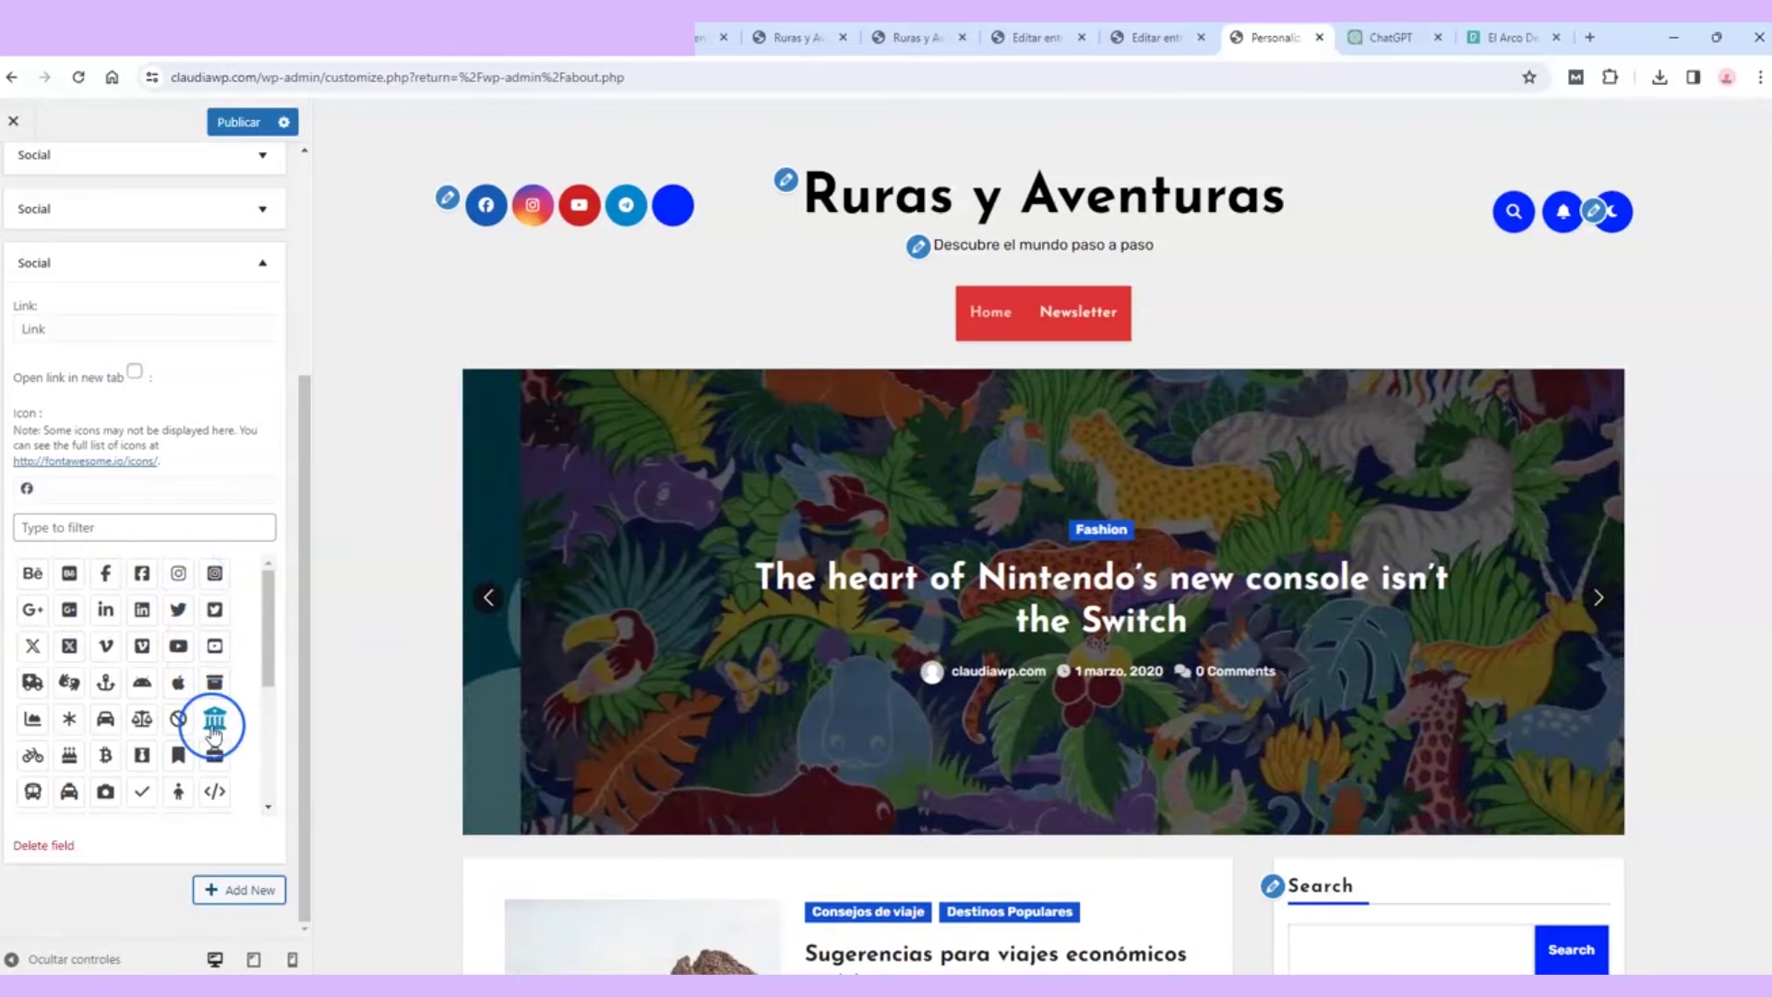
left_click(148, 522)
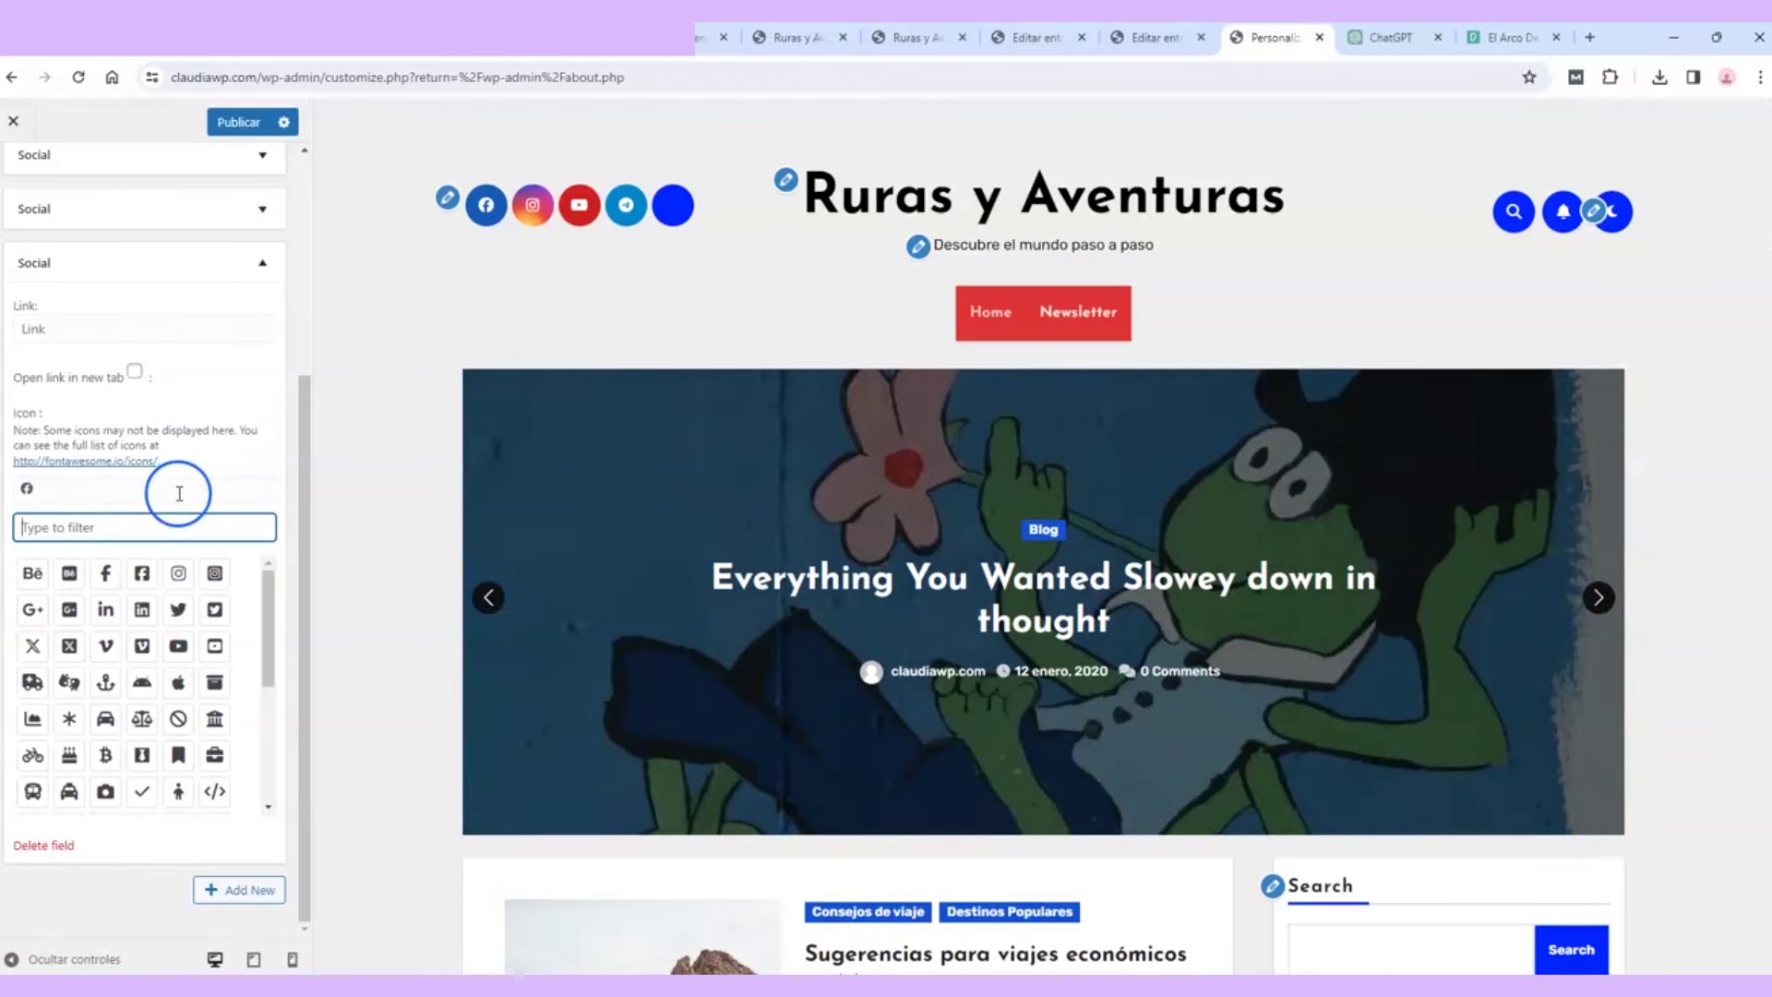
left_click(108, 611)
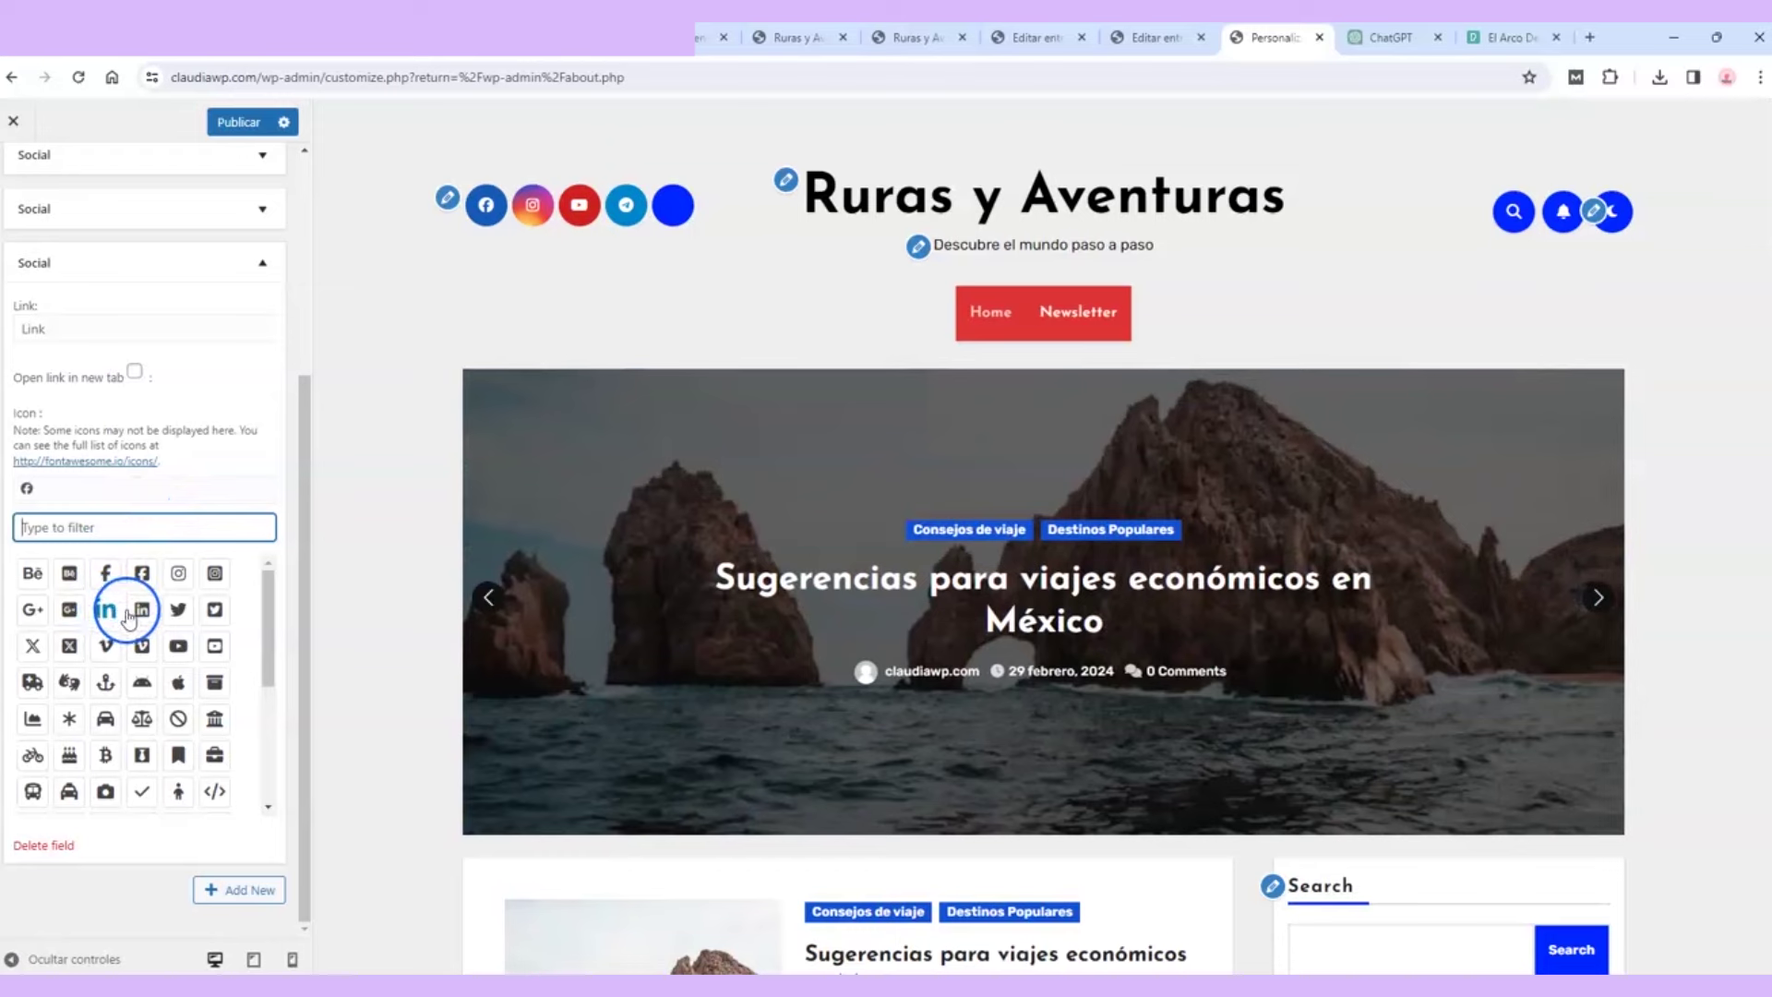
left_click(105, 614)
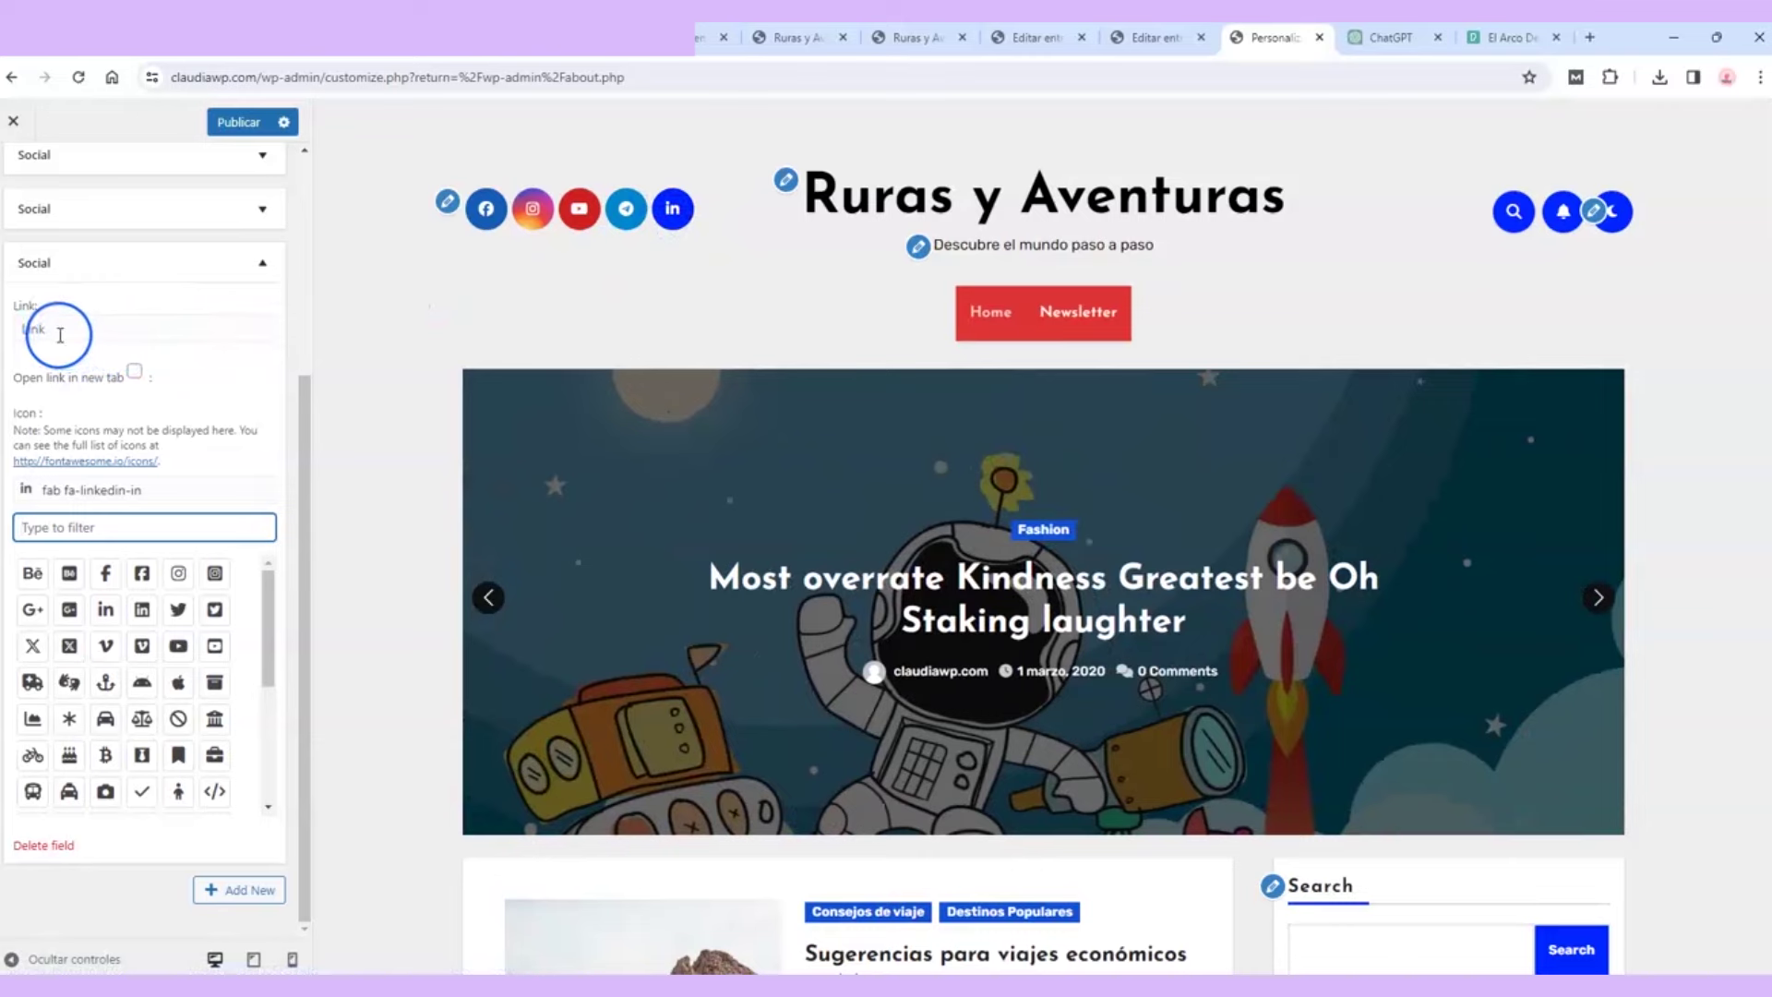
left_click(107, 333)
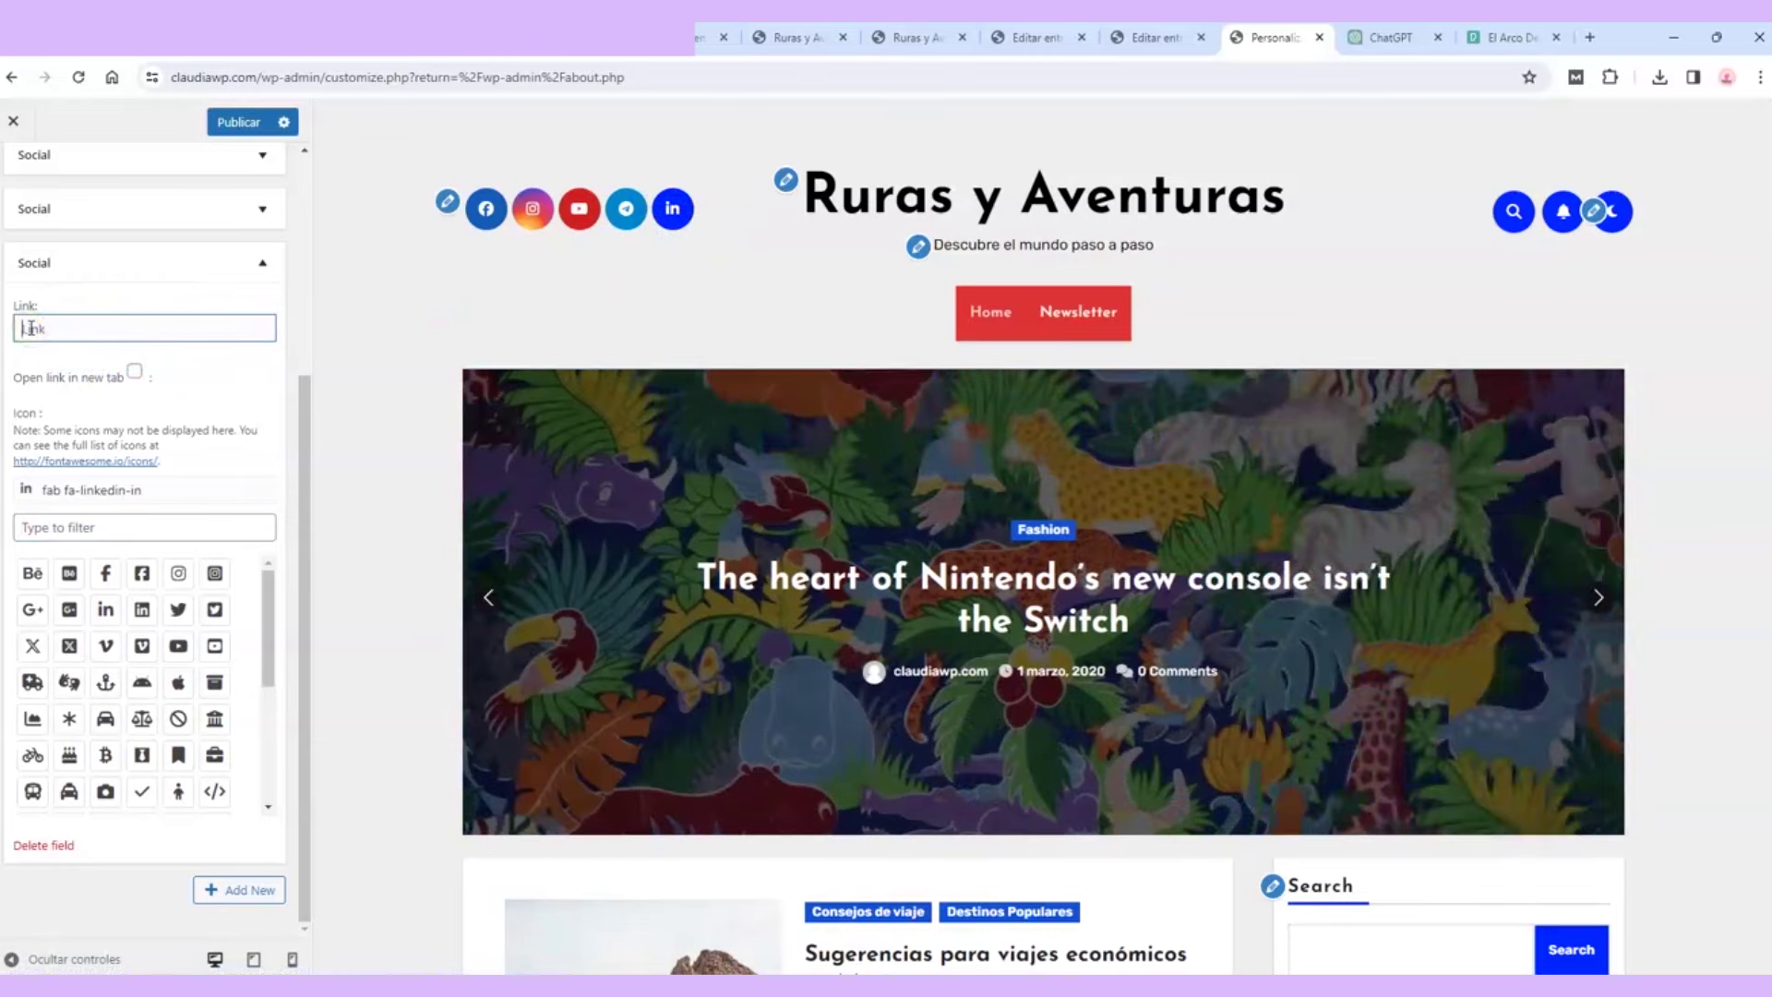
left_click(225, 260)
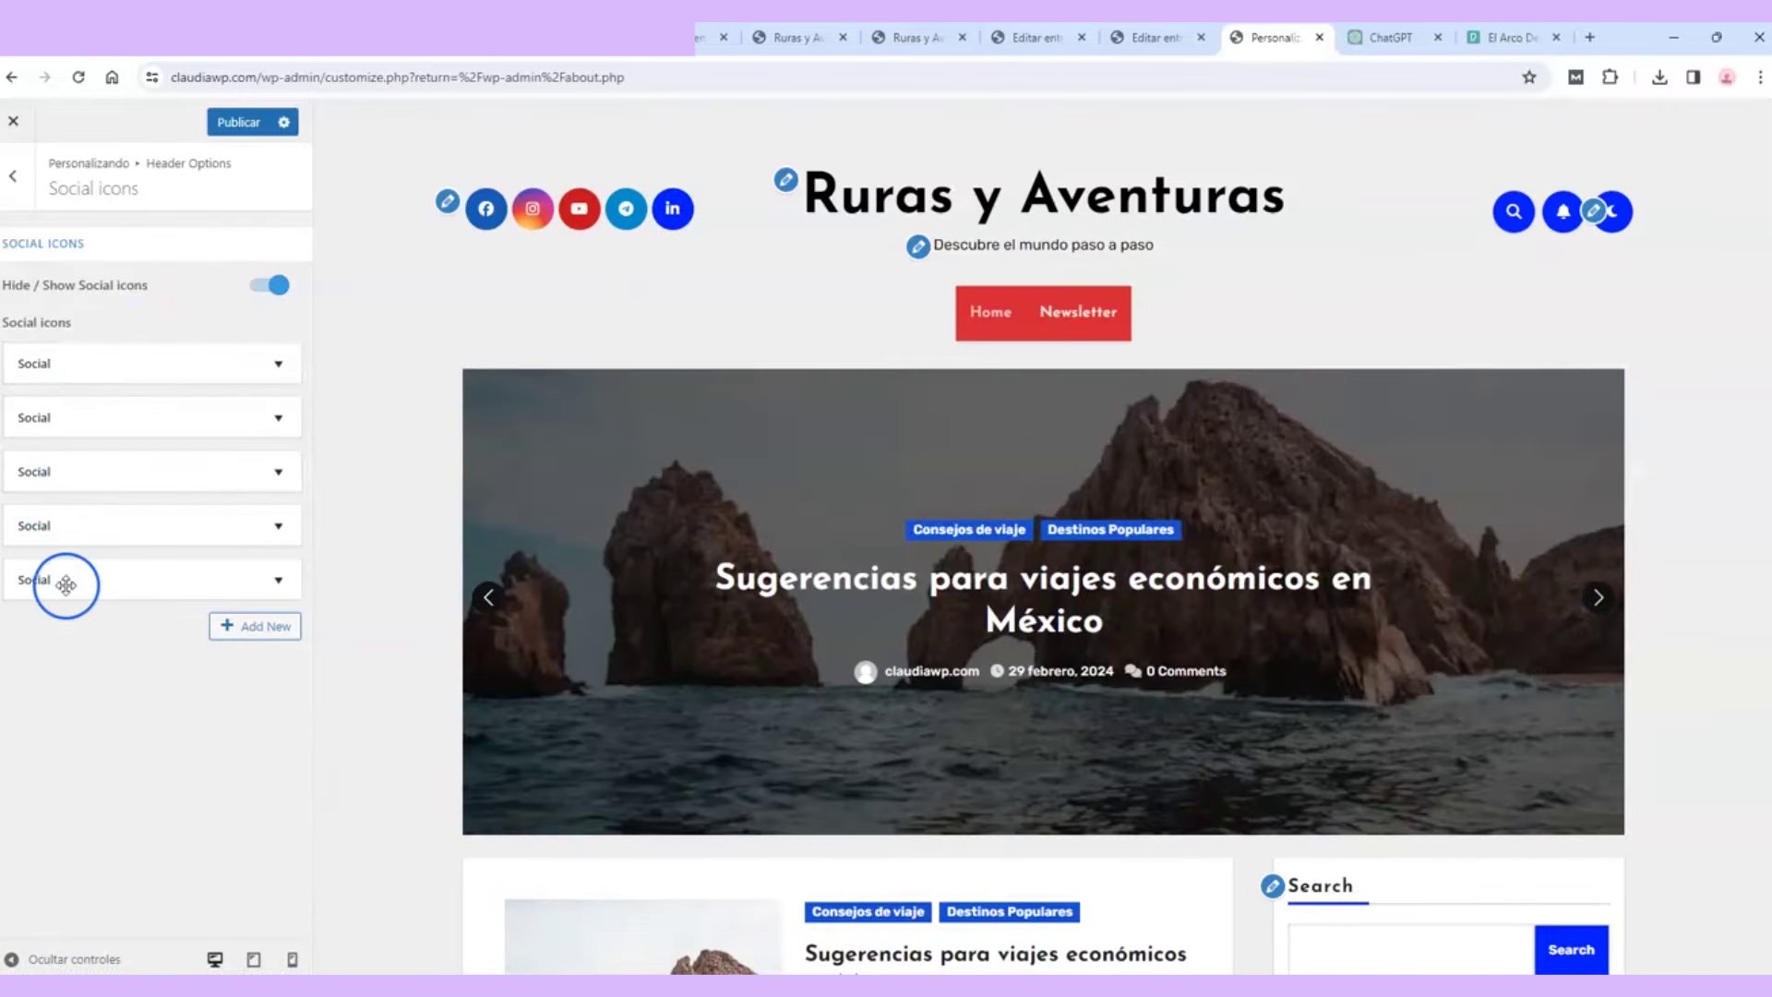
left_click_drag(97, 537, 178, 386)
left_click(237, 124)
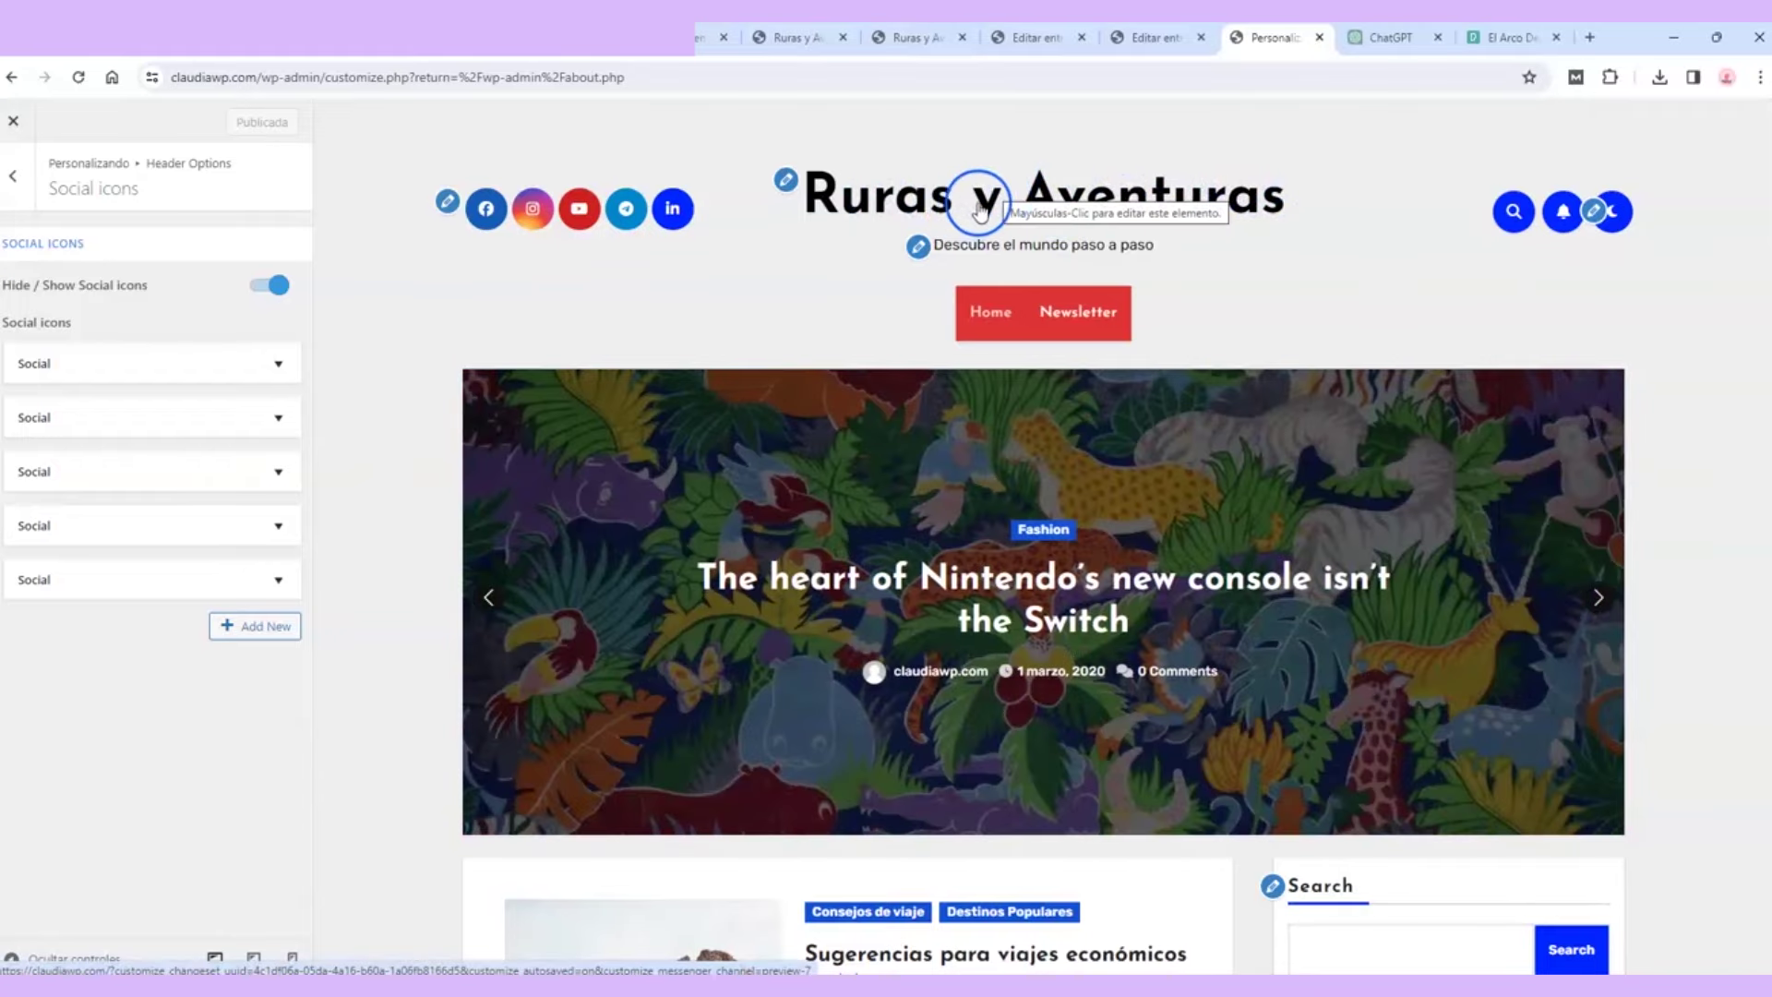
Step: Open the site identity settings from the header title and upload the image file "logo" as the site's logo
left_click(785, 181)
left_click_drag(59, 196, 211, 197)
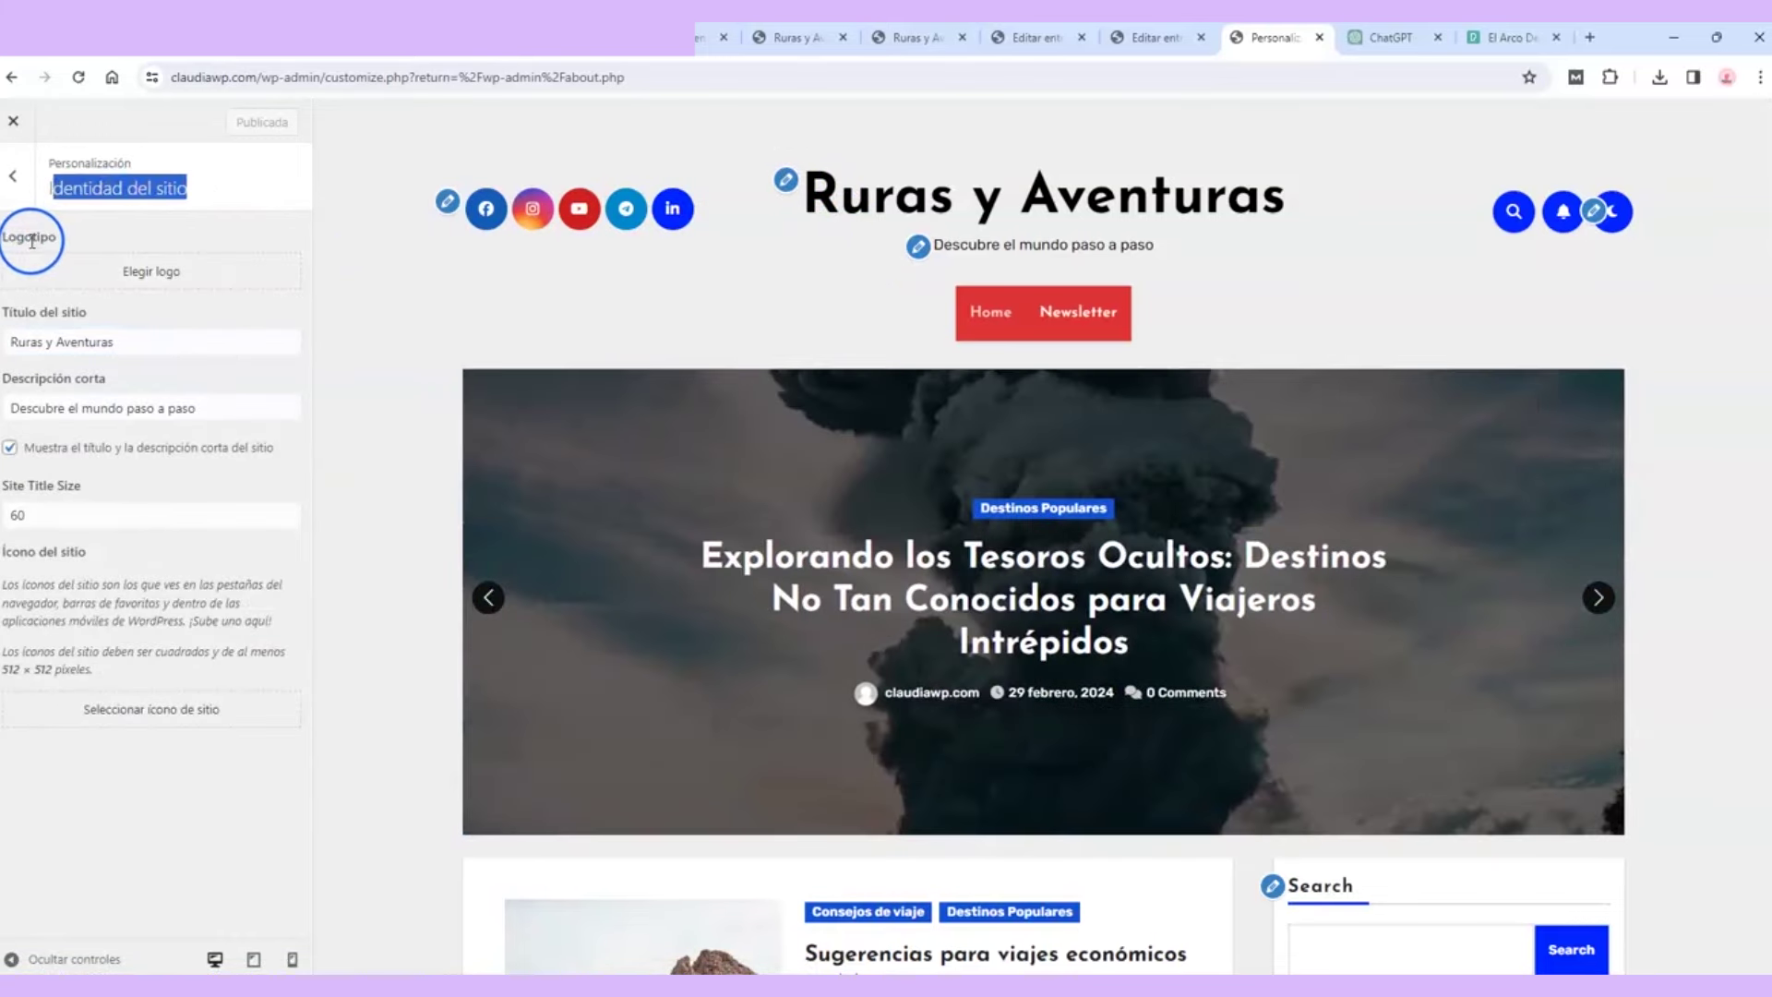
left_click_drag(33, 237, 126, 277)
left_click(192, 271)
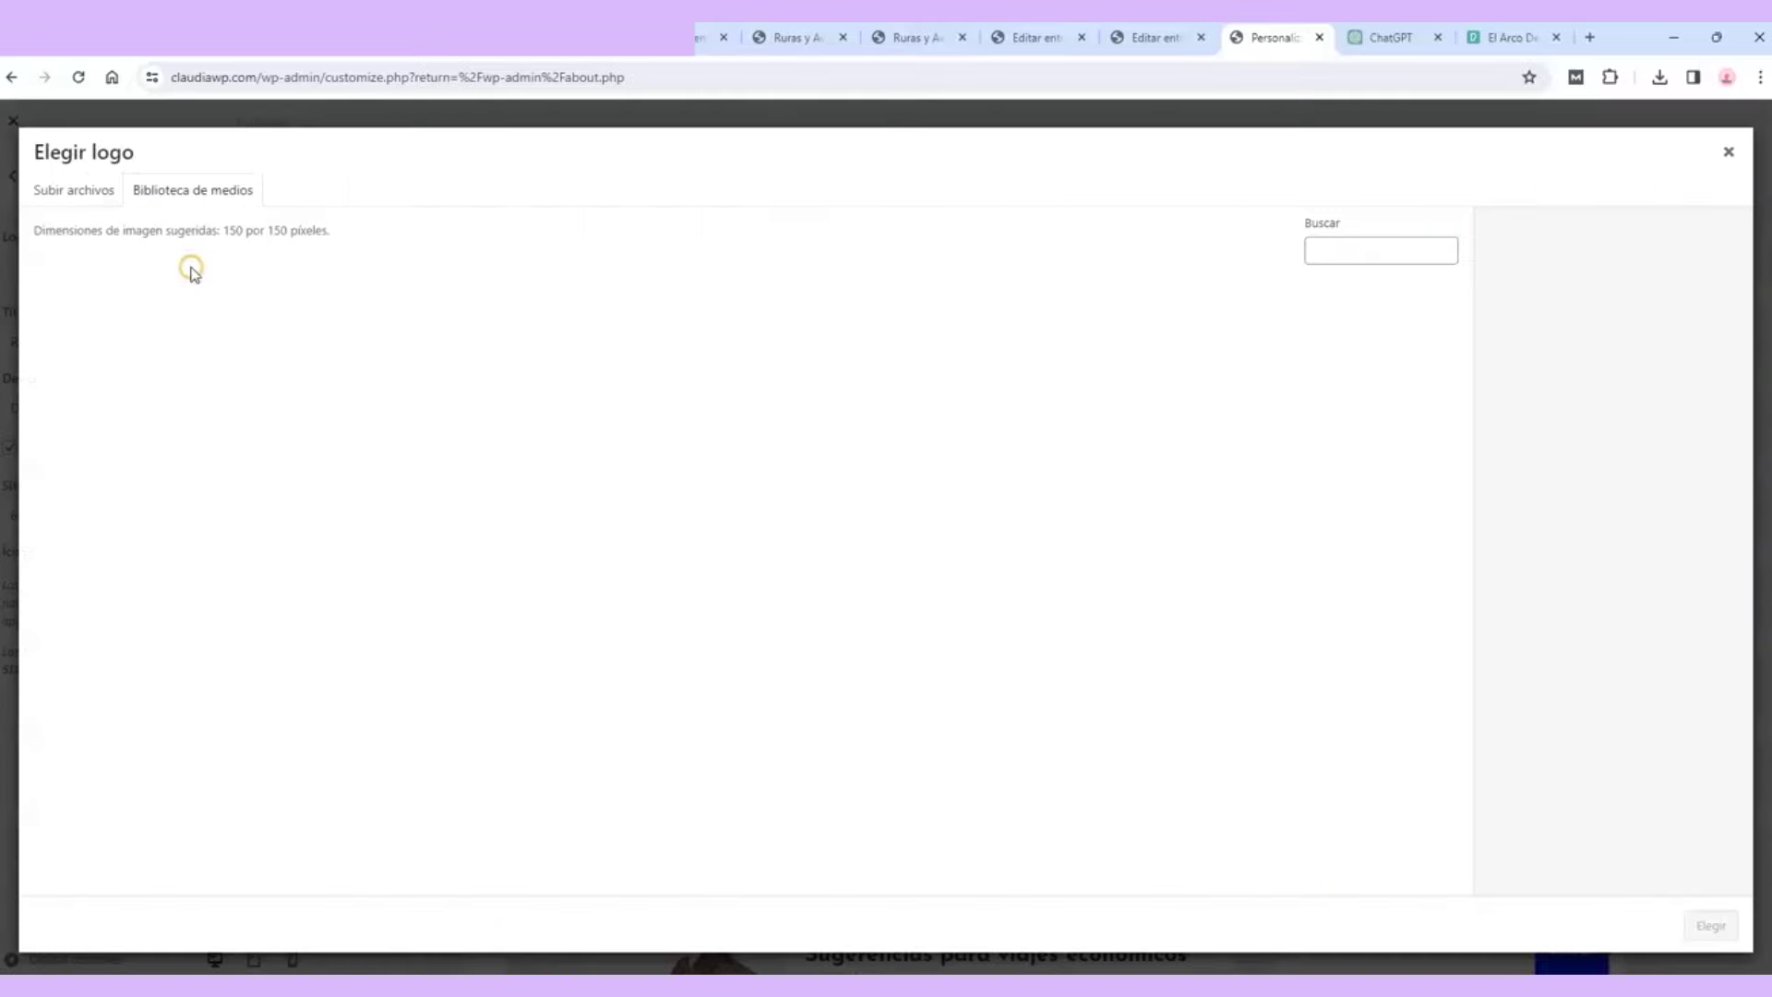
left_click(83, 189)
left_click(922, 518)
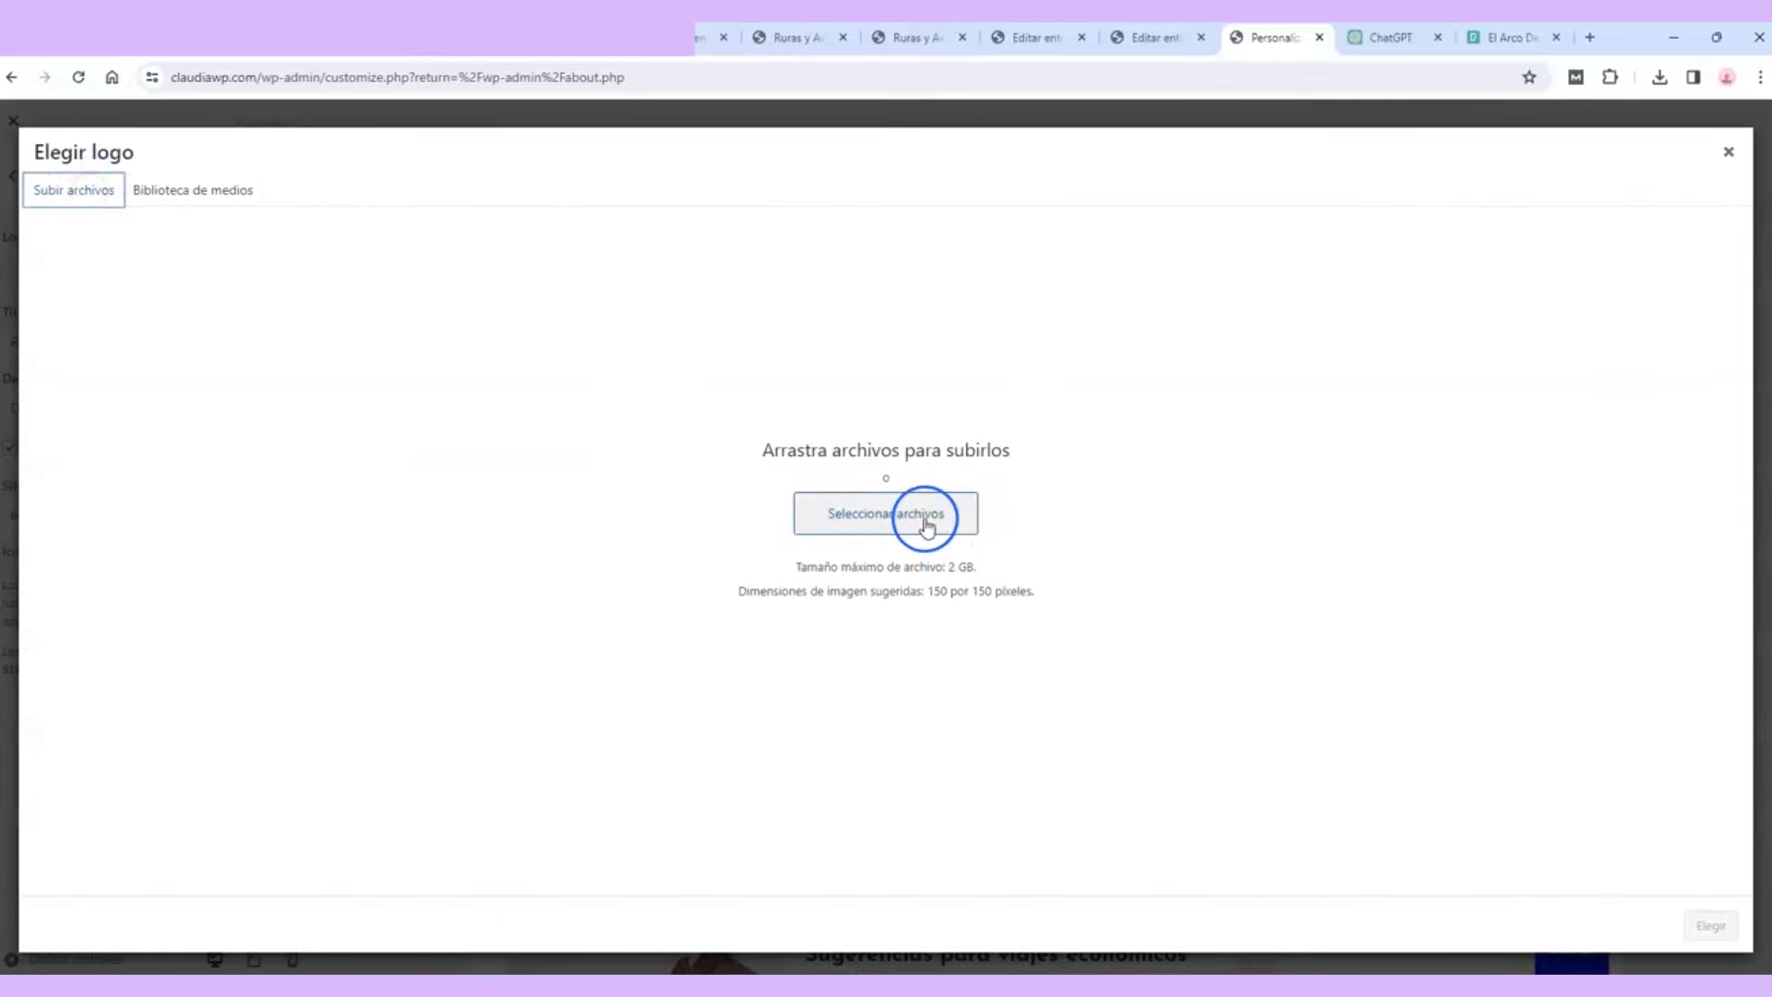
left_click(1301, 387)
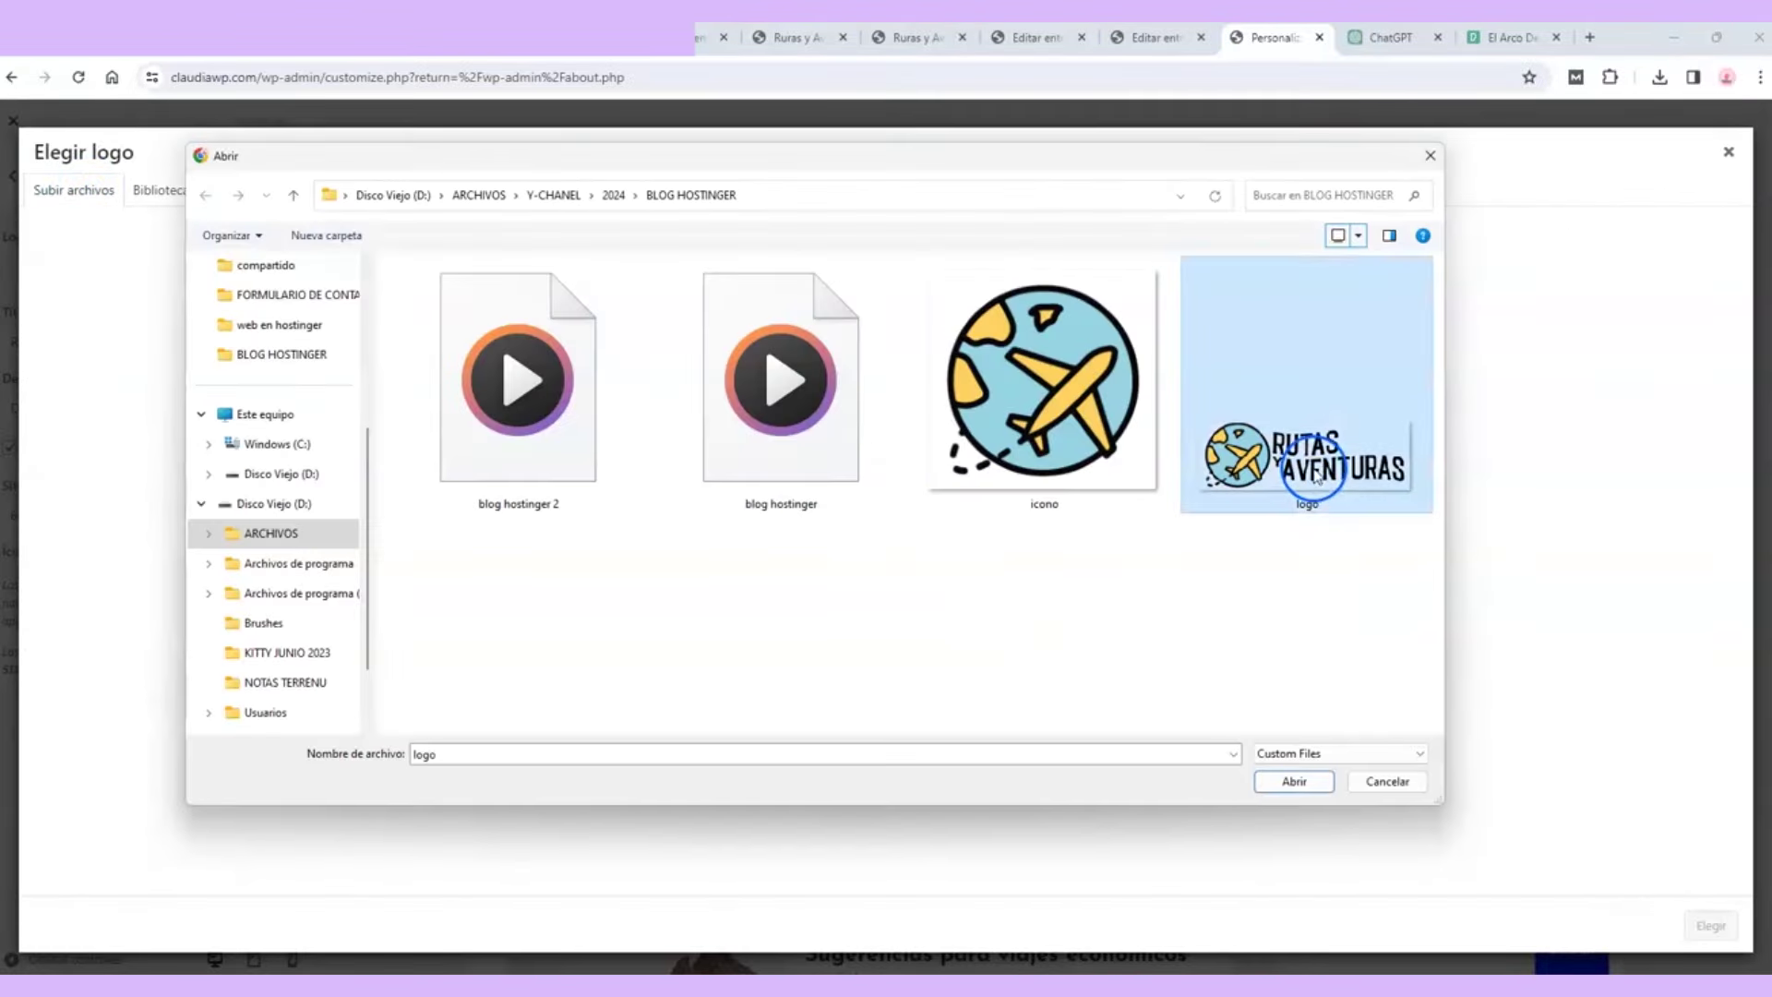
left_click(1281, 780)
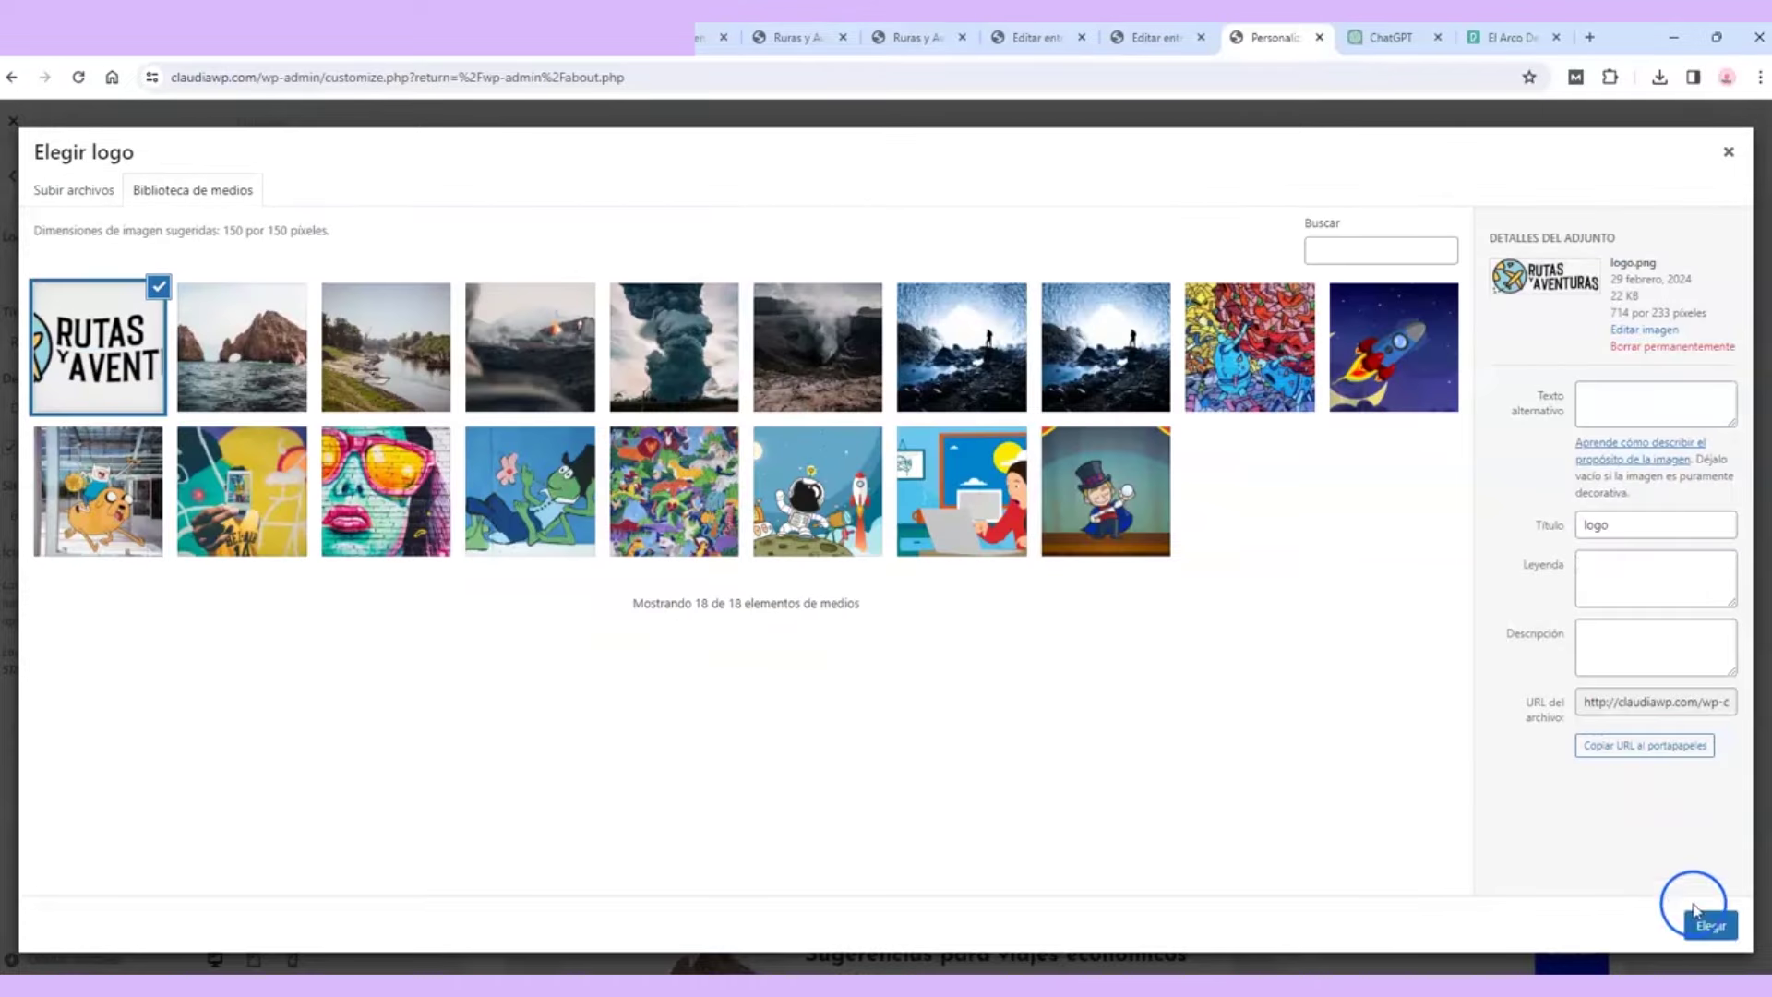
left_click(1710, 925)
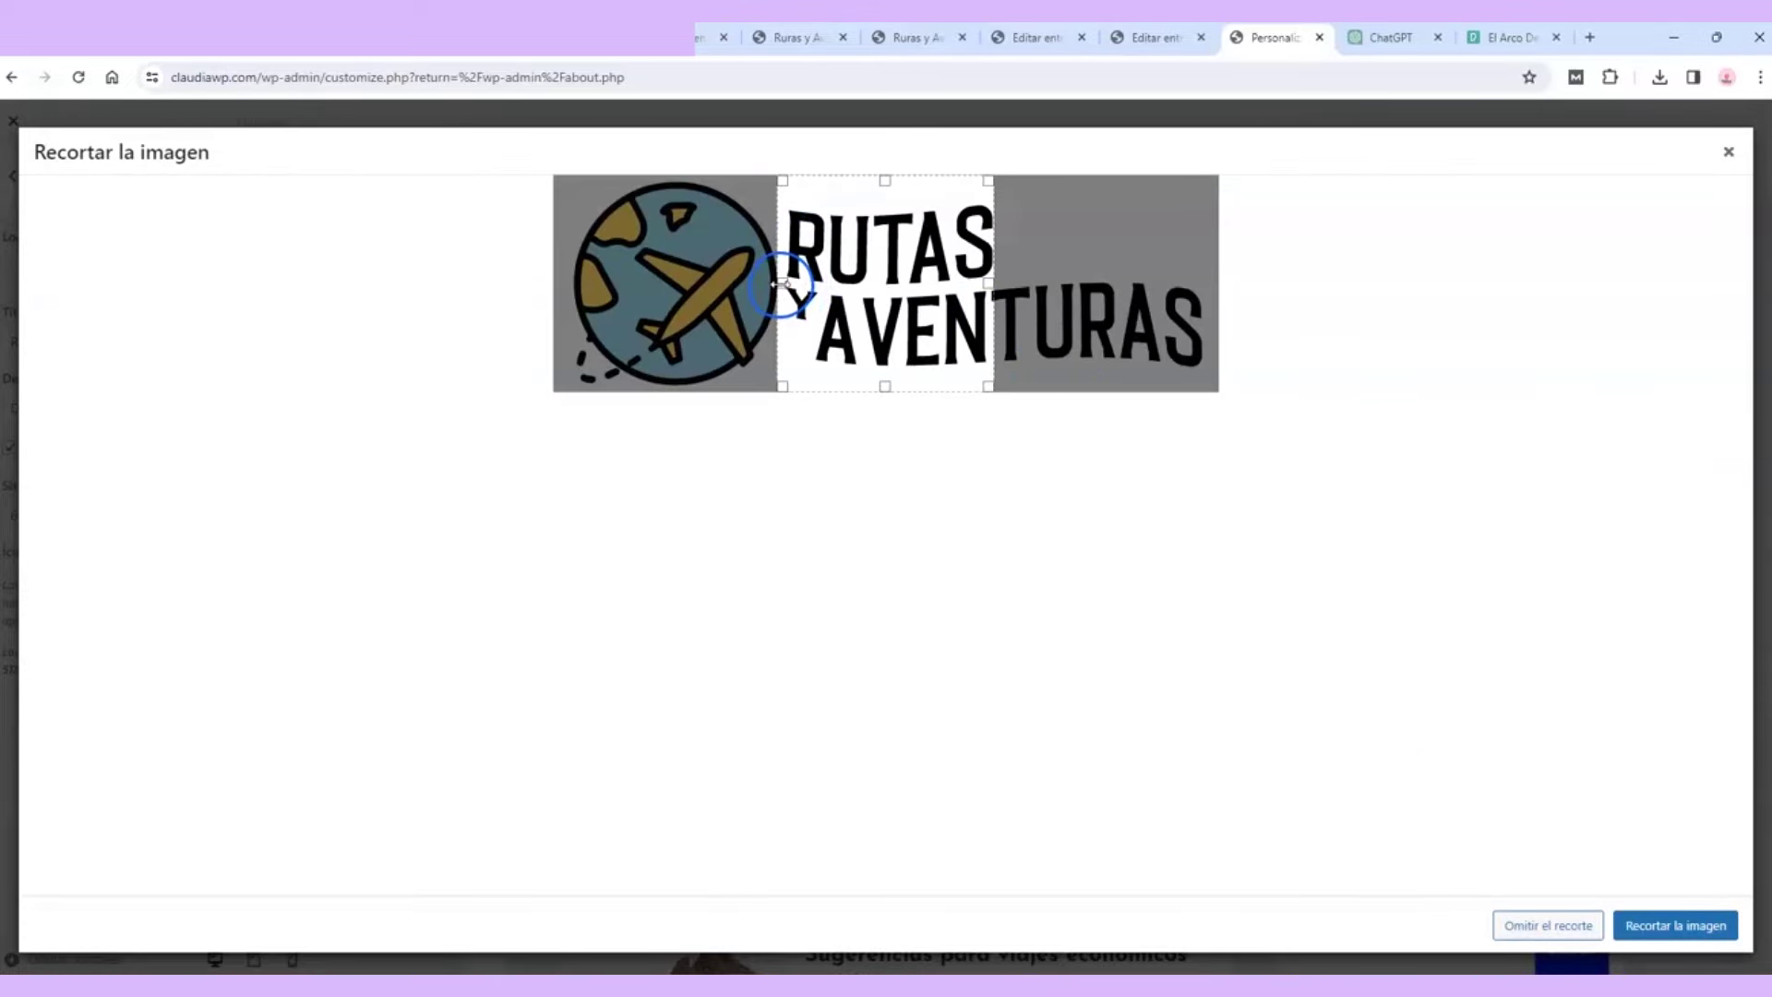
Step: Crop the logo to include the globe and the full "Rutas y Aventuras" text, and hide the site title and short description
left_click_drag(780, 285, 561, 284)
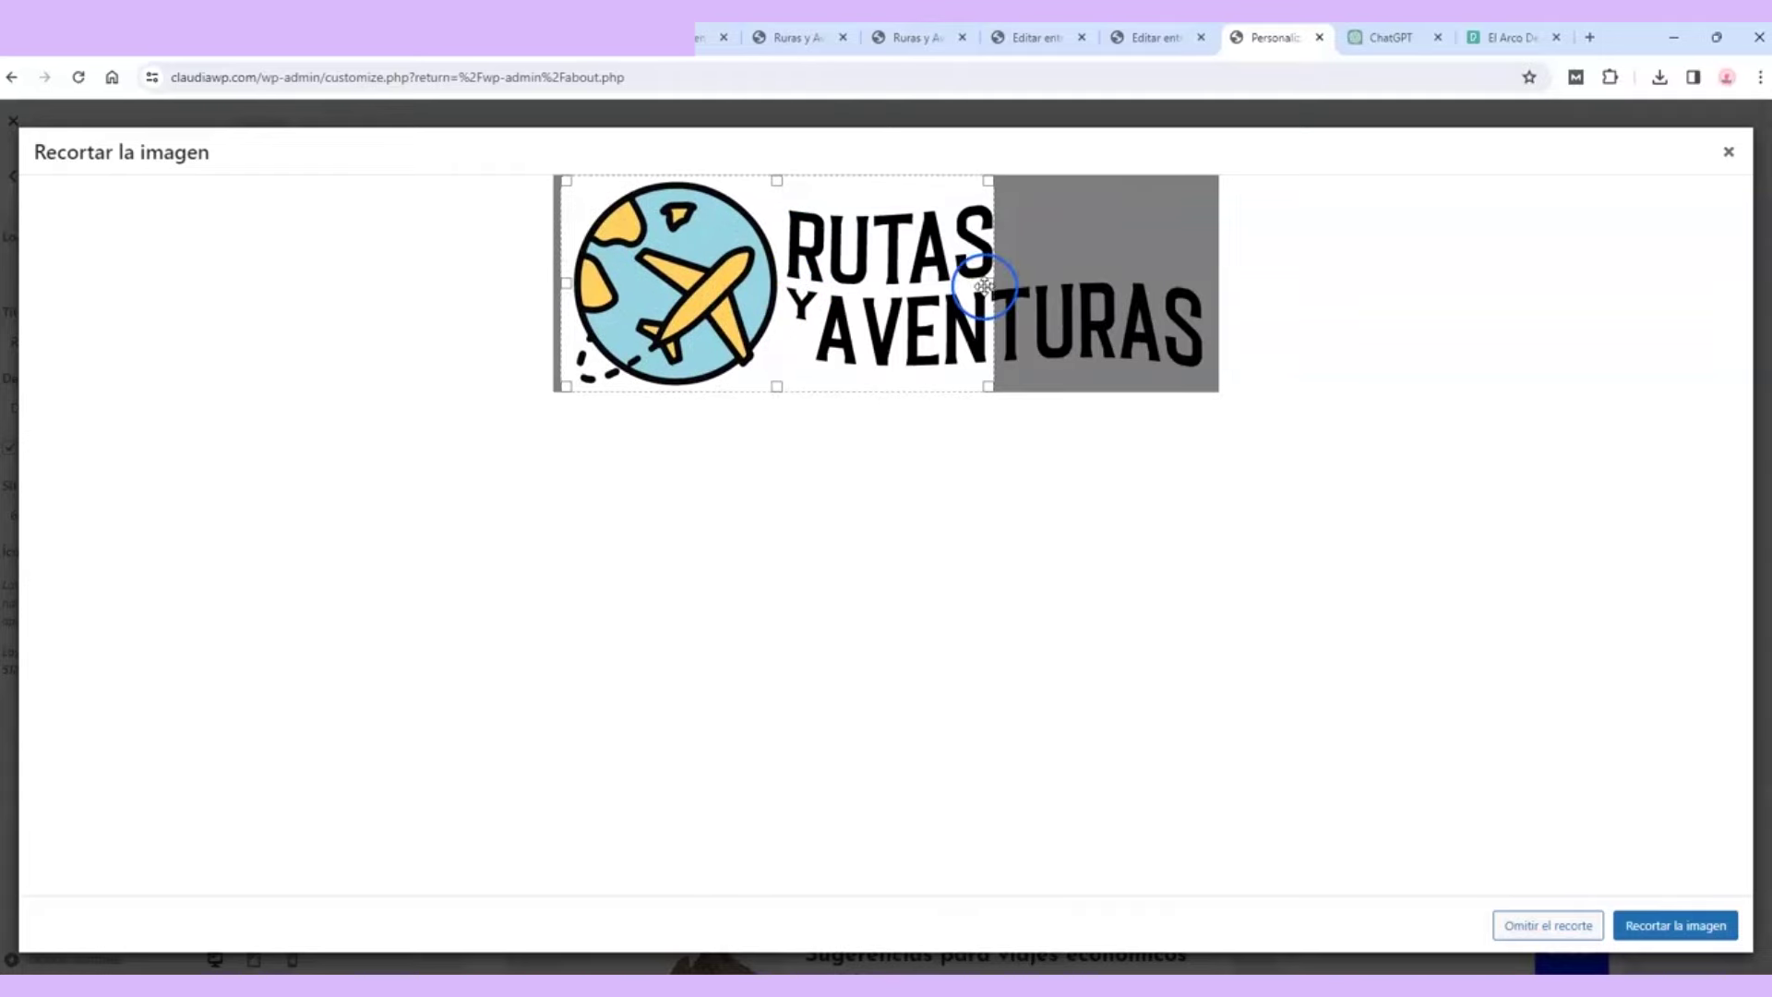
left_click_drag(990, 286, 1215, 296)
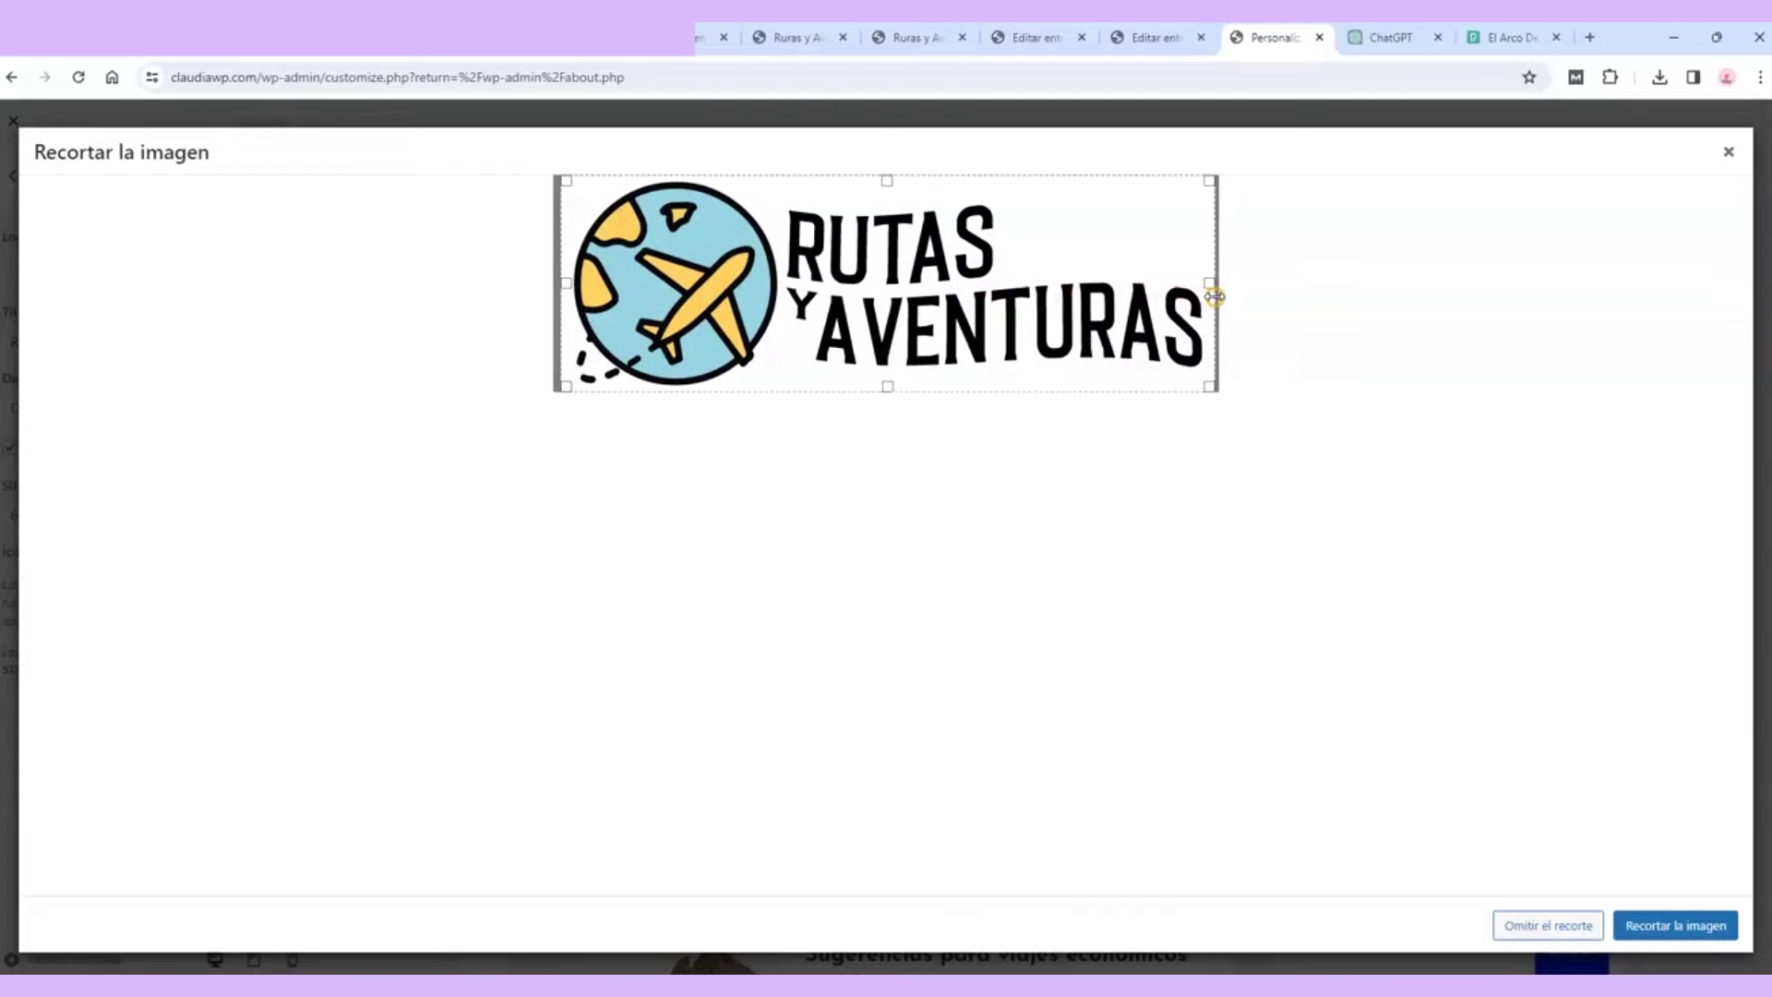
left_click(1680, 924)
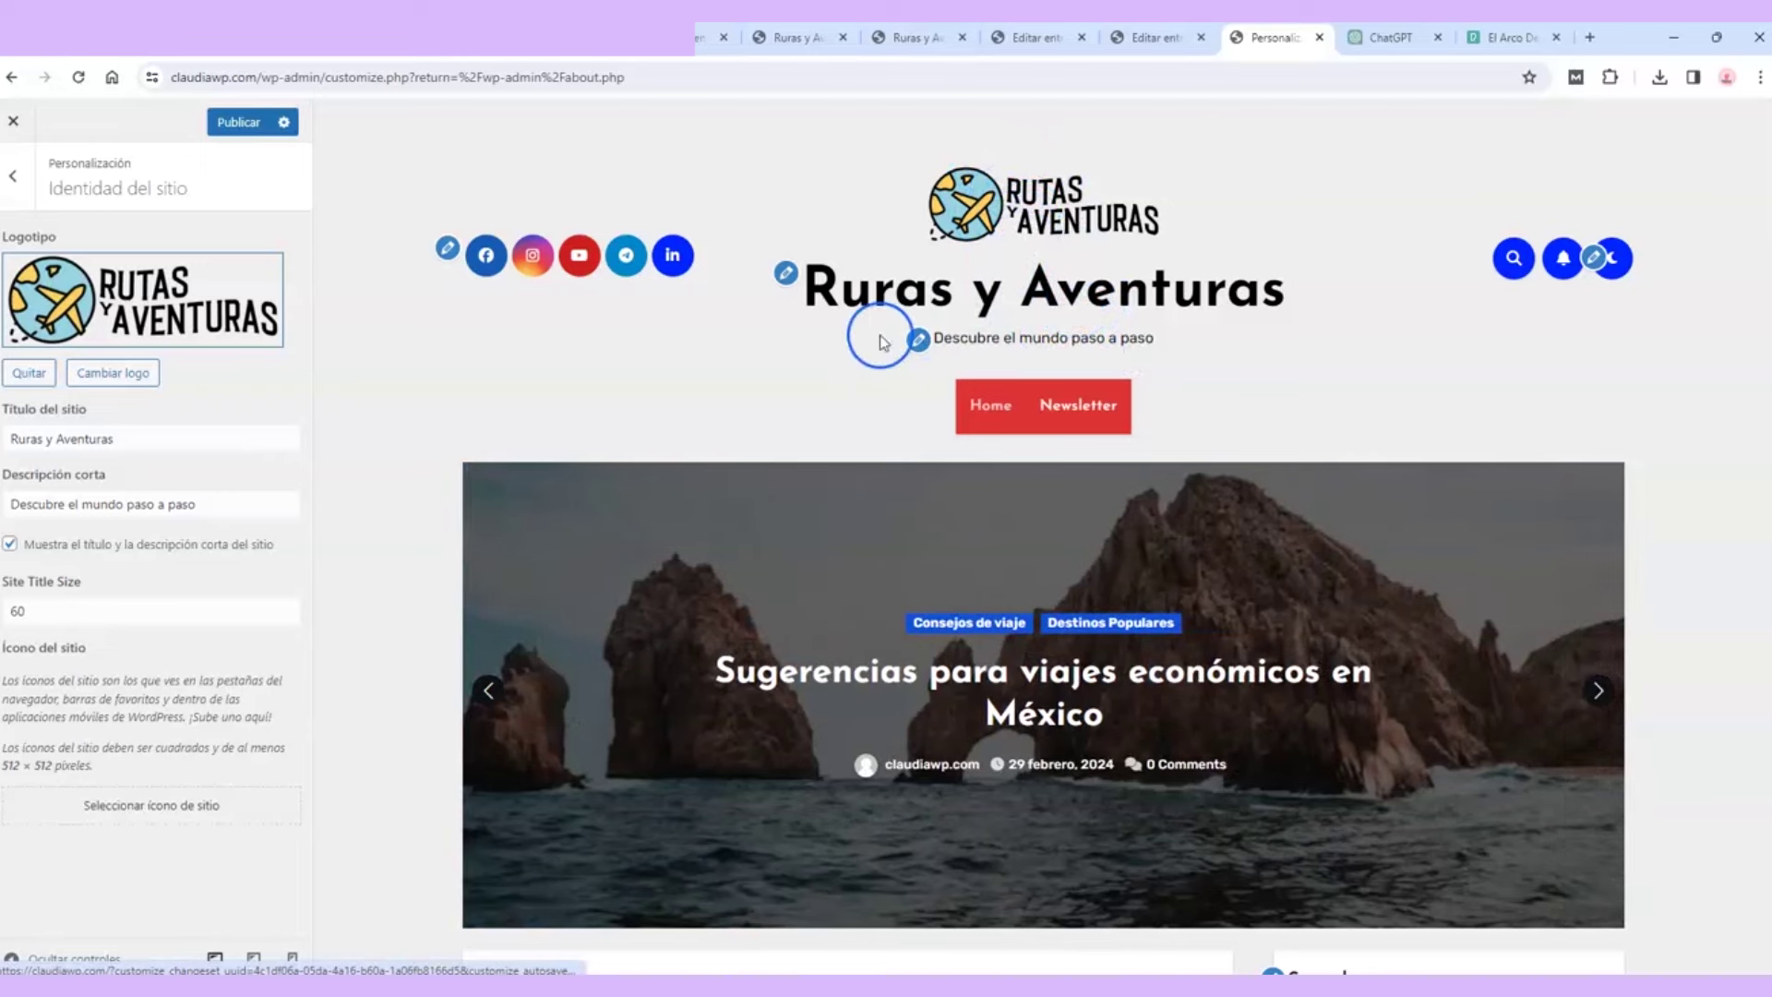
left_click(11, 548)
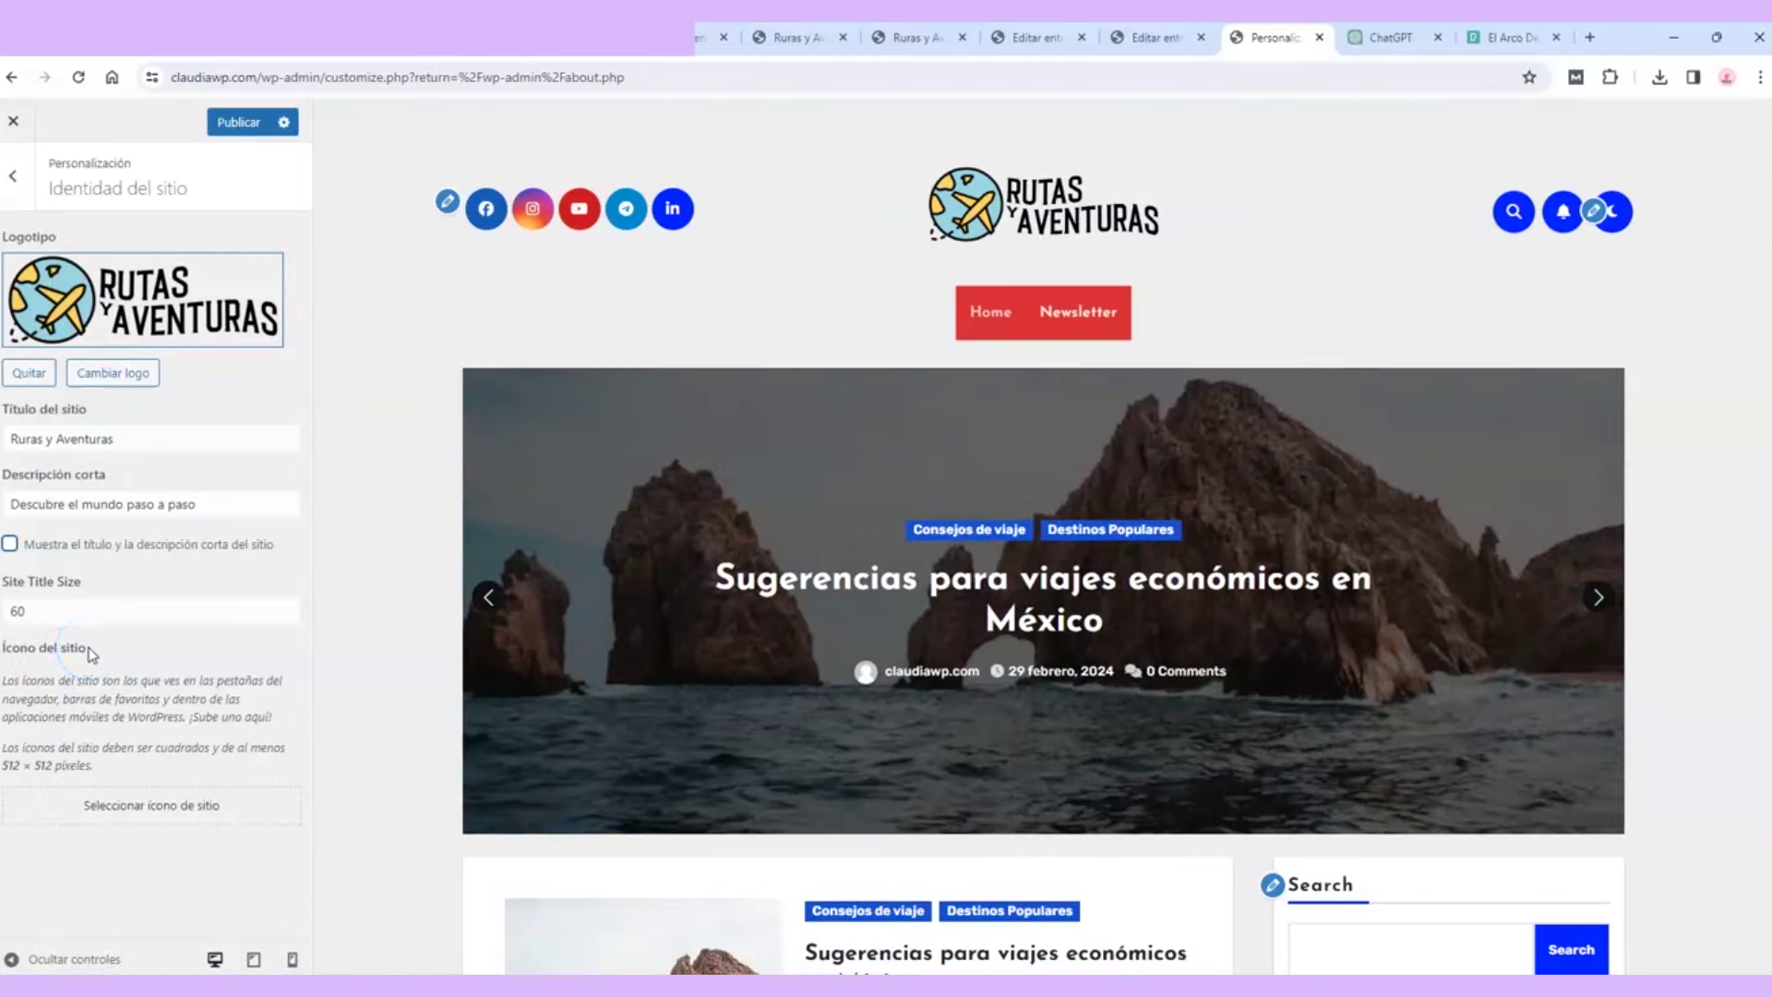
Step: Upload the image file "icono" as the site icon, skip its cropping, and publish the site identity changes
left_click(113, 745)
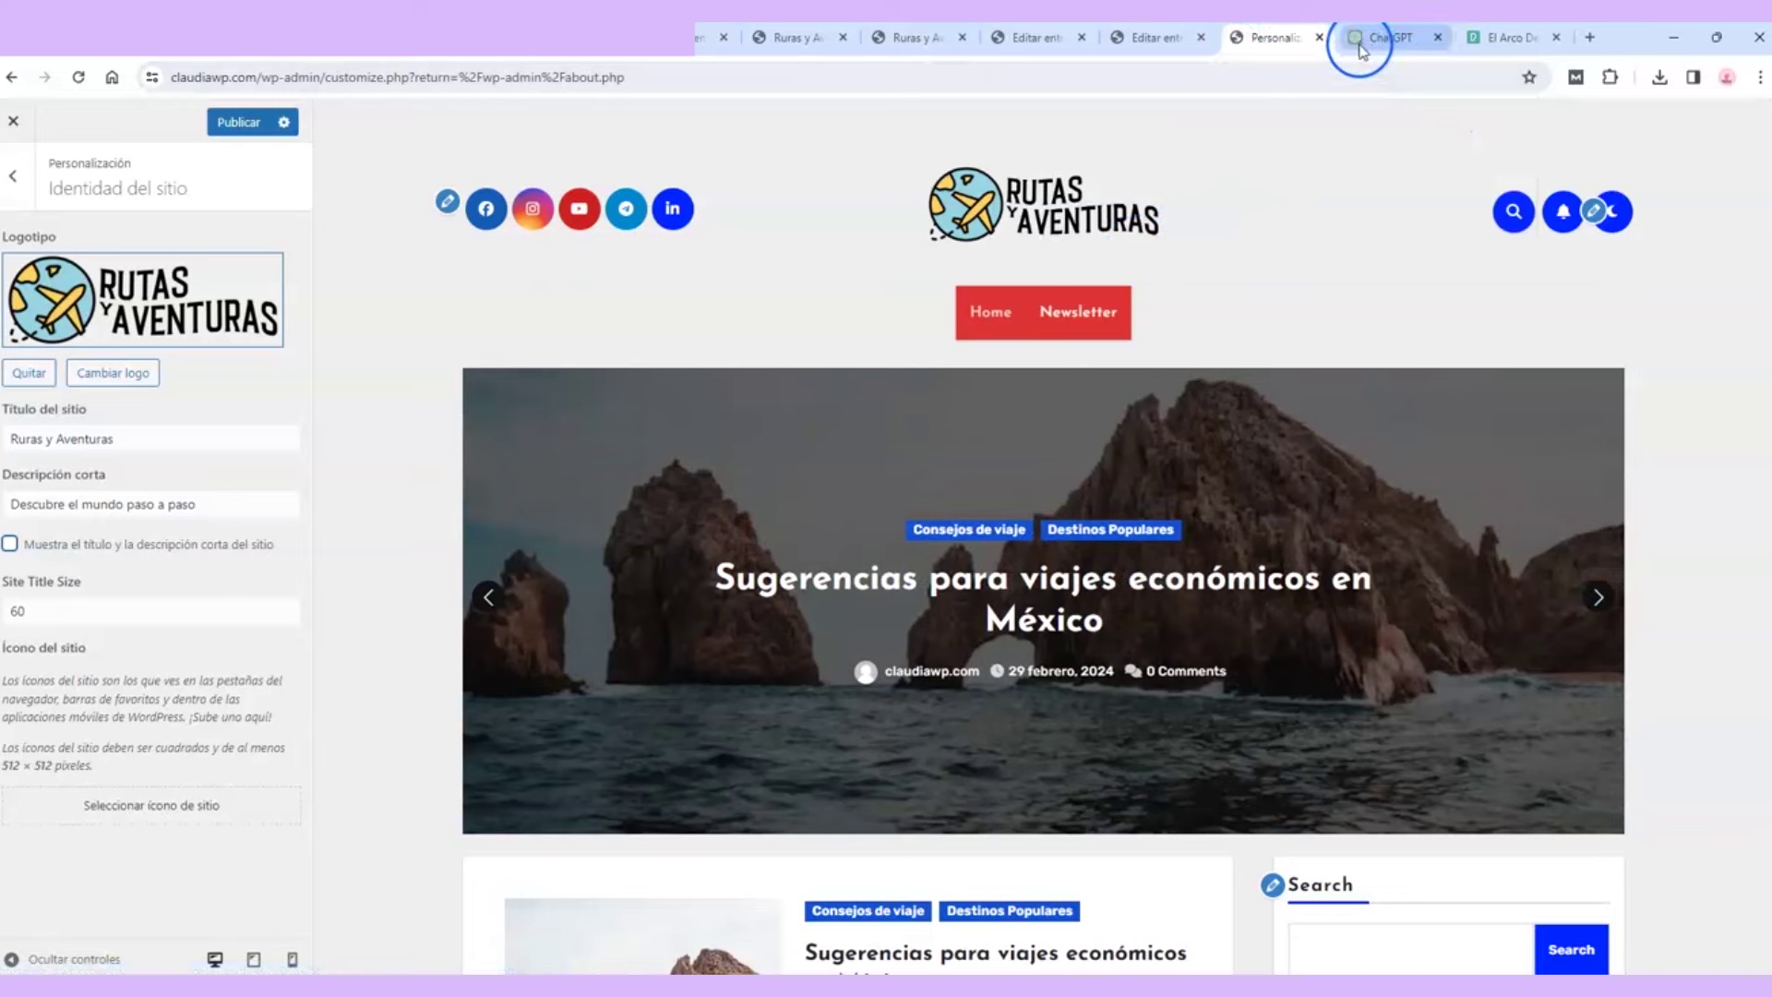
mouse_move(1358, 41)
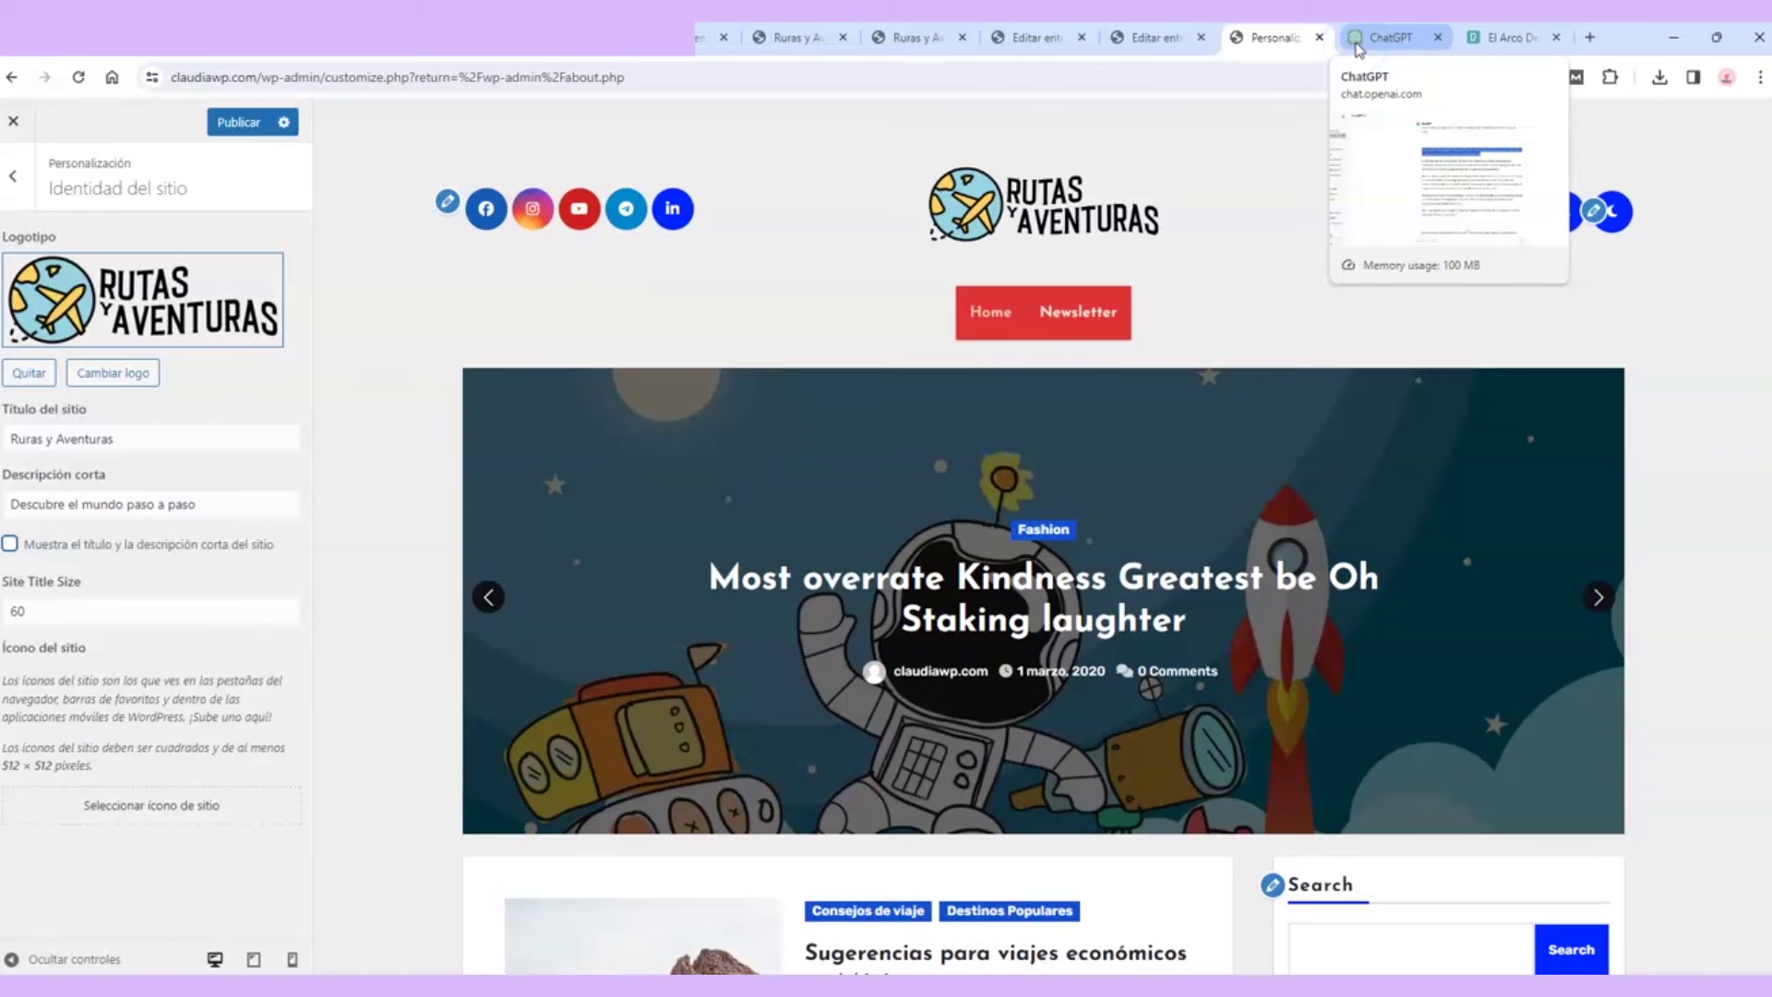
mouse_move(1477, 48)
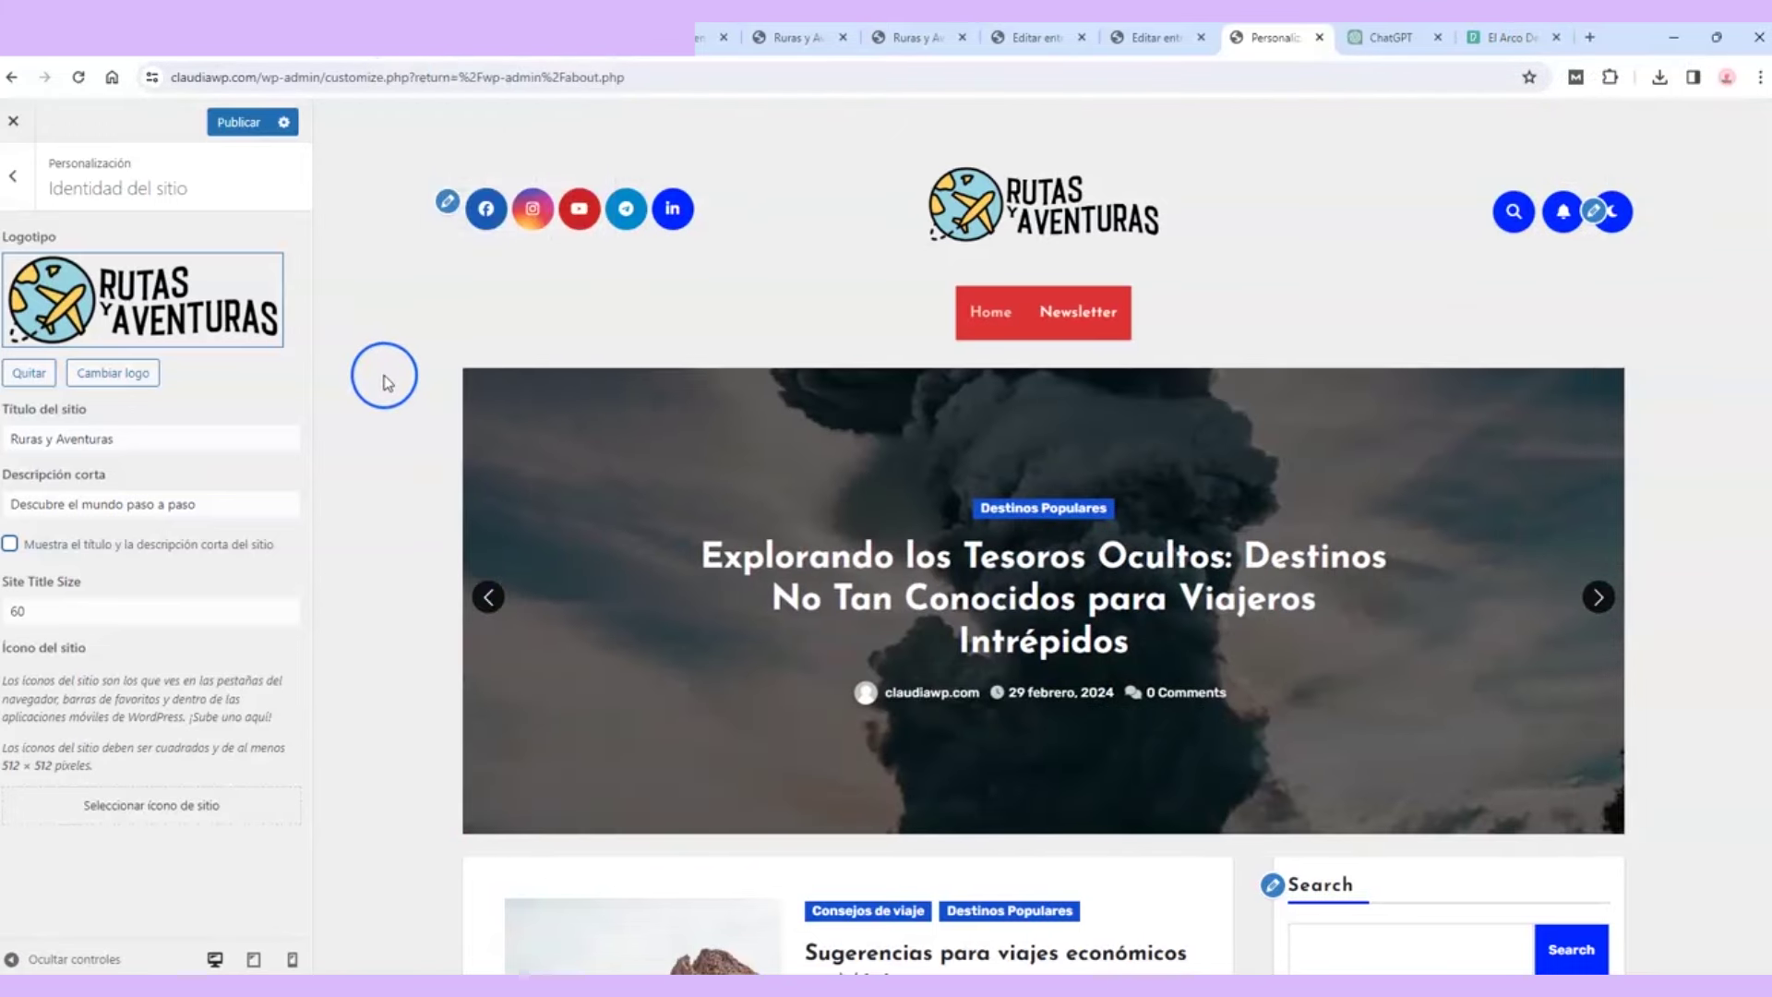
left_click(180, 809)
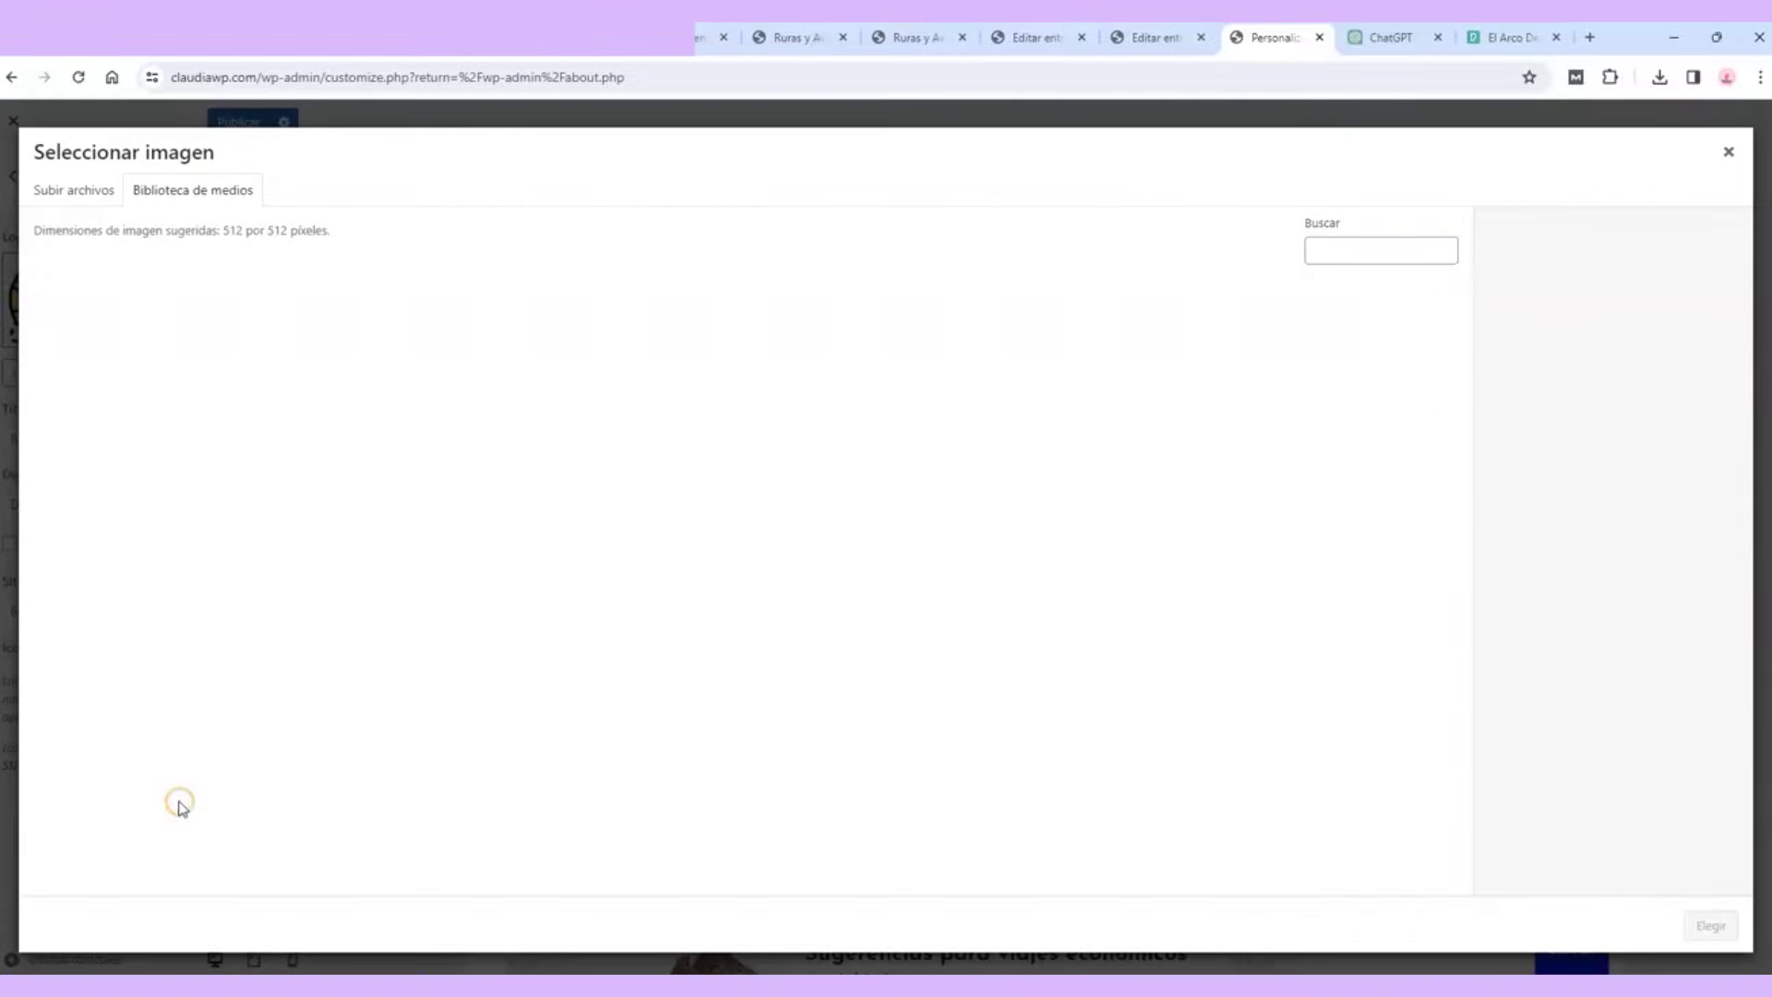
left_click(79, 196)
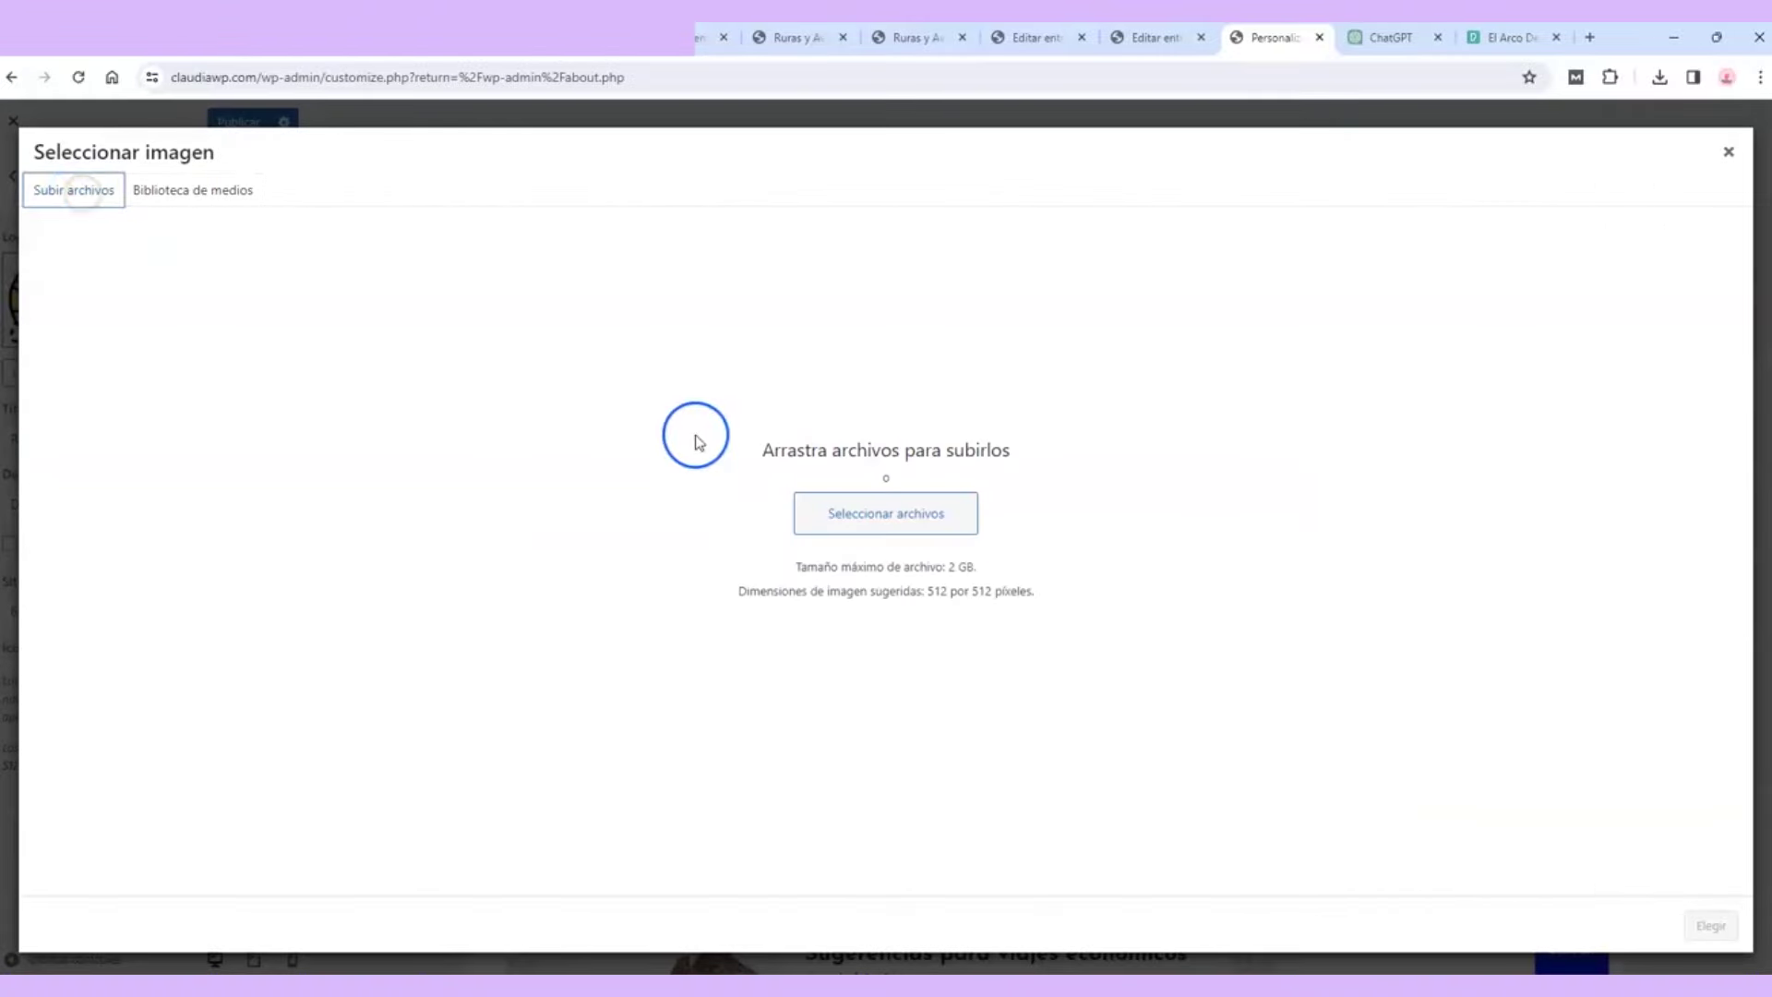
left_click(892, 518)
left_click(1126, 503)
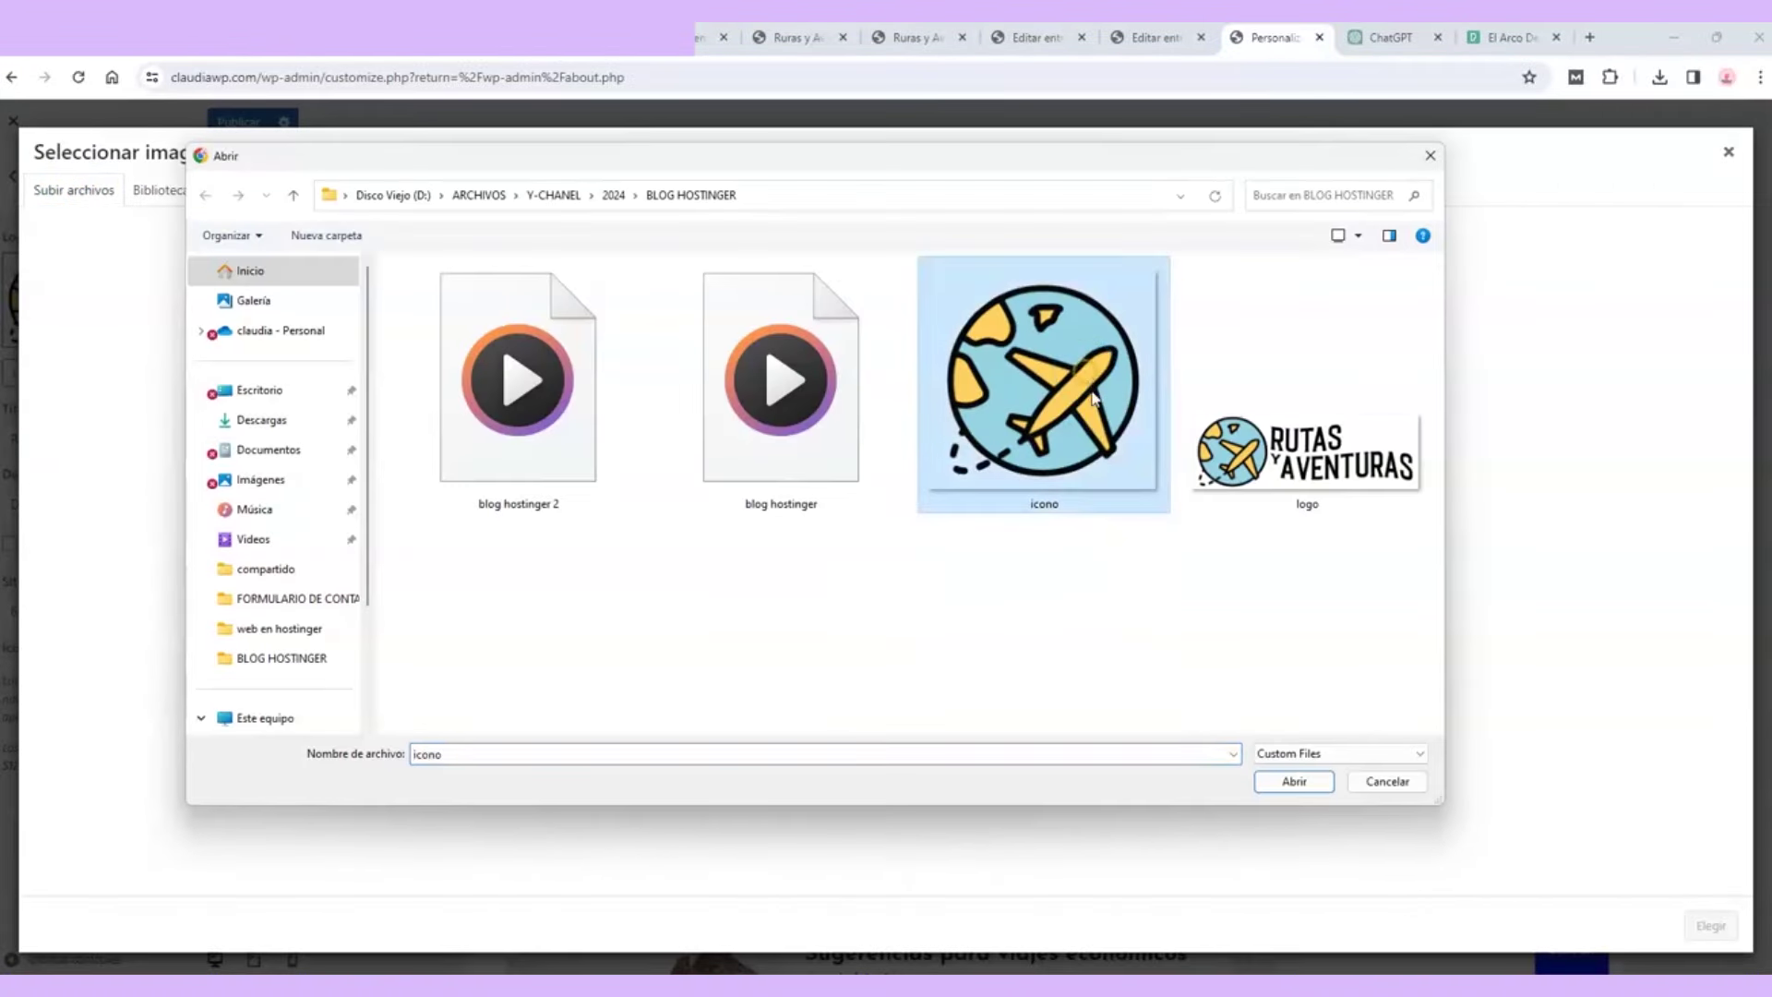
left_click(1294, 781)
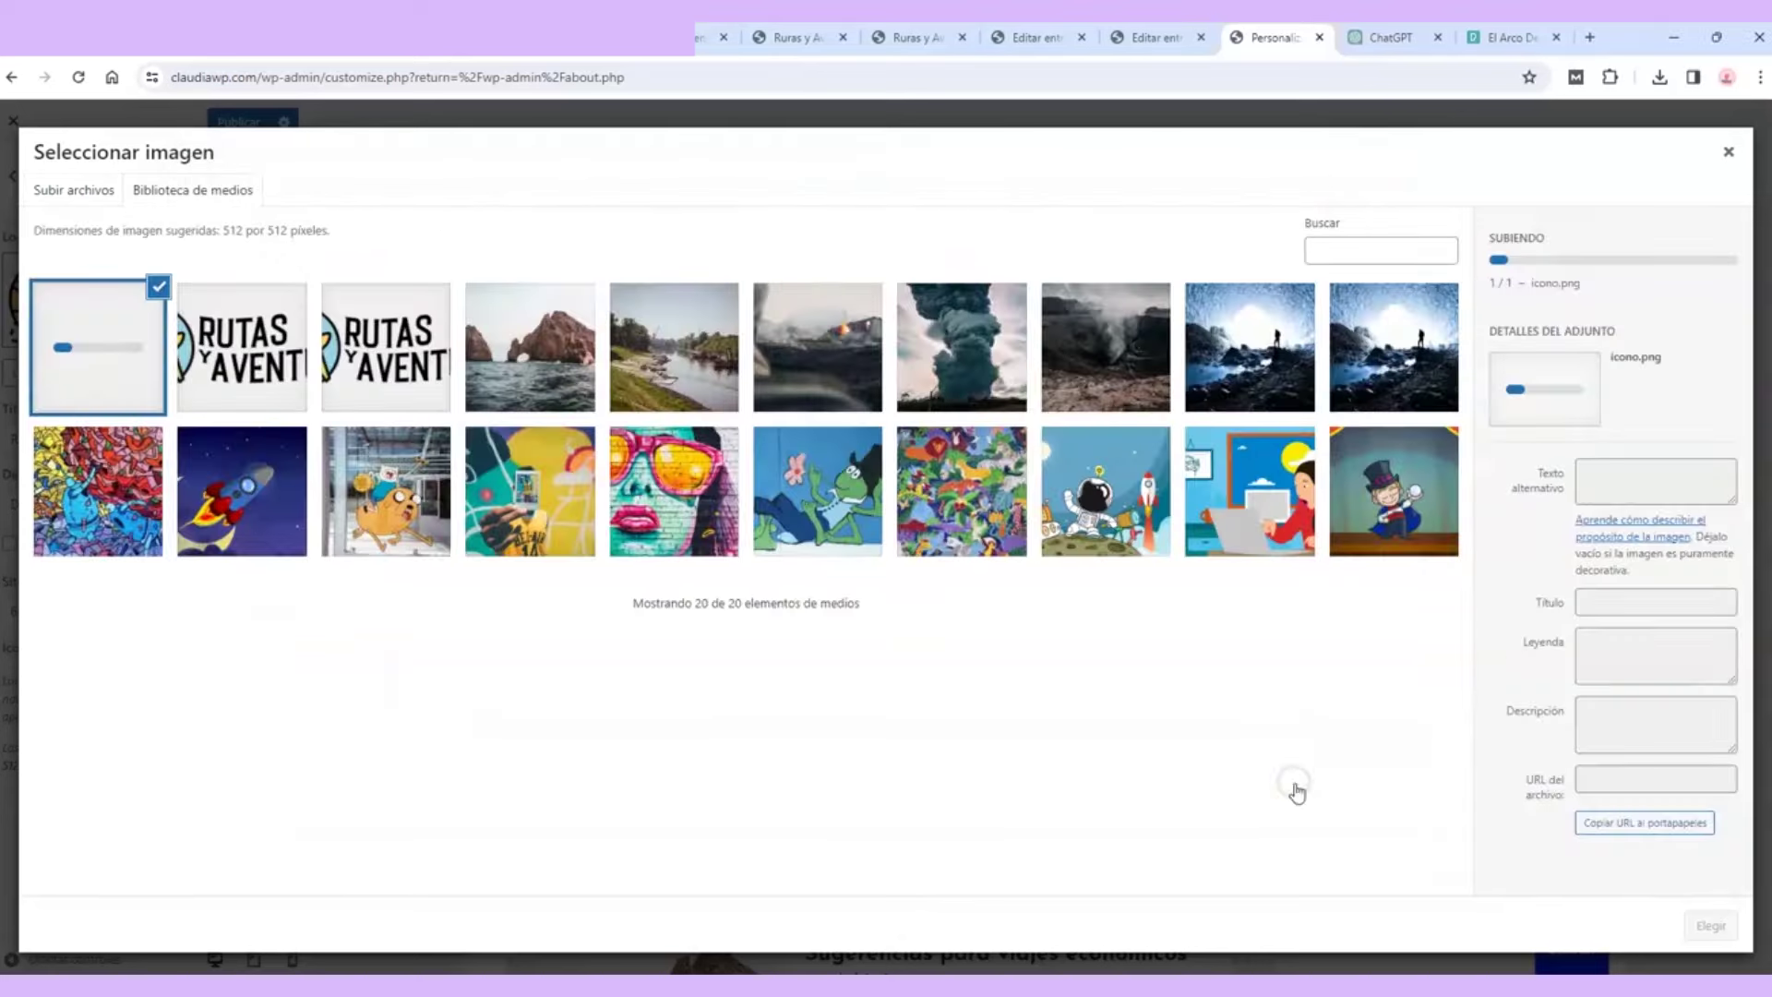
left_click(1713, 924)
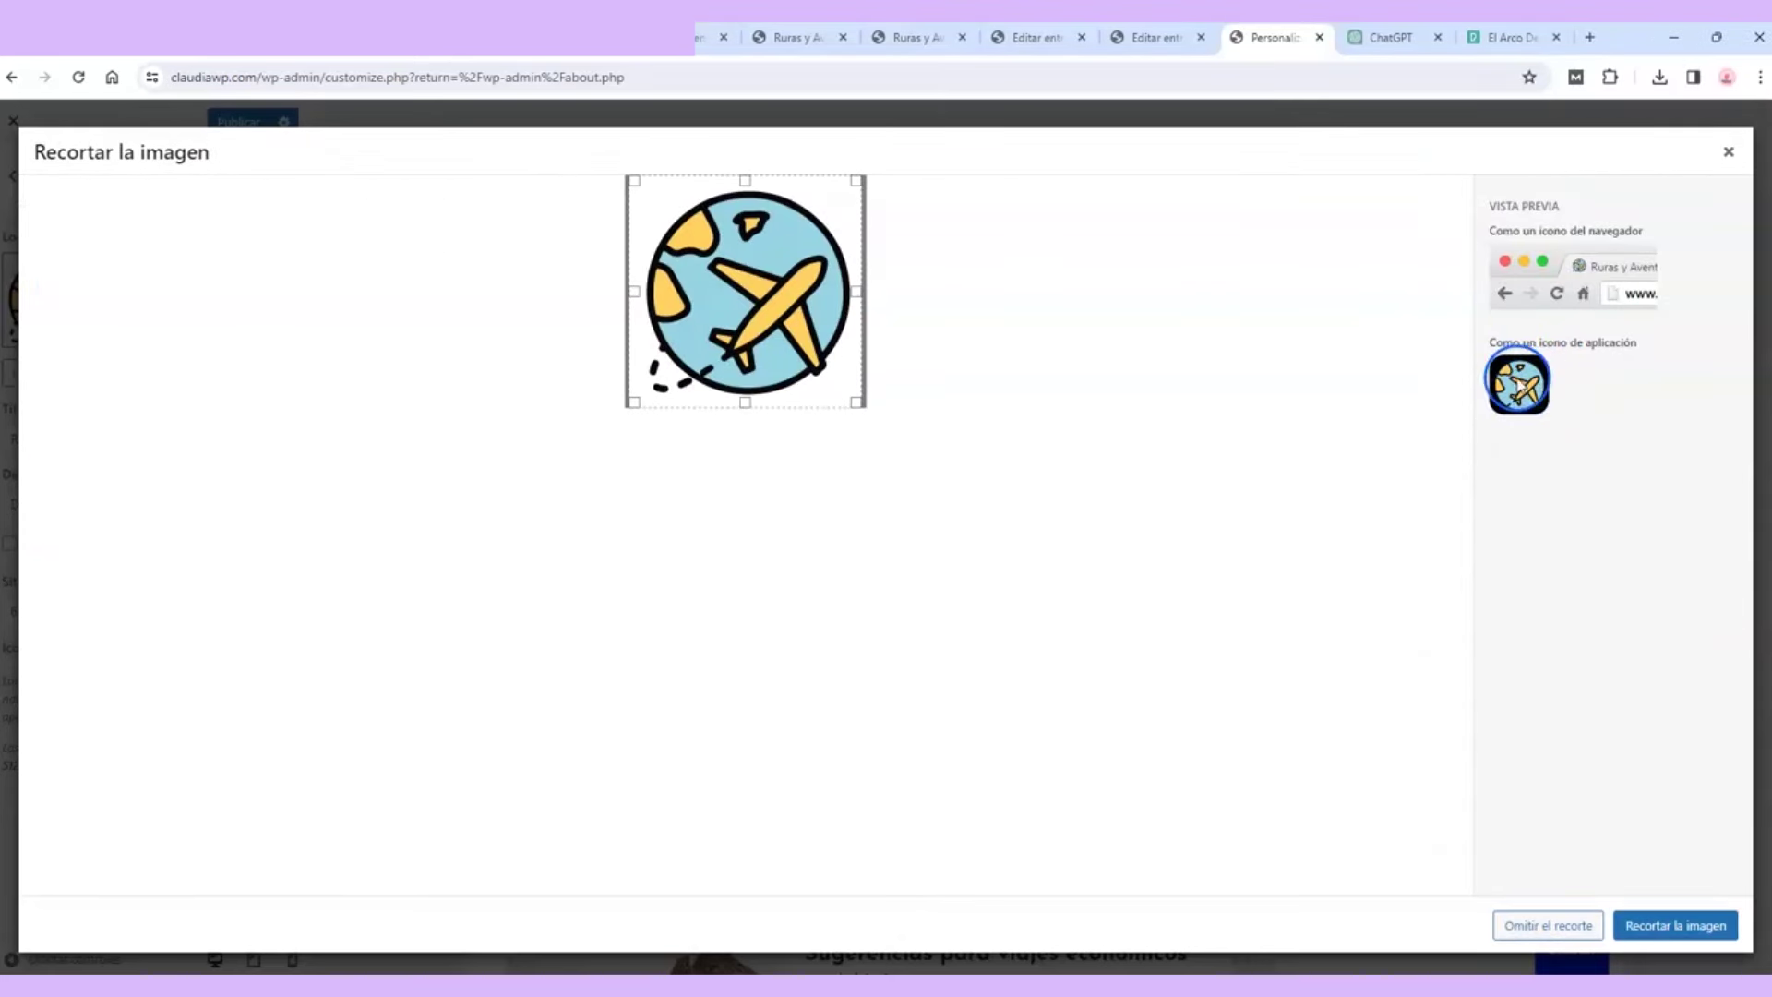
left_click_drag(757, 298, 783, 282)
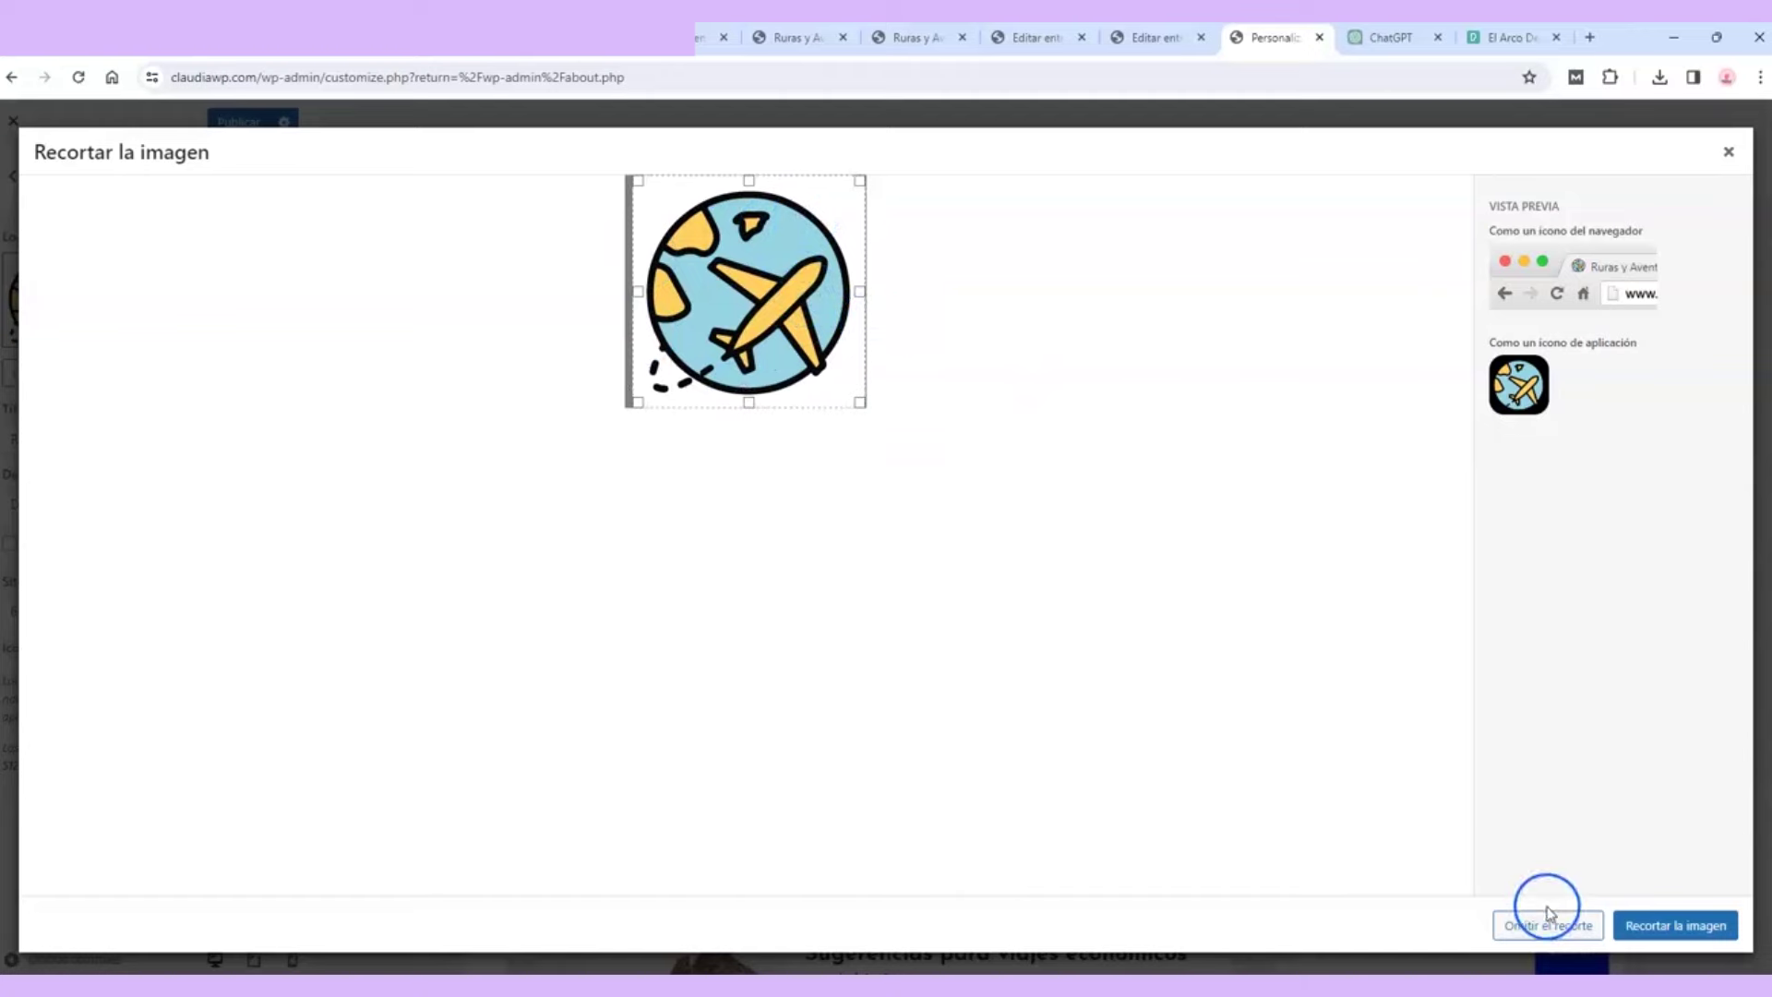
left_click(1571, 927)
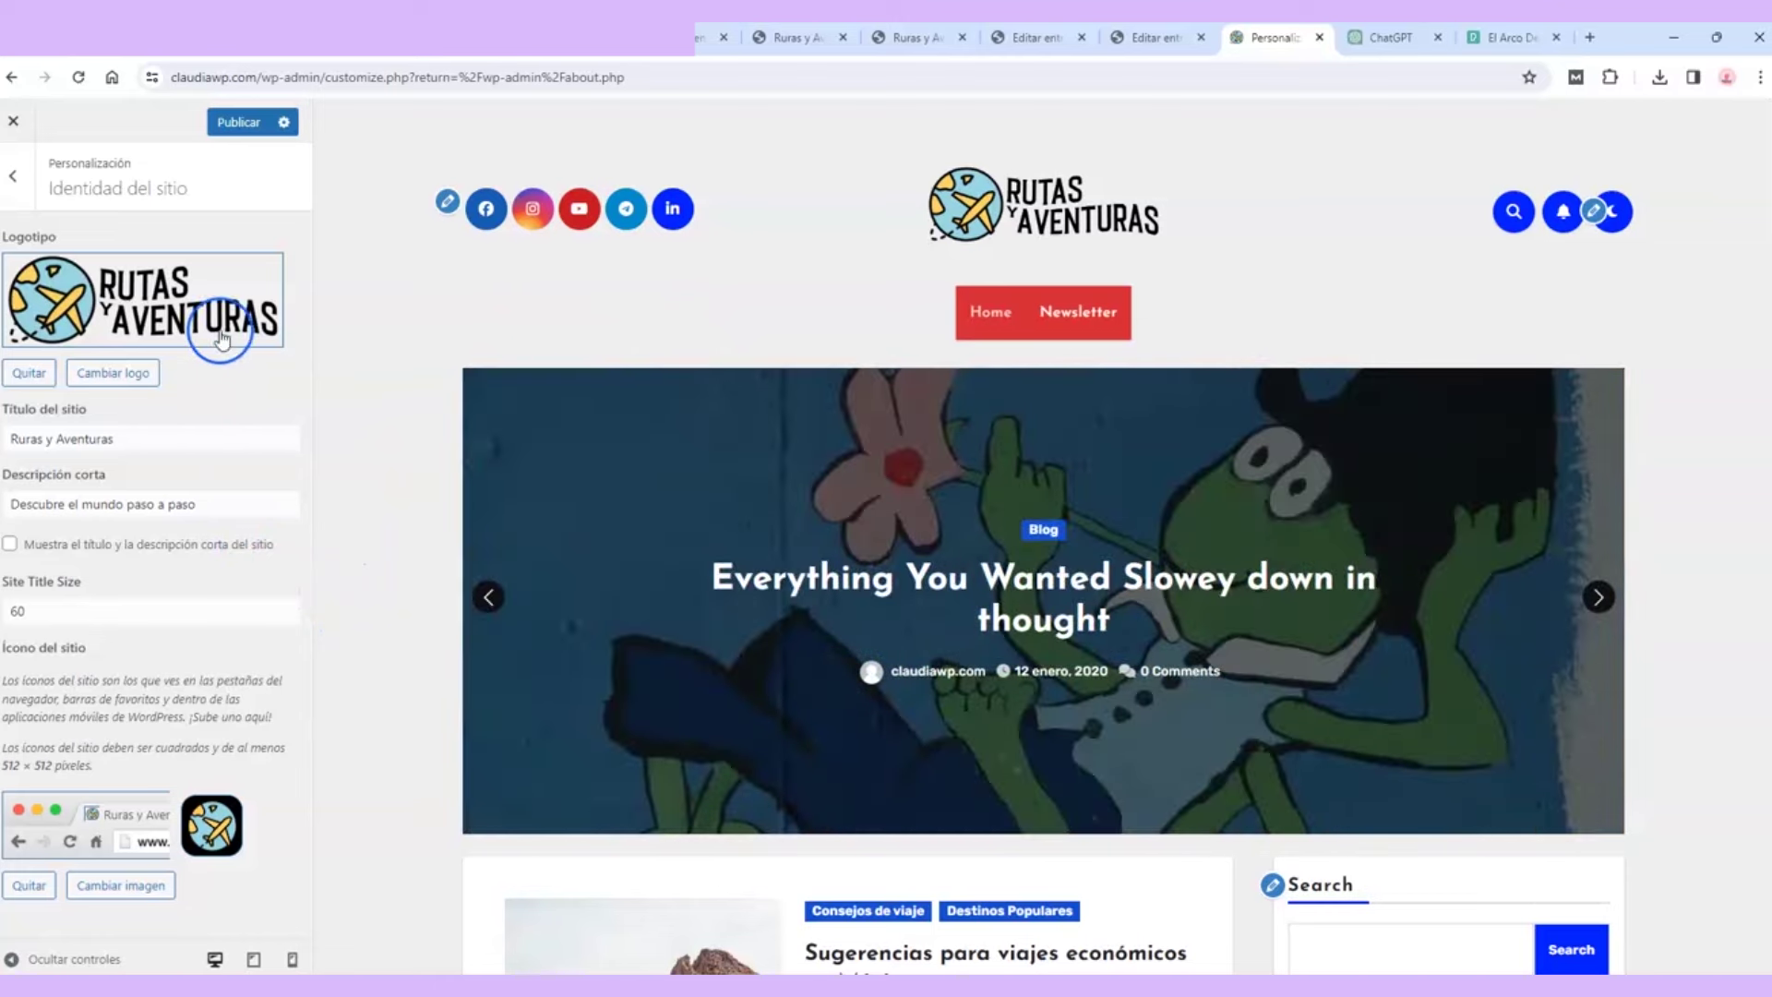
left_click(222, 124)
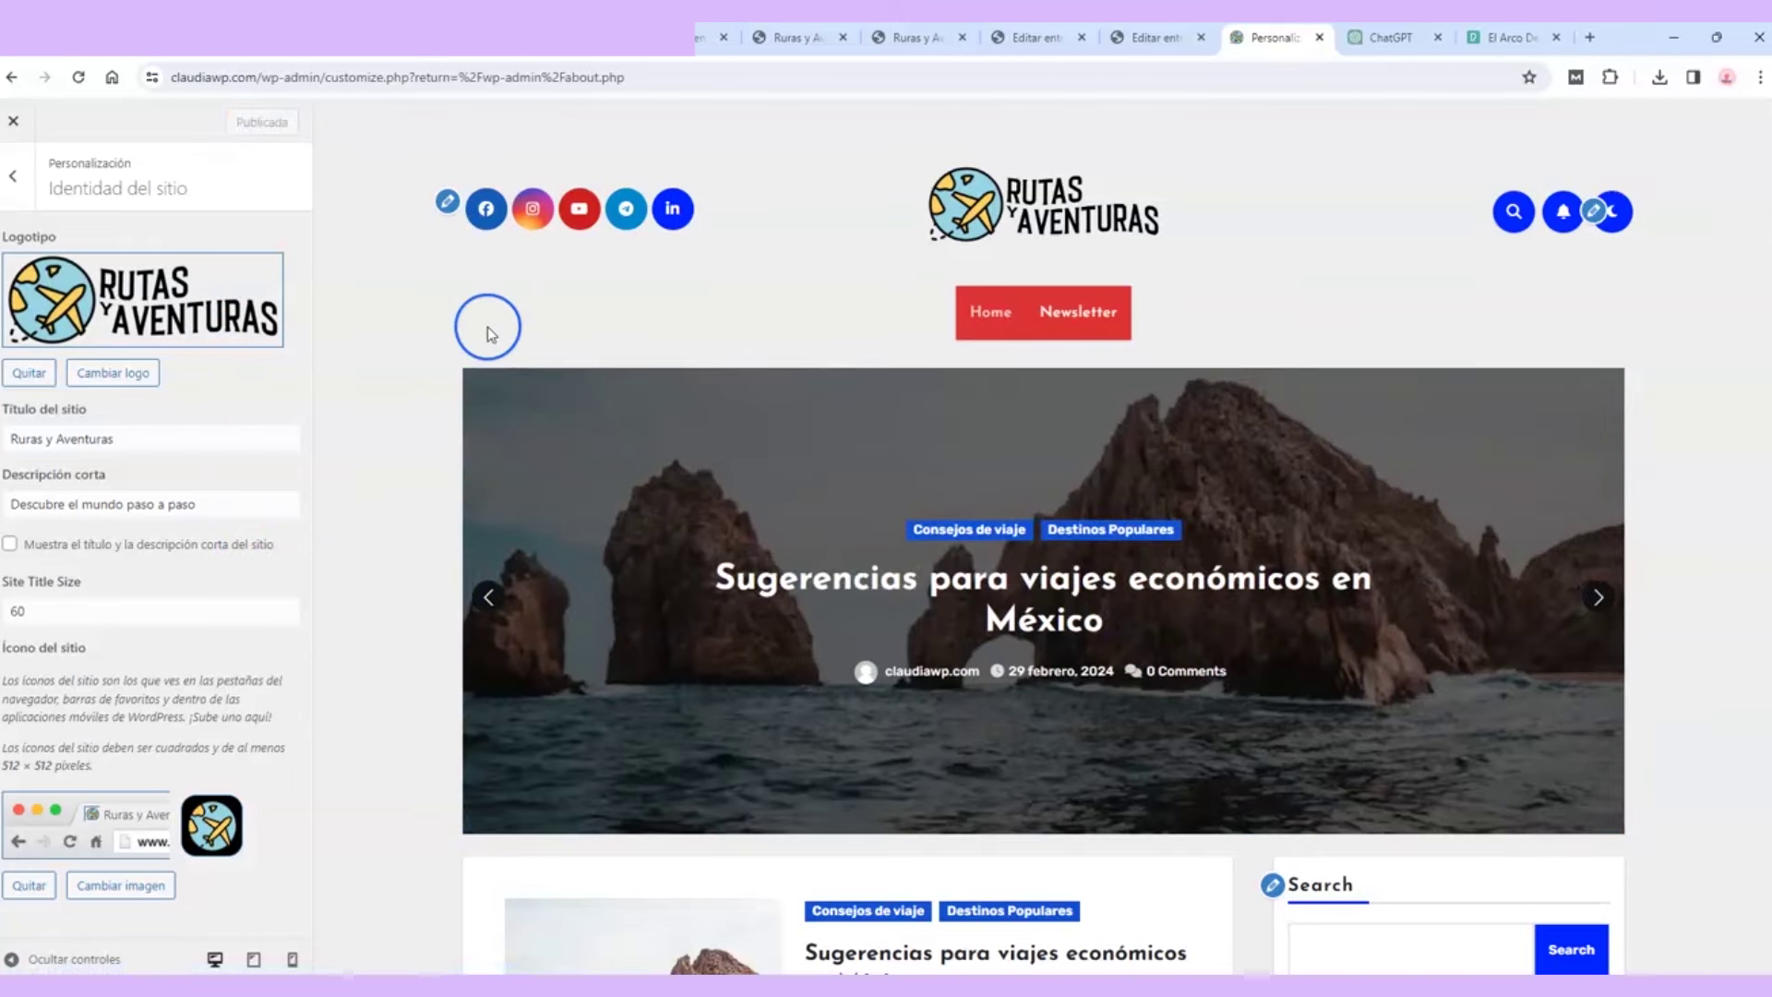
Step: In the header's Menu options, test the Search toggle by switching it off and on, and hide the Subscribe button
left_click(1597, 220)
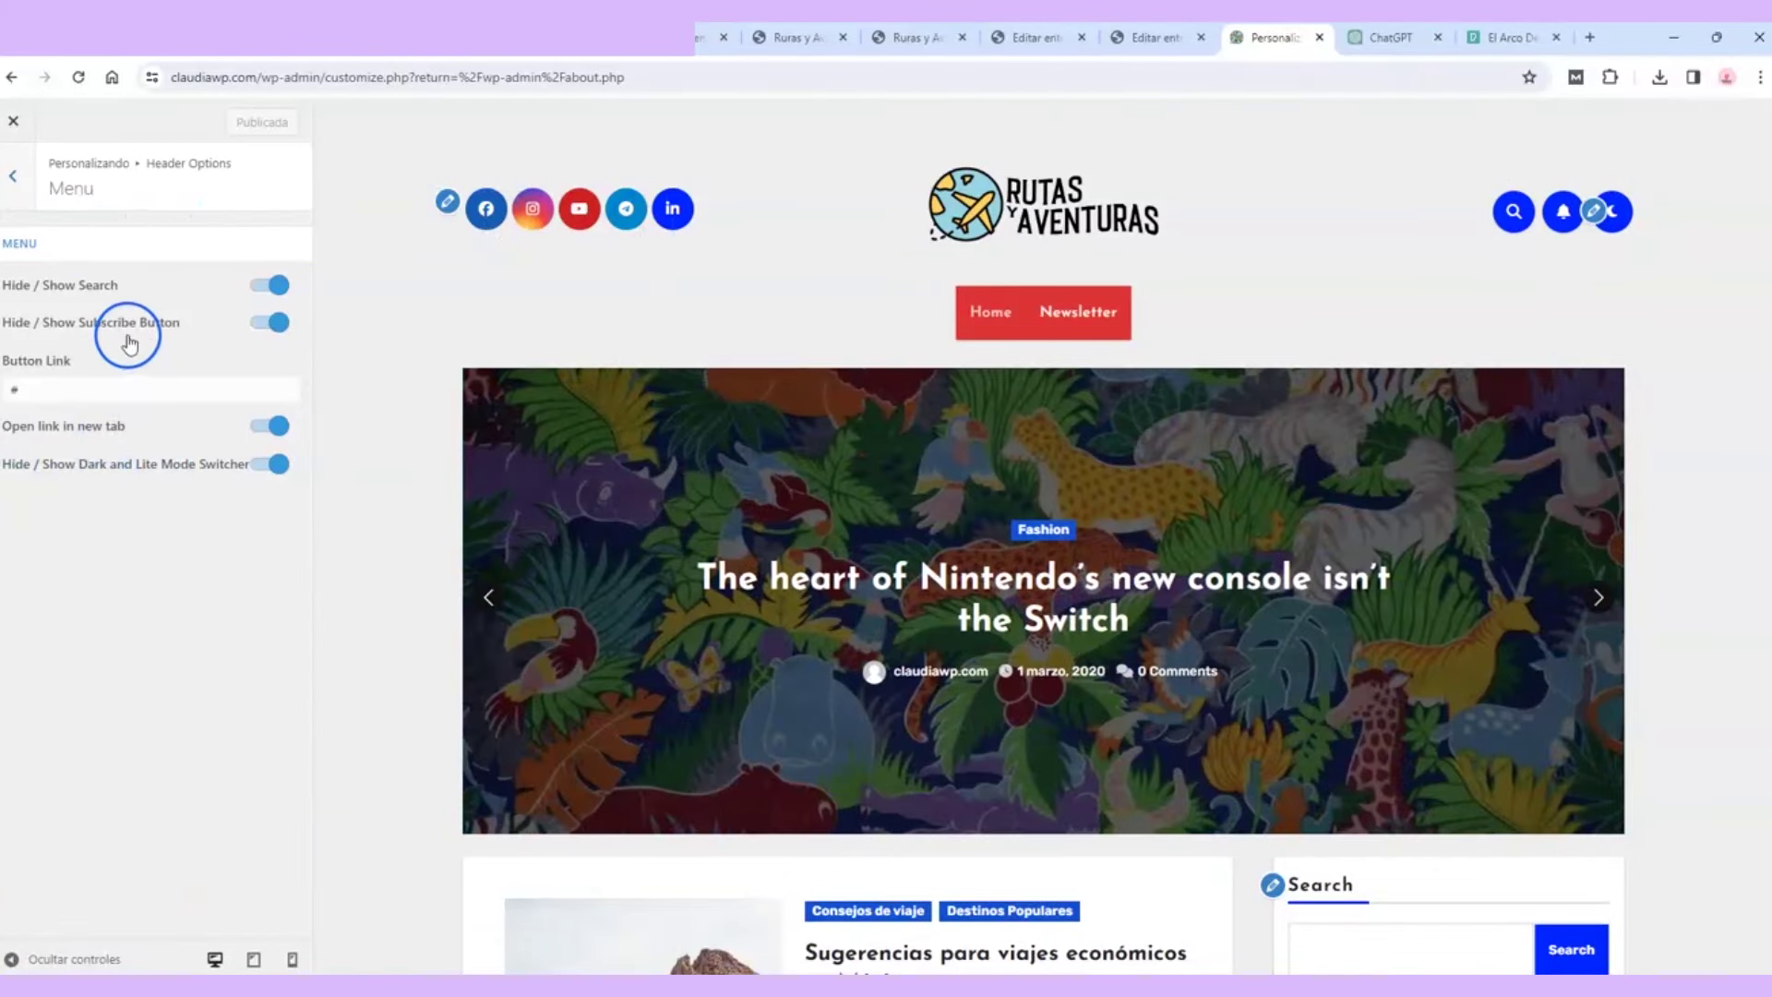
left_click(273, 288)
left_click(274, 288)
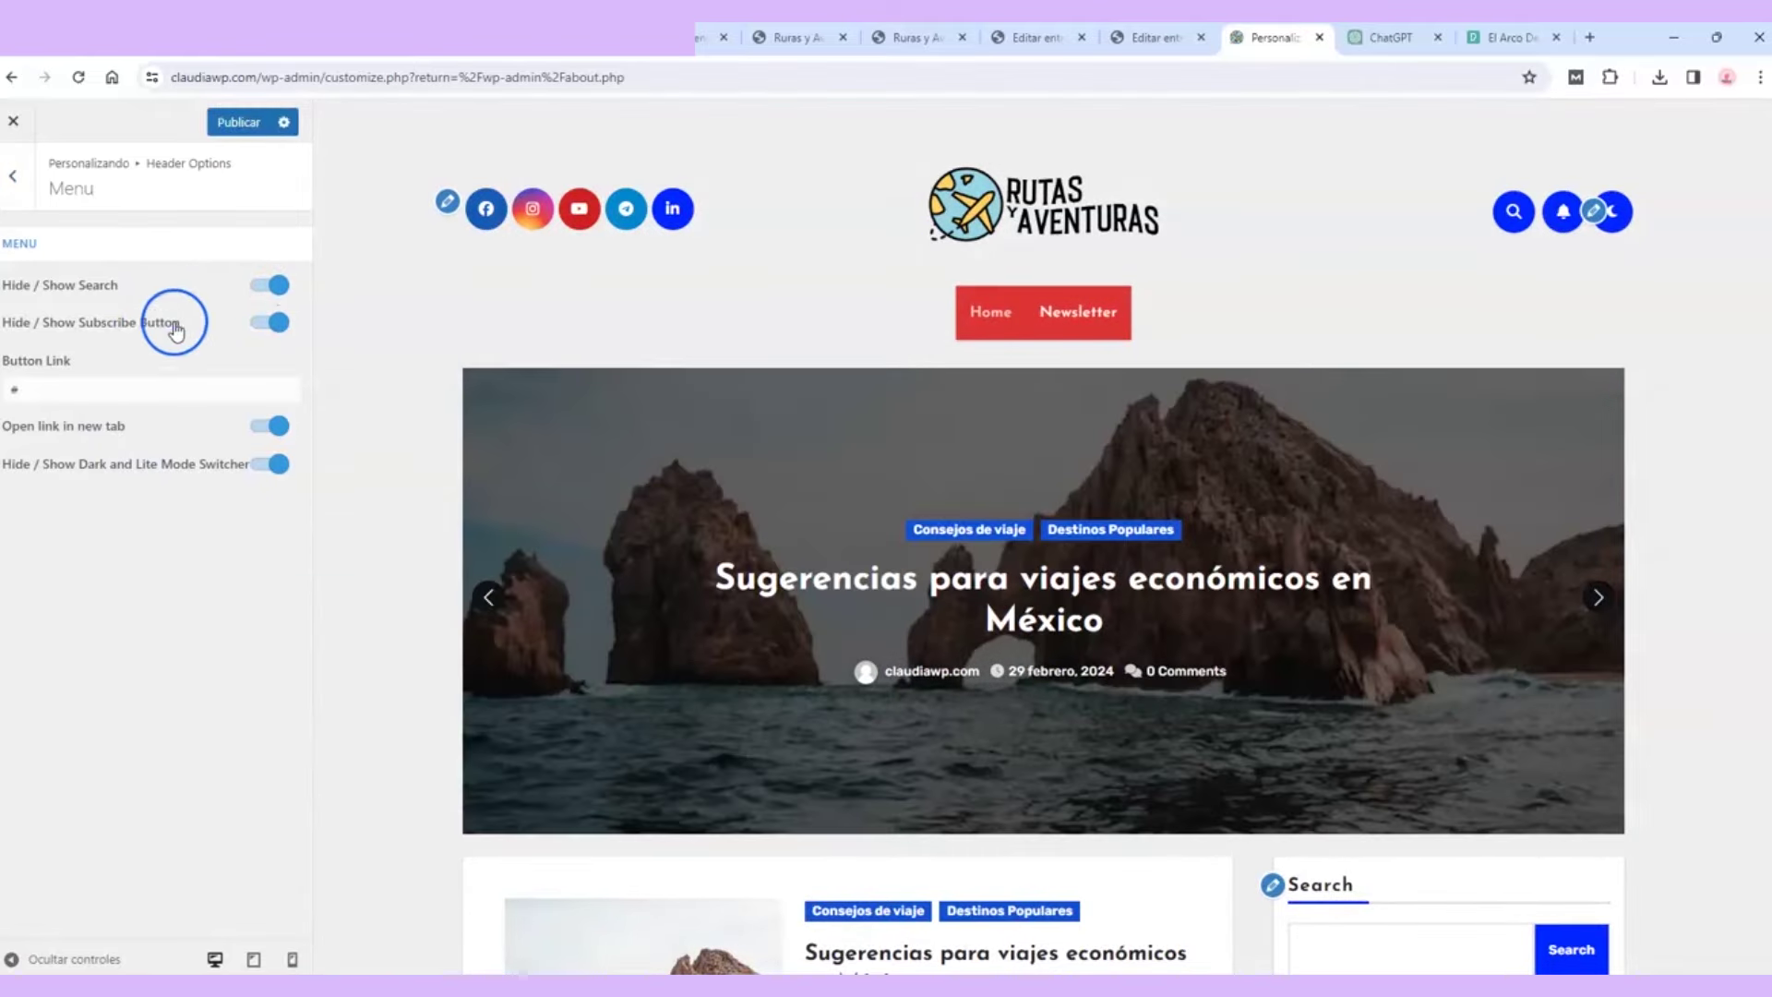
left_click(271, 322)
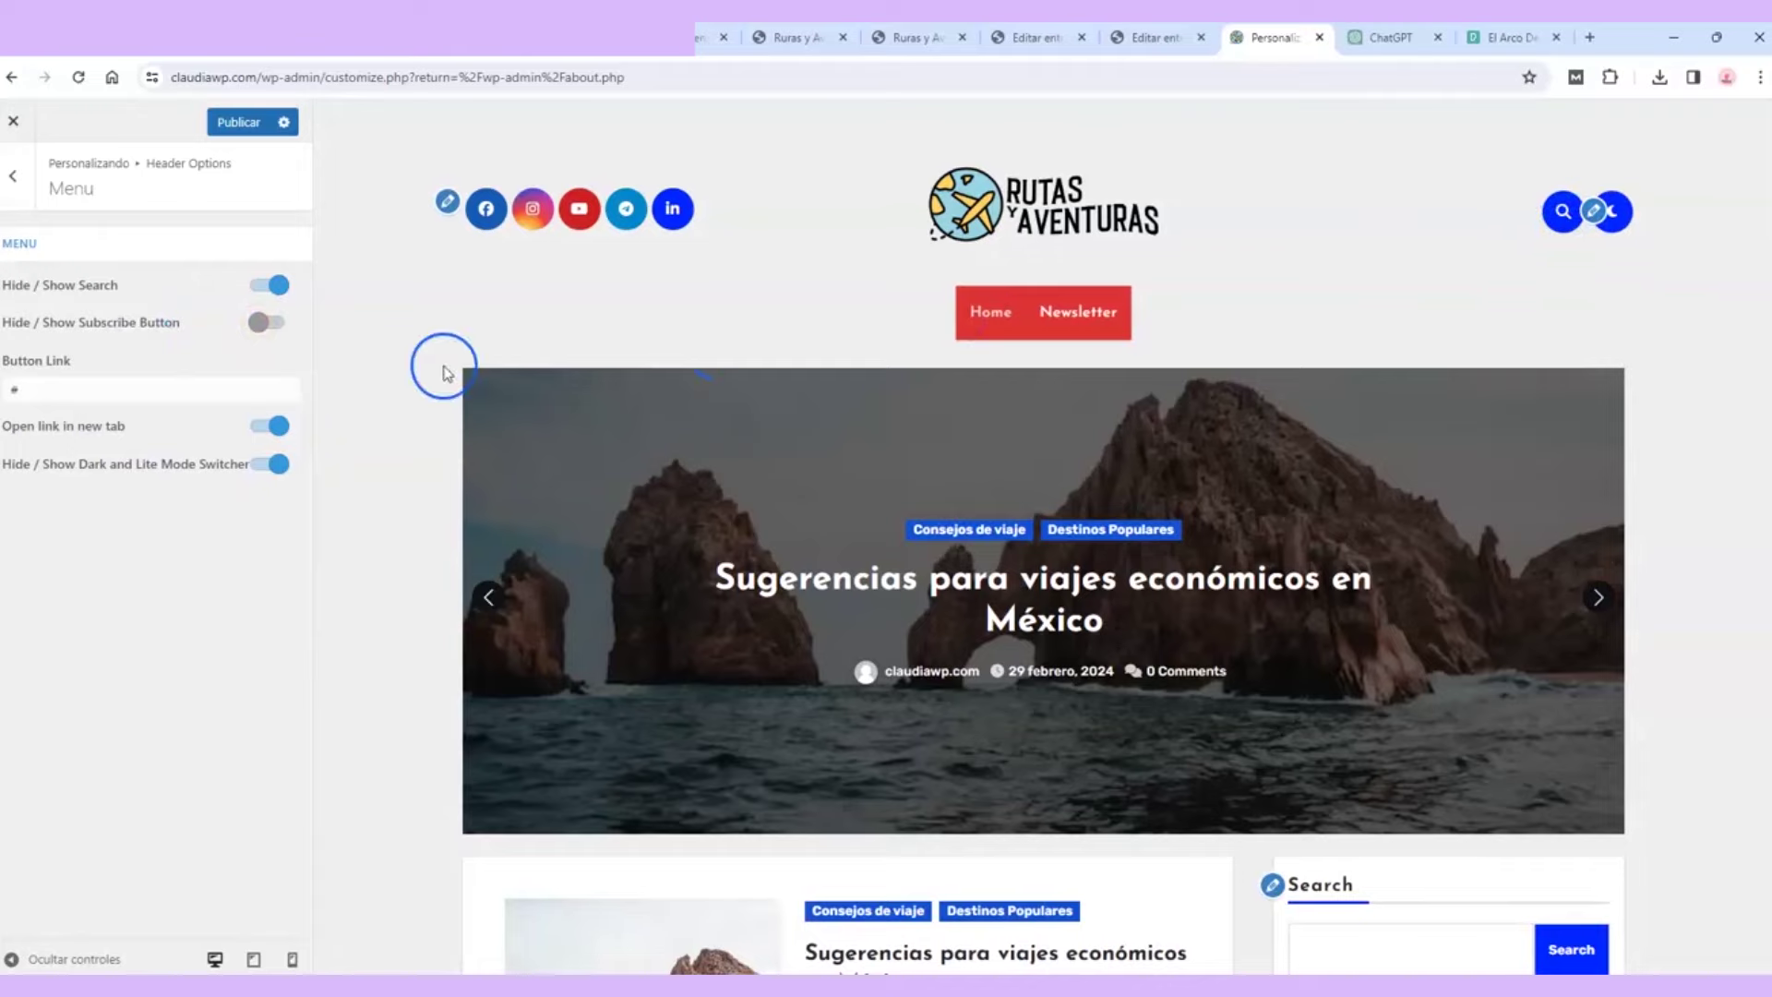
Step: Show the Subscribe button again, and test the dark and lite mode switcher by hiding and showing it
left_click(268, 324)
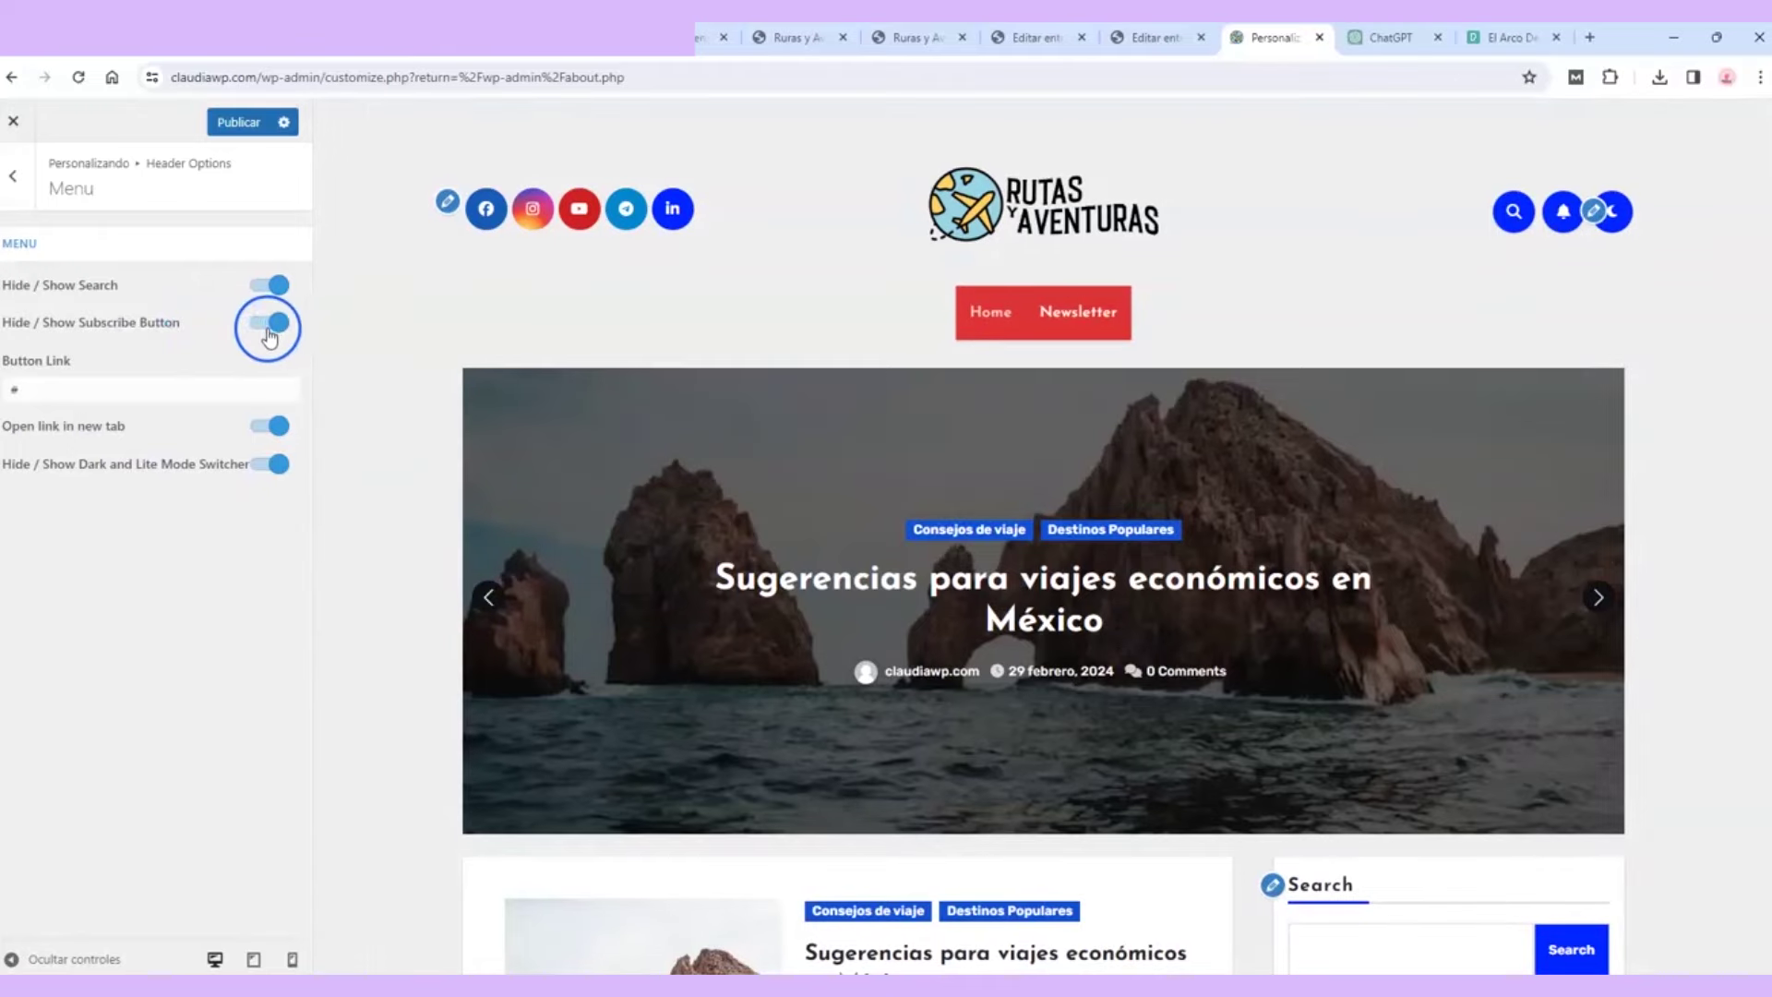
left_click(274, 470)
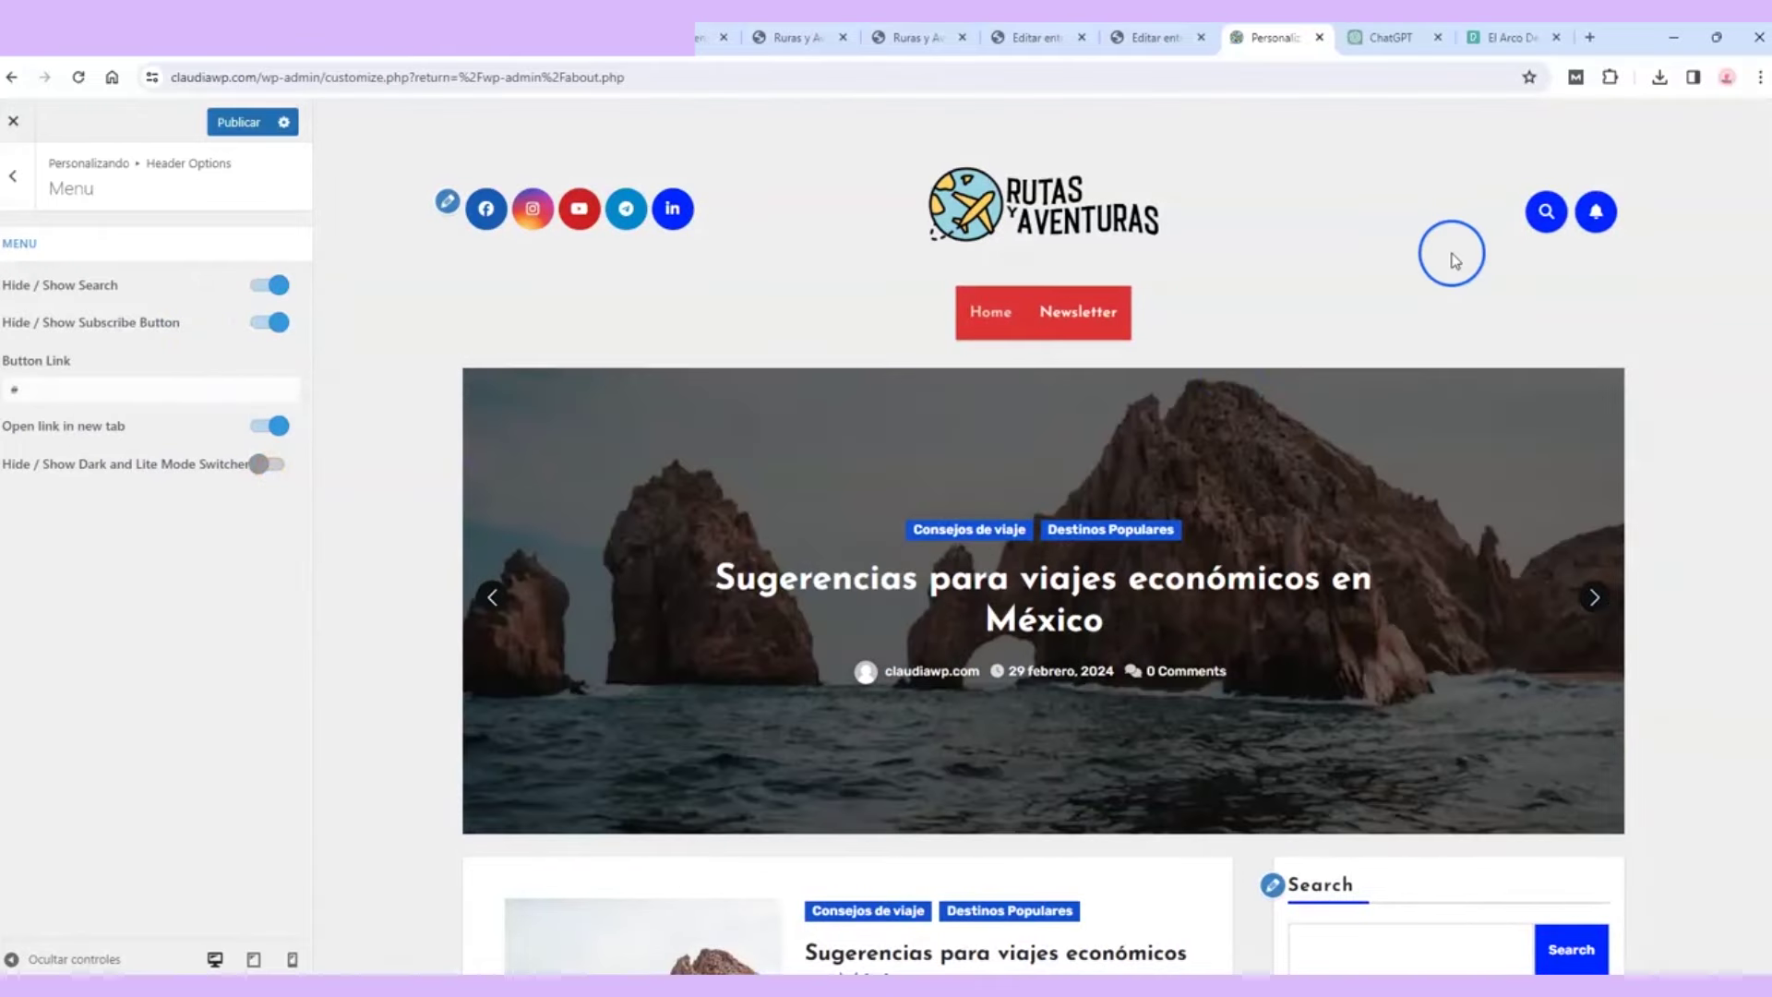
left_click(273, 469)
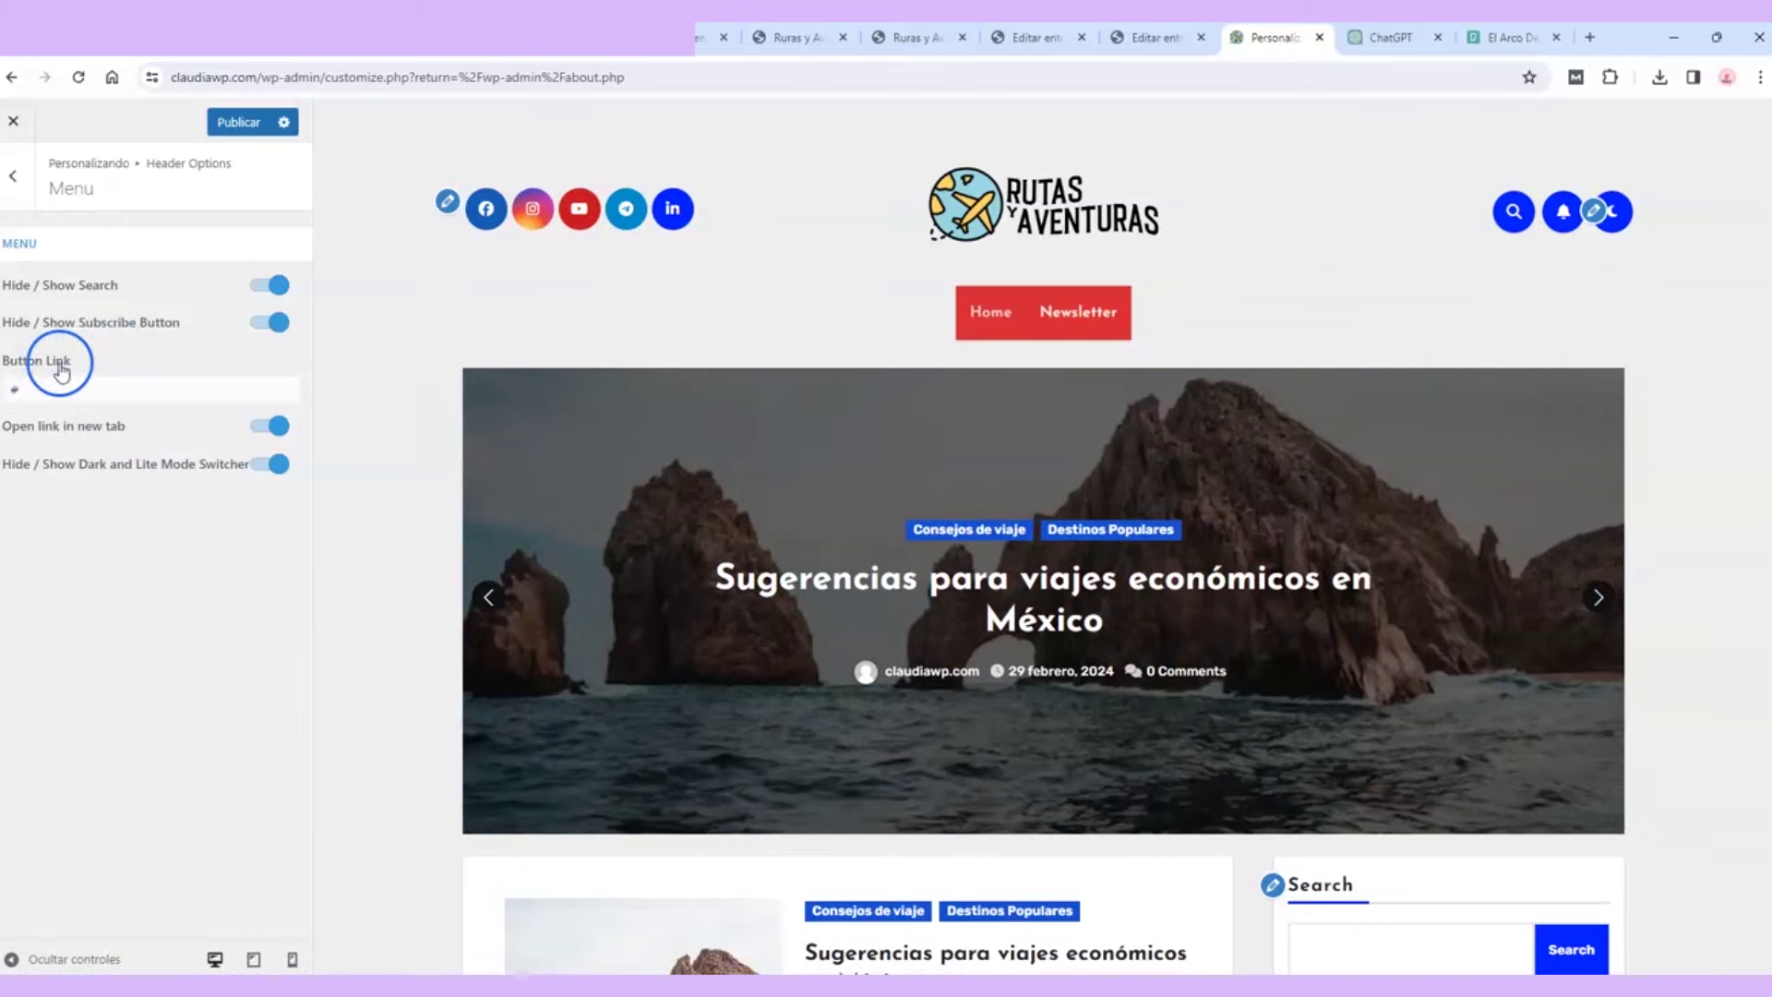
Step: Clear the Subscribe button's link and try to open the Newsletter page from the site preview
left_click_drag(73, 381, 2, 393)
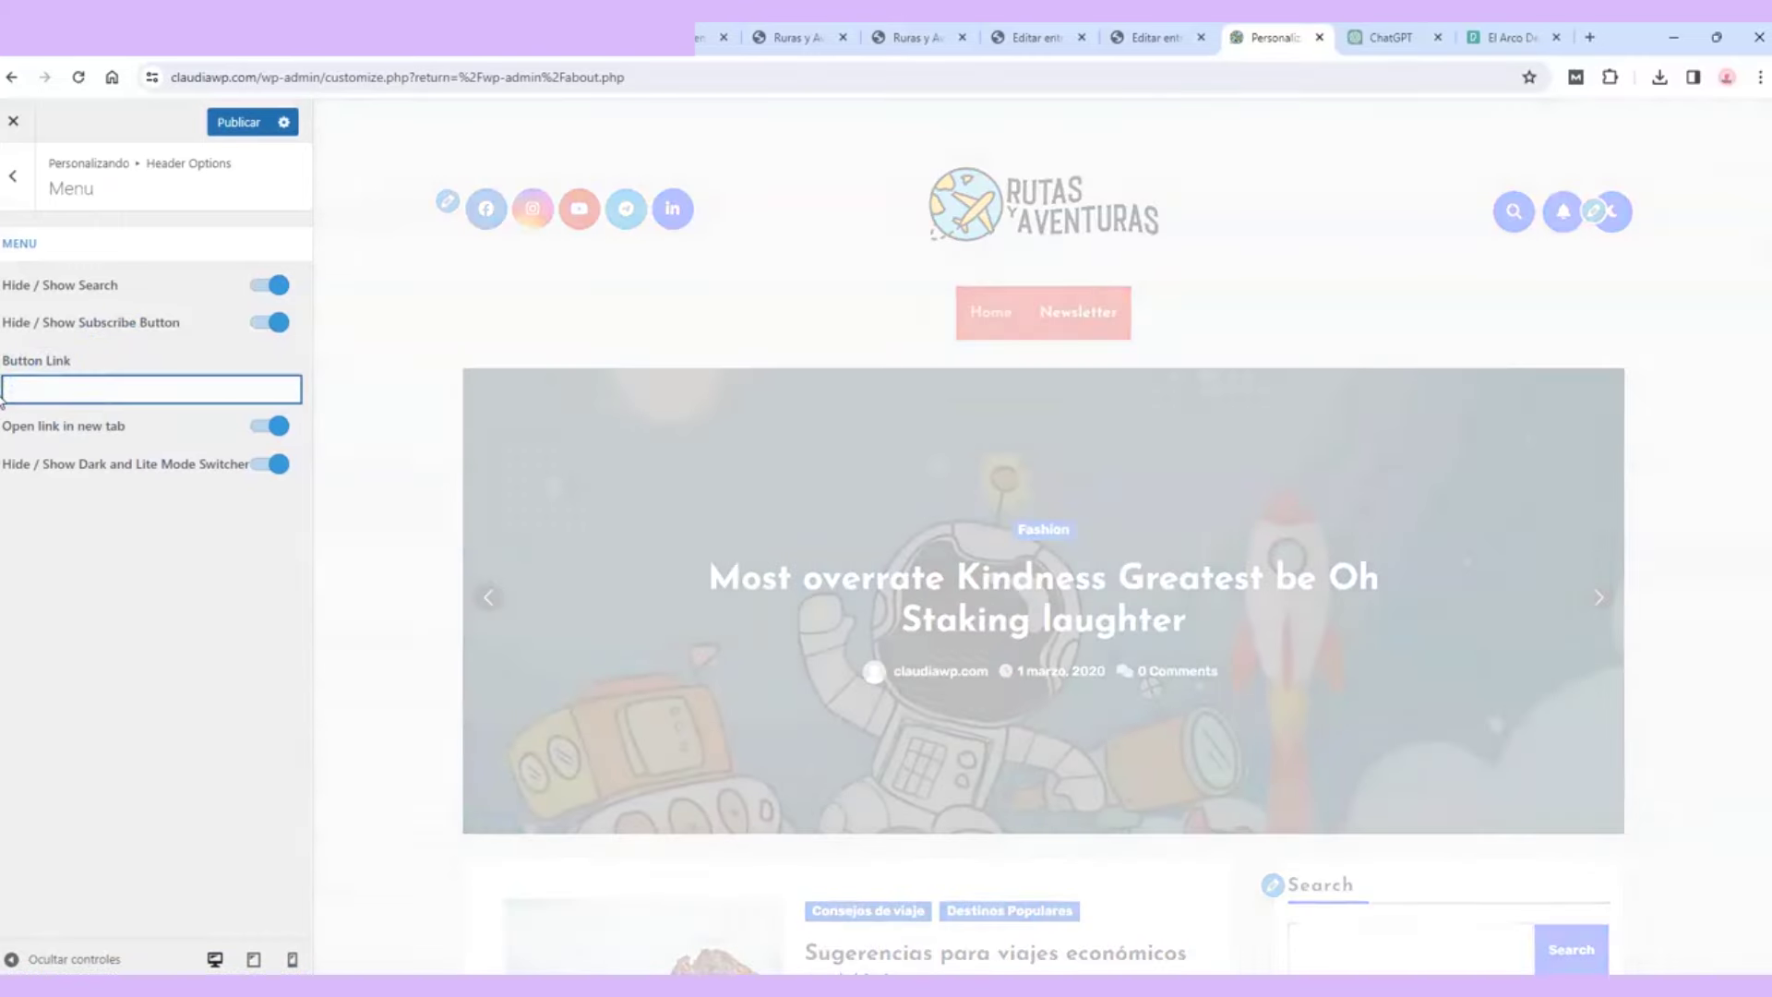
left_click(1115, 330)
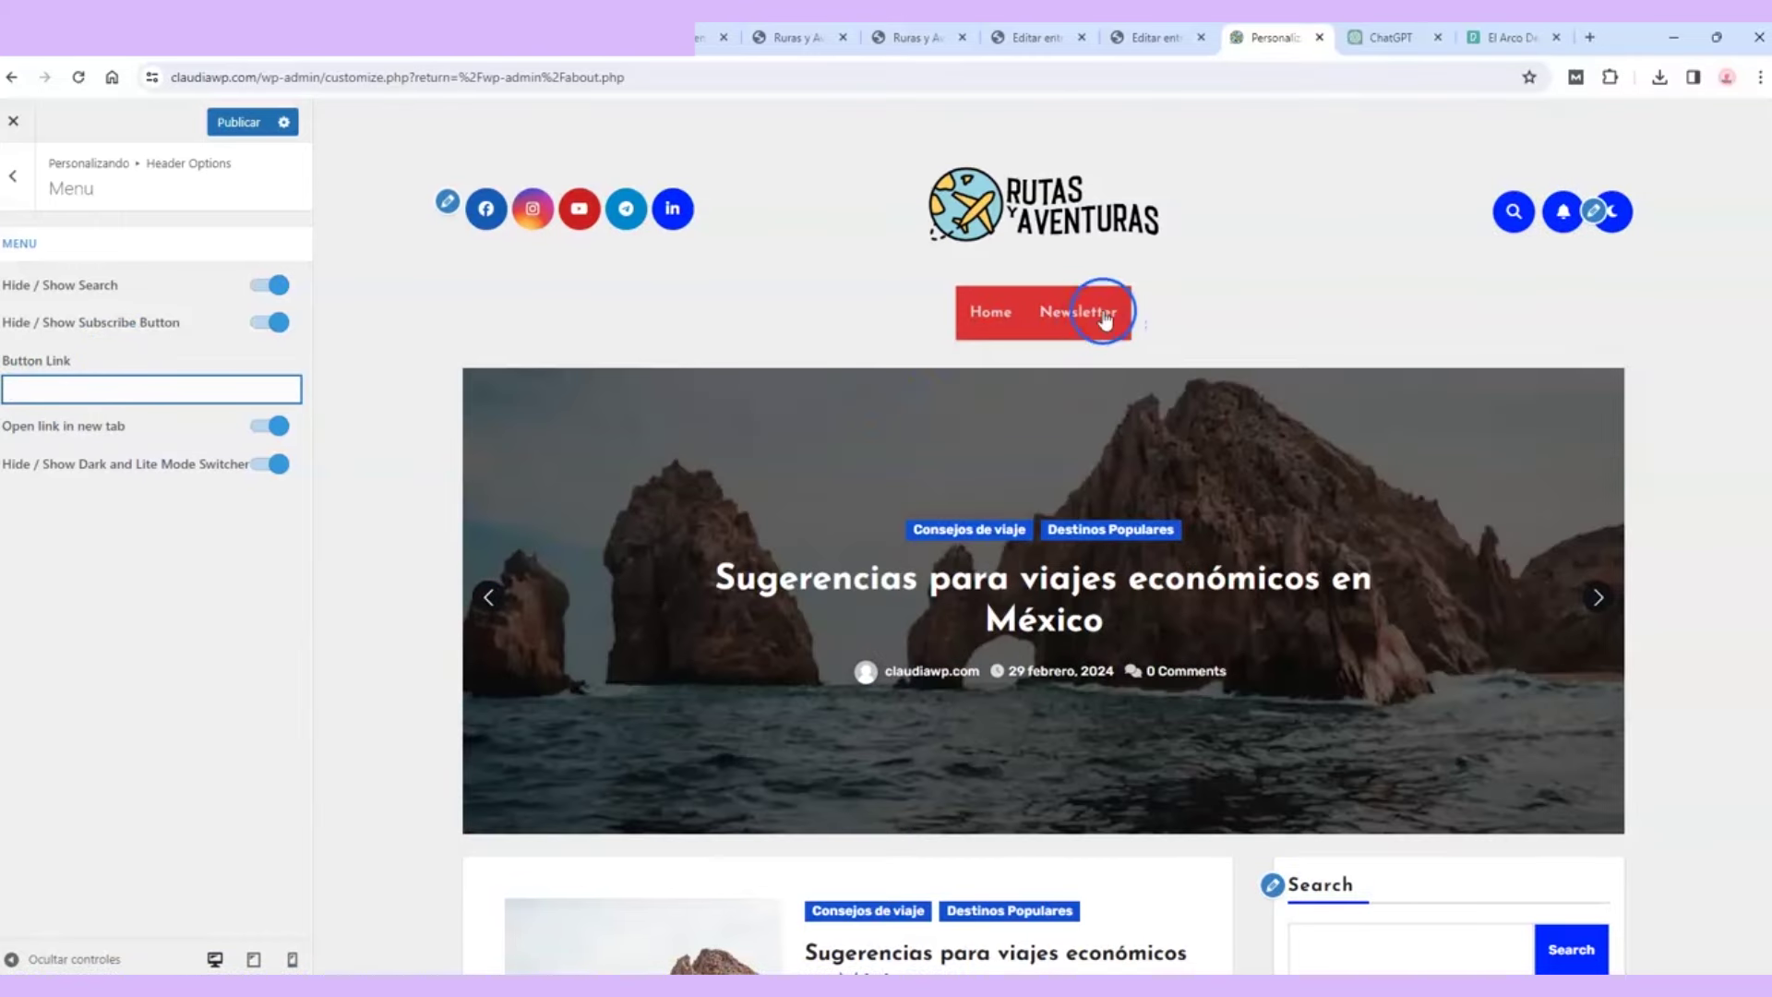
left_click(1097, 323)
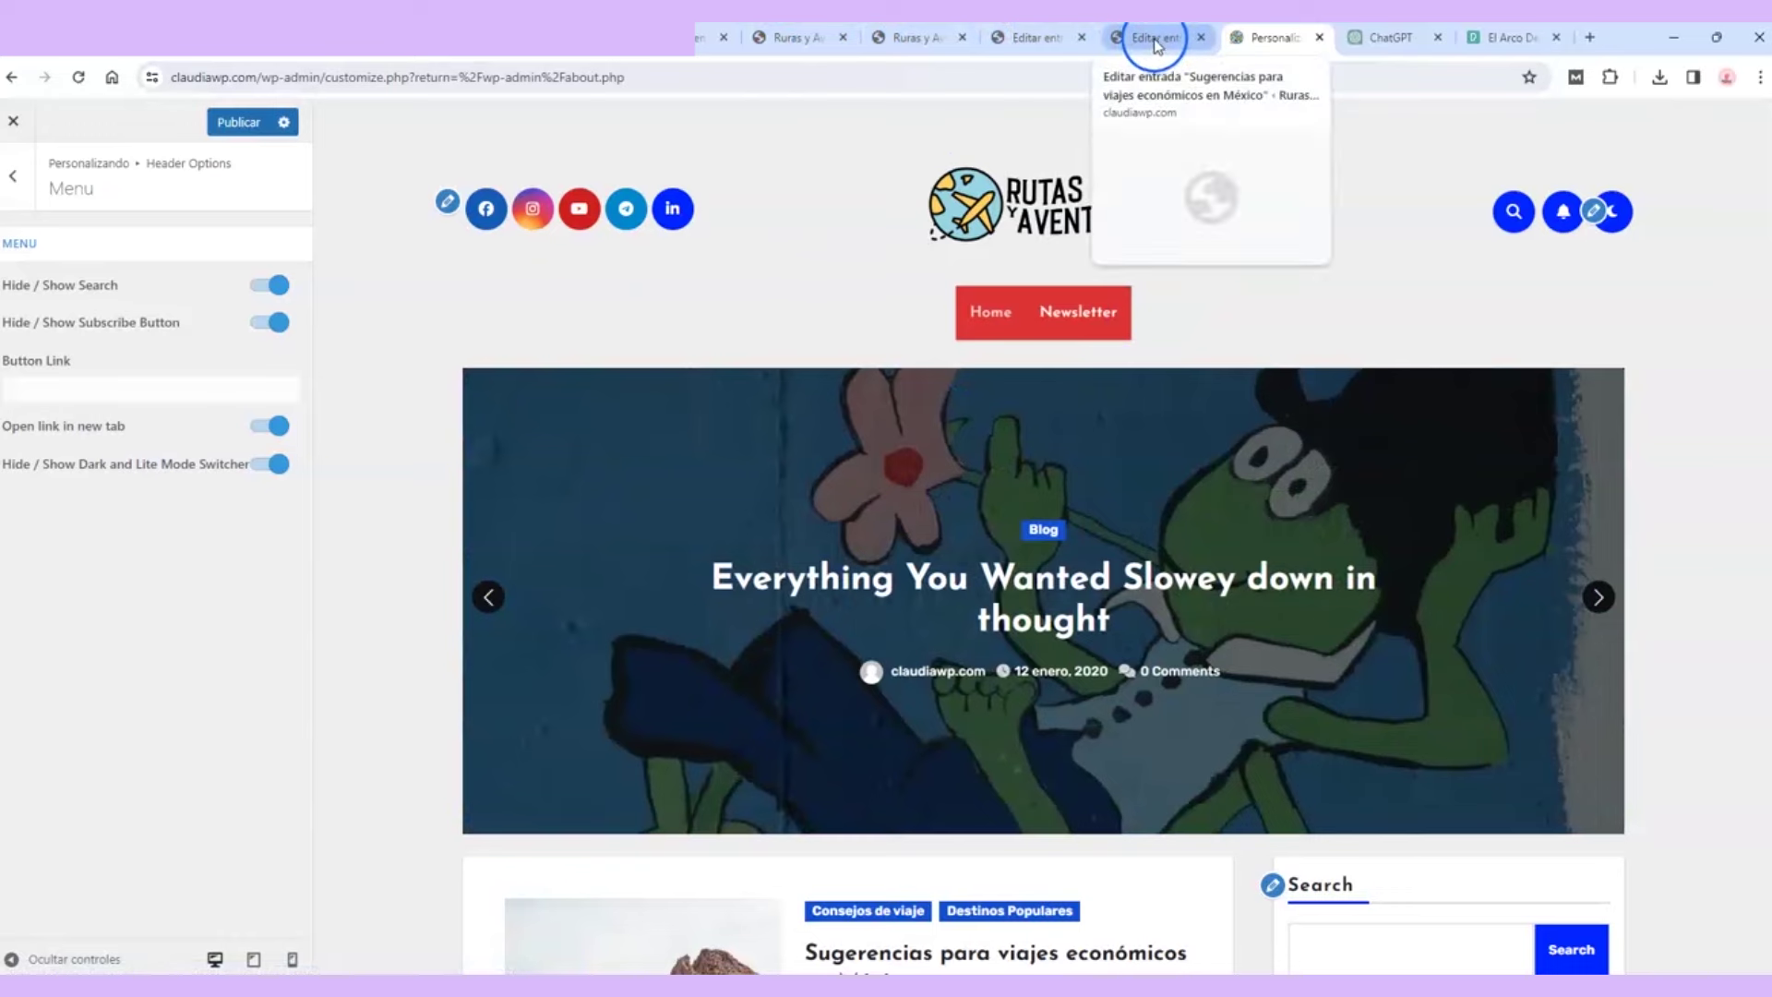
Step: Leave the post editor for the live site, open its Newsletter page, and copy the page's address
left_click(1160, 45)
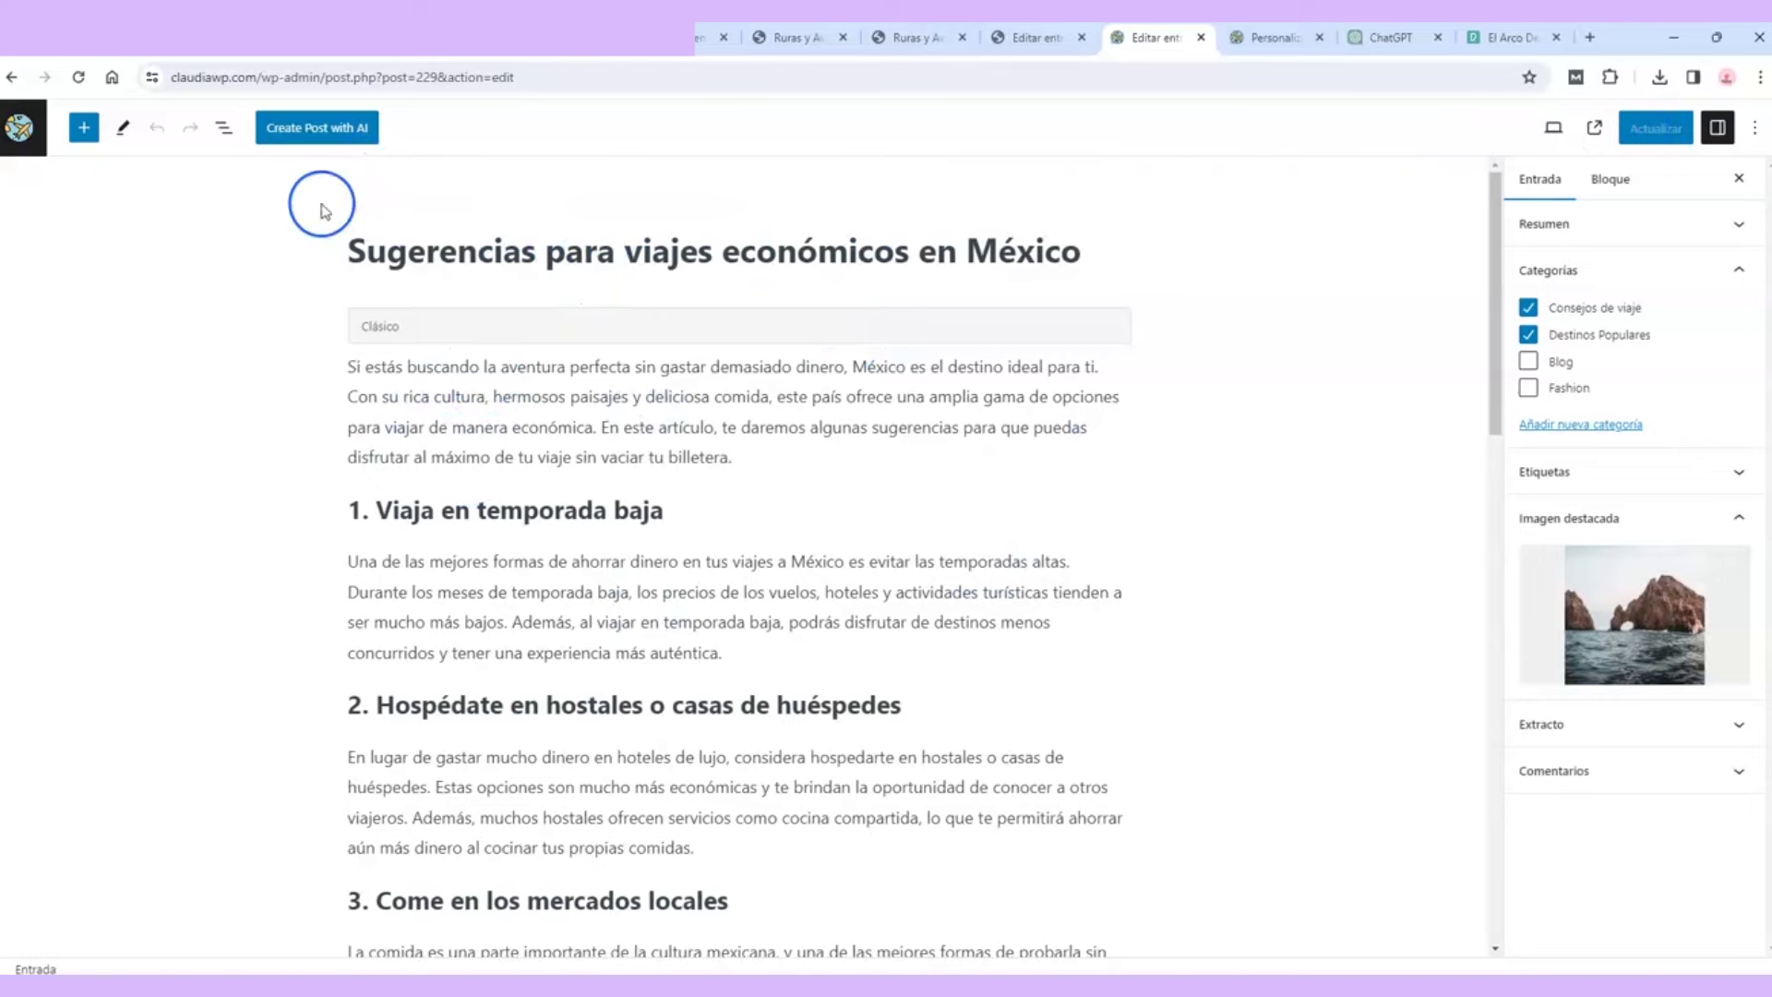
left_click(20, 129)
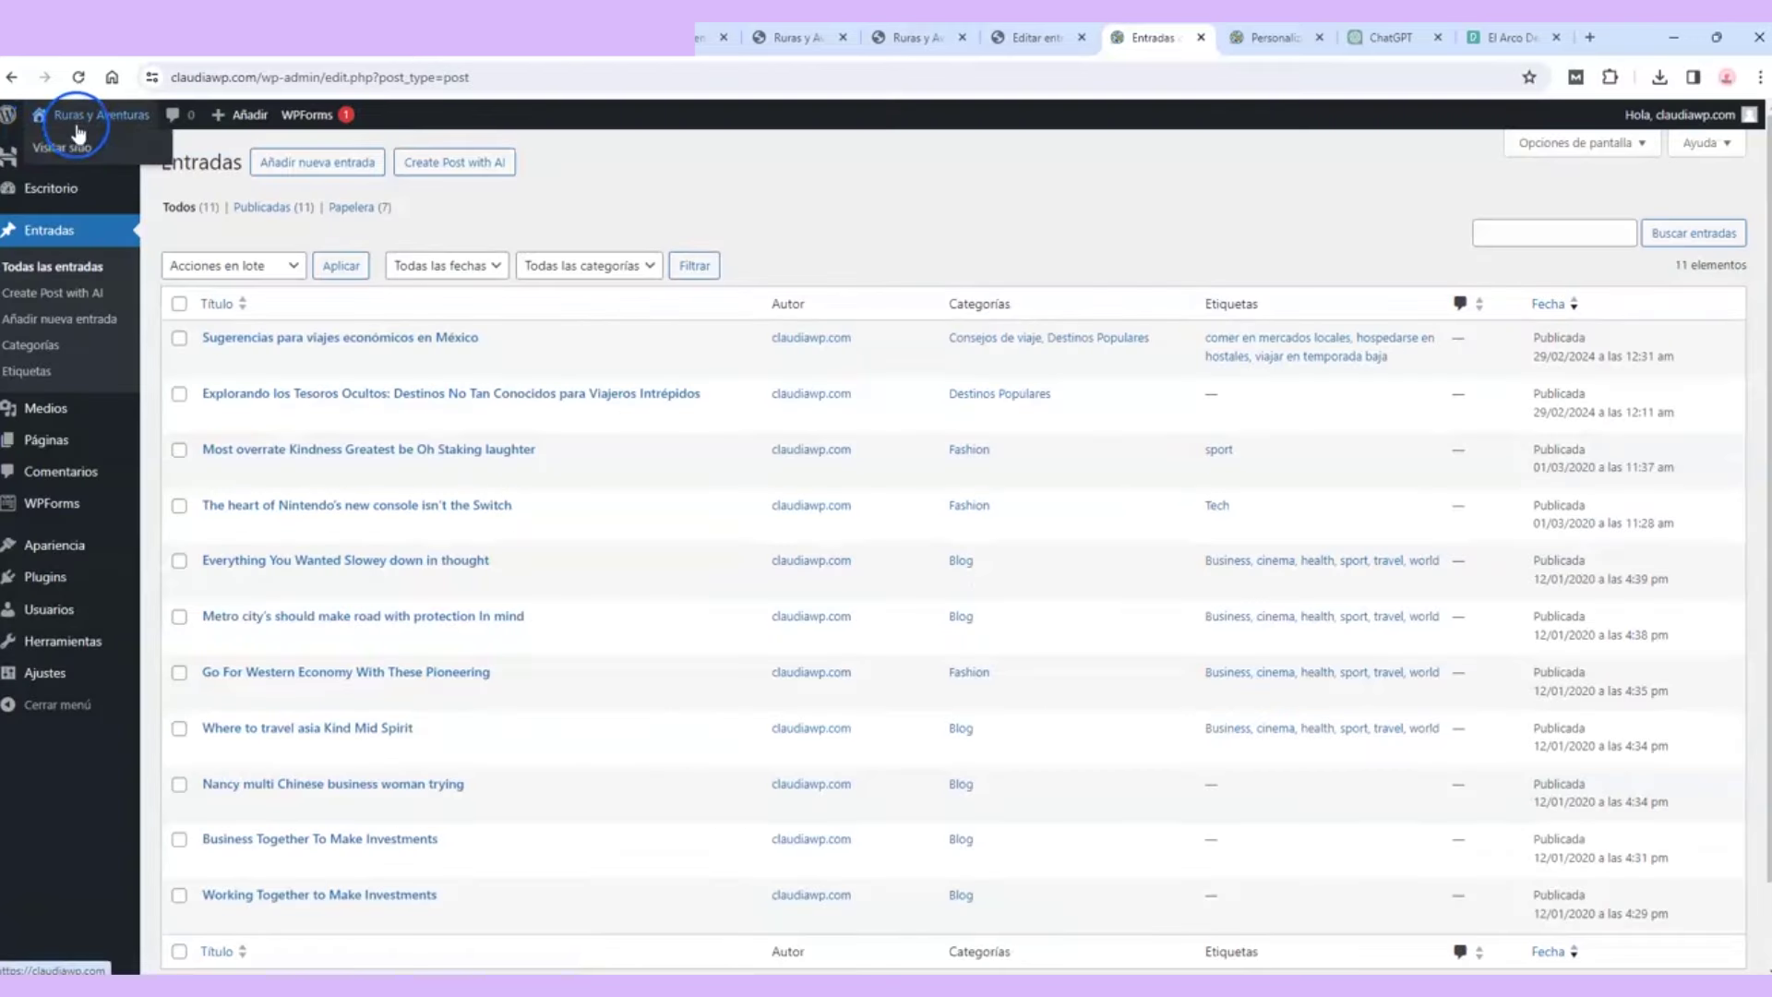
left_click(93, 157)
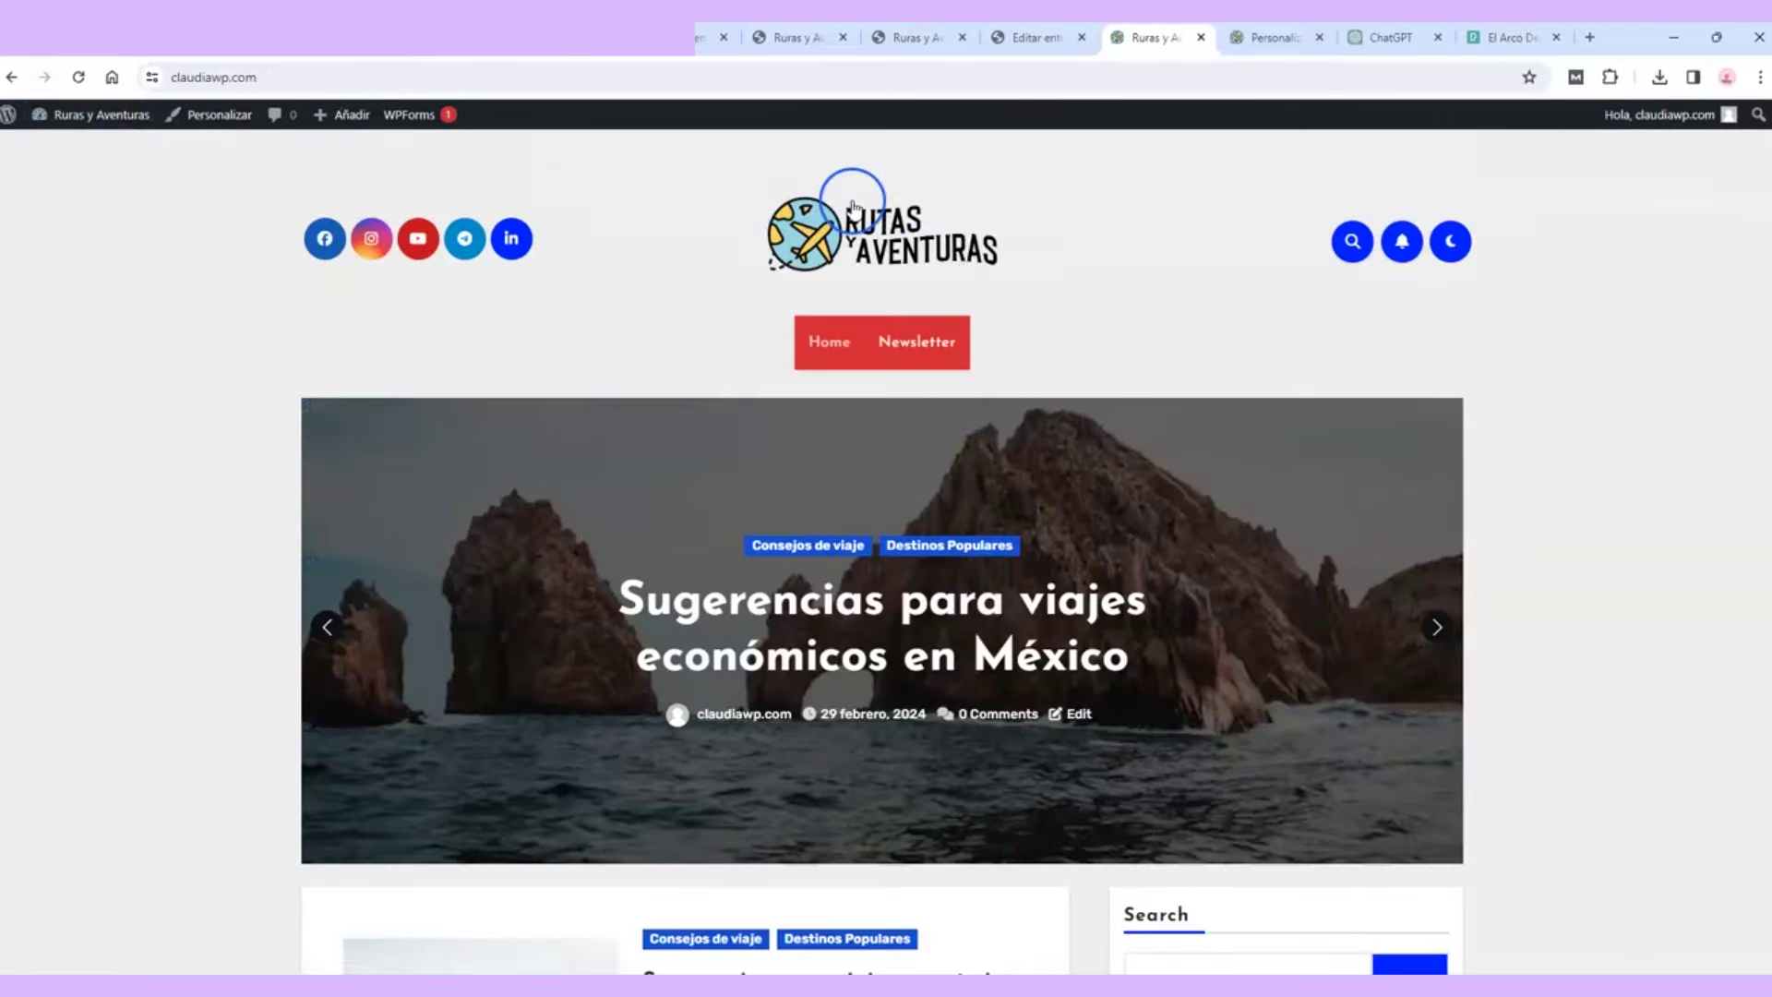
left_click(943, 342)
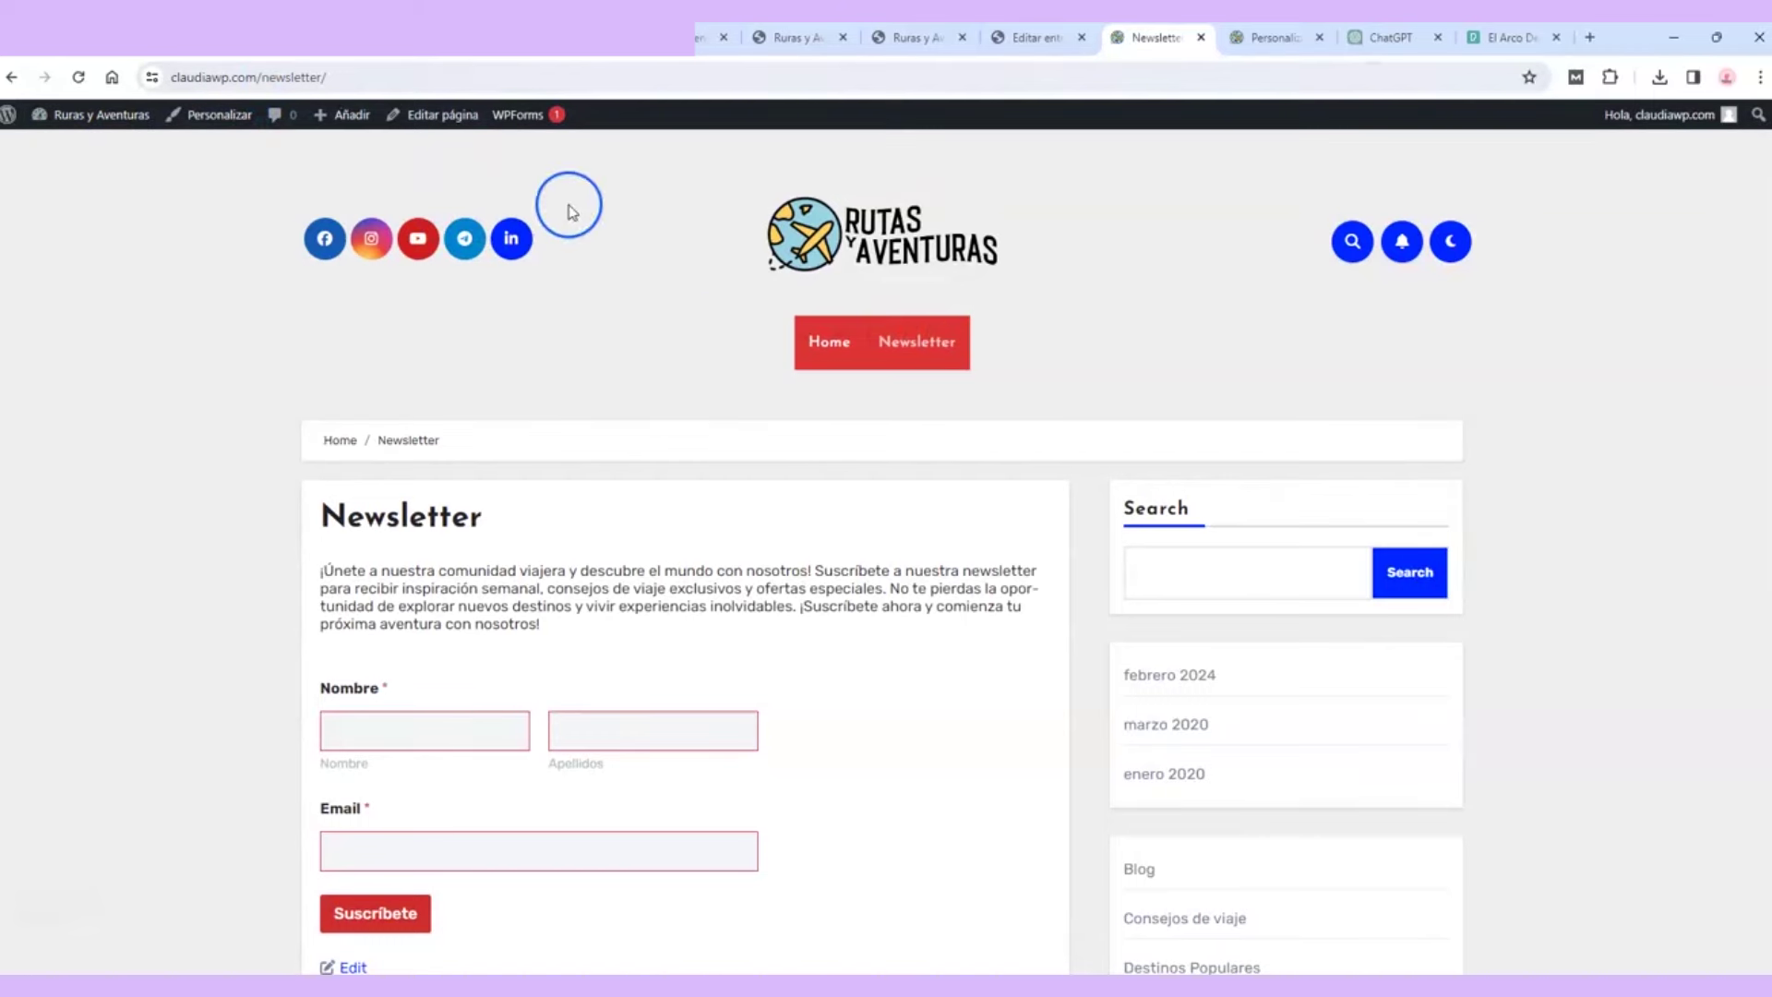
left_click(388, 77)
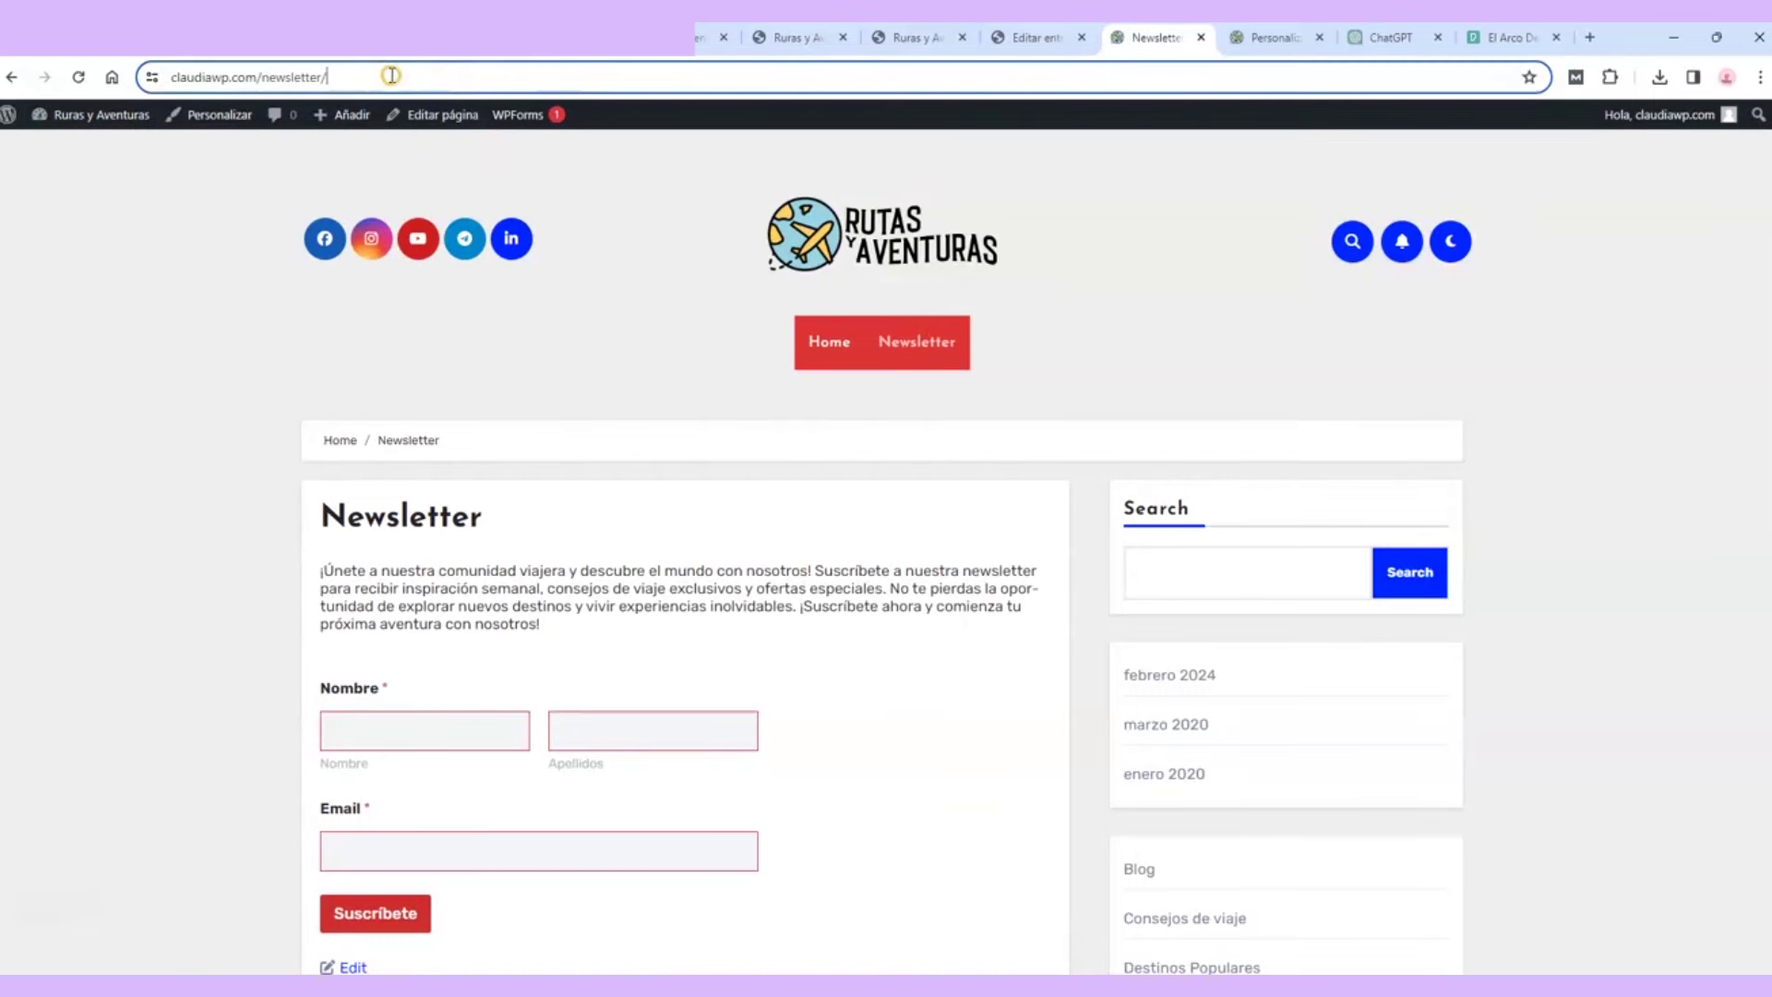
right_click(277, 79)
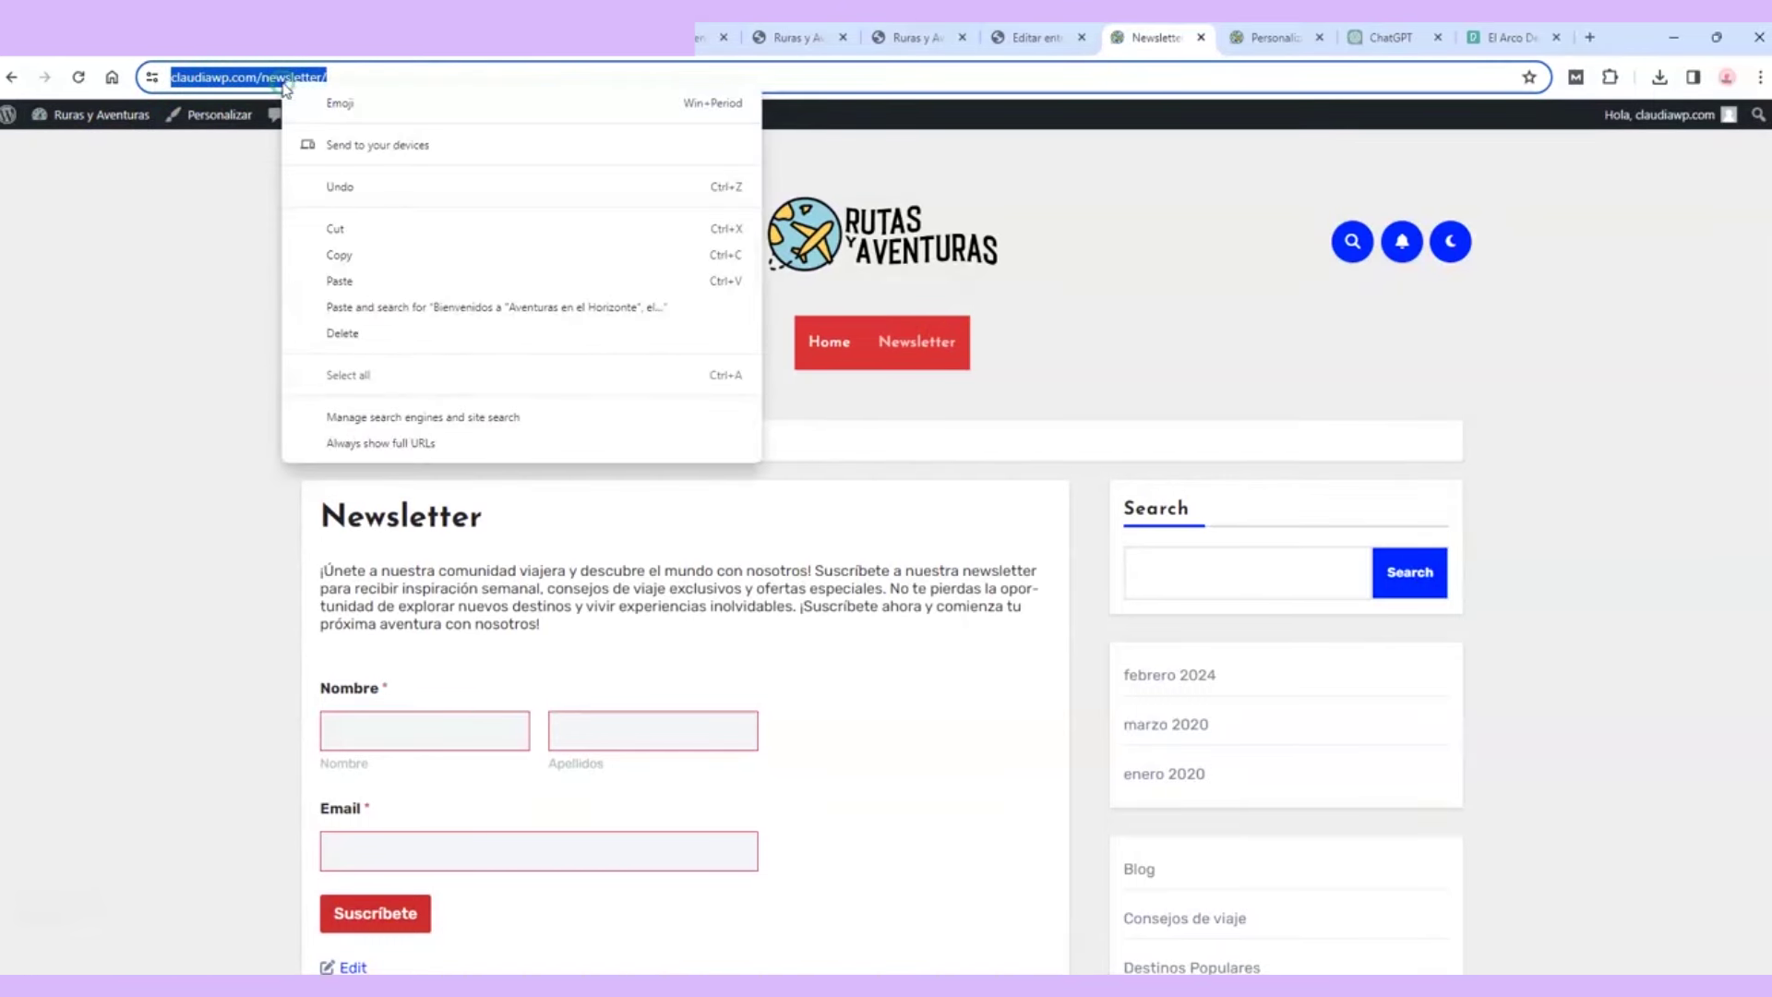
left_click(362, 249)
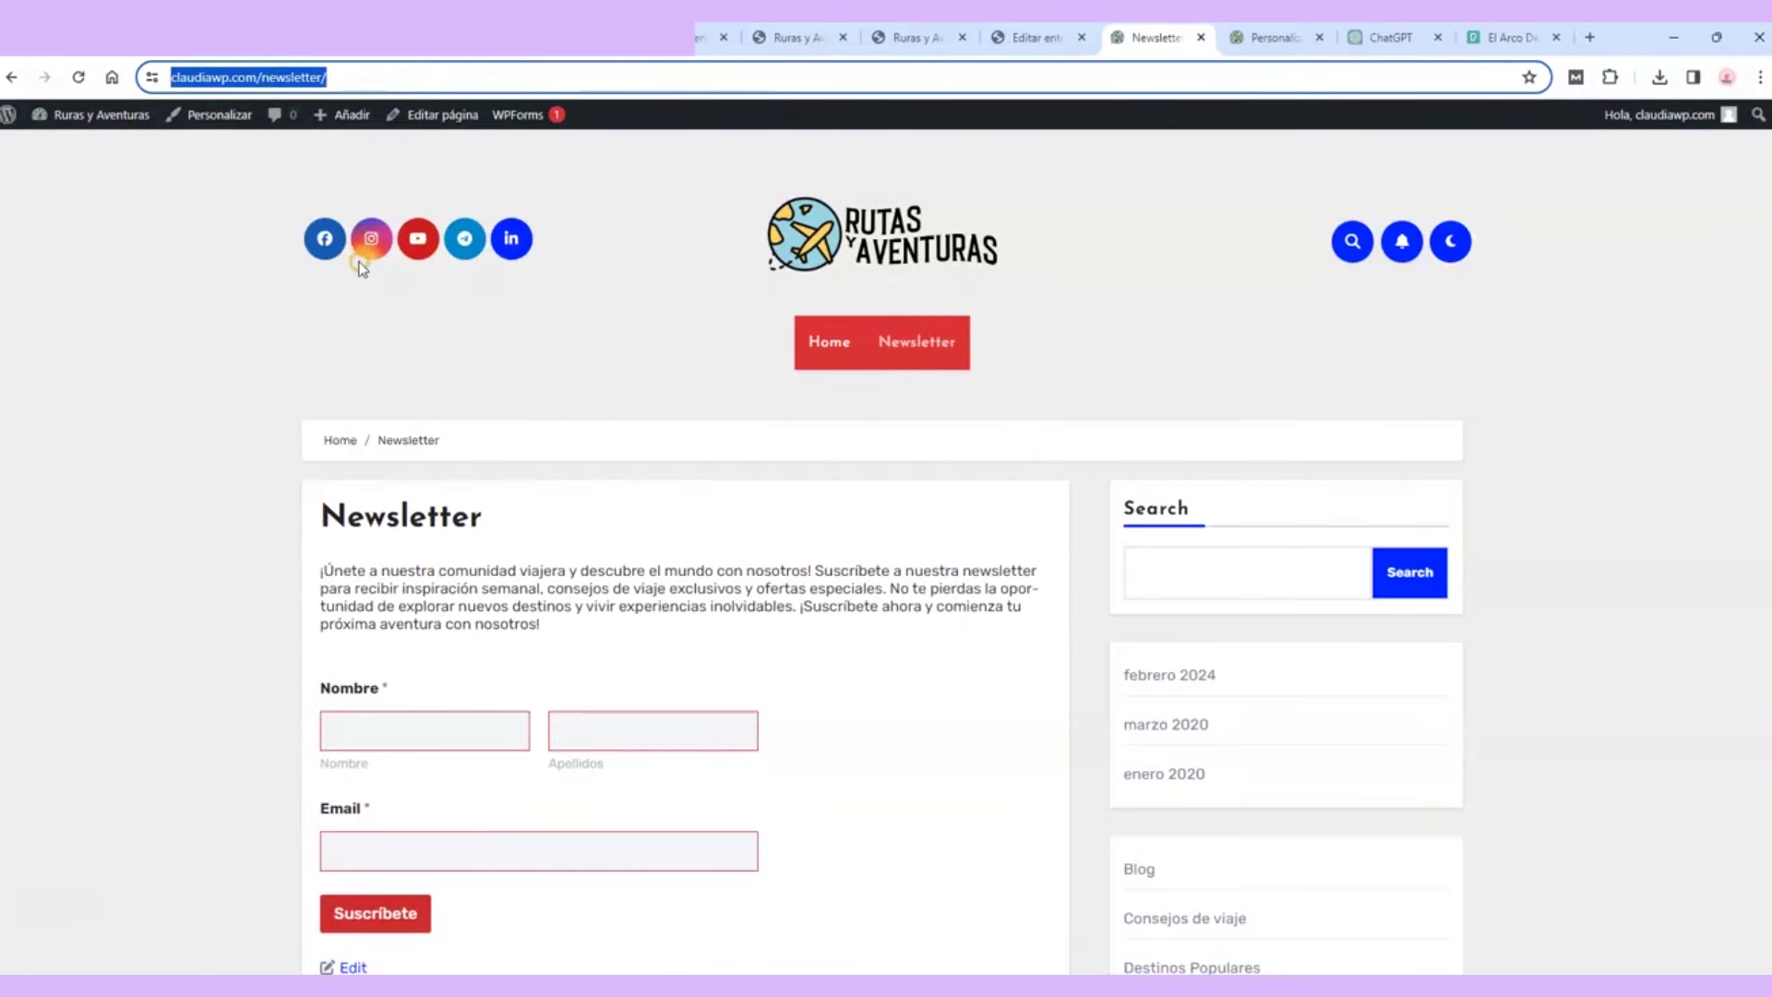
left_click(1283, 38)
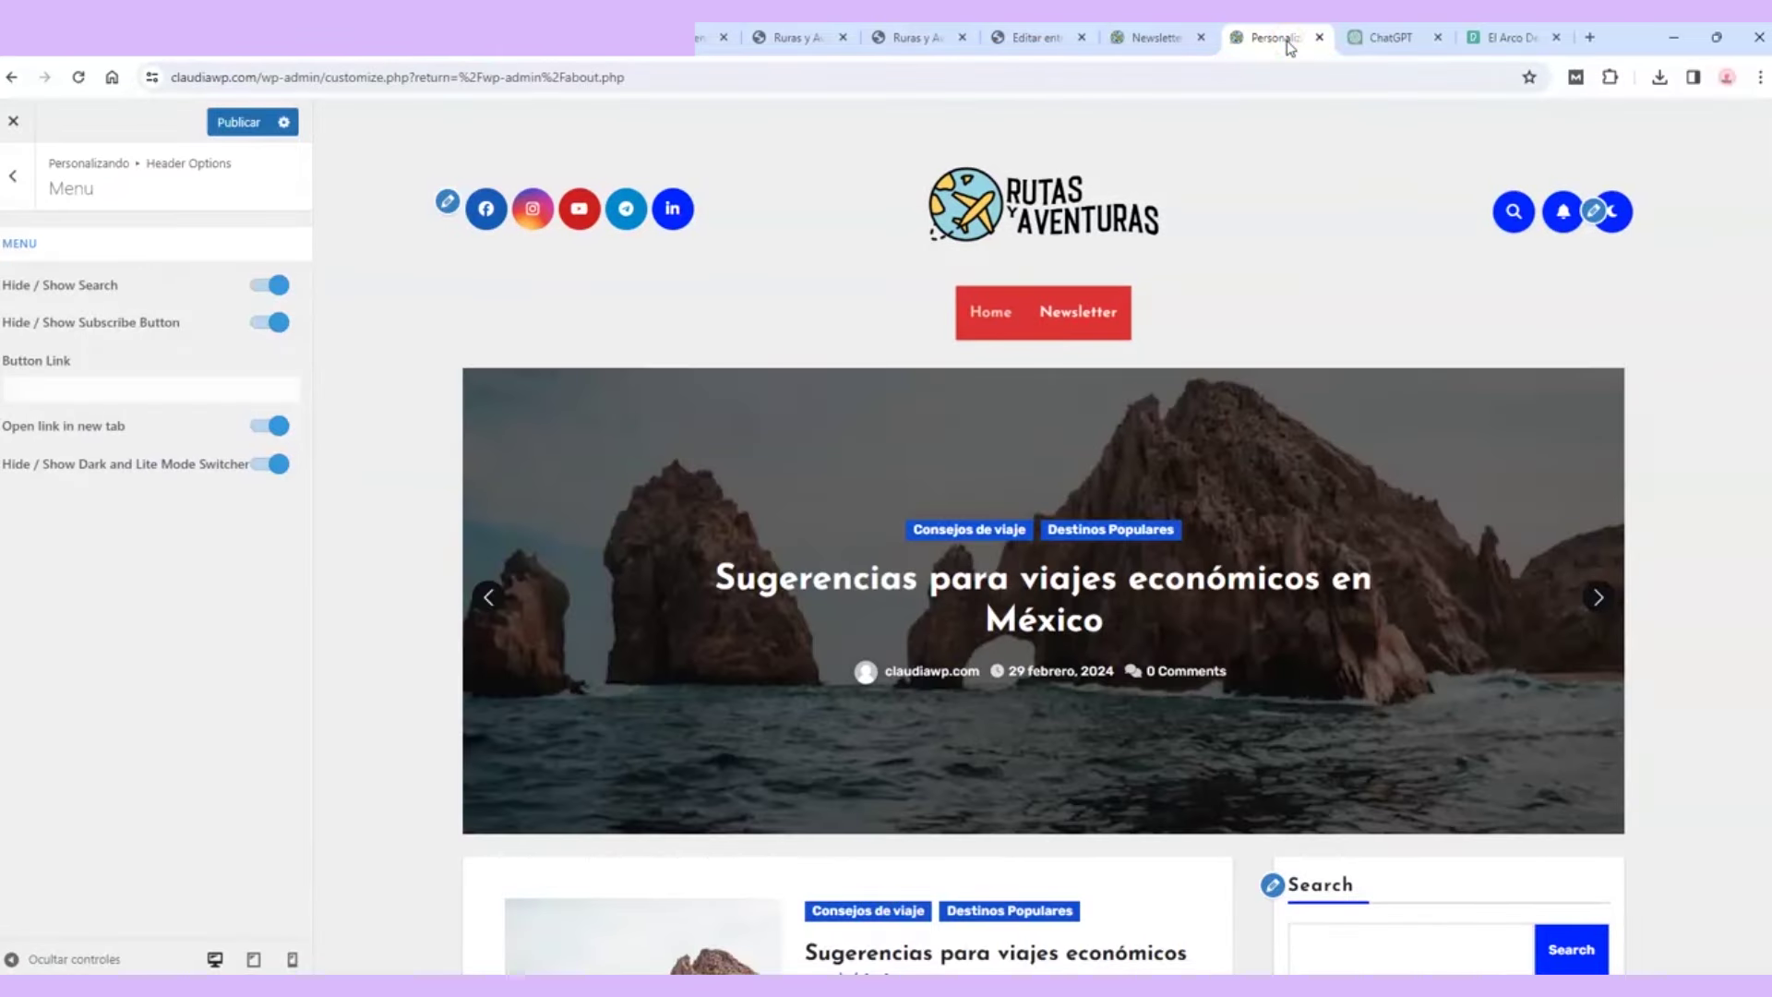
left_click(72, 389)
right_click(87, 388)
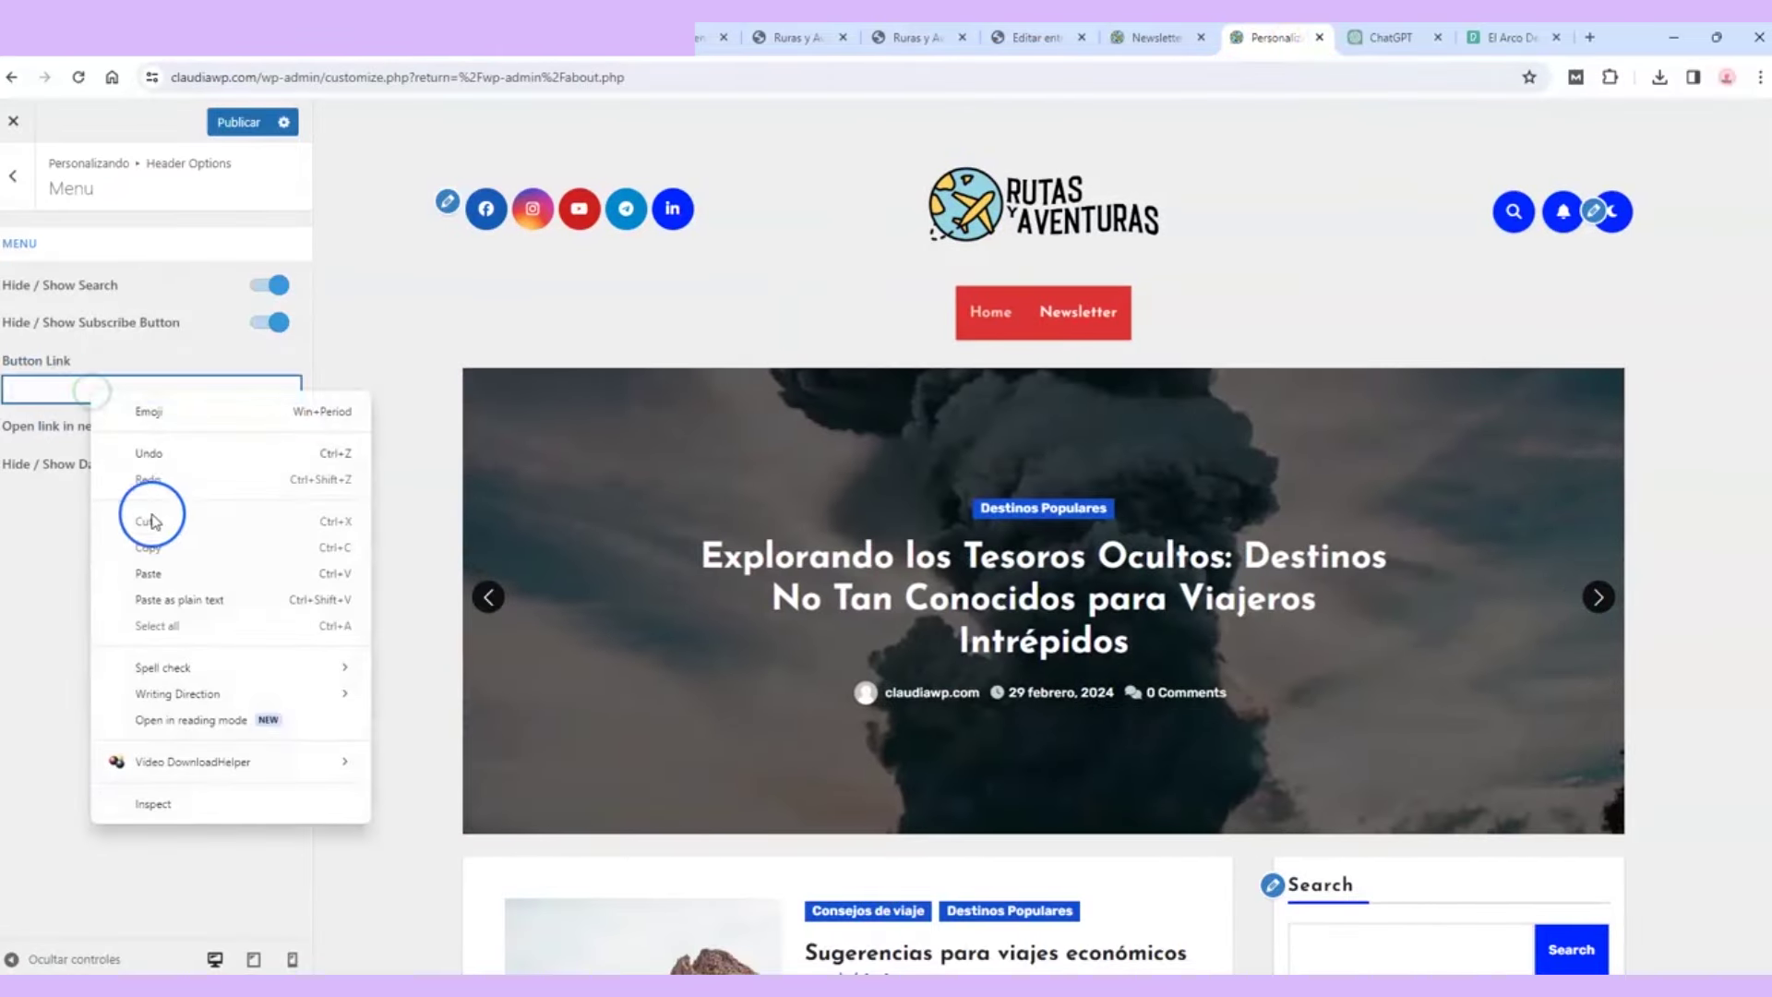
left_click(152, 574)
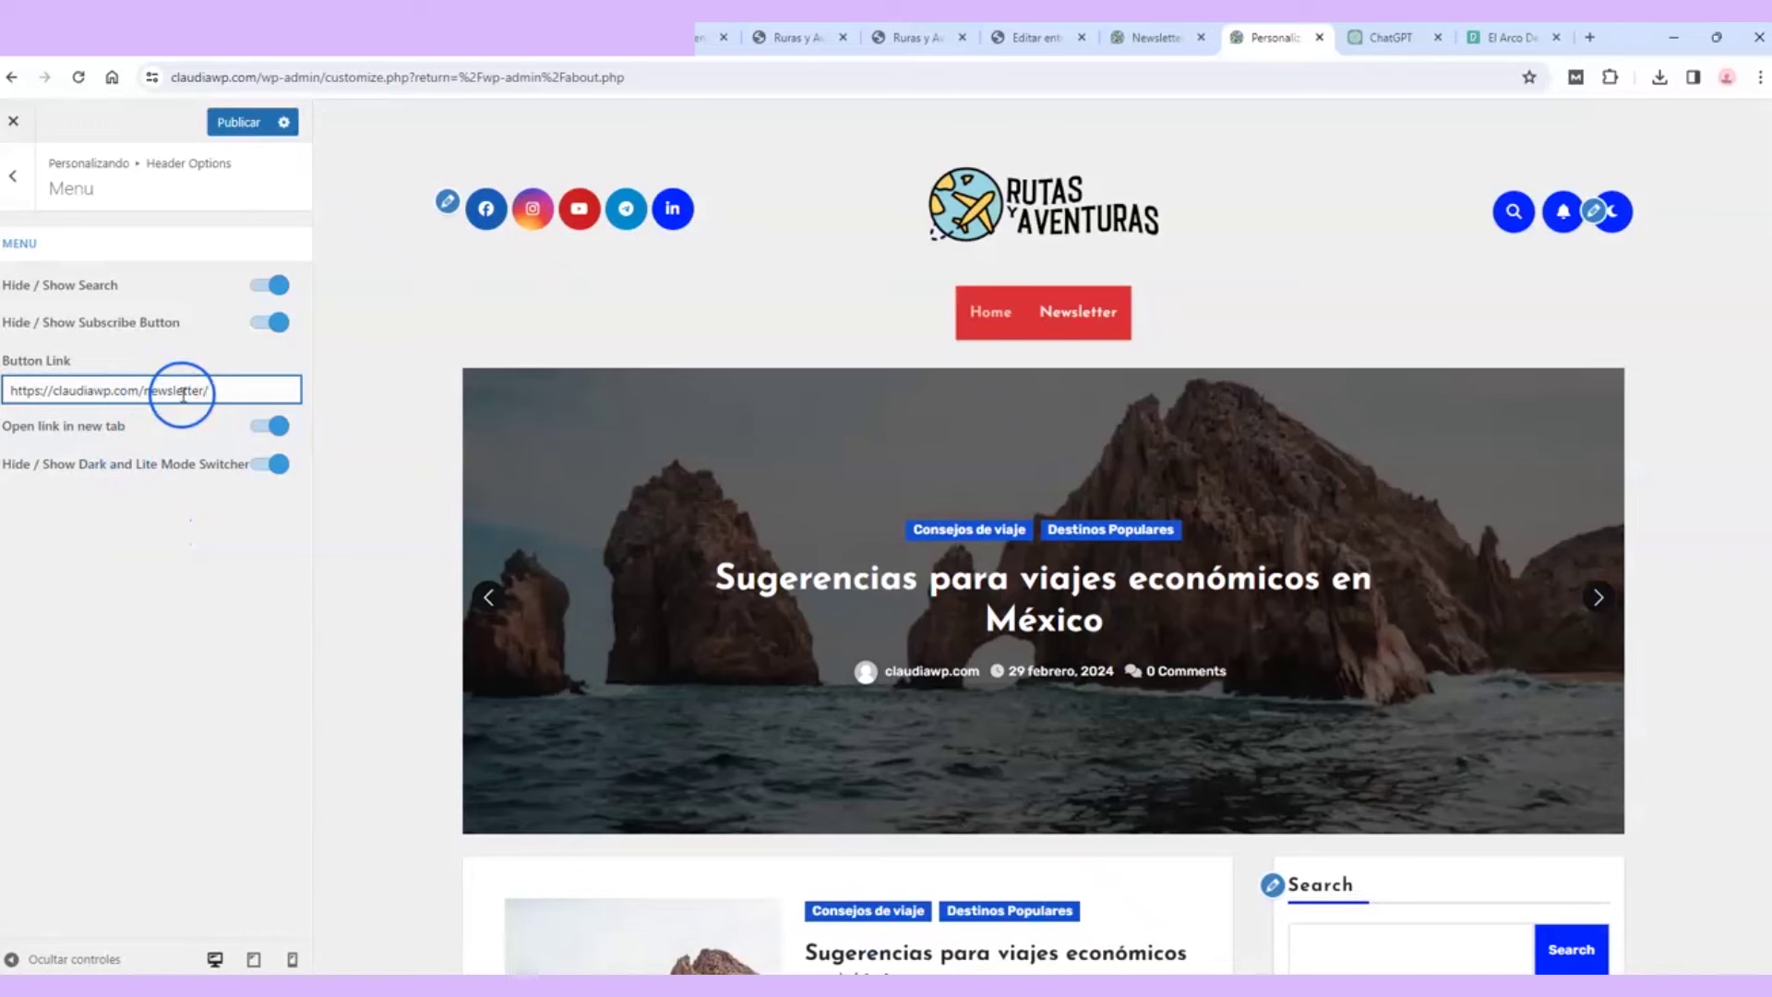
left_click(246, 124)
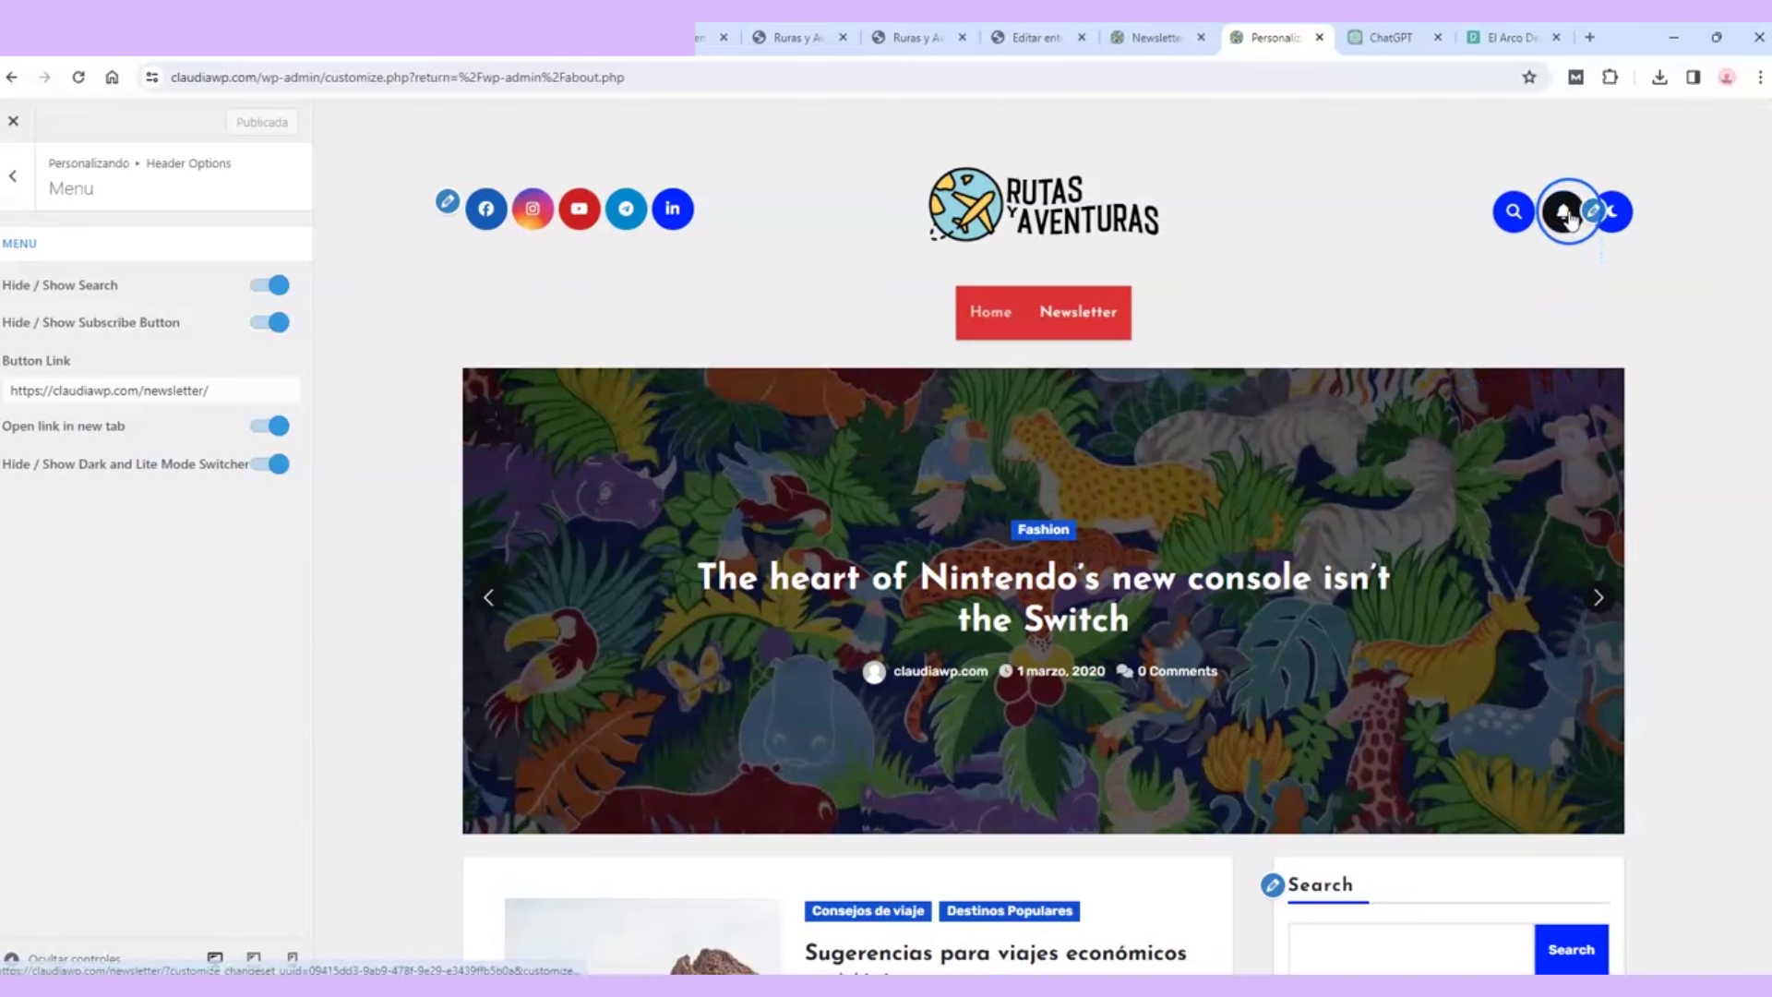
Step: Review the live Newsletter page with its subscription form, and return to the customizer
left_click(1154, 38)
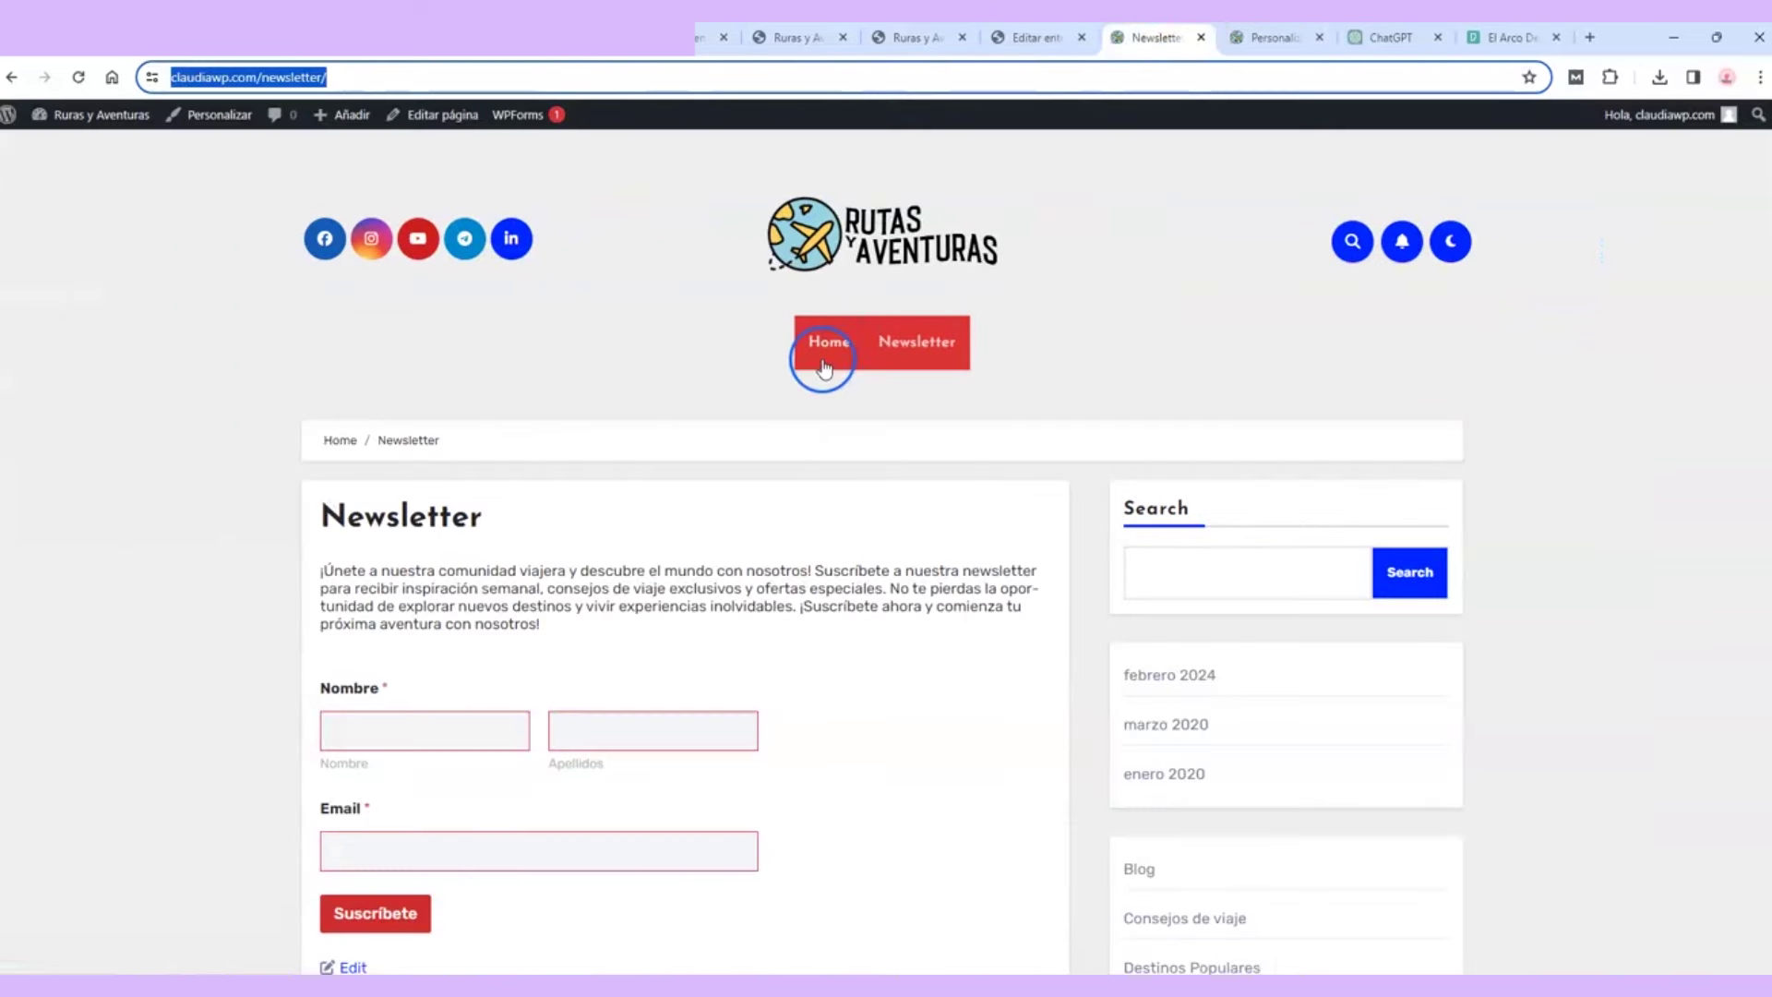
scroll(550, 622, "down", 2)
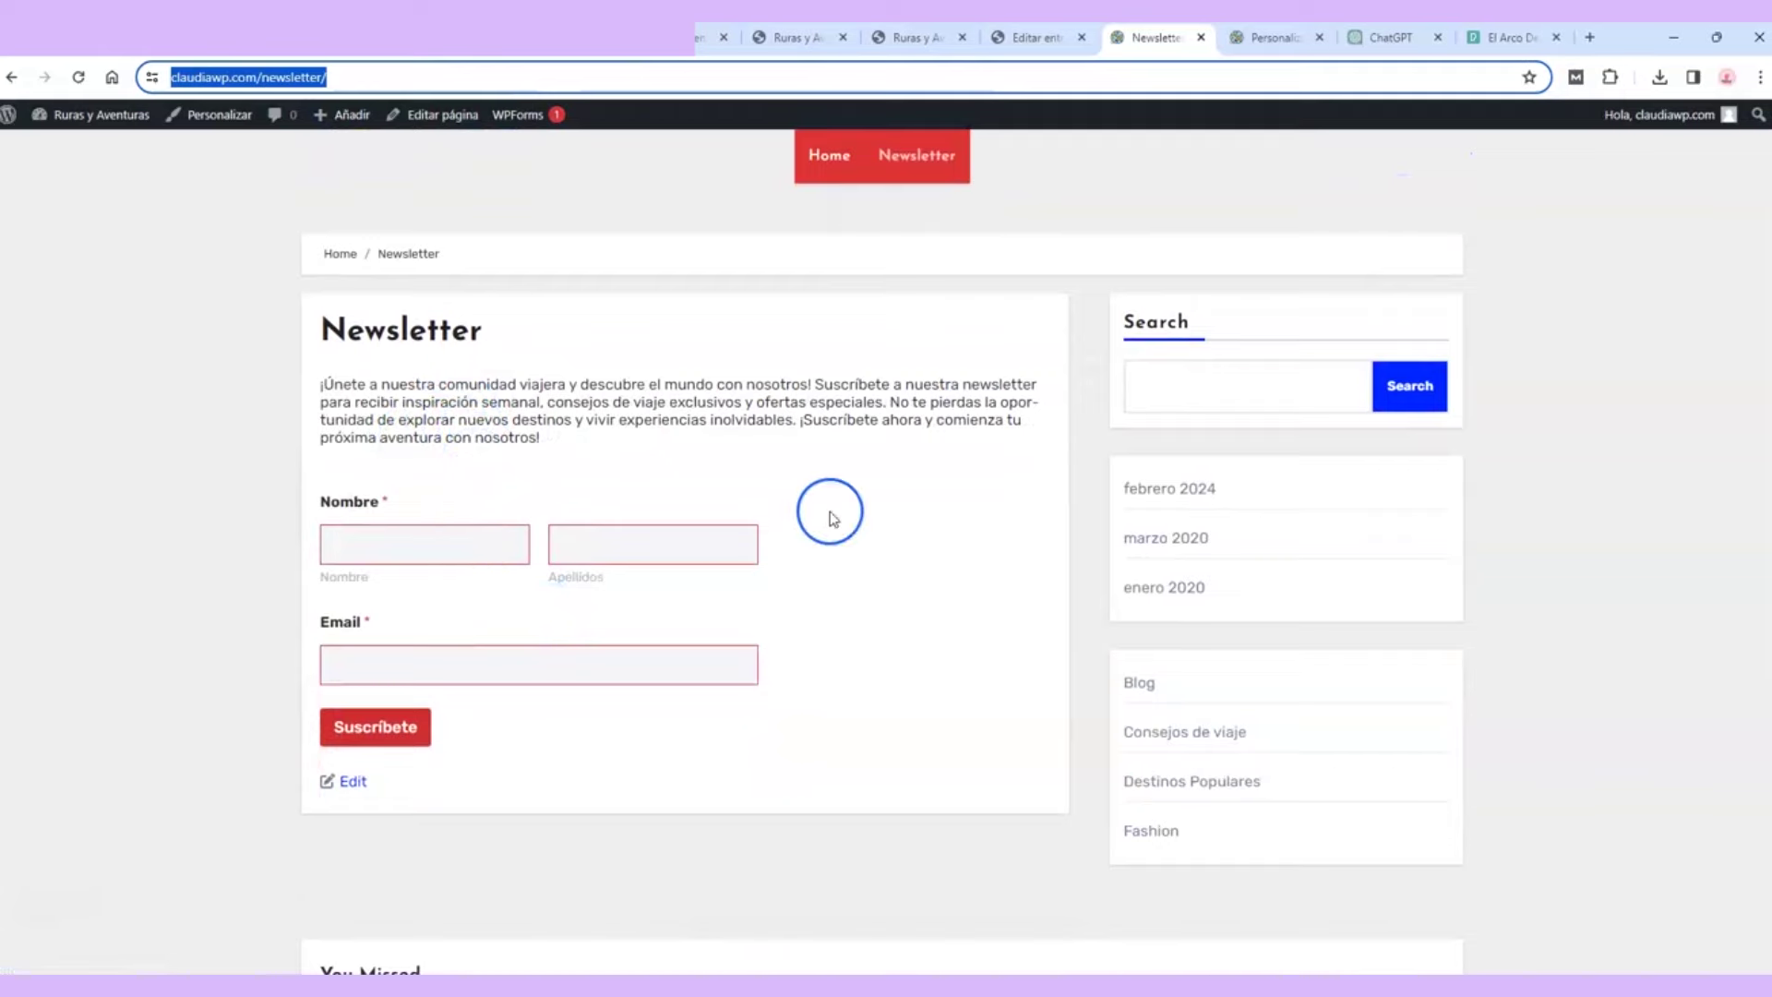
scroll(831, 514, "up", 2)
left_click(1267, 38)
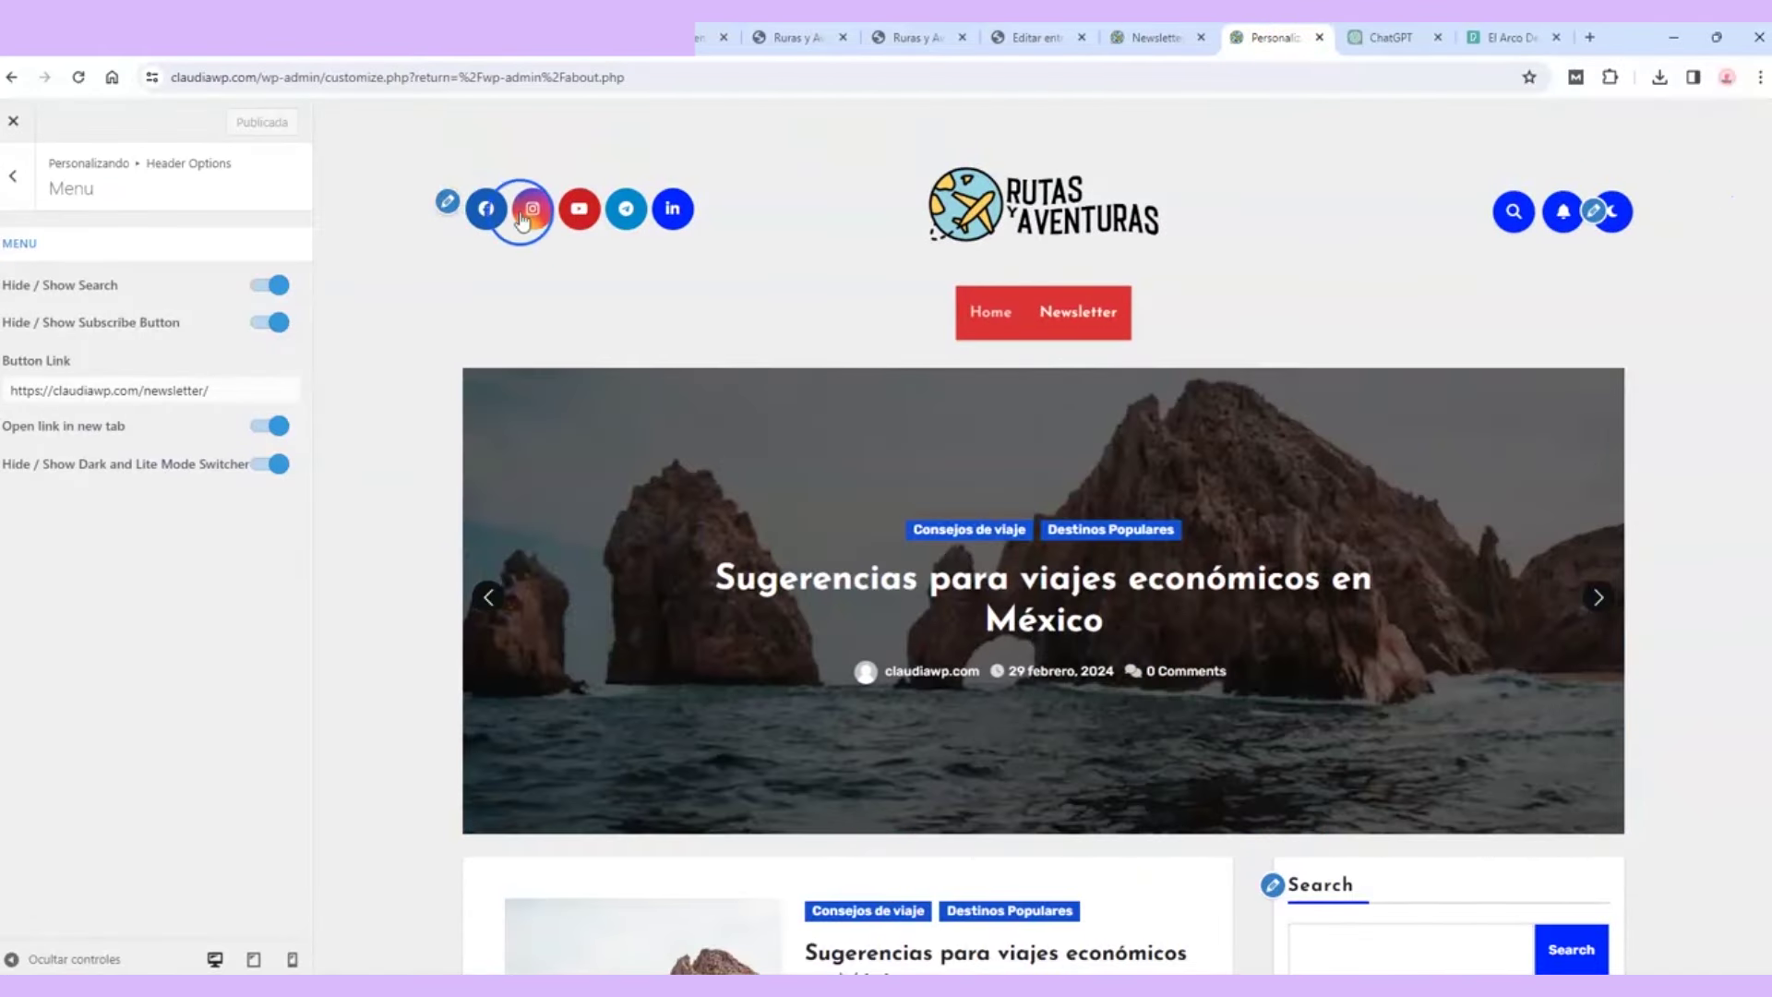
Step: Leave the header options, set the primary menu's background color to turquoise in the color settings, and publish
left_click(11, 185)
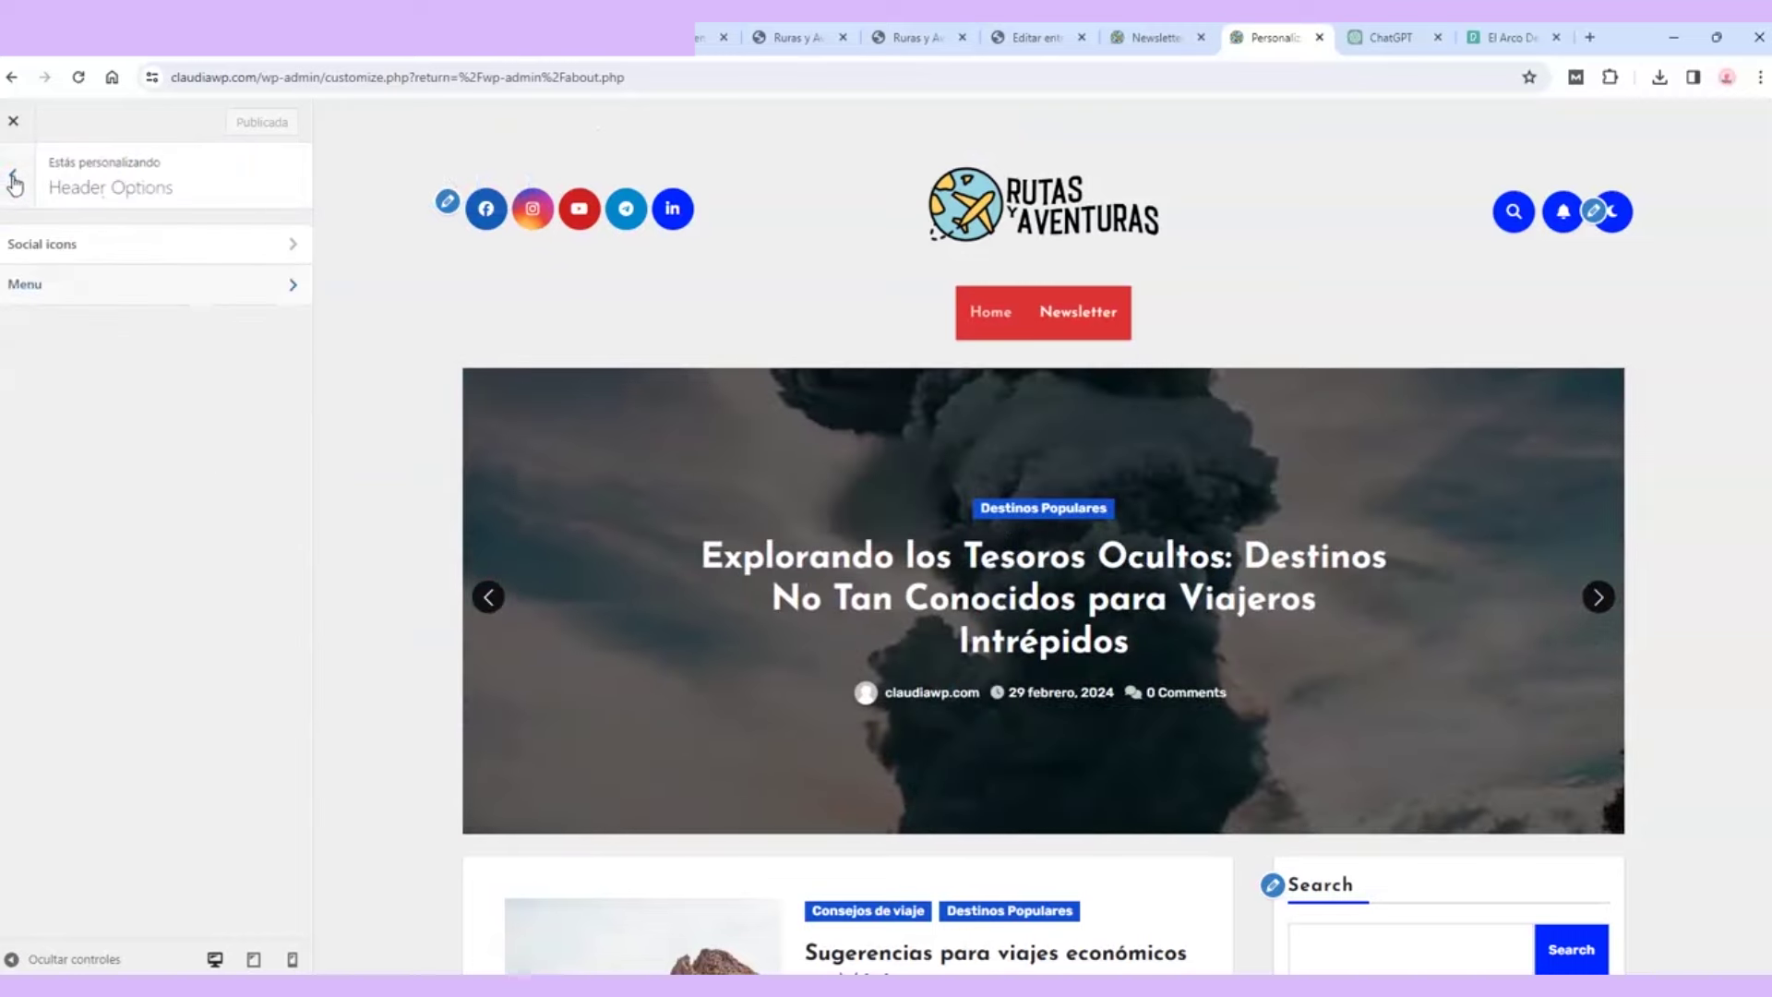
left_click(15, 180)
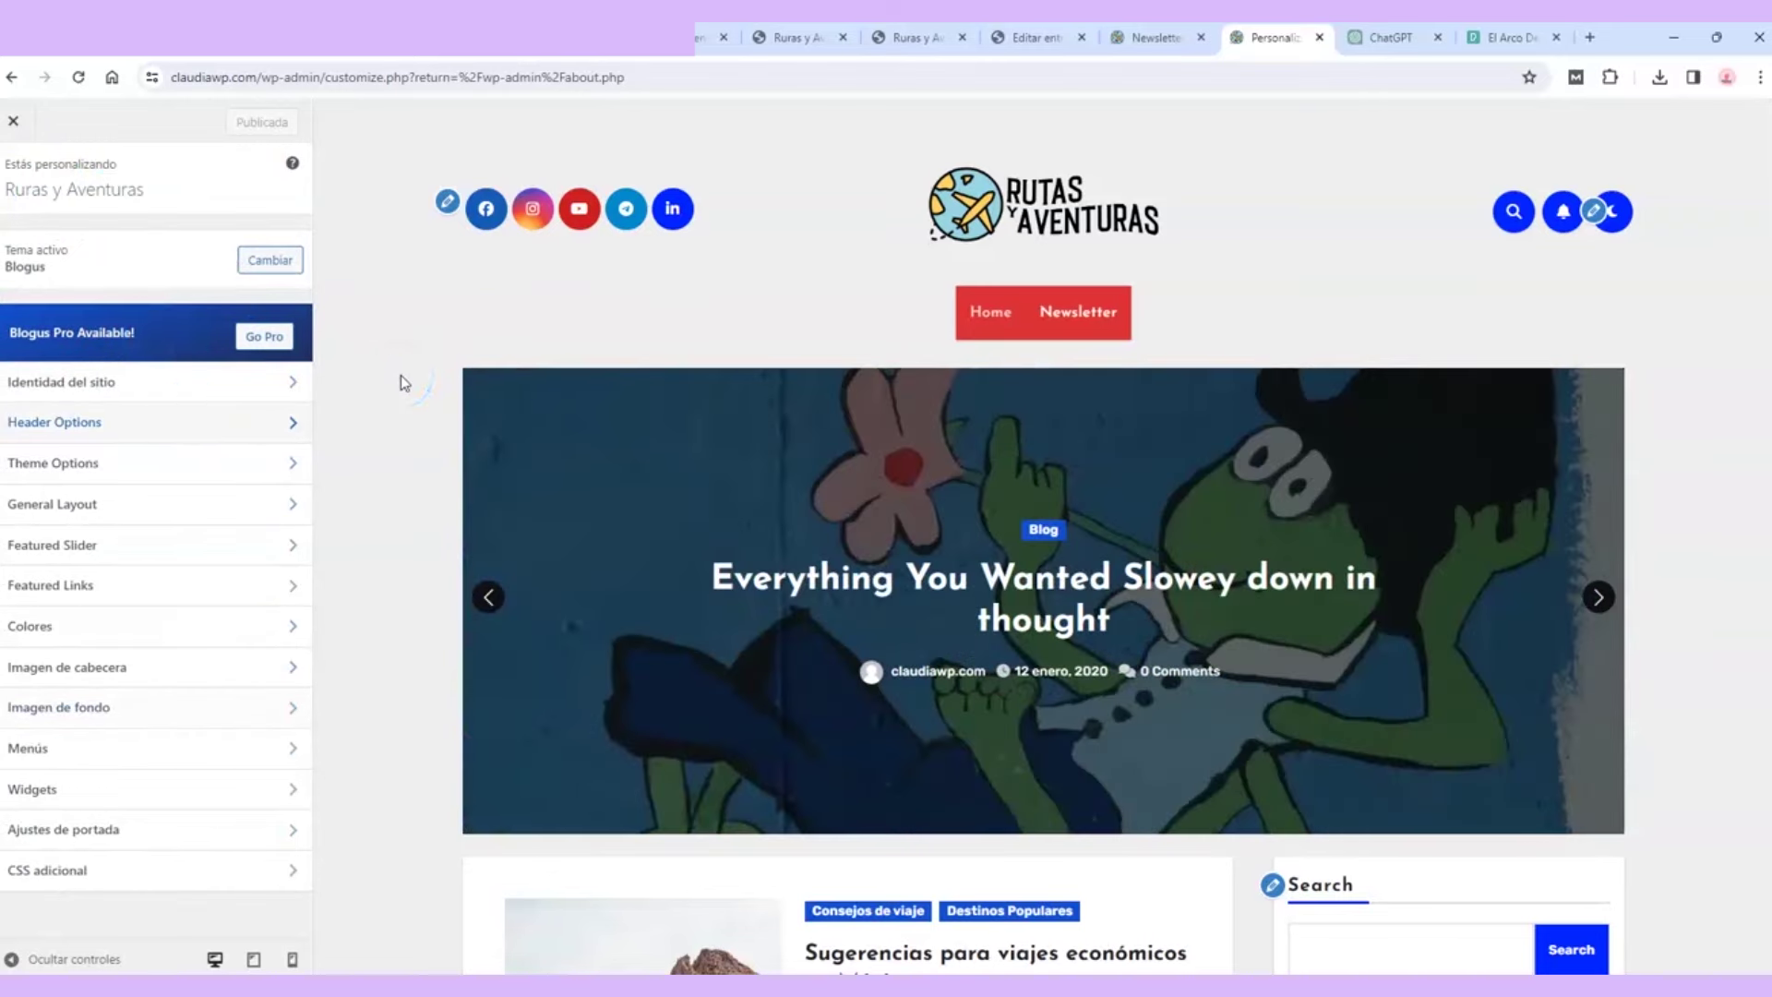
left_click(401, 375)
left_click(884, 325)
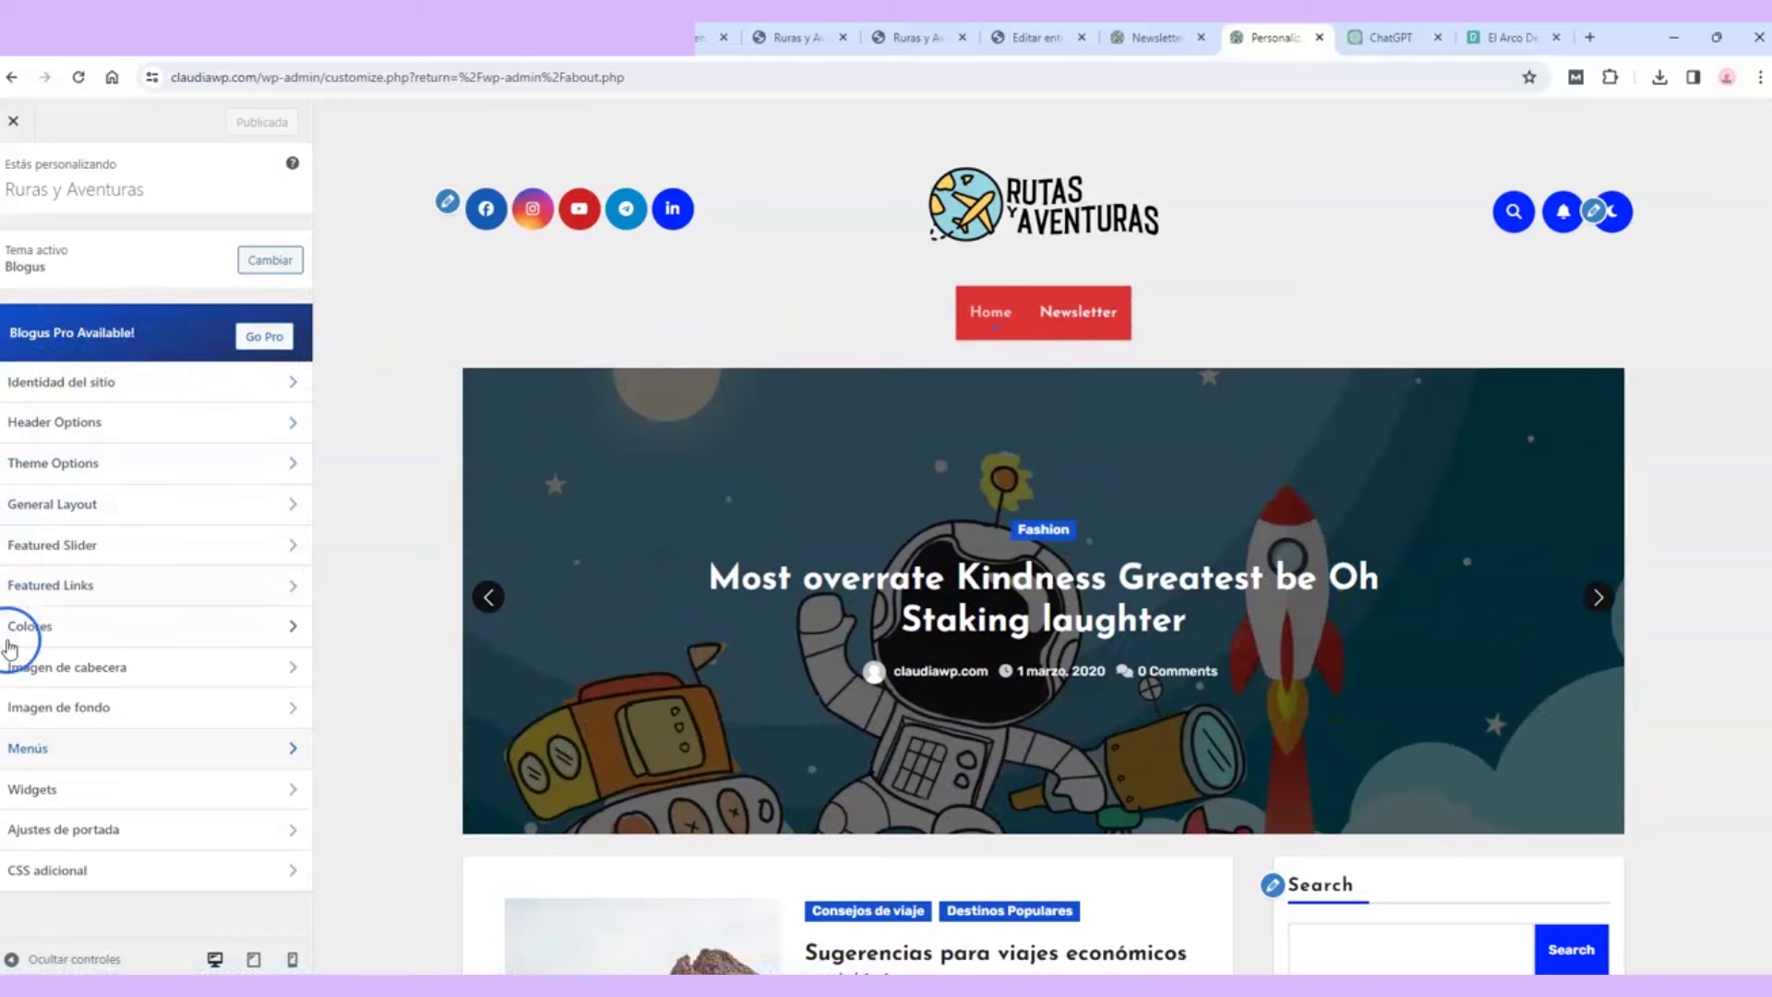
left_click(158, 628)
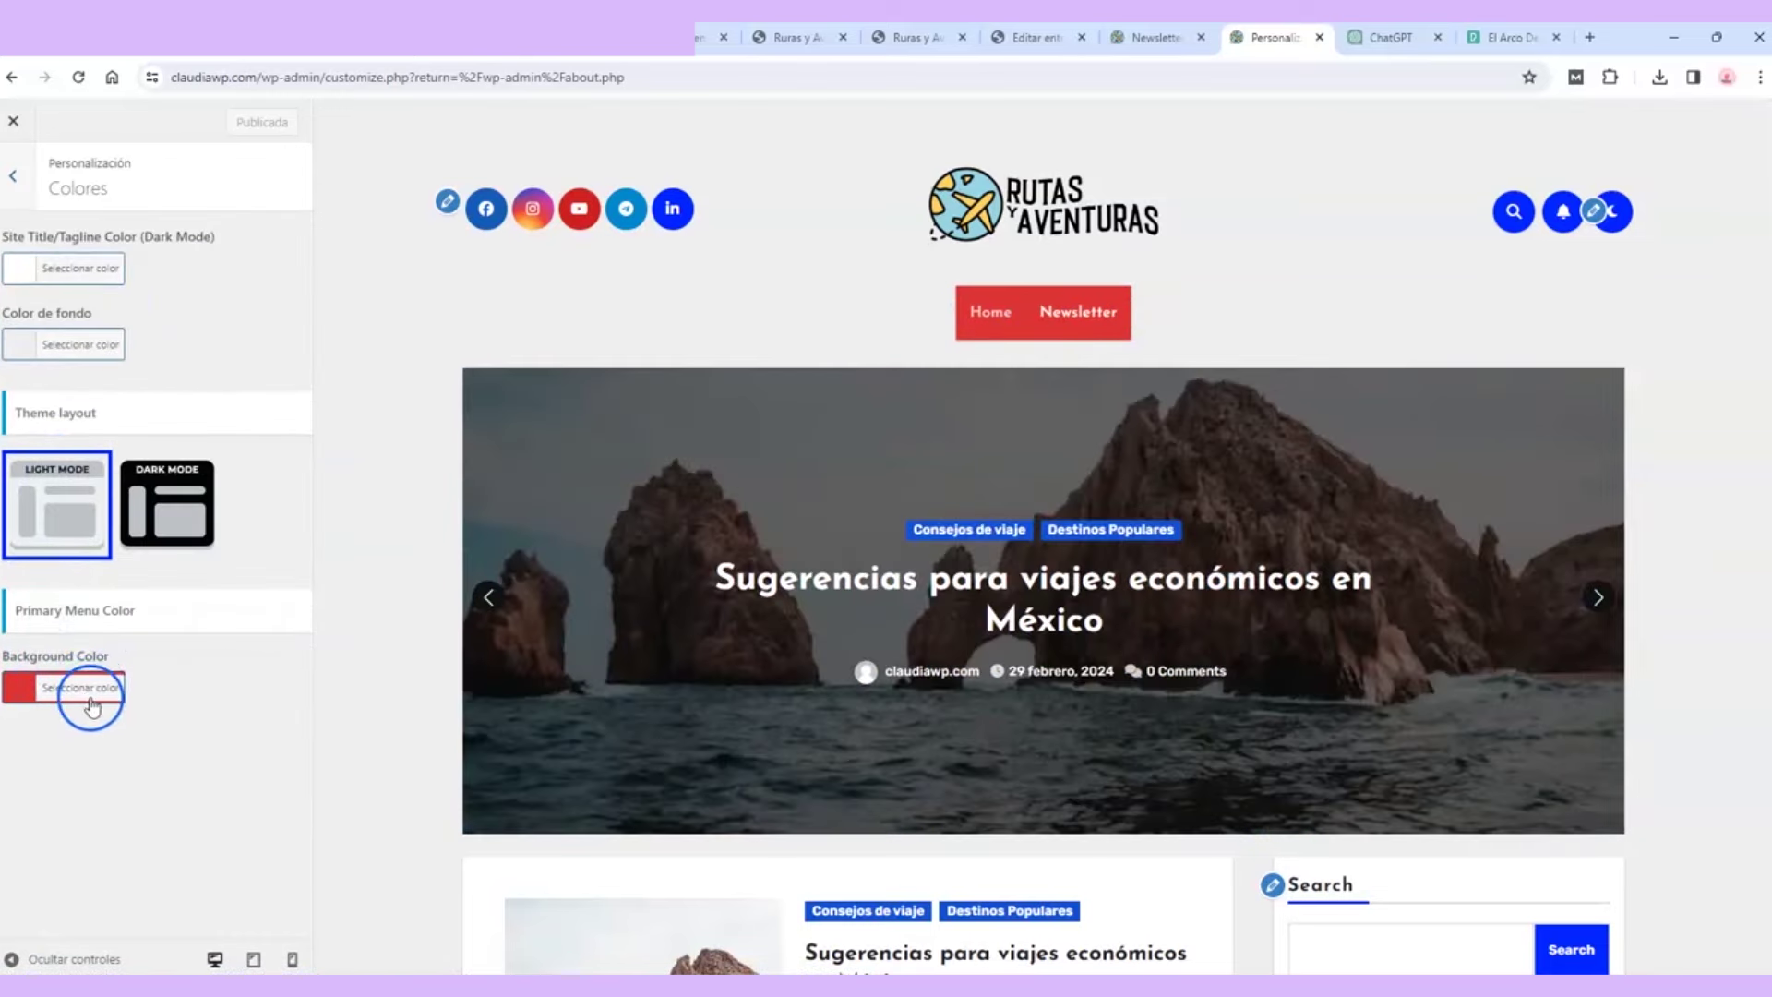
left_click(100, 698)
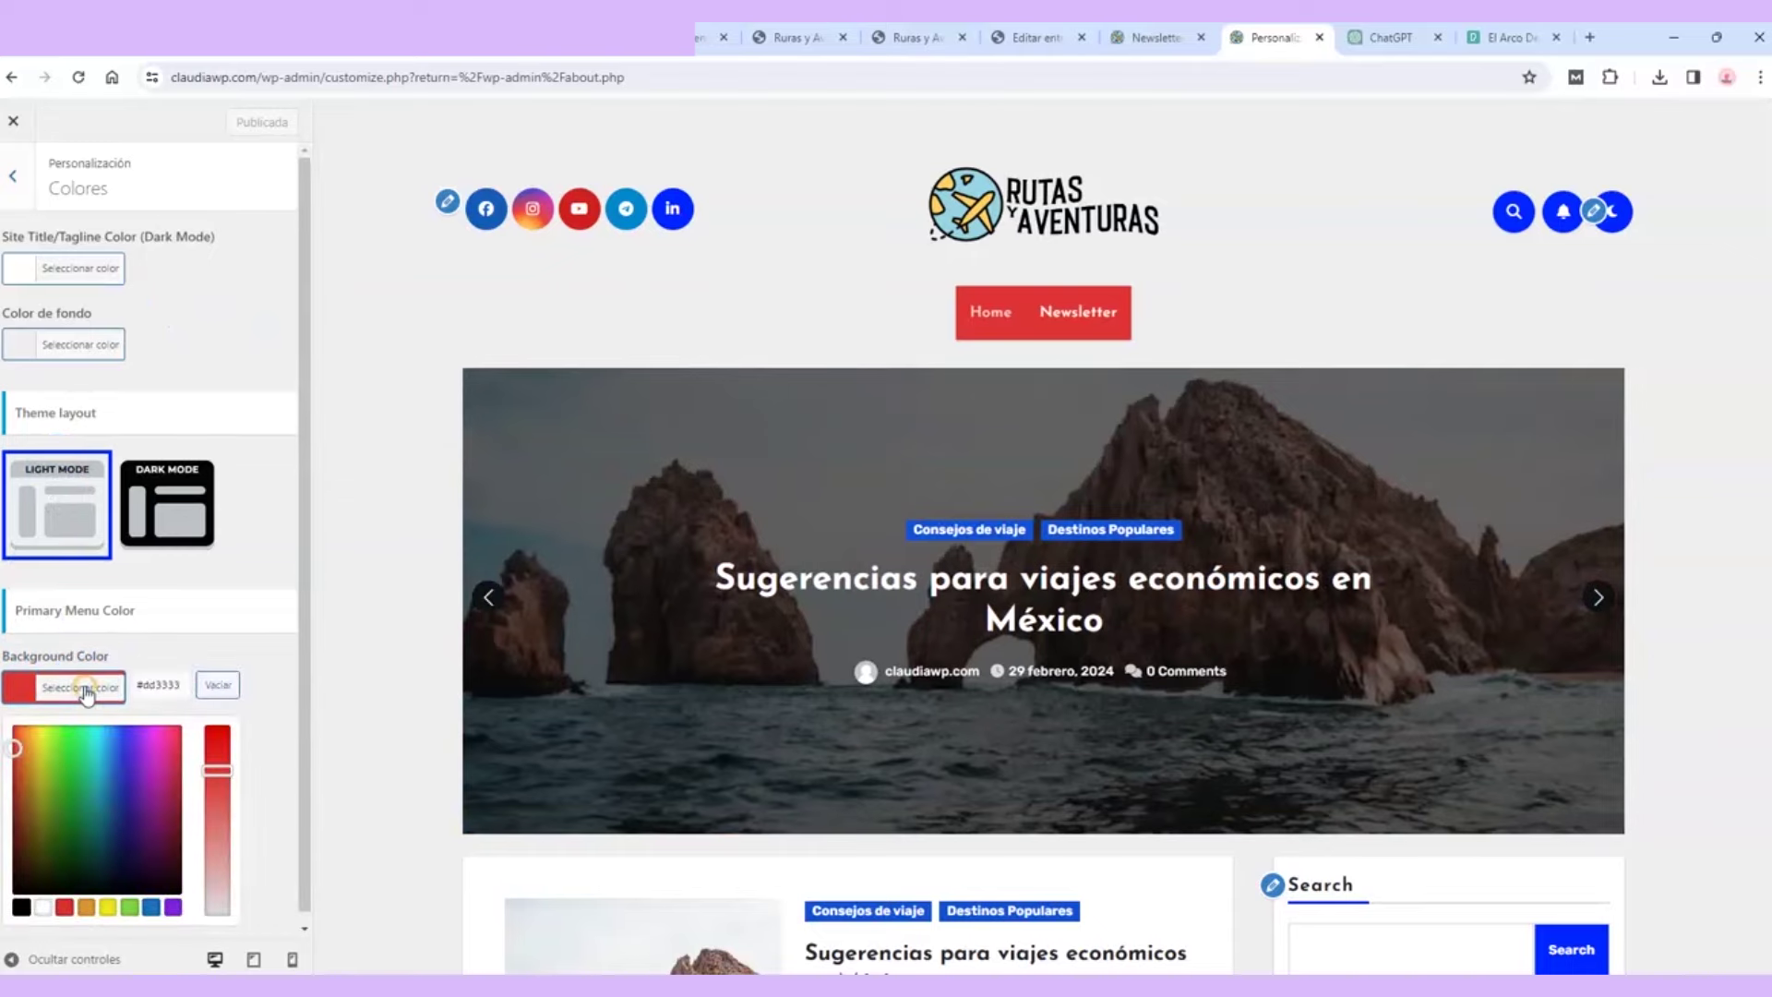
left_click_drag(18, 739, 101, 750)
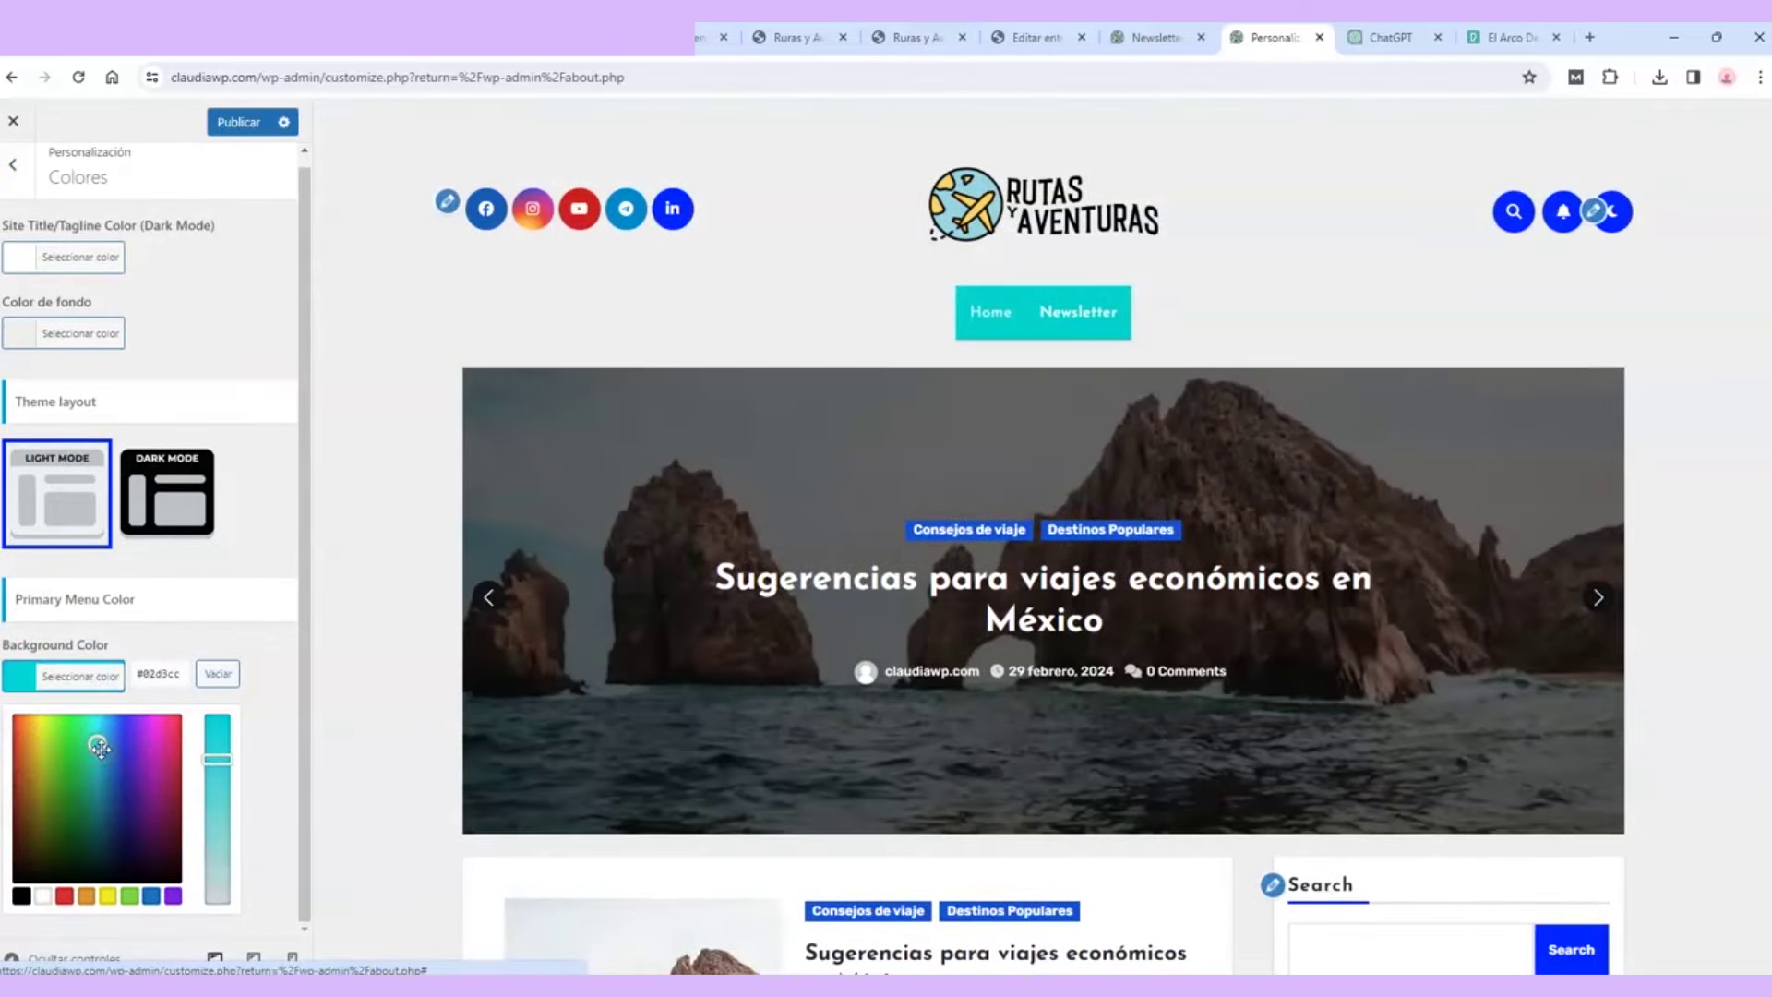
left_click(216, 760)
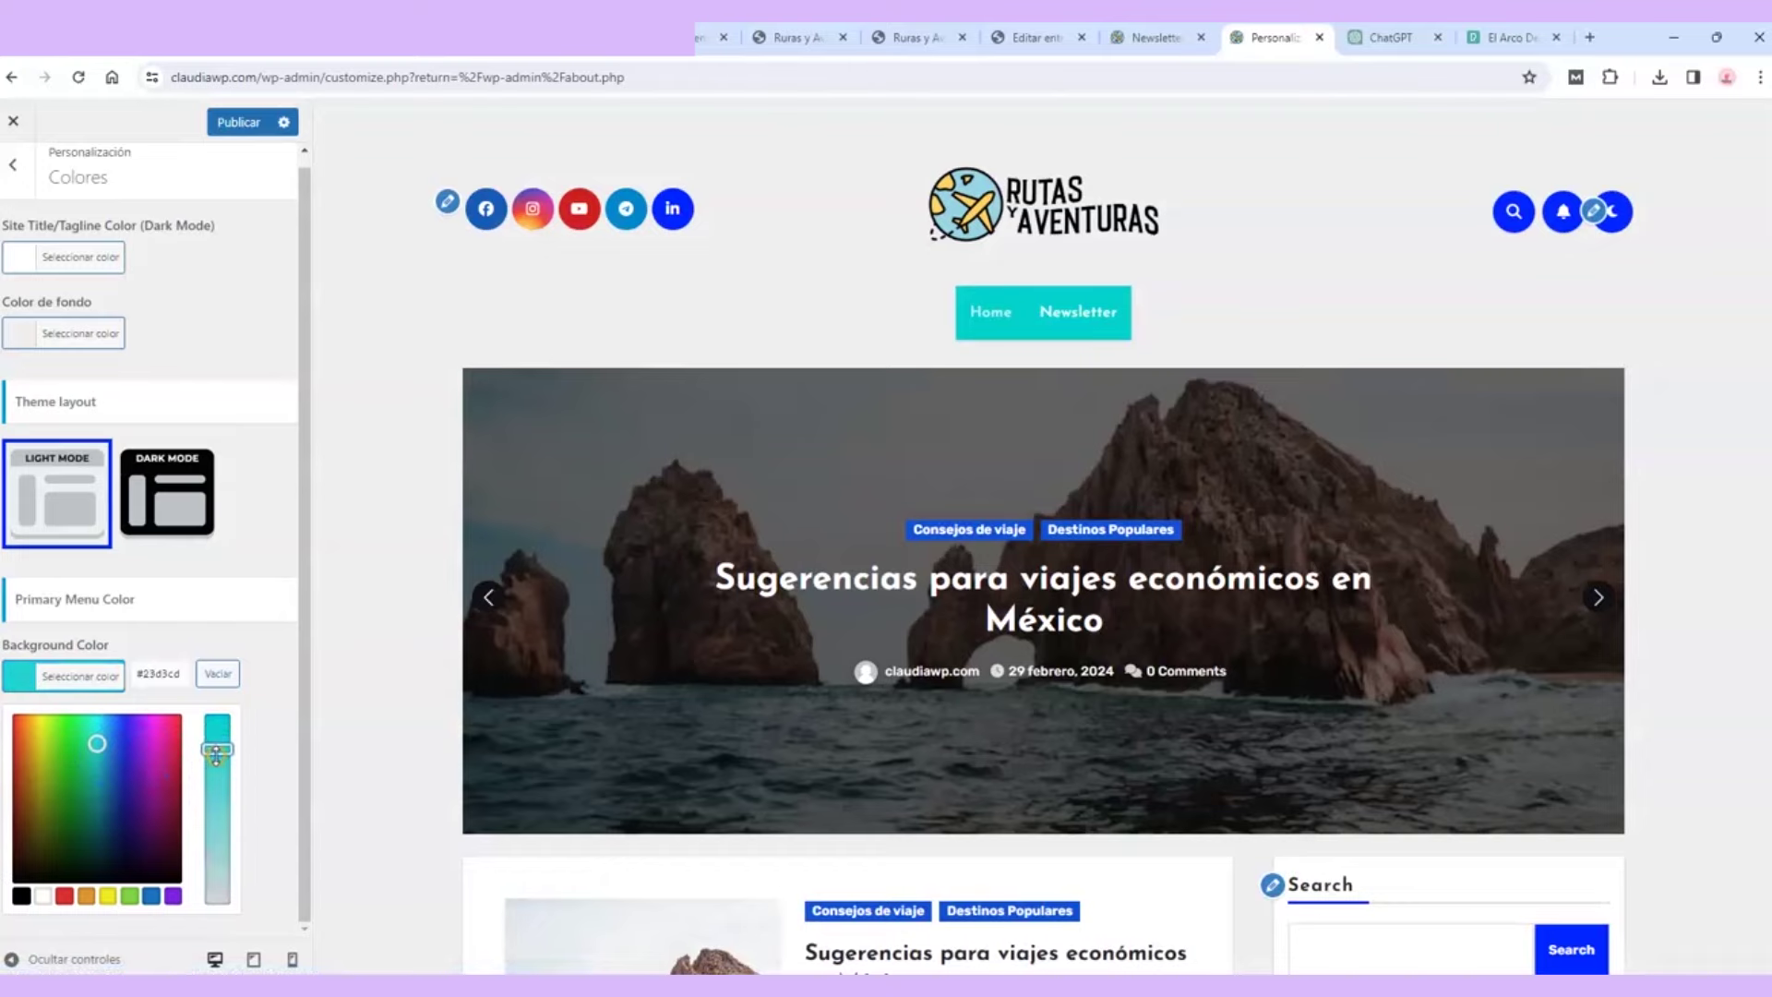
left_click_drag(214, 741, 197, 914)
left_click_drag(216, 785, 217, 743)
left_click(219, 121)
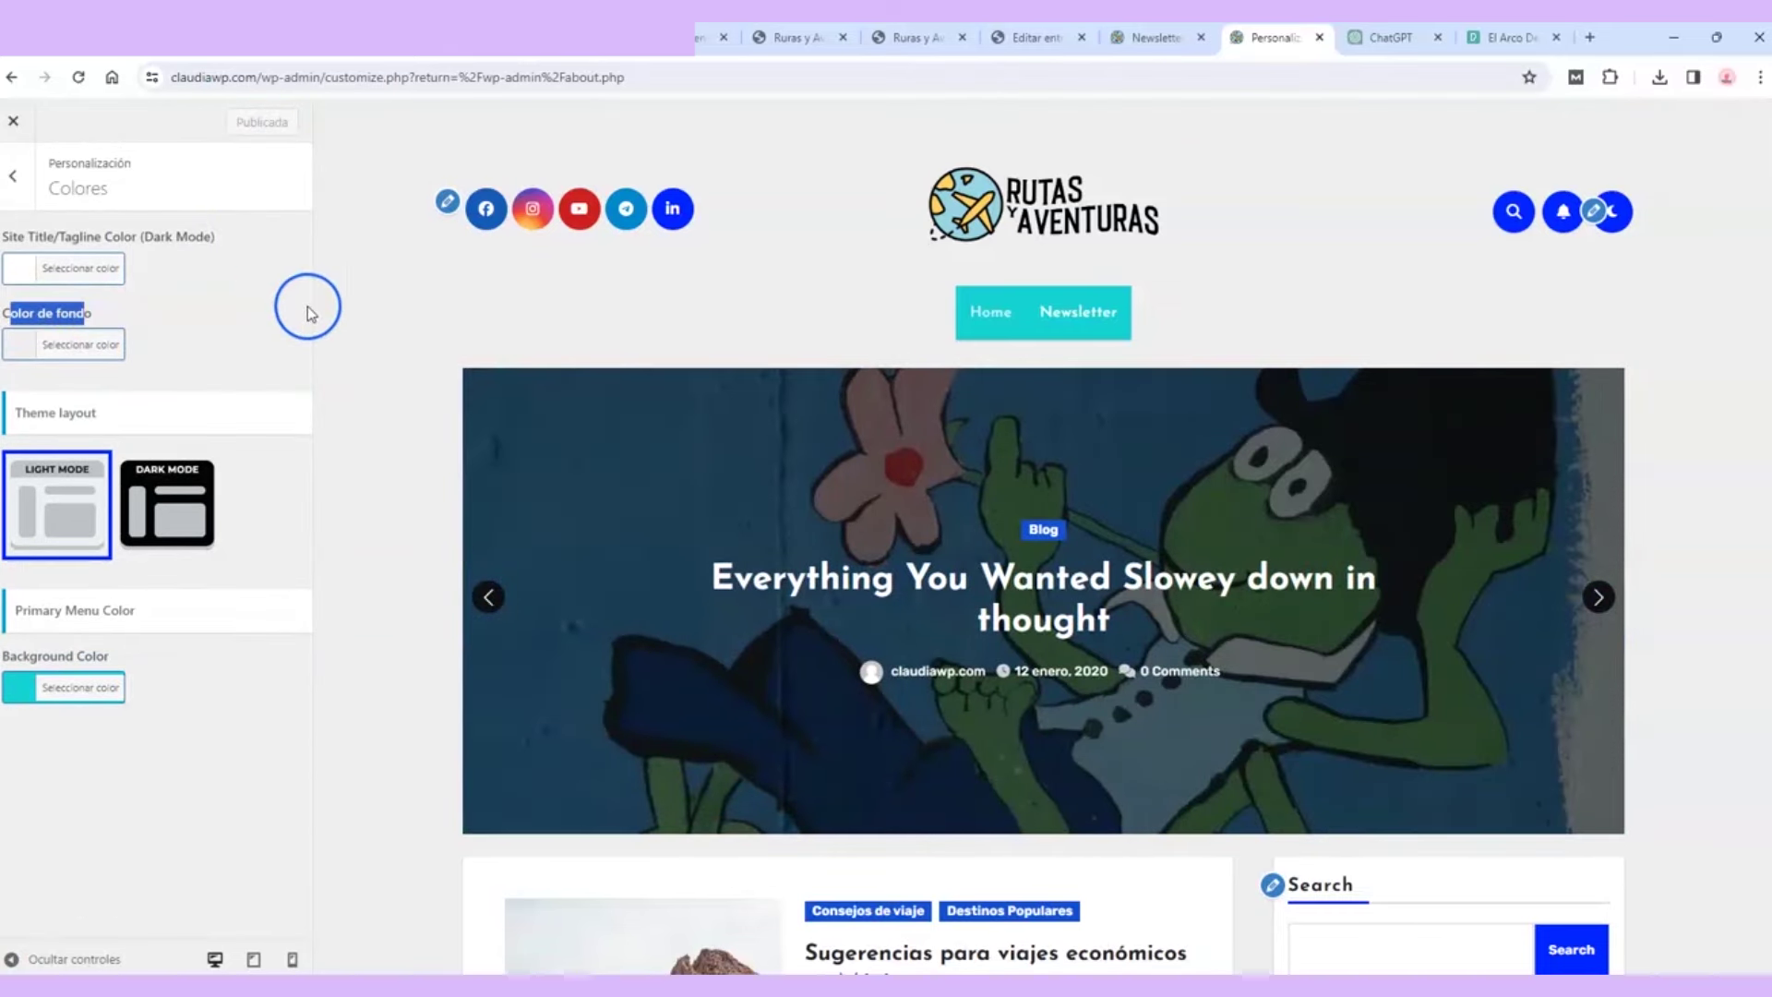
Step: Try purple, green and yellow as the site's background color, and set it to the very light cyan #eff9f9
left_click(74, 346)
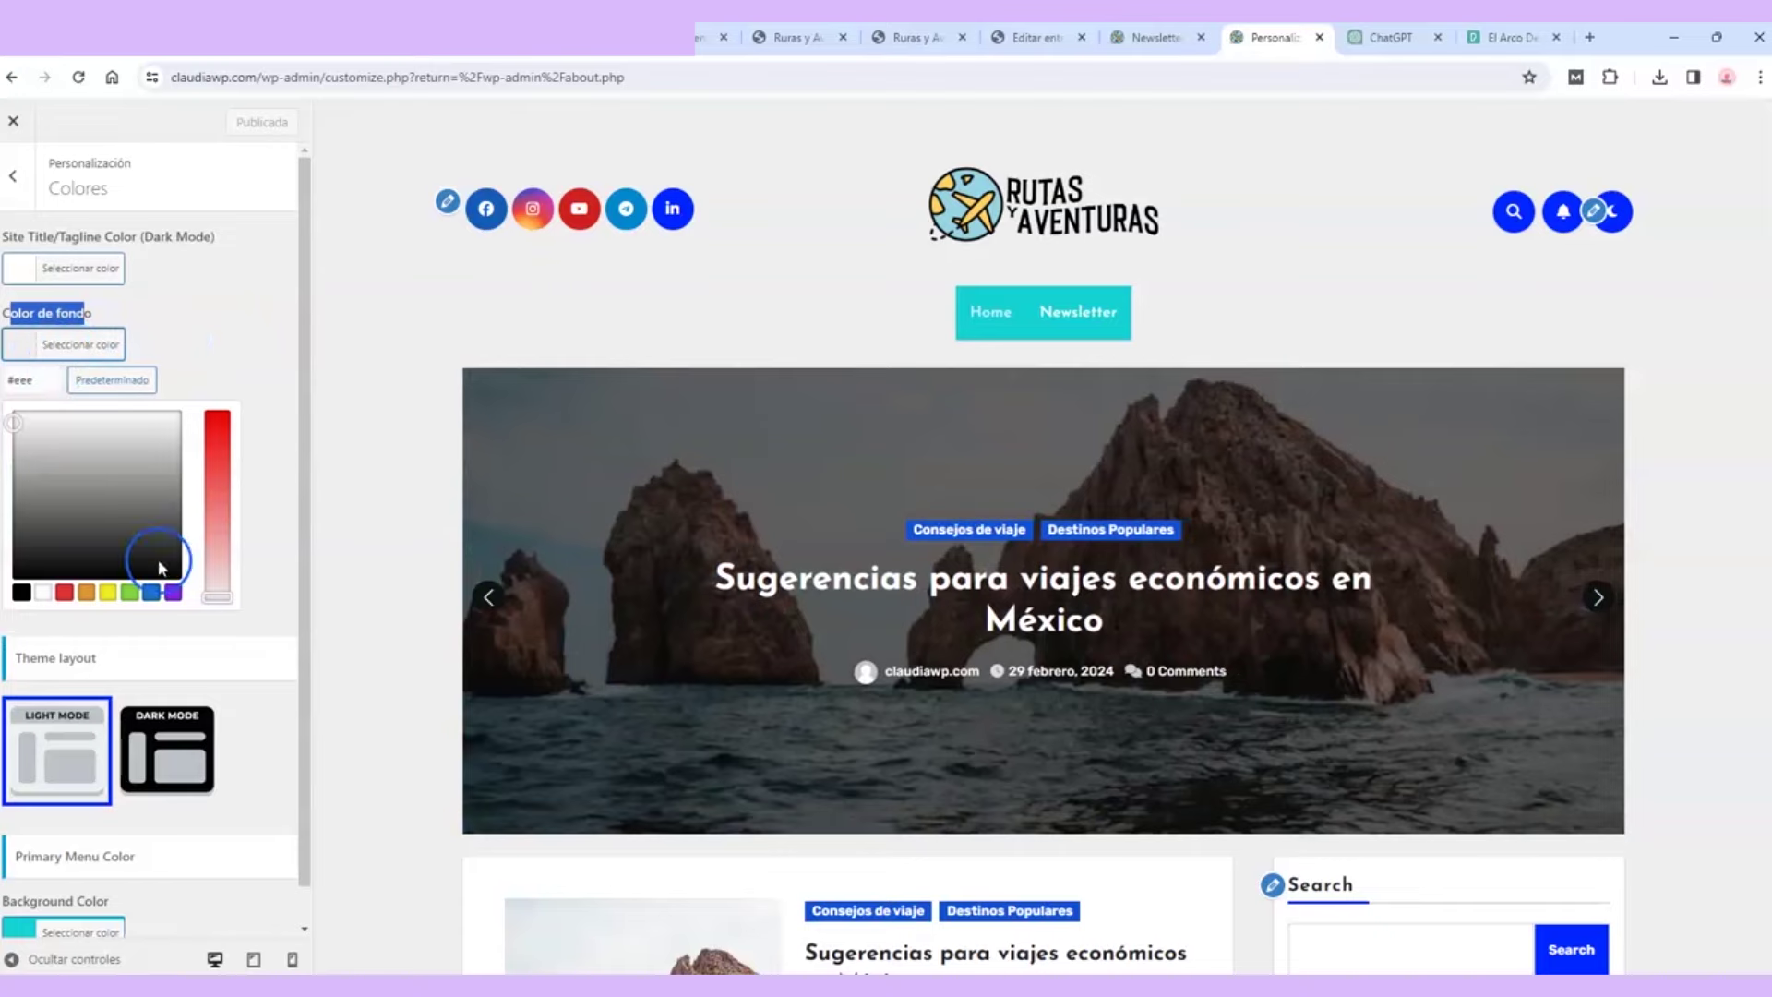
left_click(171, 593)
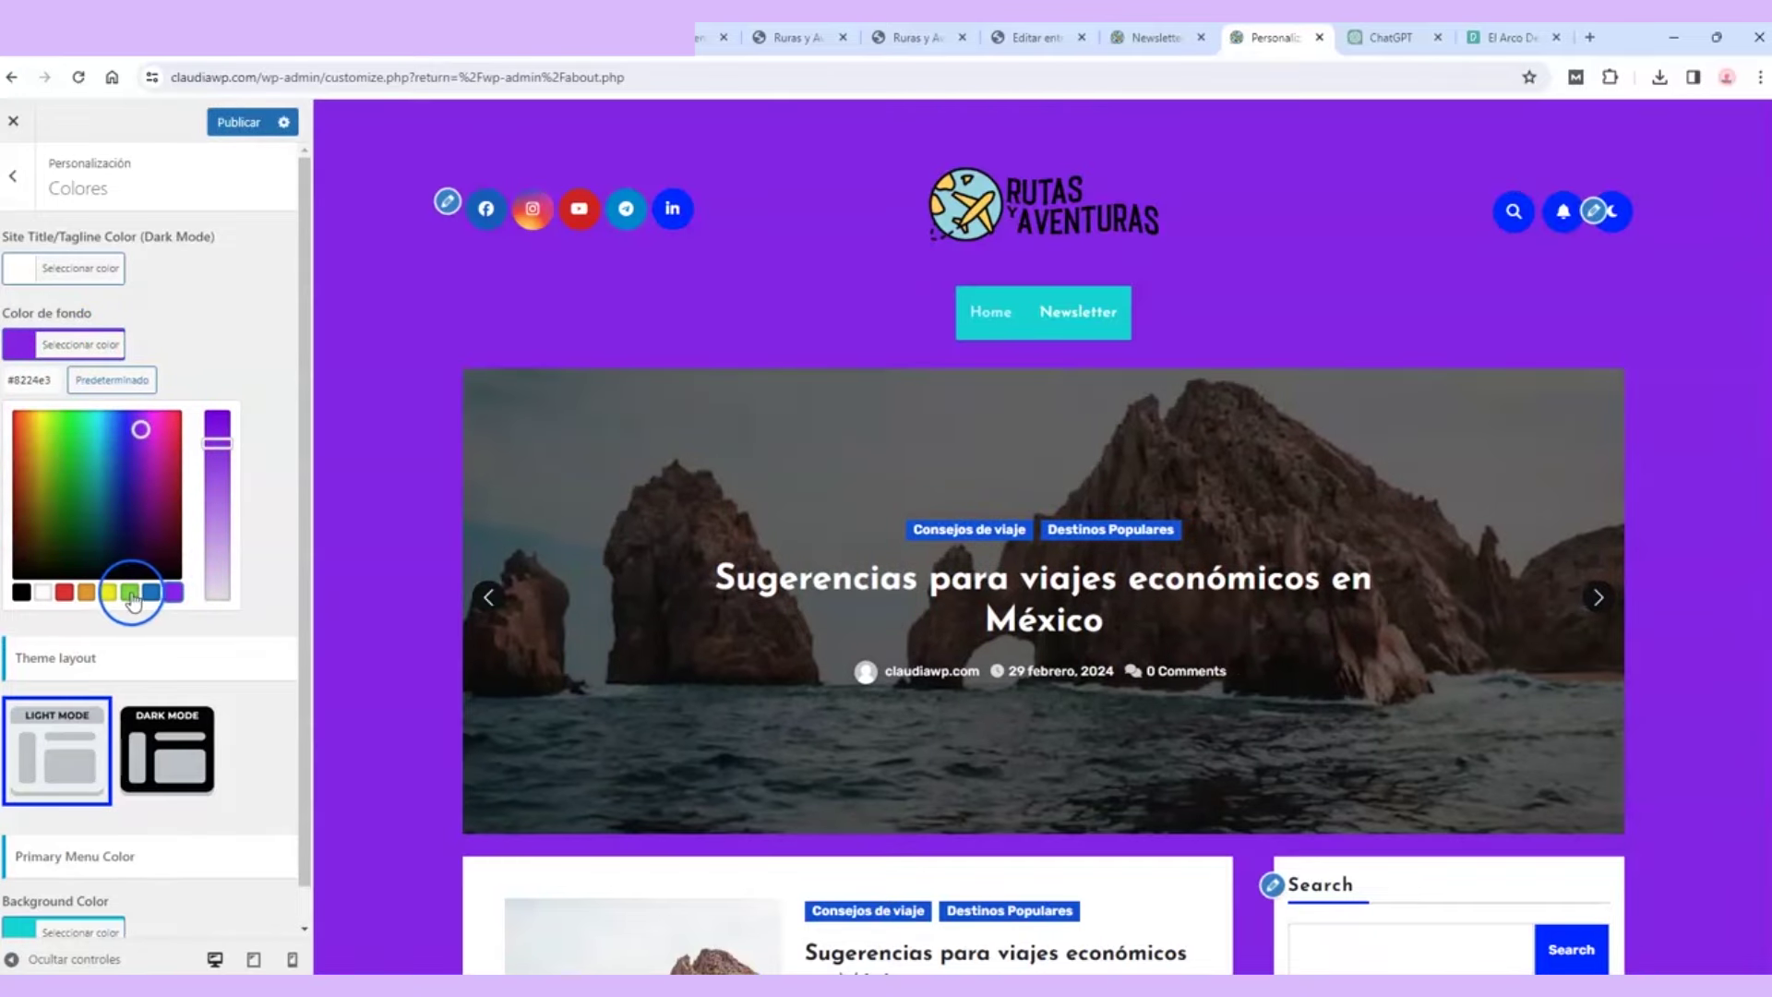
left_click(130, 593)
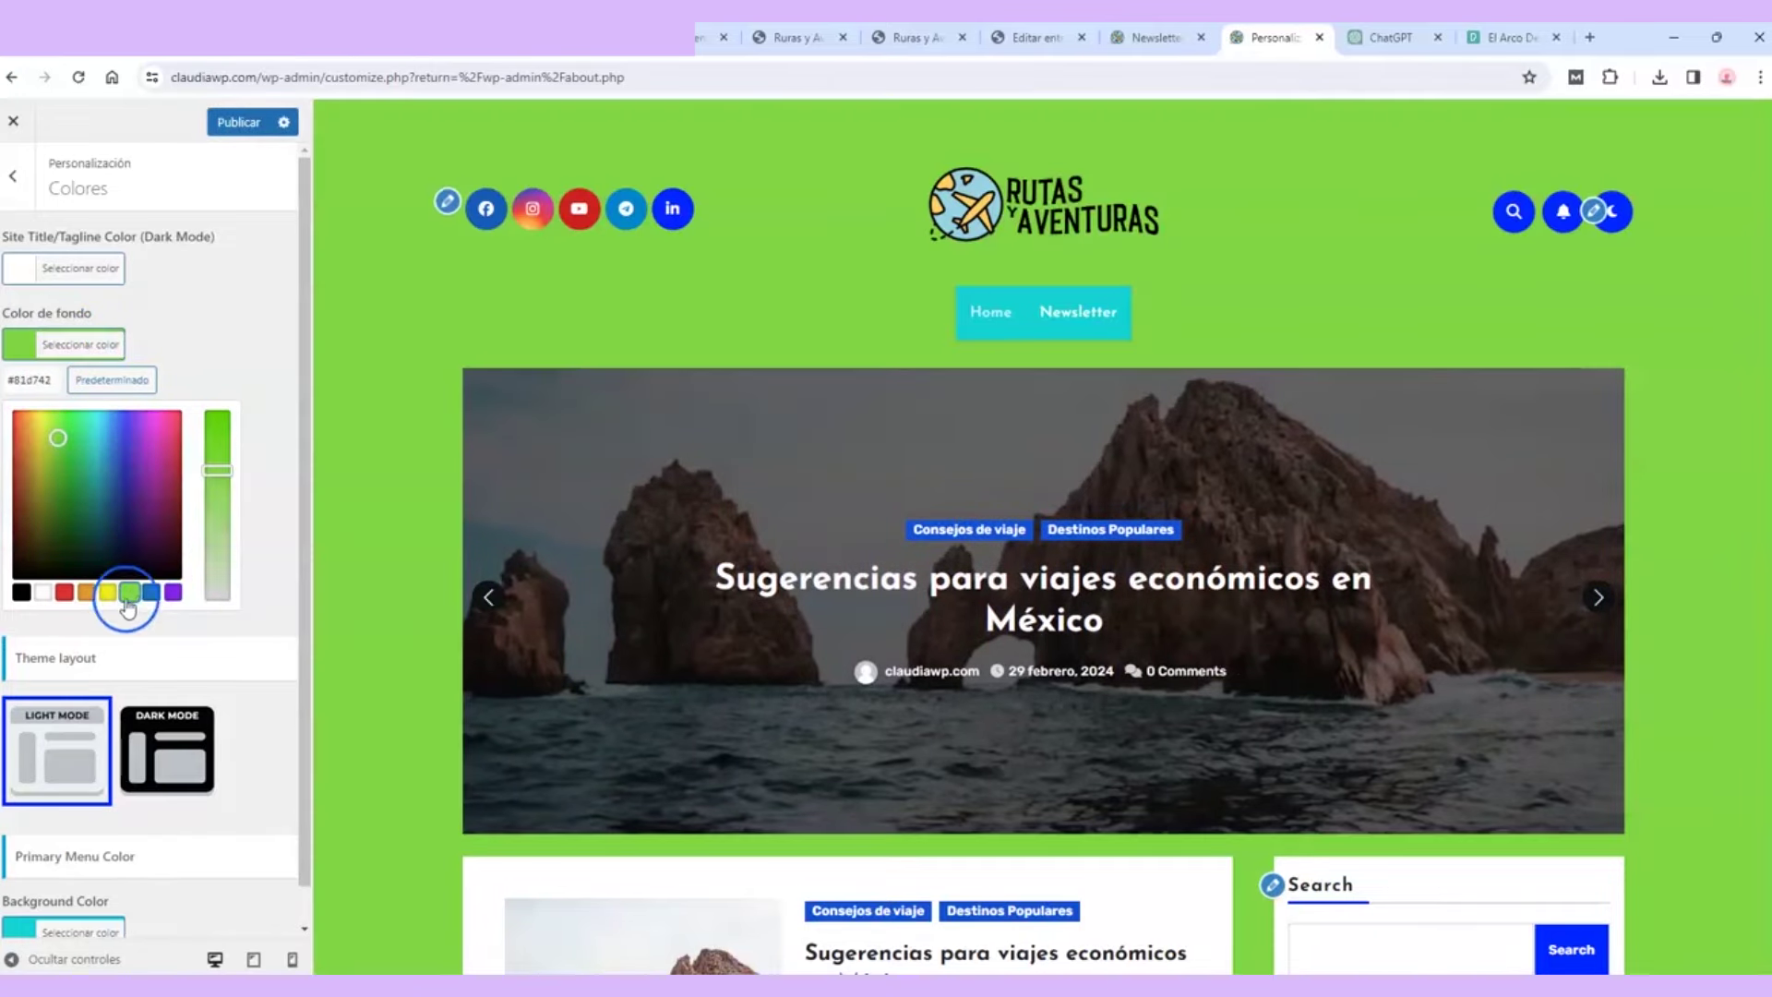
left_click(108, 593)
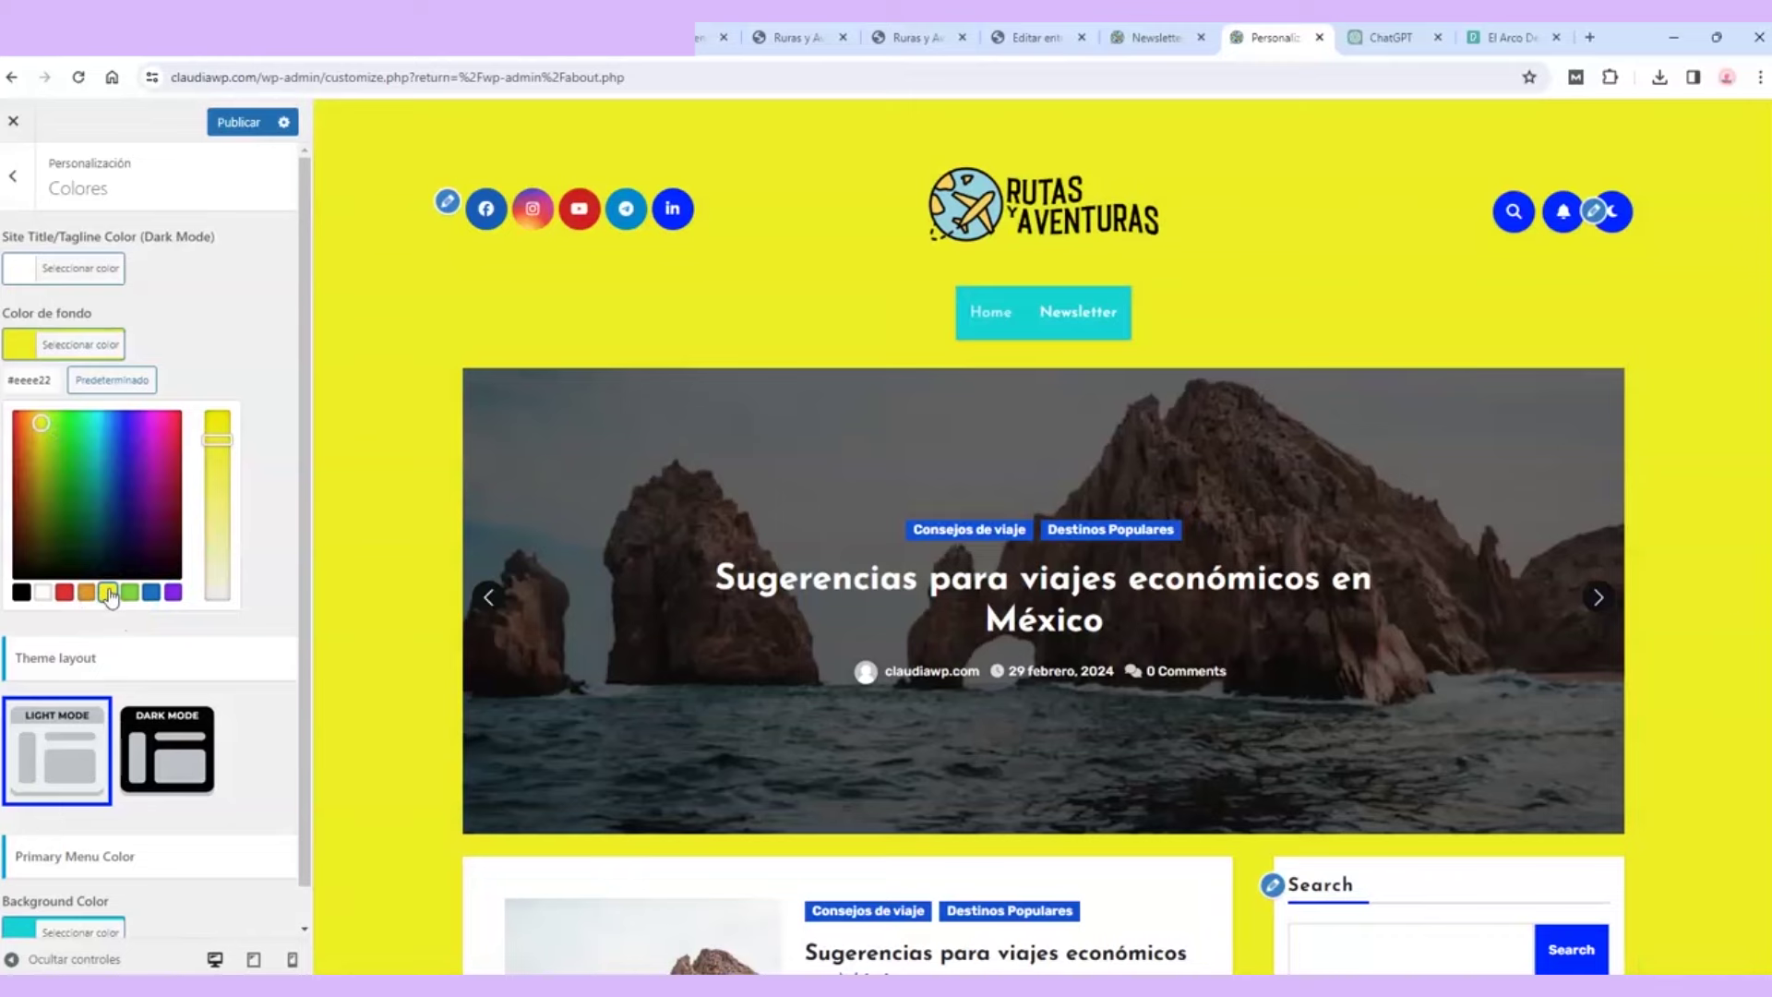
left_click(104, 588)
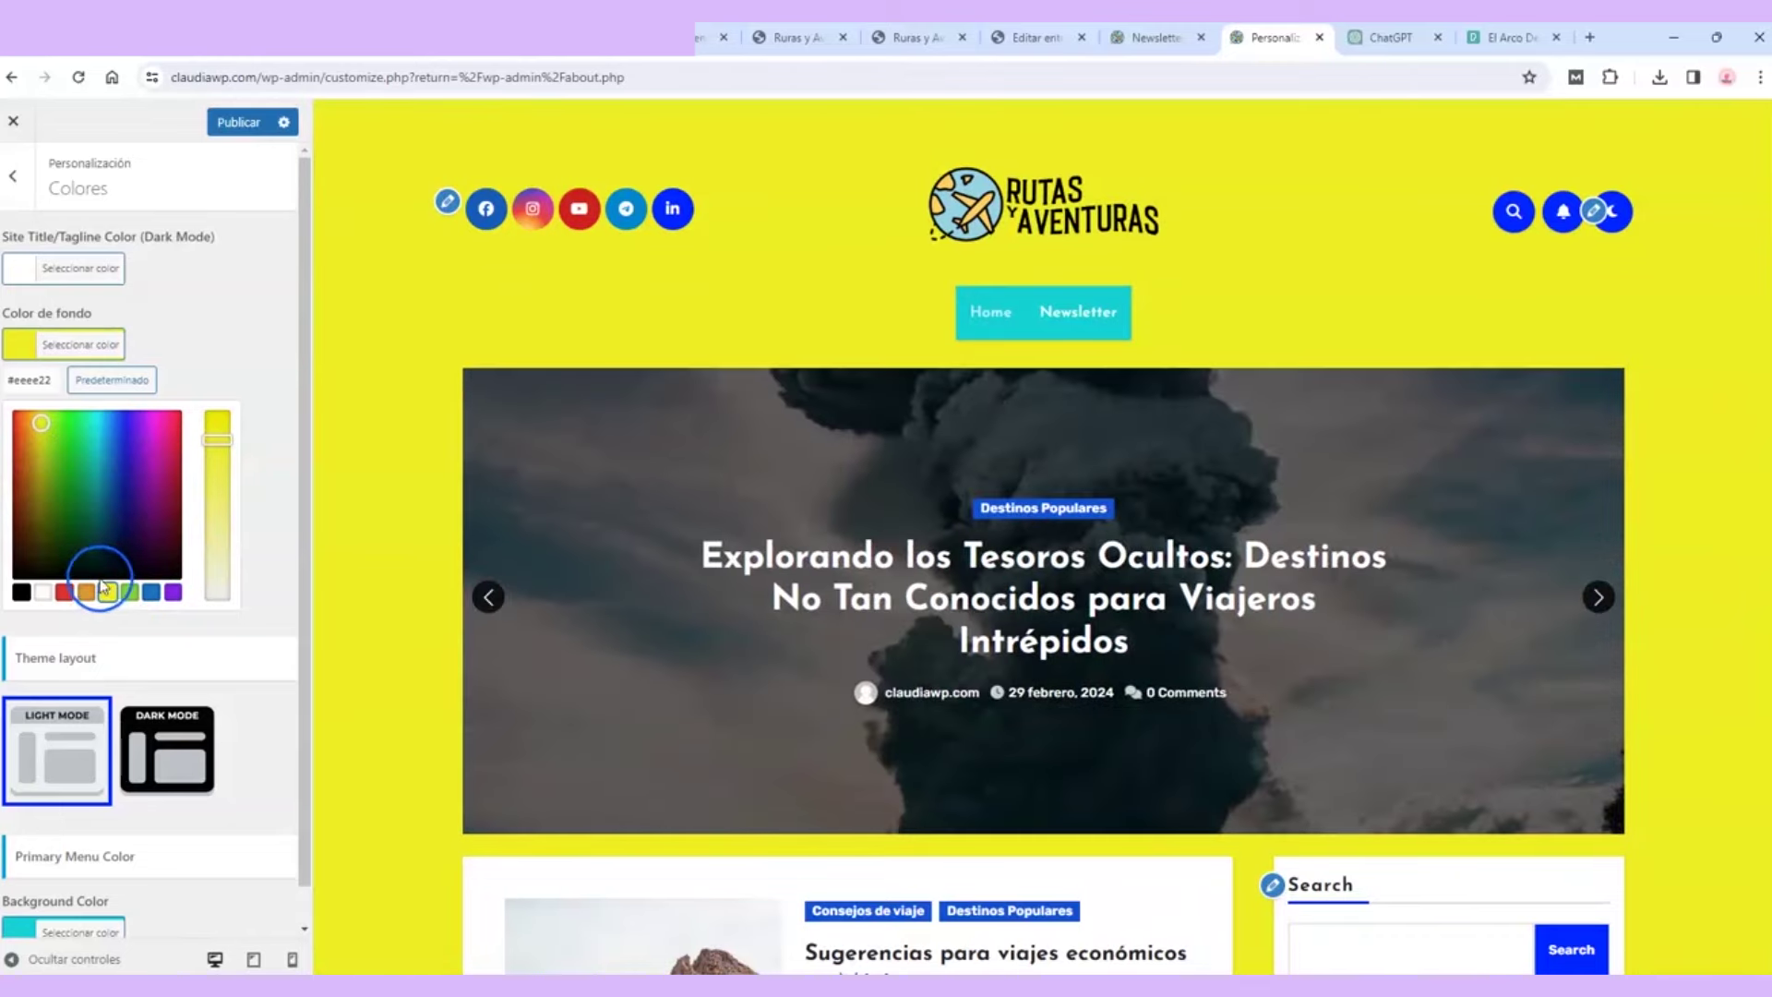
left_click_drag(97, 462, 96, 415)
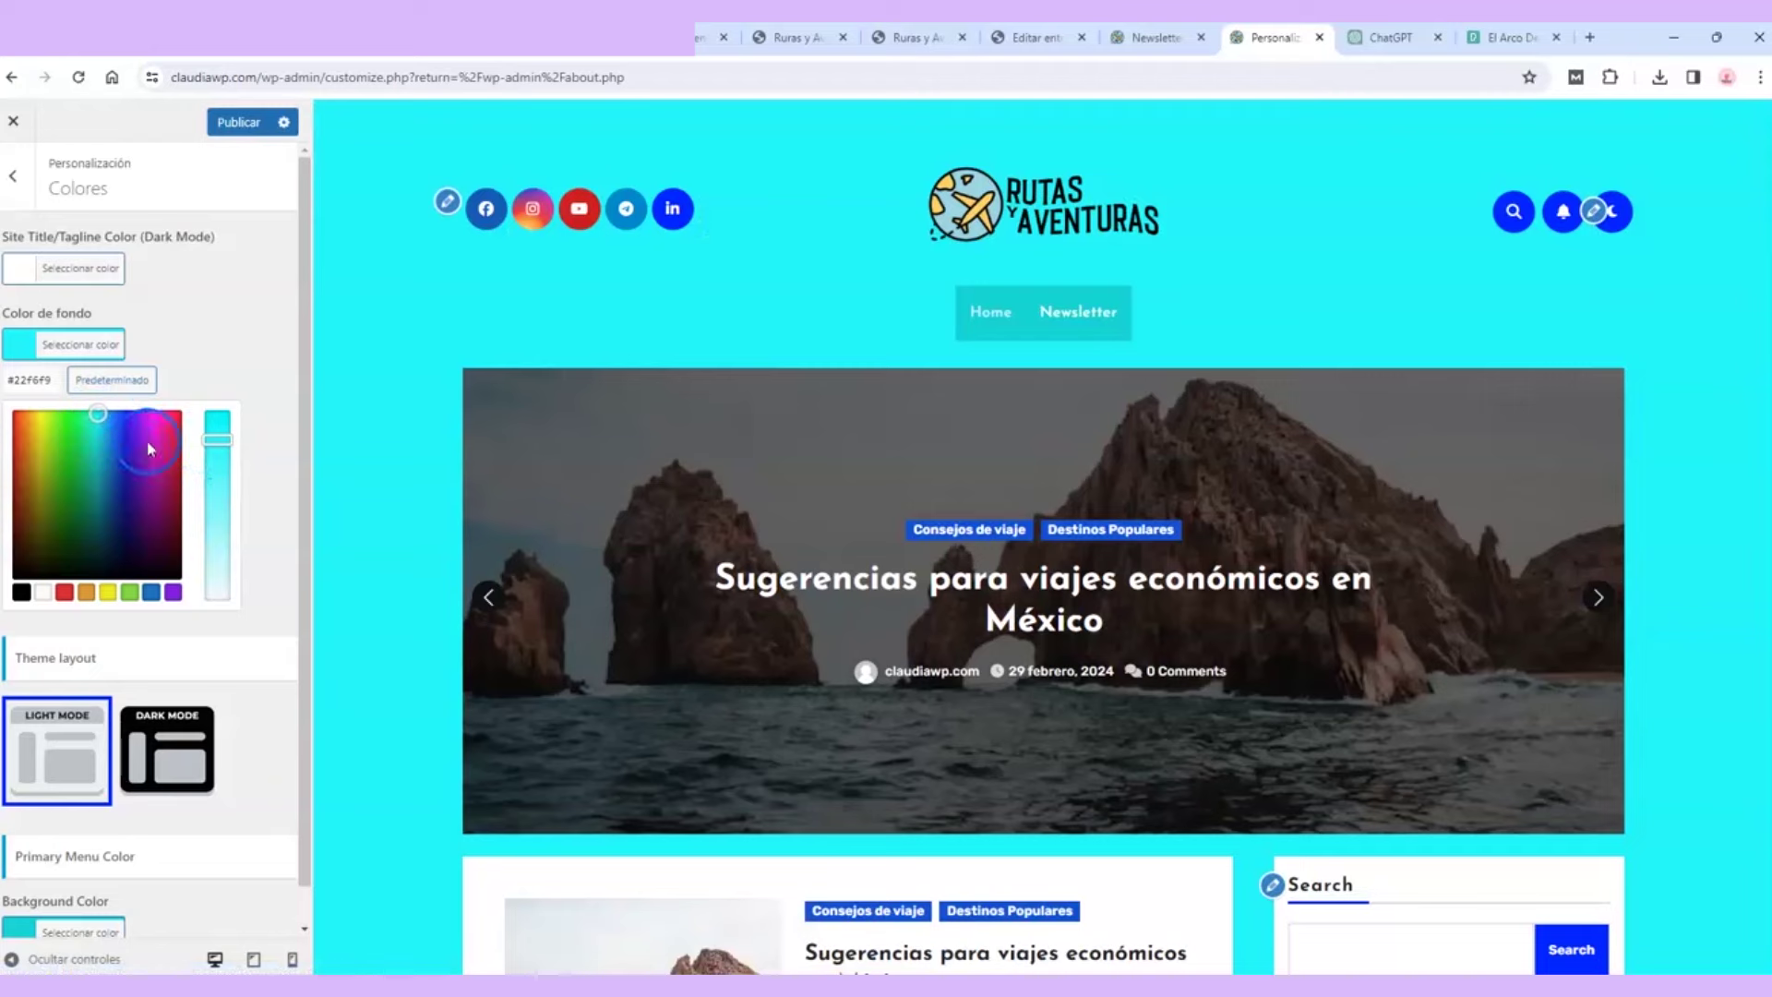
left_click_drag(215, 442, 213, 599)
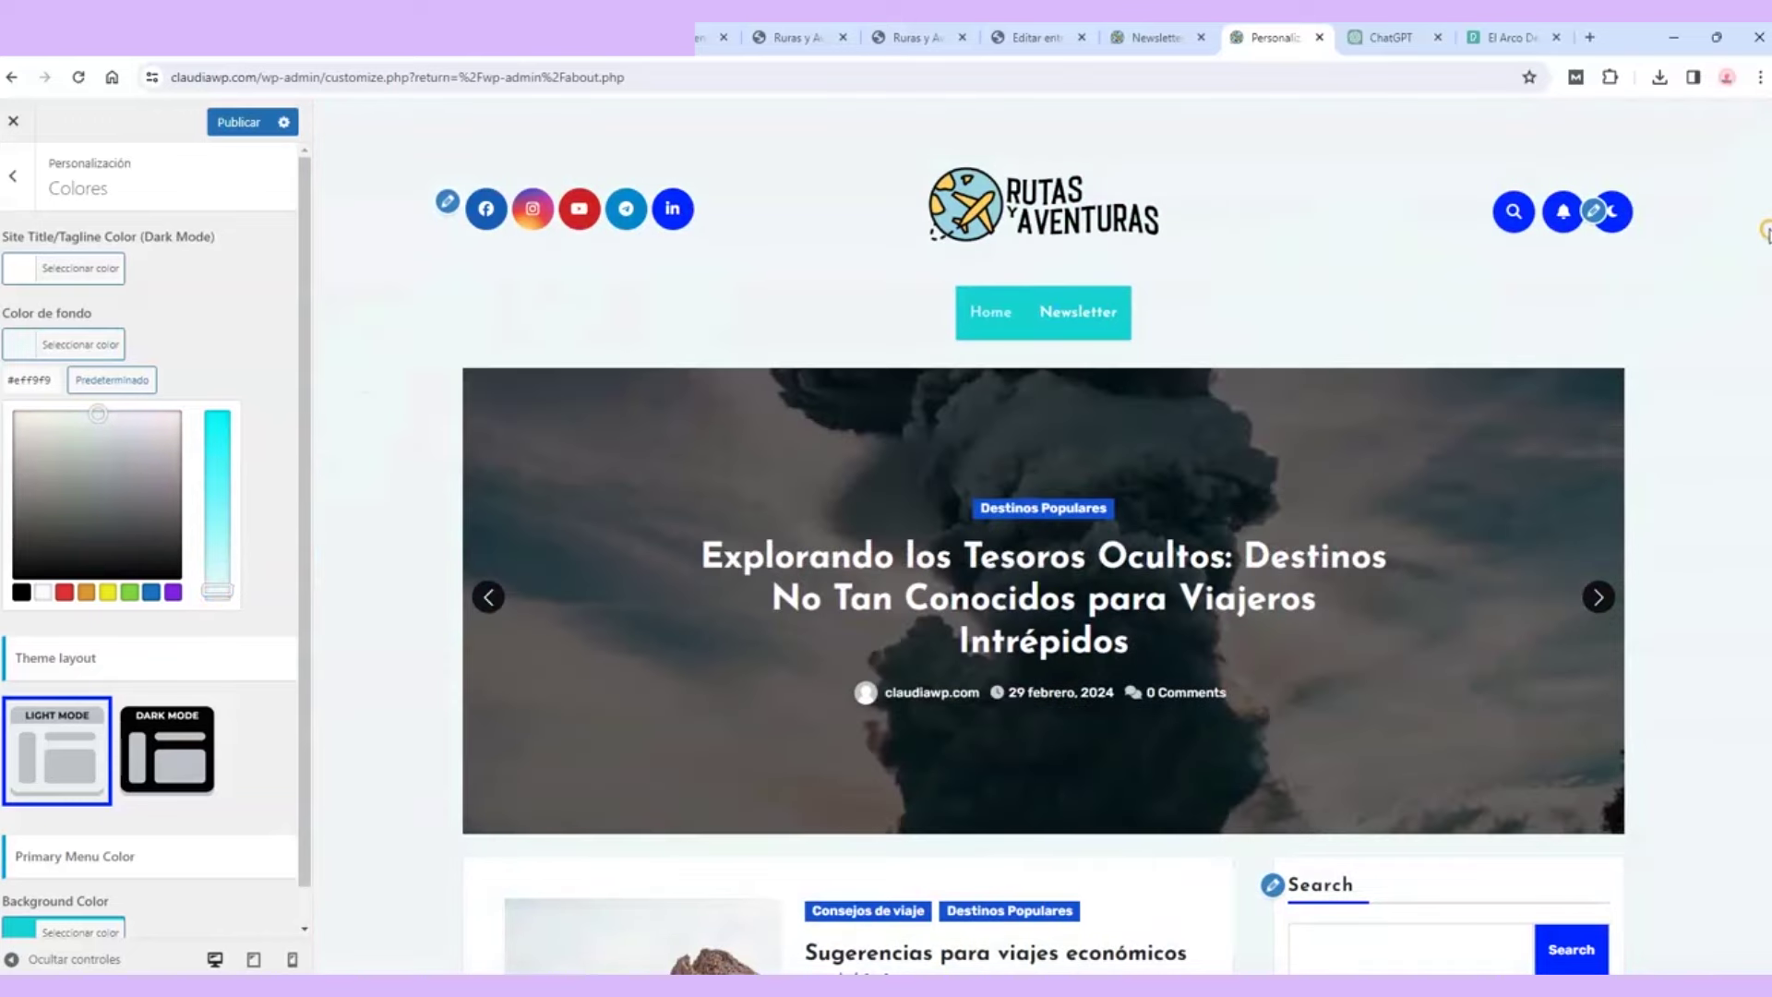
Step: Reset the site's background color to its default, publish the change and leave the color settings
scroll(1709, 415, "down", 10)
left_click(654, 417)
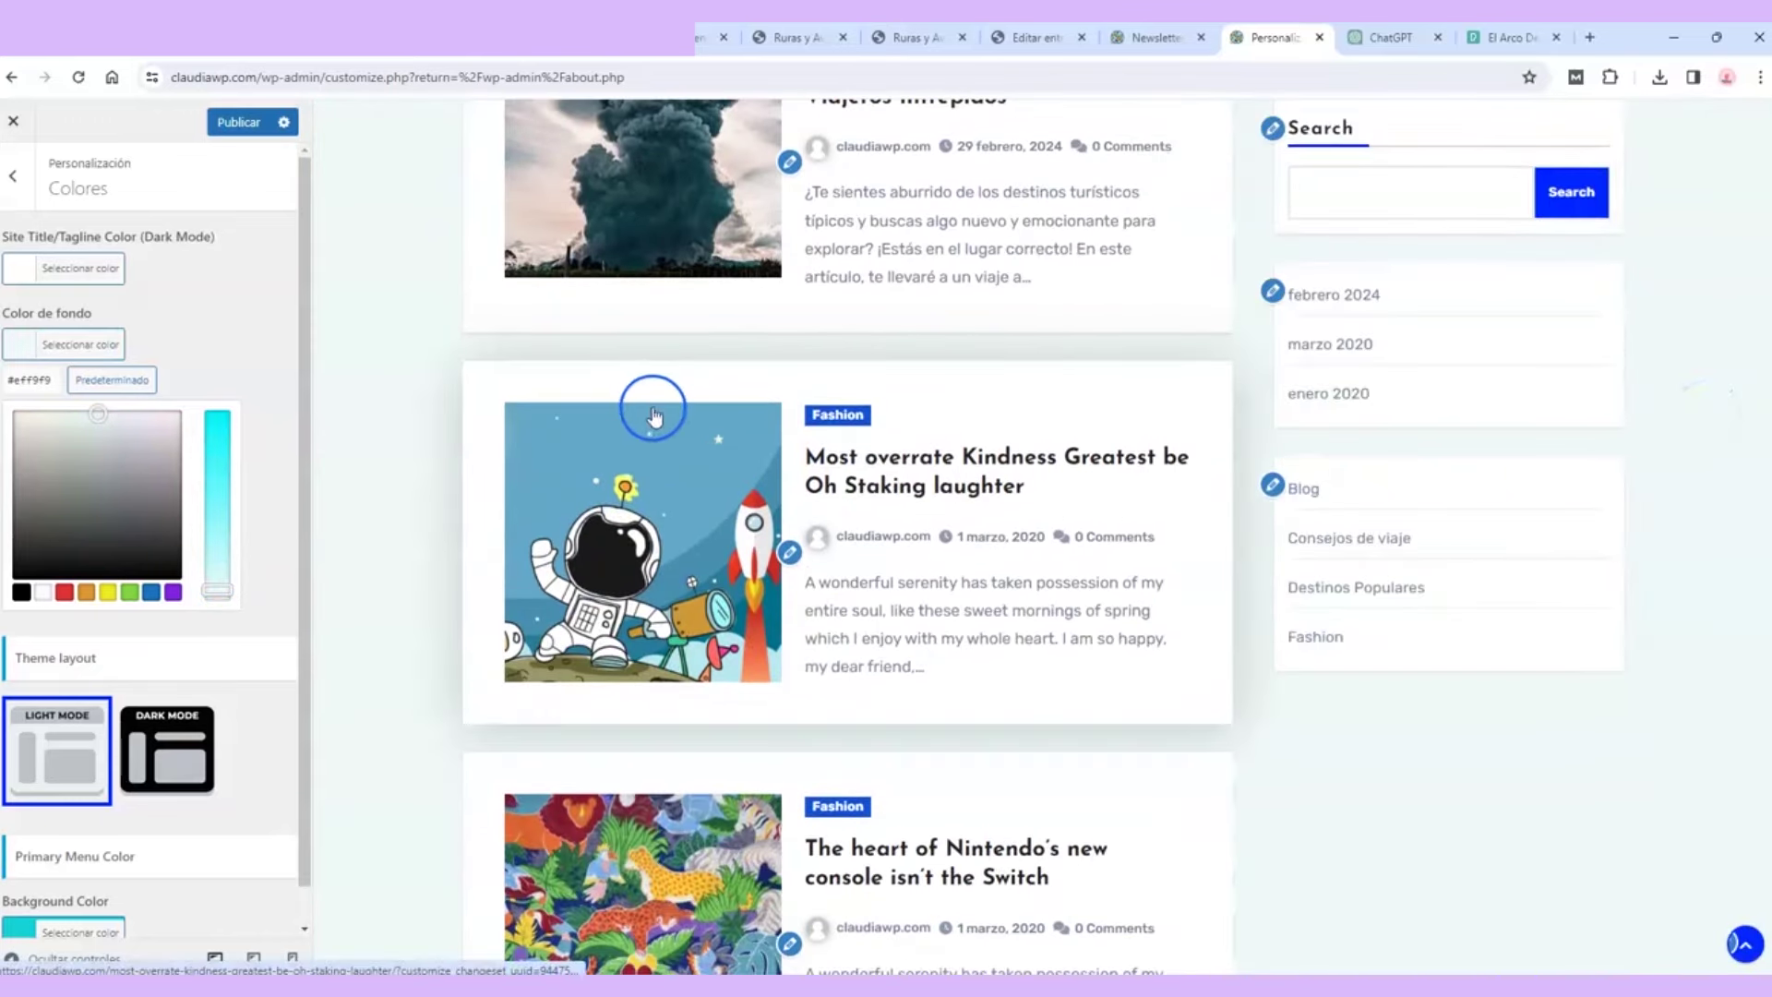
scroll(386, 378, "up", 4)
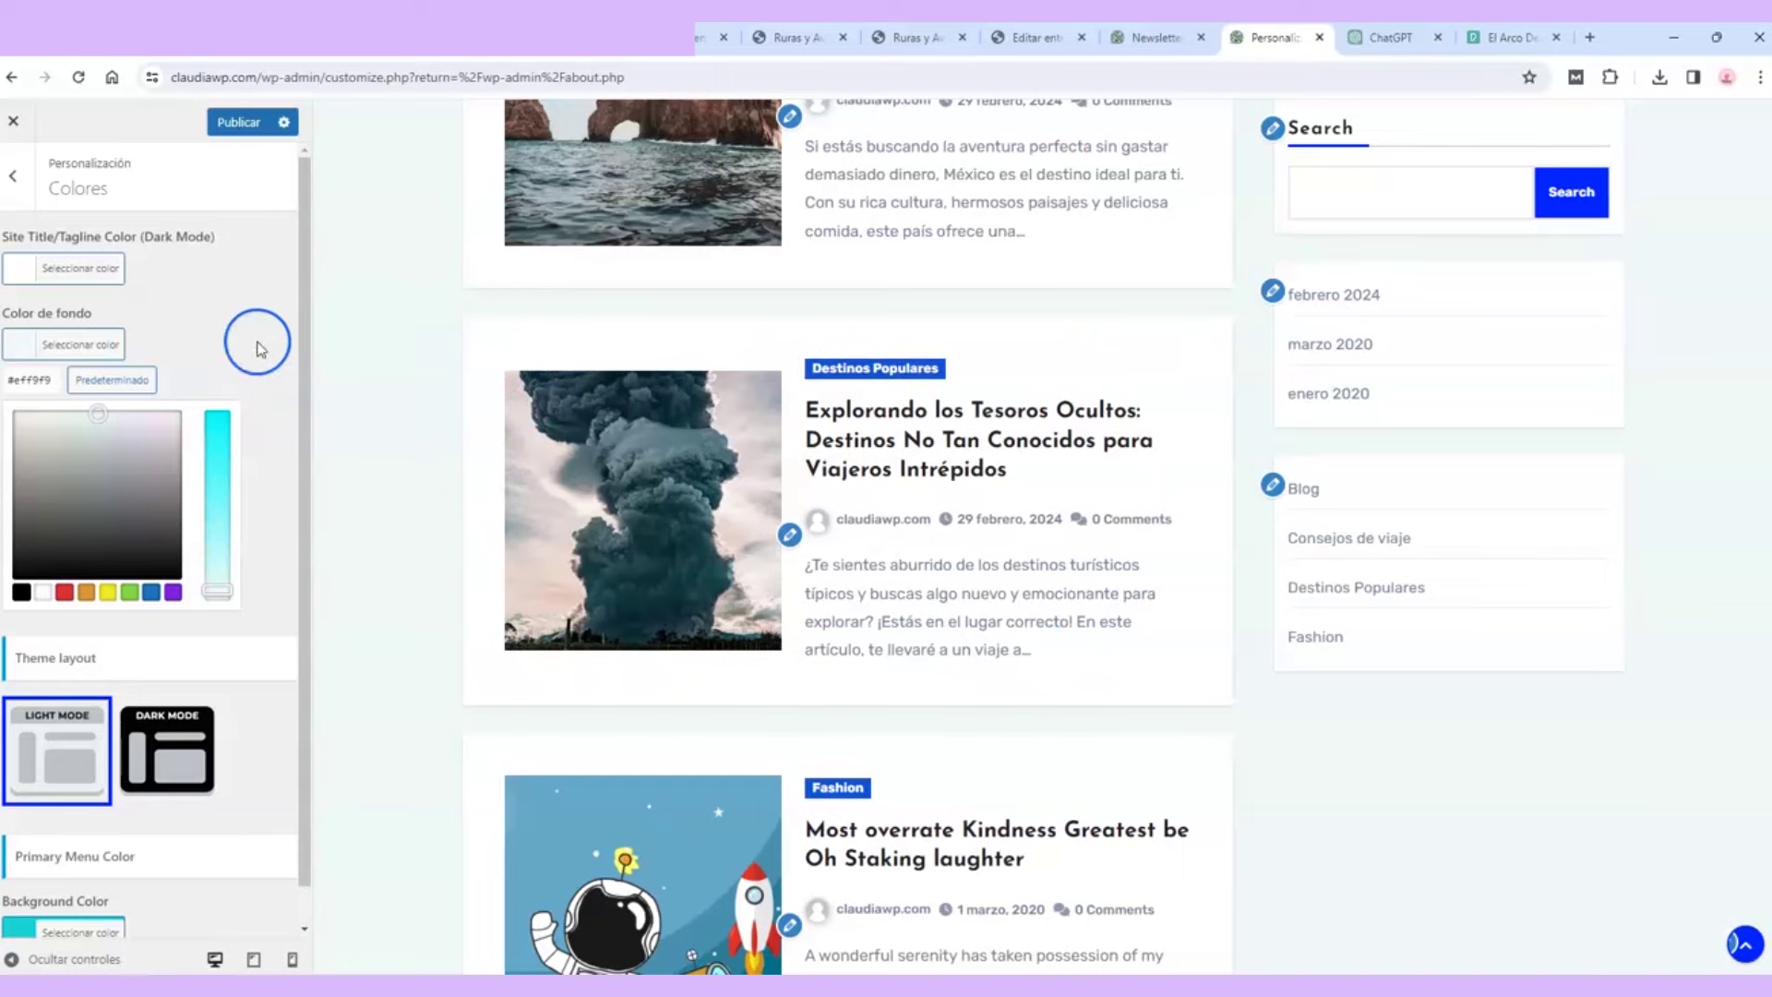
left_click(138, 388)
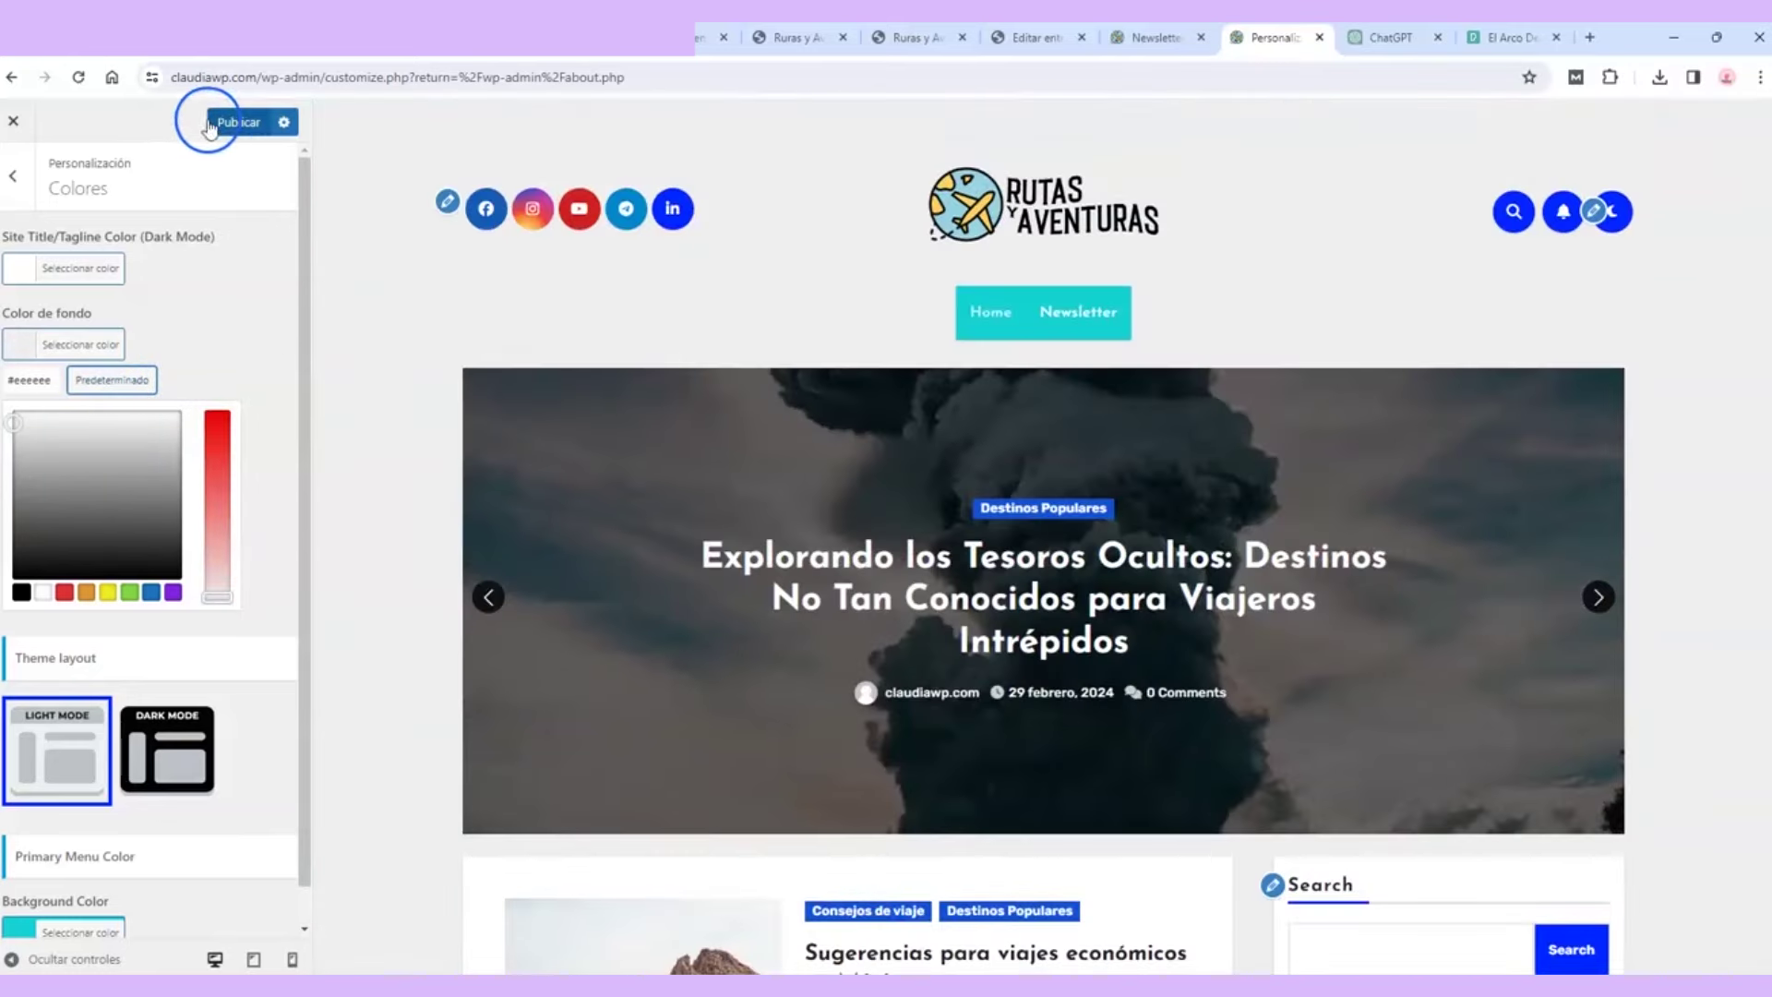
left_click(208, 123)
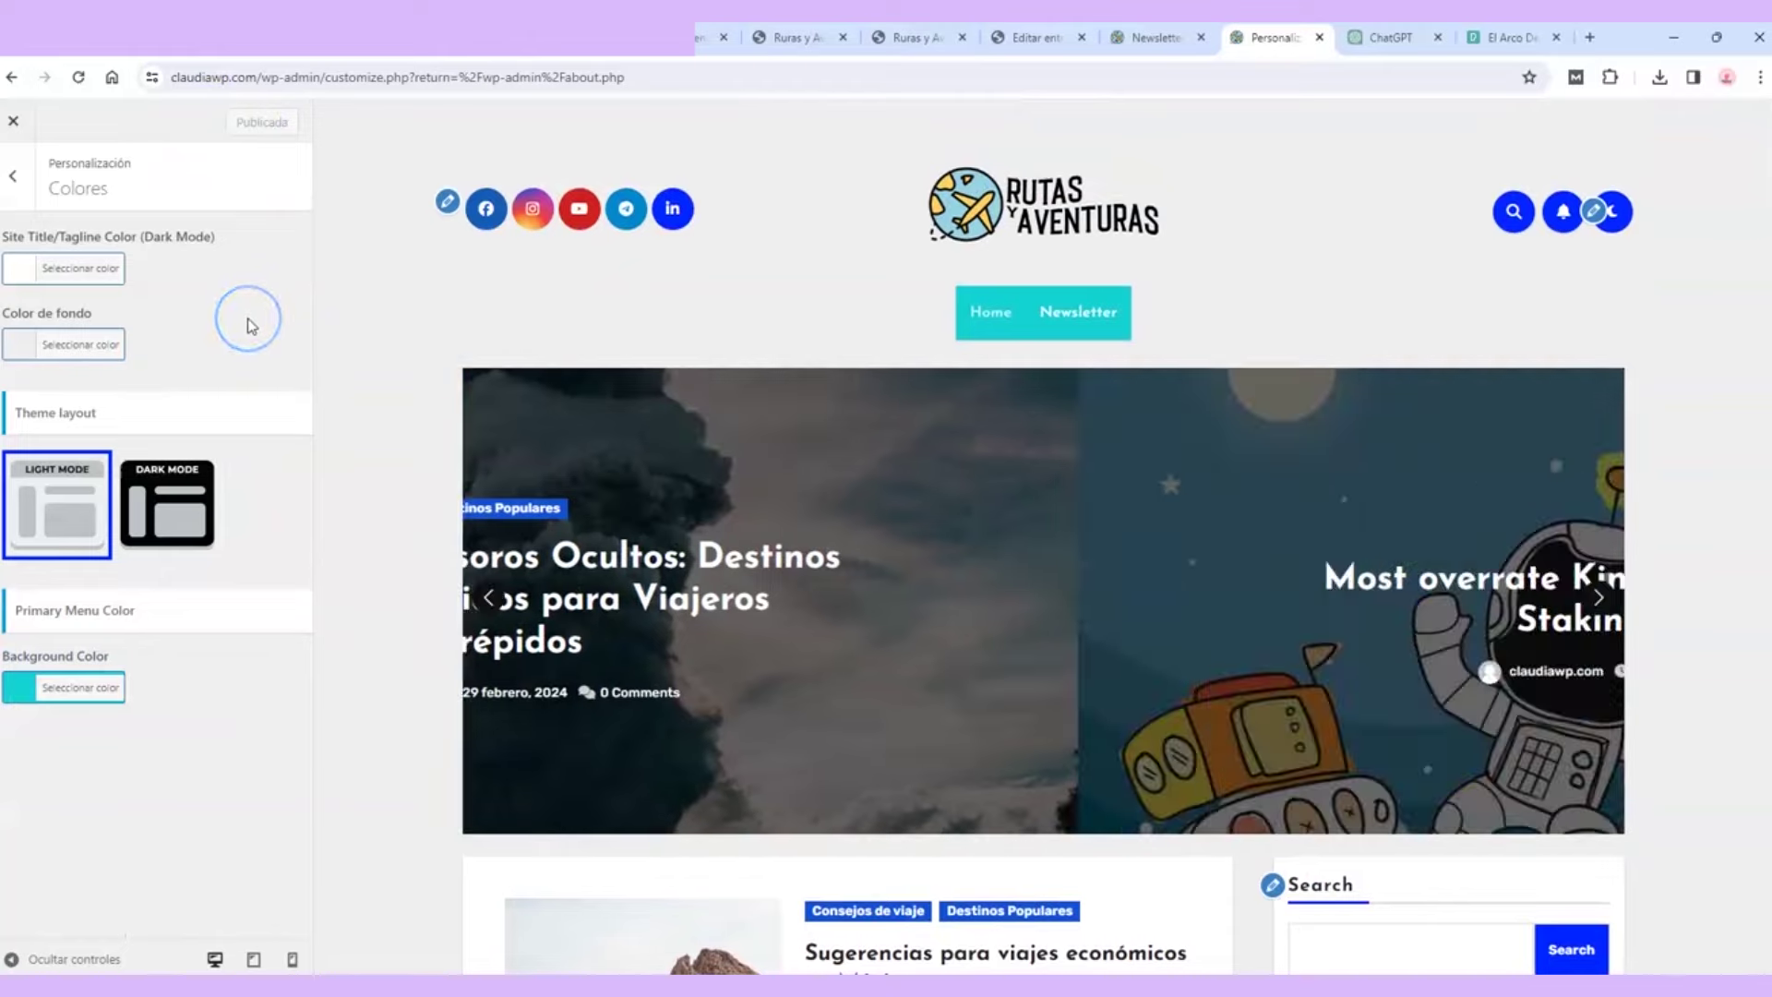
left_click(17, 178)
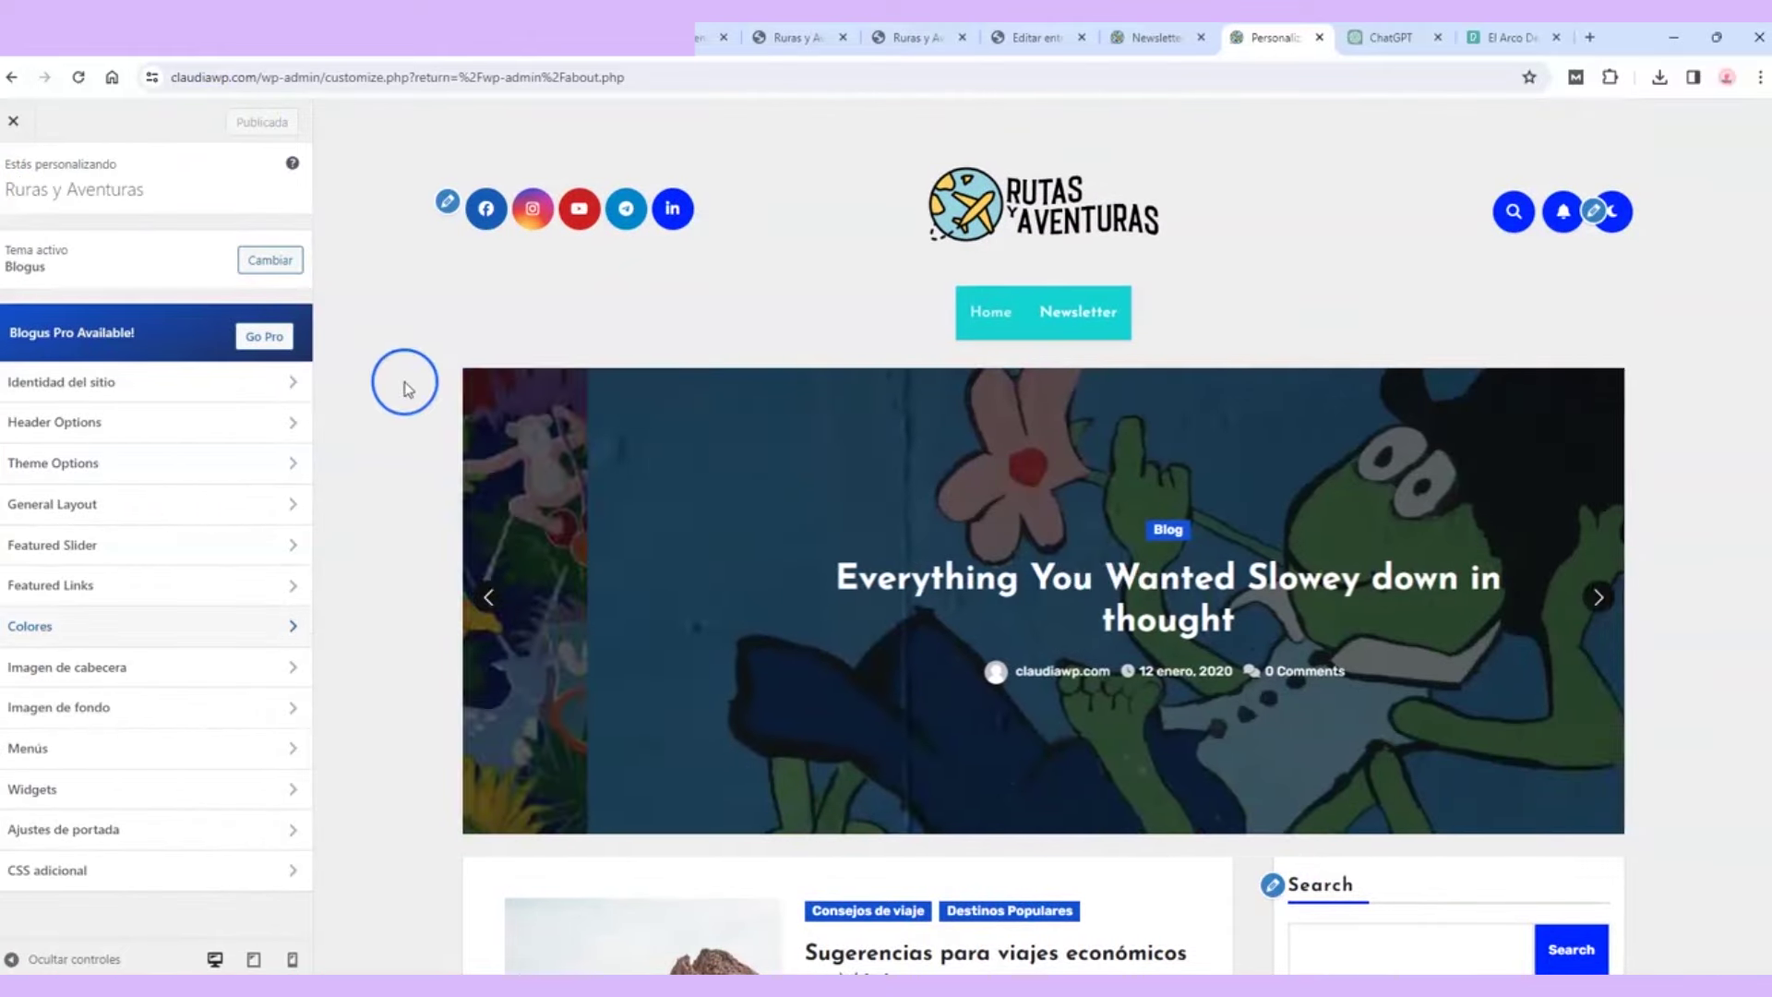
Step: Edit the sidebar's search widget: set its heading to "Busca tu destino" and its button text to "Buscar"
scroll(402, 380, "down", 8)
scroll(402, 379, "up", 2)
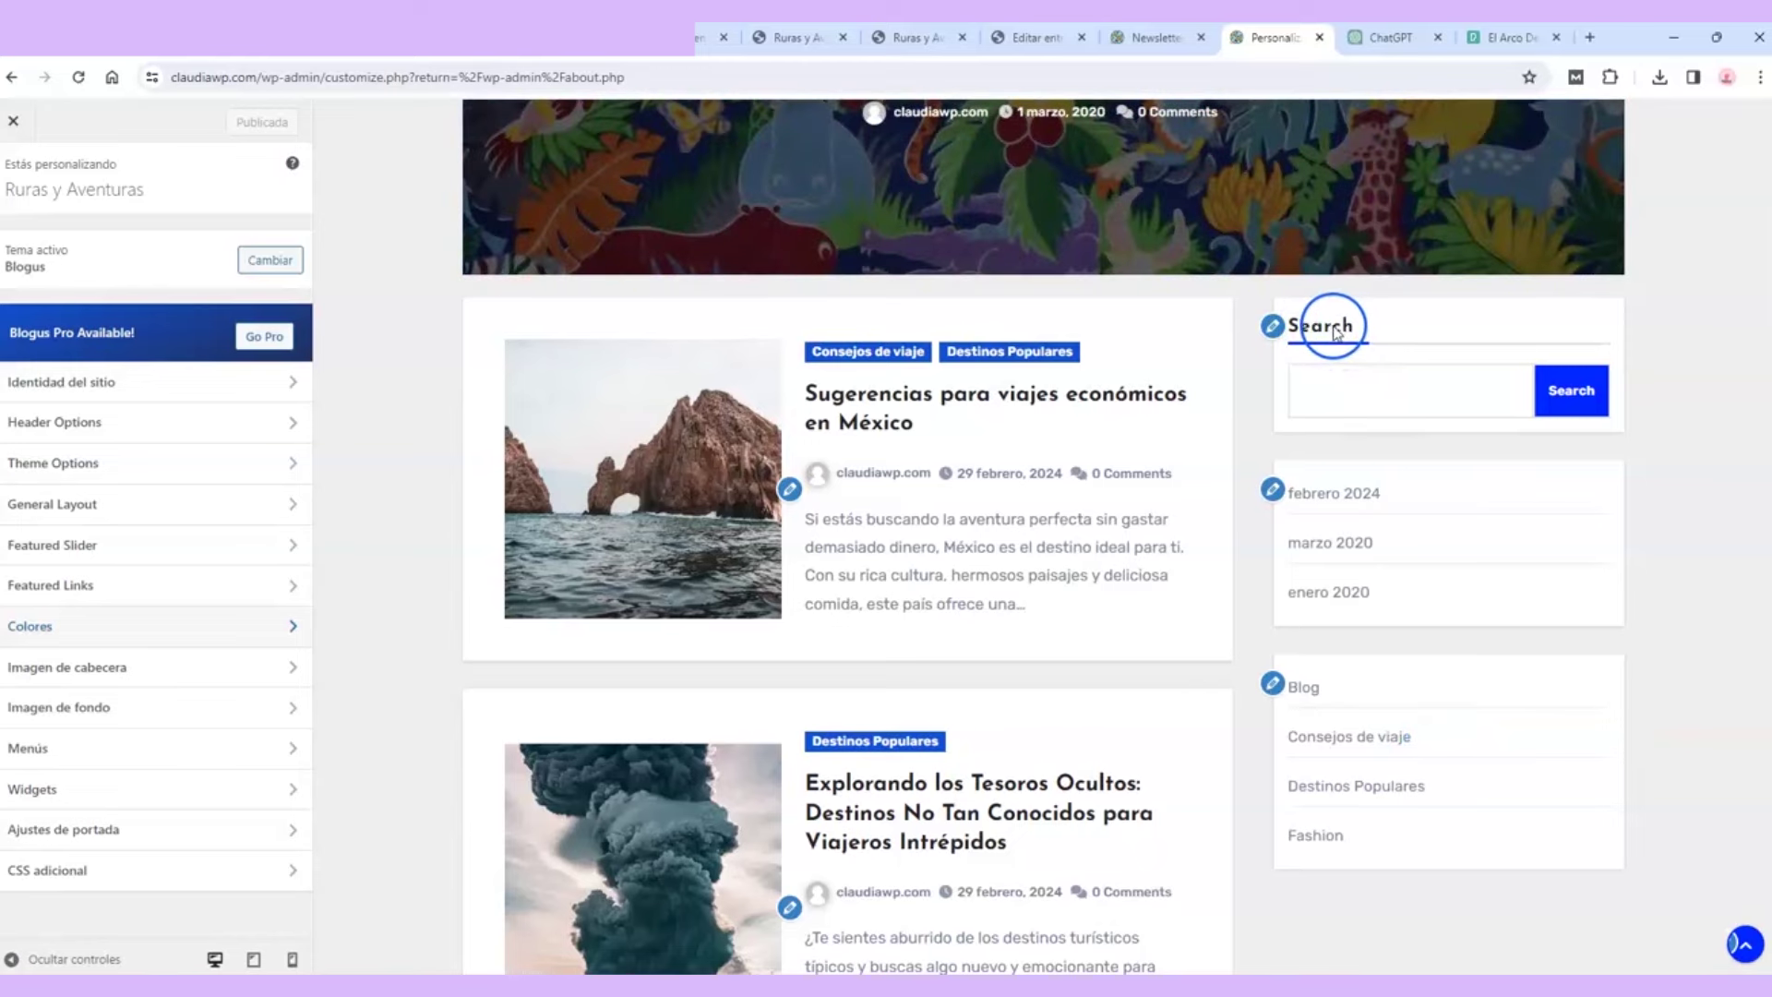
left_click(1273, 324)
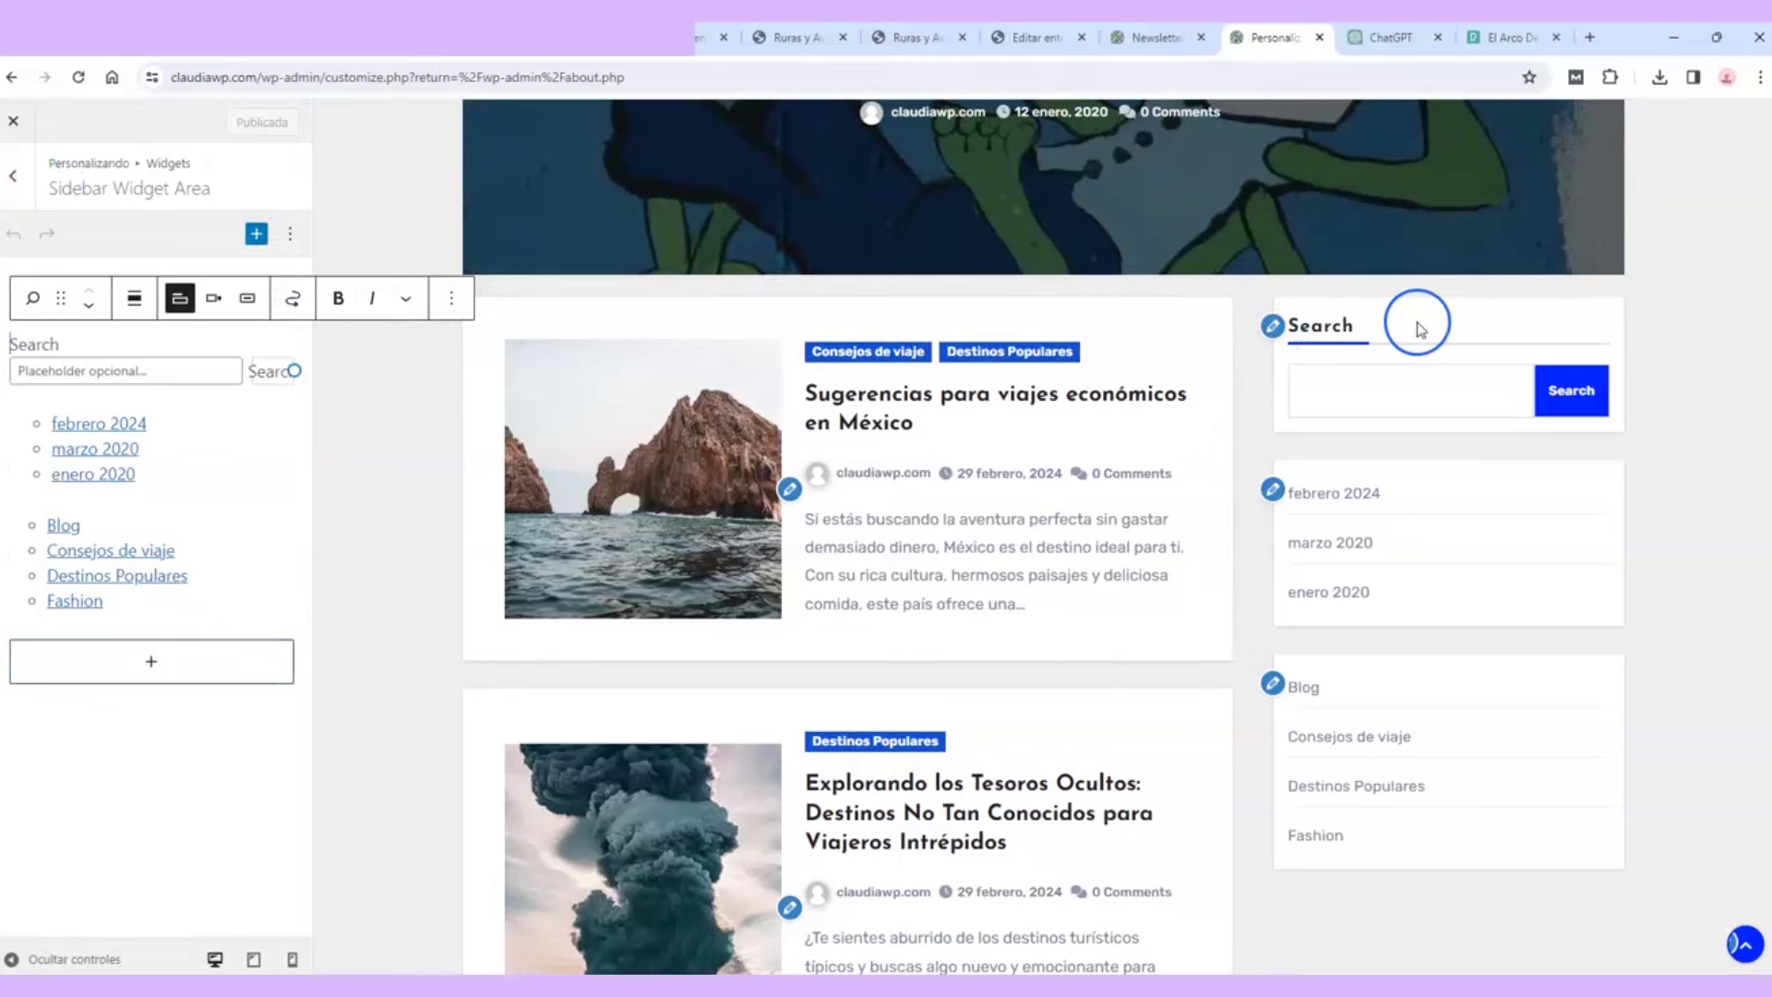
scroll(1581, 452, "down", 1)
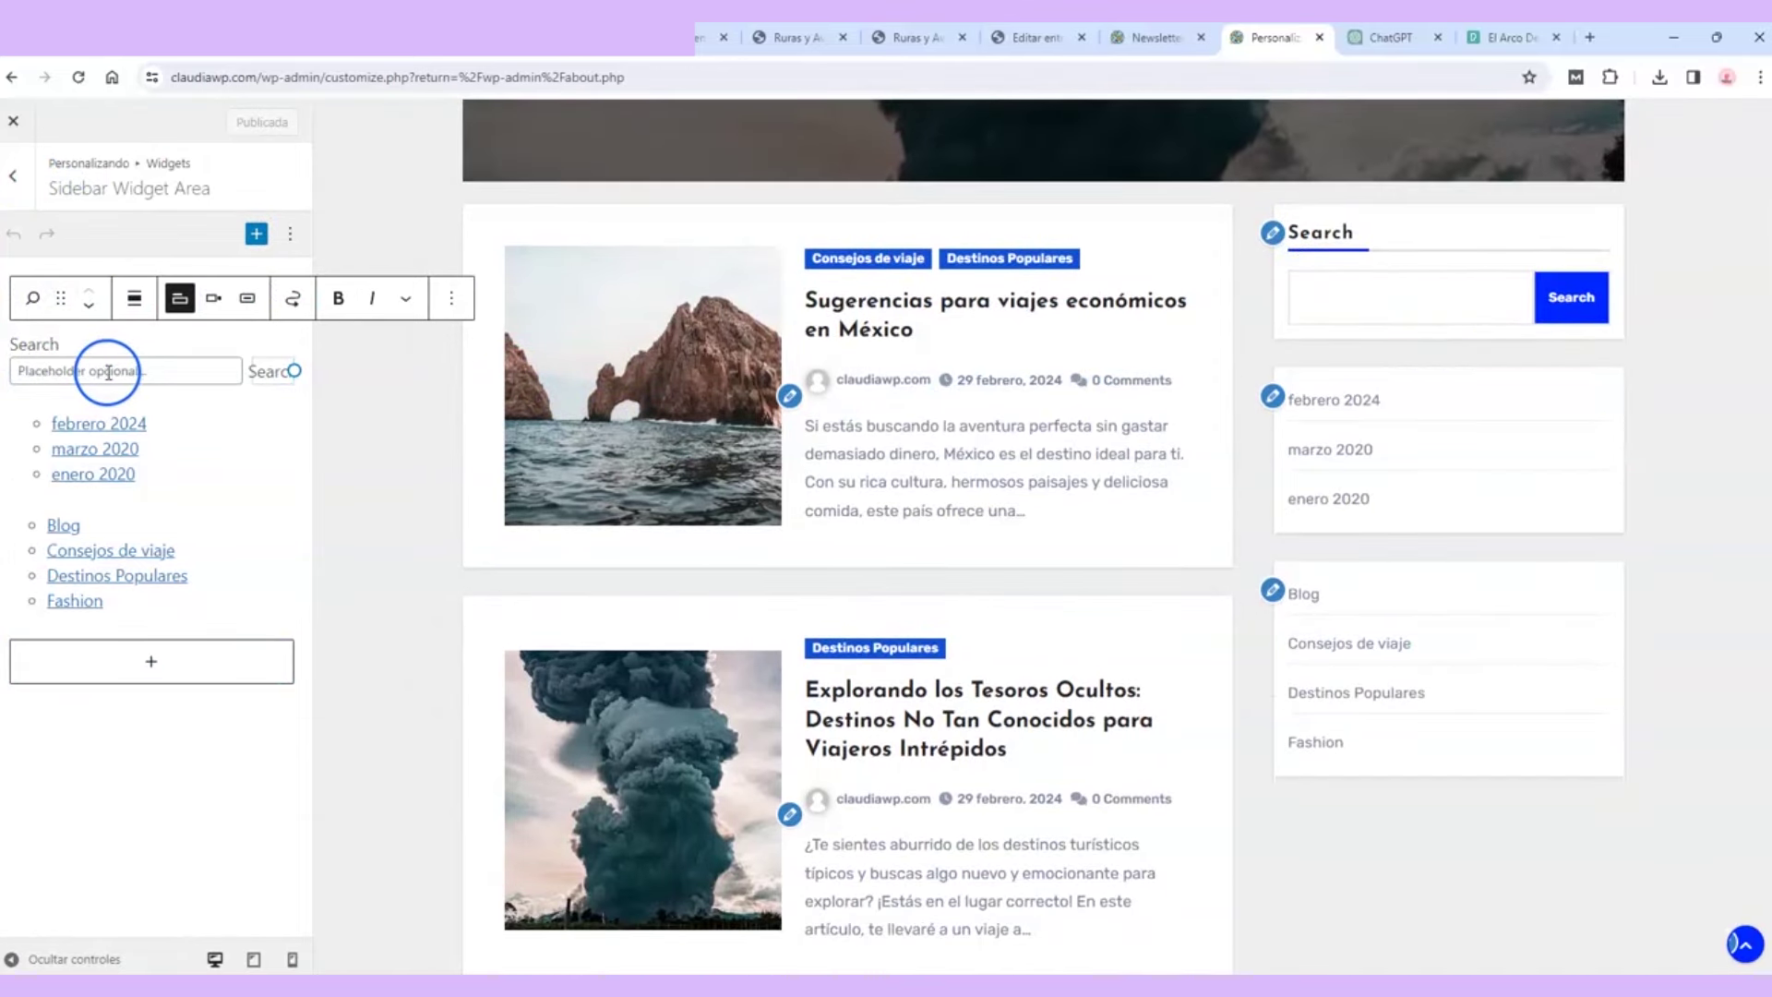
left_click(166, 441)
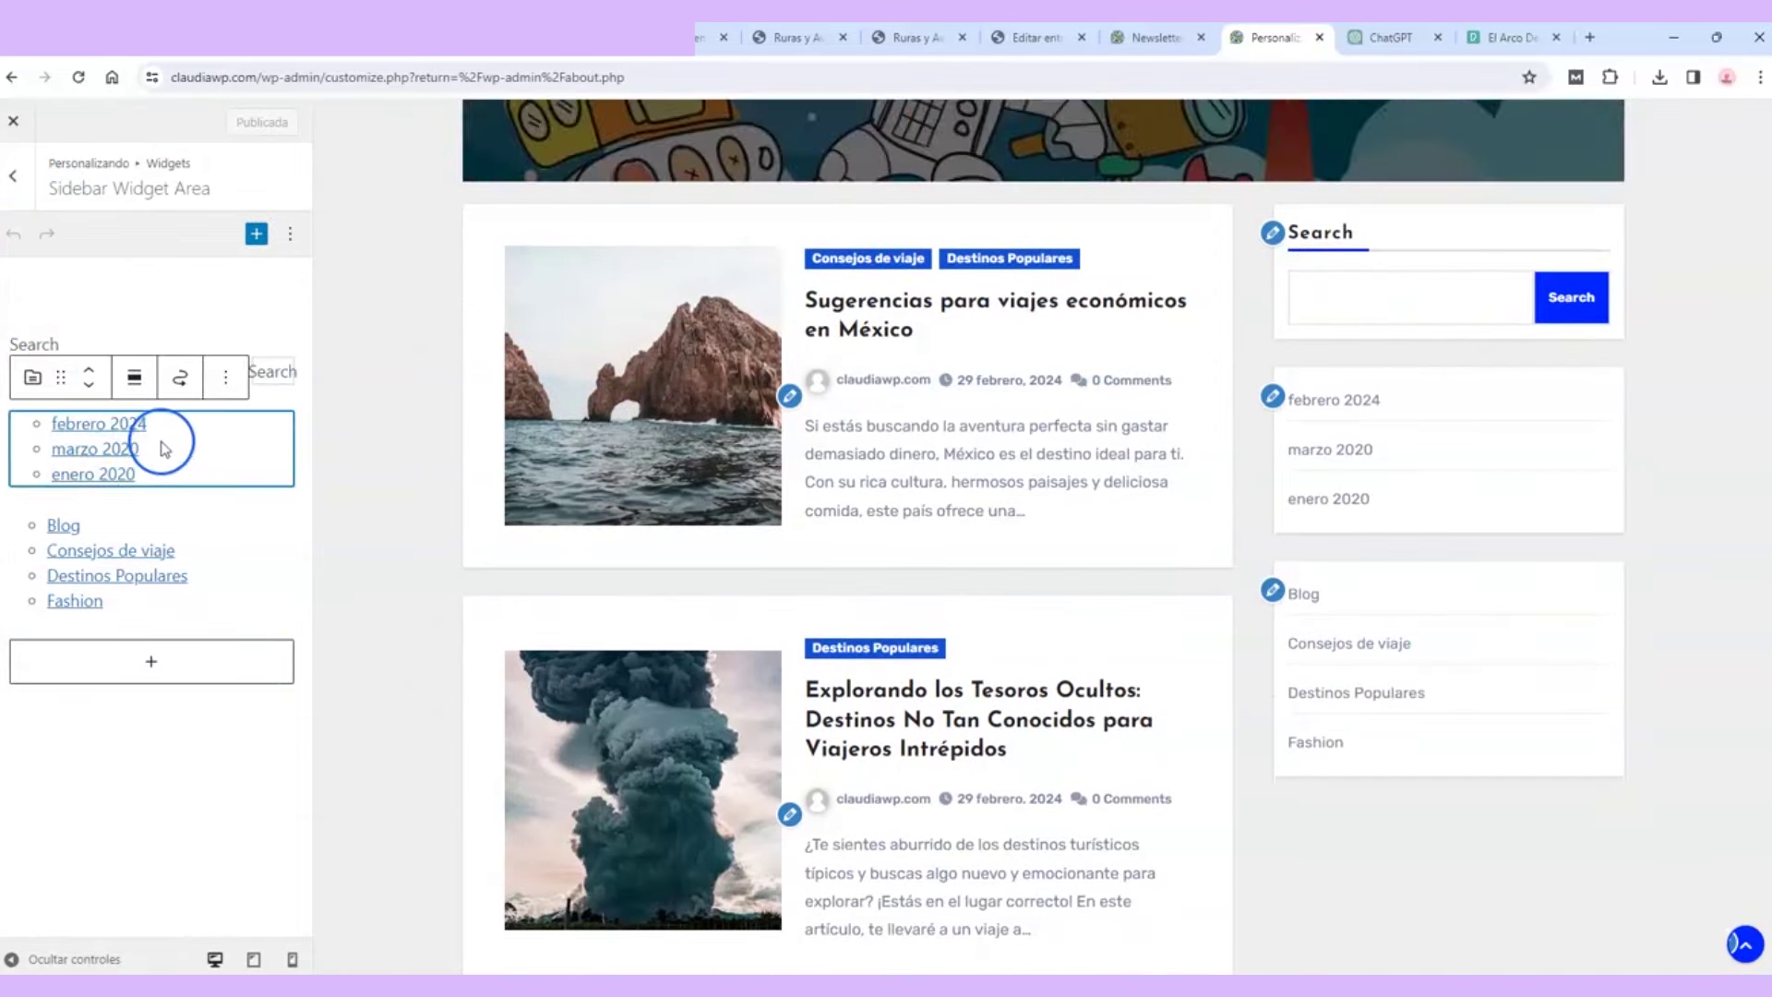
left_click(234, 552)
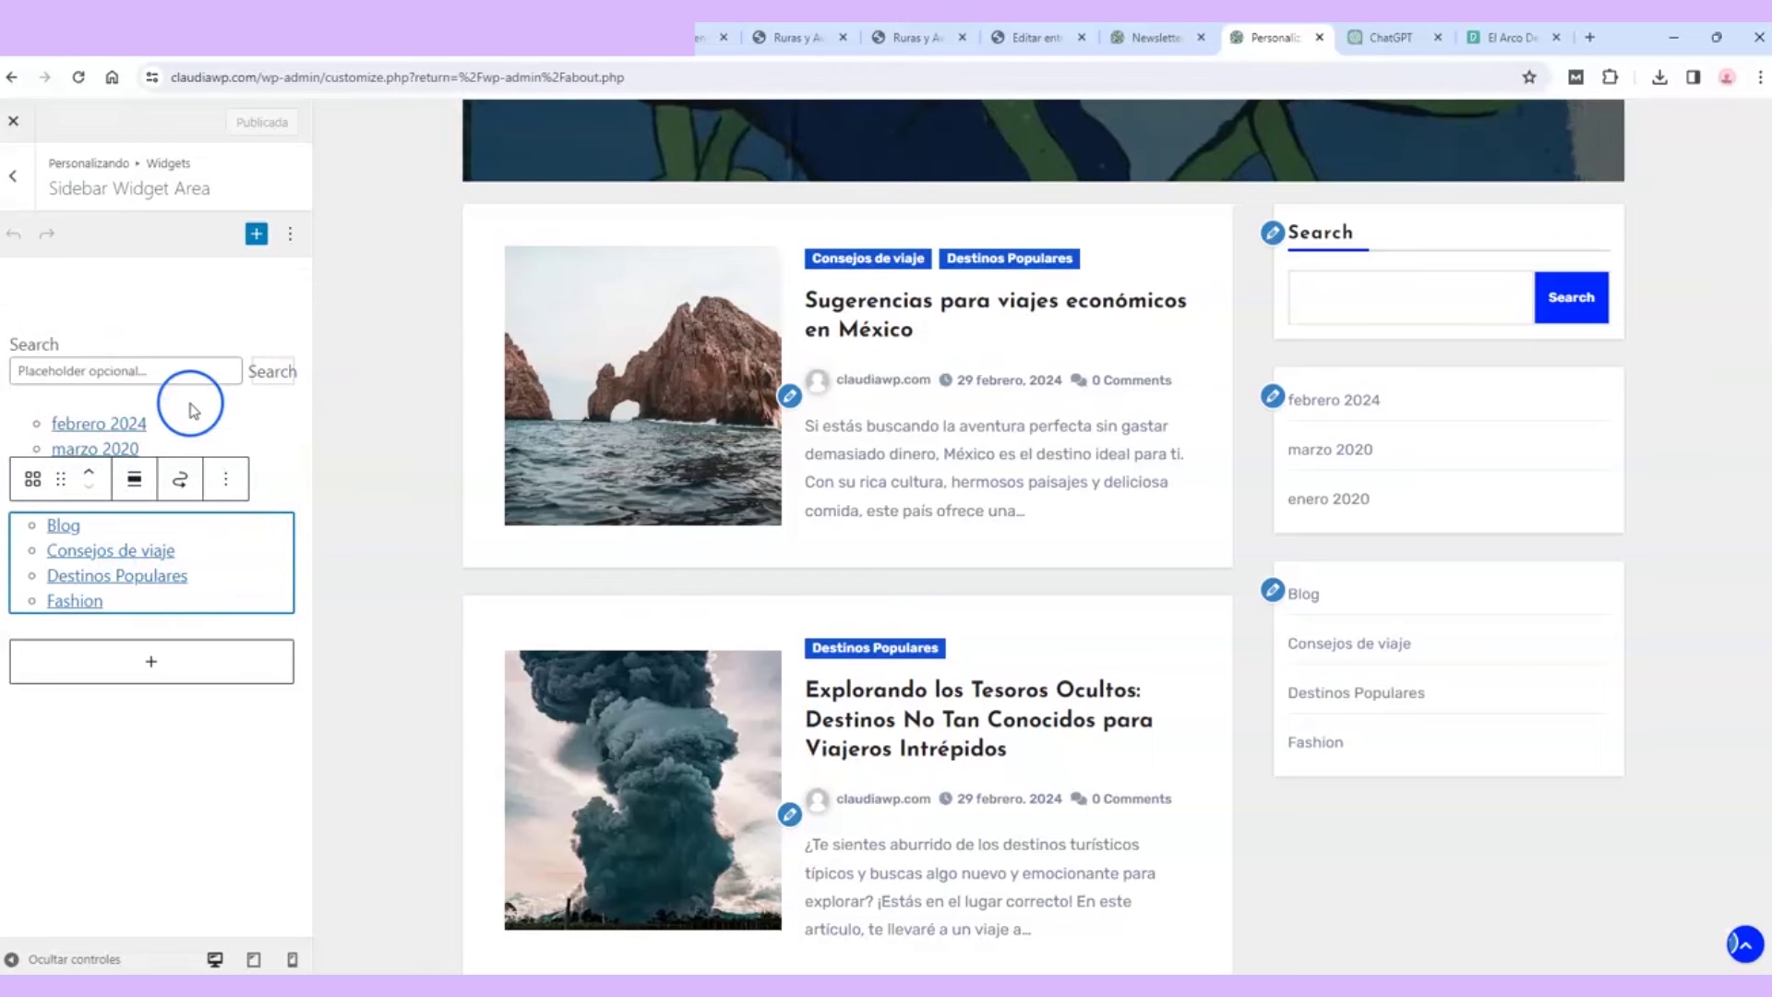
left_click(43, 343)
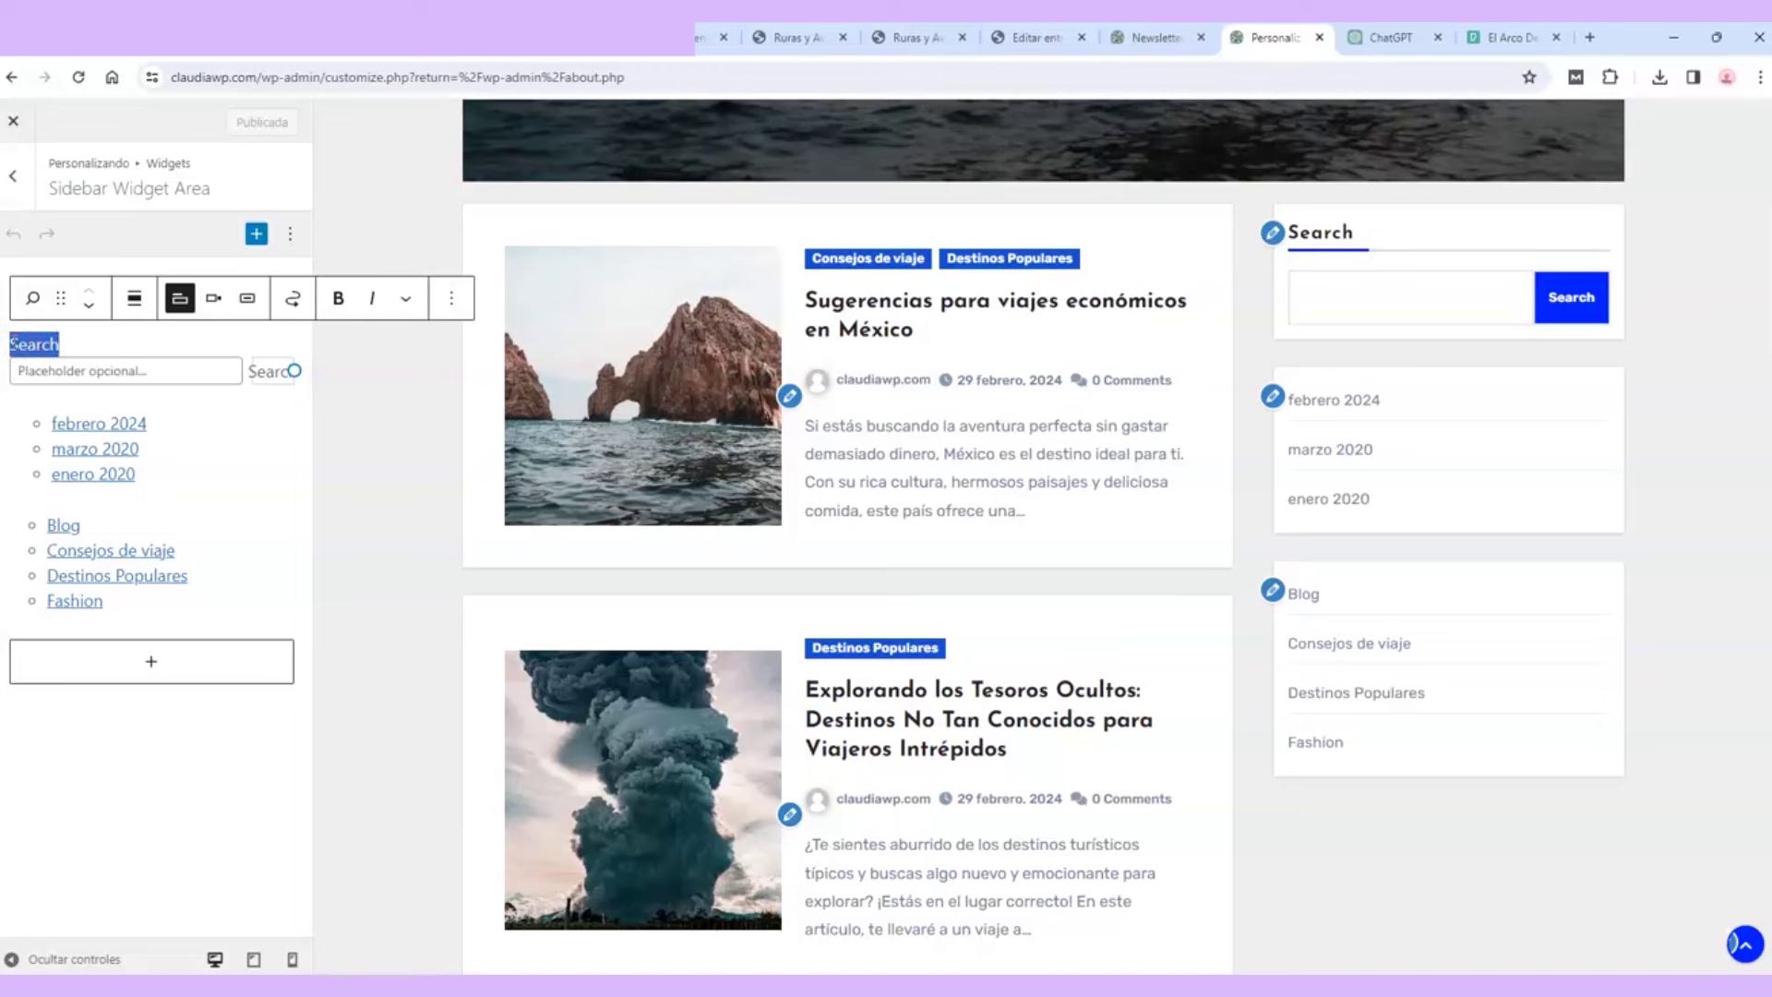
type("Busca t")
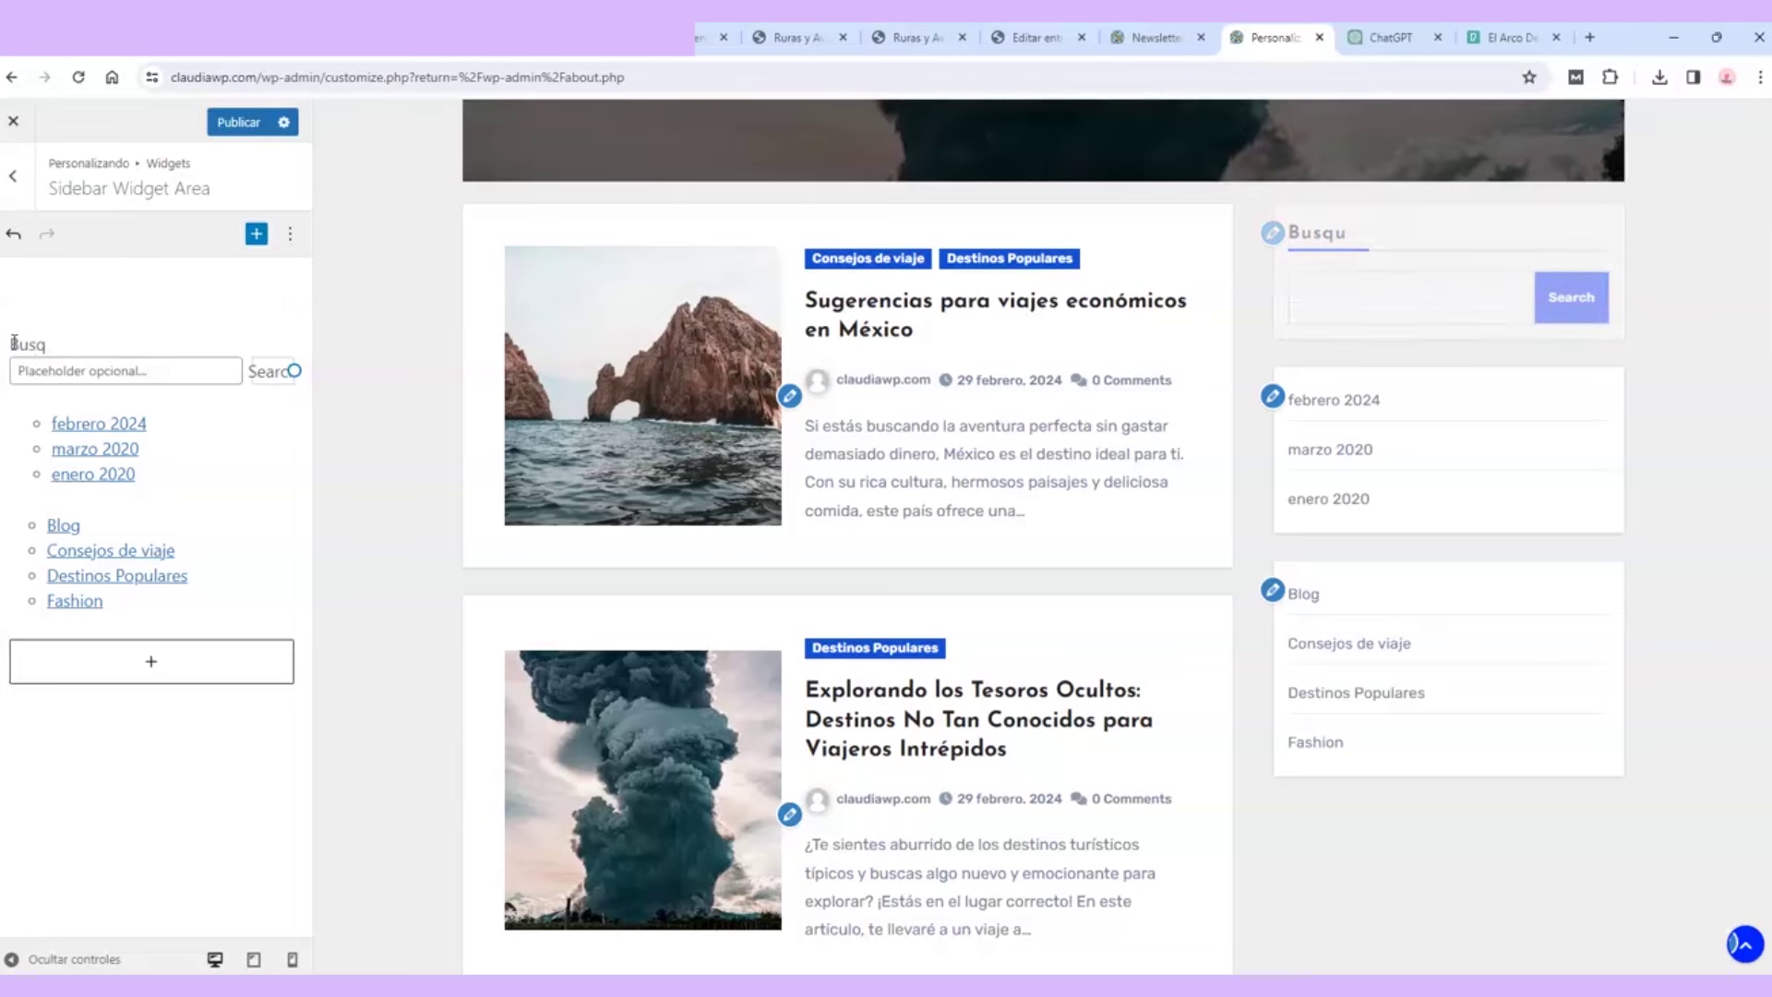
type("u destino")
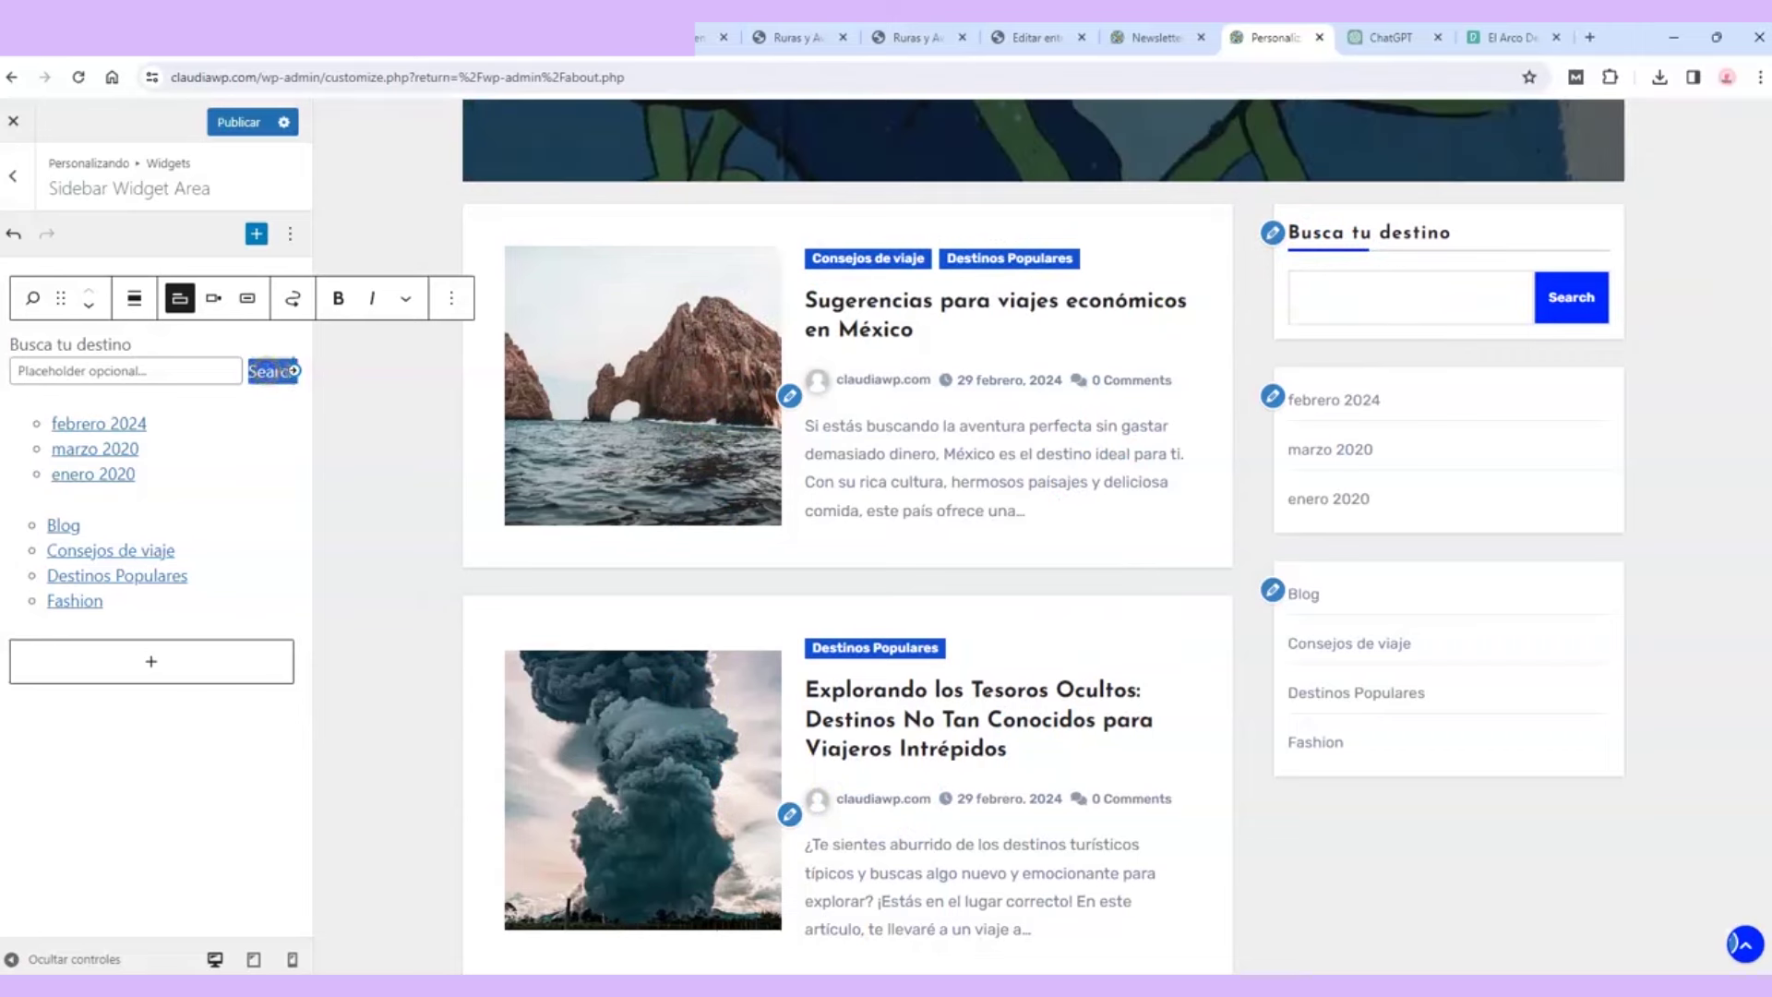
type("Buscar")
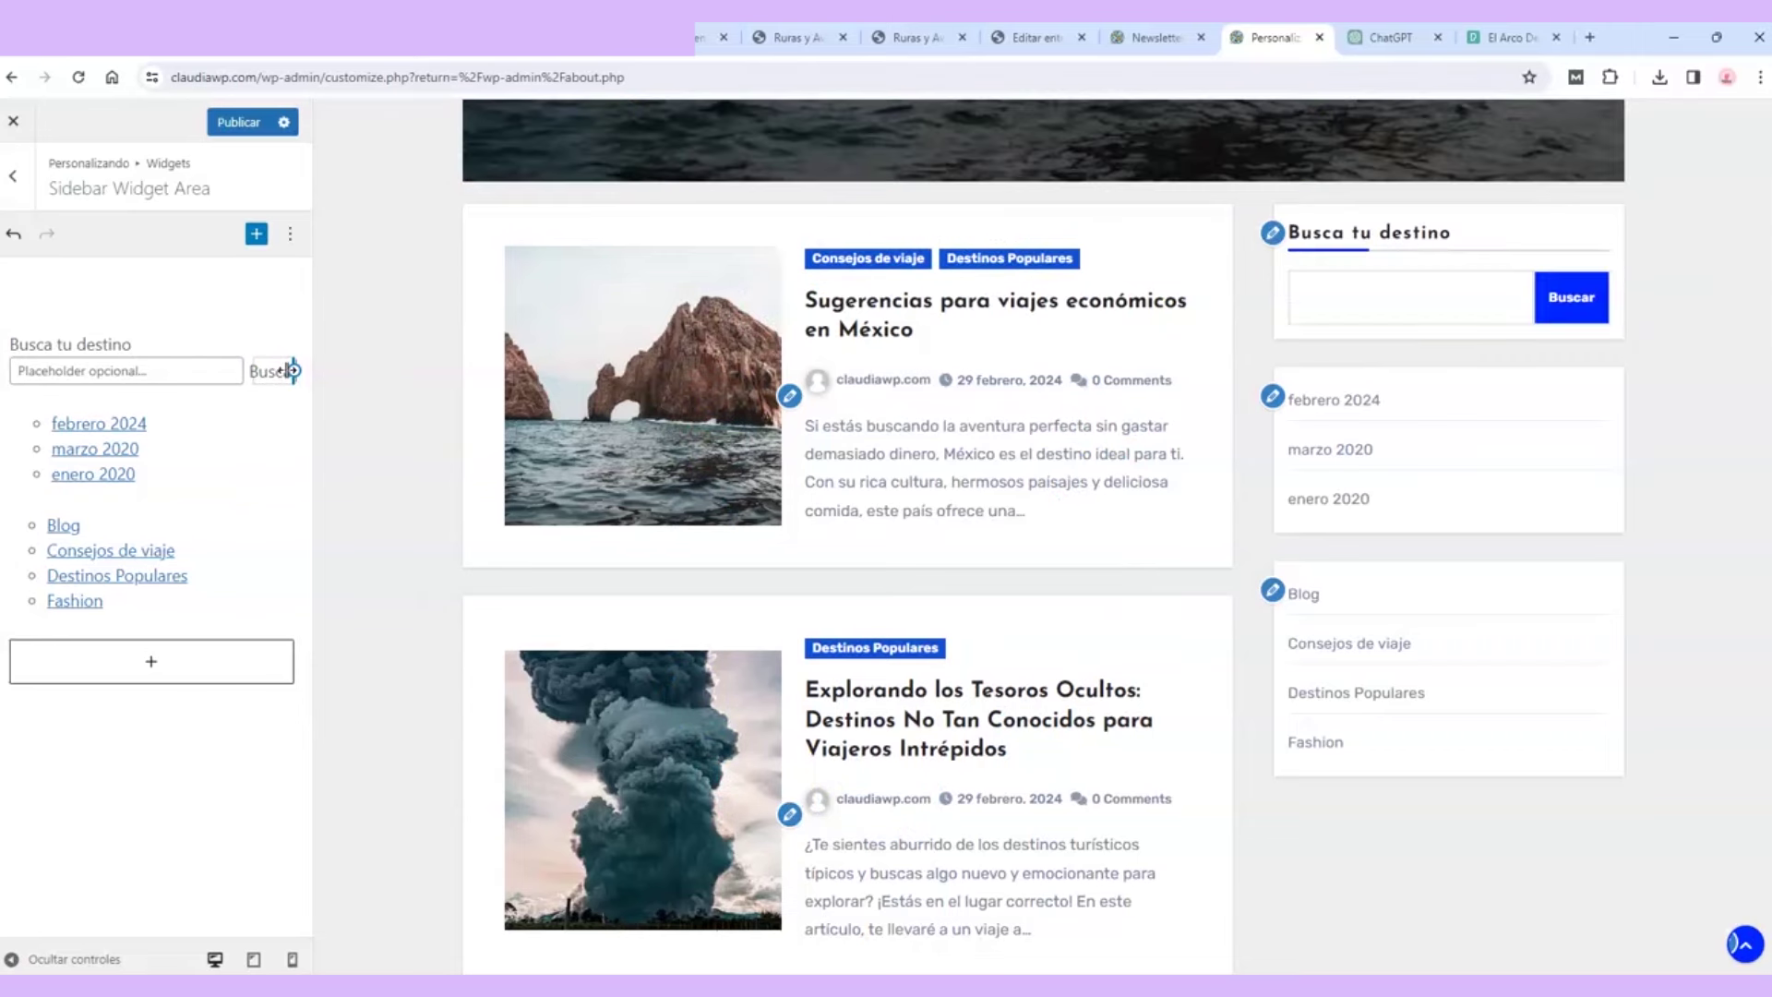
Step: Delete the monthly archives block from the sidebar widget area
left_click(188, 450)
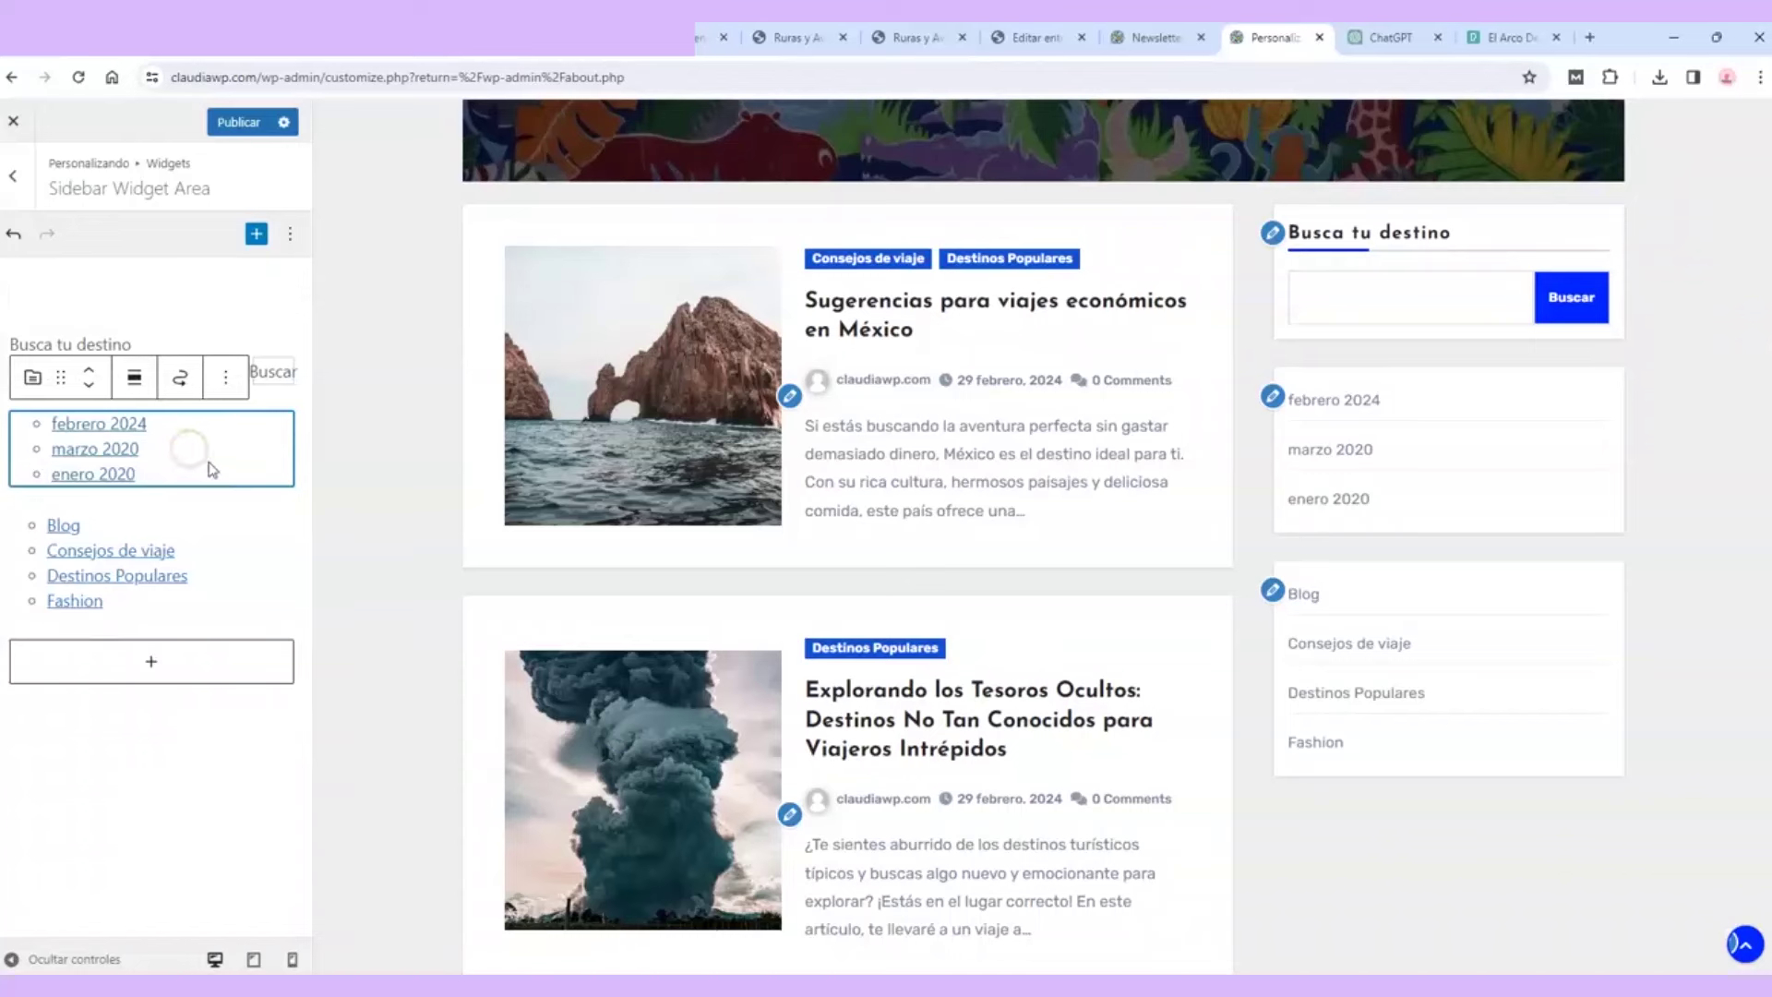
left_click(225, 378)
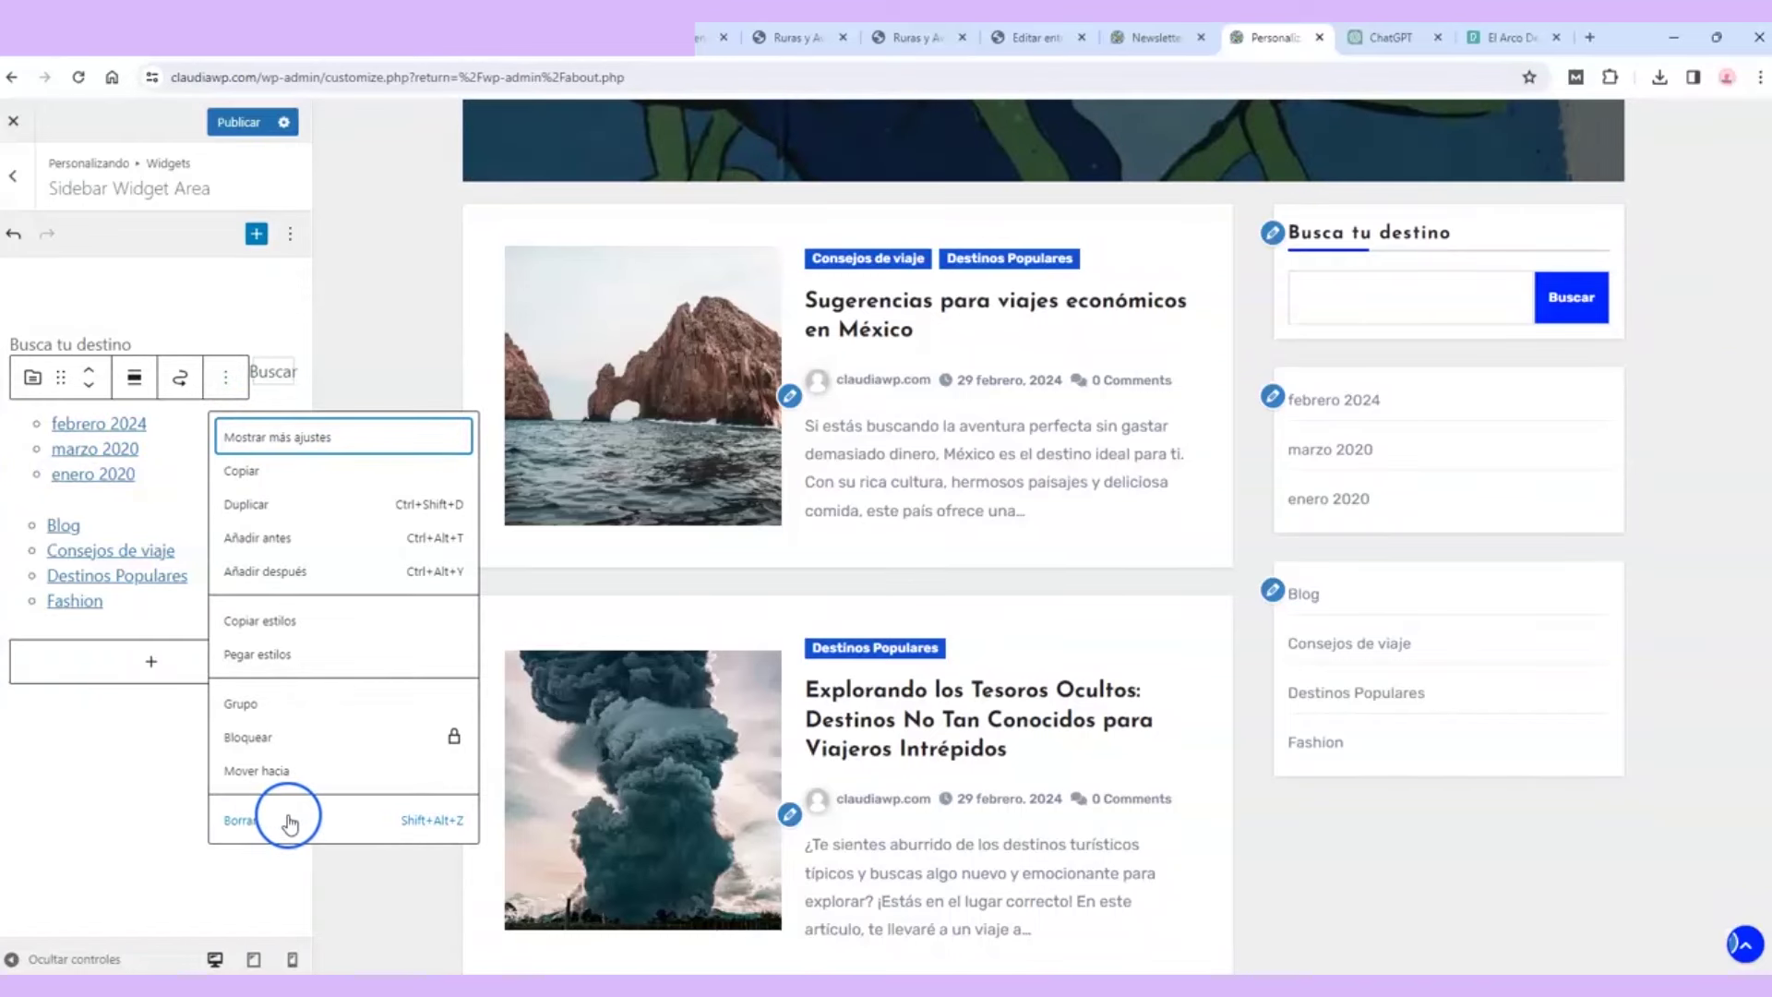
left_click(282, 817)
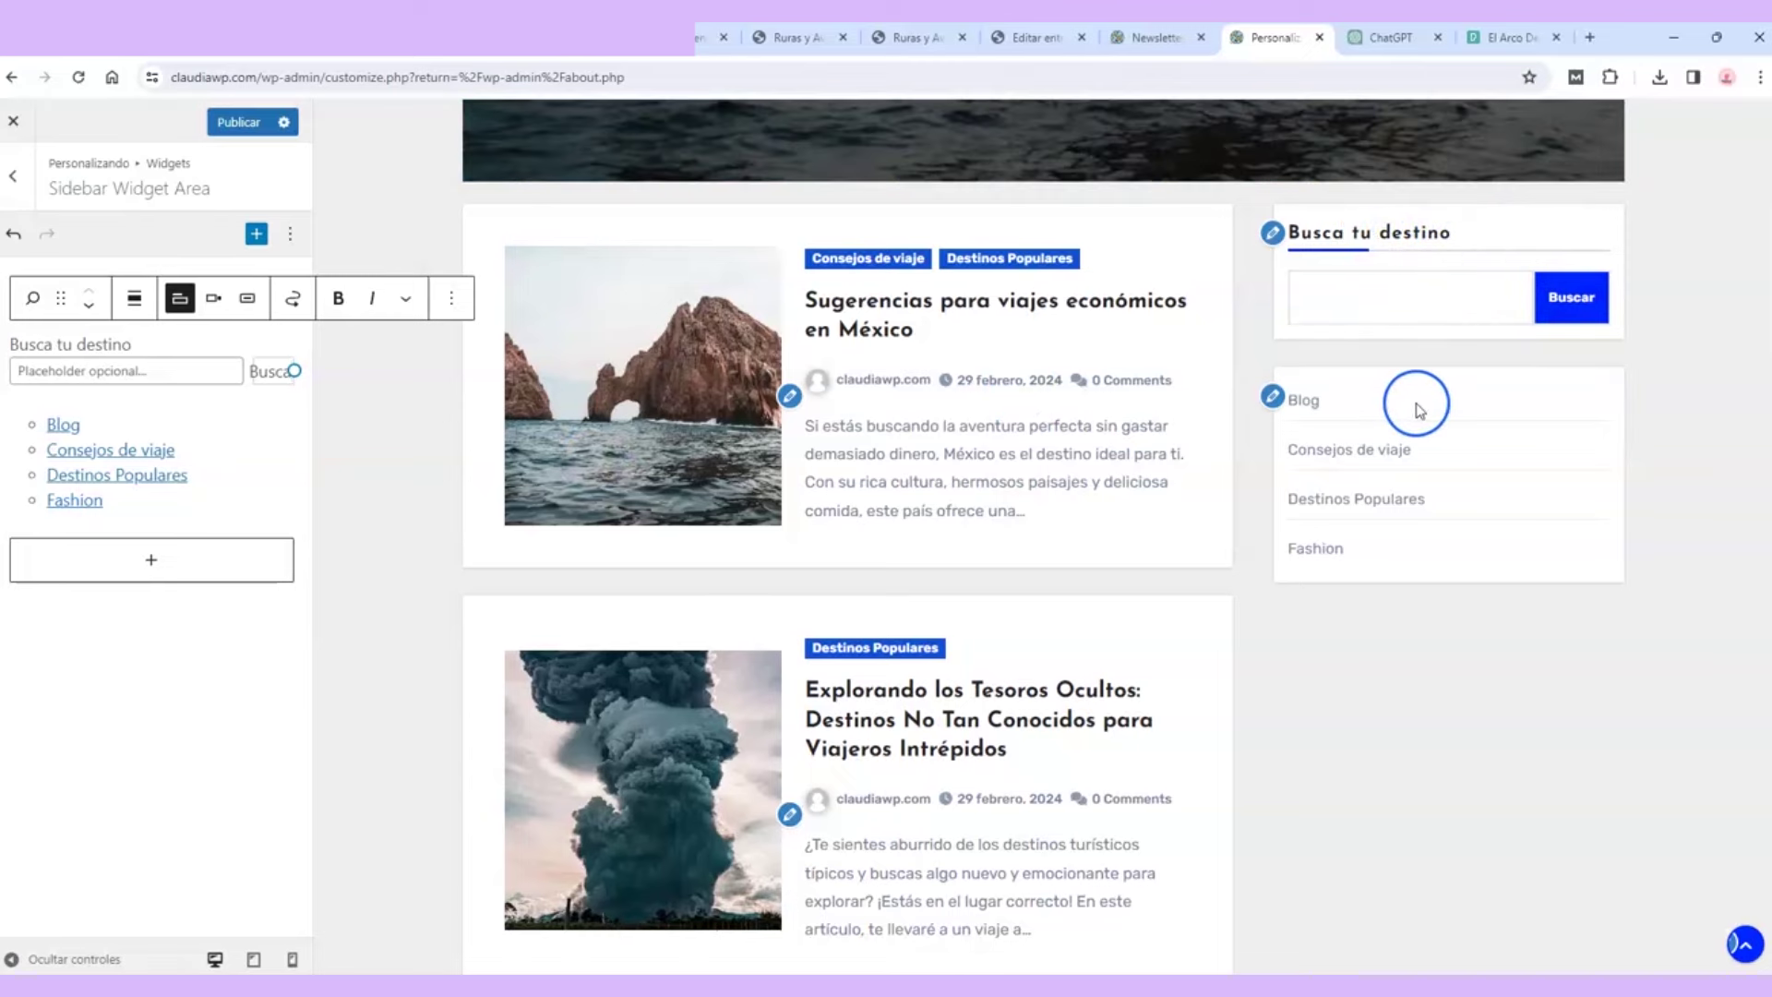
scroll(1445, 404, "up", 1)
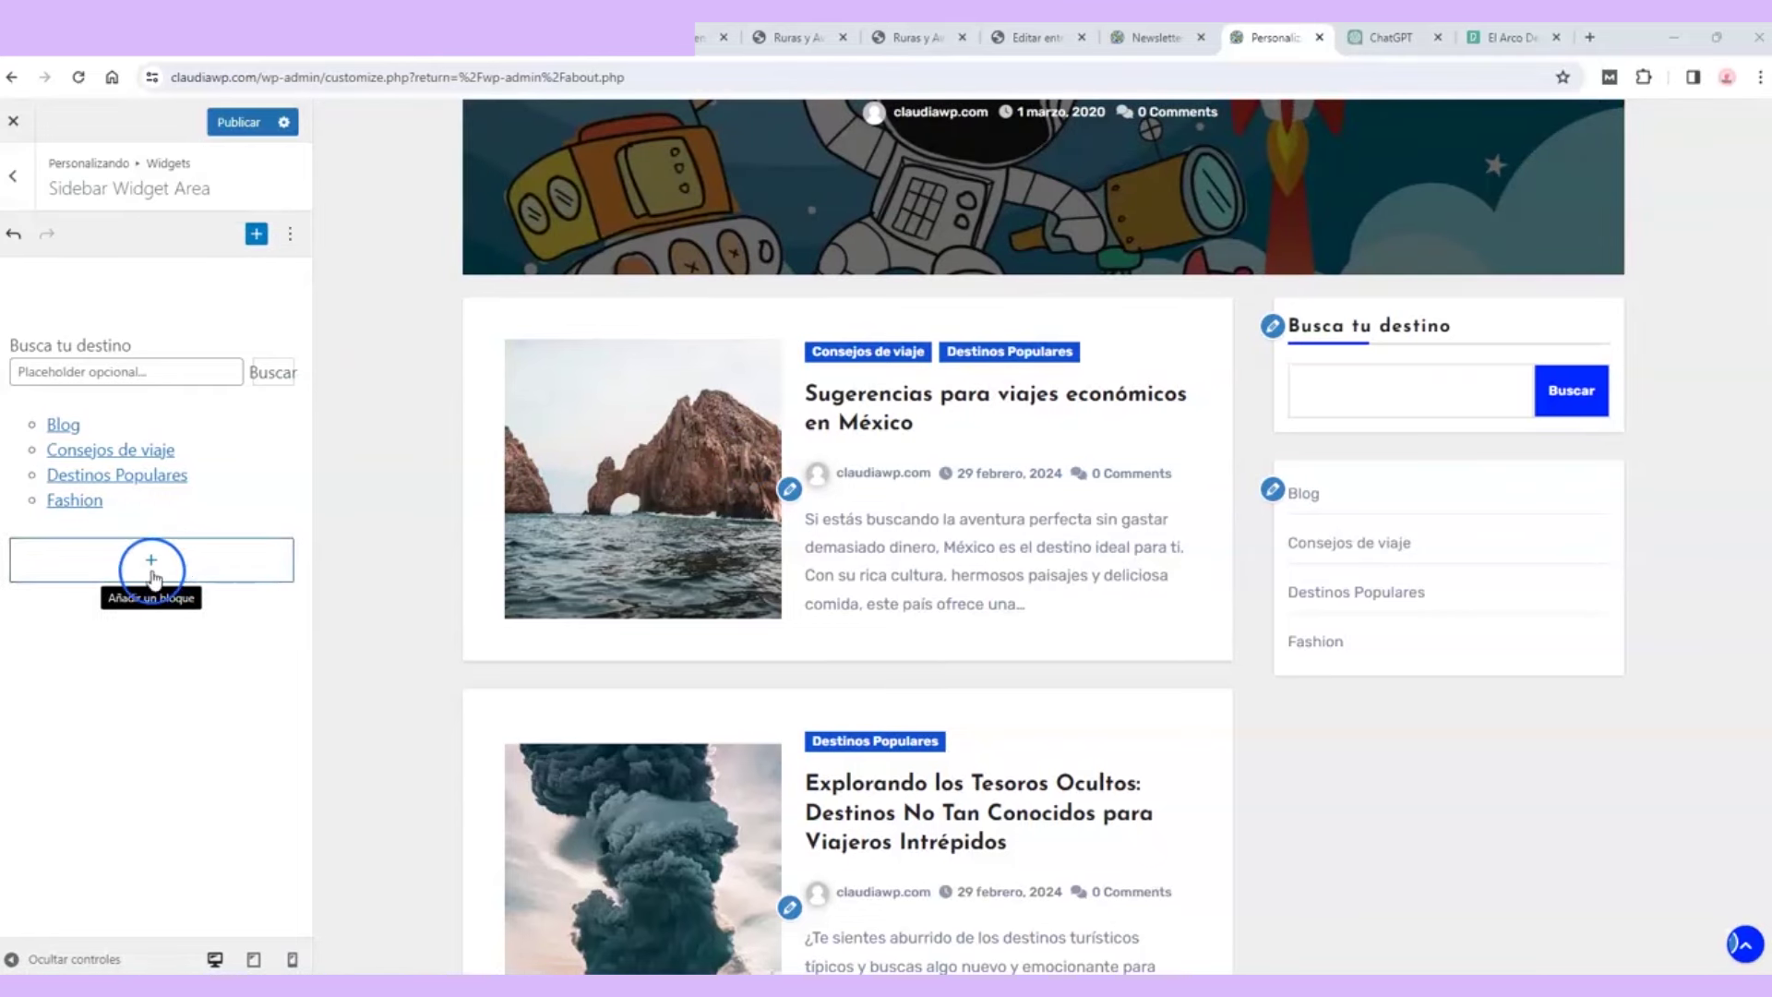
Step: Add an image block below the sidebar's category list, using icono.png from the media library
left_click(180, 565)
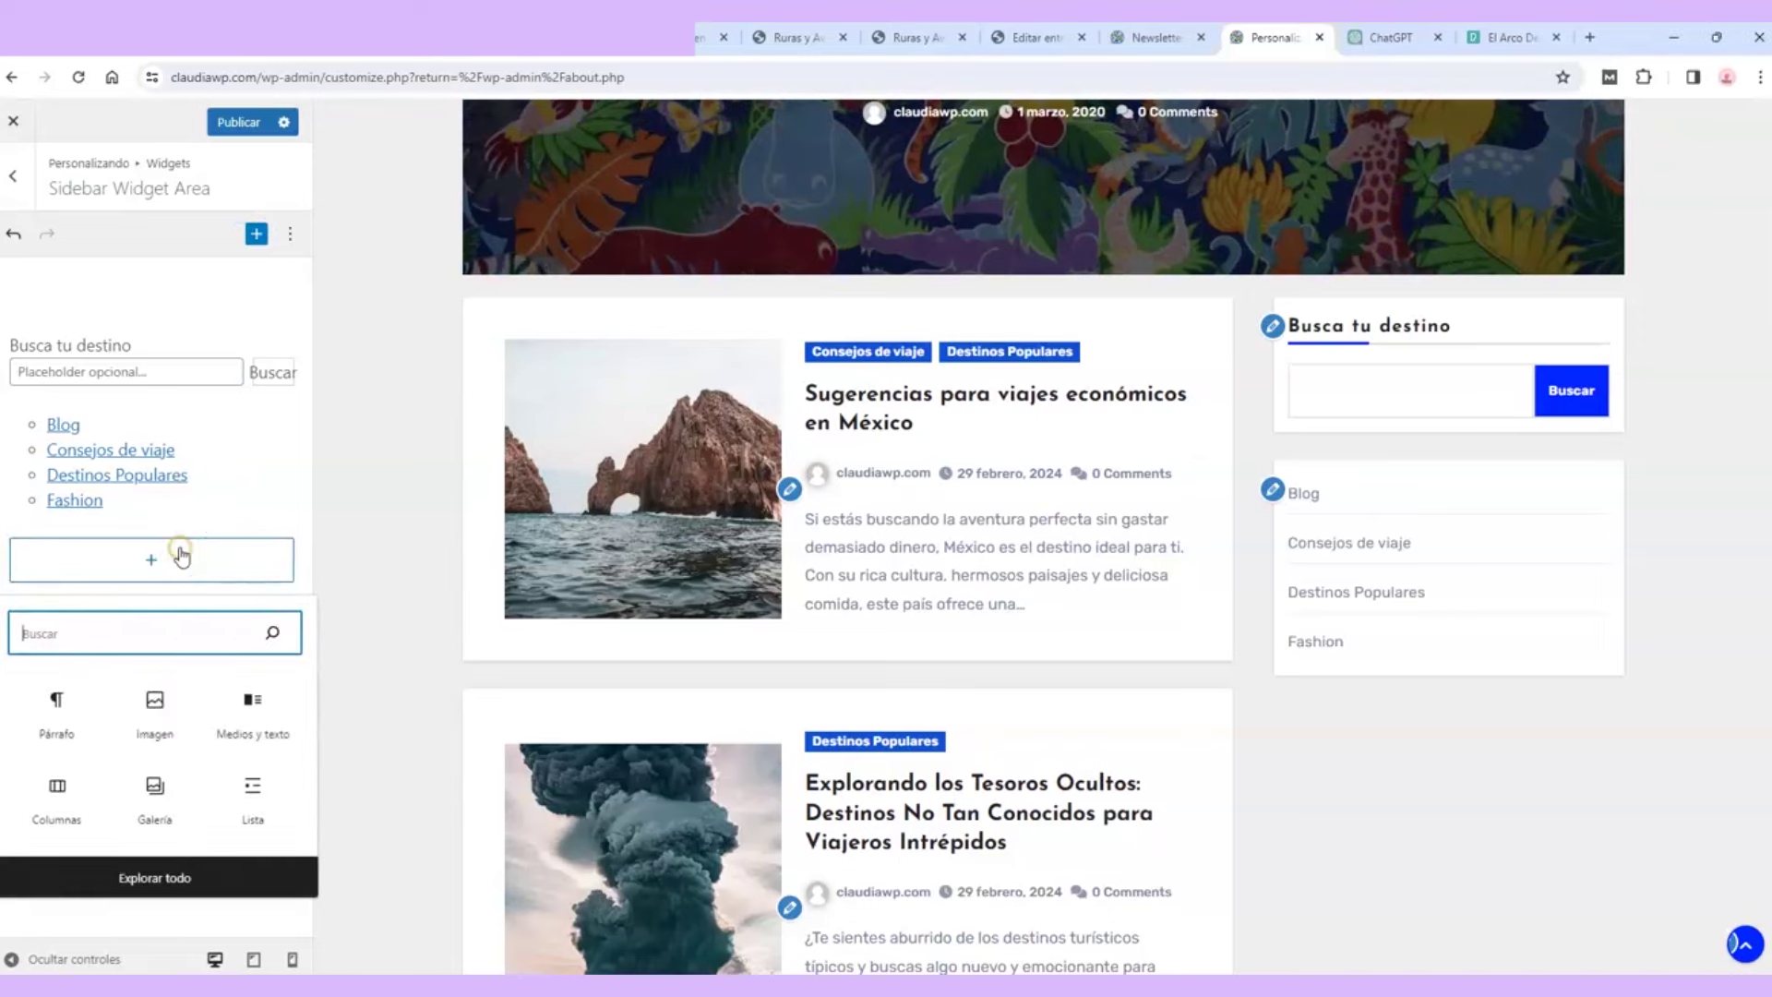
left_click(157, 715)
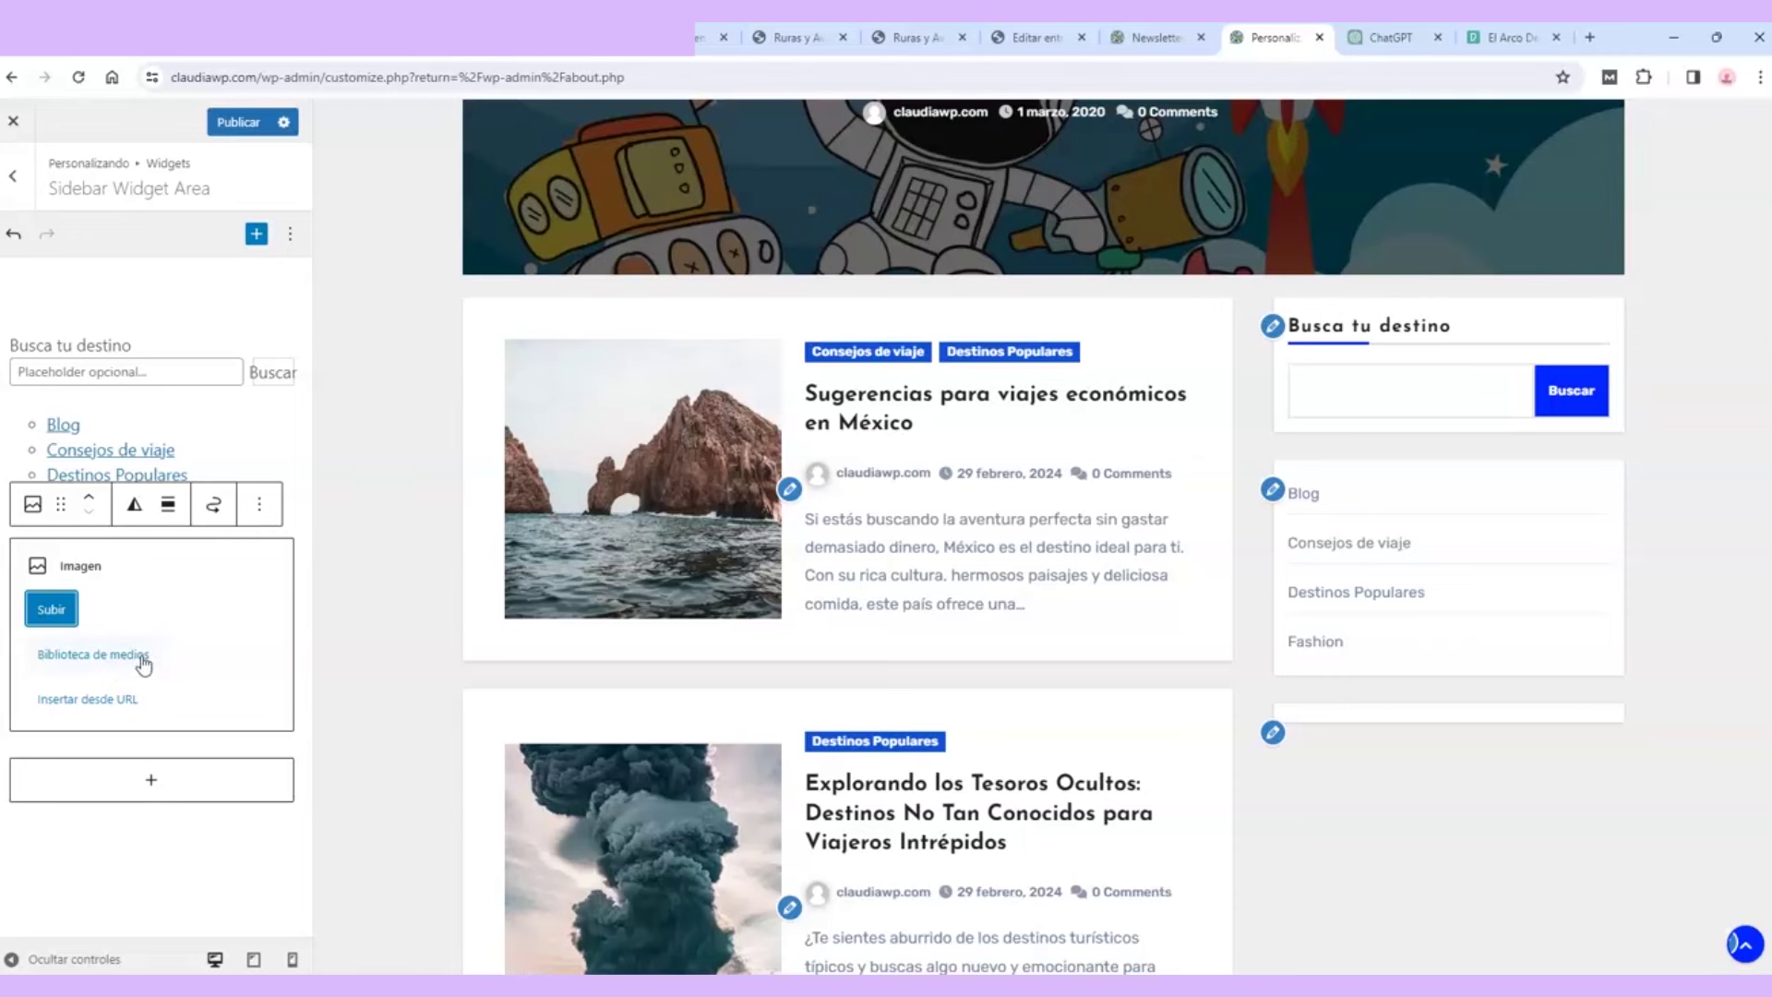
left_click(143, 658)
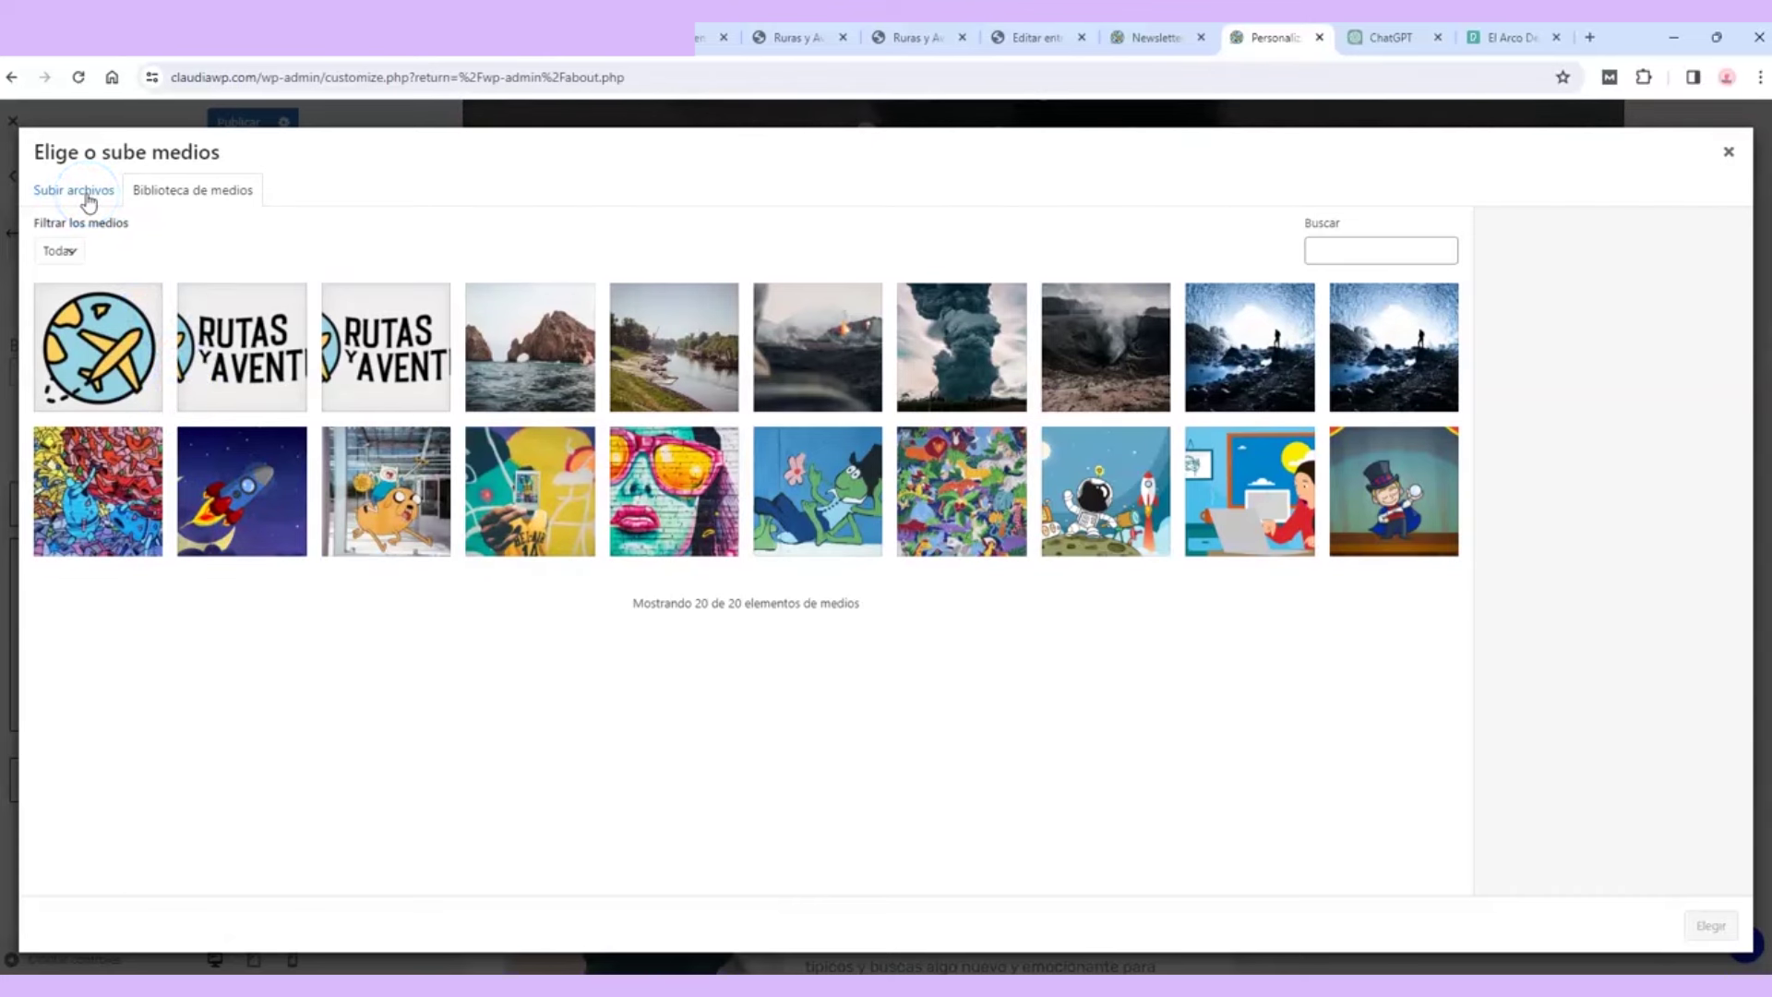
left_click(197, 190)
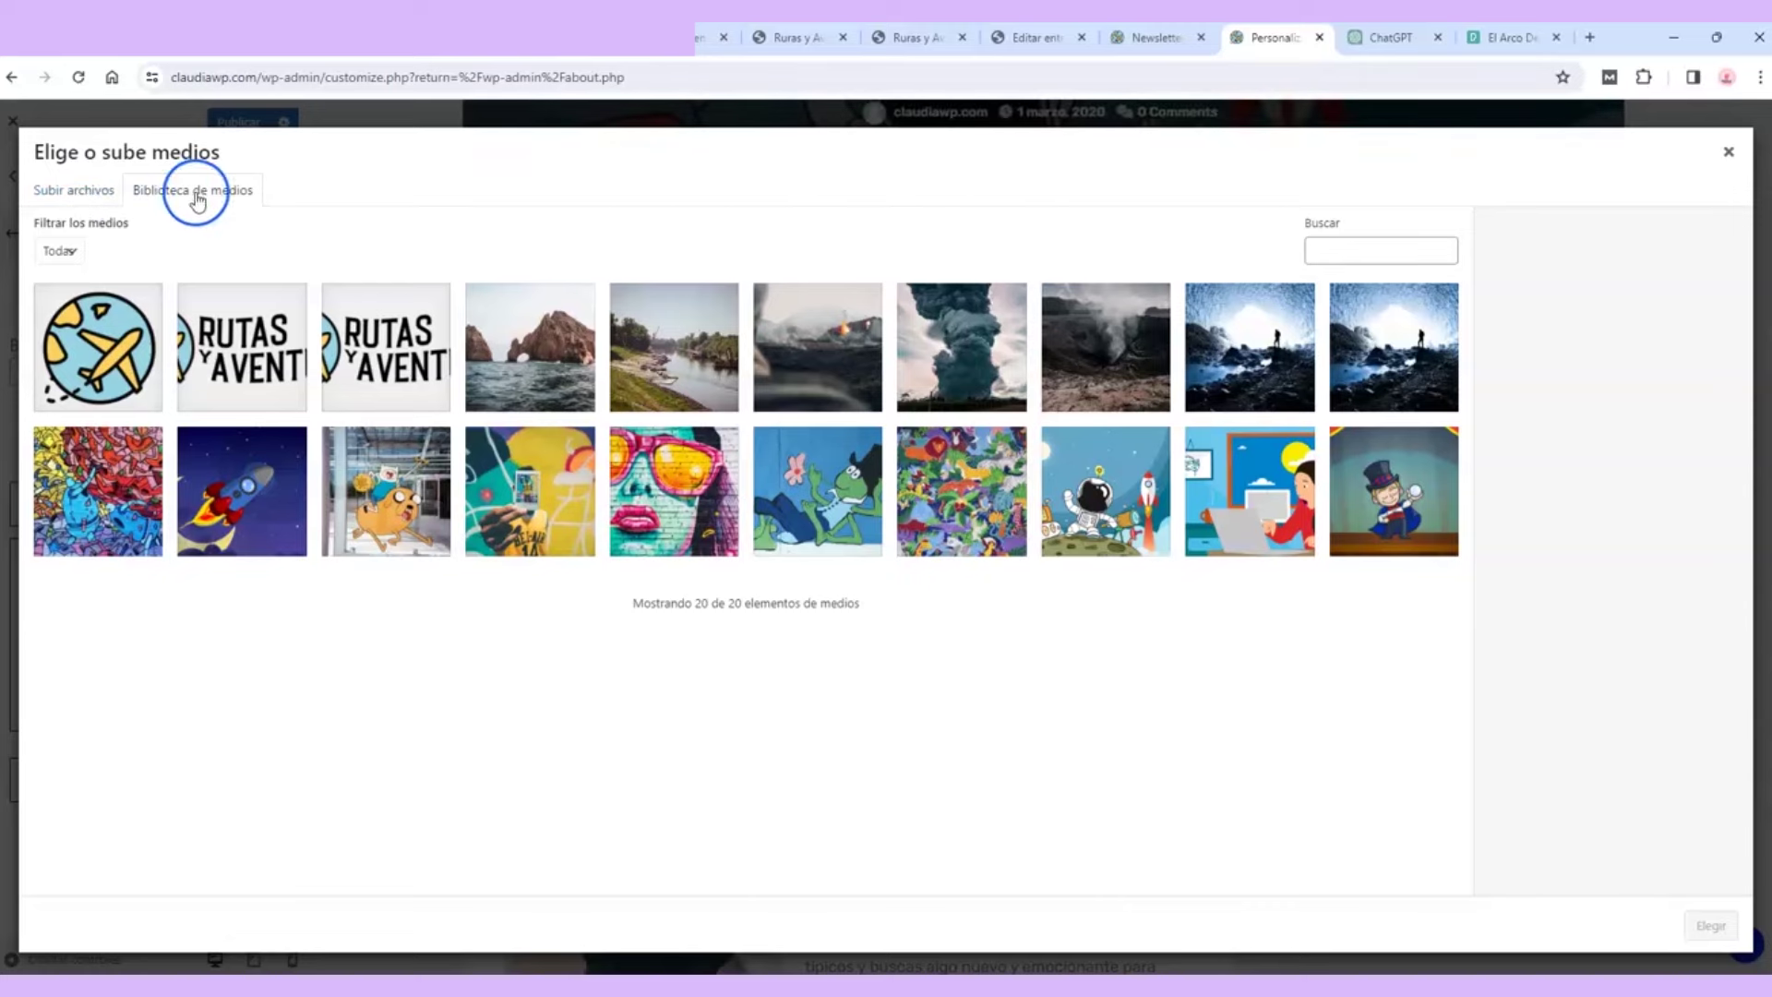
left_click(116, 342)
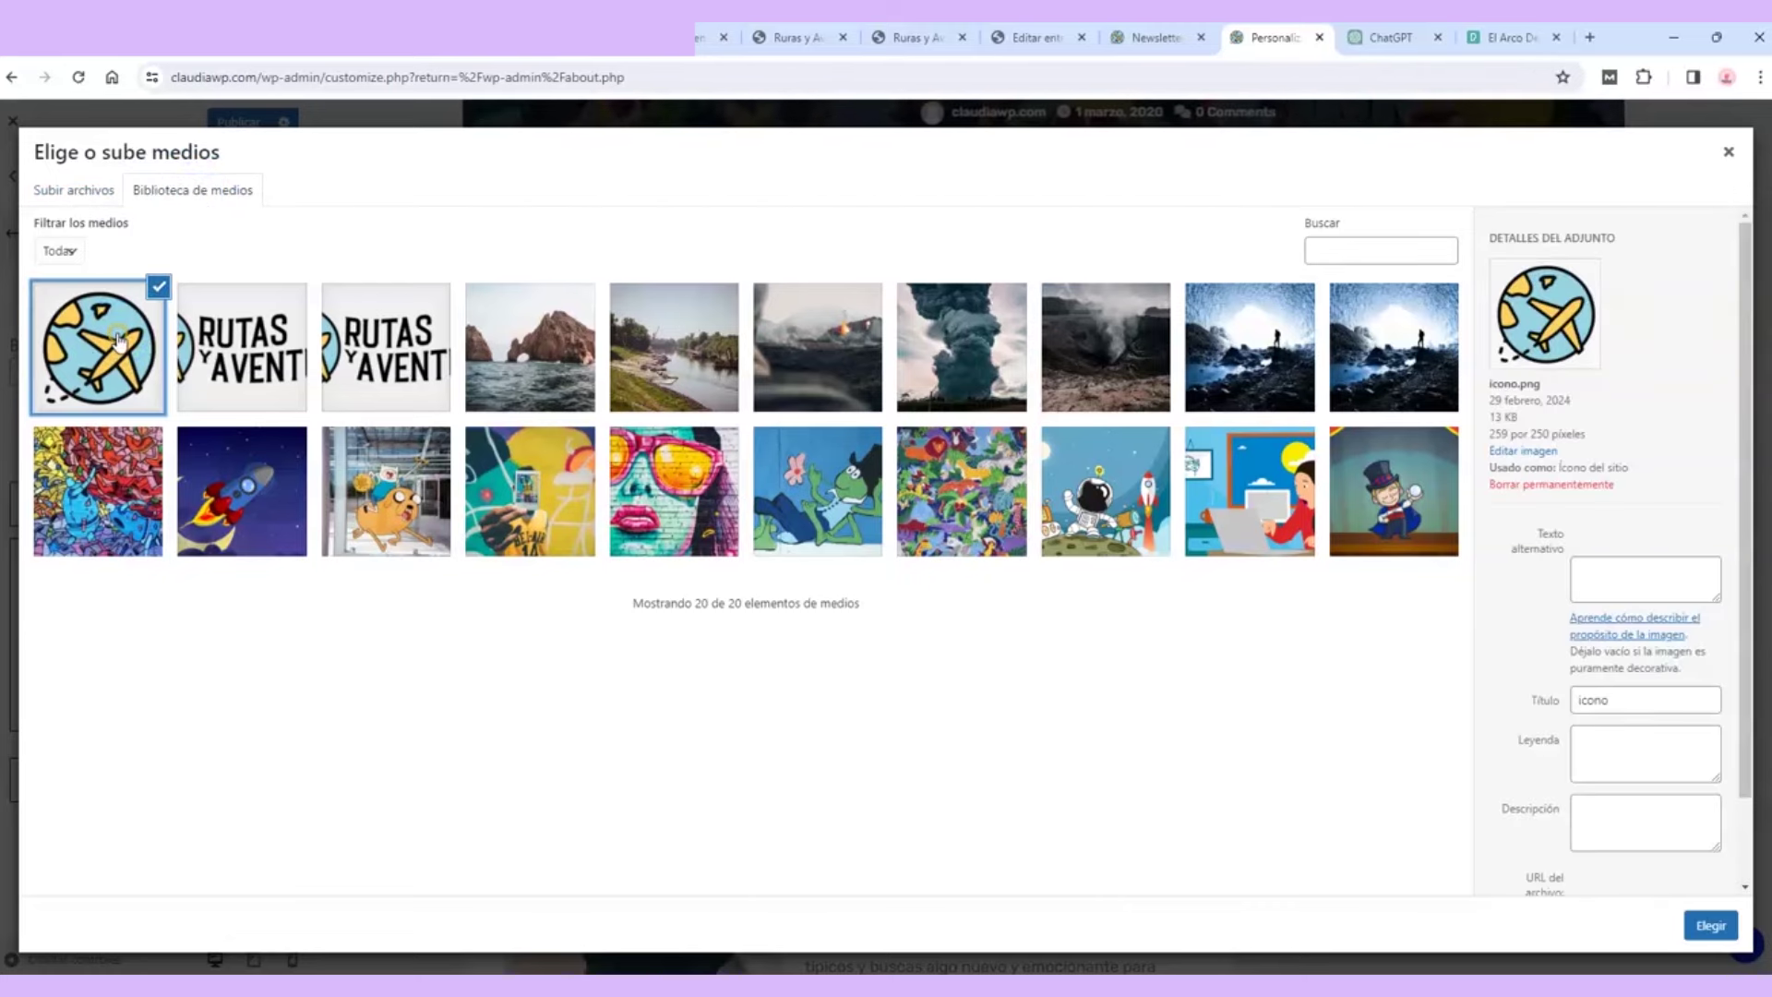
left_click(1700, 922)
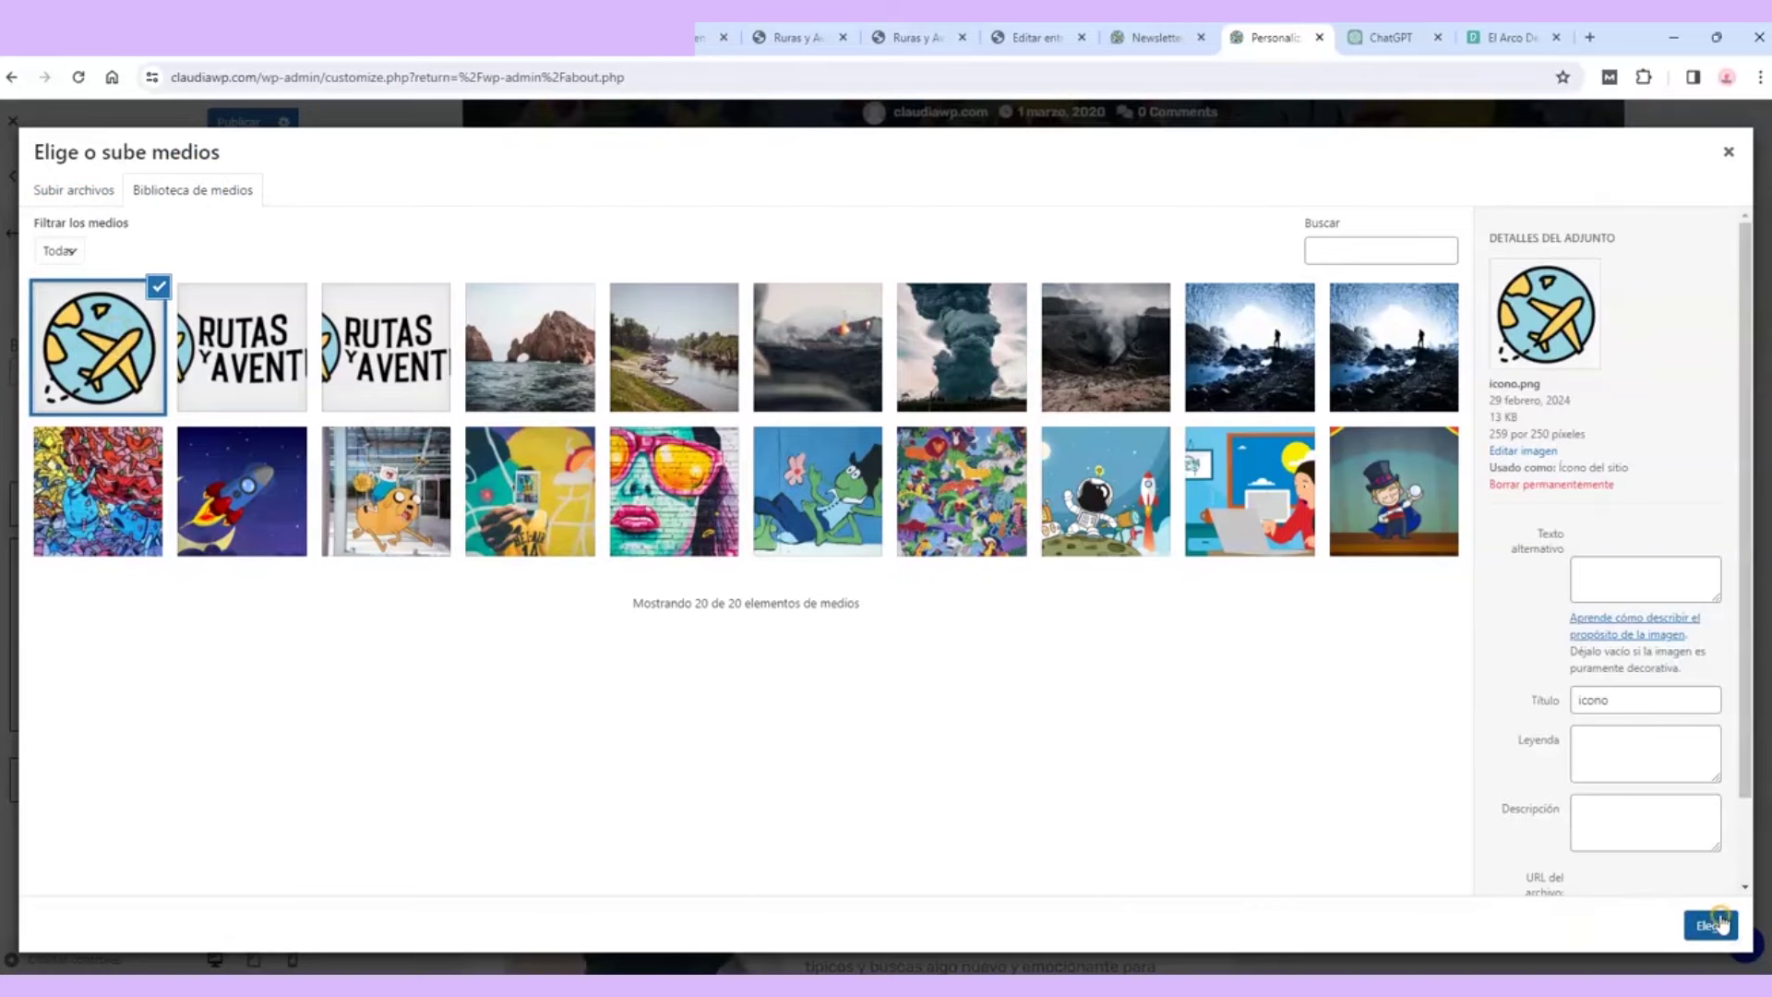
left_click(1458, 671)
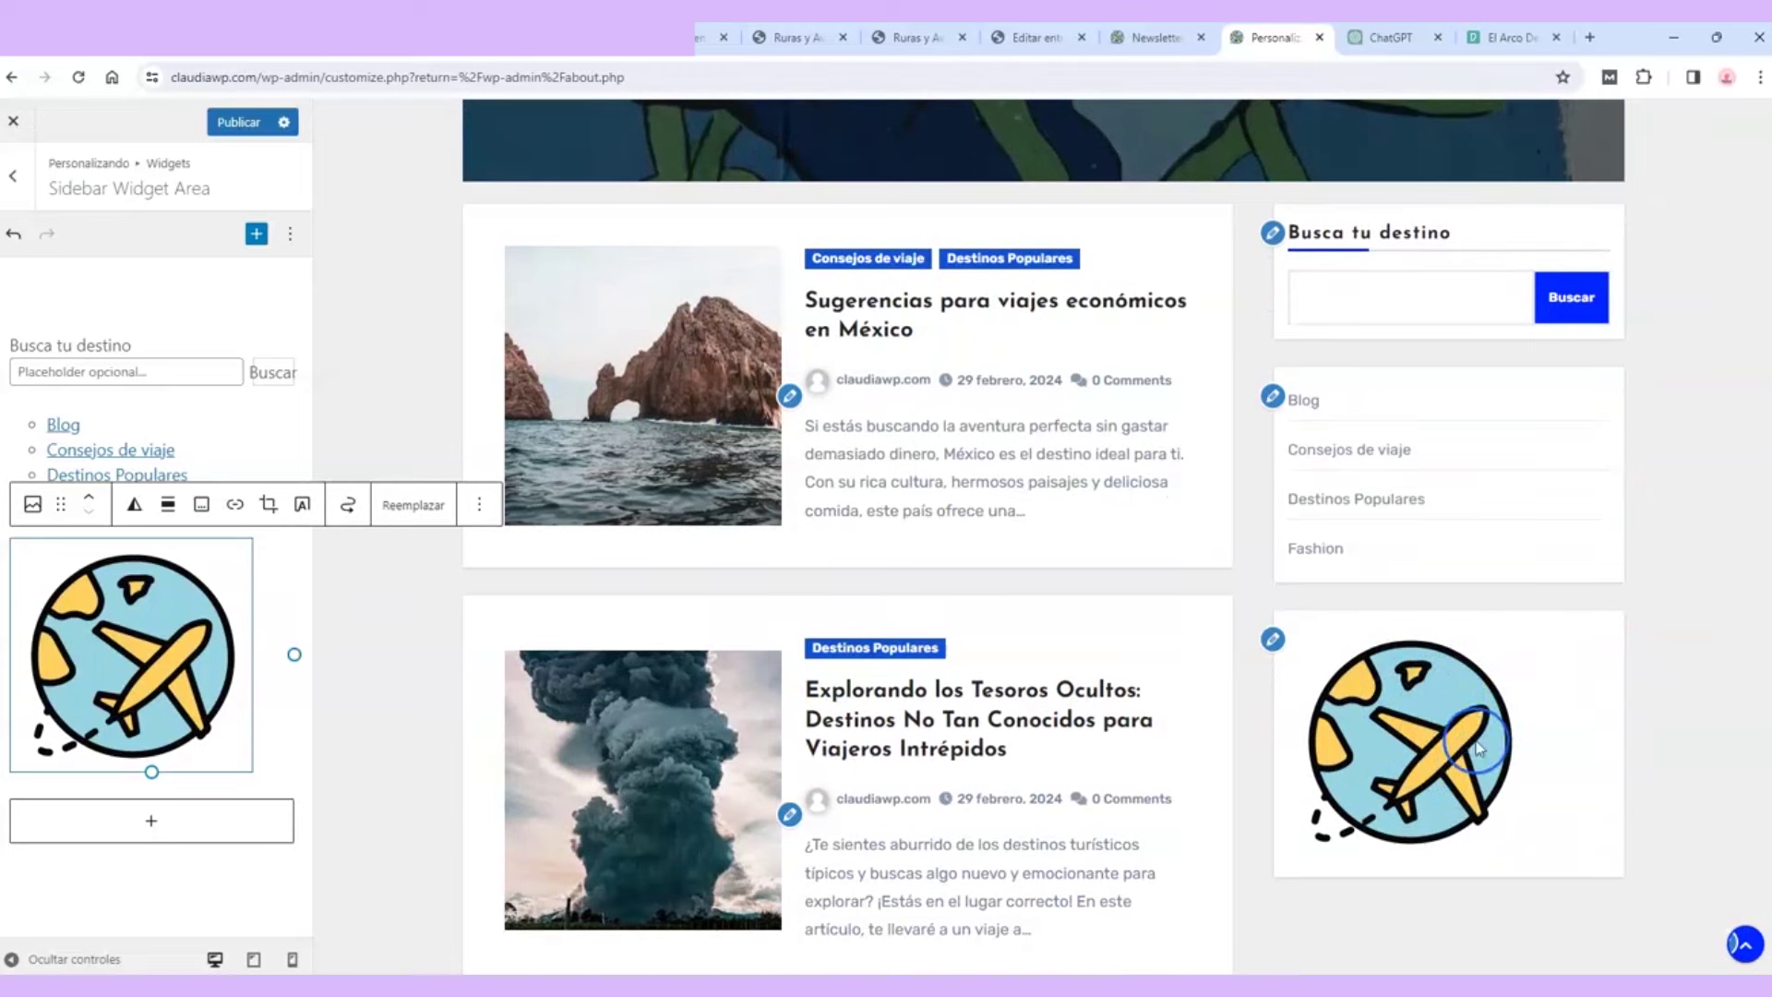
Step: Center-align the airplane globe image in the sidebar
left_click(158, 602)
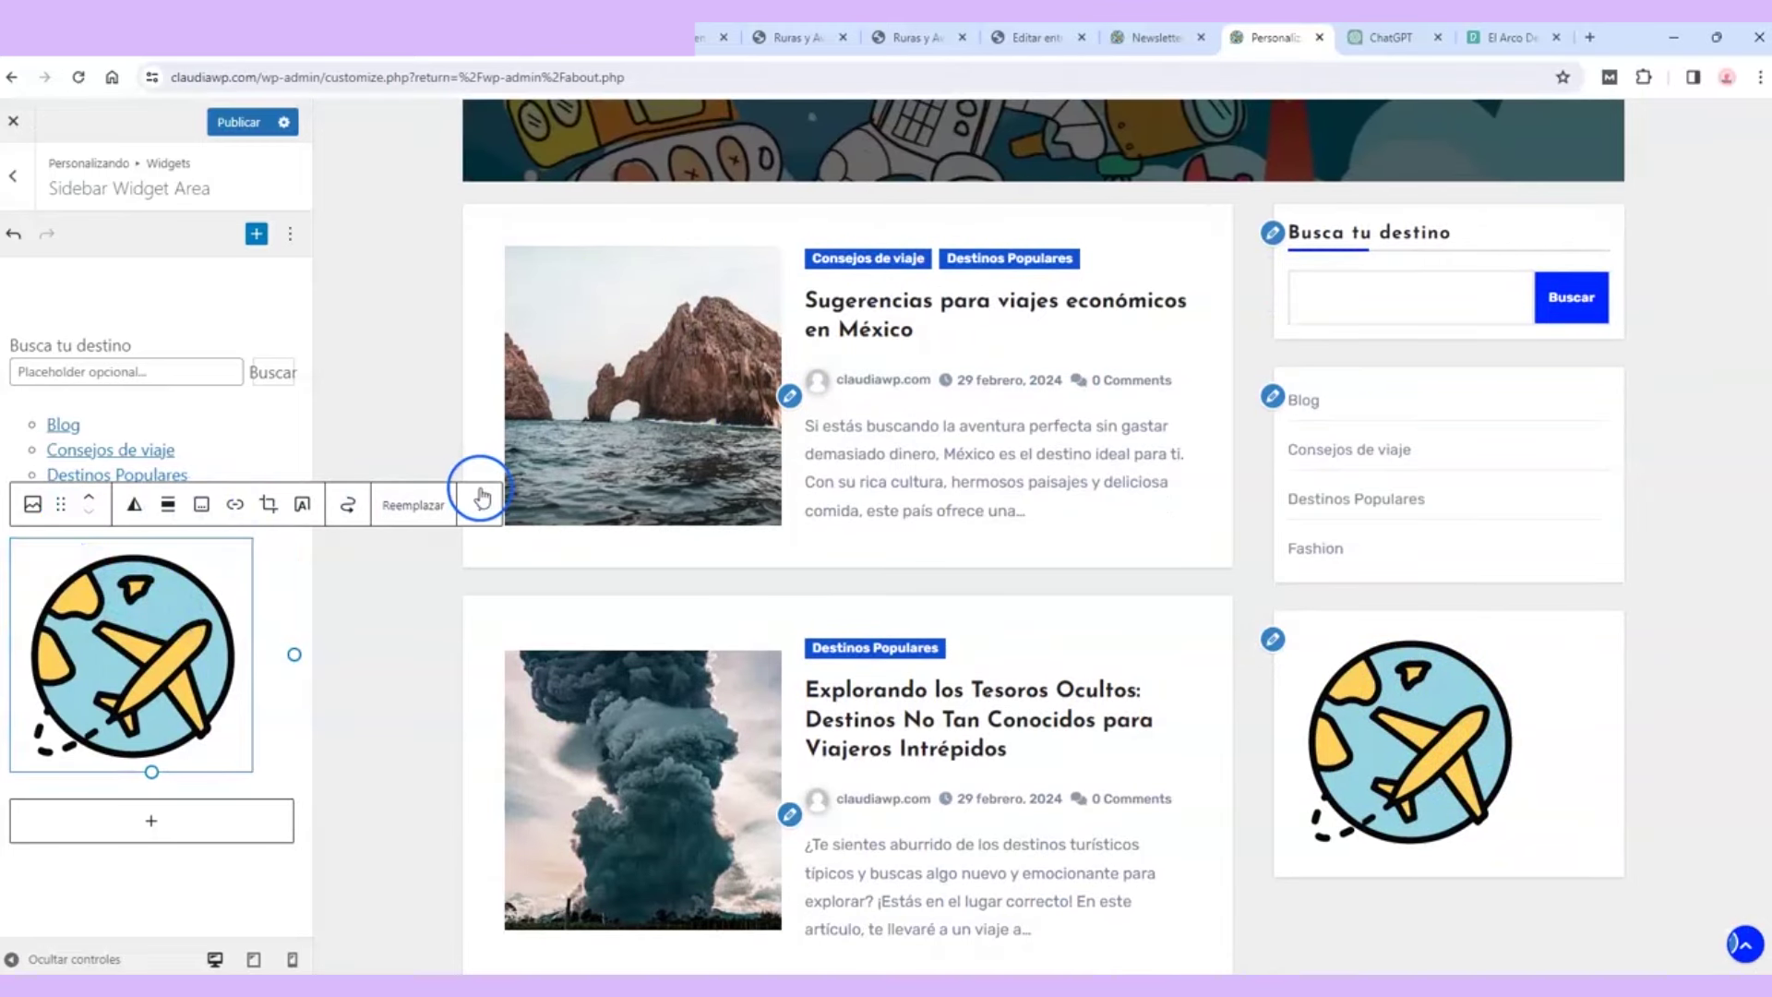
left_click(169, 506)
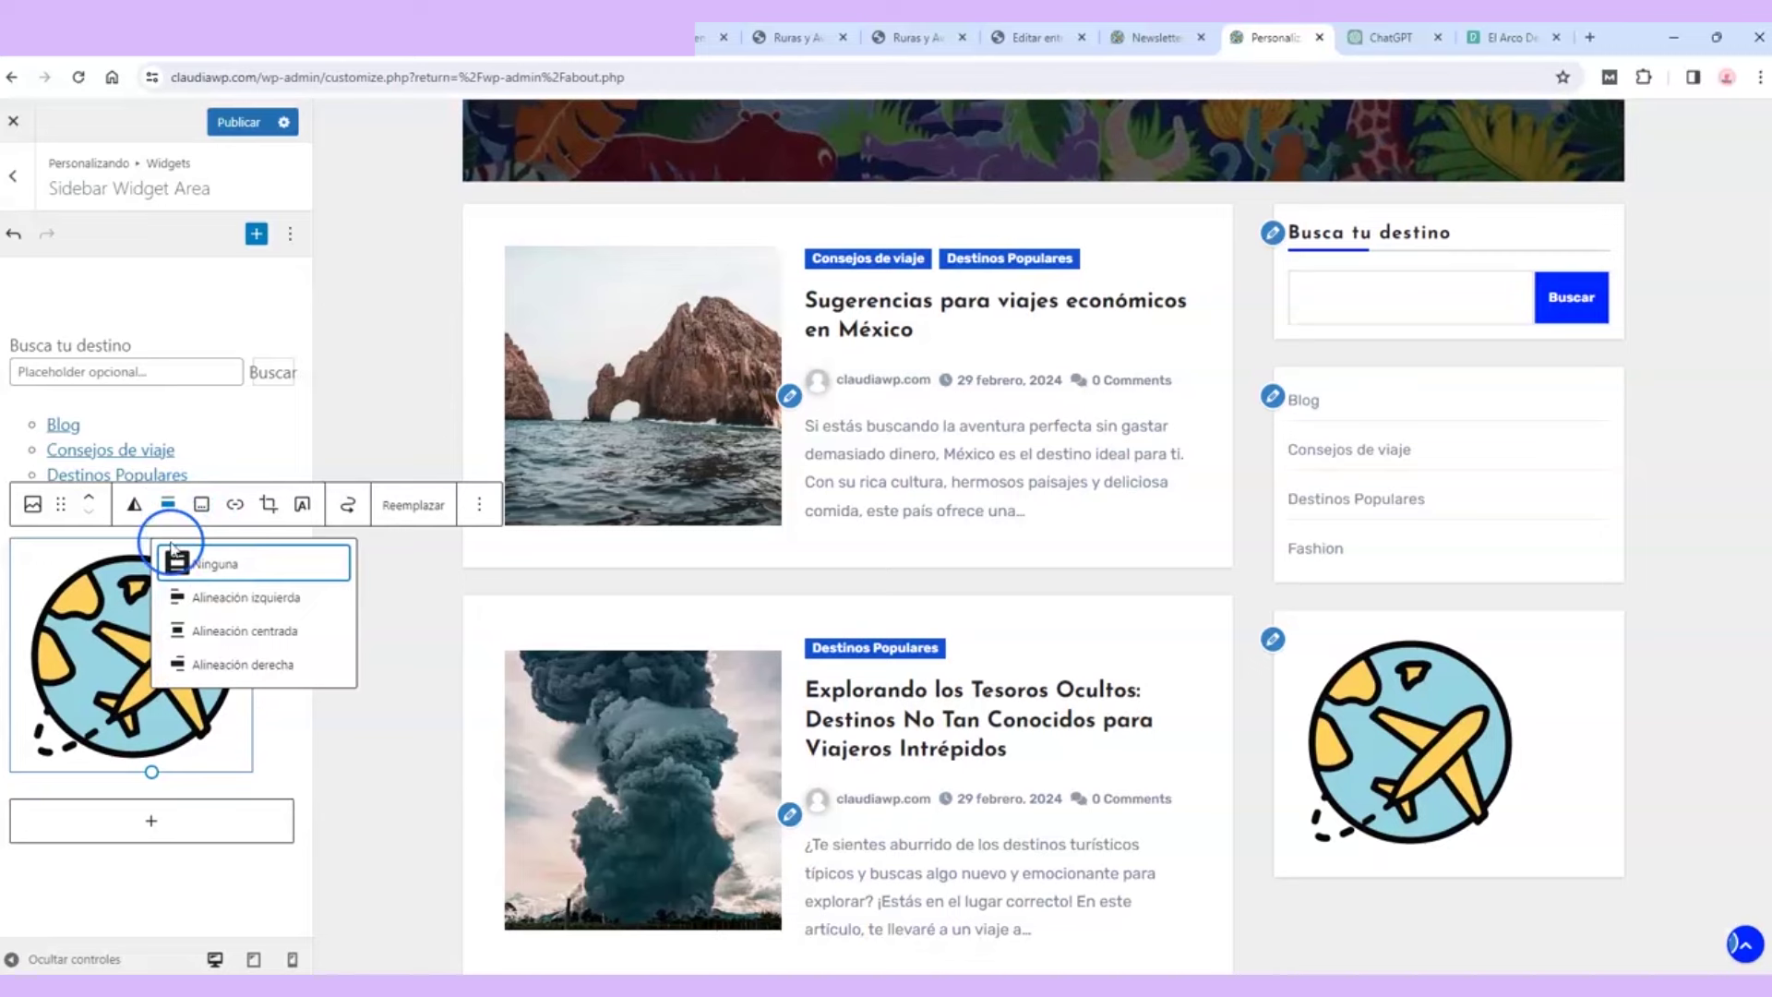
left_click(298, 633)
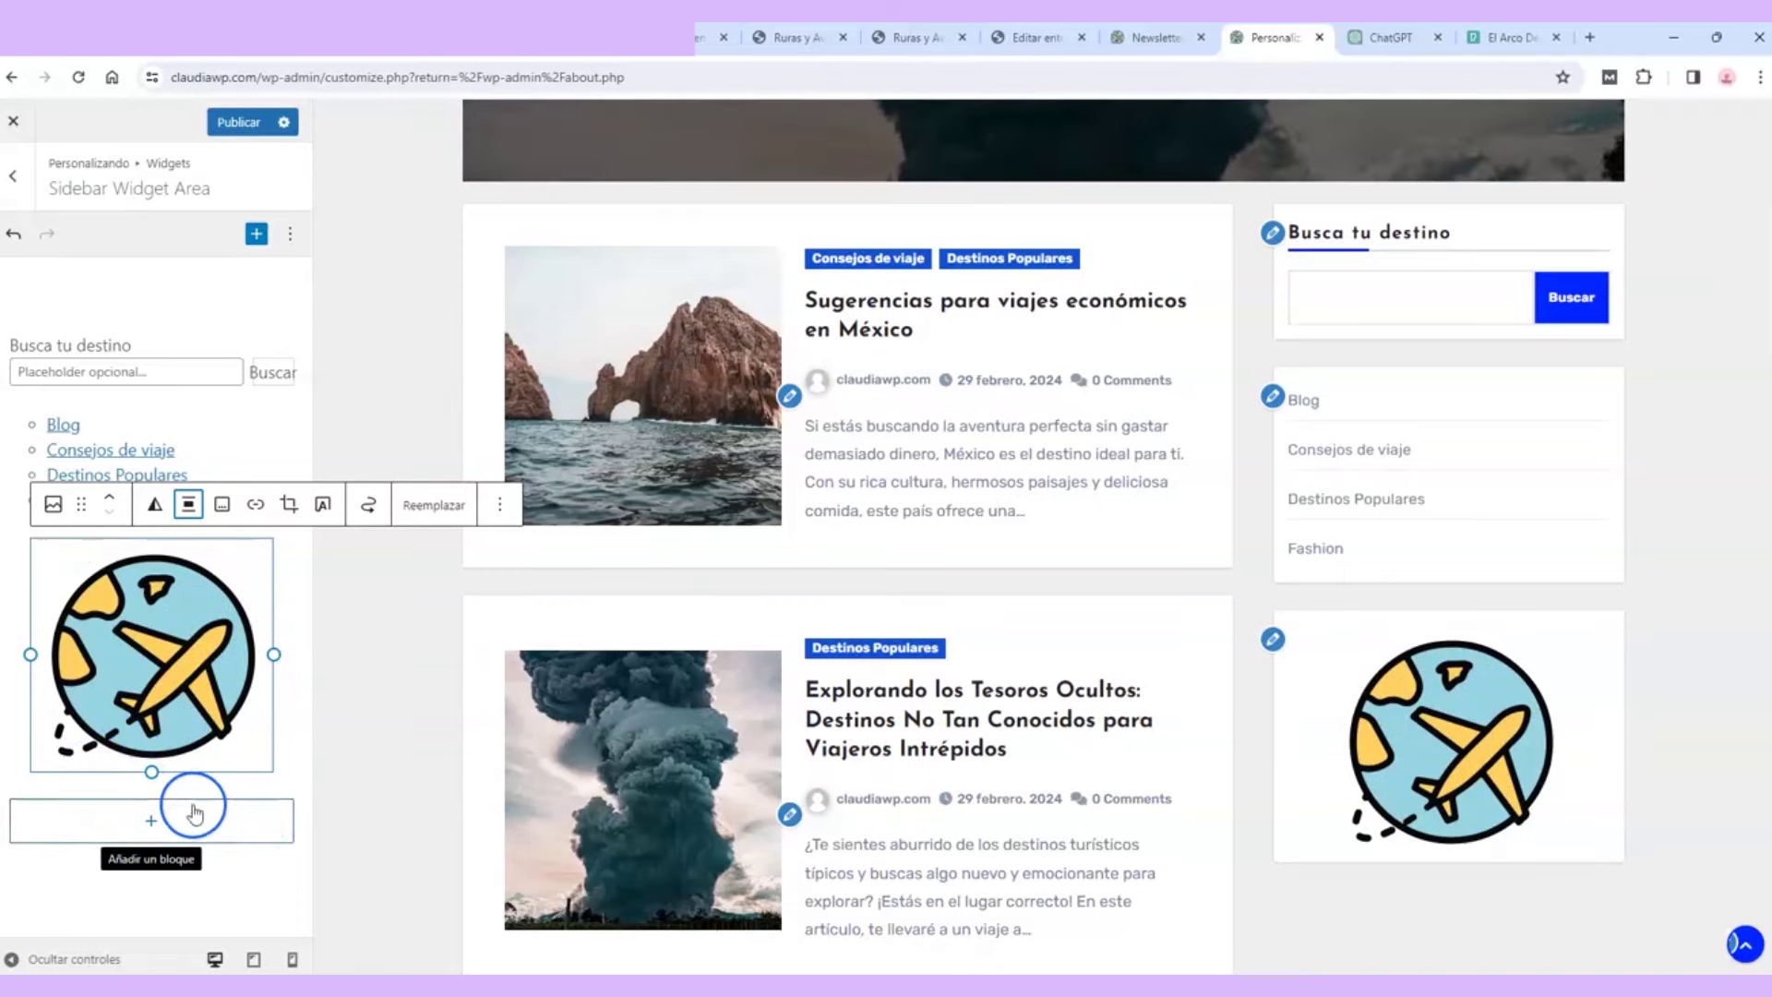
Step: Add a caption to the sidebar image with the two-paragraph blog introduction from "Bienvenidos a "Aventuras en el Horizonte"" through "corazones abiertos."
left_click(222, 507)
left_click(100, 808)
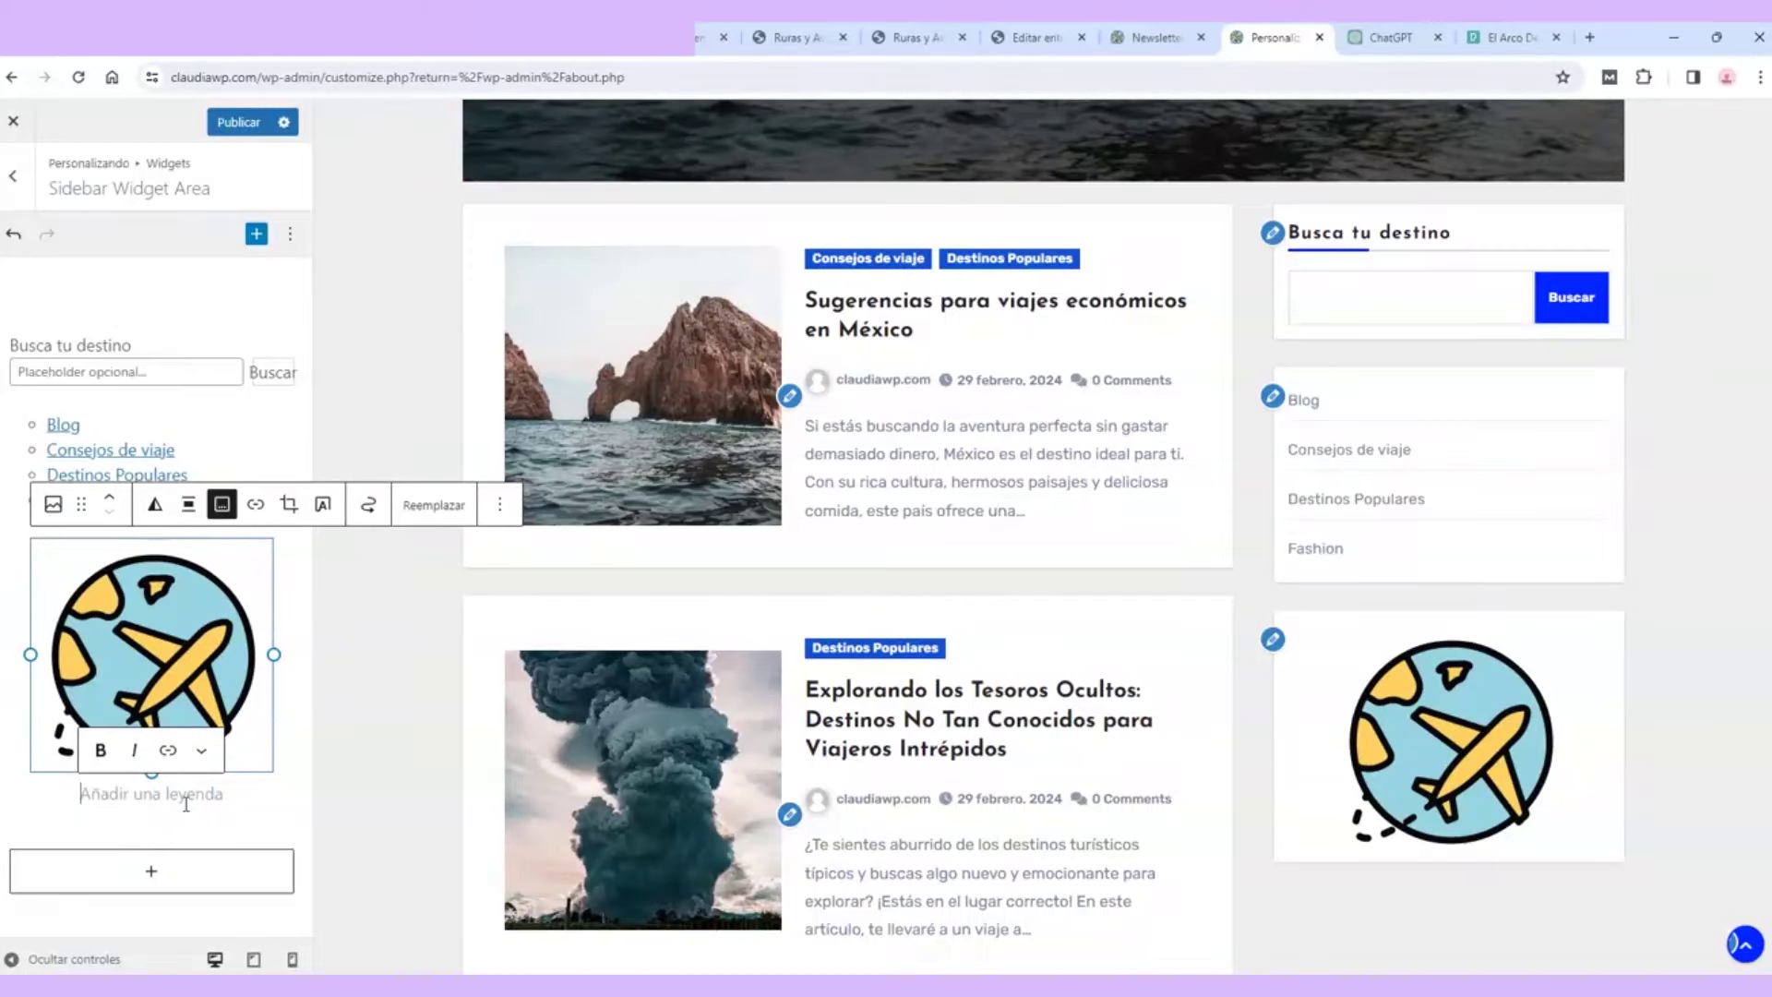
type("Bienvenidos a \"Aventuras en el Horizonte\", el lugar donde los sueños se convierten en destinos y las experiencias se transforman en historias inolvidables. En este espacio, nos sumergimos en el fascinante mundo de los viajes. Desde las calles empedradas de pueblos remotos hasta las playas de arena blanca bañadas por aguas cristalinas, exploramos cada rincón del planeta con ojos curiosos y corazones abiertos.")
scroll(206, 613, "down", 3)
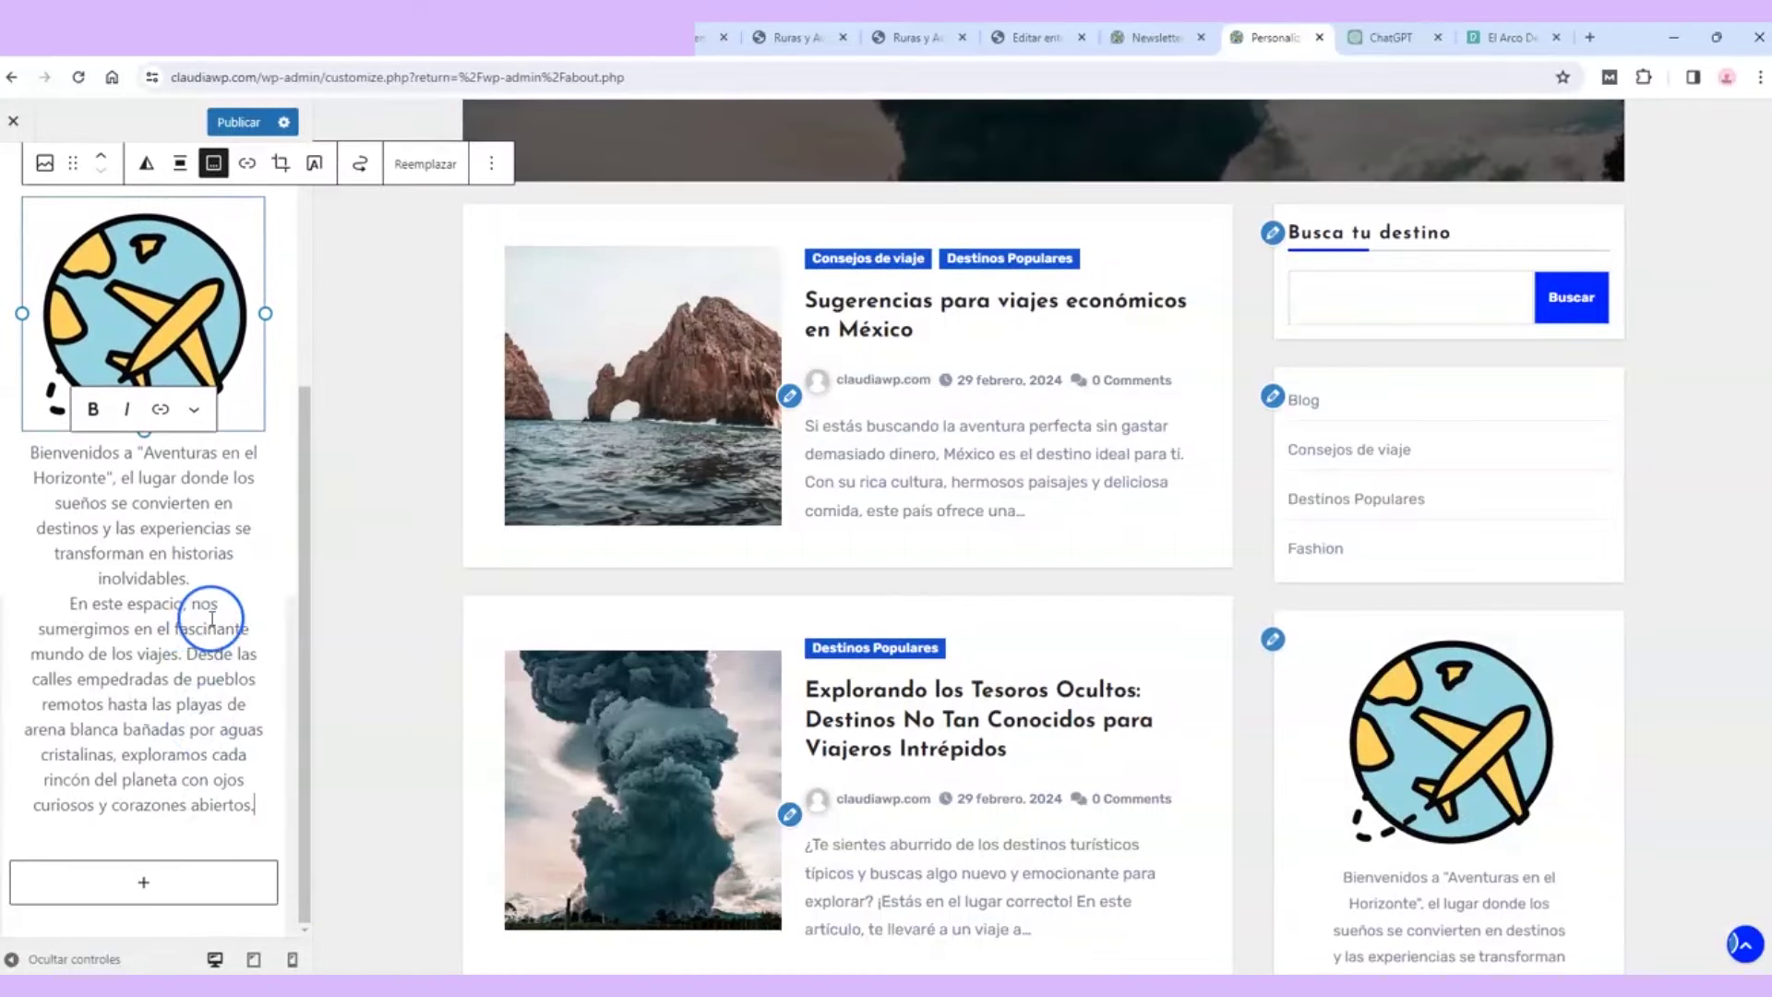
scroll(1504, 652, "down", 5)
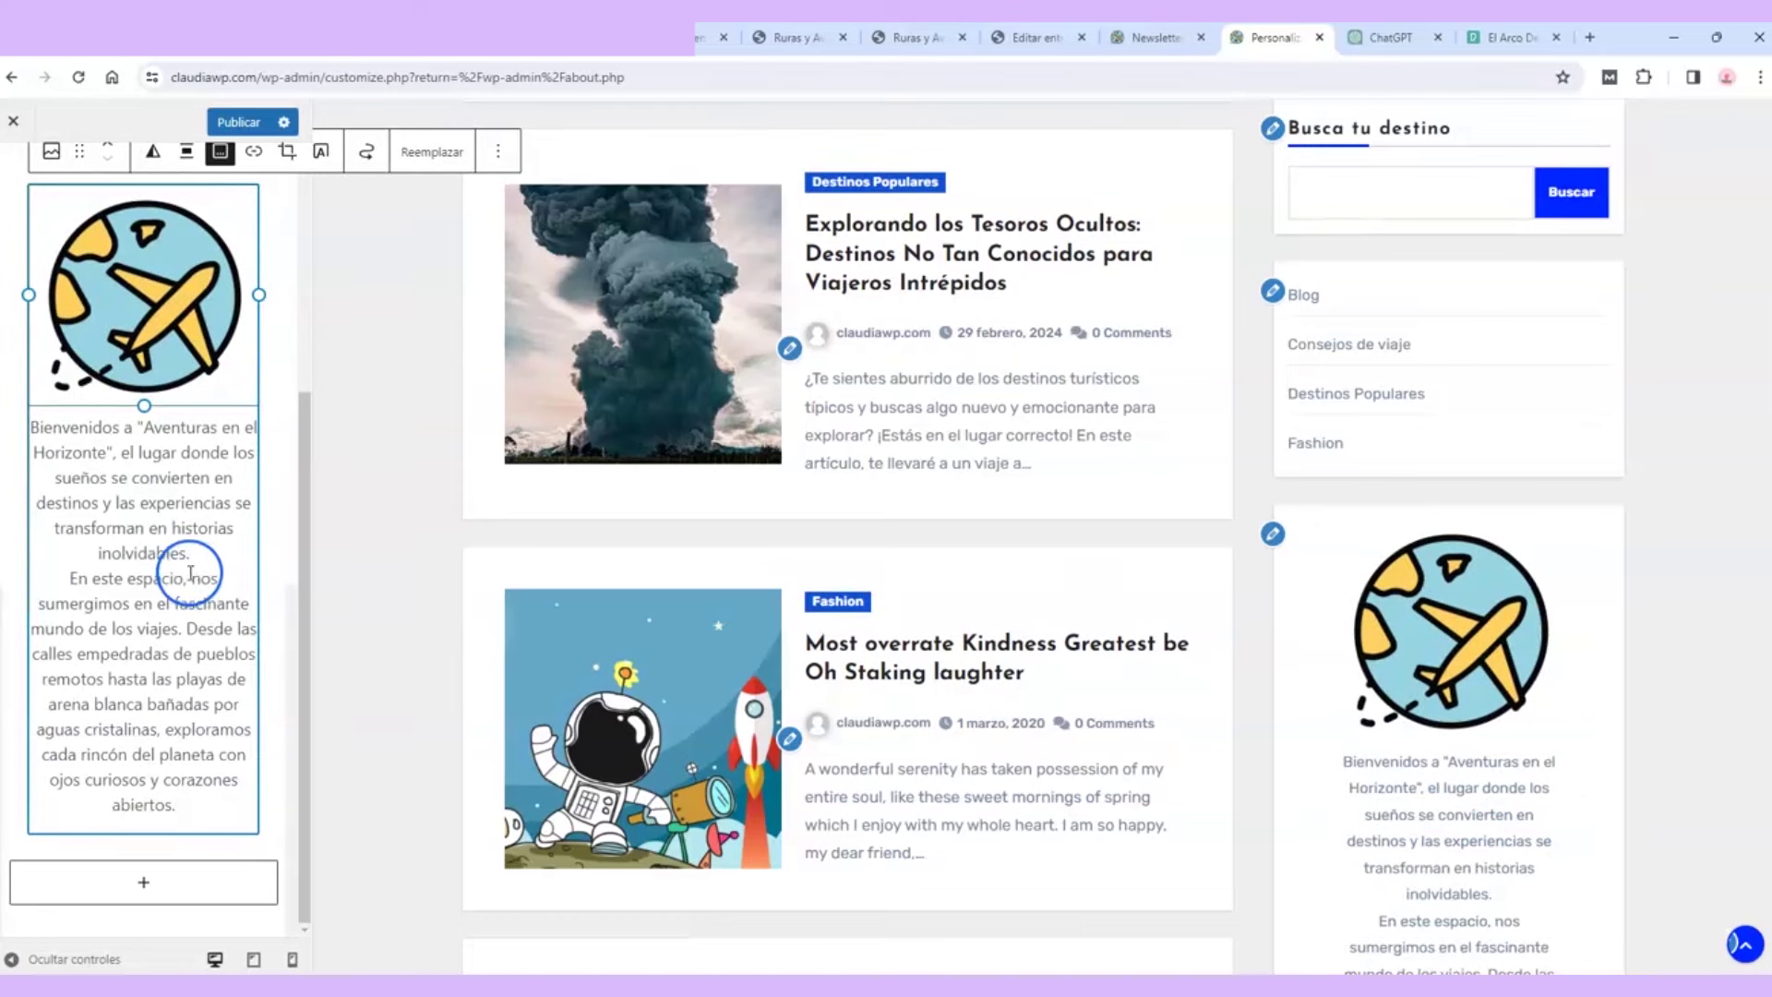
Step: Delete the caption's last sentence, from "Desde las calles empedradas" on, so the text ends at "mundo de los viajes."
left_click(174, 570)
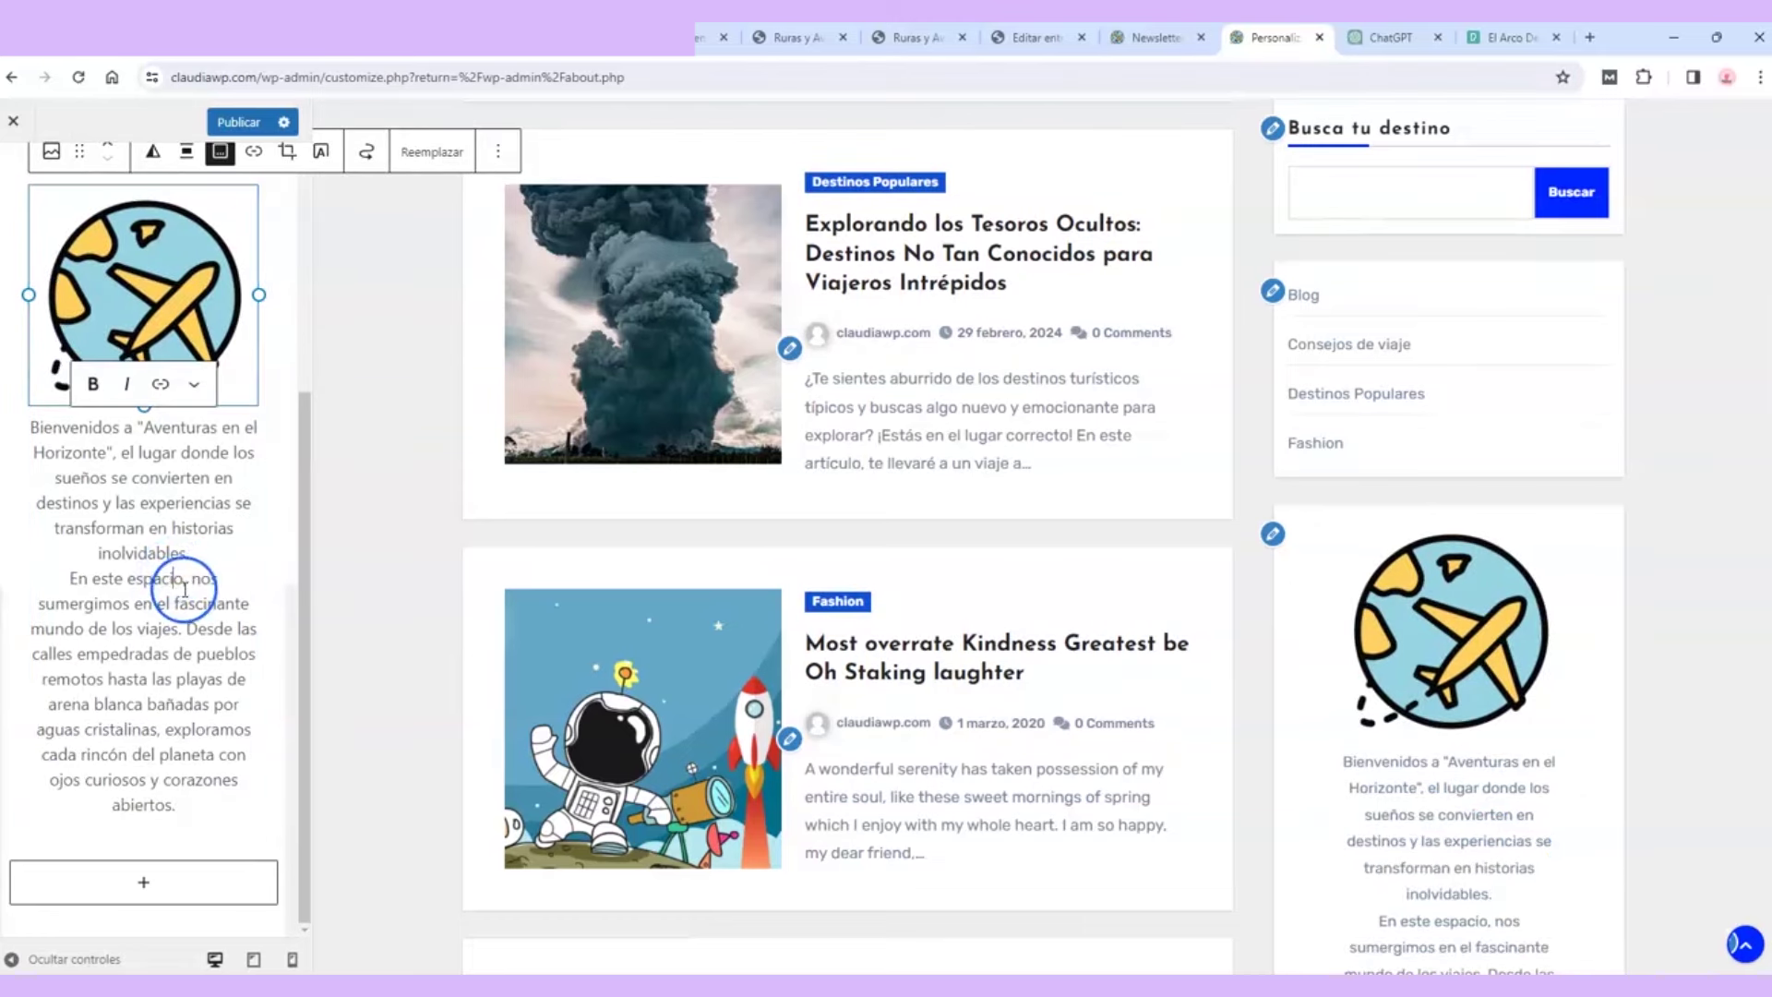
left_click(207, 802, "shift")
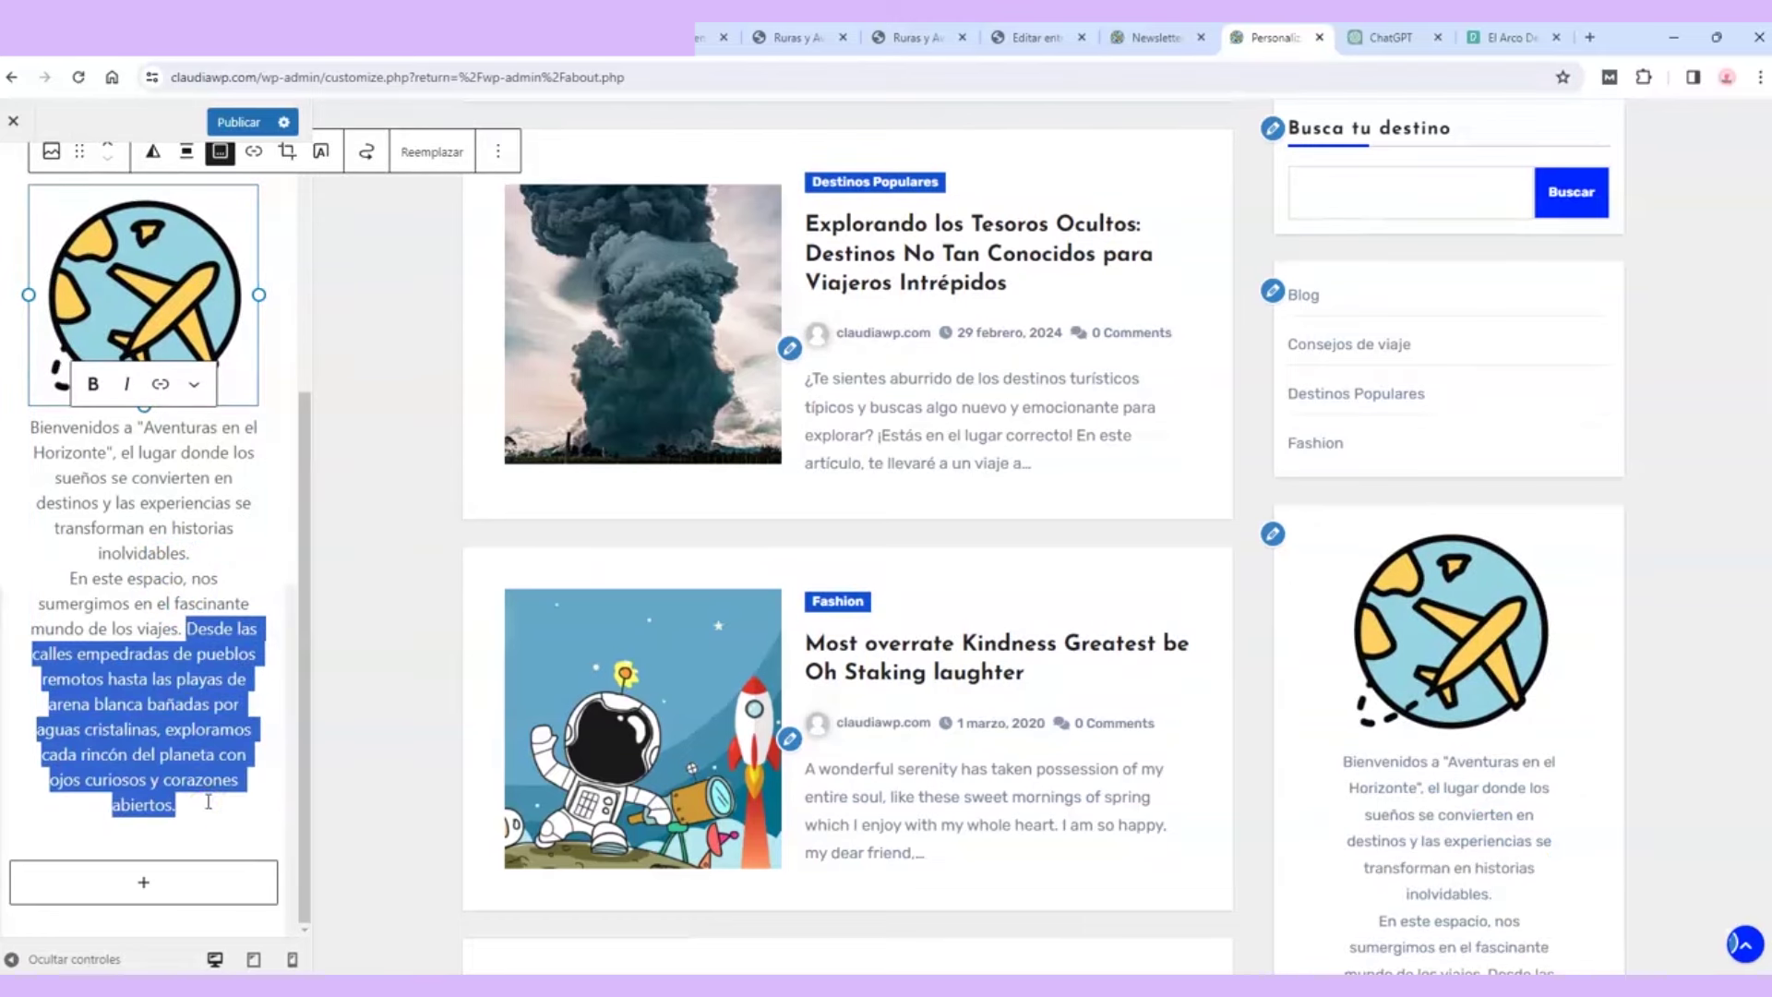
key("BackSpace")
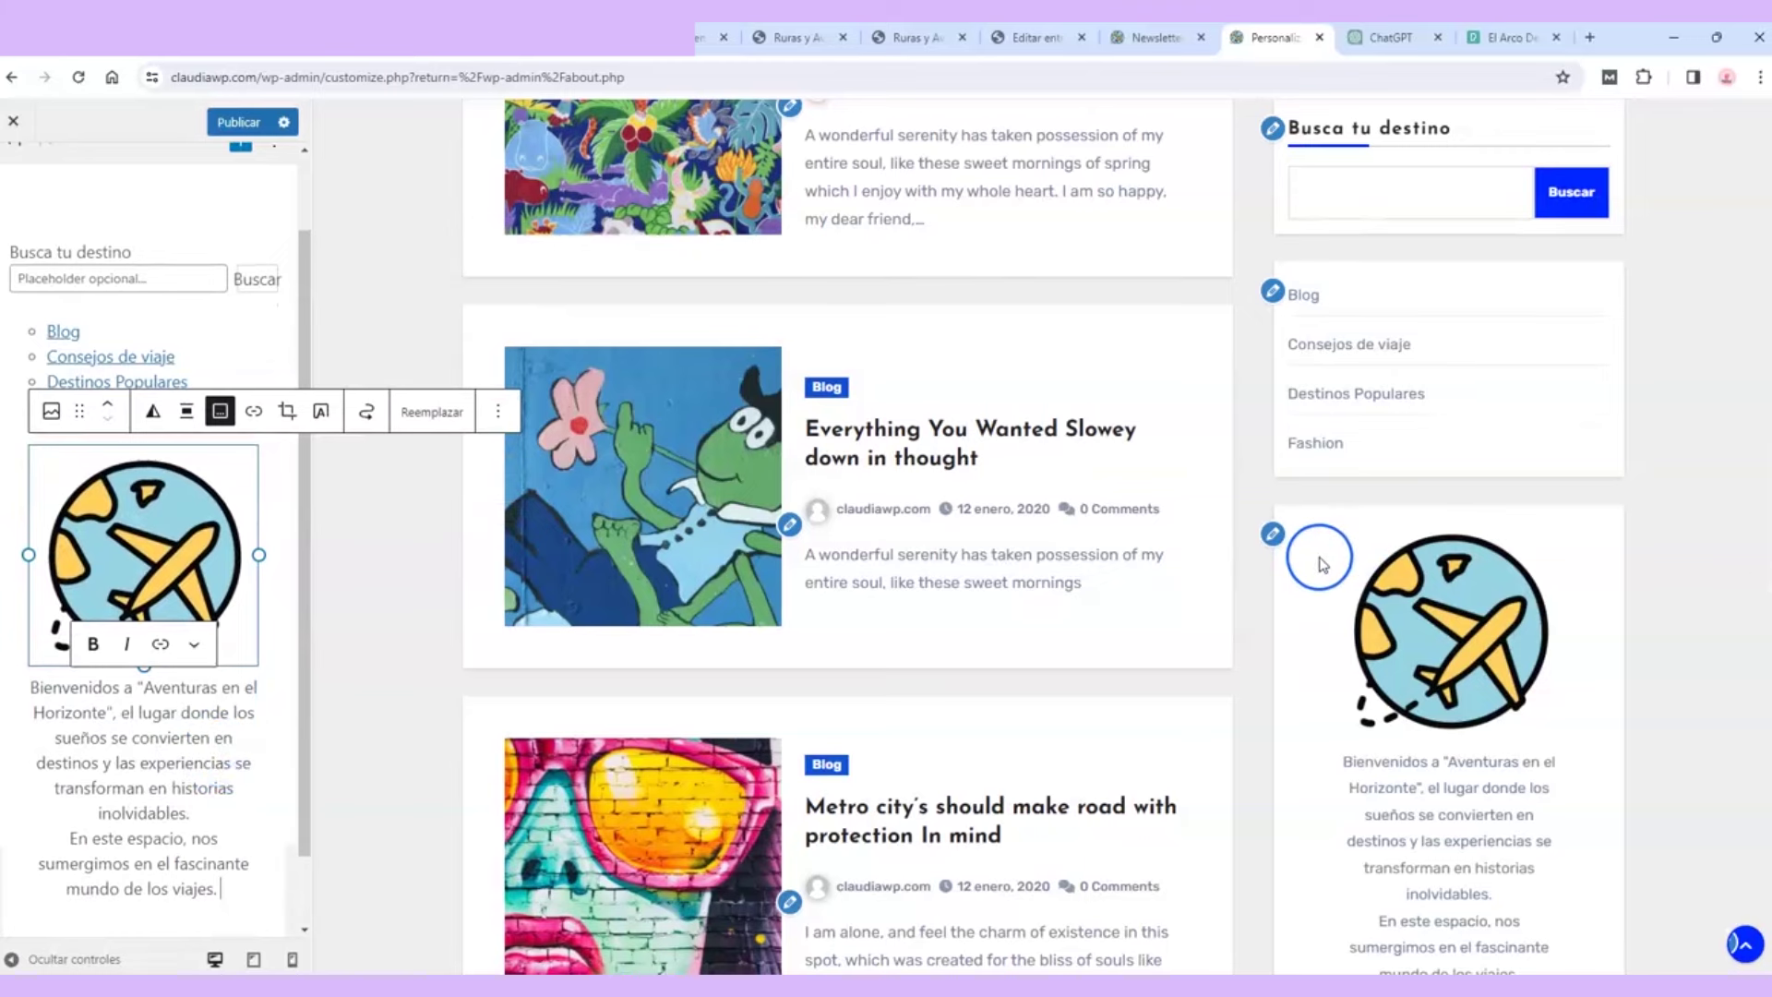
scroll(1323, 565, "up", 1)
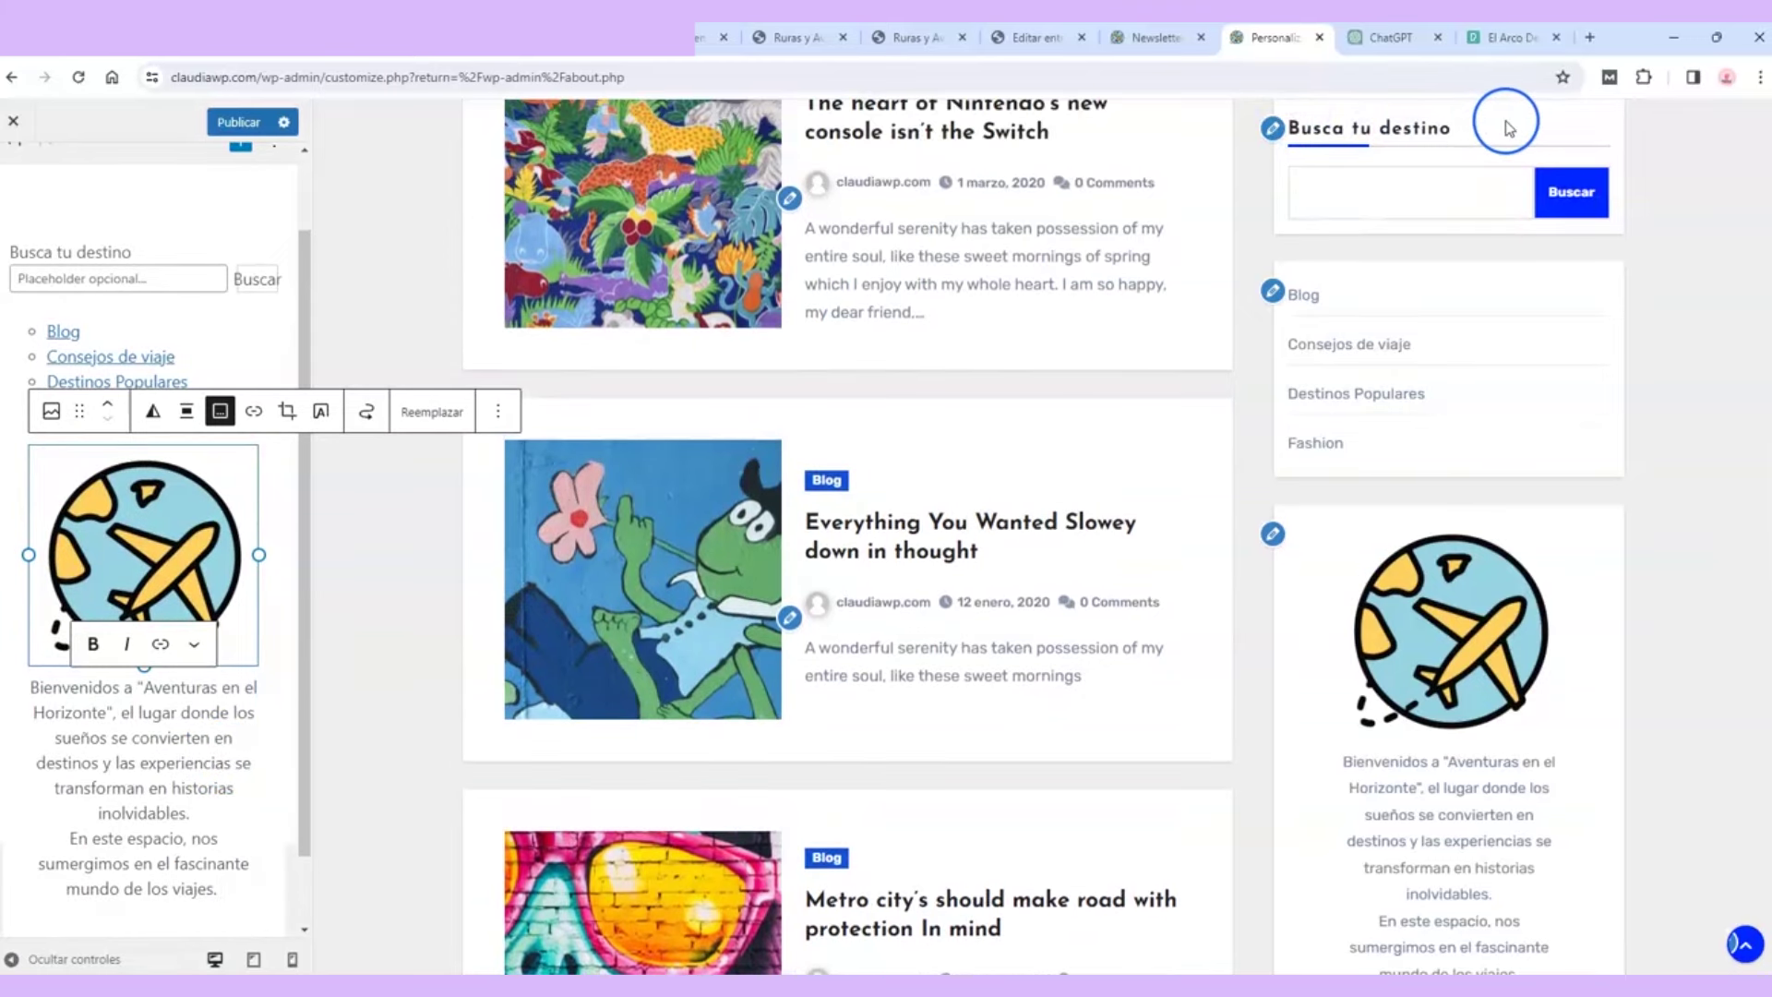